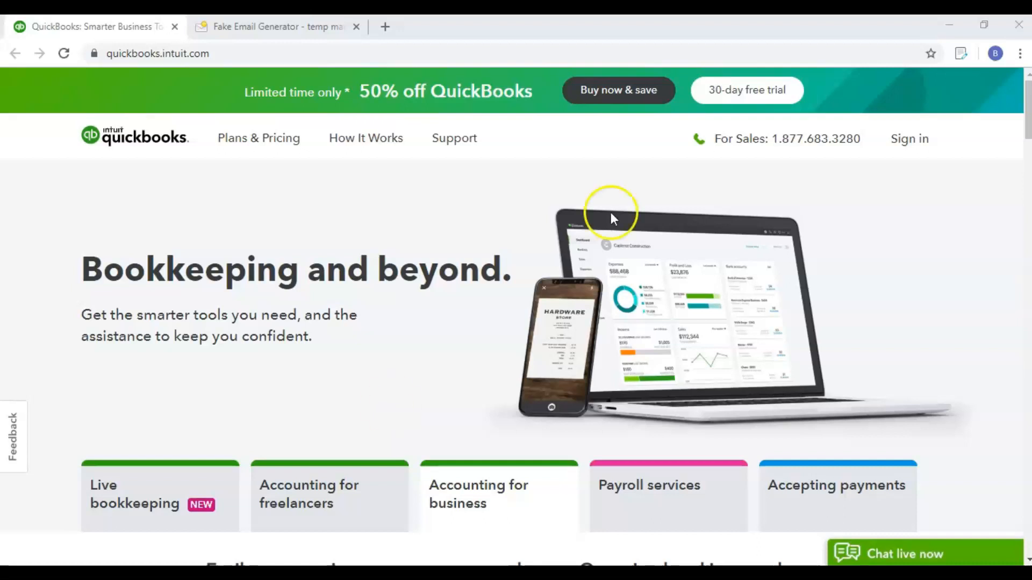
# Step: Open the 30-day free trial offer, compare the pricing, and start the Simple Start free trial
pyautogui.click(725, 103)
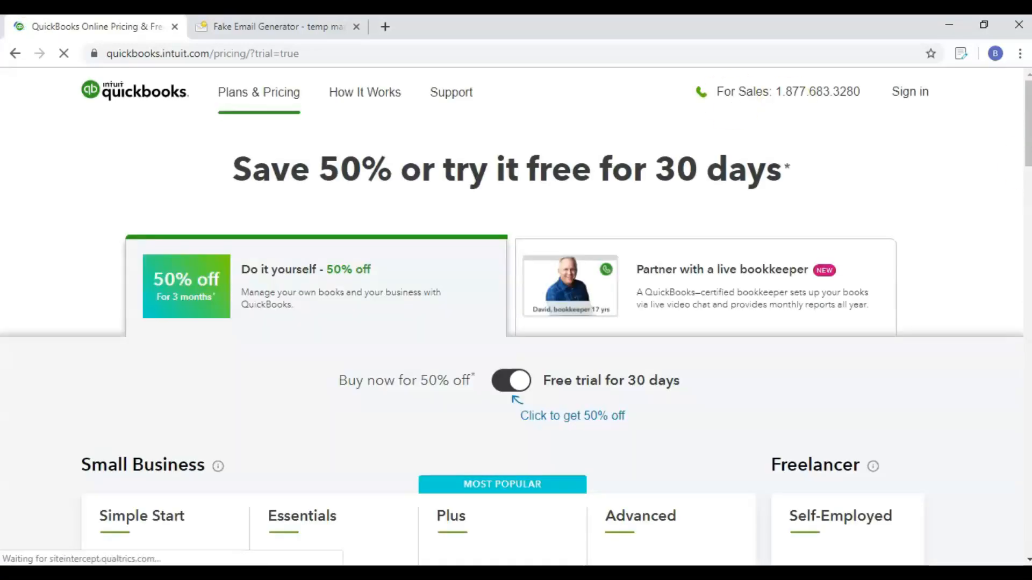
pyautogui.moveTo(1025, 157); pyautogui.dragTo(1026, 197)
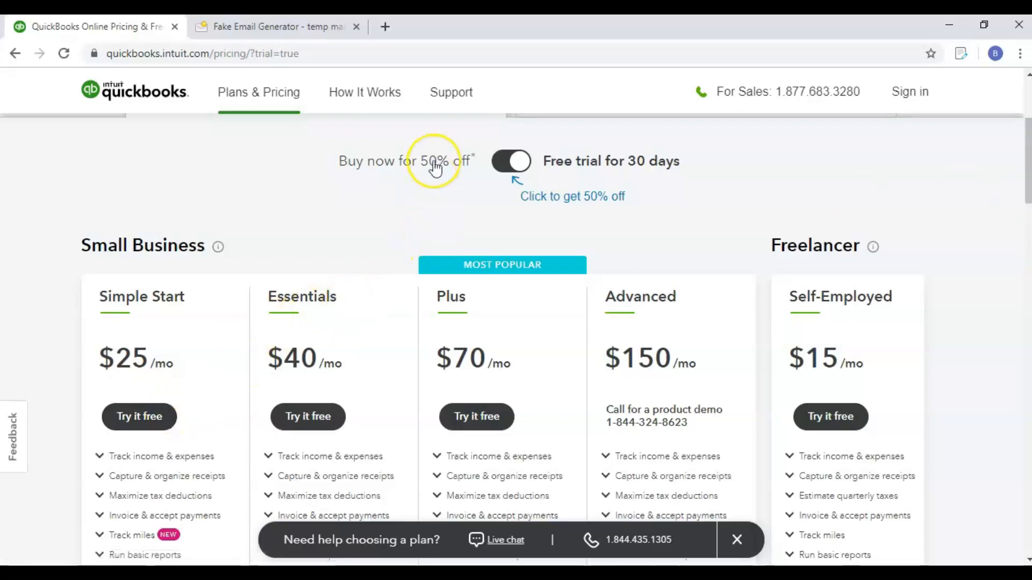
pyautogui.click(482, 167)
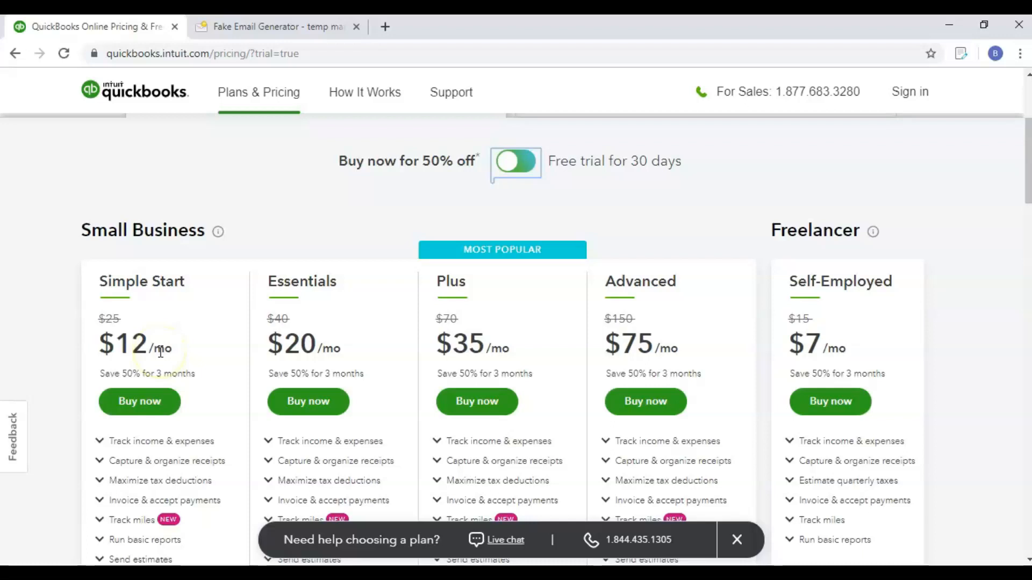
pyautogui.click(510, 171)
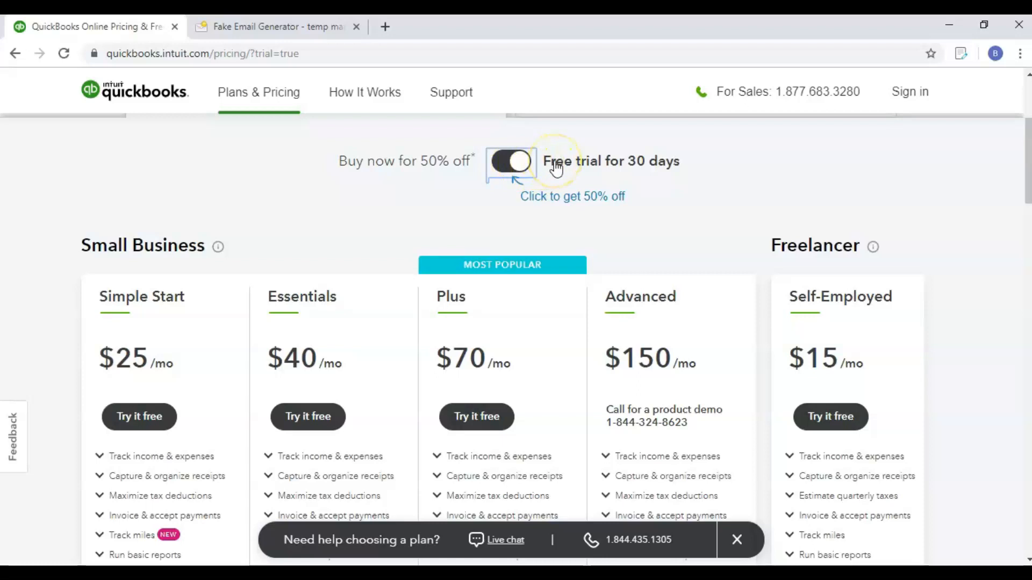
pyautogui.click(134, 425)
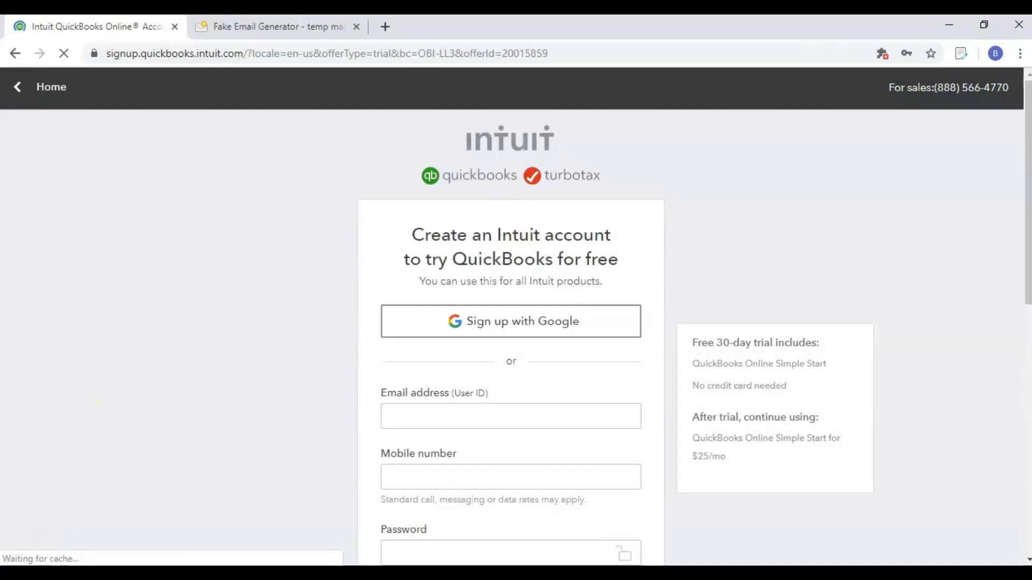
# Step: Copy a temporary e-mail address from the generator into both Email and Confirm email fields
pyautogui.click(250, 27)
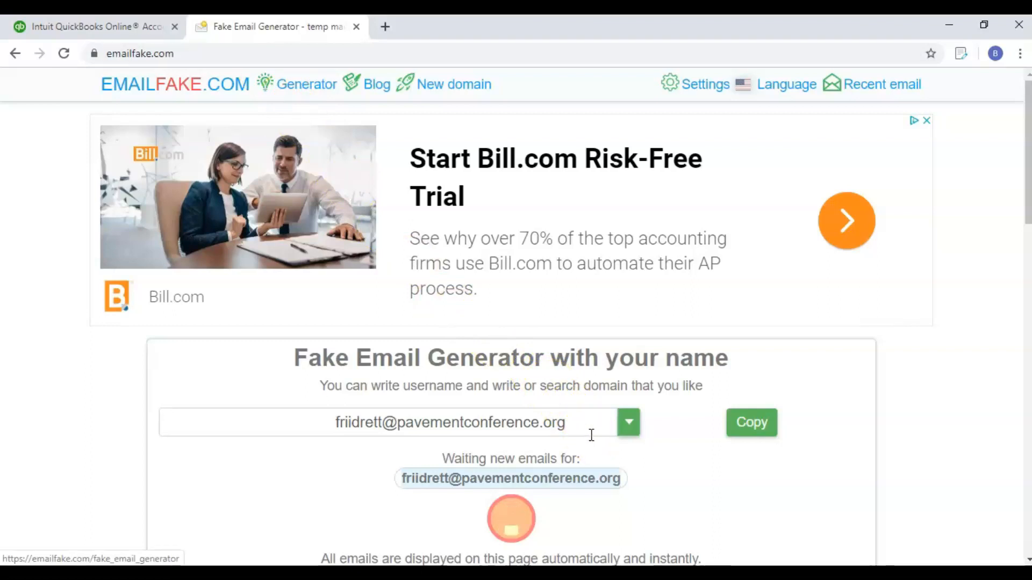
pyautogui.click(741, 431)
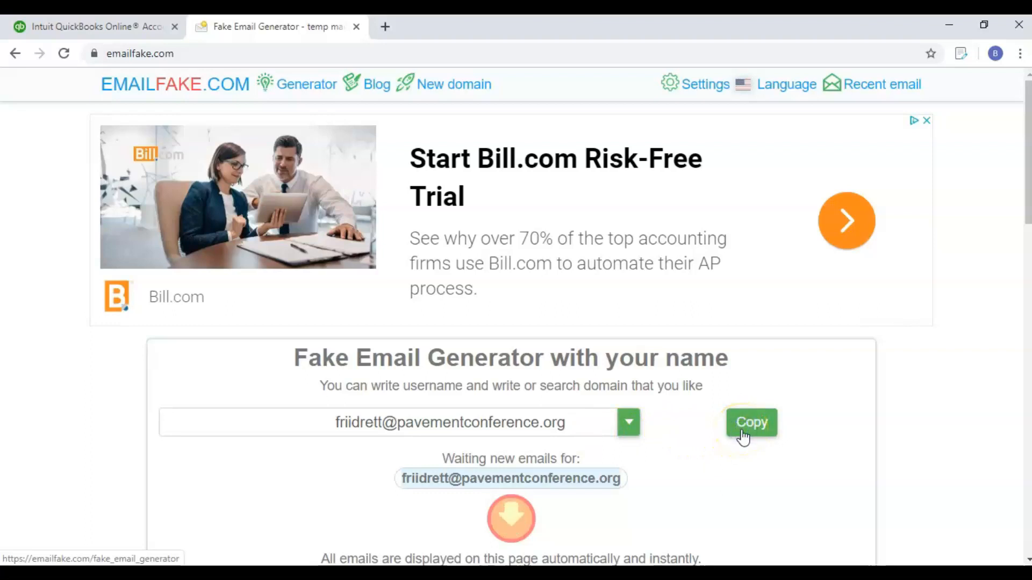
pyautogui.click(48, 27)
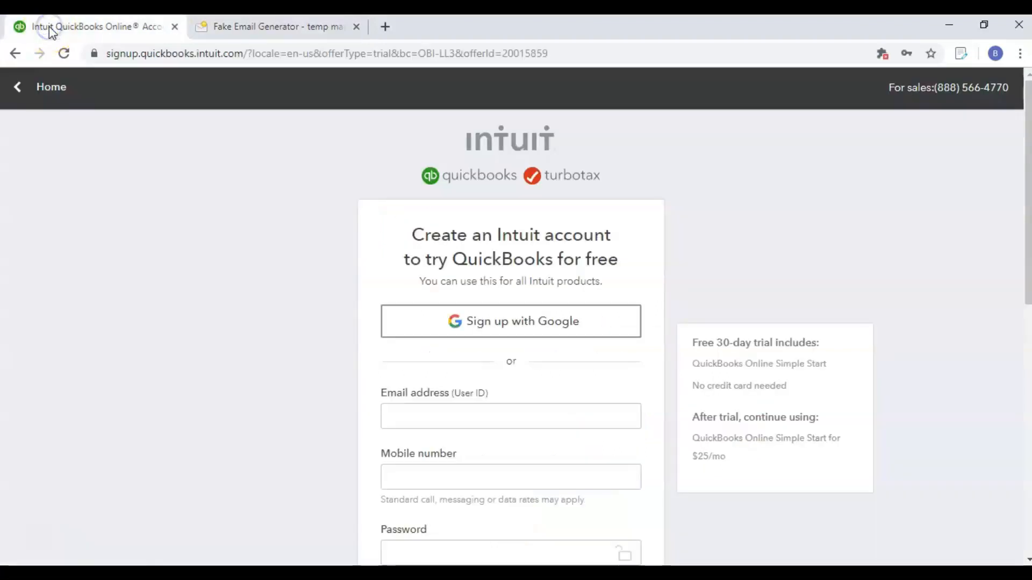
pyautogui.click(445, 418)
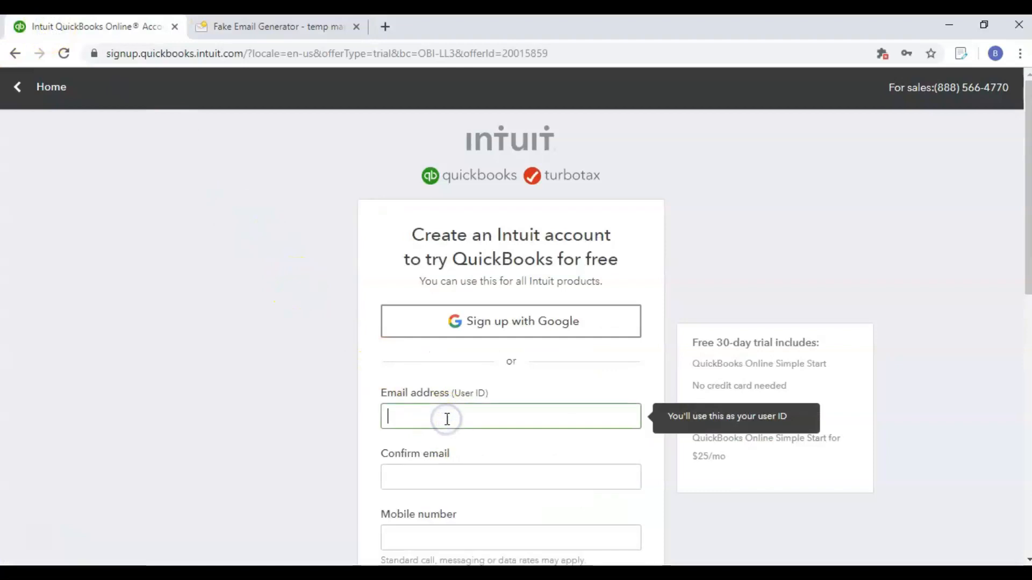
pyautogui.hotkey('ctrl', 'v')
pyautogui.click(445, 476)
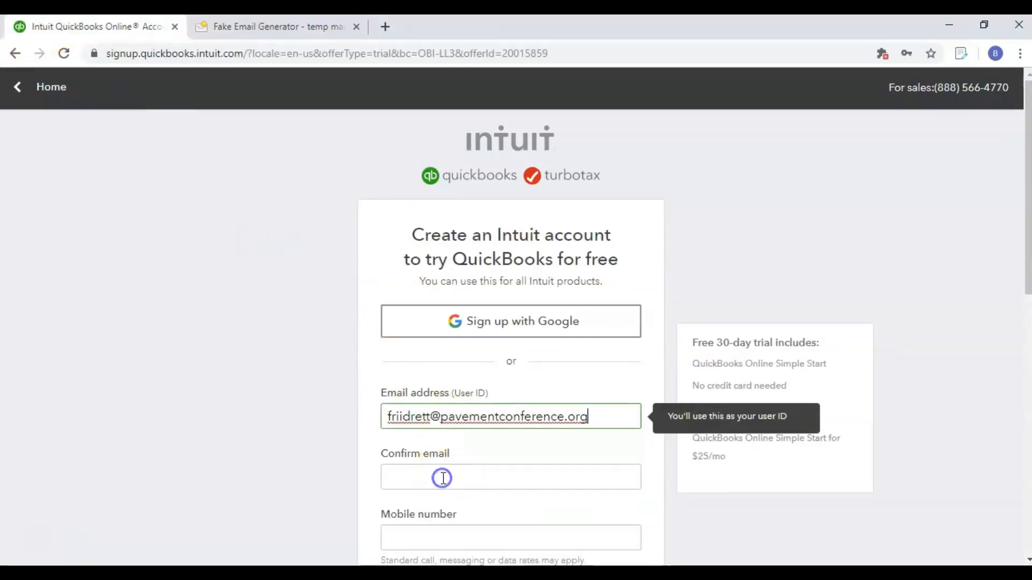
pyautogui.hotkey('ctrl', 'v')
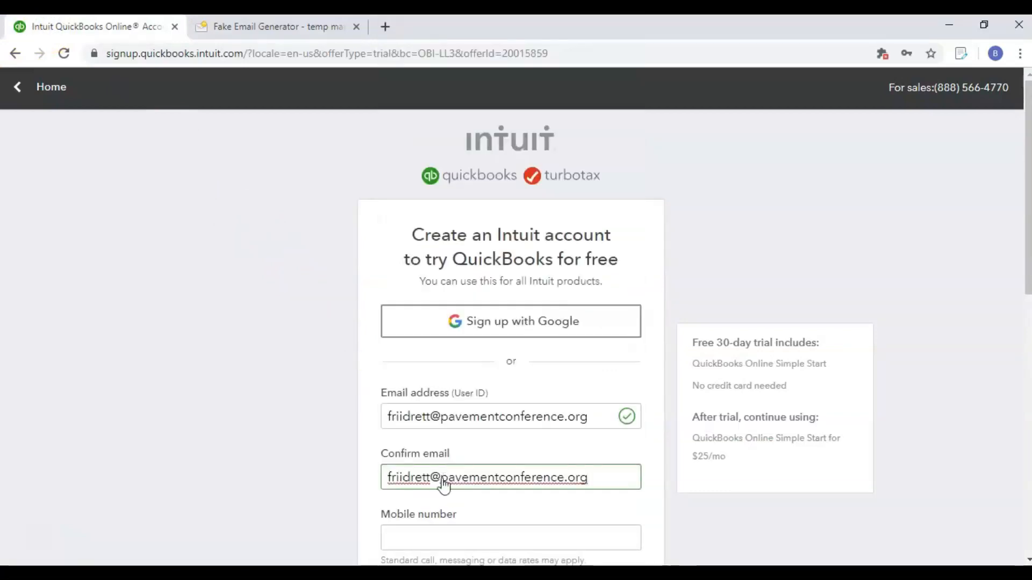
# Step: Enter the mobile number and the account password in both password fields
pyautogui.press('Tab')
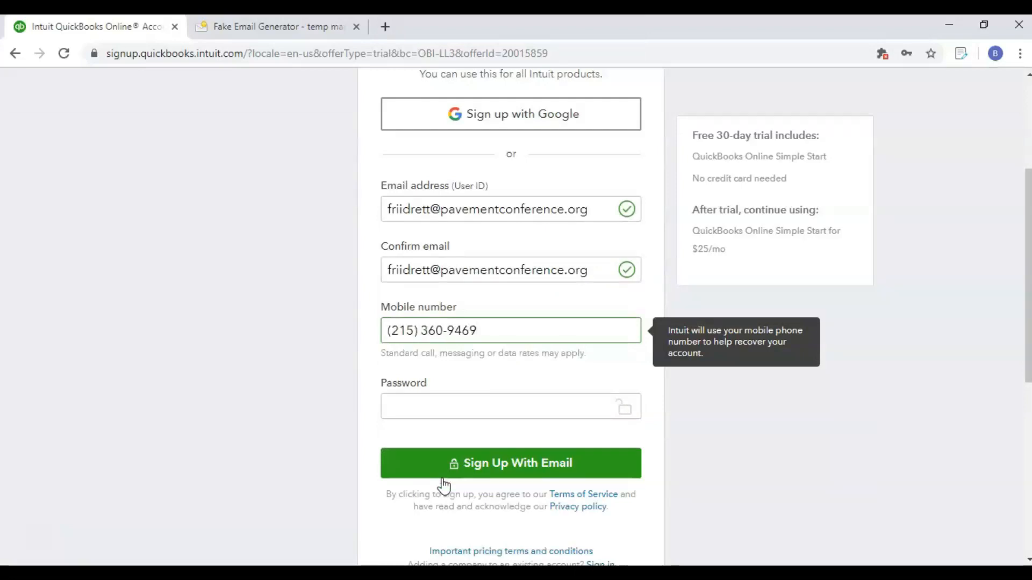
pyautogui.click(453, 412)
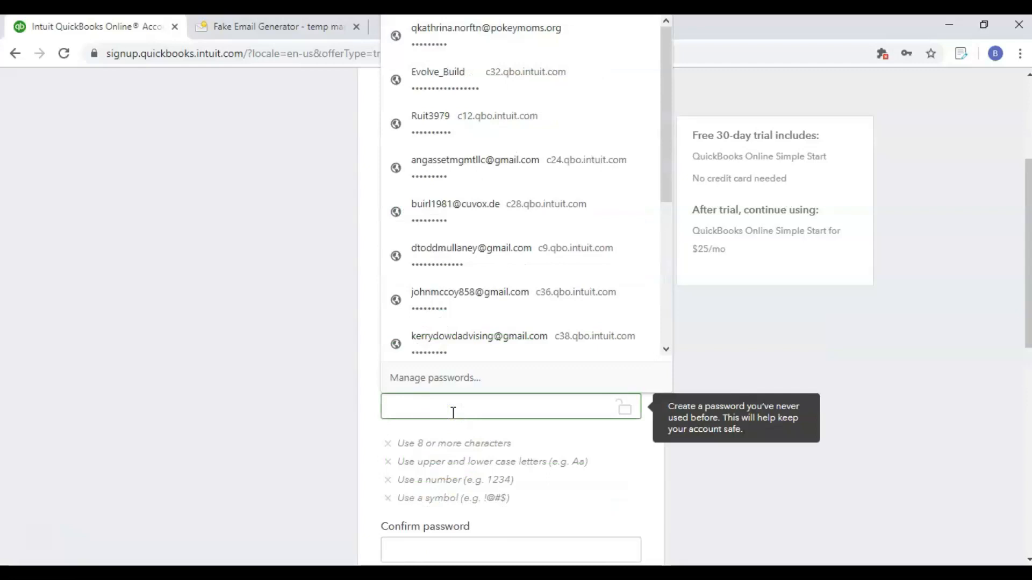
pyautogui.write('•••••••••')
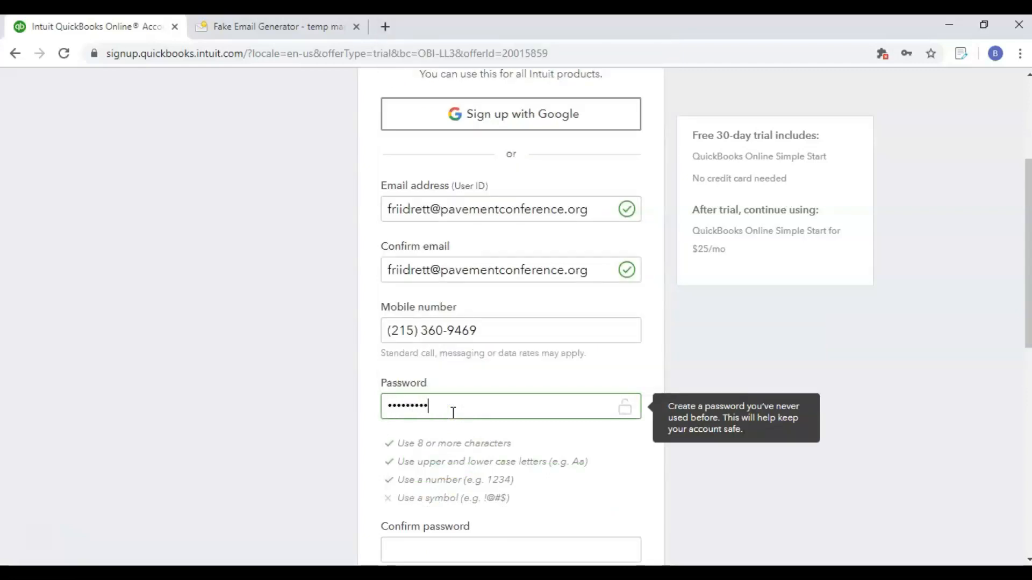
pyautogui.press('Tab')
pyautogui.write('••••••••')
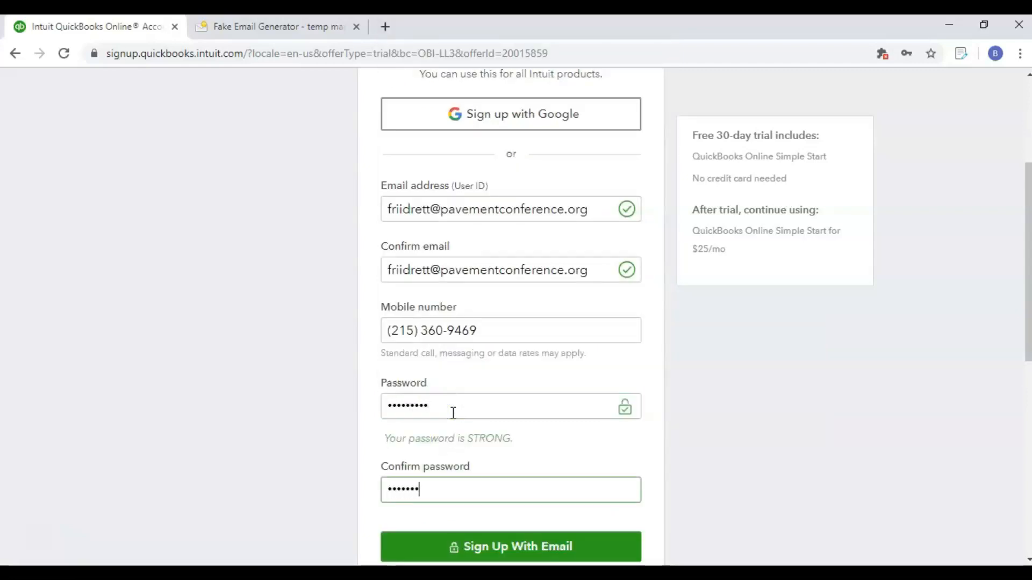
pyautogui.write('•')
# Step: Submit the sign-up, enter the texted six-digit verification code, and continue with the free trial
pyautogui.click(487, 545)
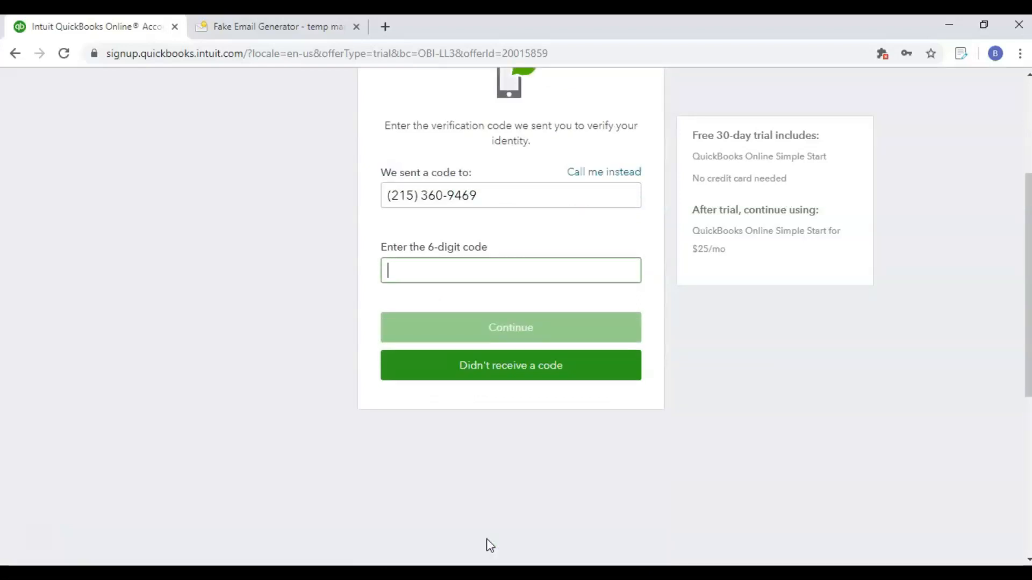
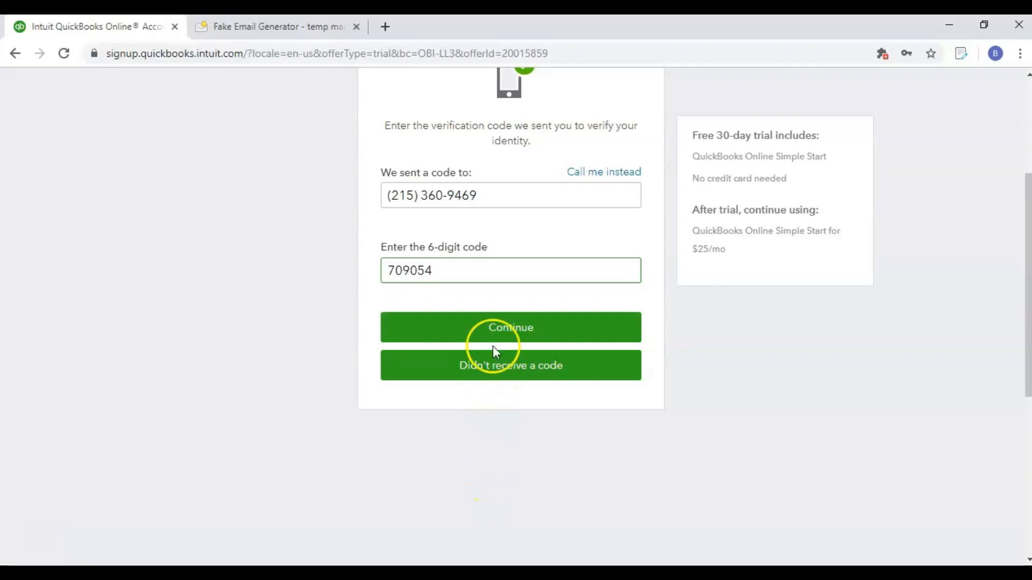
pyautogui.click(495, 329)
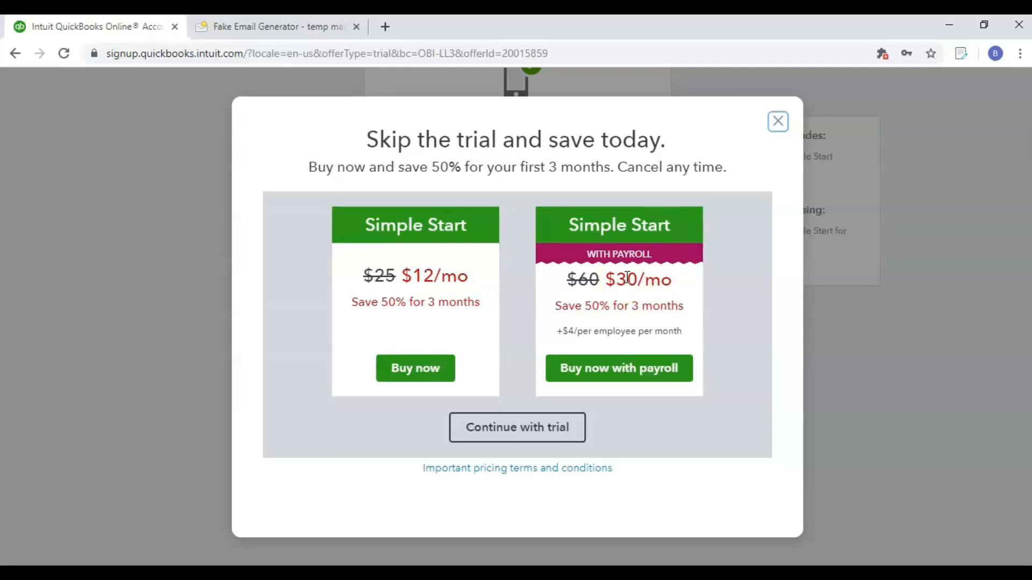
pyautogui.click(510, 436)
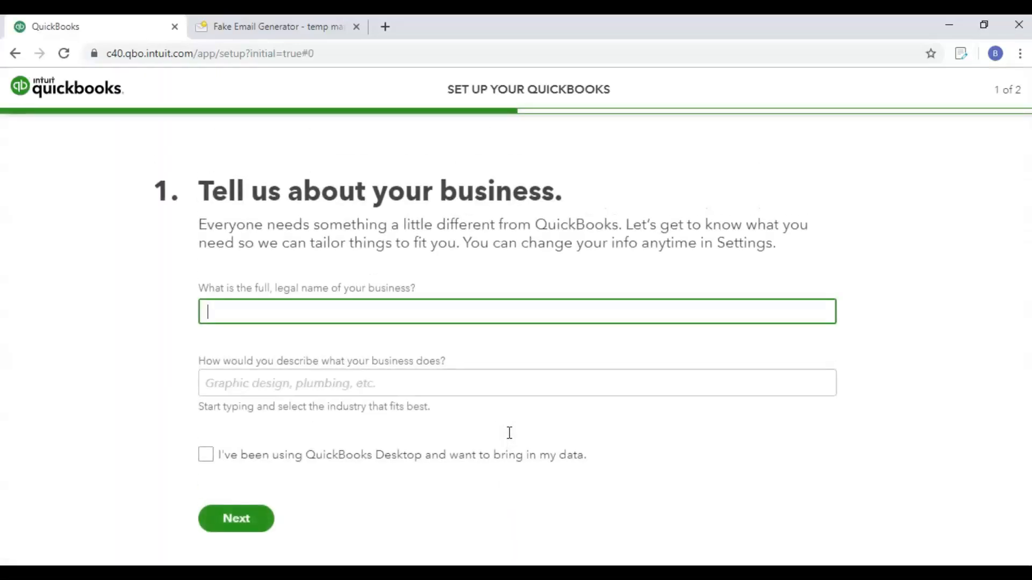
# Step: Name the business 'My Favorite Marketer', choose the Marketing and advertising industry, and go to Next
pyautogui.click(410, 320)
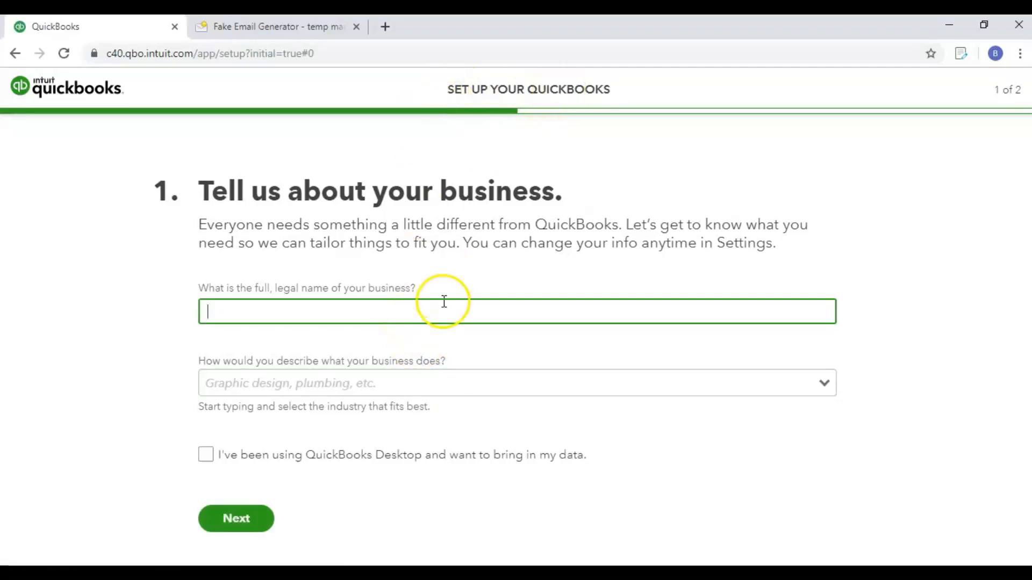
pyautogui.click(424, 310)
pyautogui.write('My Favorite Marker')
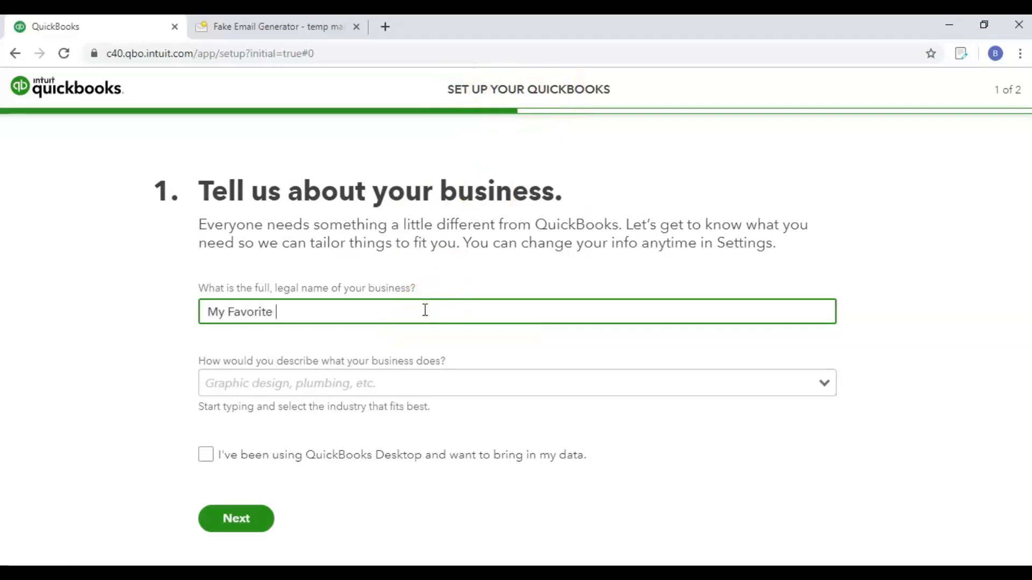
pyautogui.press('BackSpace')
pyautogui.write('ter')
pyautogui.press('Tab')
pyautogui.write('Marke')
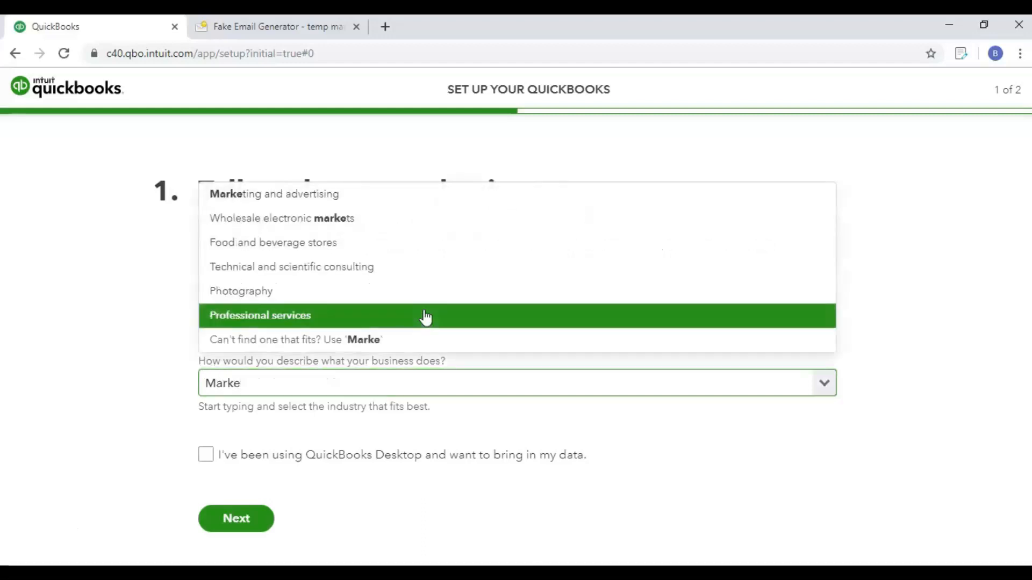
pyautogui.click(309, 194)
pyautogui.click(169, 398)
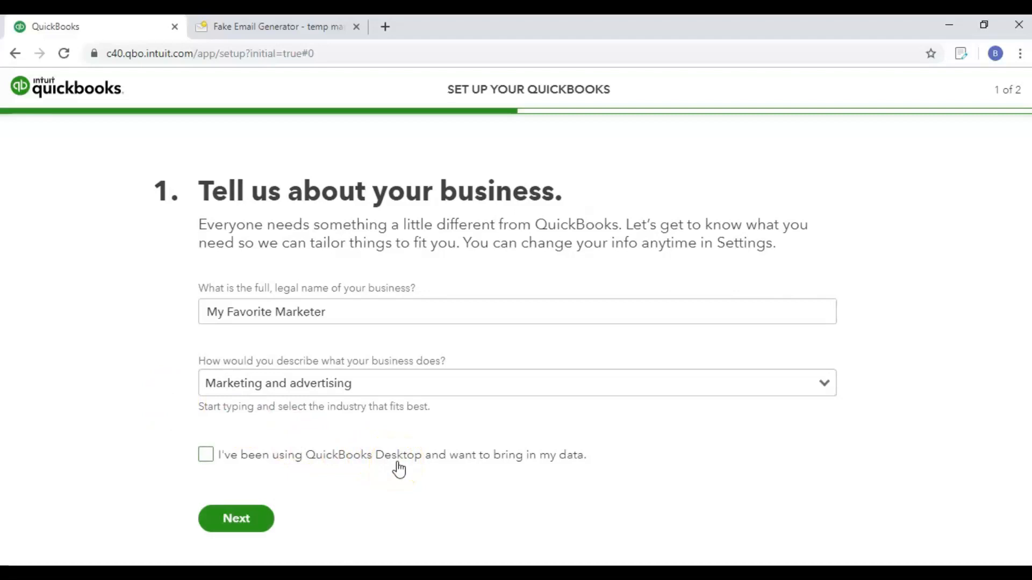
pyautogui.click(243, 519)
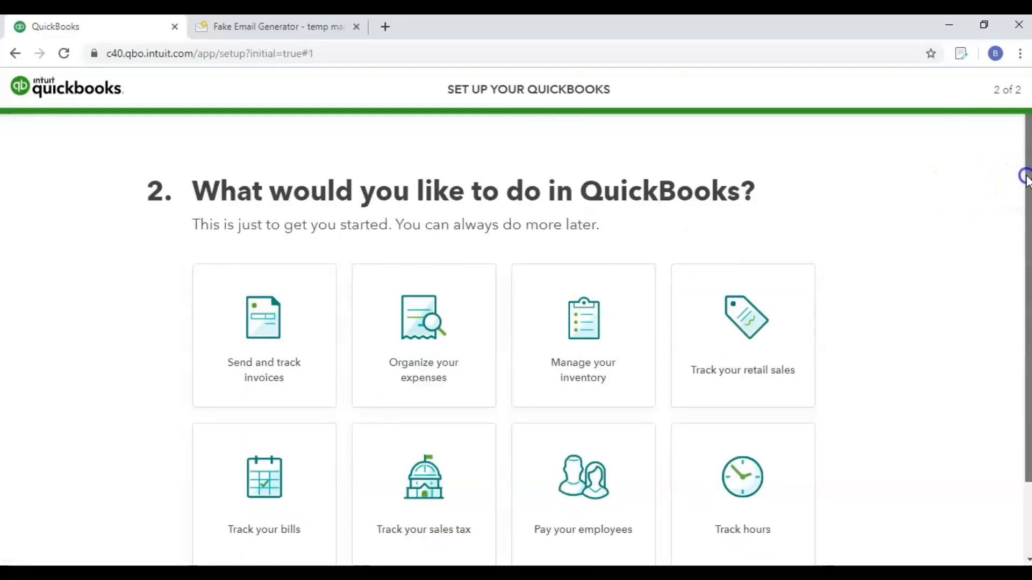
# Step: Select the 'Organize your expenses' and 'Track your bills' goals and finish with All set
pyautogui.scroll(-1, 1025, 196)
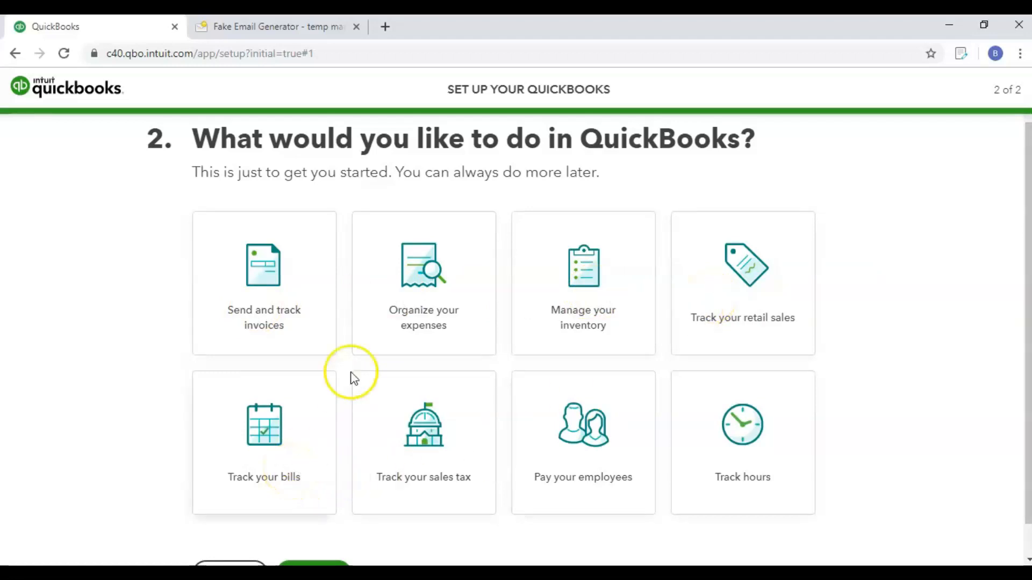
pyautogui.click(404, 310)
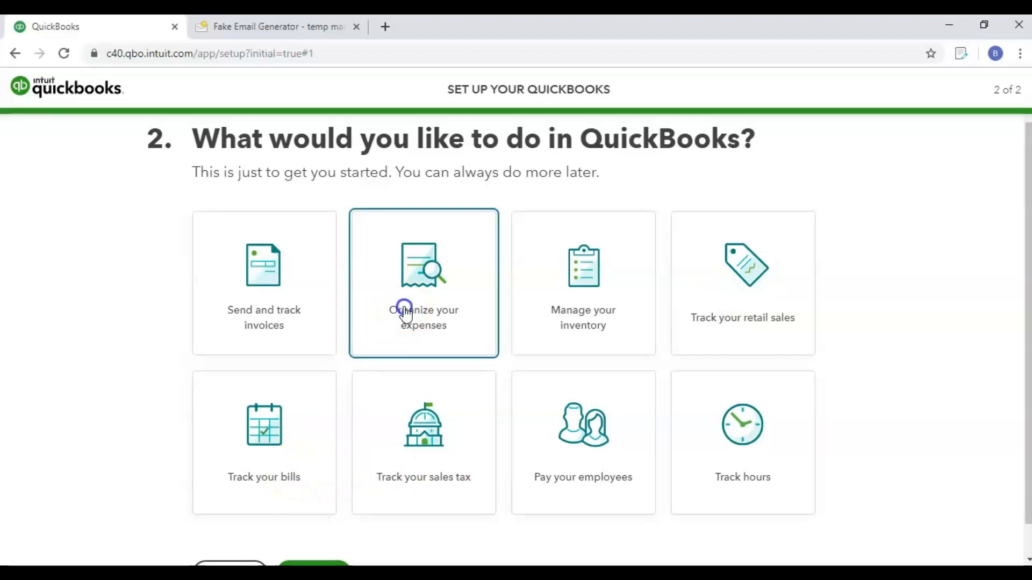
pyautogui.click(287, 412)
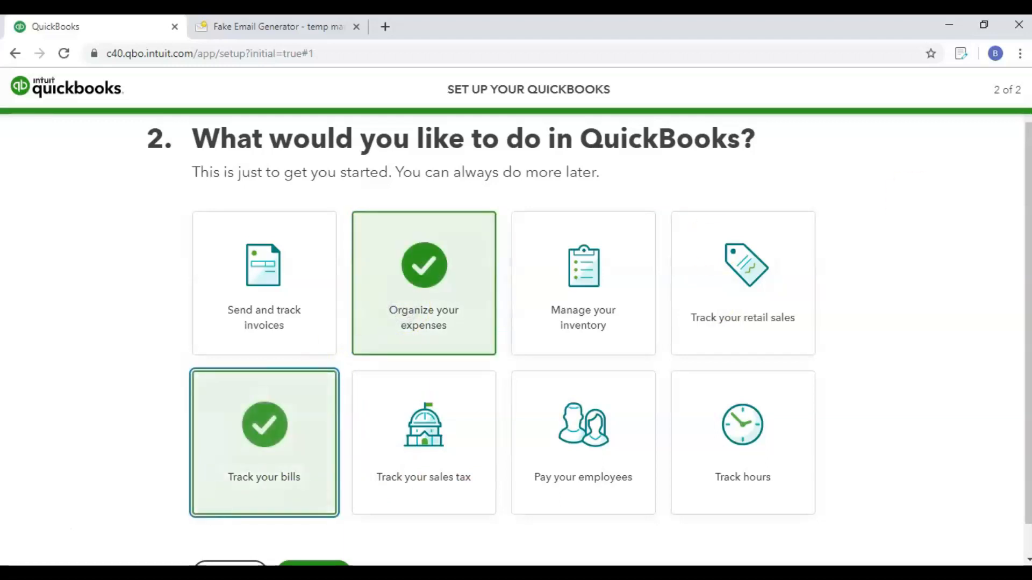
pyautogui.moveTo(1026, 223); pyautogui.dragTo(1024, 302)
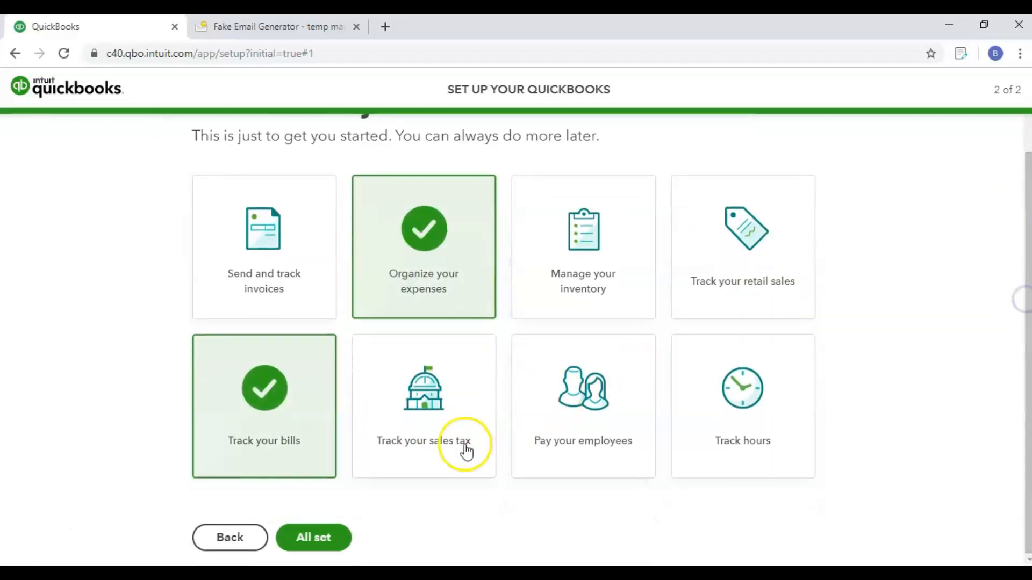
pyautogui.click(342, 537)
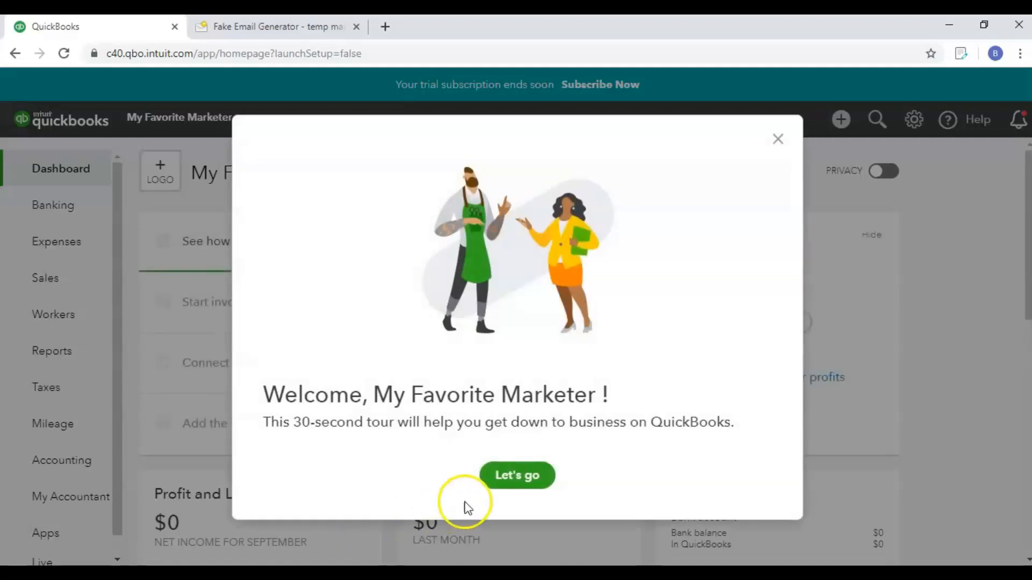
# Step: Step through the welcome tour with Let's go, Next and Start until no tips remain
pyautogui.click(508, 484)
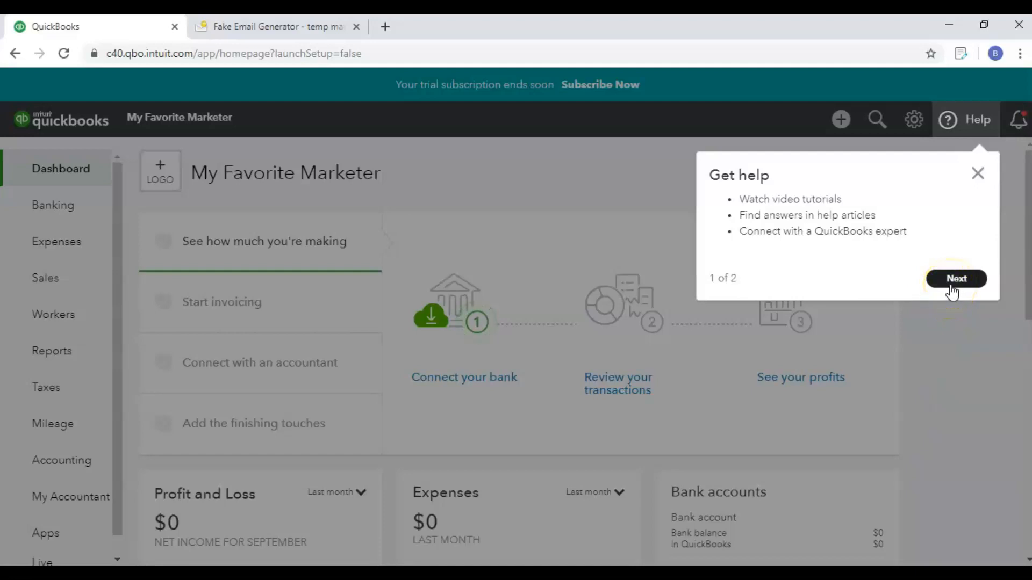
pyautogui.click(951, 280)
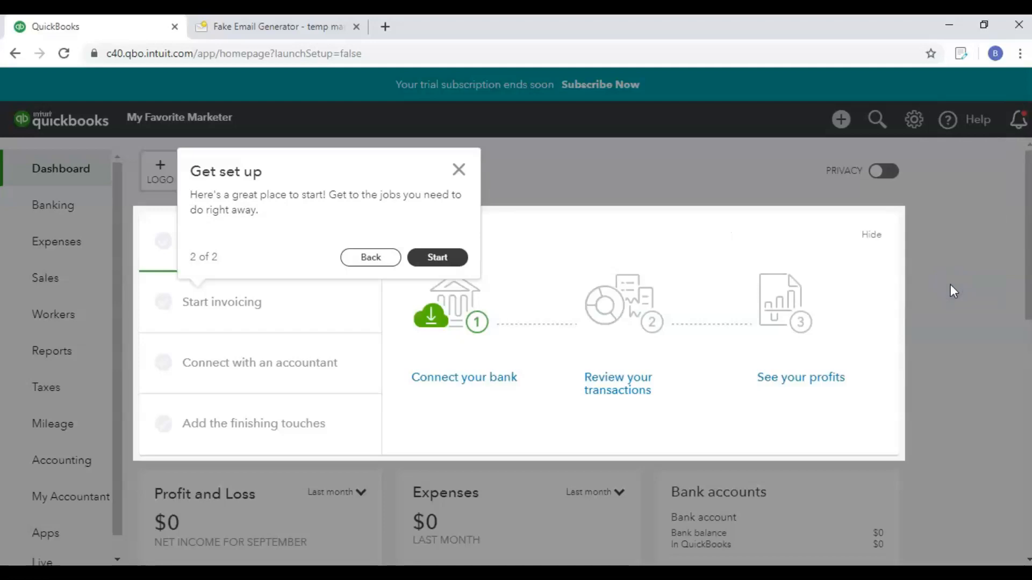
pyautogui.click(427, 257)
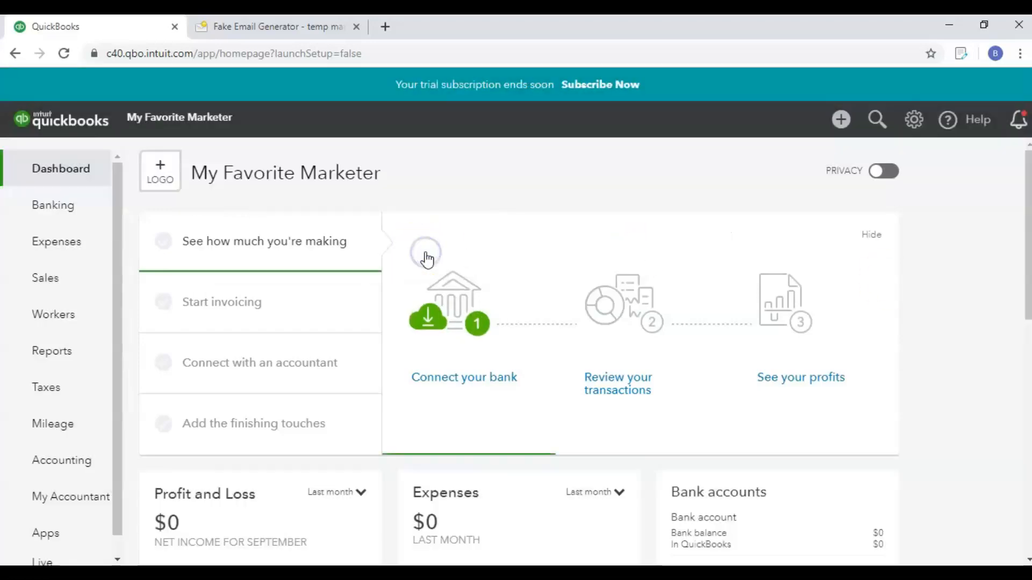
pyautogui.click(956, 302)
# Step: Scroll through the new My Favorite Marketer dashboard to review its panels
pyautogui.scroll(-1, 962, 311)
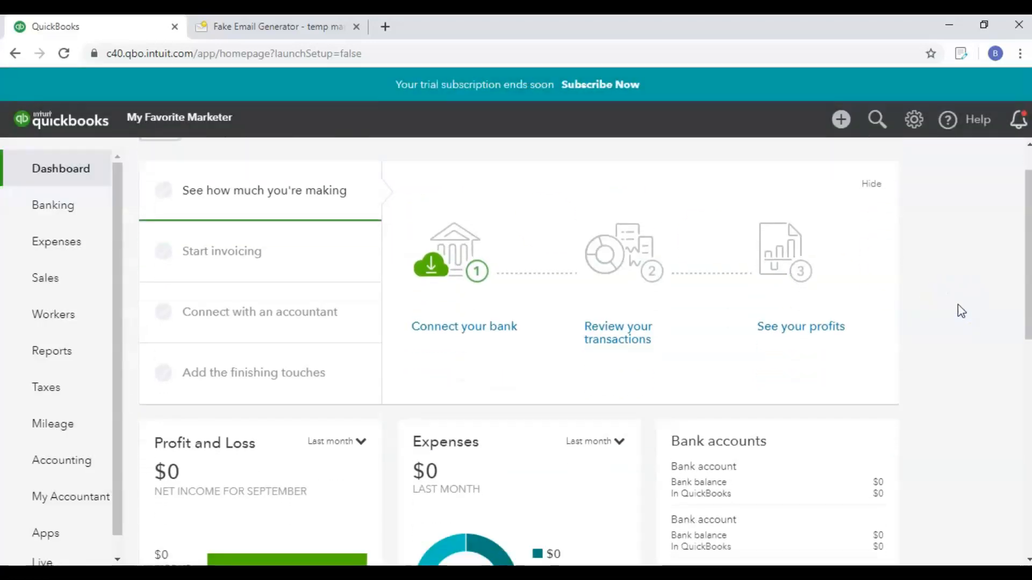
pyautogui.scroll(-1, 958, 309)
pyautogui.scroll(-1, 958, 308)
pyautogui.click(224, 239)
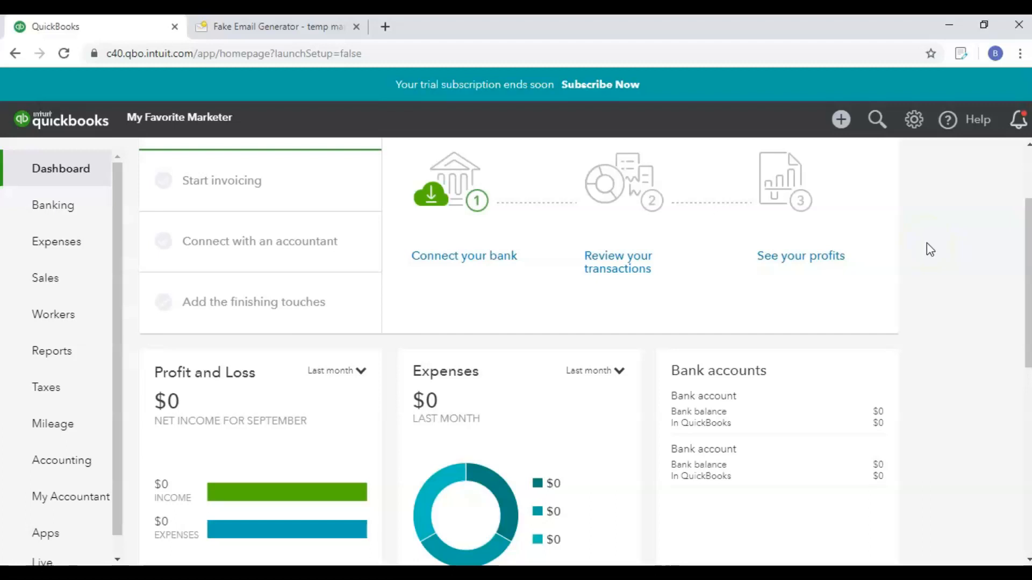
pyautogui.scroll(3, 926, 243)
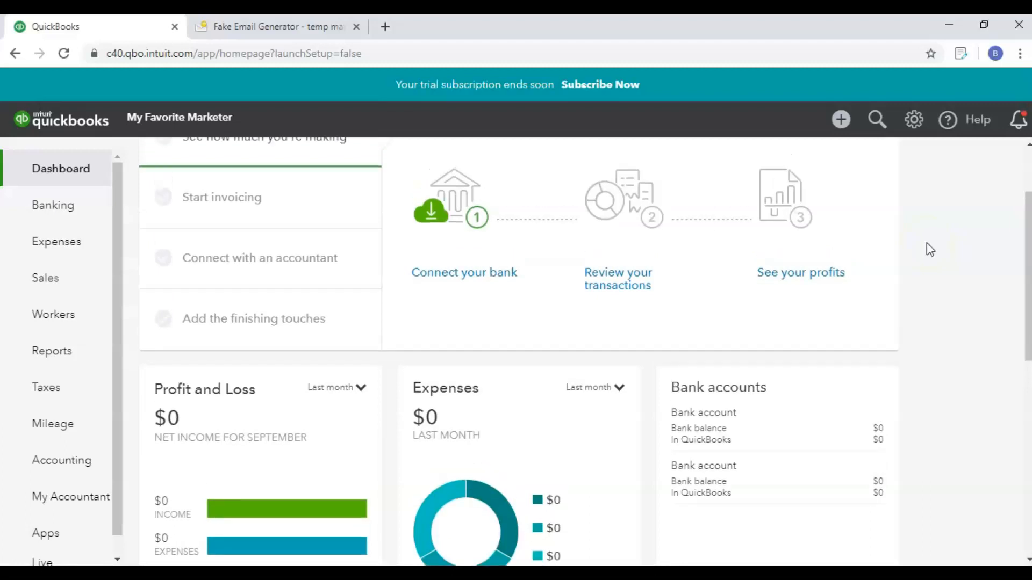
pyautogui.scroll(-6, 927, 243)
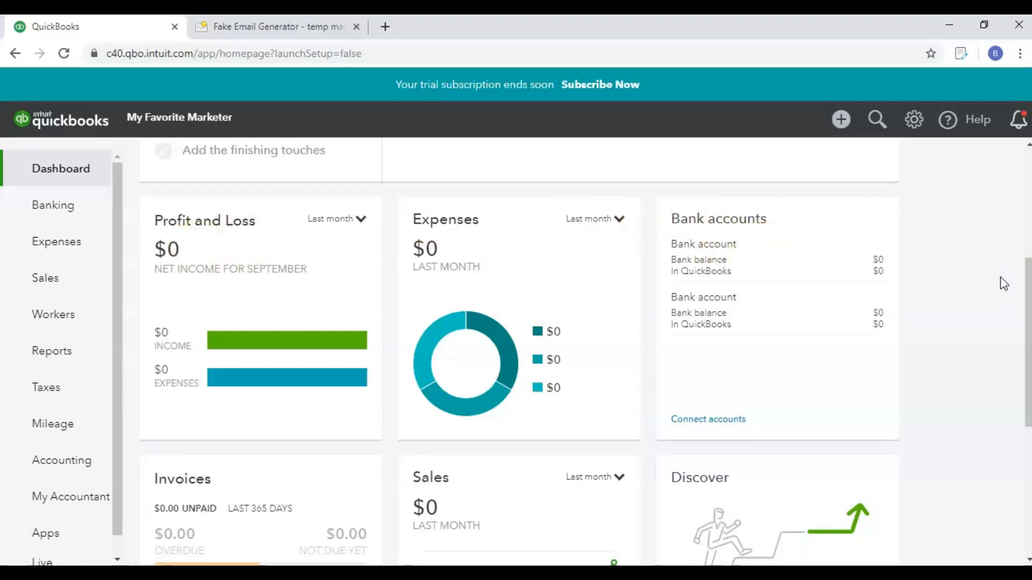
pyautogui.scroll(-4, 1003, 283)
pyautogui.scroll(-2, 1003, 283)
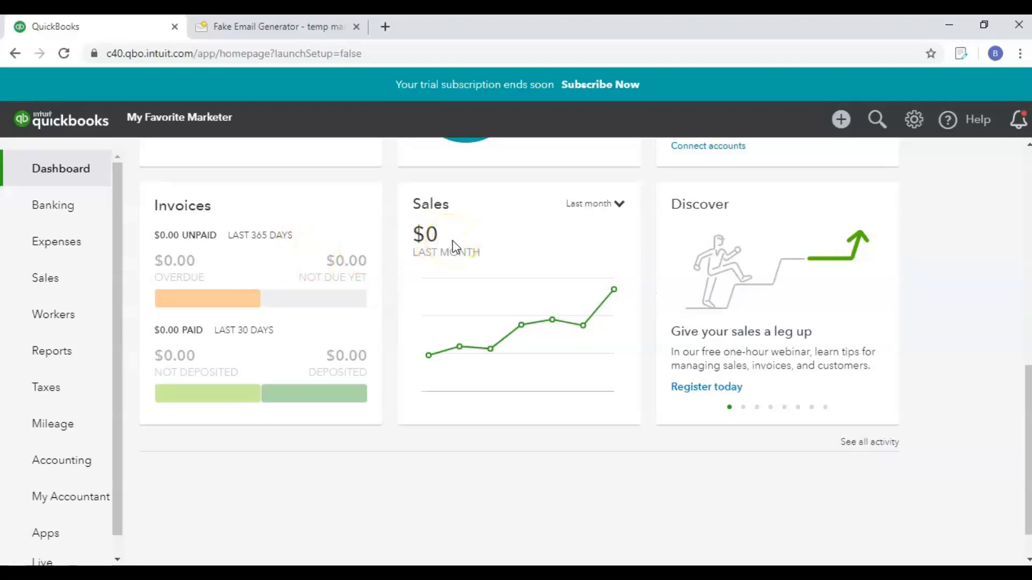
pyautogui.click(1025, 404)
pyautogui.moveTo(1025, 404); pyautogui.dragTo(1024, 216)
# Step: Explore the sidebar's Accounting items, then bring up the gear settings menu
pyautogui.click(38, 533)
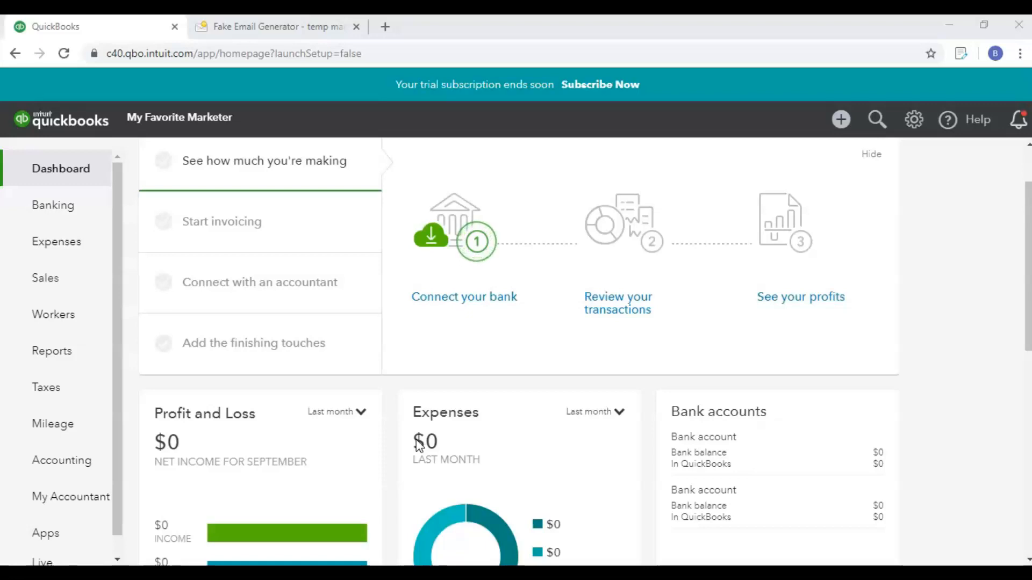
pyautogui.click(119, 269)
pyautogui.moveTo(80, 220)
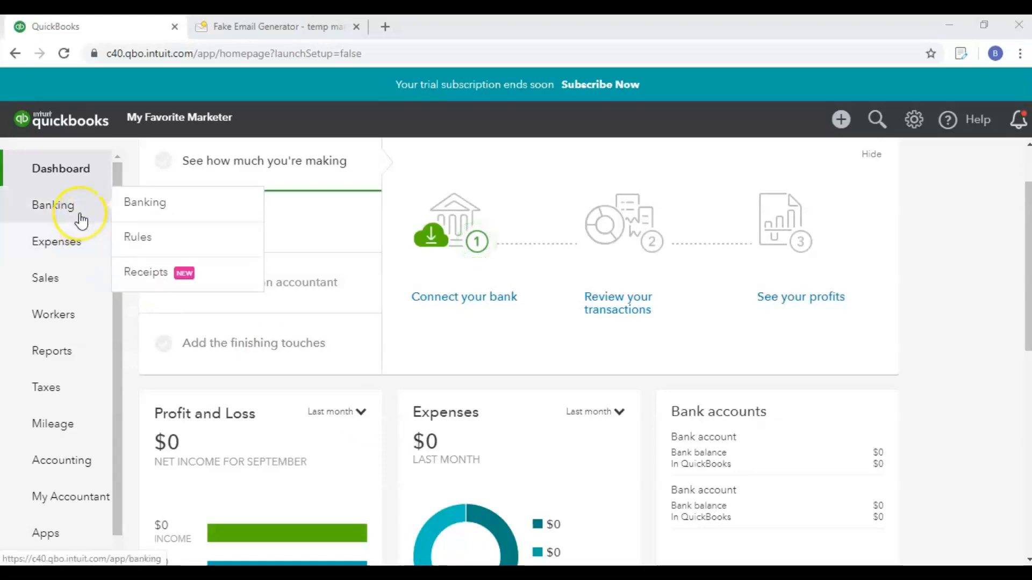
pyautogui.click(63, 352)
pyautogui.click(64, 459)
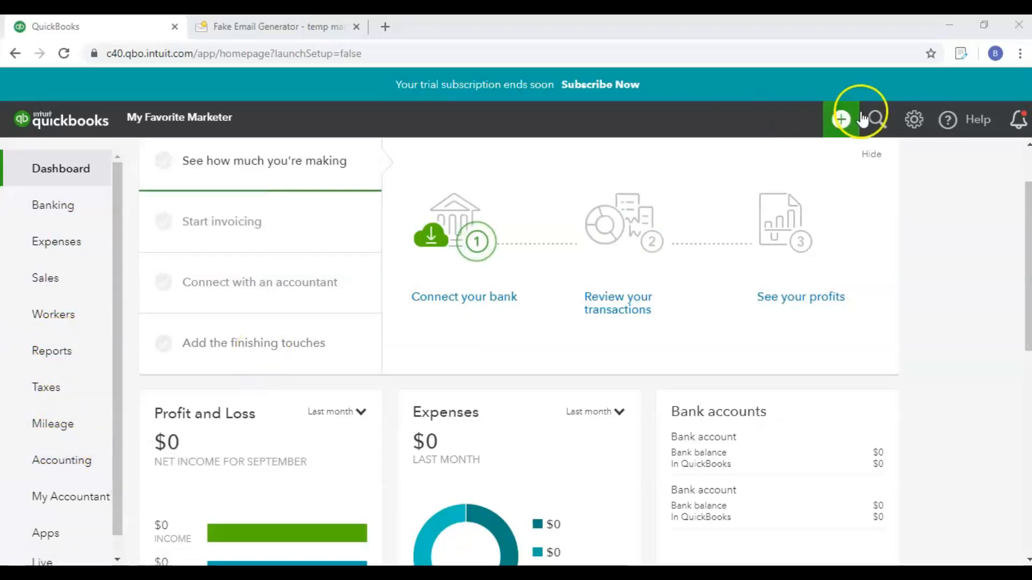
pyautogui.click(911, 120)
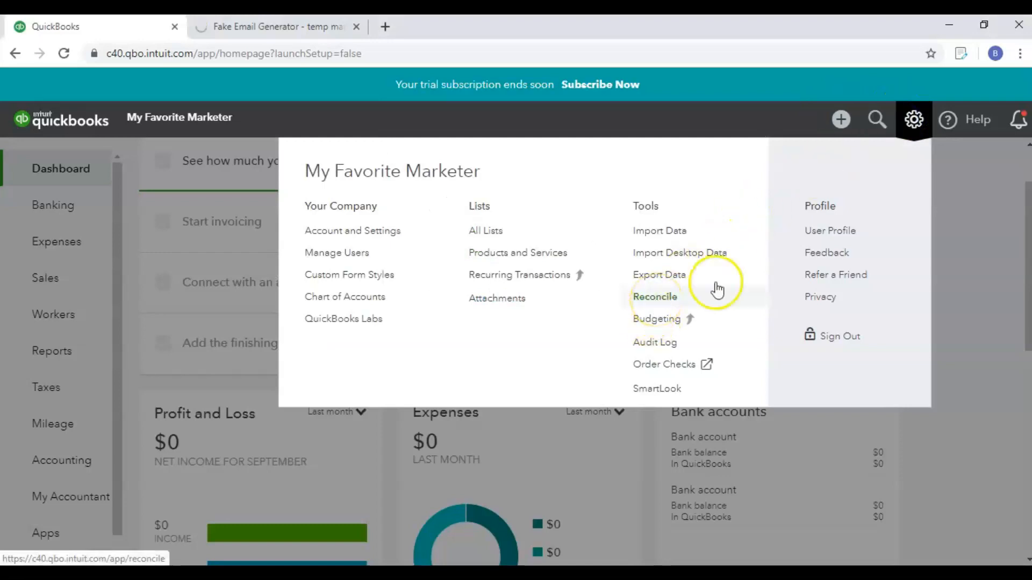
# Step: Dismiss the gear menu and go to Accounting's Chart of Accounts page
pyautogui.click(978, 233)
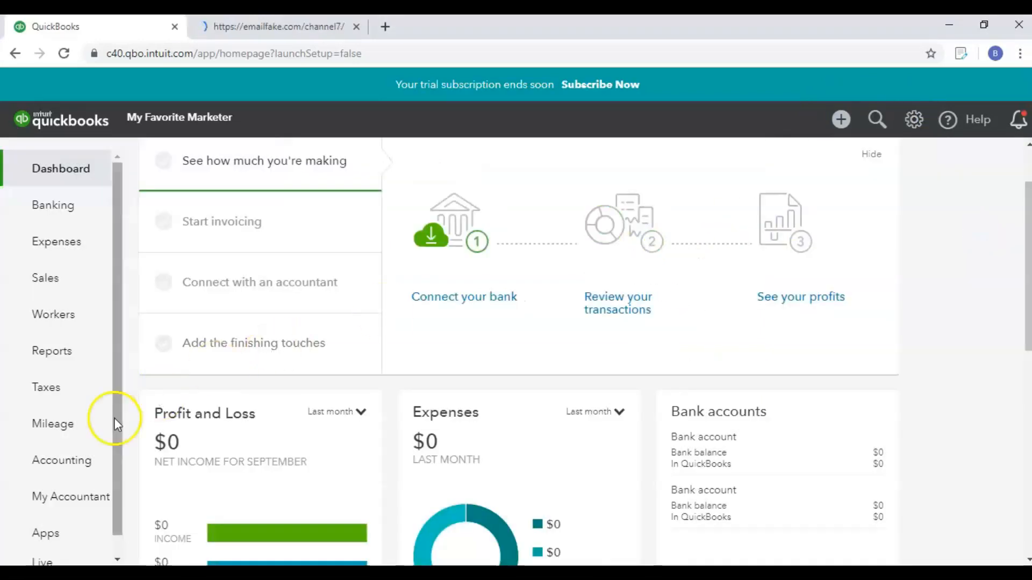
pyautogui.click(67, 463)
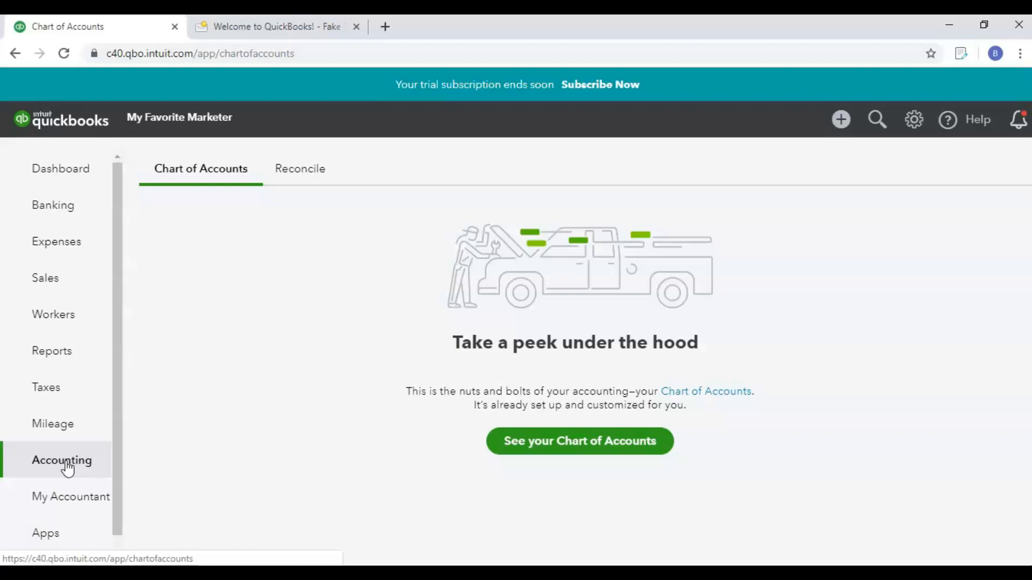
# Step: Load the full Chart of Accounts and scroll through the default accounts down to Utilities and back
pyautogui.click(521, 451)
pyautogui.scroll(-2, 1028, 263)
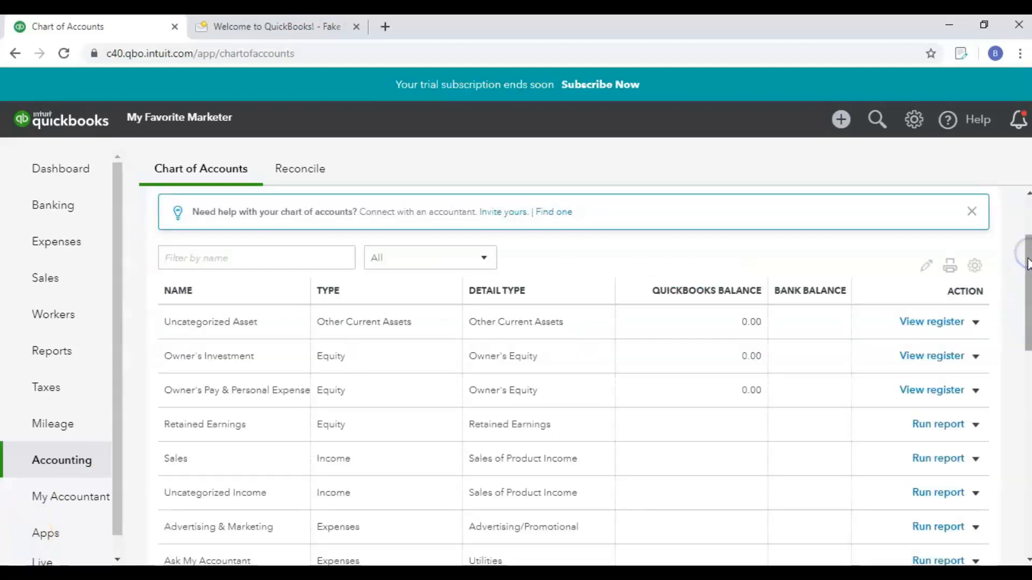
pyautogui.moveTo(1028, 264); pyautogui.dragTo(1026, 230)
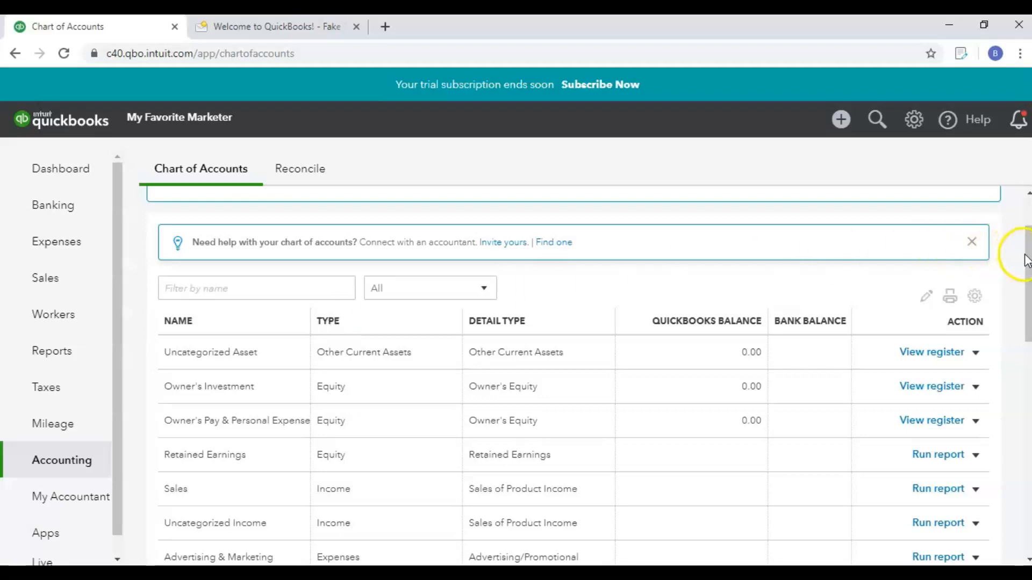
pyautogui.moveTo(1026, 258); pyautogui.dragTo(1023, 315)
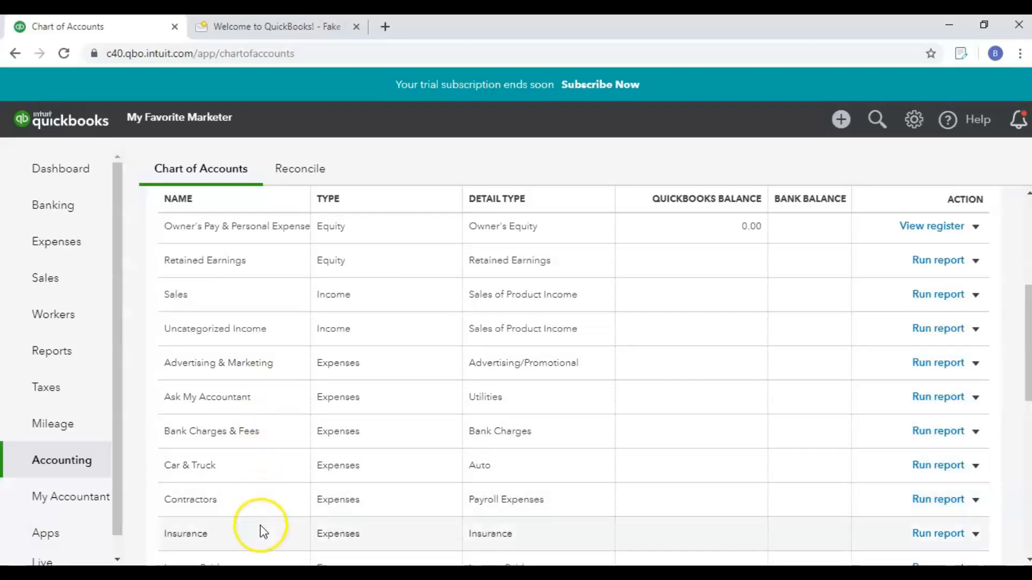
pyautogui.moveTo(1026, 400); pyautogui.dragTo(1026, 422)
pyautogui.moveTo(1024, 459); pyautogui.dragTo(1026, 316)
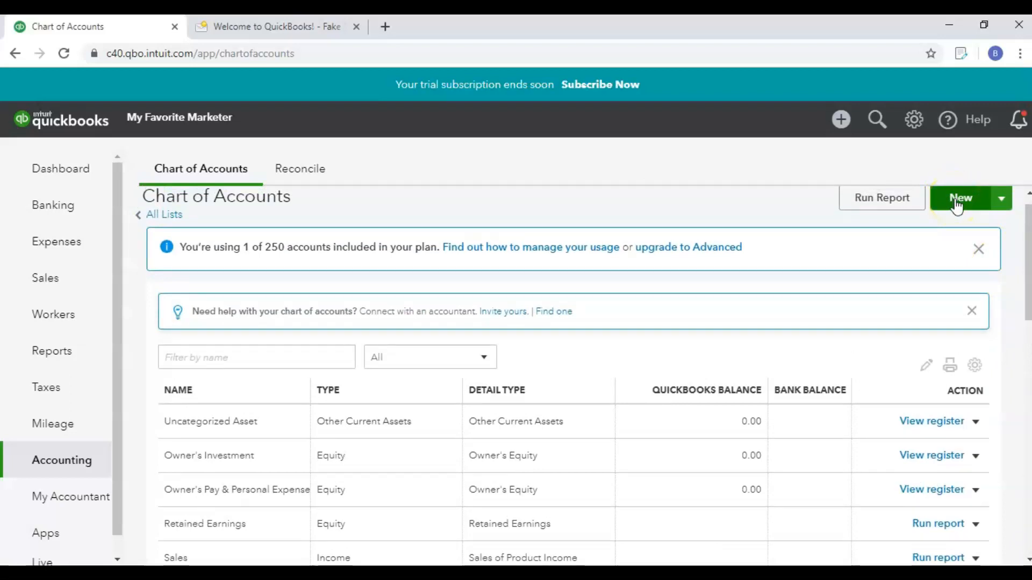
# Step: Start a new account with account type Expenses and detail type Entertainment
pyautogui.click(955, 205)
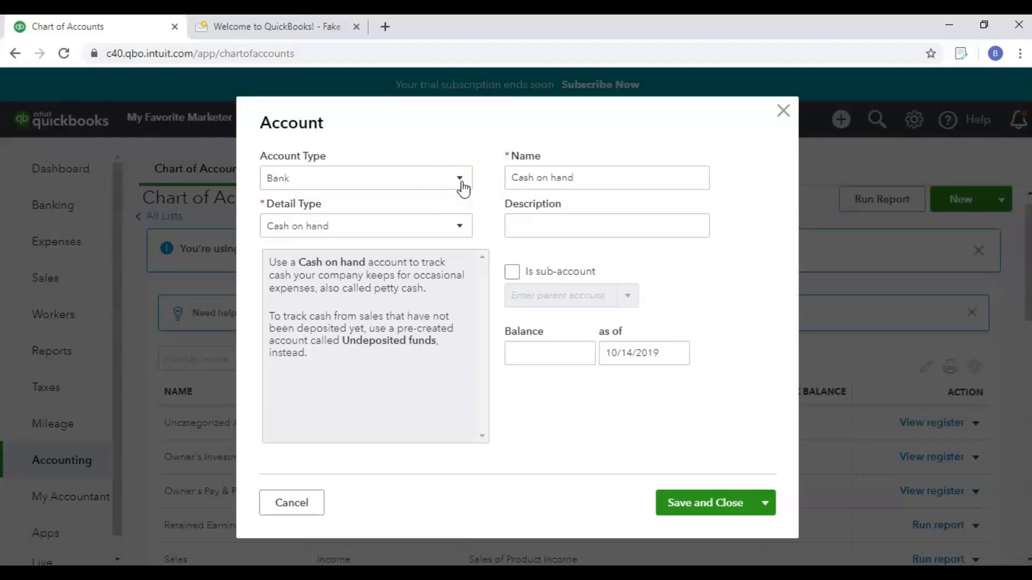
pyautogui.click(114, 441)
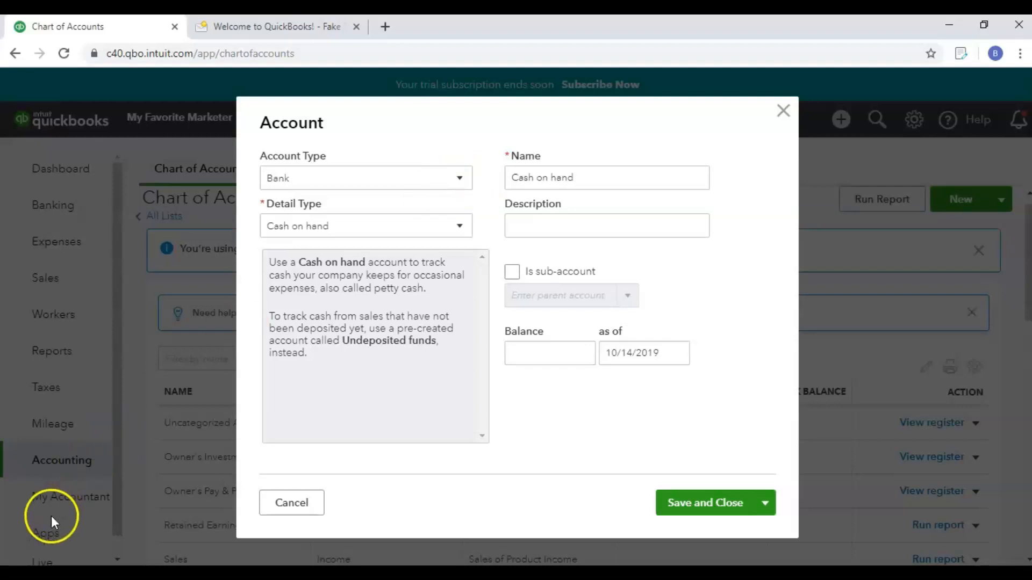
pyautogui.click(461, 180)
pyautogui.click(340, 160)
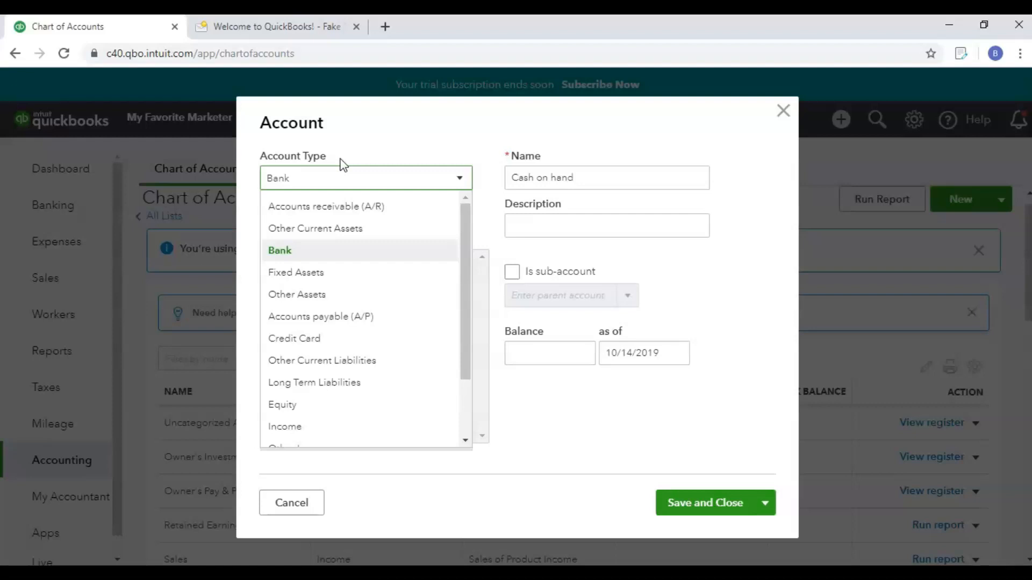
pyautogui.moveTo(463, 244); pyautogui.dragTo(464, 311)
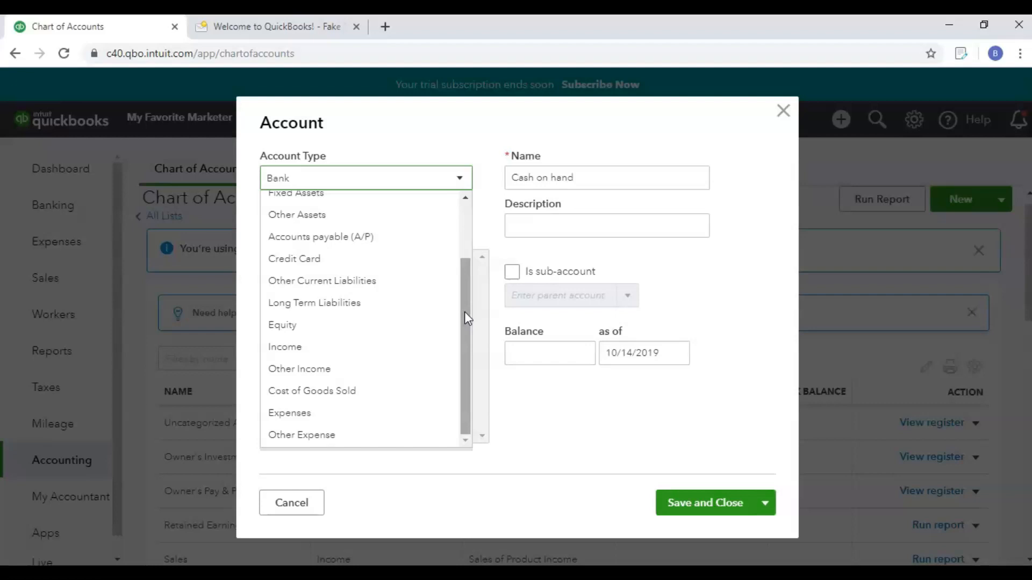
pyautogui.click(339, 413)
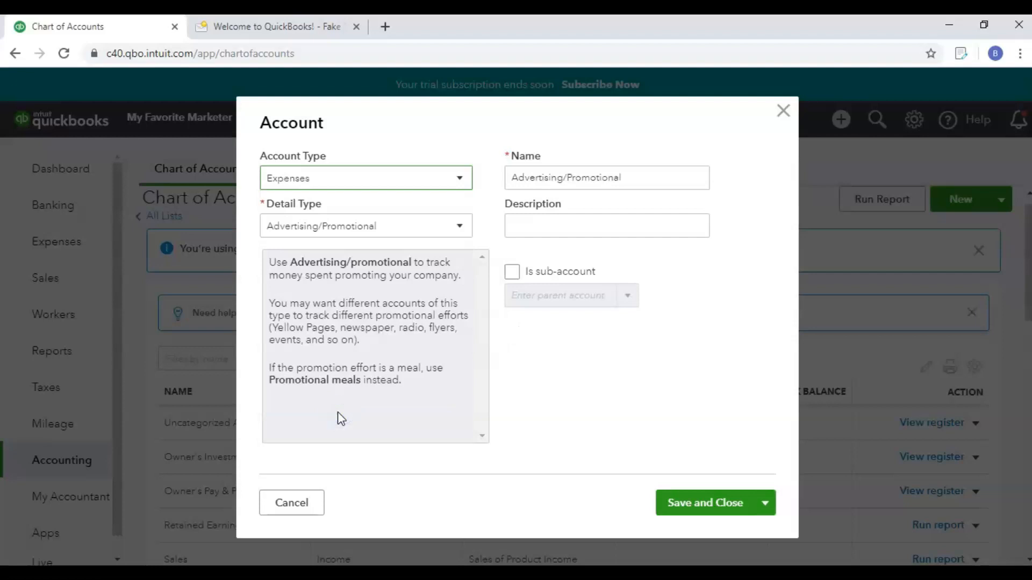
pyautogui.click(337, 225)
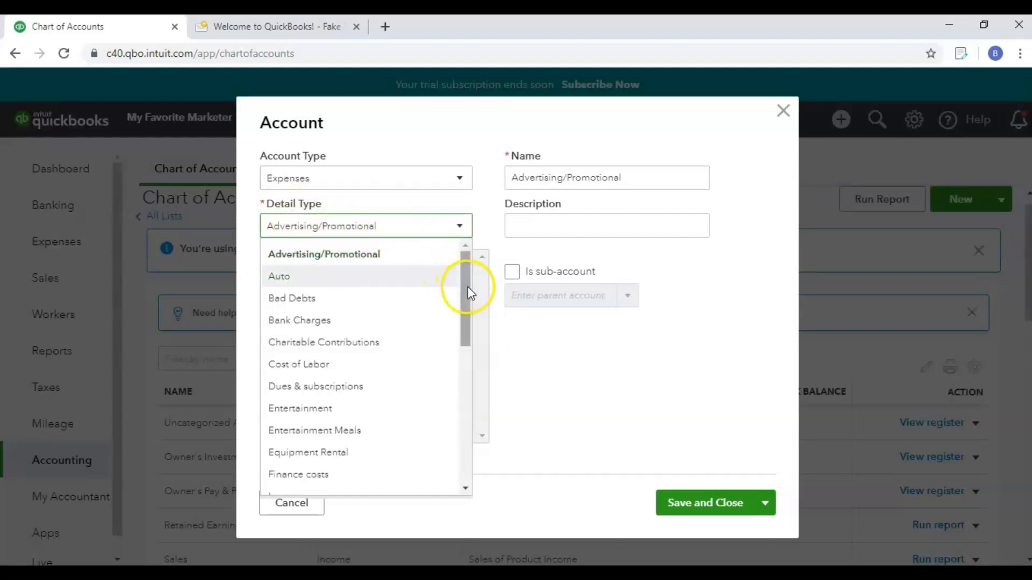
pyautogui.moveTo(467, 287); pyautogui.dragTo(466, 312)
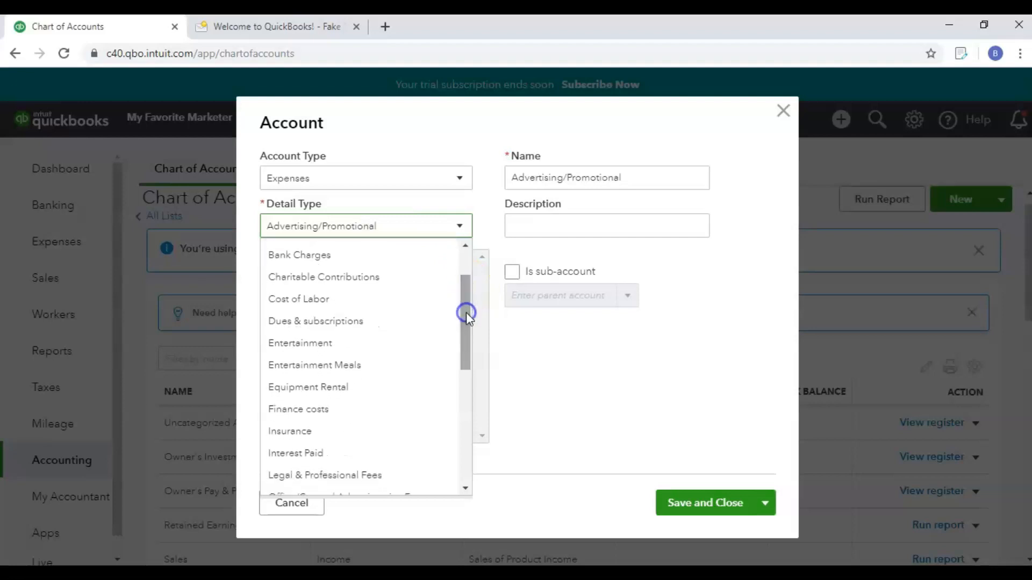
pyautogui.click(361, 349)
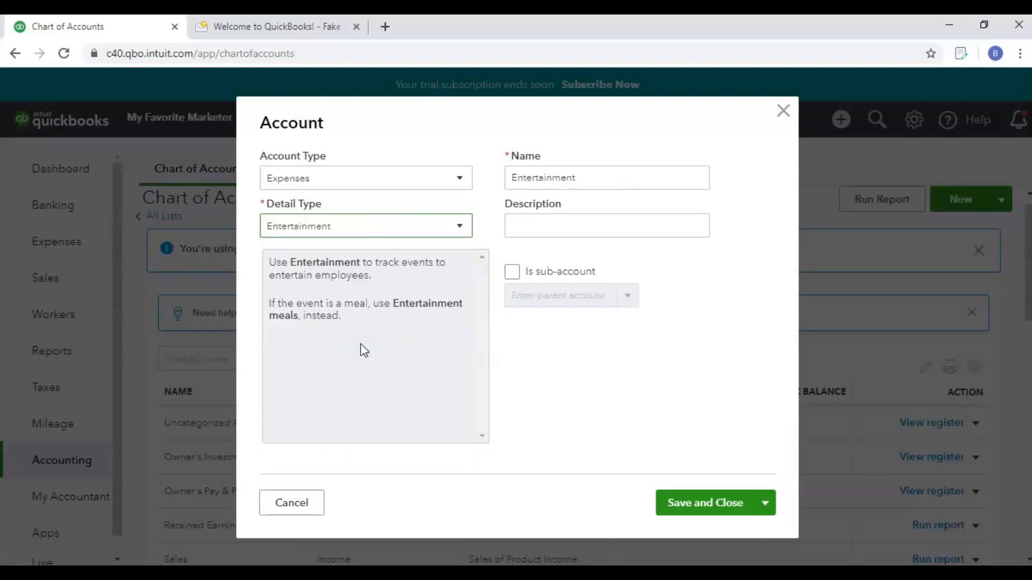
# Step: Rename the account to 'Movies' and save and close it
pyautogui.click(367, 228)
pyautogui.moveTo(574, 177); pyautogui.dragTo(506, 182)
pyautogui.write('Movies')
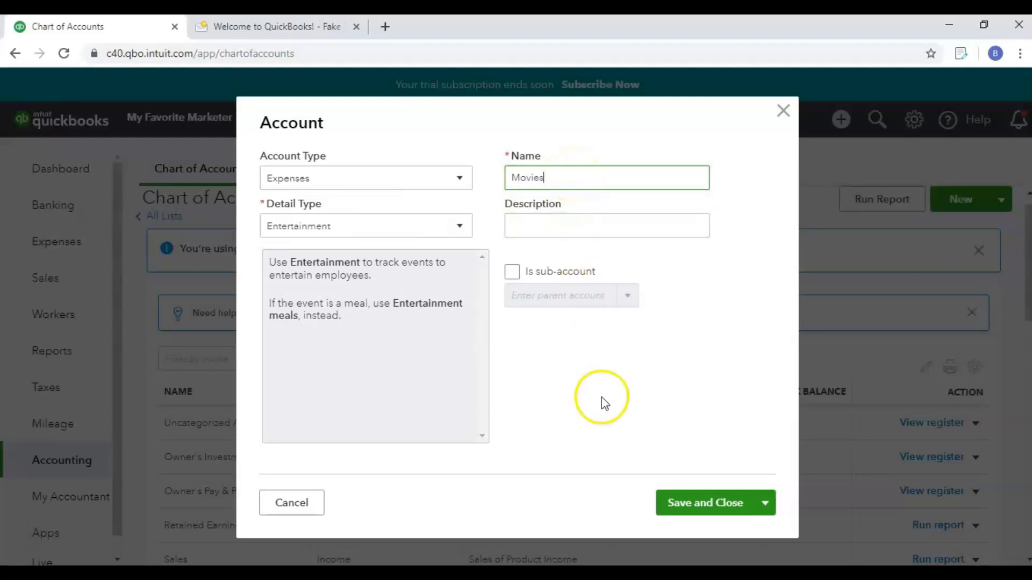
pyautogui.click(697, 505)
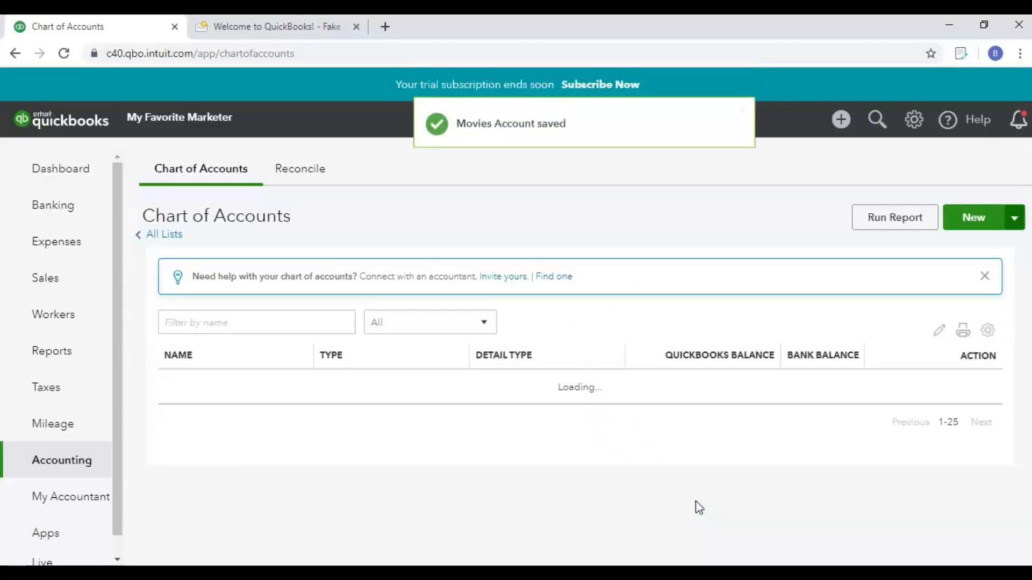
# Step: Scroll the Chart of Accounts to Ask My Accountant and show its action options
pyautogui.moveTo(1026, 261); pyautogui.dragTo(1016, 354)
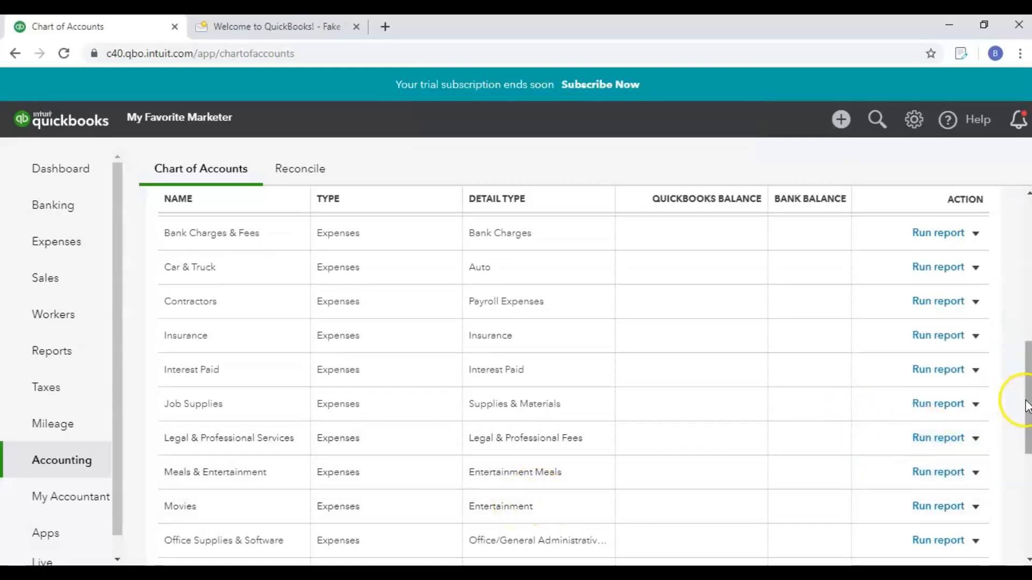
pyautogui.moveTo(1027, 405); pyautogui.dragTo(1028, 389)
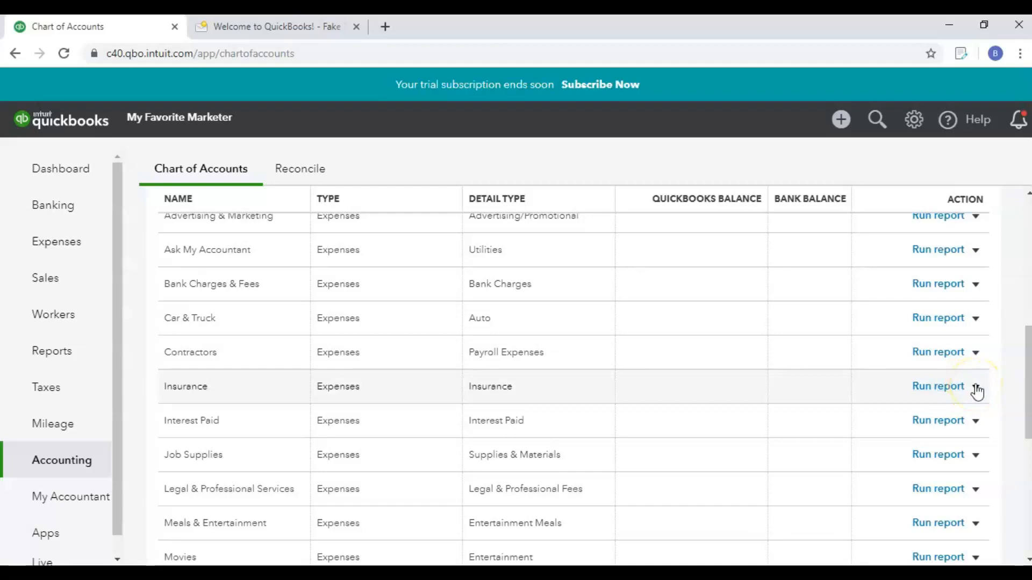
pyautogui.moveTo(1027, 390); pyautogui.dragTo(1027, 375)
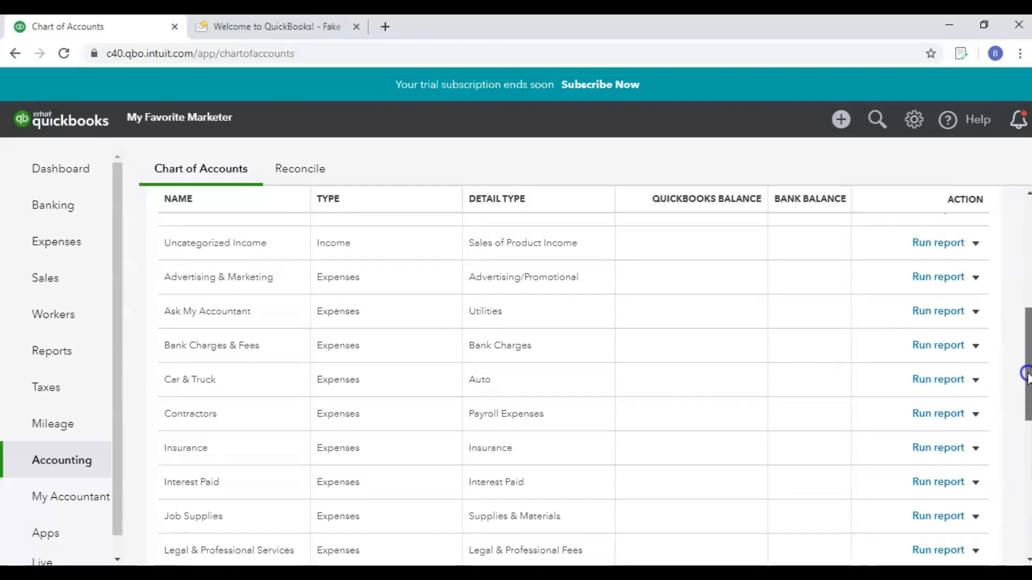
pyautogui.click(976, 313)
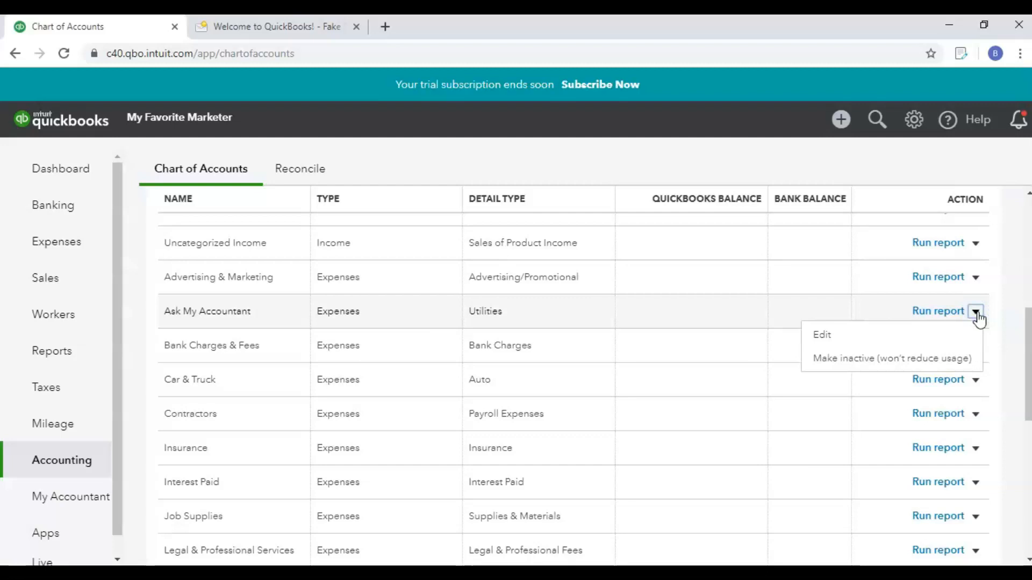
# Step: Rename Ask My Accountant to 'Electric Payments', clear its description, and save it
pyautogui.click(869, 335)
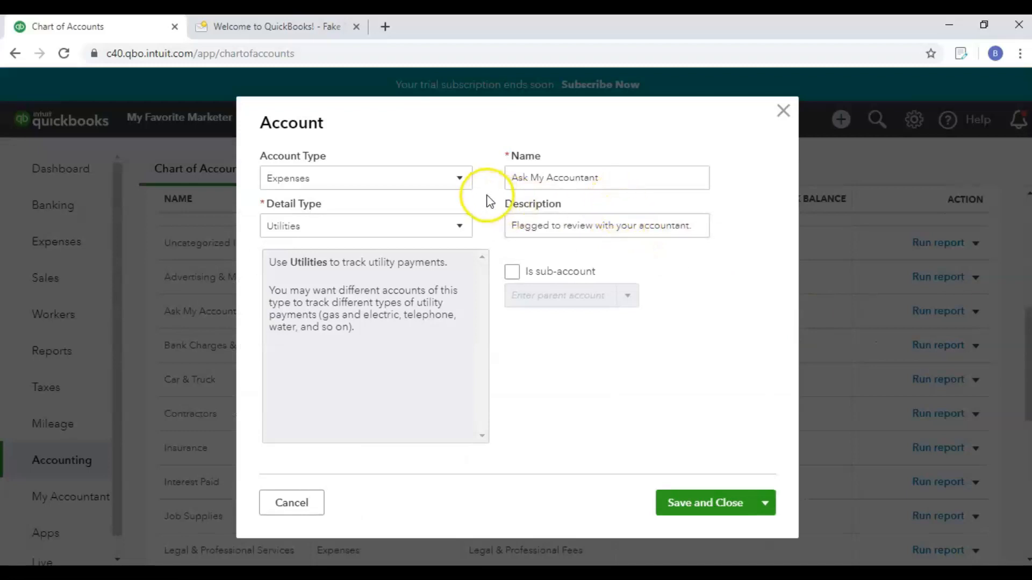
pyautogui.moveTo(600, 176); pyautogui.dragTo(496, 173)
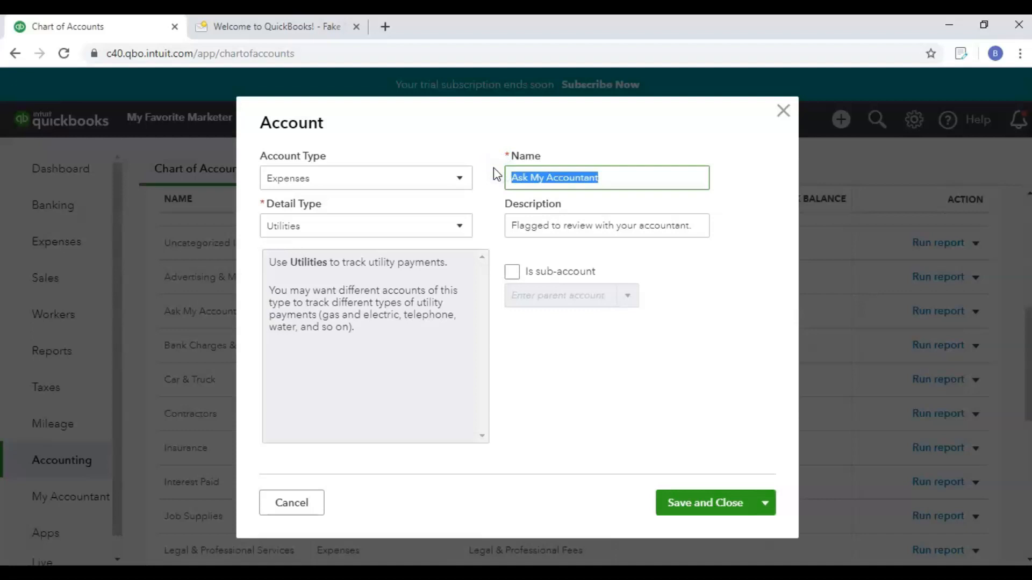
pyautogui.write('Electric Payments')
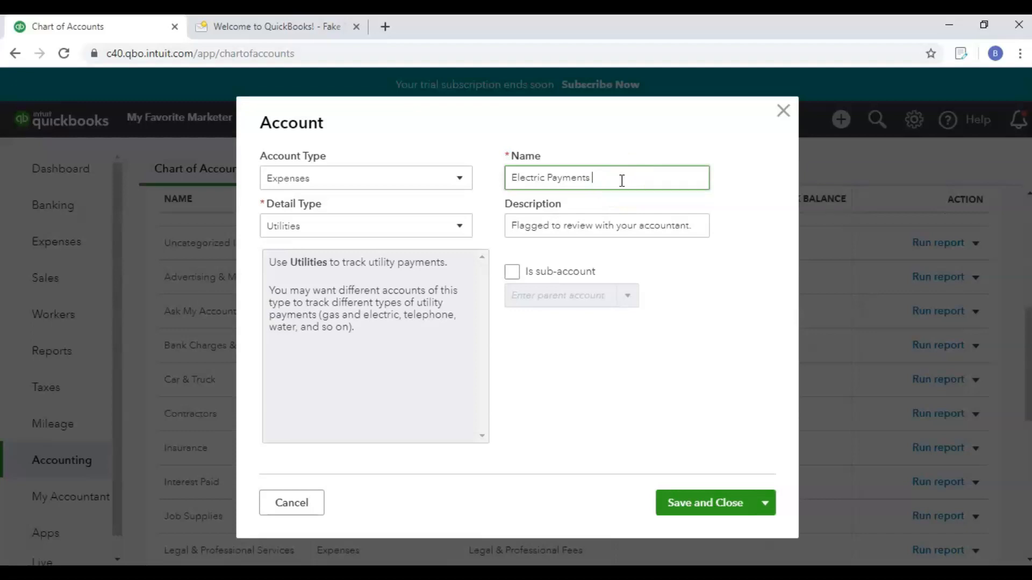
pyautogui.moveTo(691, 225); pyautogui.dragTo(496, 234)
pyautogui.press('BackSpace')
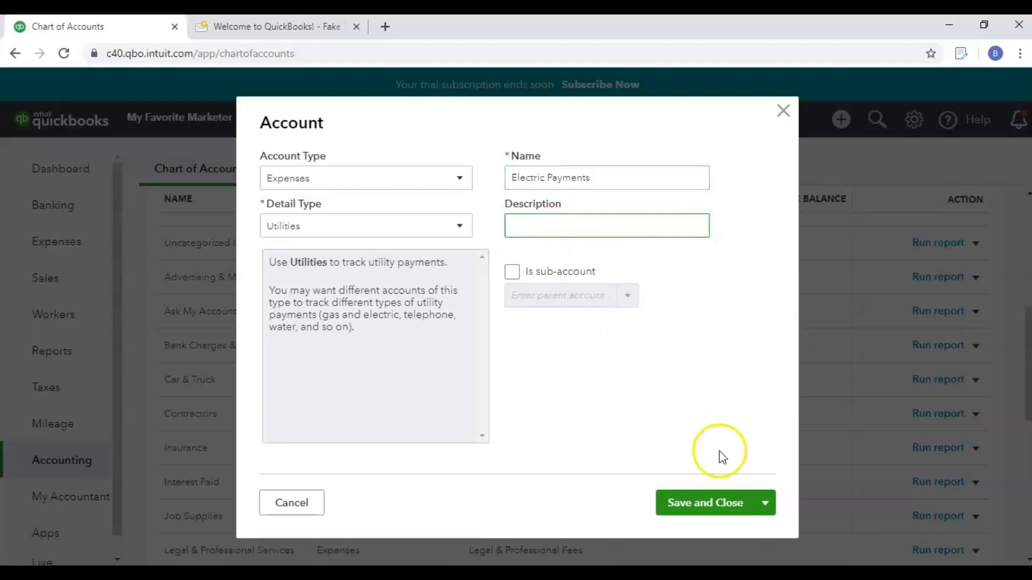
pyautogui.click(723, 505)
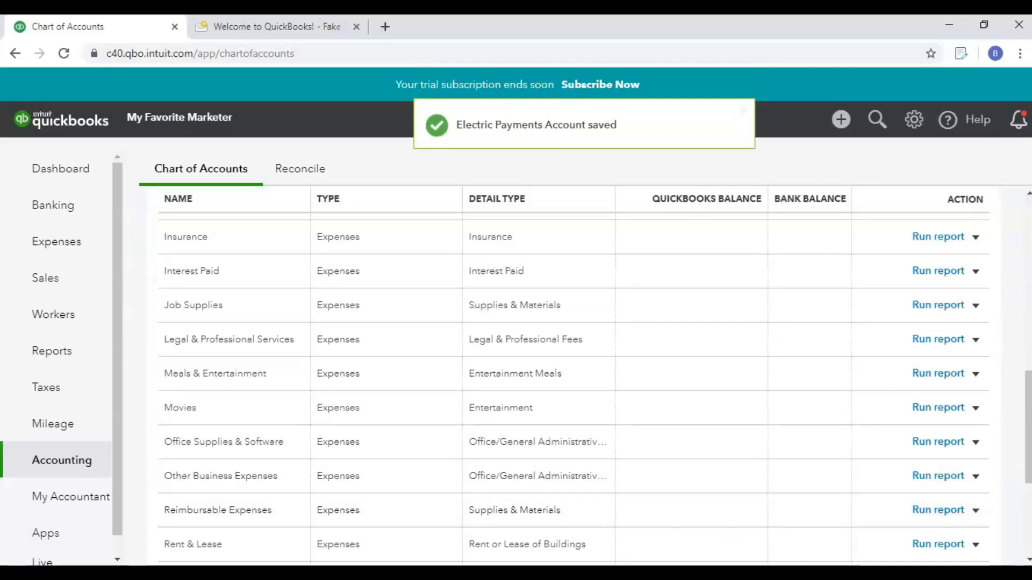
# Step: Edit the Sales account, change its name to 'Marketing Income', and save it
pyautogui.moveTo(1026, 379); pyautogui.dragTo(1023, 442)
pyautogui.click(43, 537)
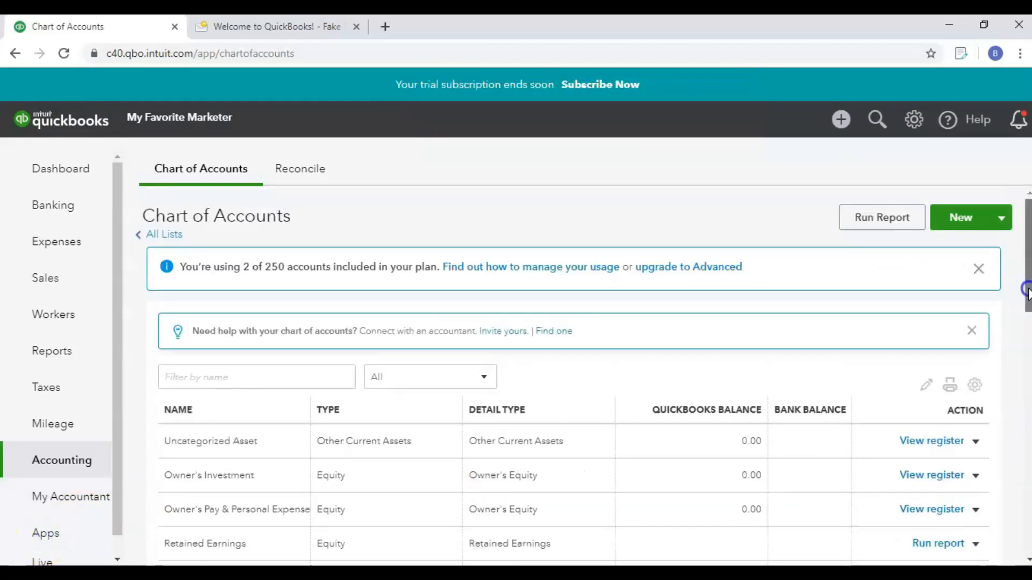
pyautogui.moveTo(1026, 290); pyautogui.dragTo(1025, 356)
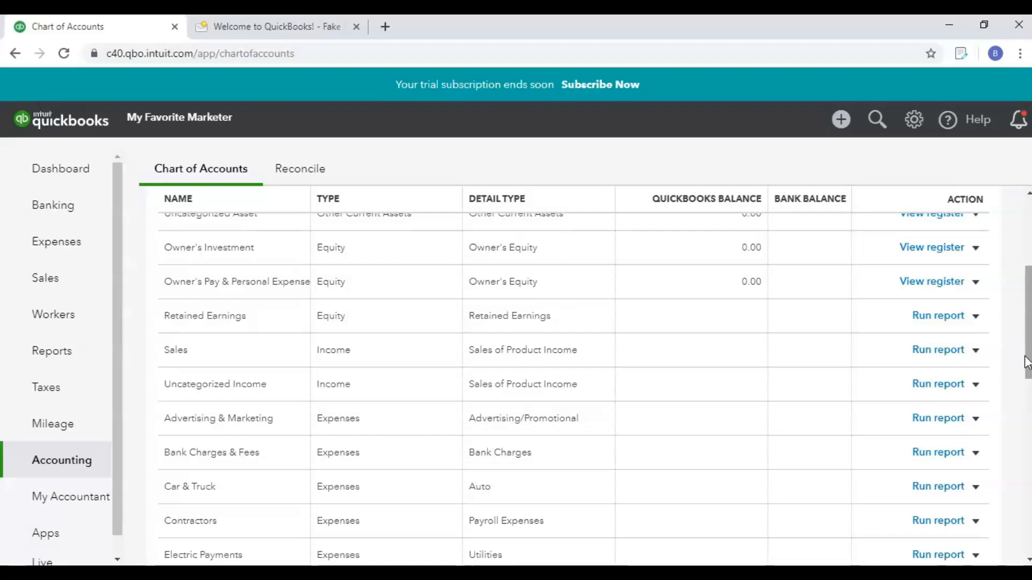
pyautogui.click(976, 351)
pyautogui.click(945, 373)
pyautogui.click(600, 182)
pyautogui.hotkey('ctrl', 'a')
pyautogui.write('Market')
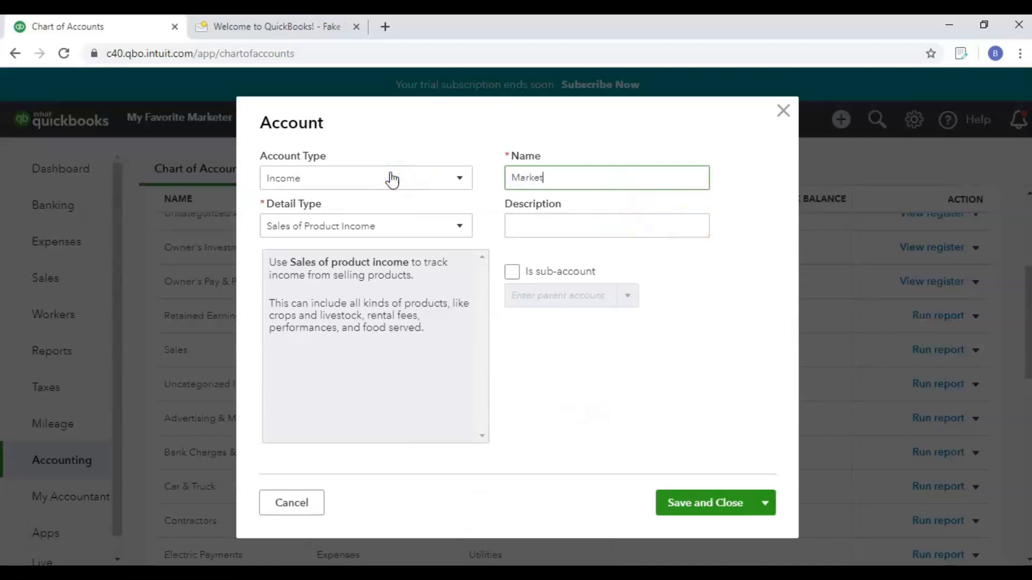
pyautogui.write('ing Income')
pyautogui.click(720, 510)
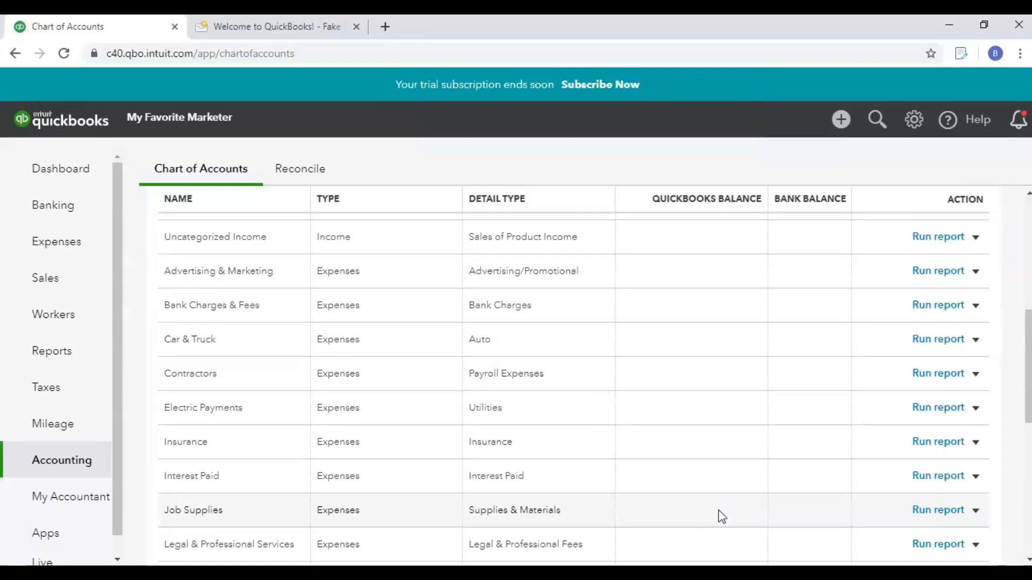
pyautogui.moveTo(1026, 411); pyautogui.dragTo(1026, 236)
# Step: Start a new account with type Long Term Liabilities and detail type Notes Payable
pyautogui.click(955, 220)
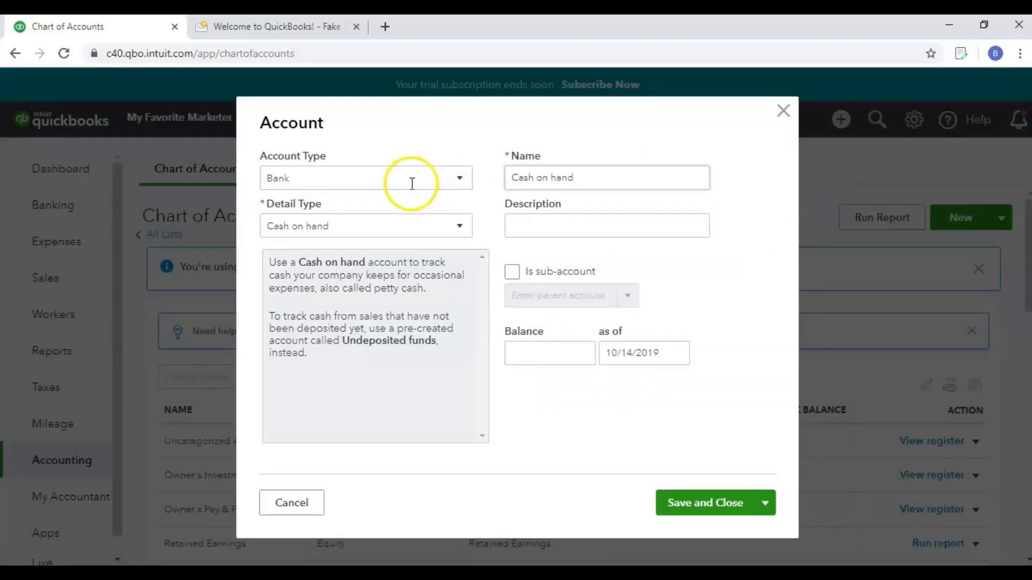
pyautogui.click(456, 179)
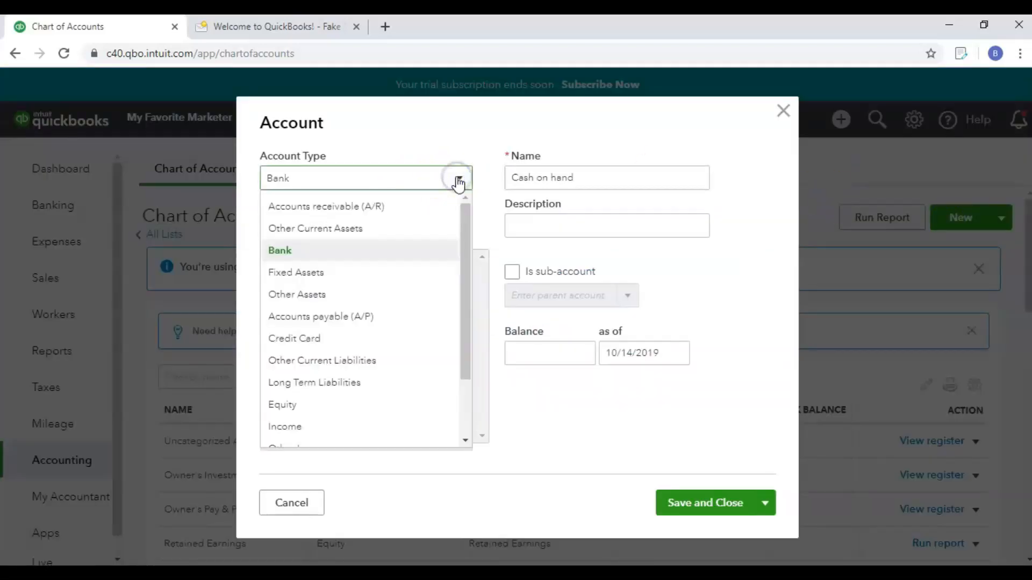
pyautogui.moveTo(462, 226); pyautogui.dragTo(460, 281)
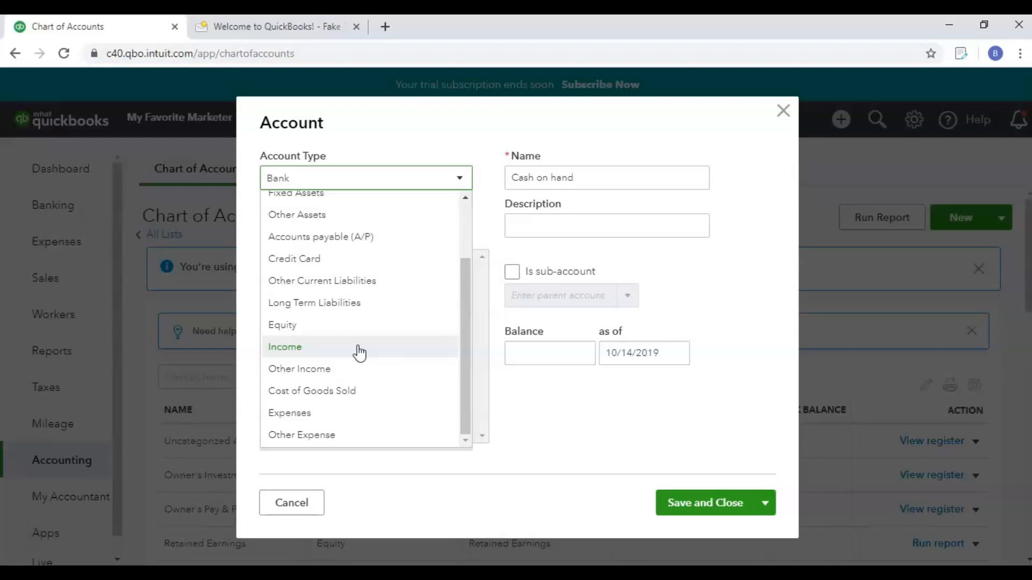
pyautogui.moveTo(359, 353); pyautogui.dragTo(350, 326)
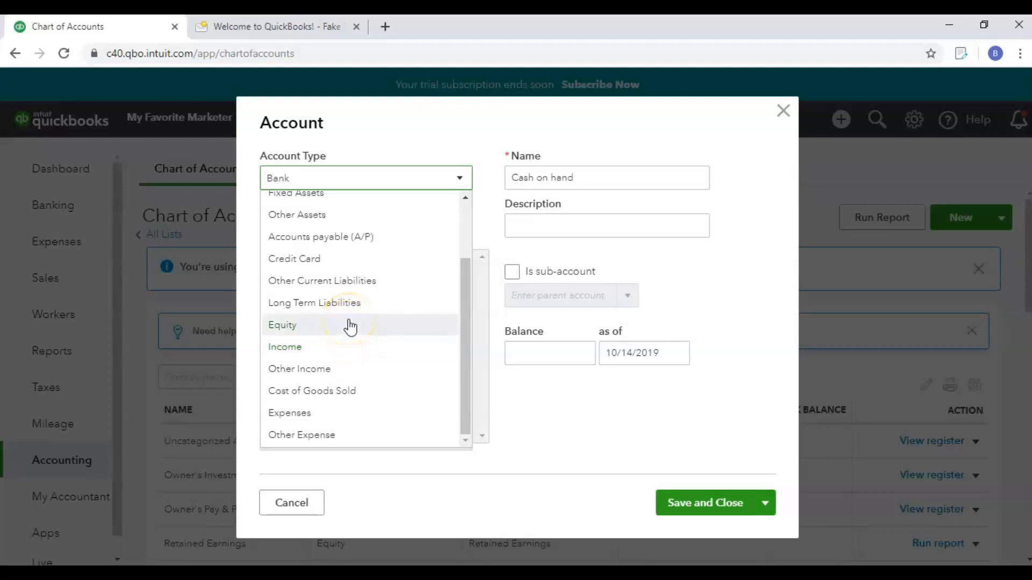
pyautogui.click(345, 313)
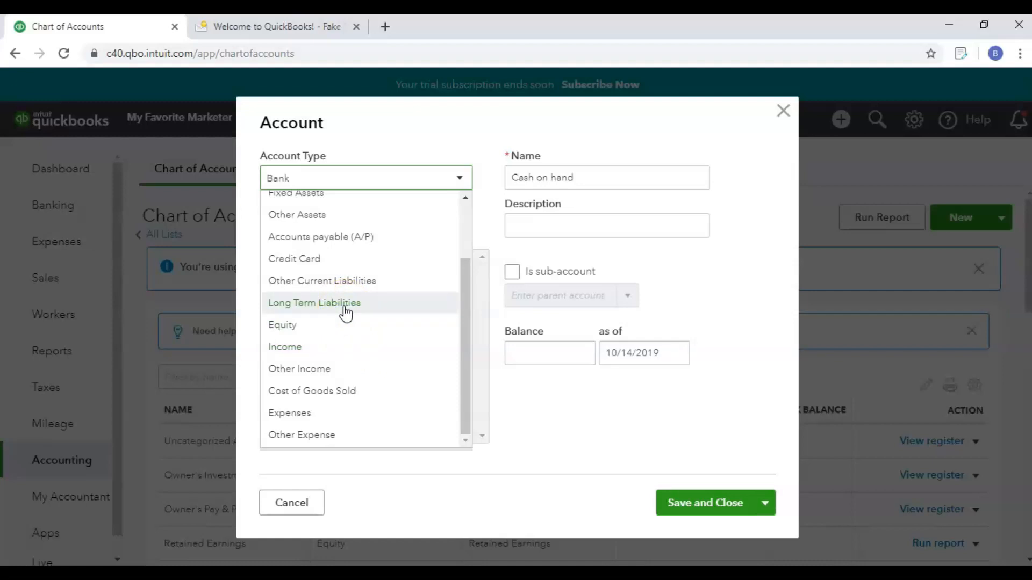
pyautogui.click(345, 313)
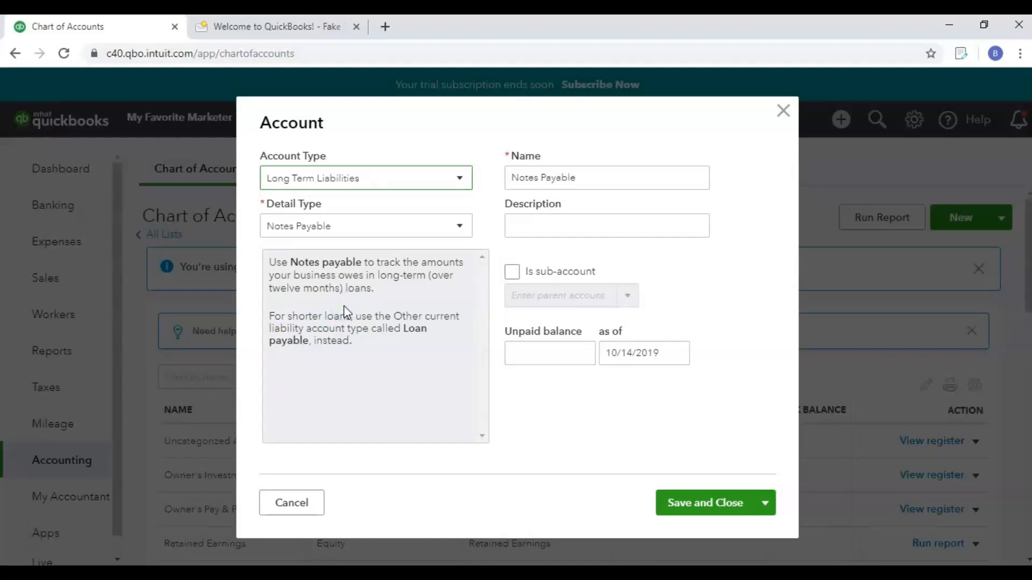
pyautogui.click(459, 230)
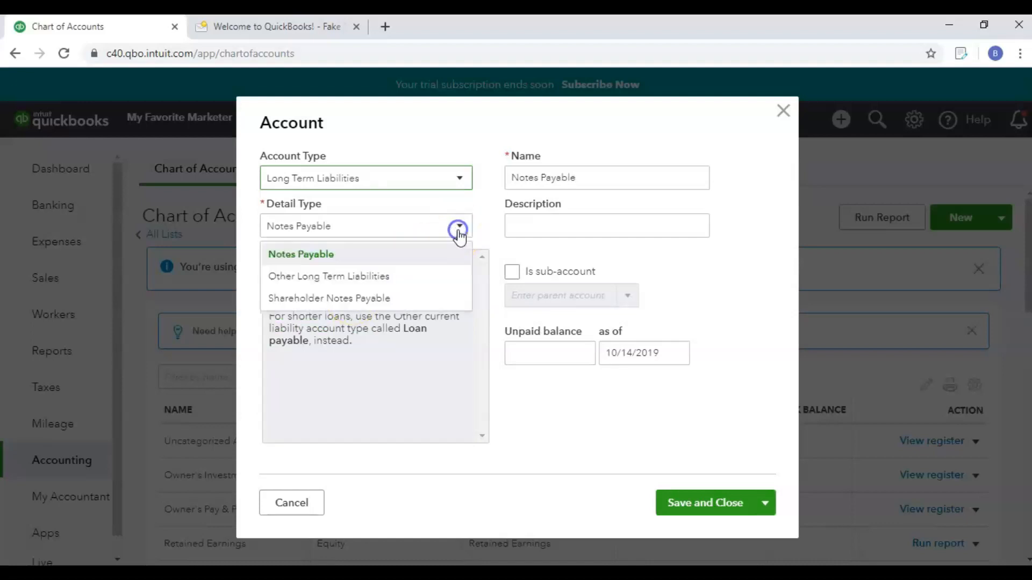
pyautogui.click(375, 262)
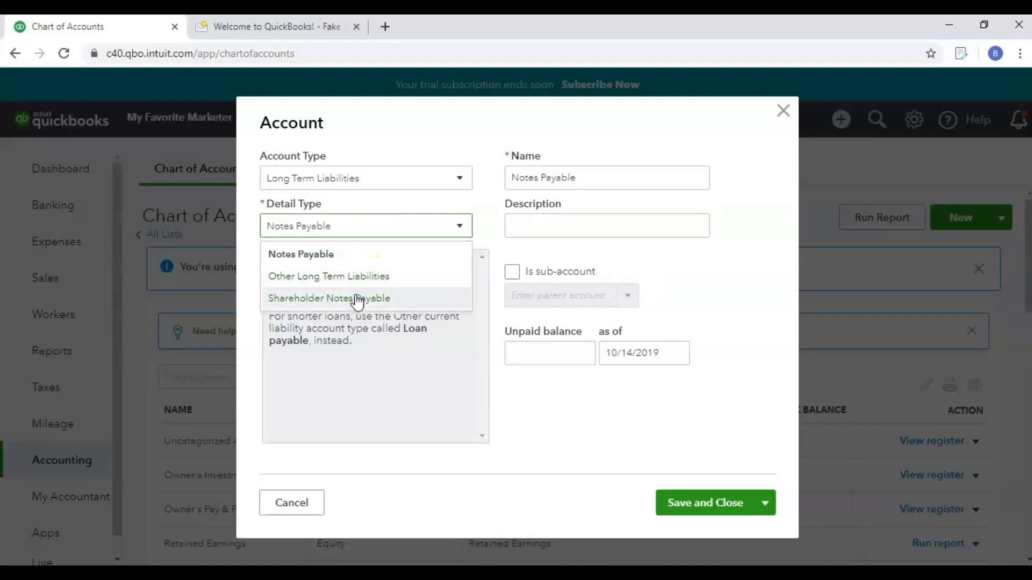
pyautogui.click(336, 261)
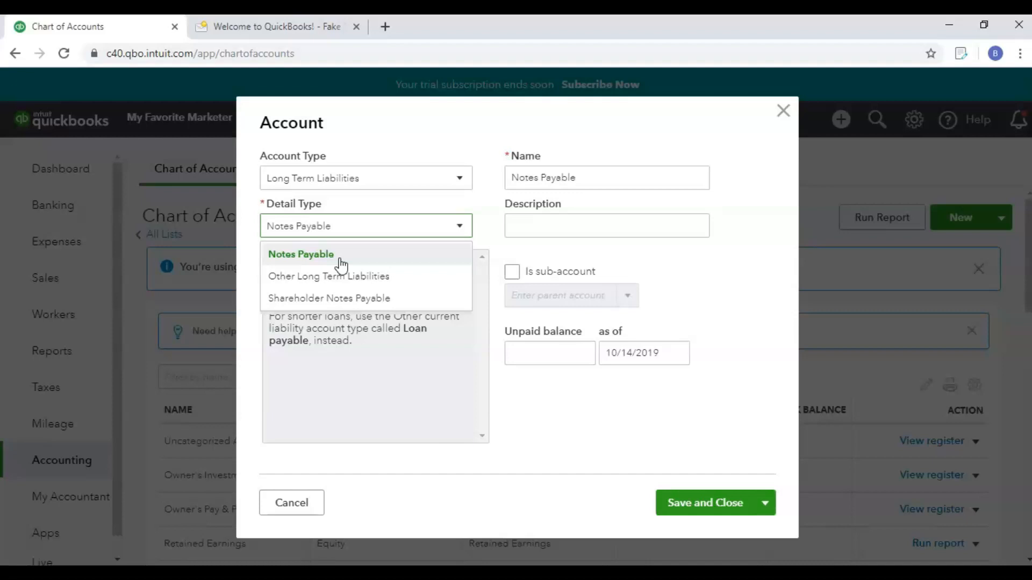
pyautogui.click(341, 263)
# Step: Name it 'Mortgage Payable' with a 200,000.00 unpaid balance as of 01/01/2018
pyautogui.click(586, 181)
pyautogui.moveTo(586, 181); pyautogui.dragTo(502, 177)
pyautogui.write('Mortgage Payable')
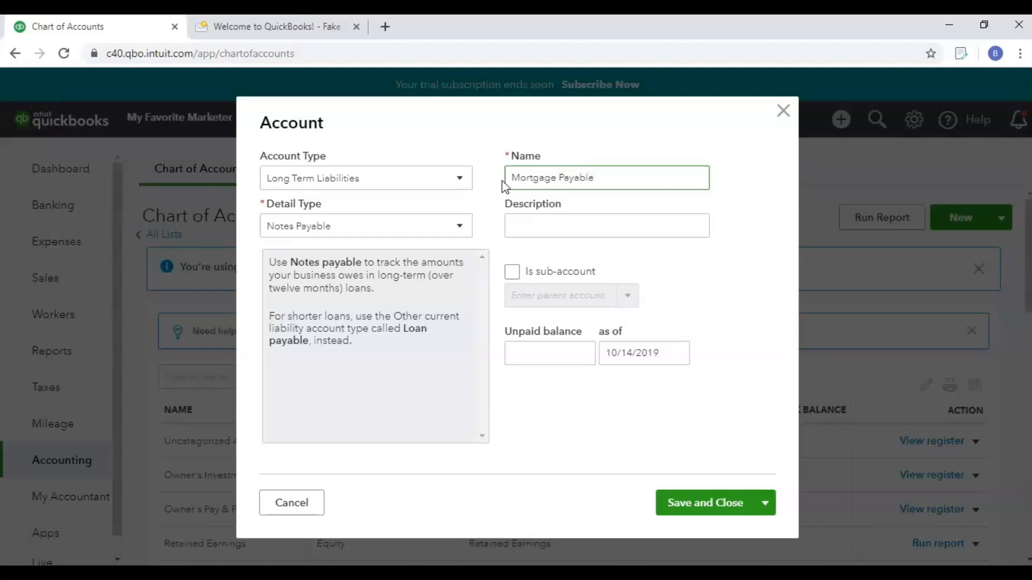
pyautogui.click(536, 351)
pyautogui.write('200')
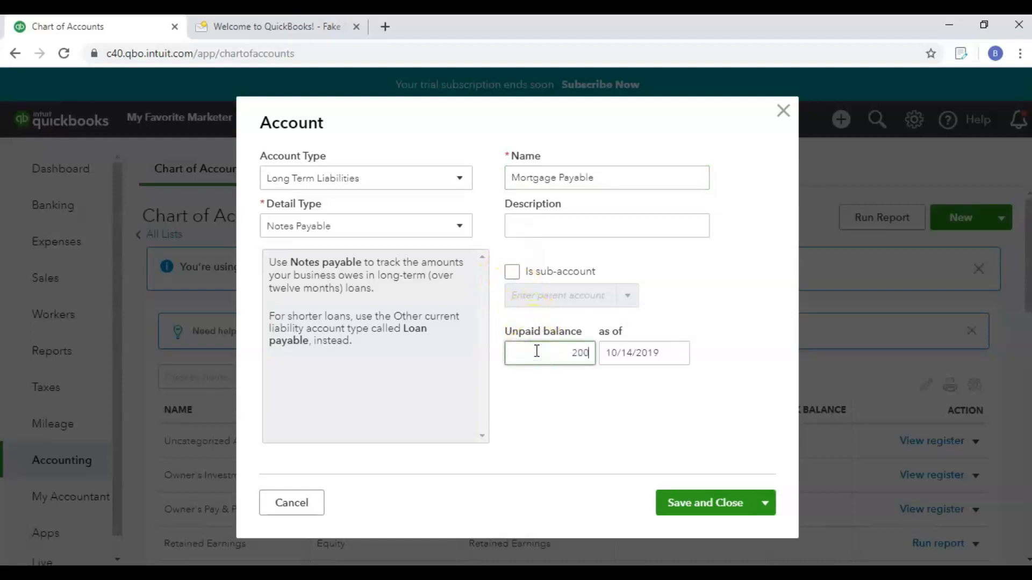
pyautogui.write('000')
pyautogui.click(682, 354)
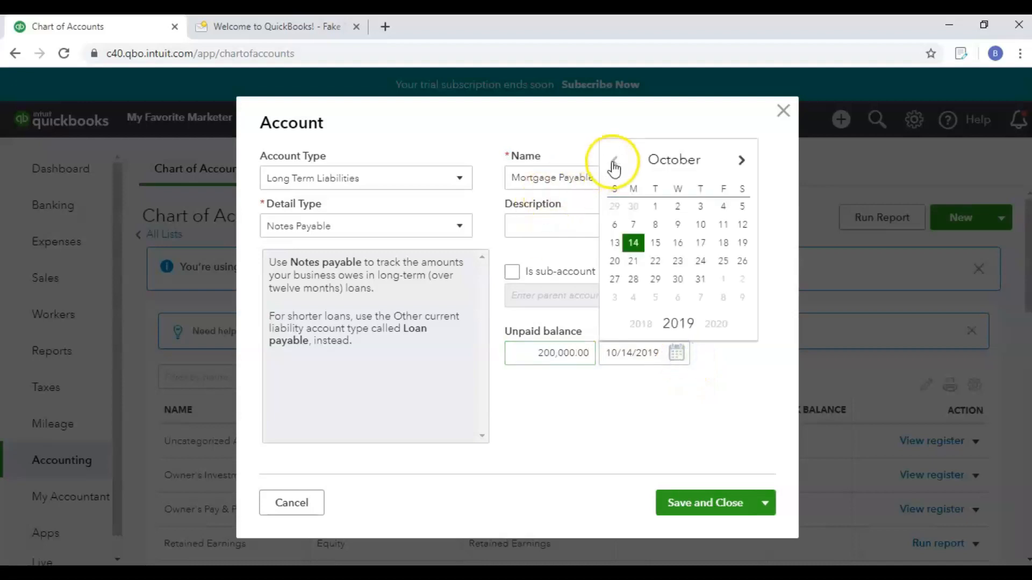
pyautogui.moveTo(658, 353); pyautogui.dragTo(585, 352)
pyautogui.write('01')
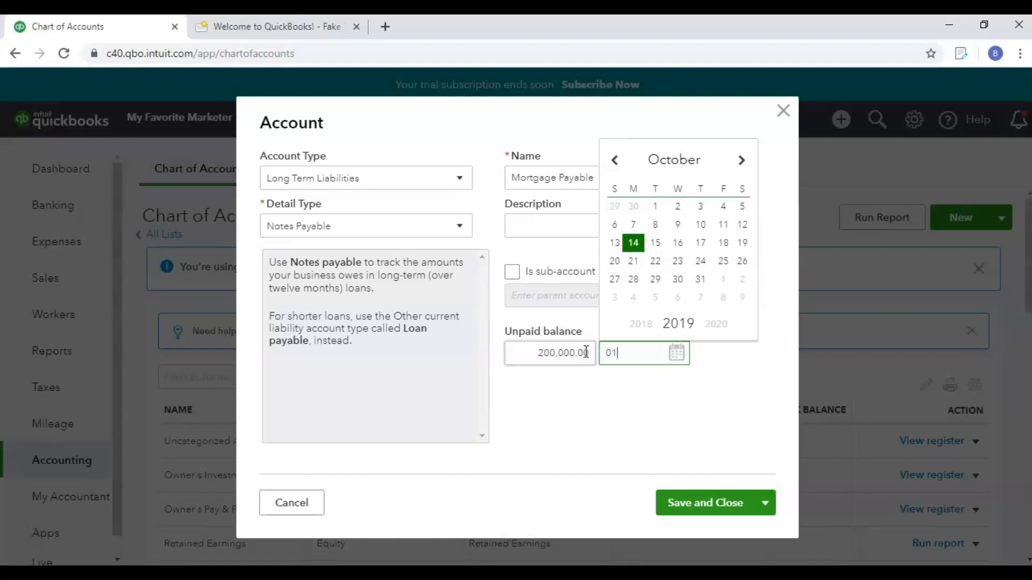
pyautogui.write('/01/2018')
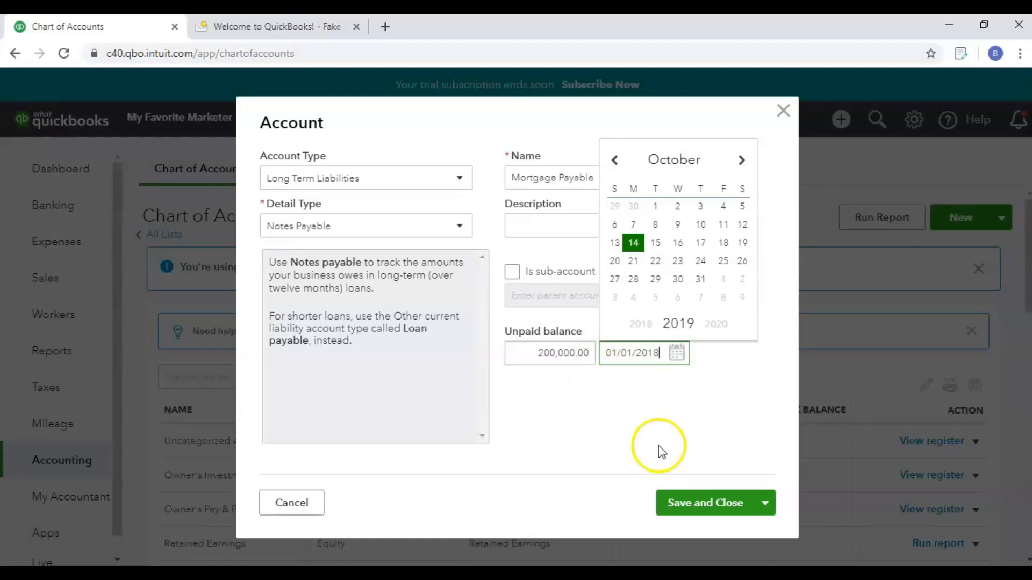
pyautogui.click(658, 446)
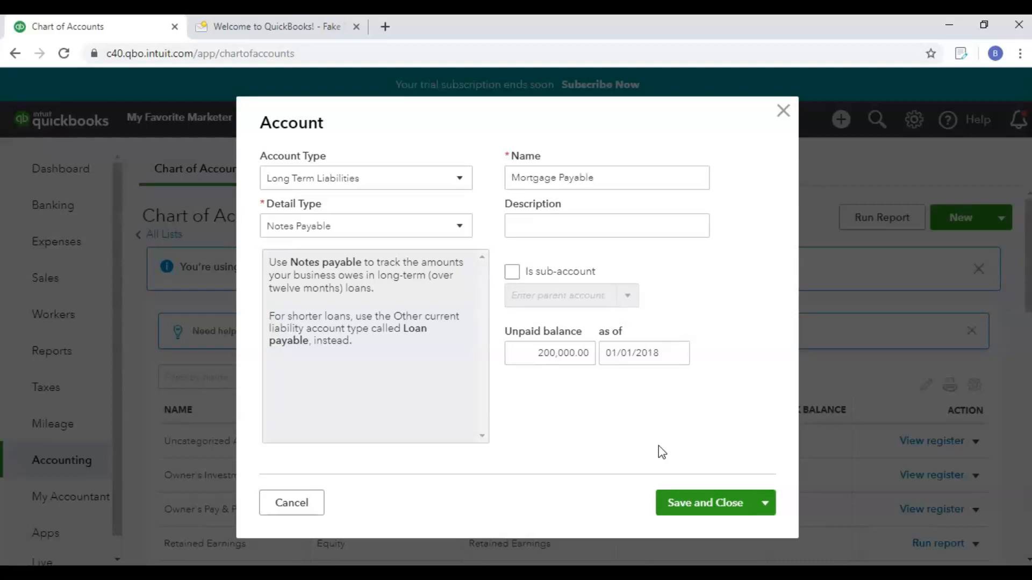
# Step: Save Mortgage Payable with Save and New, and make the next account Long Term Liabilities
pyautogui.click(766, 504)
pyautogui.click(716, 529)
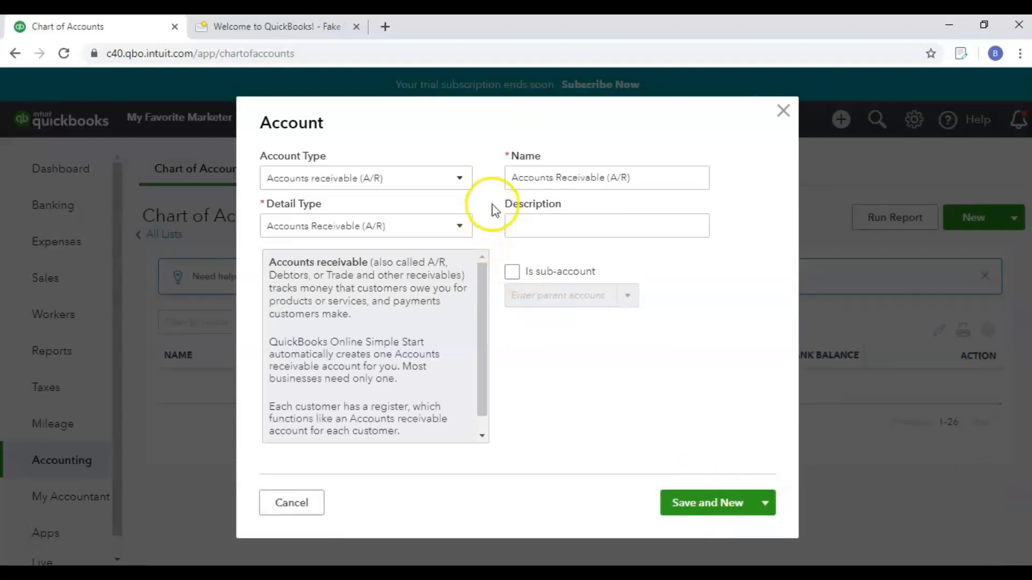
pyautogui.click(460, 179)
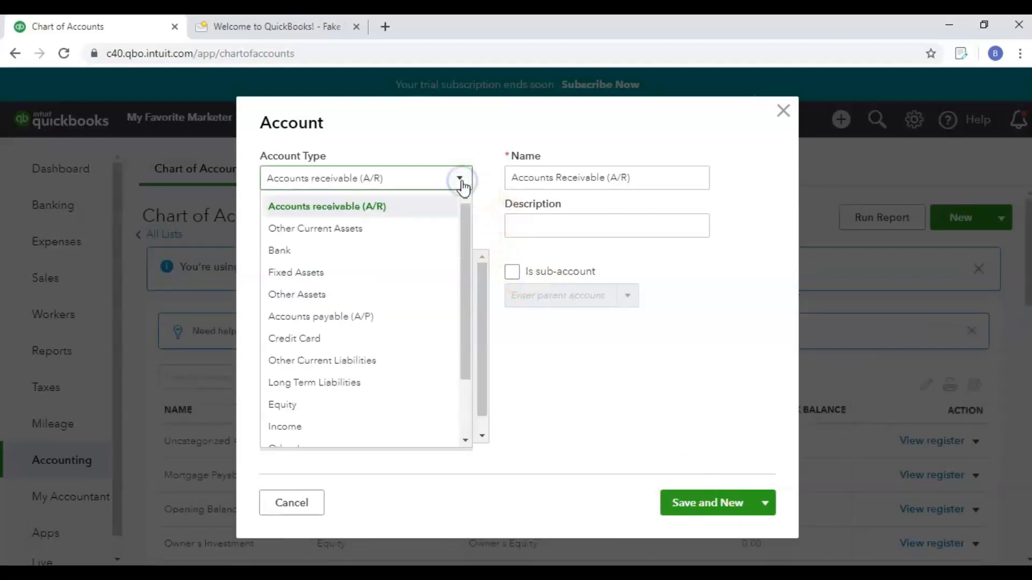
pyautogui.moveTo(464, 233); pyautogui.dragTo(450, 297)
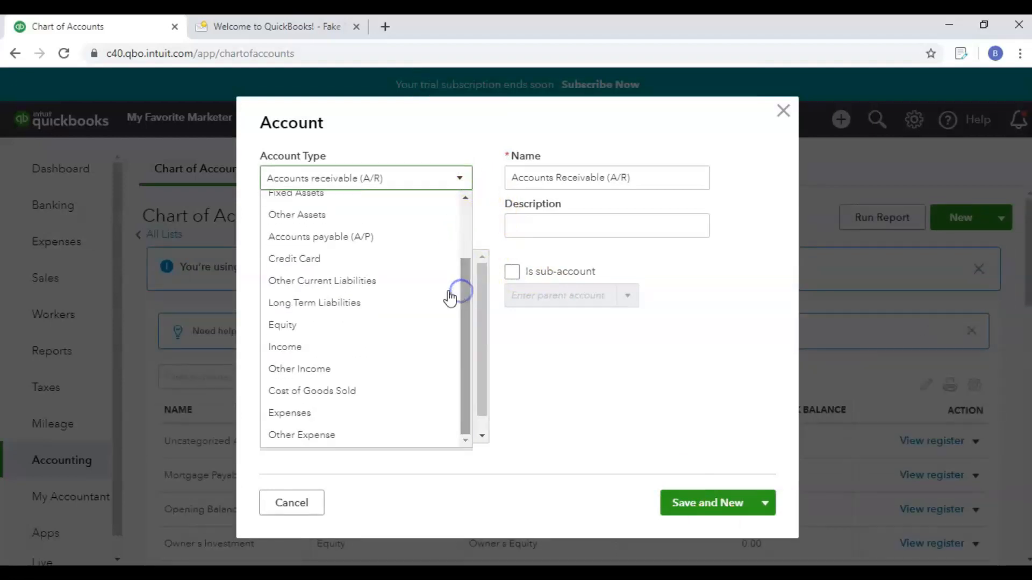
pyautogui.click(340, 303)
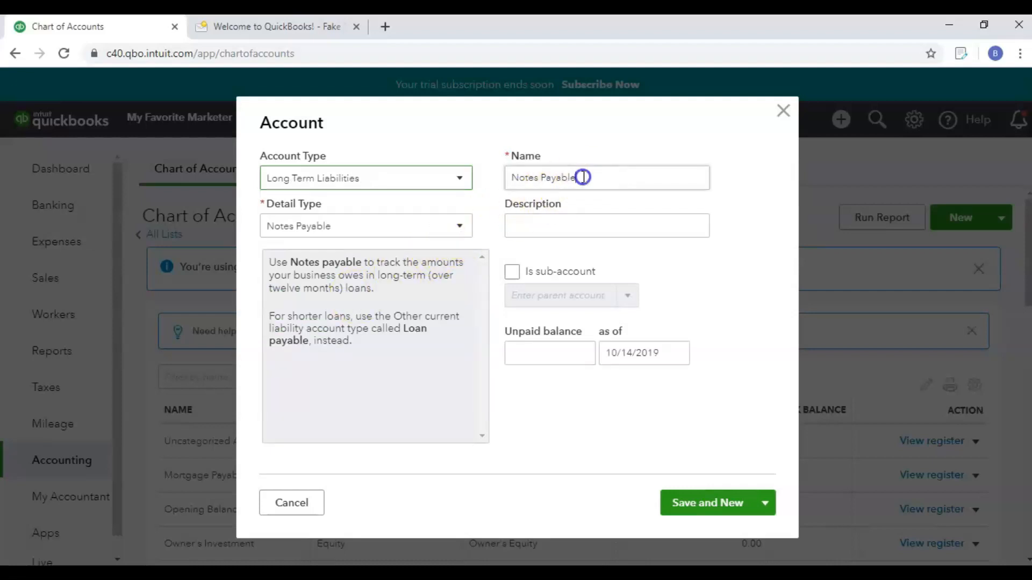
# Step: Name the account 'Car Loan' with a 20,000.00 unpaid balance as of 01/01/2018
pyautogui.moveTo(582, 177); pyautogui.dragTo(480, 174)
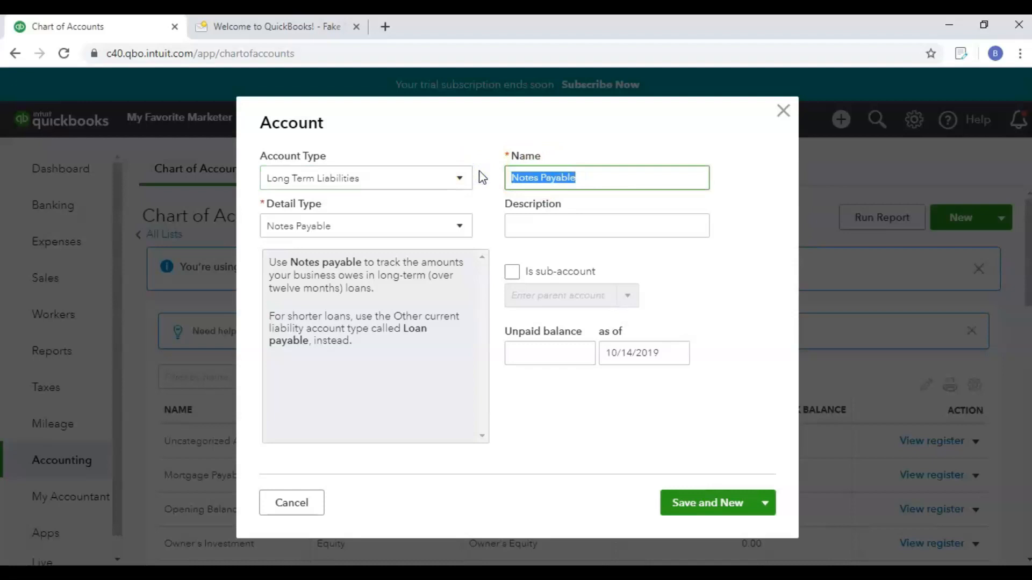
pyautogui.write('Car Loan')
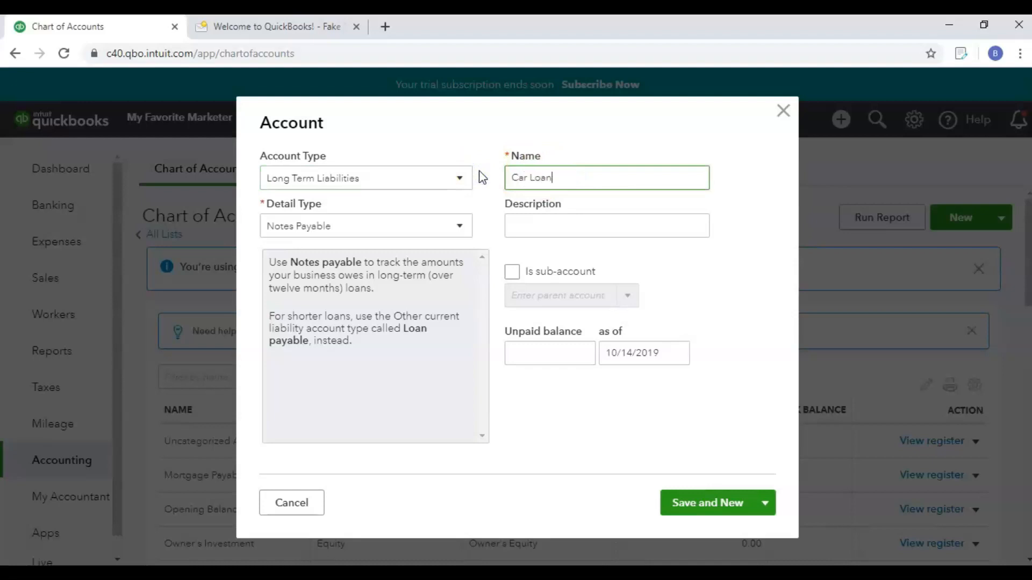
pyautogui.click(529, 340)
pyautogui.click(543, 352)
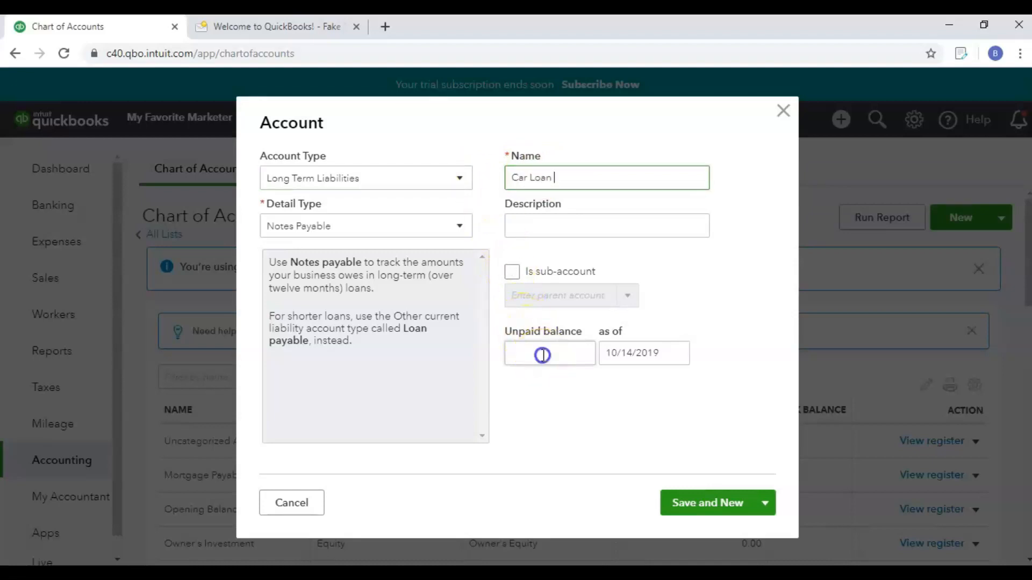
pyautogui.click(675, 354)
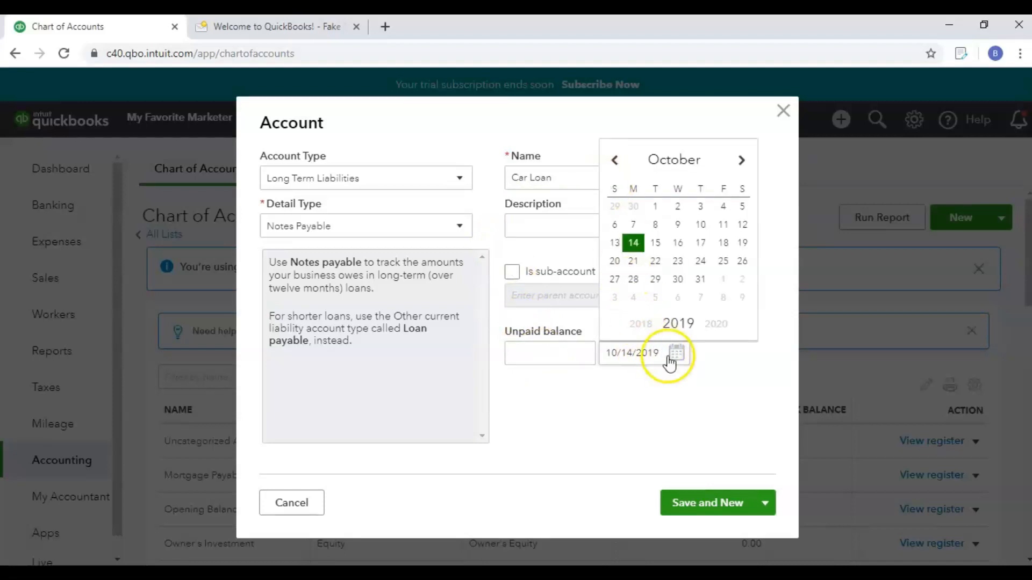
pyautogui.moveTo(661, 351); pyautogui.dragTo(581, 357)
pyautogui.write('01/')
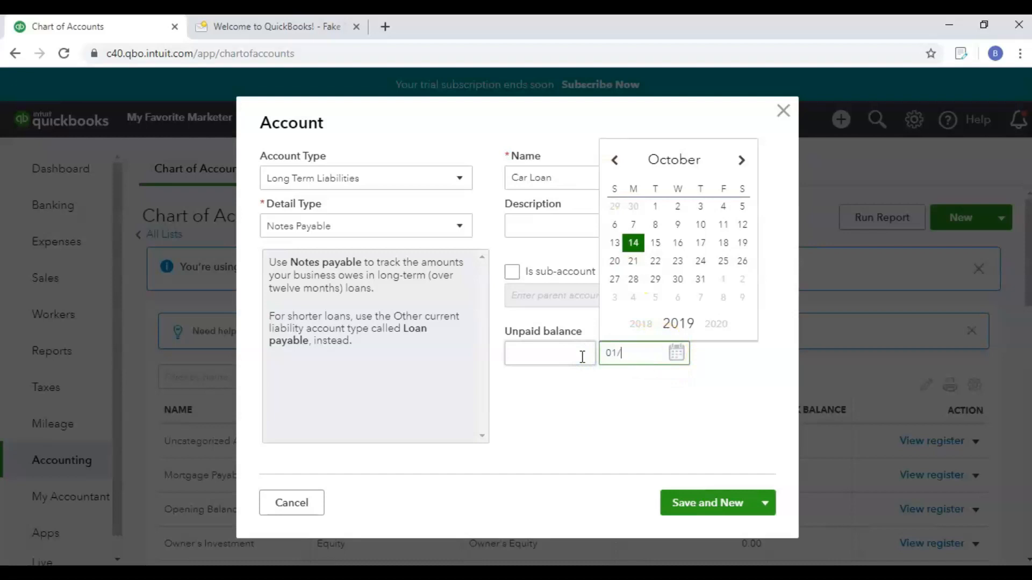
pyautogui.write('01/2018')
pyautogui.click(556, 356)
pyautogui.write('20000')
pyautogui.click(560, 411)
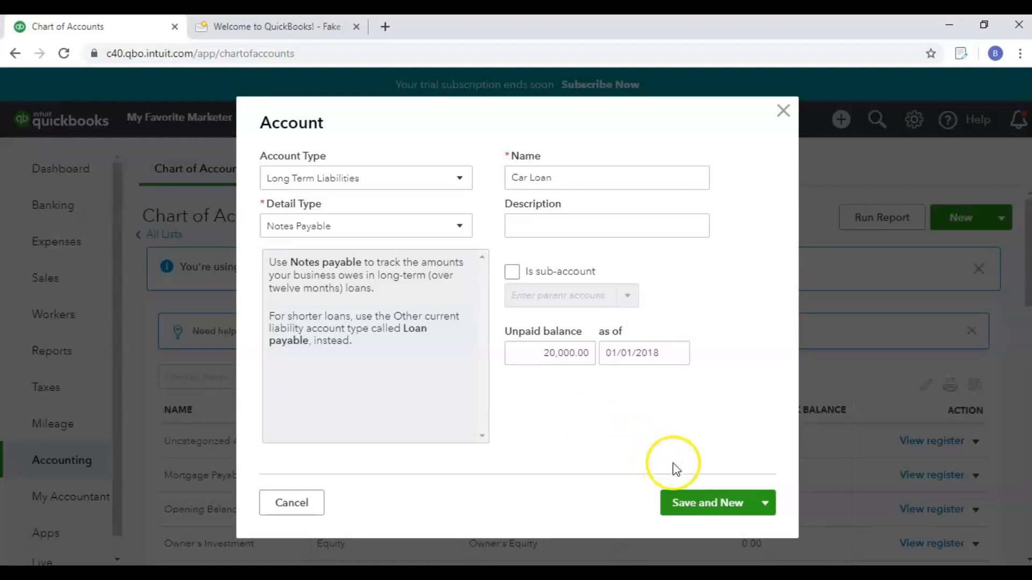
pyautogui.click(764, 504)
# Step: Save and close the Car Loan account, then go to Reports
pyautogui.click(724, 529)
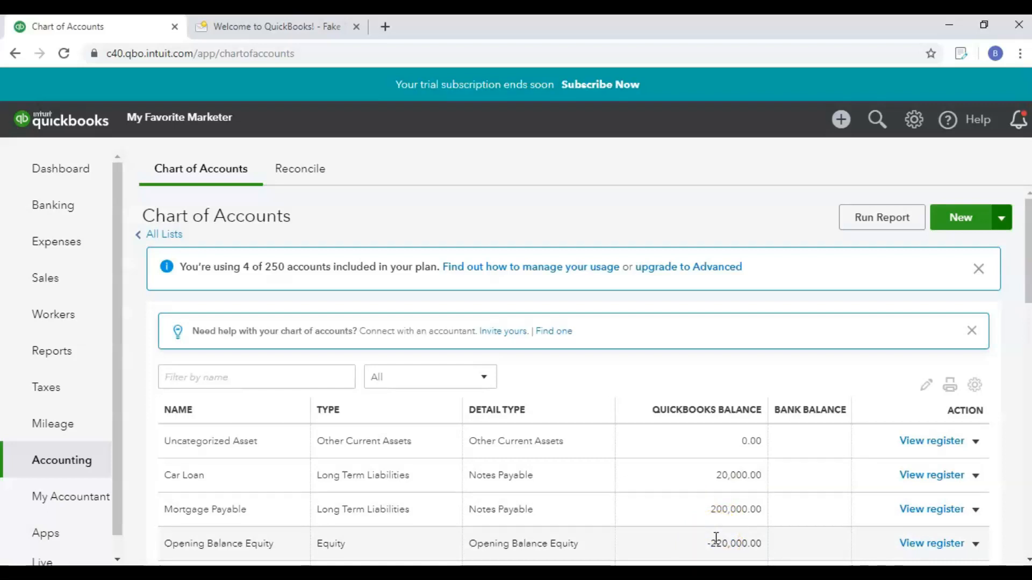
pyautogui.click(63, 349)
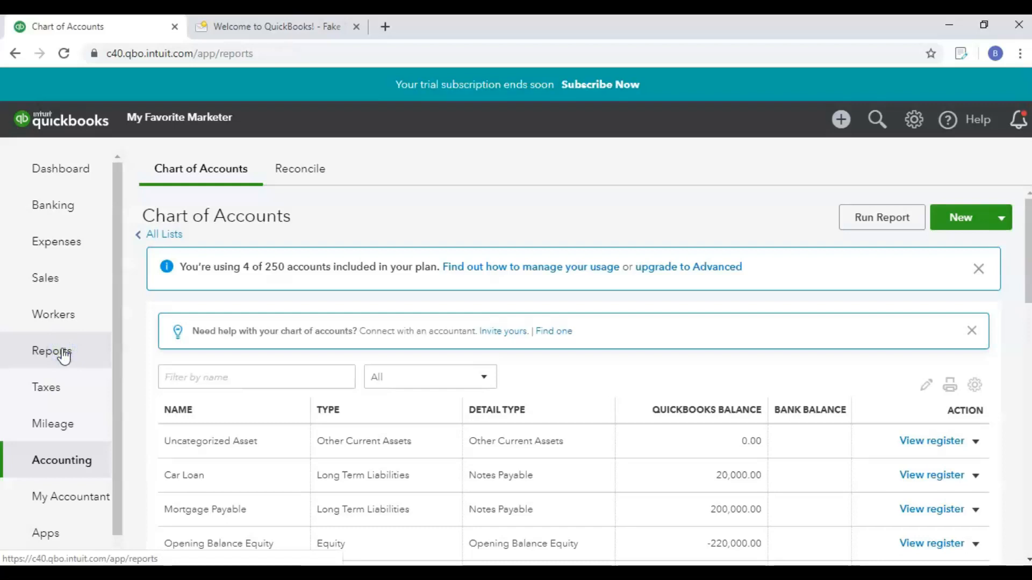
# Step: Open the Balance Sheet from Favorites and review the $220,000.00 liabilities and -$220,000.00 equity
pyautogui.click(64, 355)
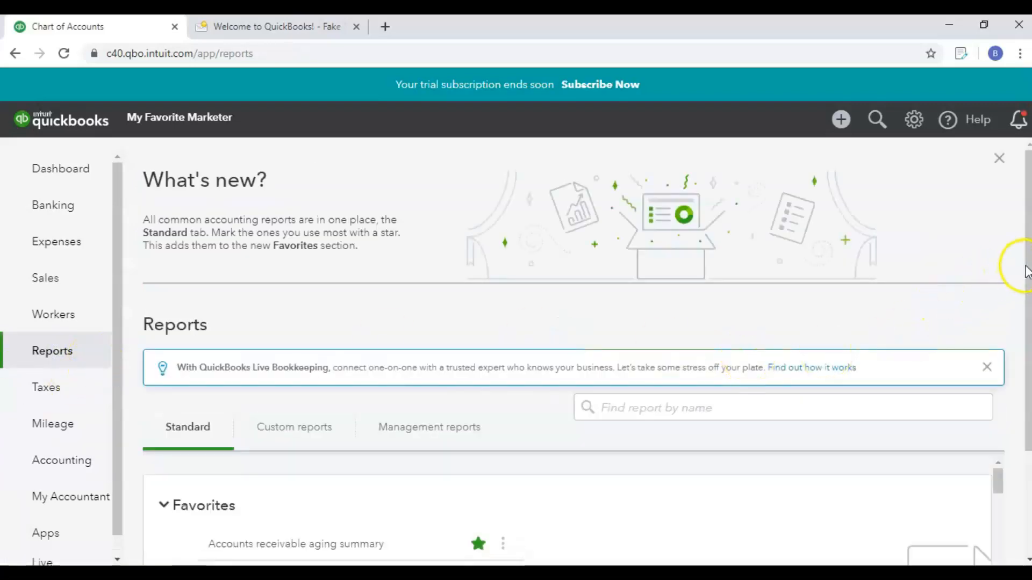
pyautogui.moveTo(1027, 271); pyautogui.dragTo(1026, 428)
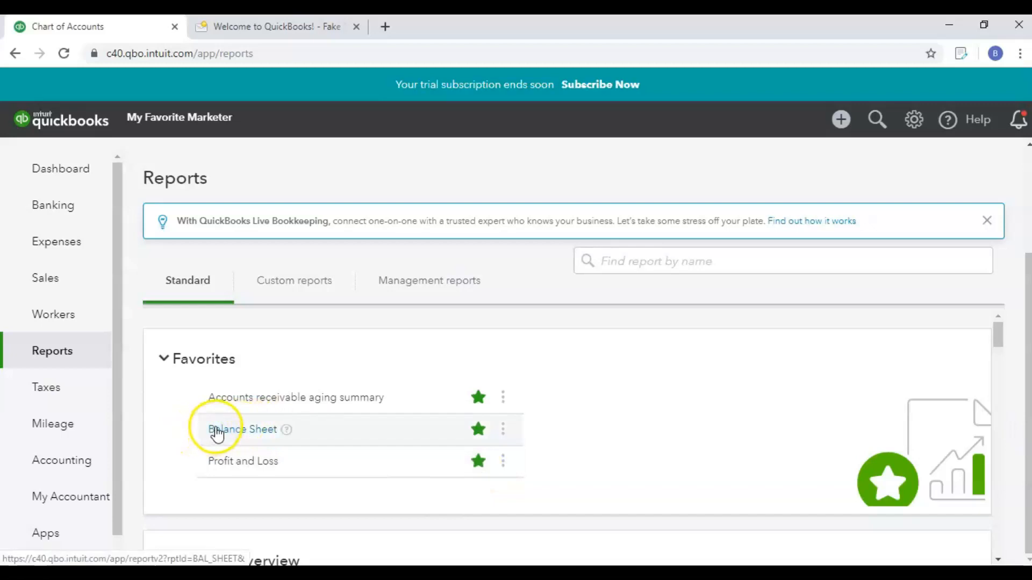
pyautogui.click(231, 430)
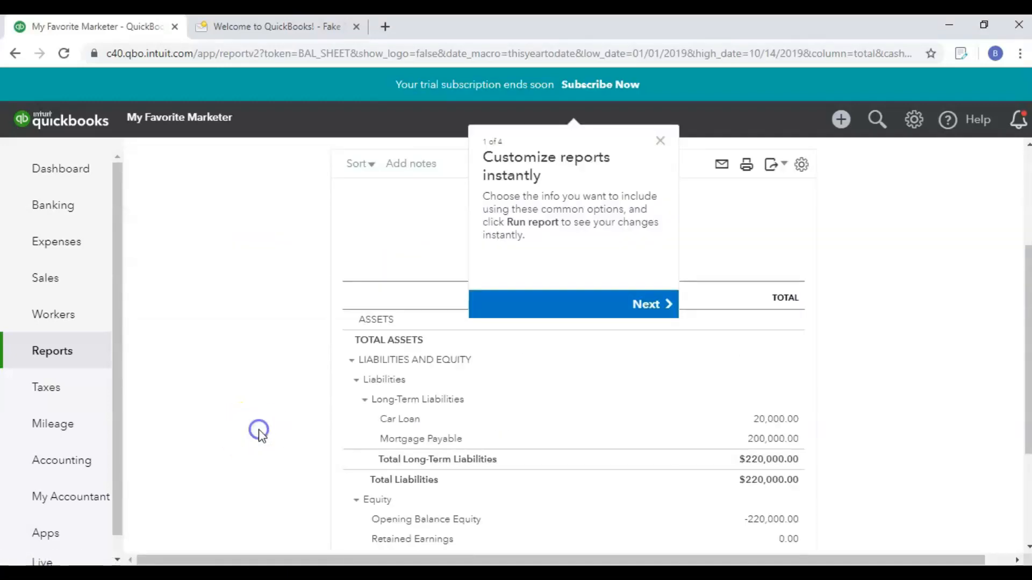
pyautogui.scroll(-2, 260, 434)
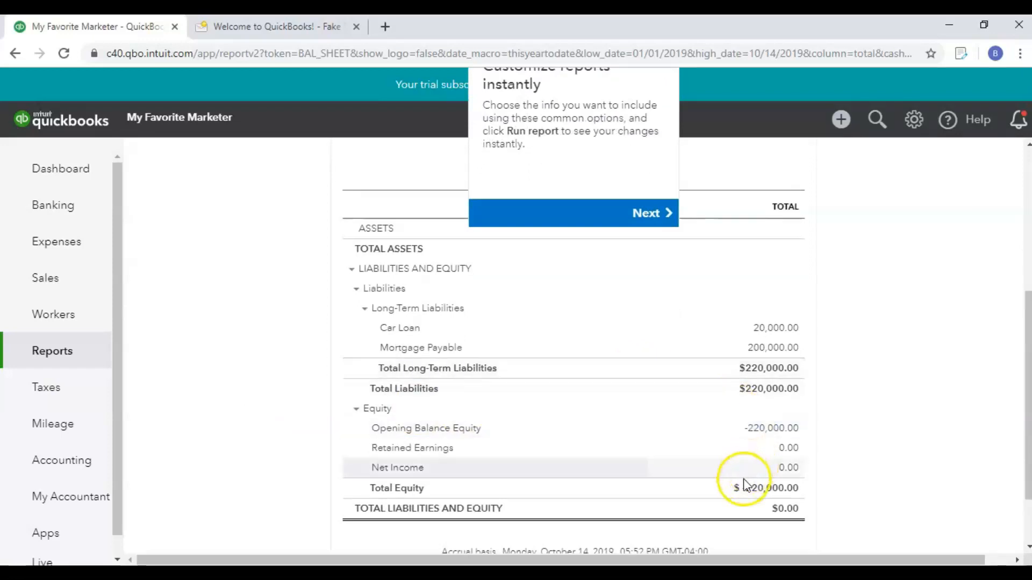
pyautogui.moveTo(728, 489); pyautogui.dragTo(798, 486)
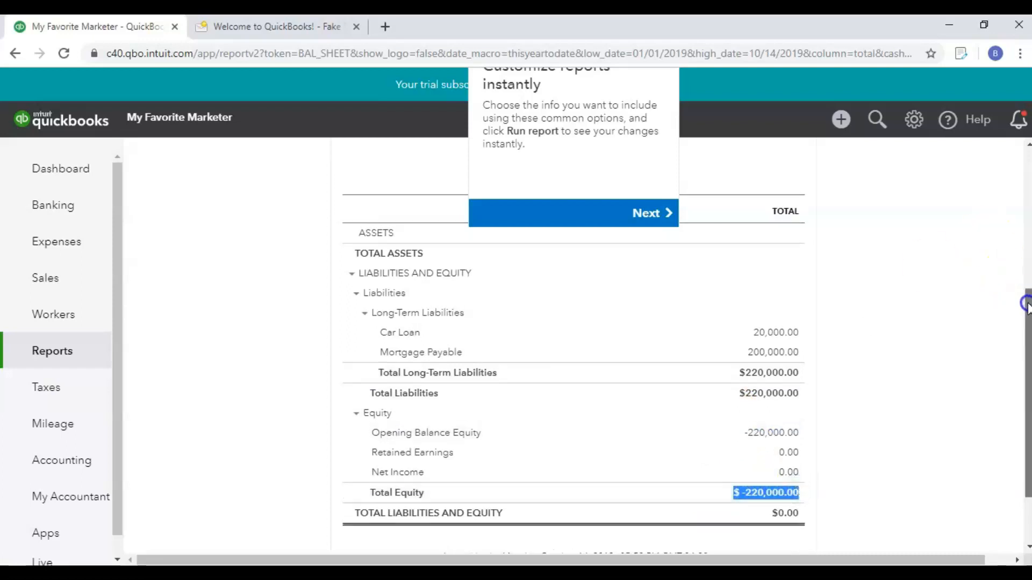
pyautogui.moveTo(1025, 299); pyautogui.dragTo(1021, 271)
pyautogui.moveTo(395, 298); pyautogui.dragTo(361, 296)
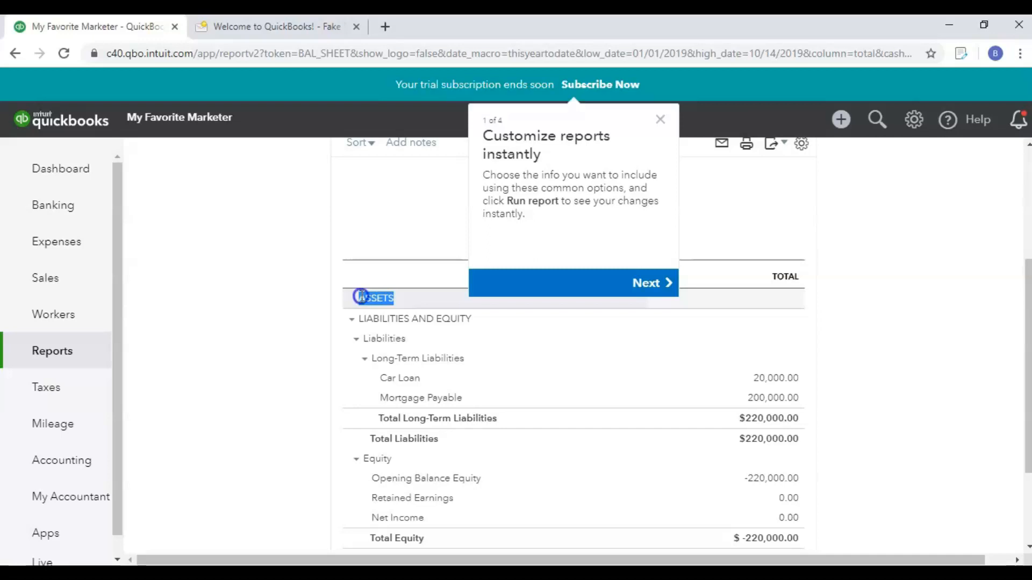
pyautogui.click(361, 297)
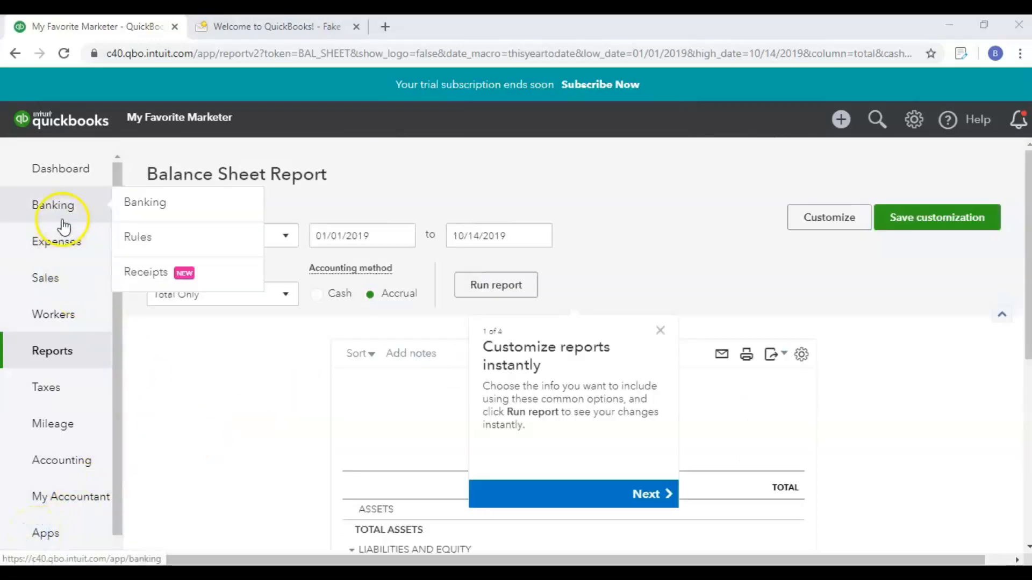
# Step: Go to Banking, look through the Upload transactions screen, then close it
pyautogui.click(64, 225)
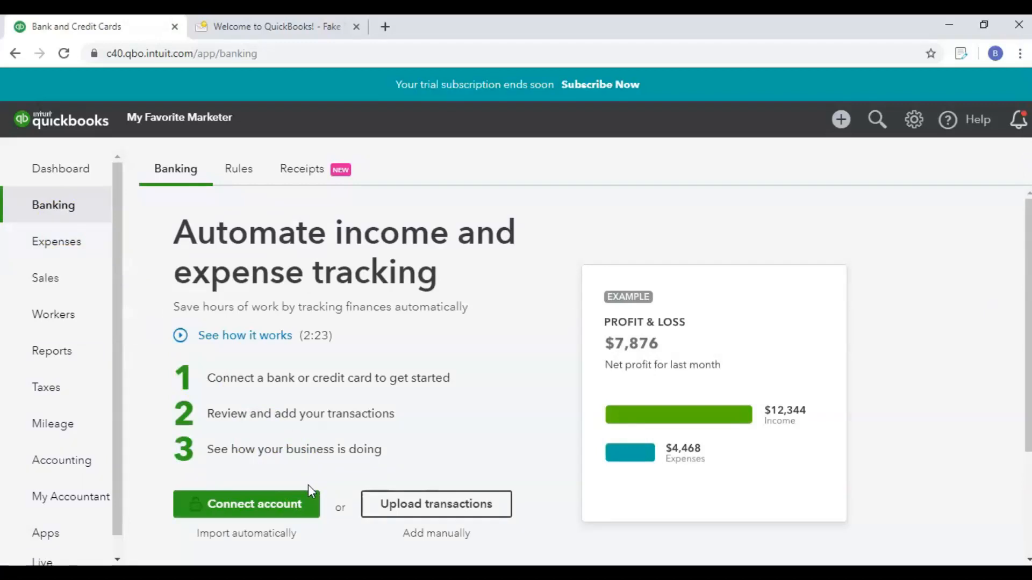
pyautogui.click(384, 509)
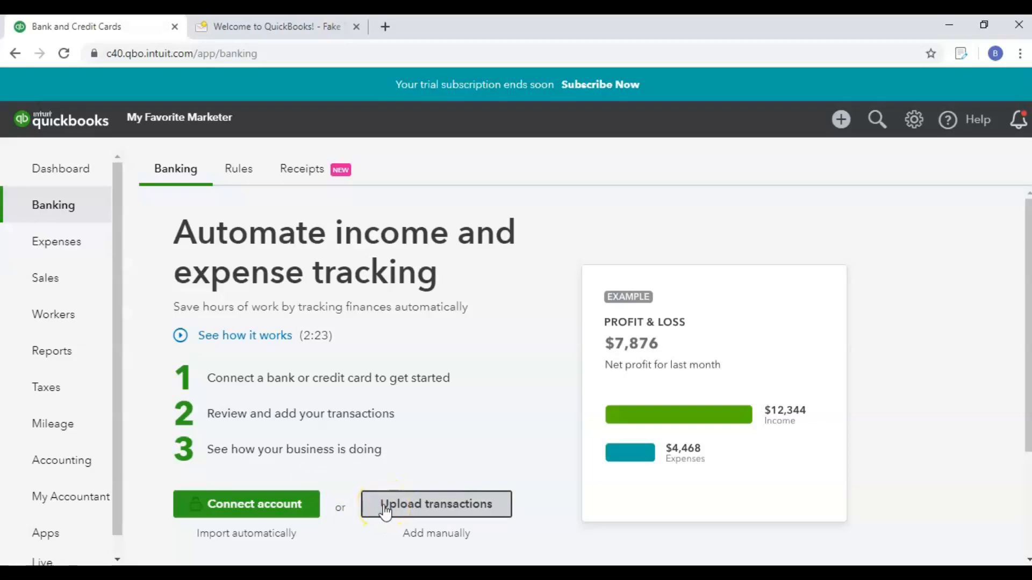
pyautogui.click(385, 510)
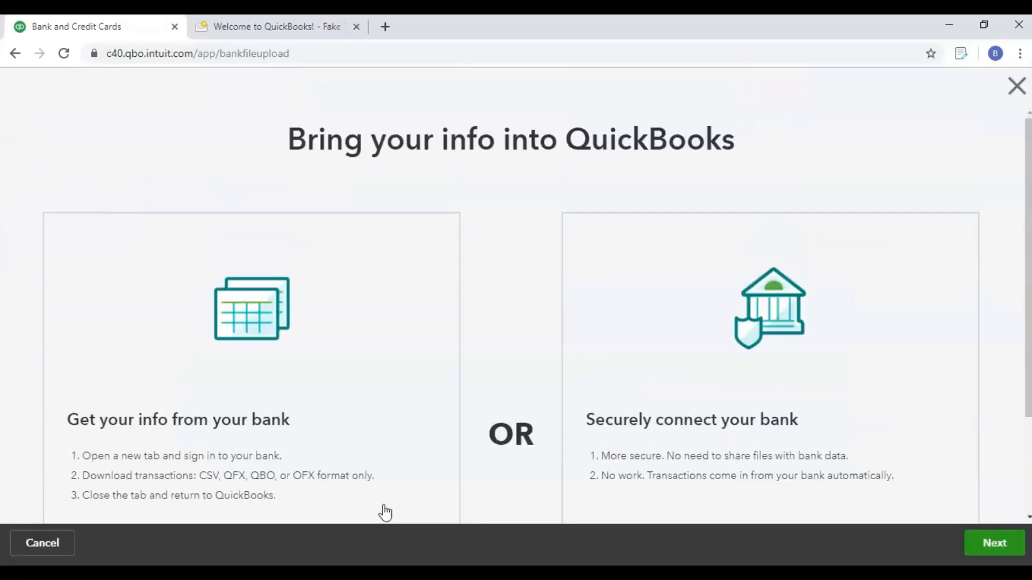
pyautogui.click(970, 317)
pyautogui.moveTo(1025, 295); pyautogui.dragTo(1024, 421)
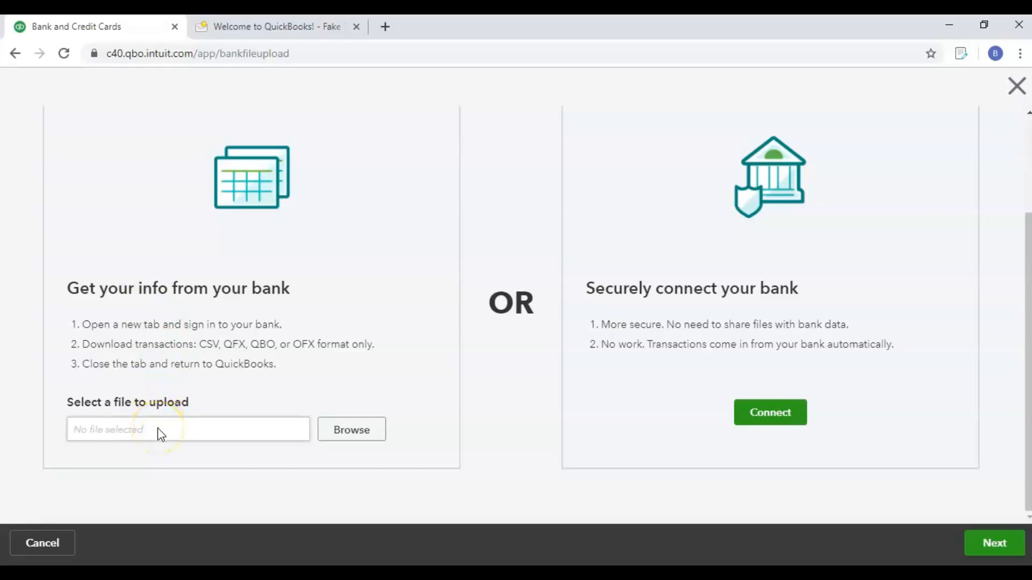
pyautogui.click(975, 556)
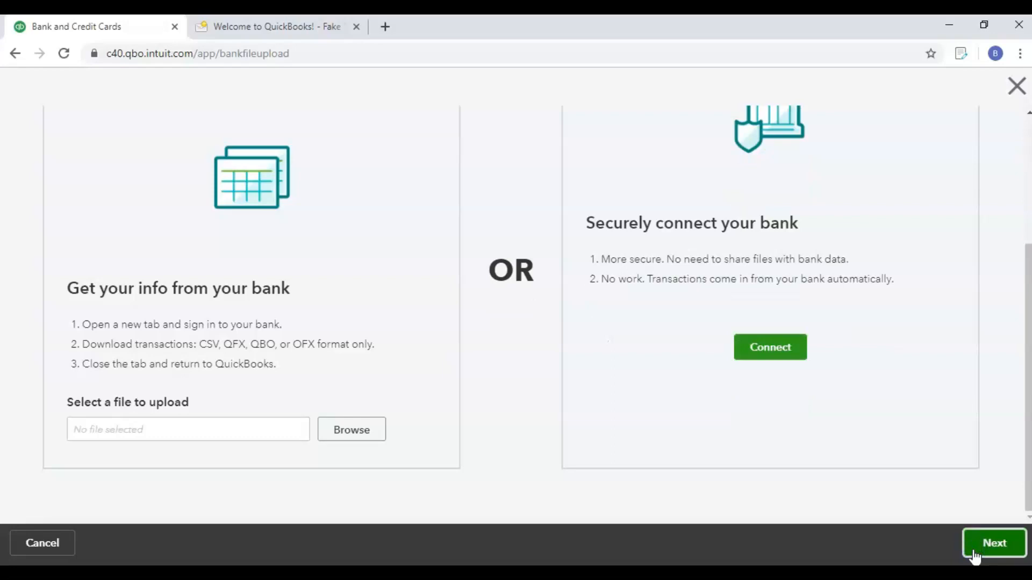
pyautogui.click(1015, 87)
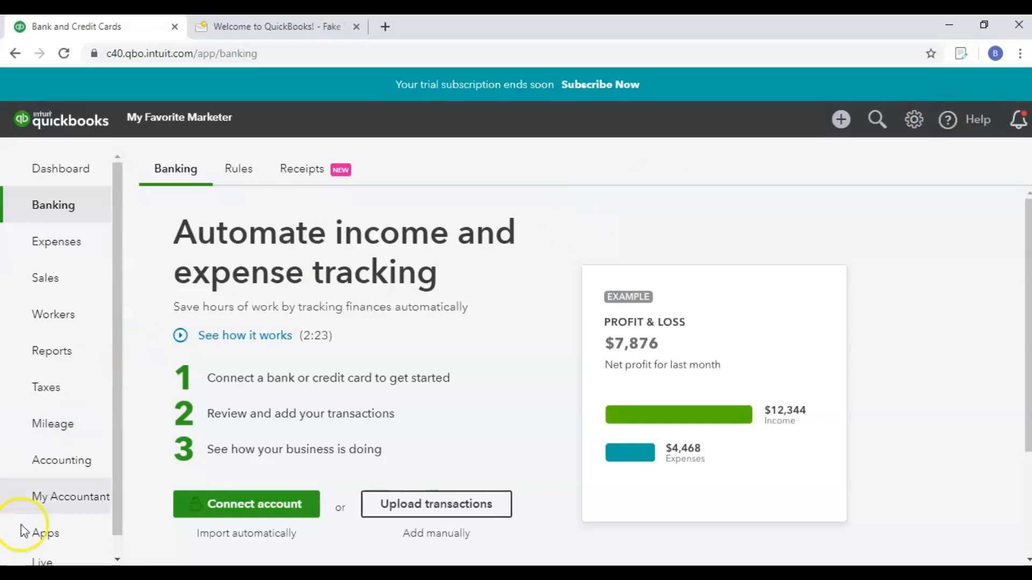
# Step: Go to Reports and scroll the Standard reports list back up to Favorites
pyautogui.click(52, 355)
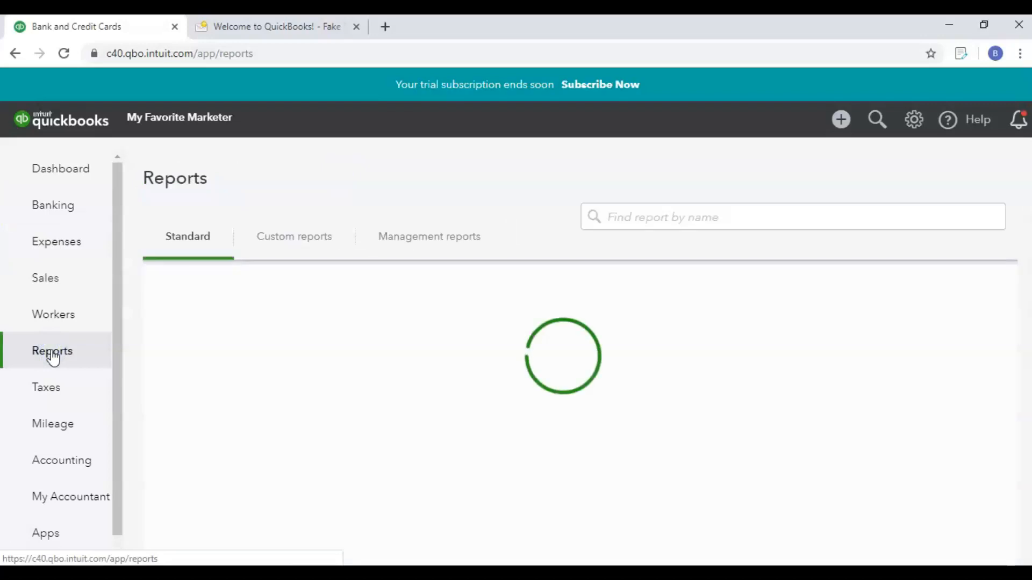
pyautogui.click(155, 355)
pyautogui.click(614, 385)
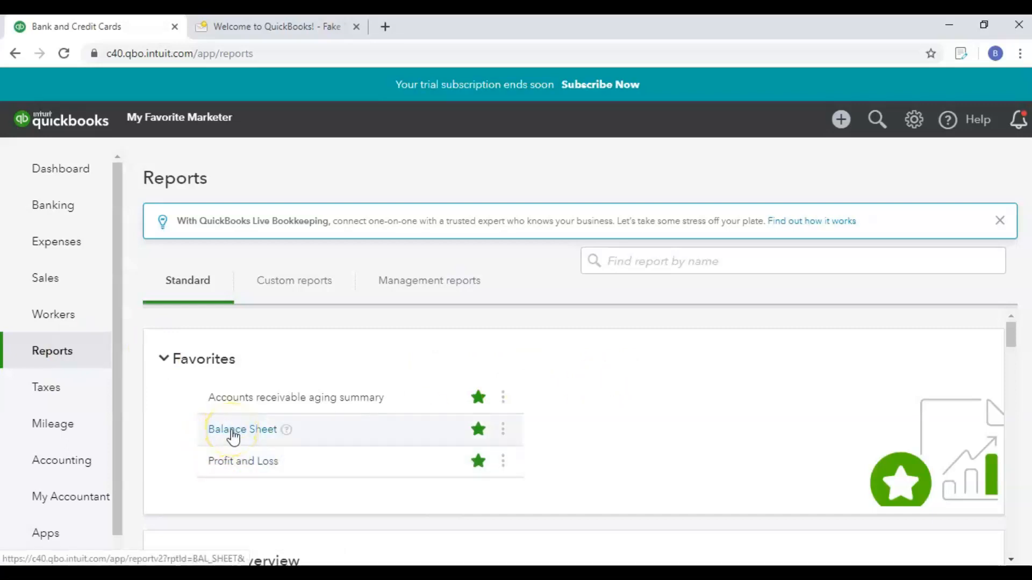
pyautogui.click(239, 465)
pyautogui.moveTo(1007, 341); pyautogui.dragTo(1012, 477)
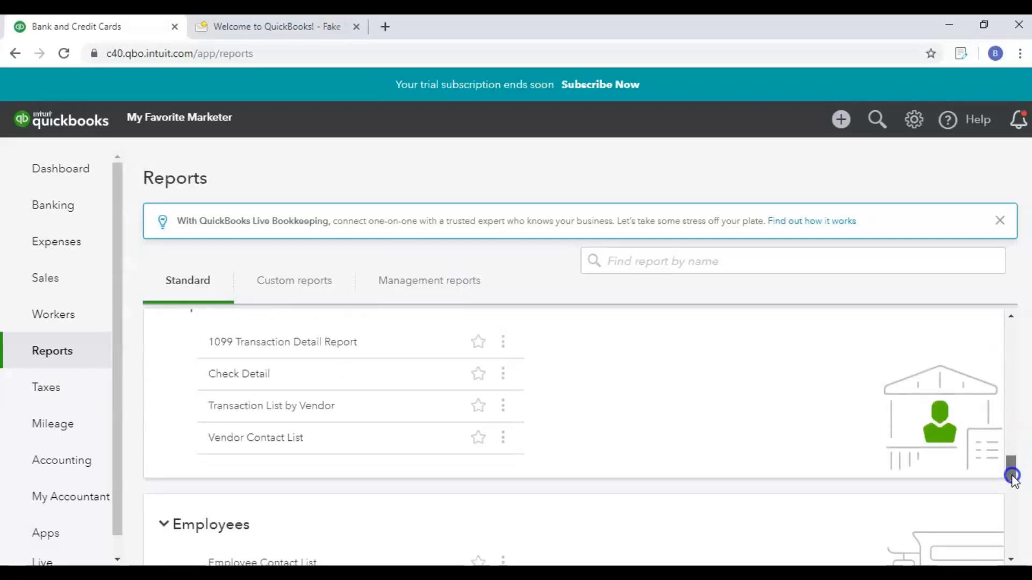
pyautogui.moveTo(1012, 477); pyautogui.dragTo(1003, 343)
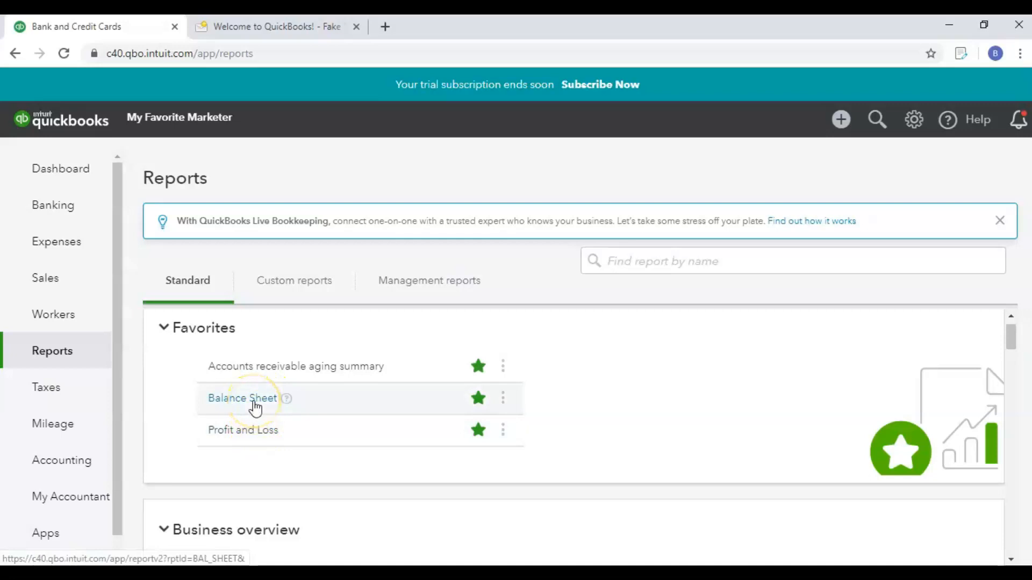
# Step: Open Profit and Loss, finish the customization tour, and scroll the empty report
pyautogui.click(253, 431)
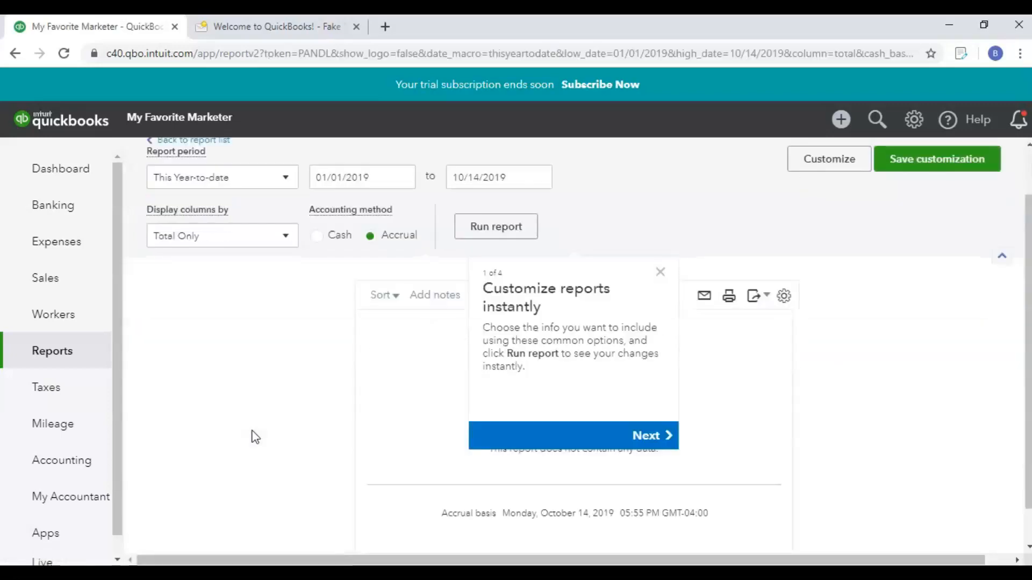
pyautogui.click(655, 436)
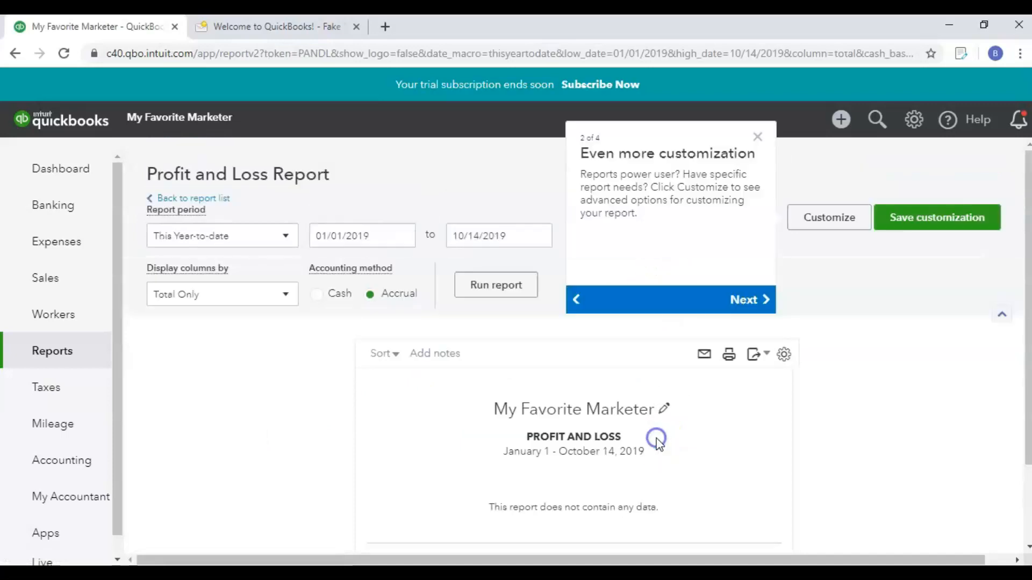
pyautogui.click(747, 299)
pyautogui.click(306, 434)
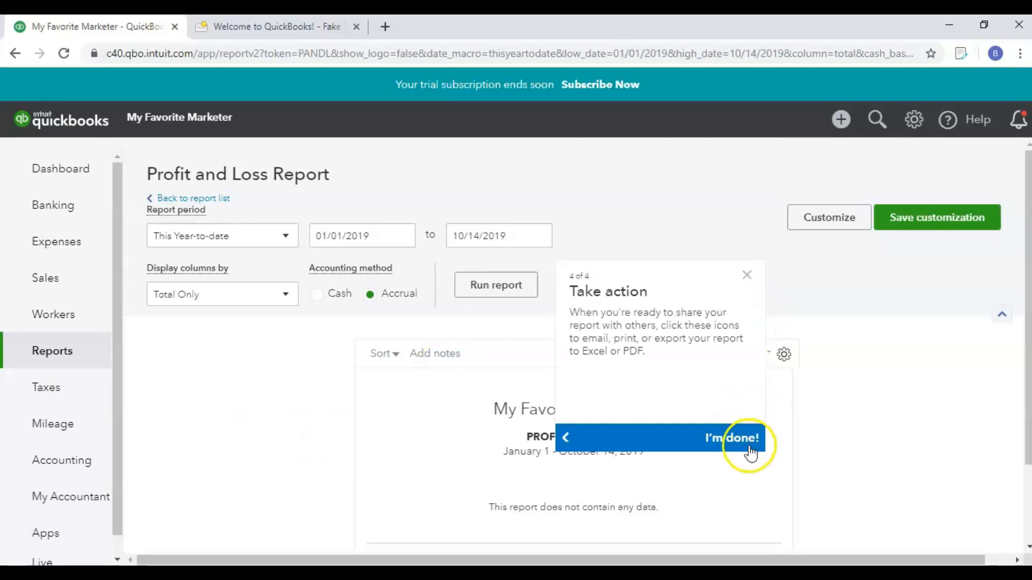
pyautogui.click(749, 452)
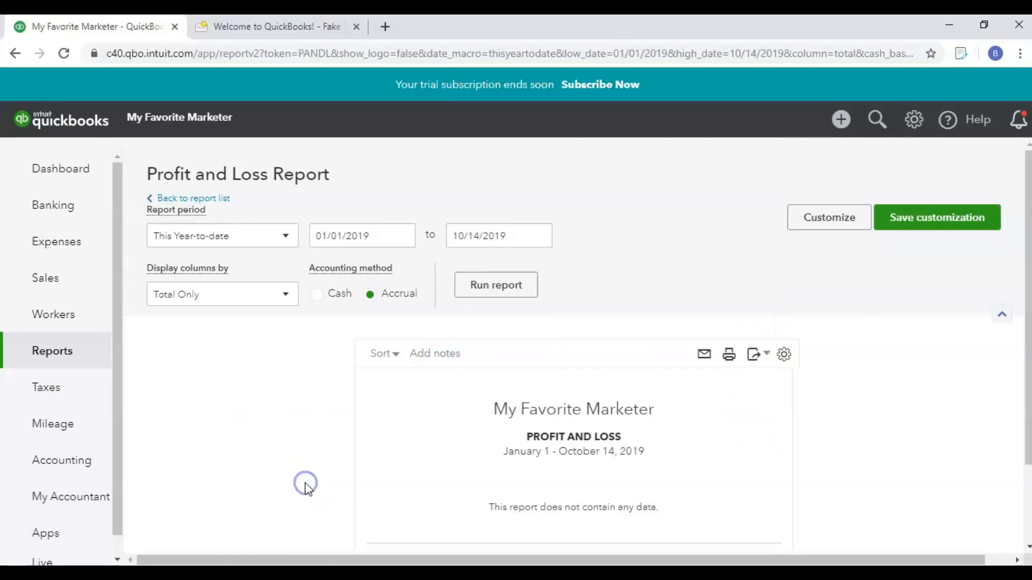
pyautogui.scroll(-1, 306, 487)
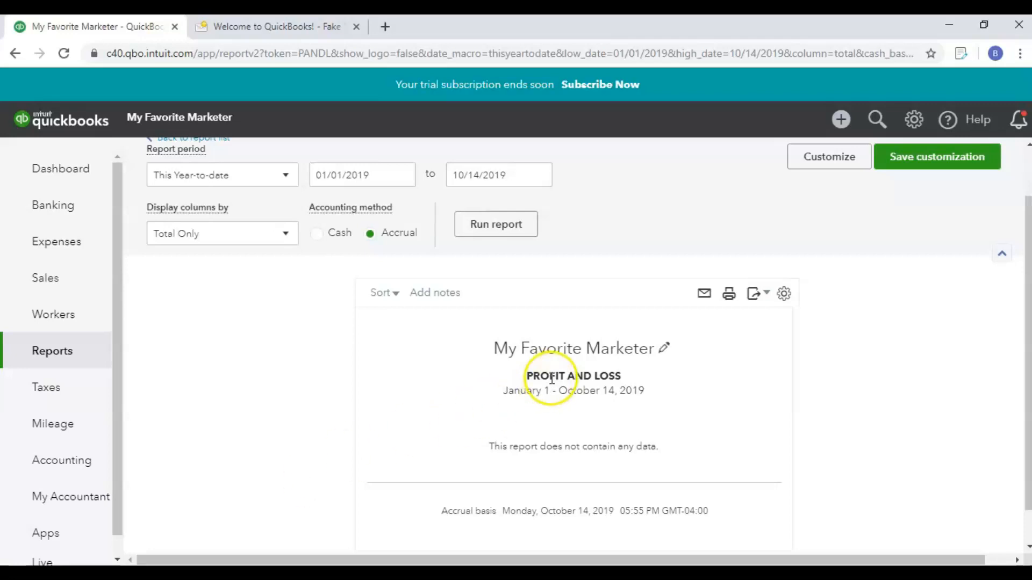
# Step: Open the Chart of Accounts from the Accounting menu, then switch over to the Excel window
pyautogui.moveTo(76, 465)
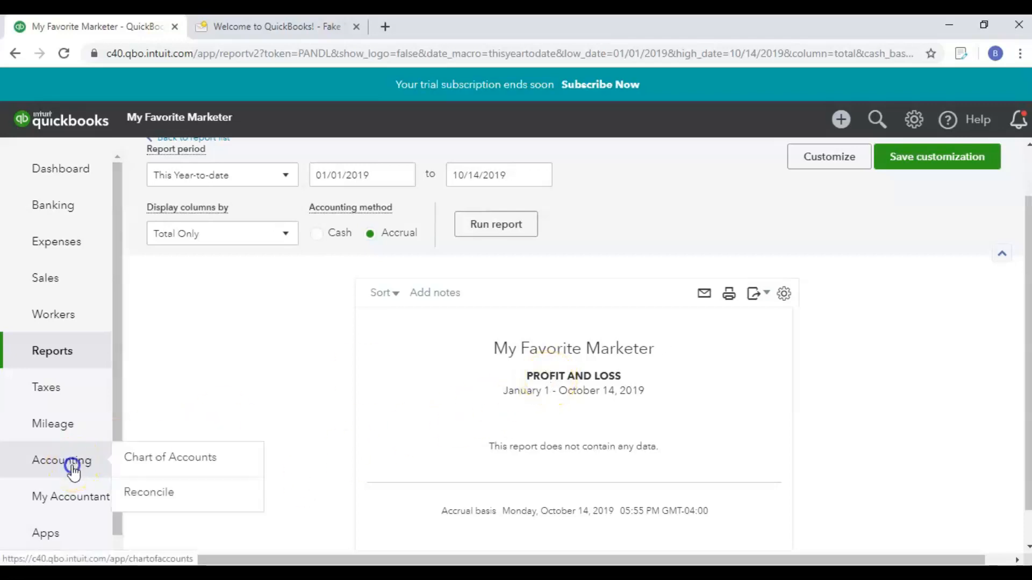
pyautogui.click(167, 461)
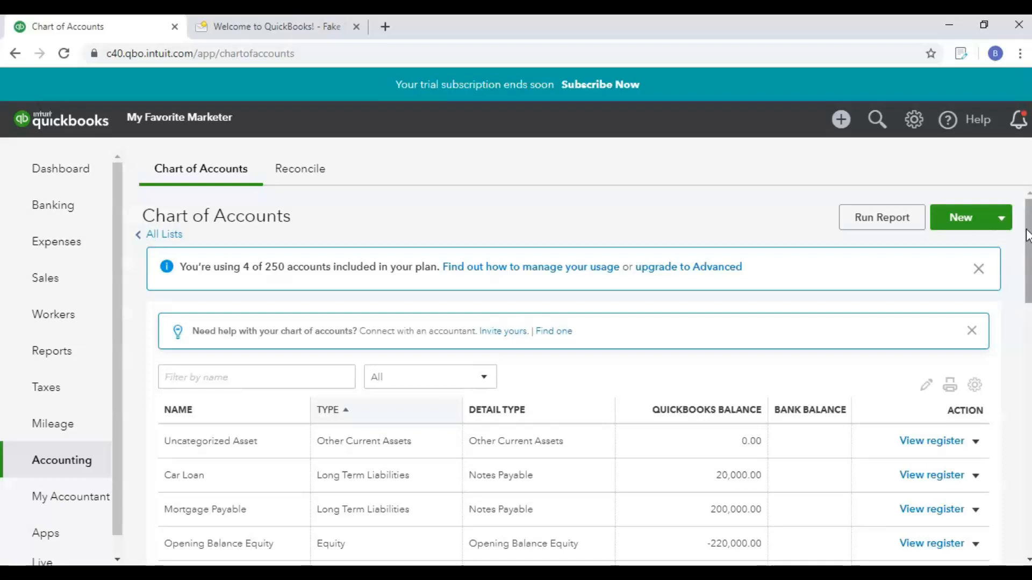
pyautogui.click(36, 529)
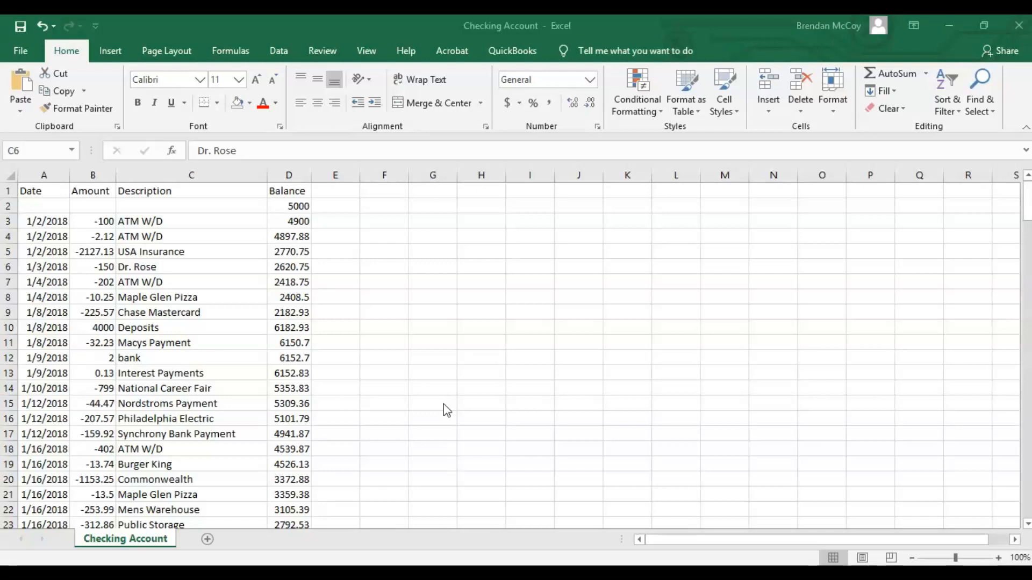
pyautogui.click(75, 223)
pyautogui.click(38, 192)
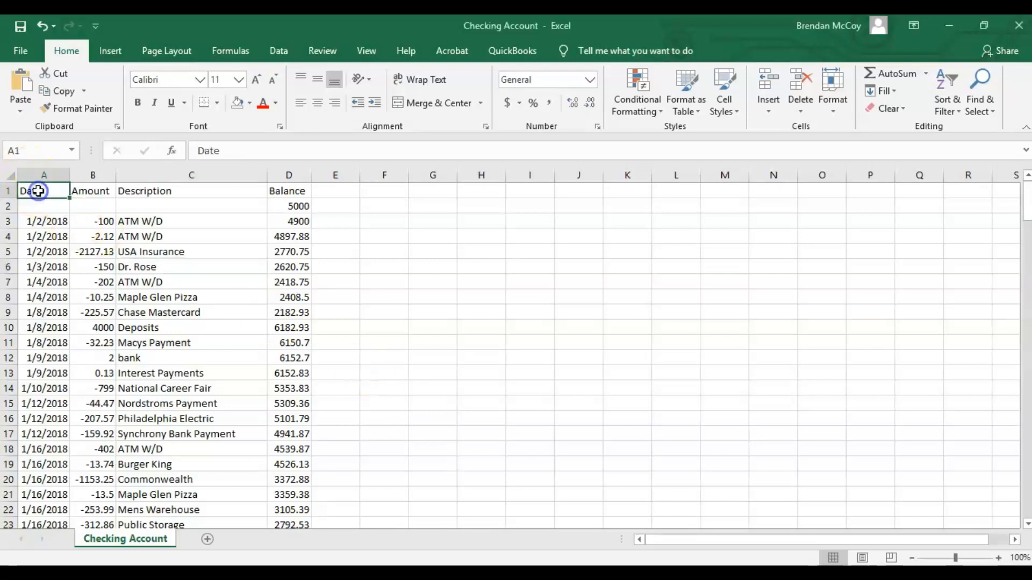
pyautogui.click(76, 191)
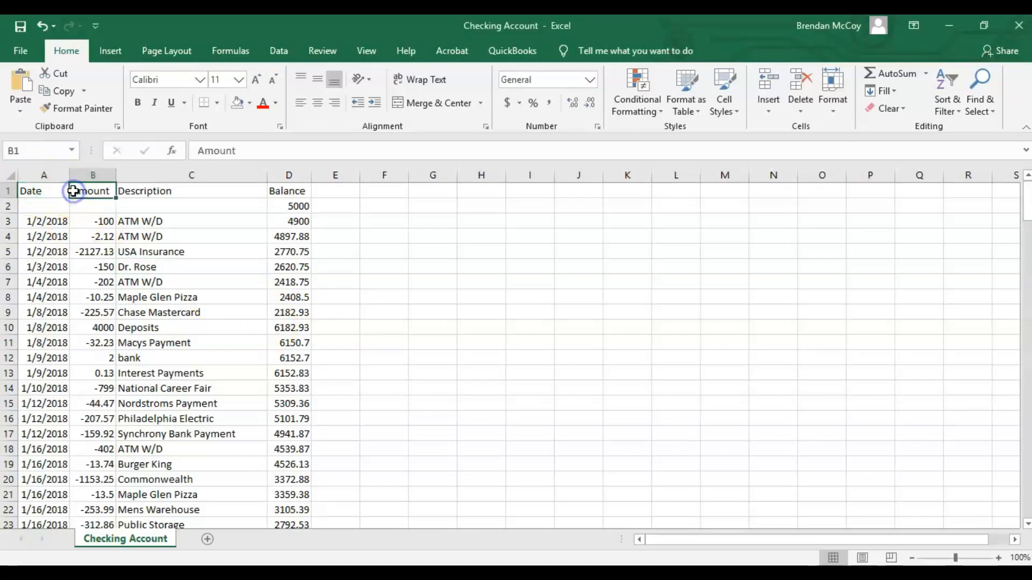
pyautogui.click(92, 224)
pyautogui.press('Down')
pyautogui.press('Down')
pyautogui.press('Down')
pyautogui.press('Down')
pyautogui.press('Down')
pyautogui.press('Down')
pyautogui.press('Down')
pyautogui.press('Down')
pyautogui.press('Down')
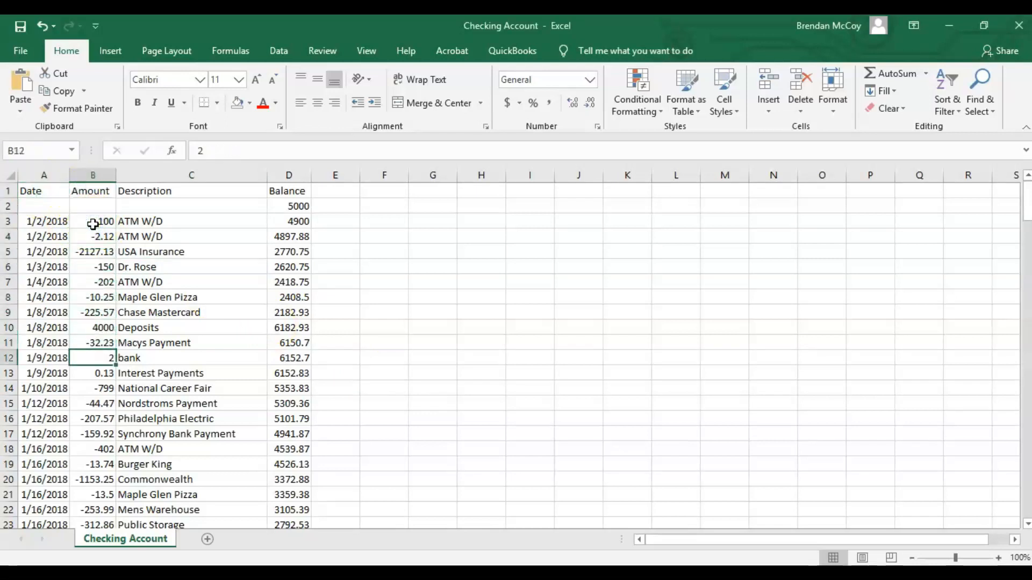
pyautogui.press('Up')
pyautogui.press('Up')
pyautogui.press('Up')
pyautogui.press('Up')
pyautogui.press('Up')
pyautogui.press('Up')
pyautogui.press('Up')
pyautogui.press('Up')
pyautogui.press('Up')
pyautogui.press('Right')
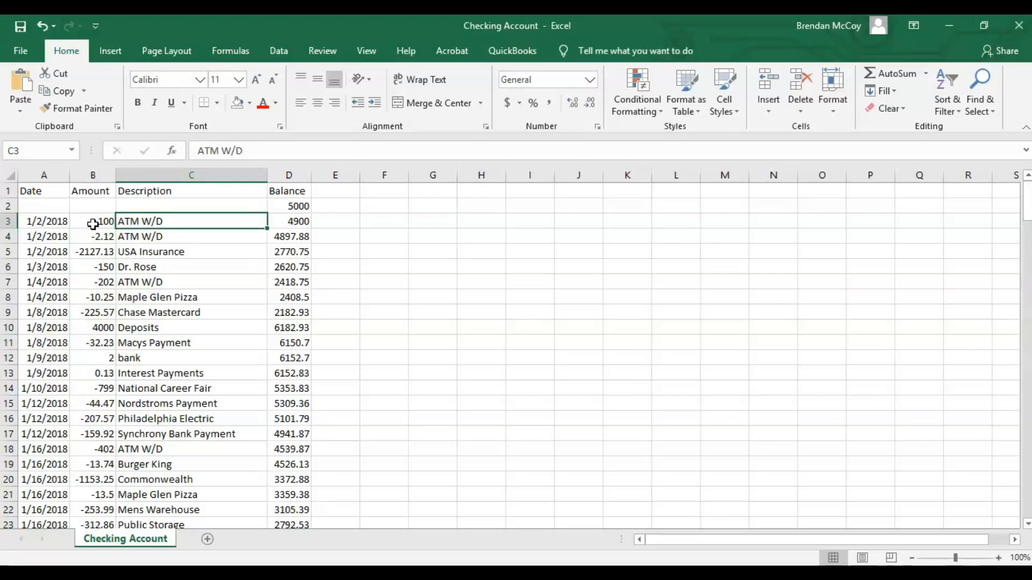
pyautogui.press('Right')
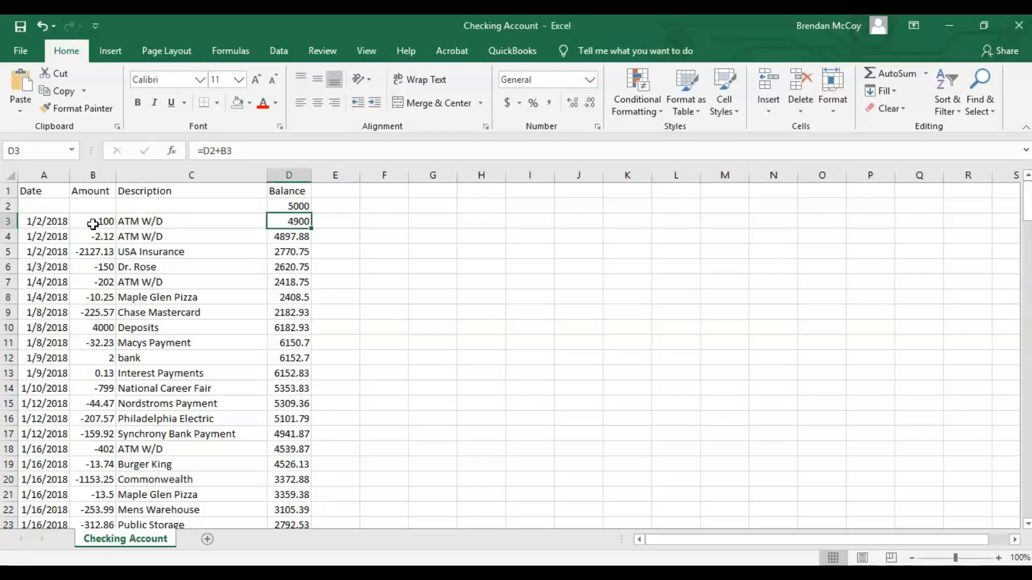
pyautogui.press('Up')
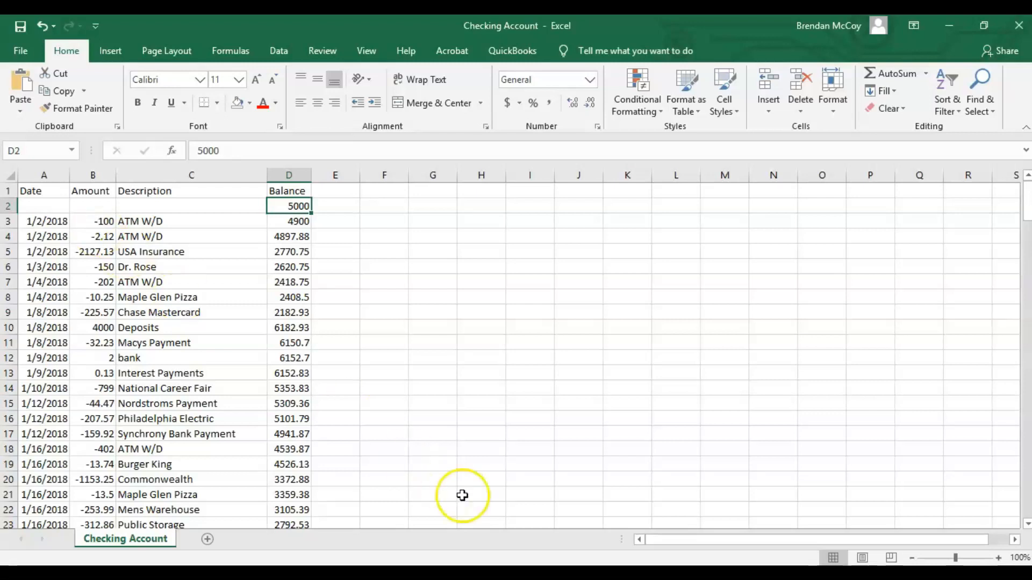
# Step: Bring up the Credit Card workbook, inspect the AMEX row 8 description, then return to Checking Account
pyautogui.moveTo(576, 564)
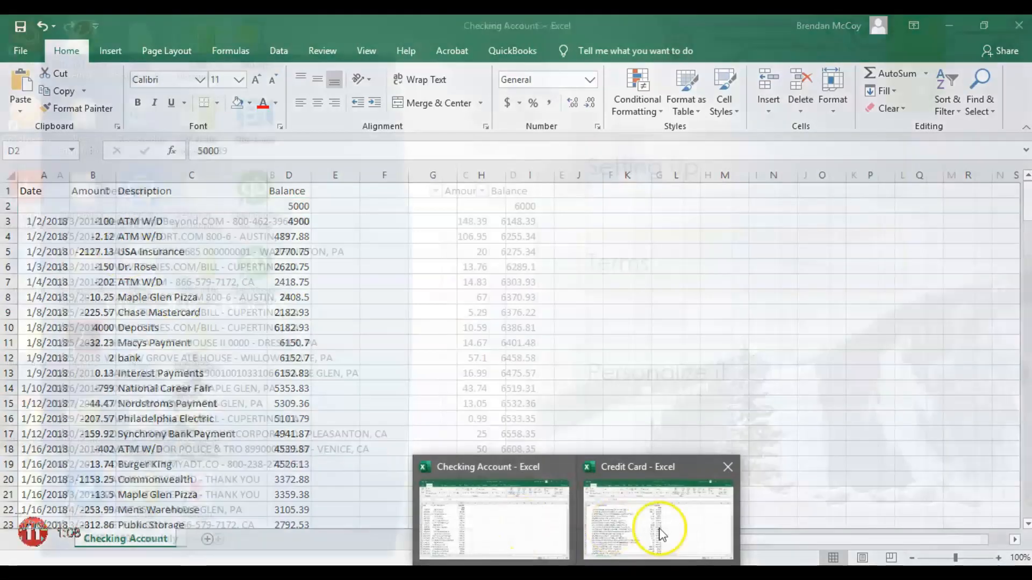
pyautogui.click(692, 532)
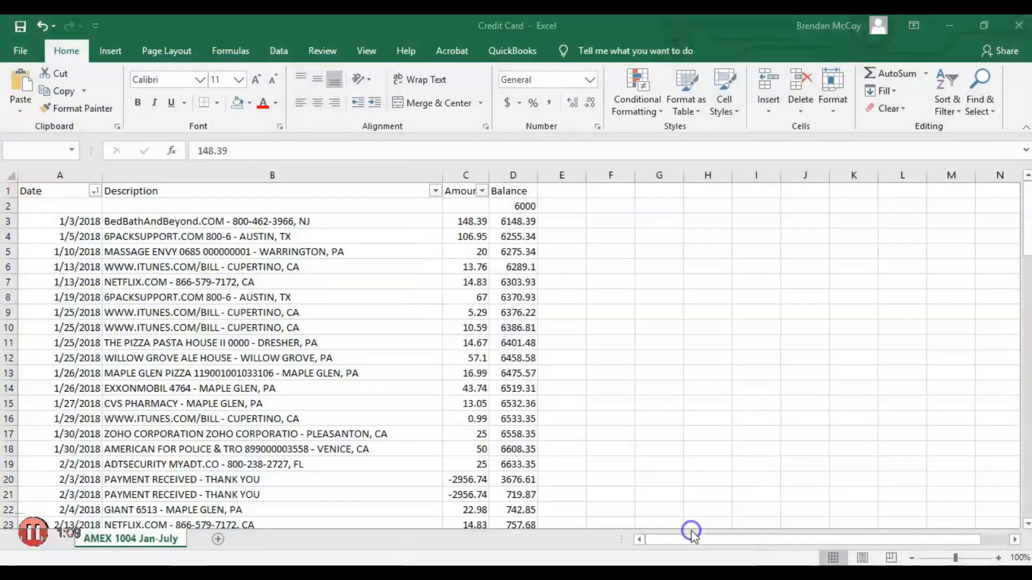
pyautogui.click(197, 296)
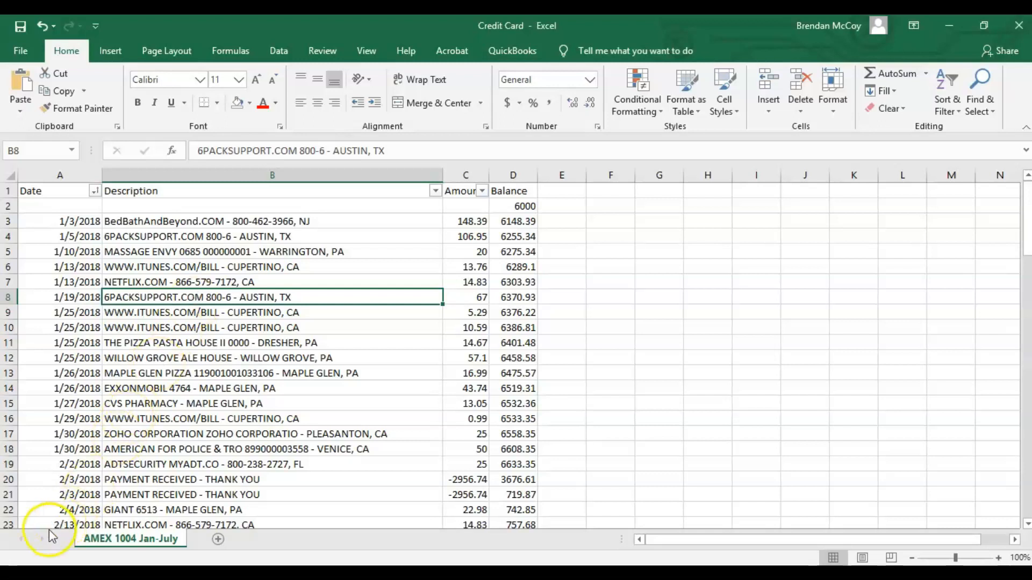
pyautogui.click(174, 336)
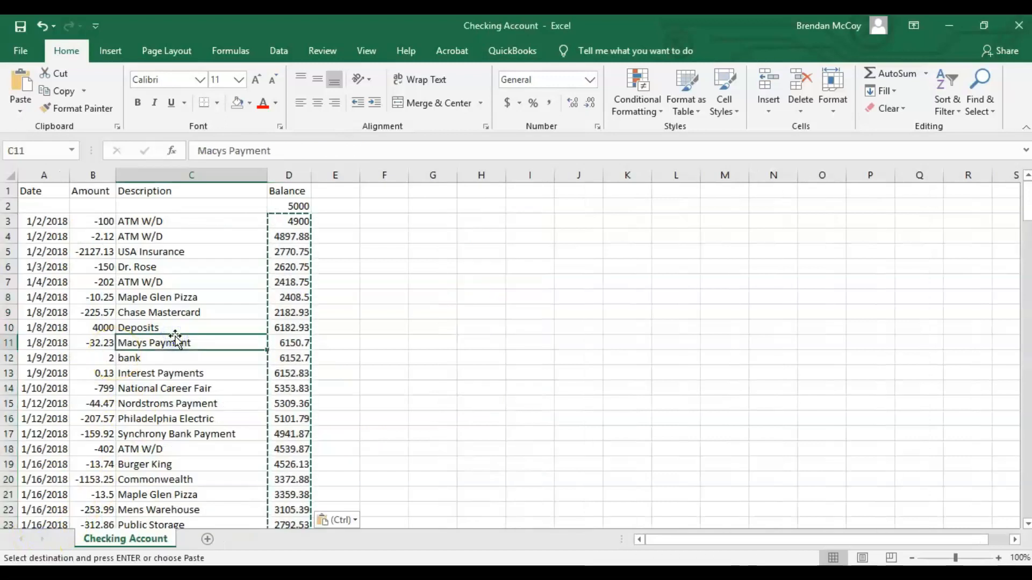
# Step: Cancel the pending copy and select the header row A1:D1 for sorting and filtering
pyautogui.press('Escape')
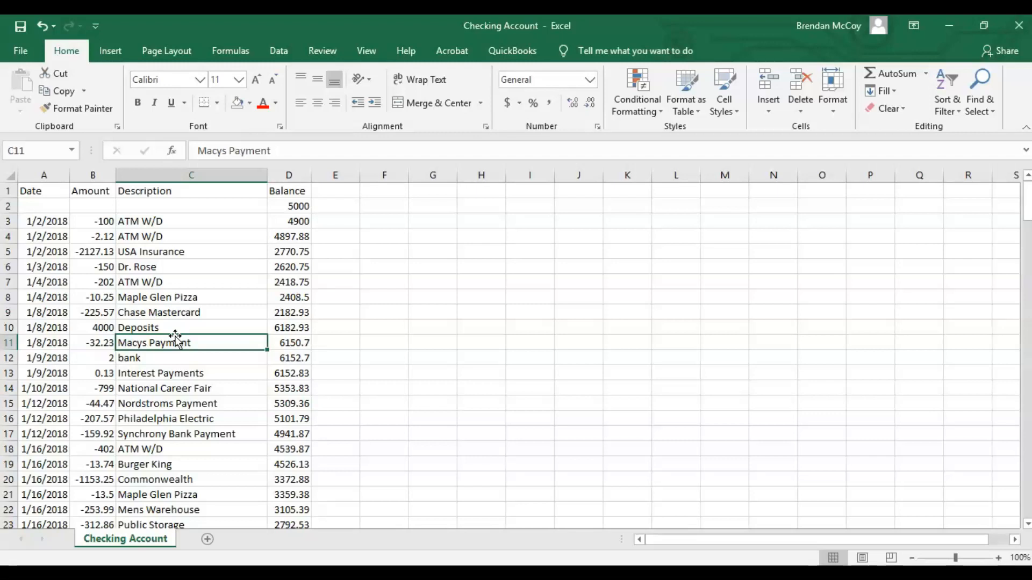
pyautogui.click(285, 193)
pyautogui.moveTo(265, 197); pyautogui.dragTo(55, 191)
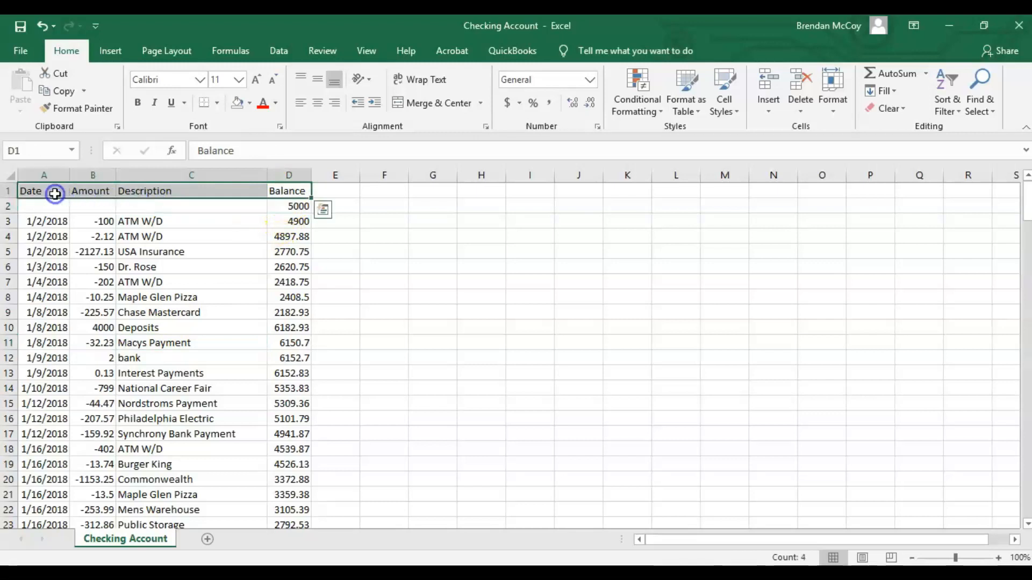
pyautogui.click(946, 97)
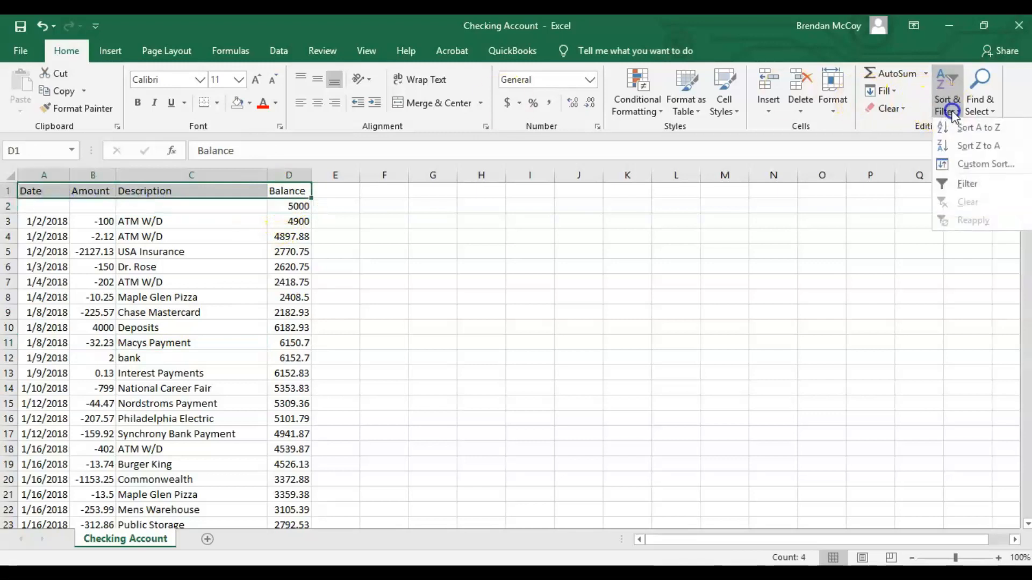
# Step: Turn on header filters and sort the Checking transactions A to Z by Description
pyautogui.click(975, 183)
pyautogui.click(549, 237)
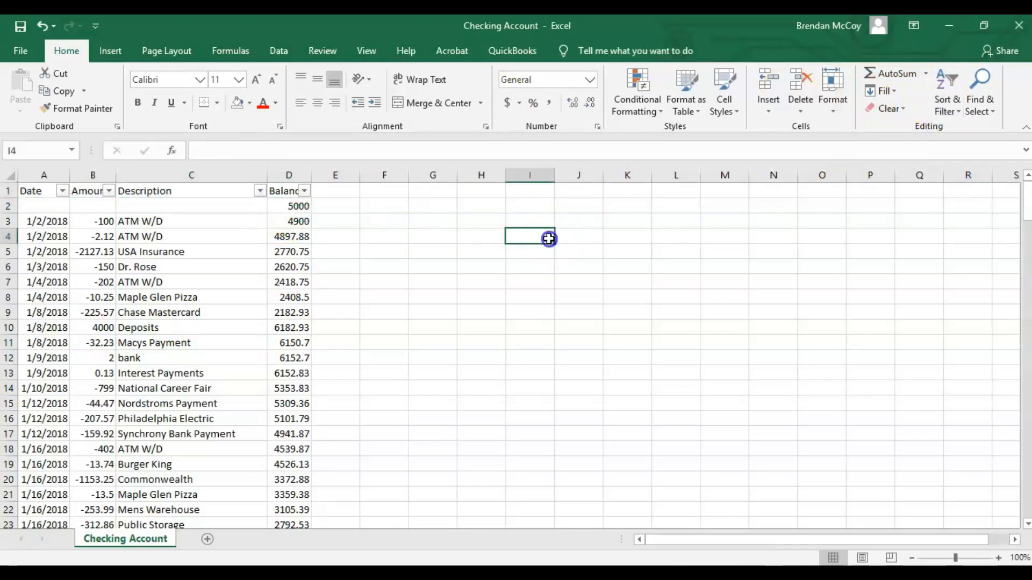
pyautogui.click(259, 190)
pyautogui.click(224, 213)
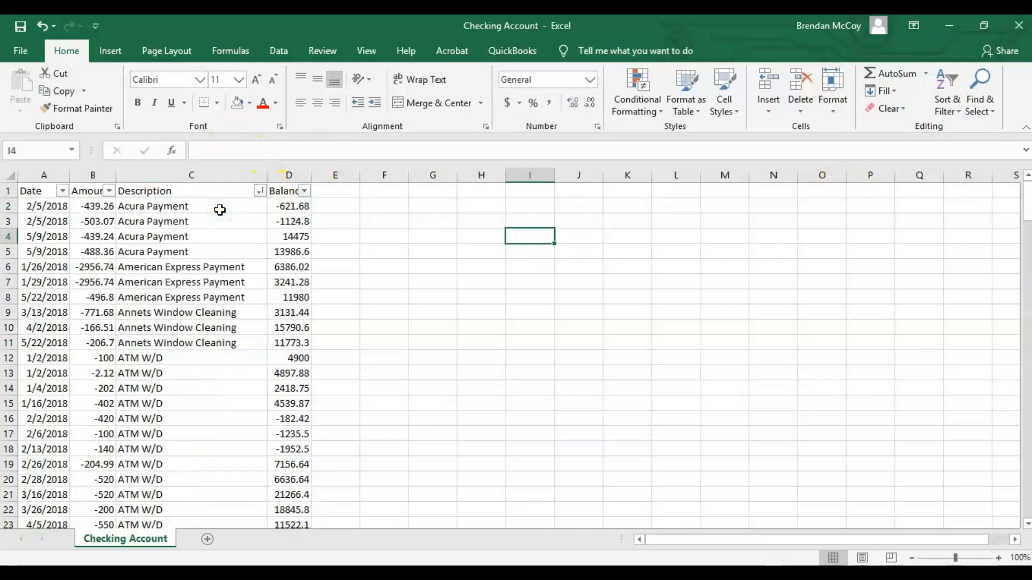
# Step: Review the sorted Acura Payment rows and the American Express payment amount and balance
pyautogui.click(199, 209)
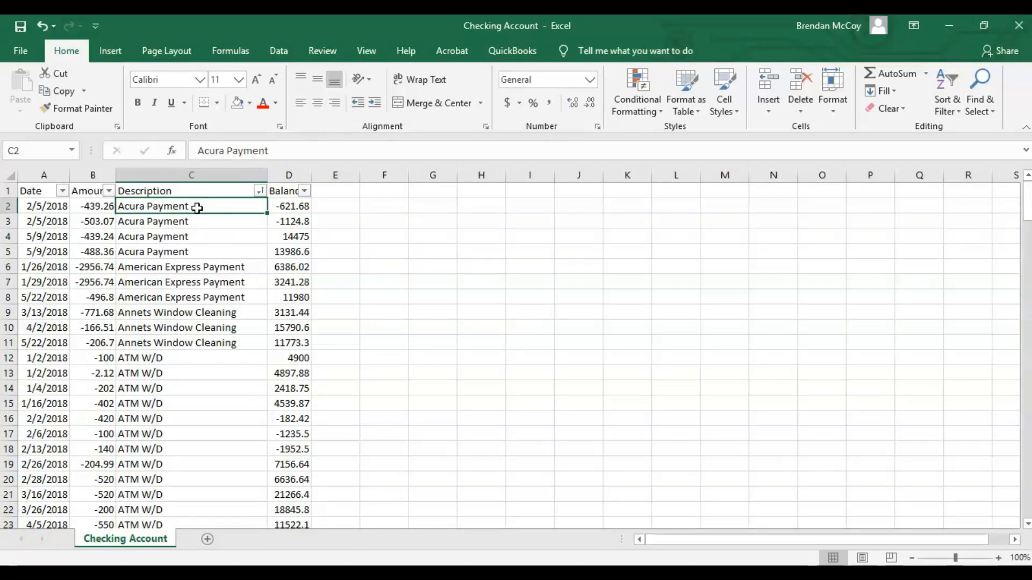
pyautogui.press('Down')
pyautogui.press('Down')
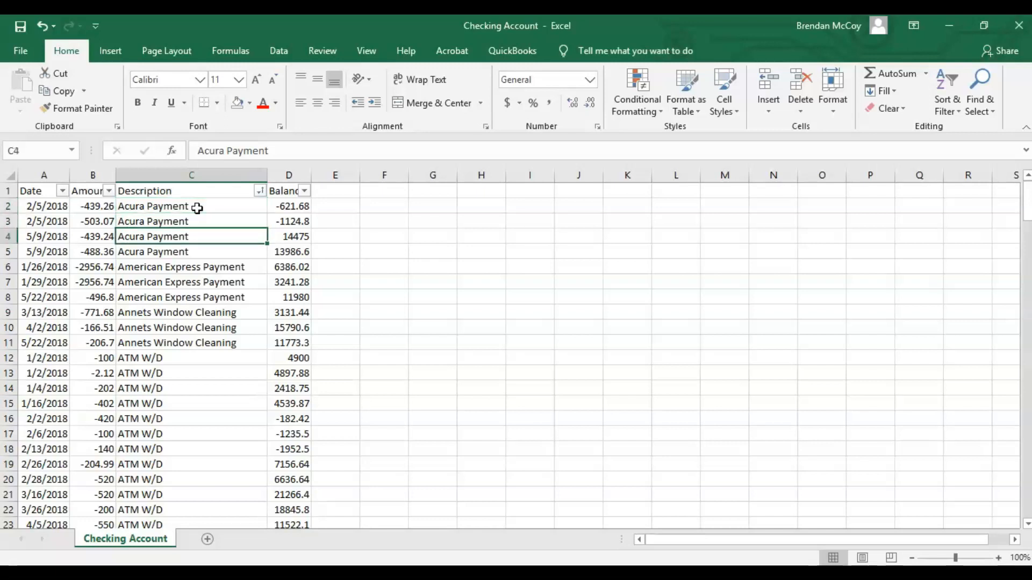
pyautogui.press('Down')
pyautogui.press('Down')
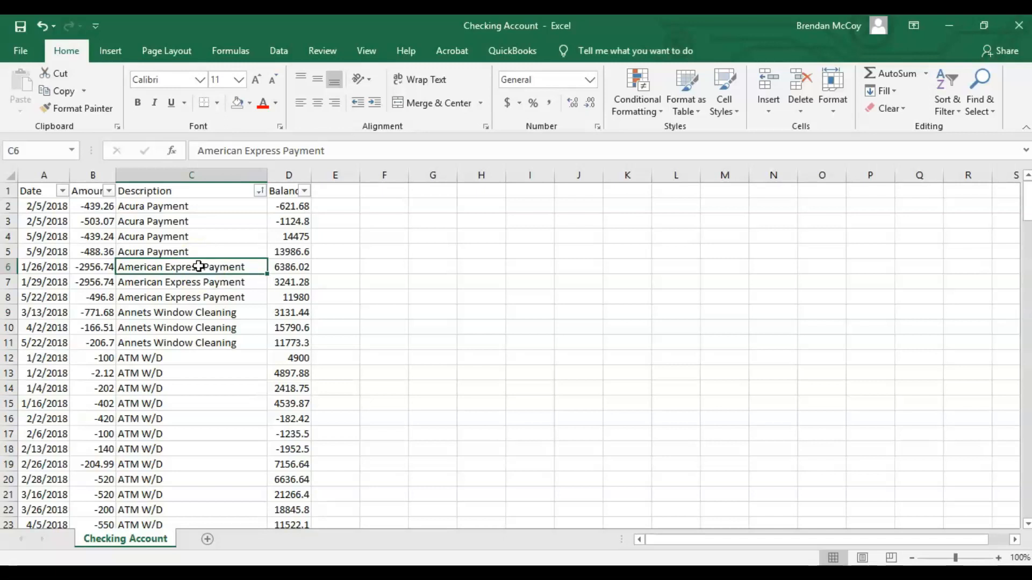
pyautogui.press('Right')
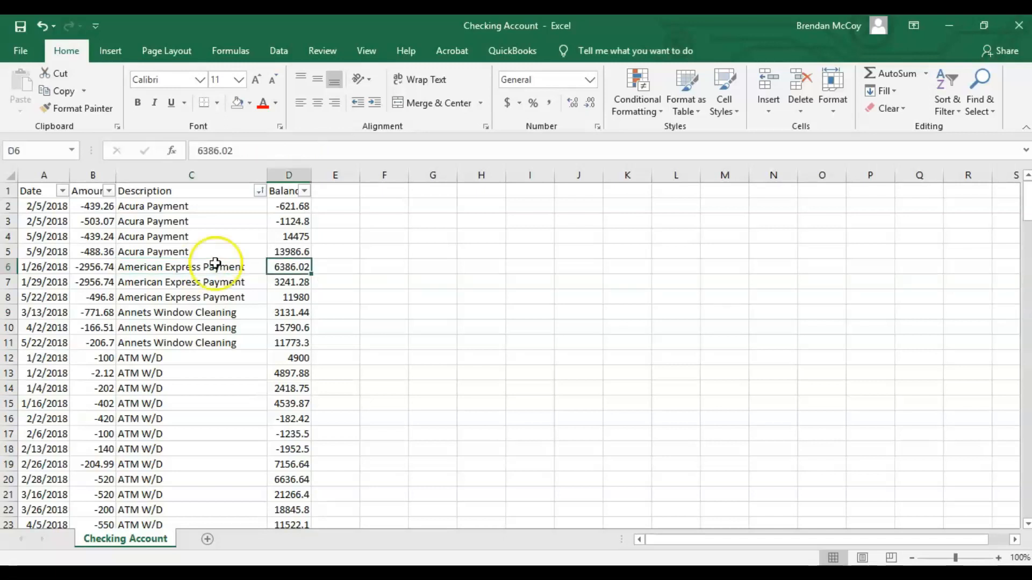
pyautogui.click(93, 266)
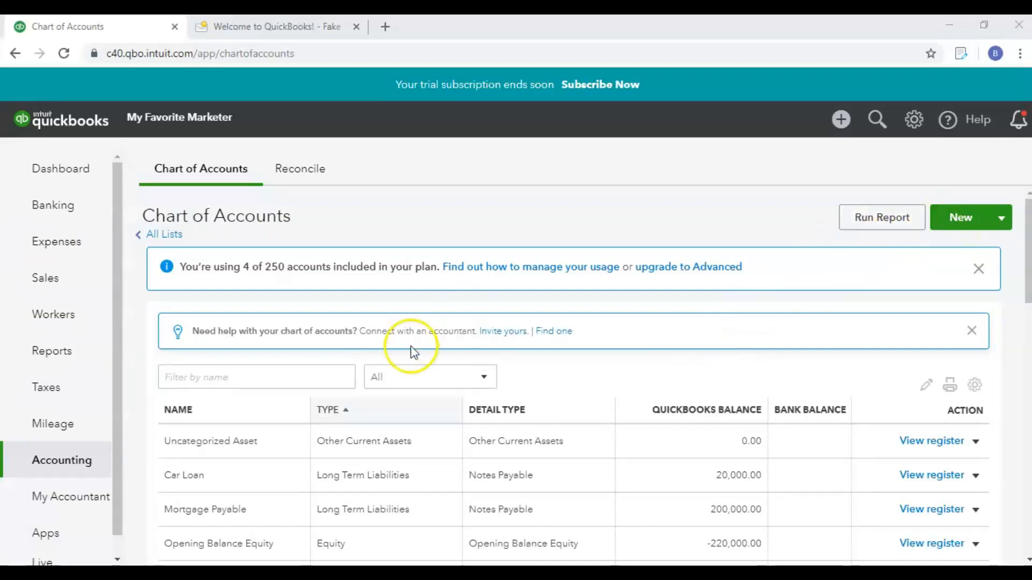
# Step: Open a blank new-account form with the New button on the Chart of Accounts
pyautogui.moveTo(76, 465)
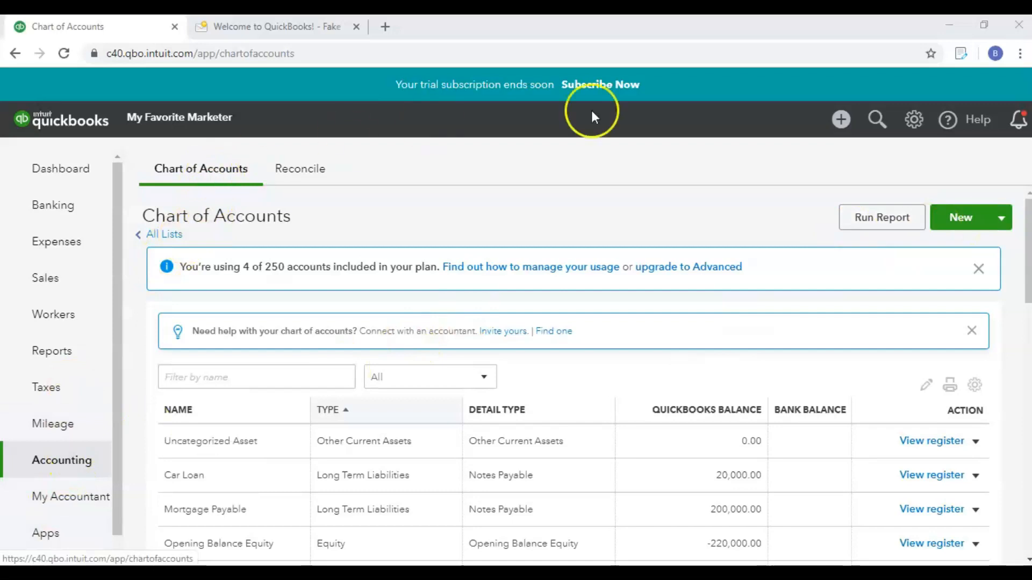
pyautogui.click(962, 218)
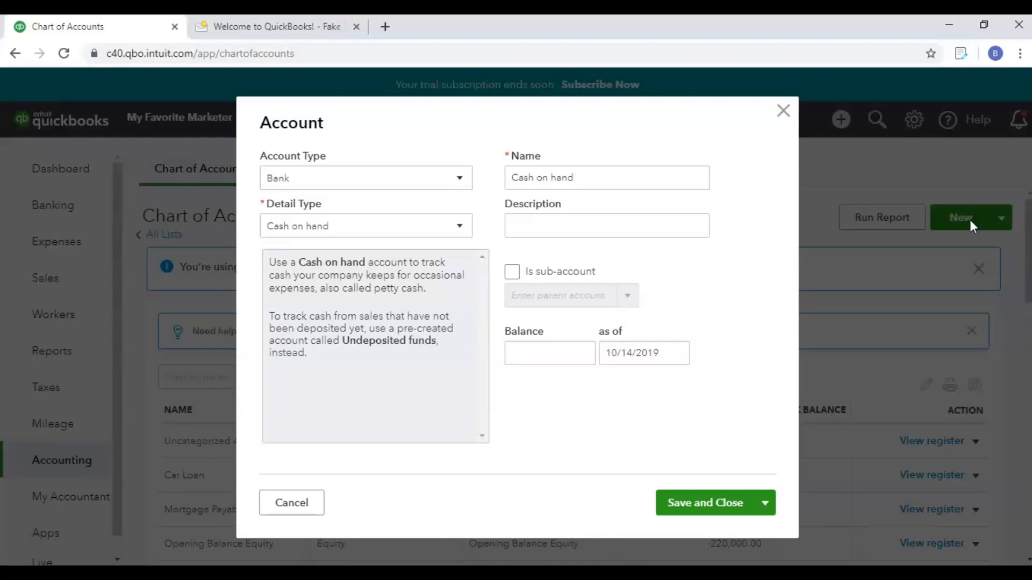
# Step: Set the account type to Bank and the detail type to Checking
pyautogui.click(460, 178)
pyautogui.click(322, 251)
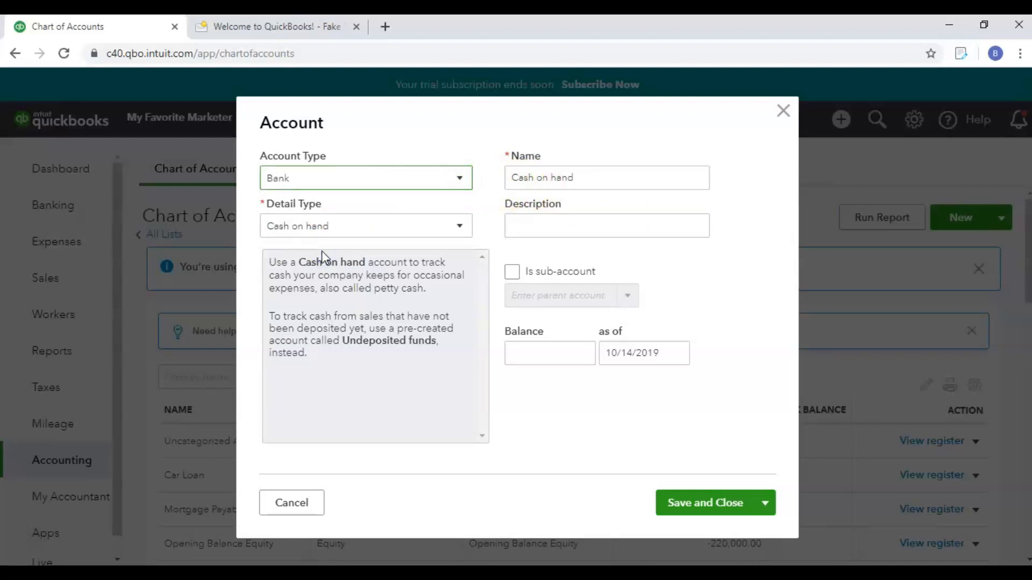
pyautogui.click(323, 226)
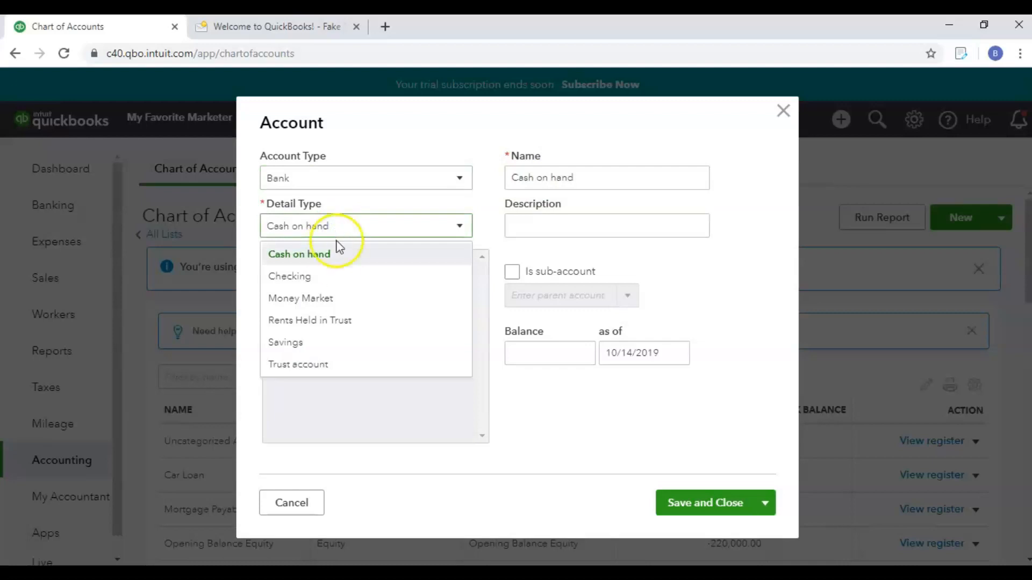
pyautogui.click(323, 278)
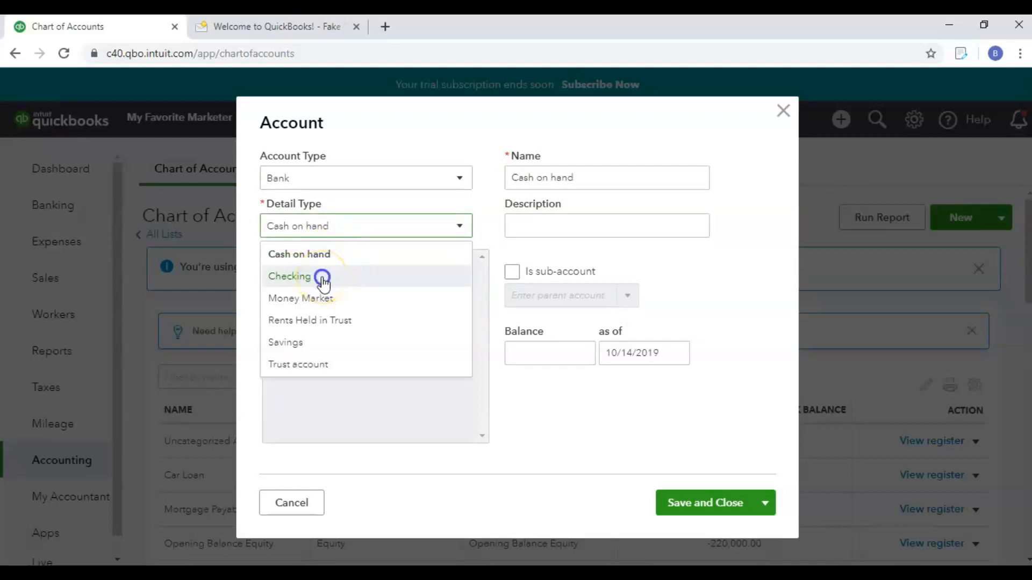
# Step: Name the account 'Bank Checking Account' and move into the Balance field
pyautogui.click(562, 176)
pyautogui.click(561, 176)
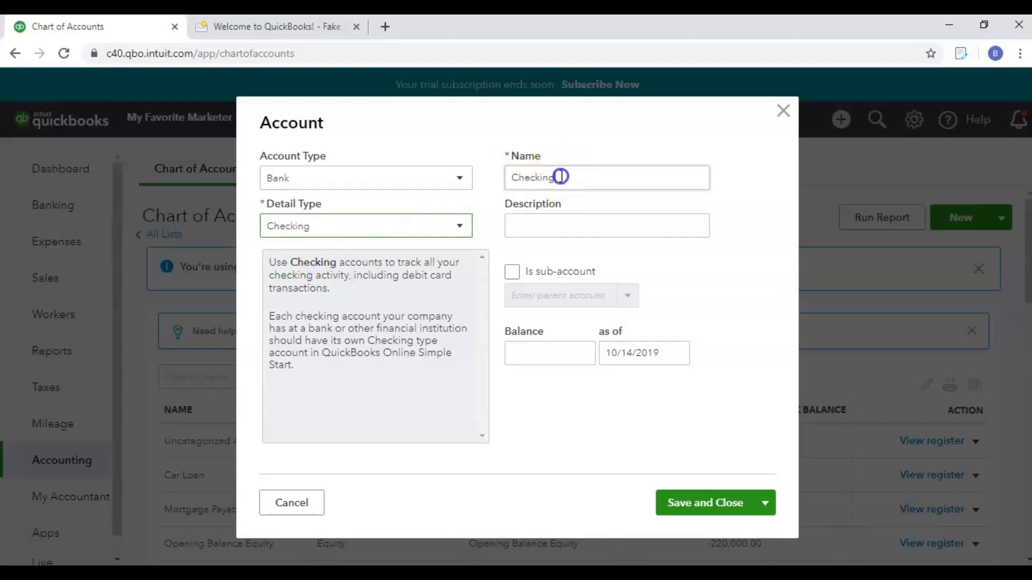
pyautogui.press('Right')
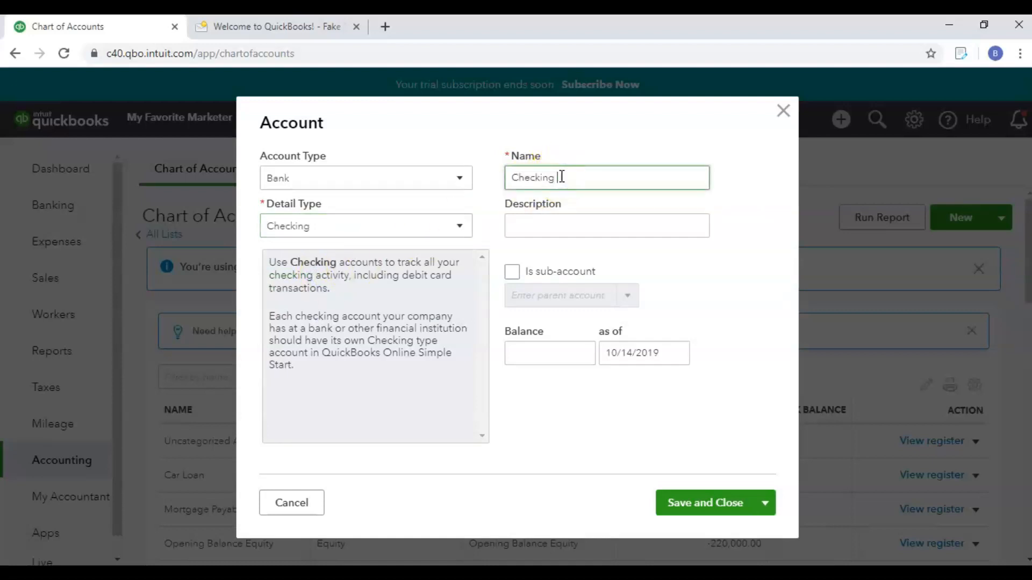
pyautogui.write('Account Bank')
pyautogui.click(510, 179)
pyautogui.write('Bank')
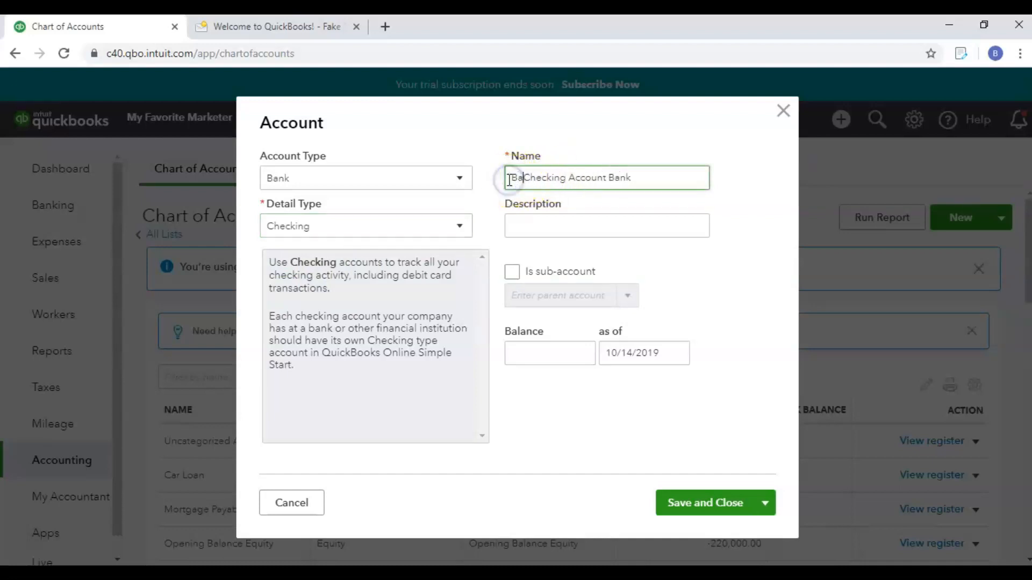
pyautogui.click(654, 178)
pyautogui.press('BackSpace')
pyautogui.press('BackSpace')
pyautogui.press('BackSpace')
pyautogui.press('BackSpace')
pyautogui.press('BackSpace')
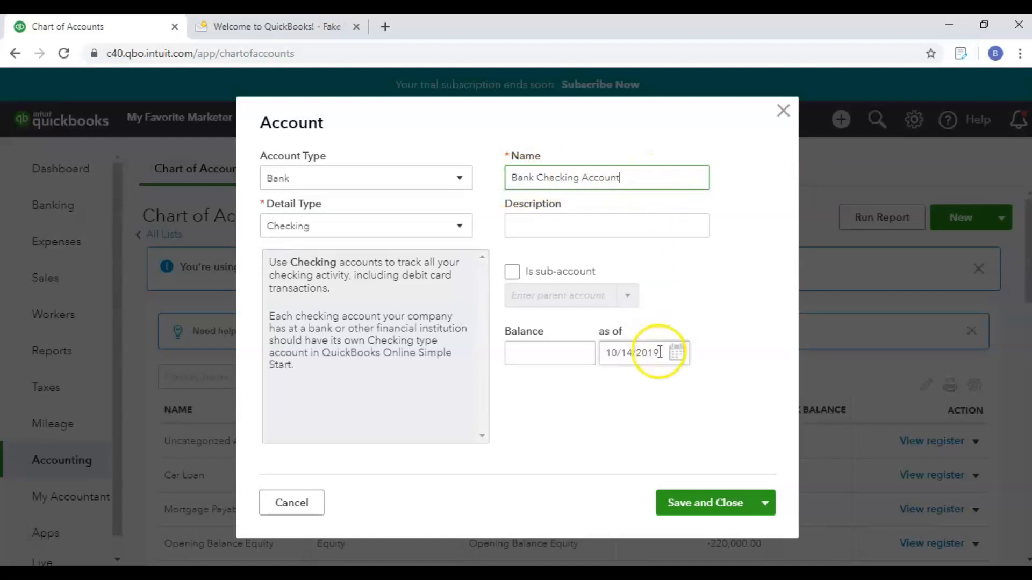
pyautogui.click(574, 353)
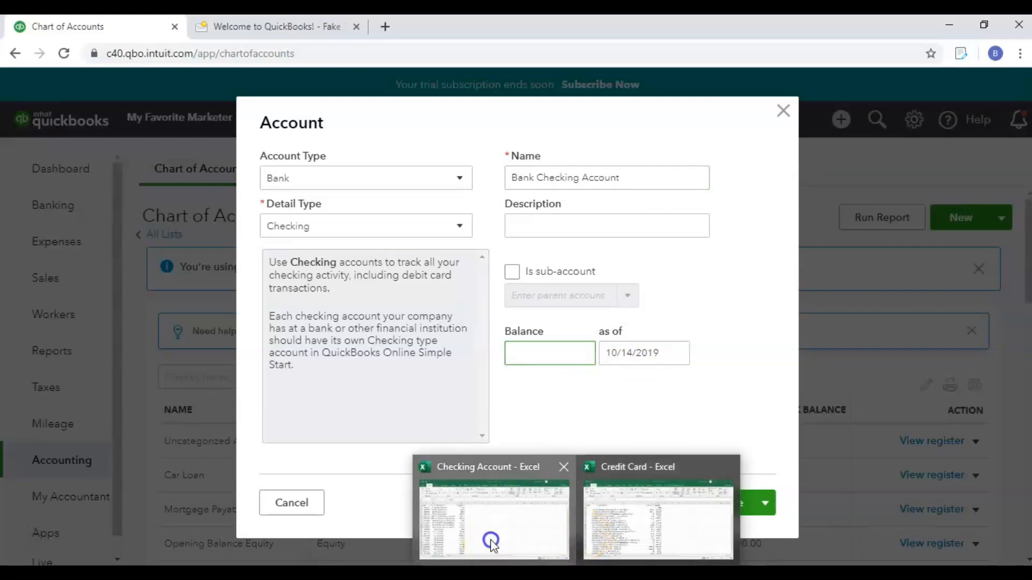
# Step: Undo the Description sort and date the 5000 opening-balance row 12/31/2017 in A2
pyautogui.click(487, 540)
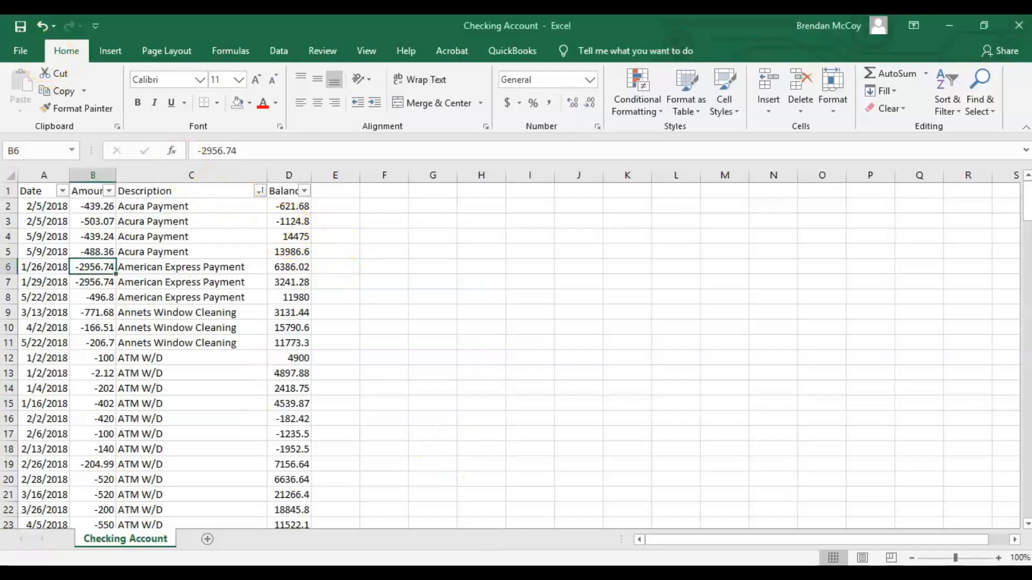
pyautogui.click(35, 27)
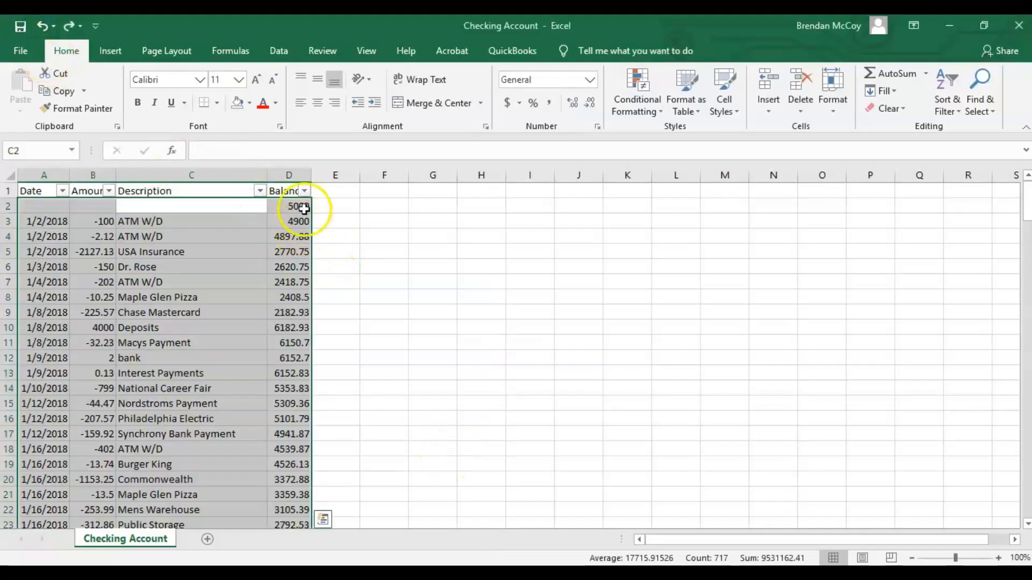
pyautogui.click(304, 207)
pyautogui.click(304, 207)
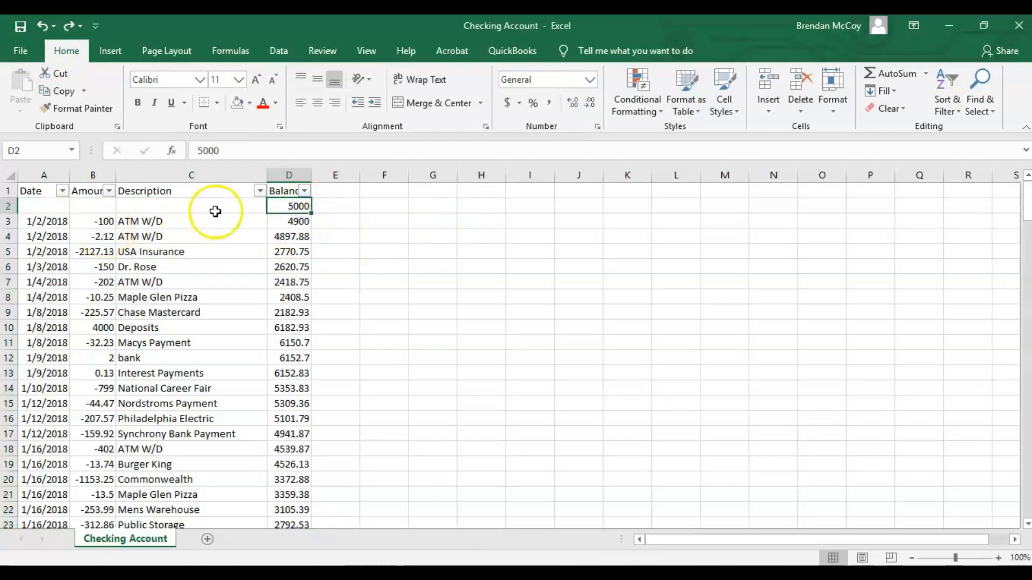
pyautogui.click(288, 189)
pyautogui.press('Down')
pyautogui.press('Left')
pyautogui.press('Left')
pyautogui.press('Left')
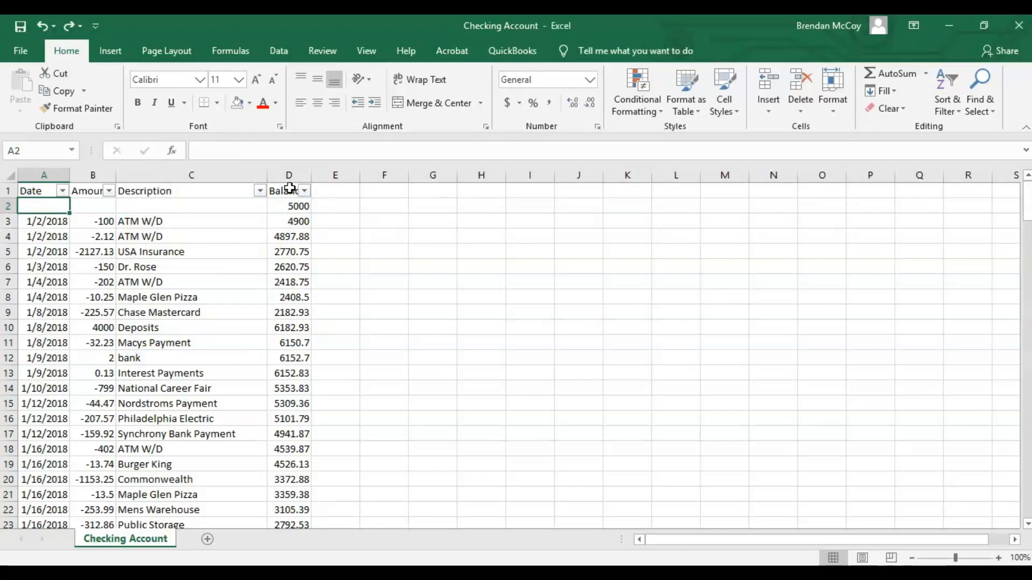
pyautogui.write('12/31/2017')
pyautogui.press('Return')
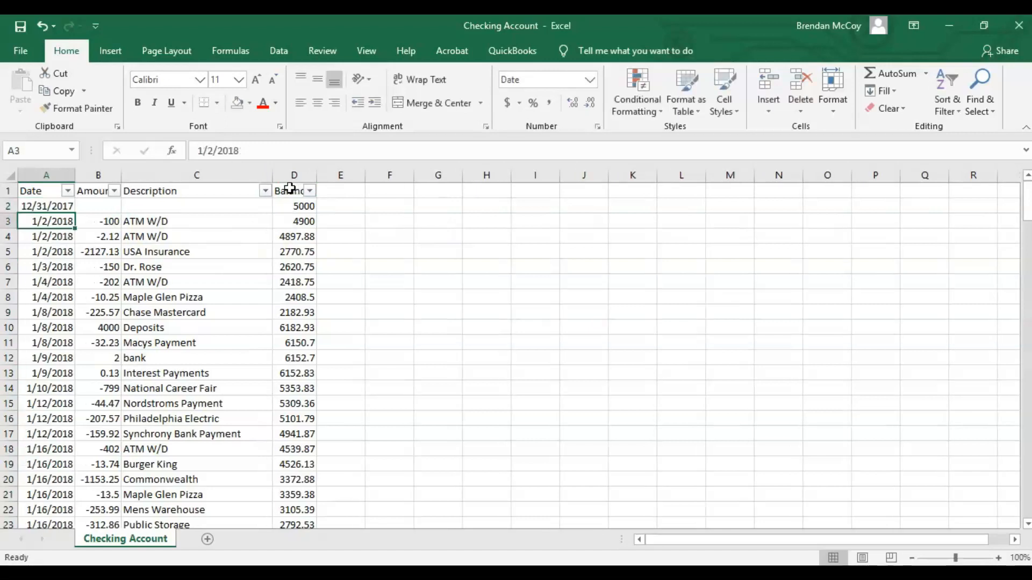
# Step: Compare the 5000 opening balance with the first transaction's 4900 balance, then return to QuickBooks
pyautogui.click(295, 222)
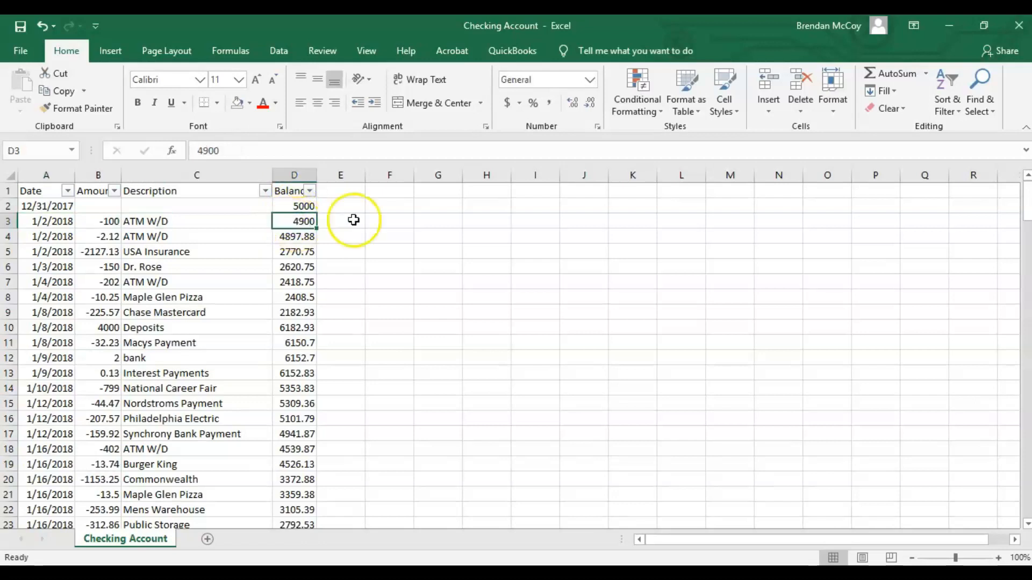
pyautogui.press('Up')
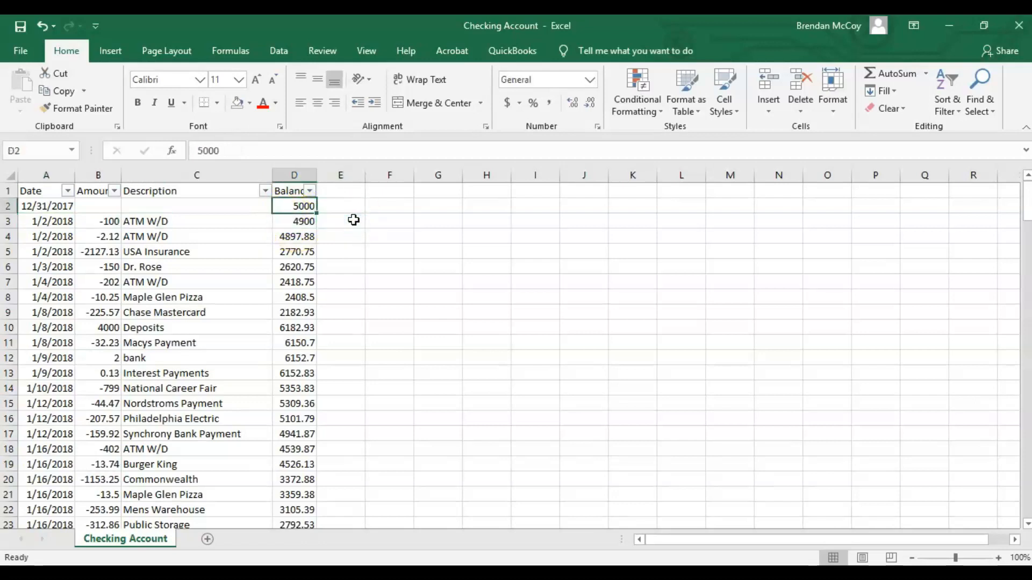
pyautogui.press('Down')
pyautogui.press('Left')
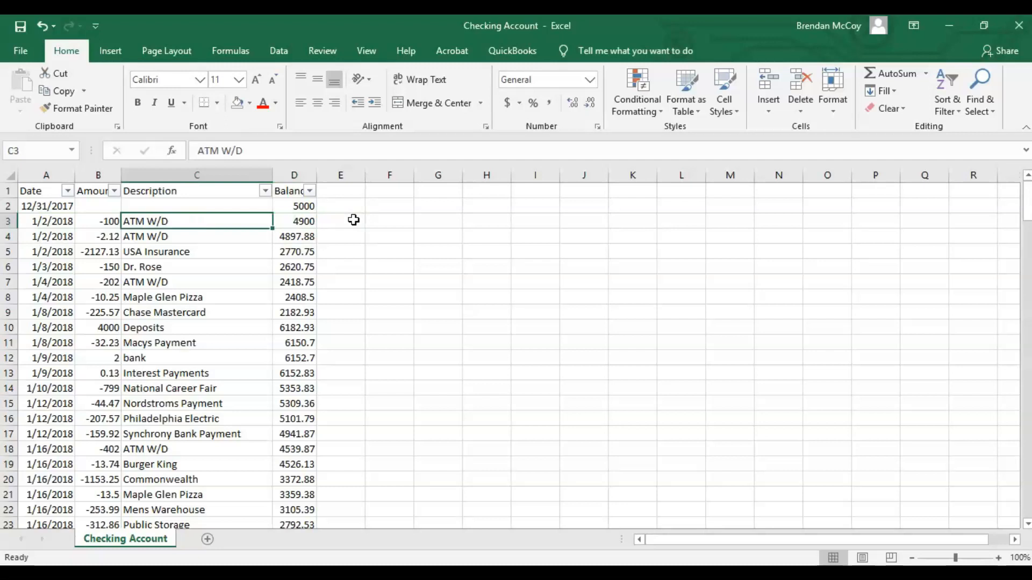
pyautogui.press('Right')
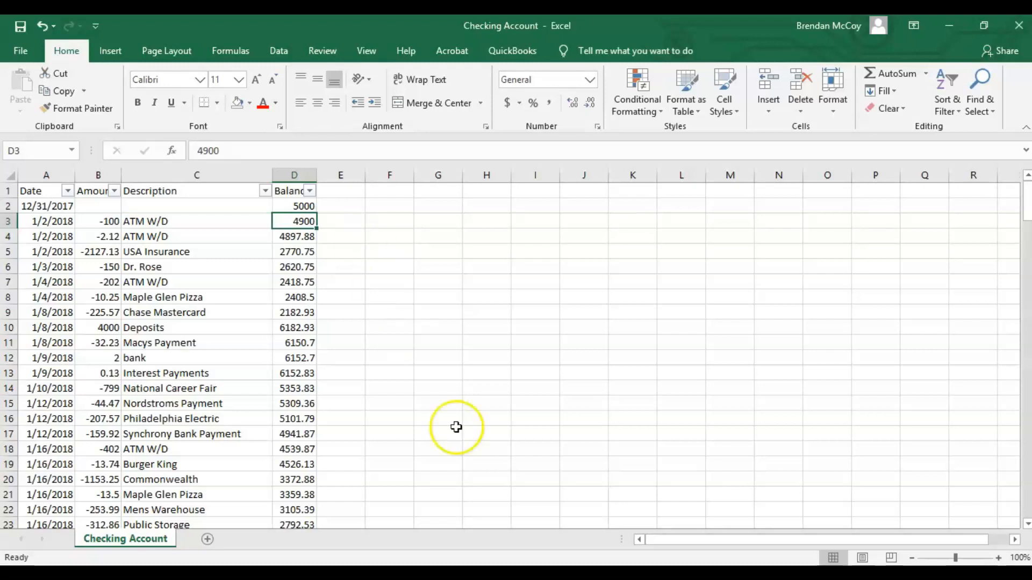
pyautogui.click(506, 573)
# Step: Give Bank Checking Account a 5000 opening balance as of 01/01/2018 and choose Save and New
pyautogui.click(521, 317)
pyautogui.write('5000')
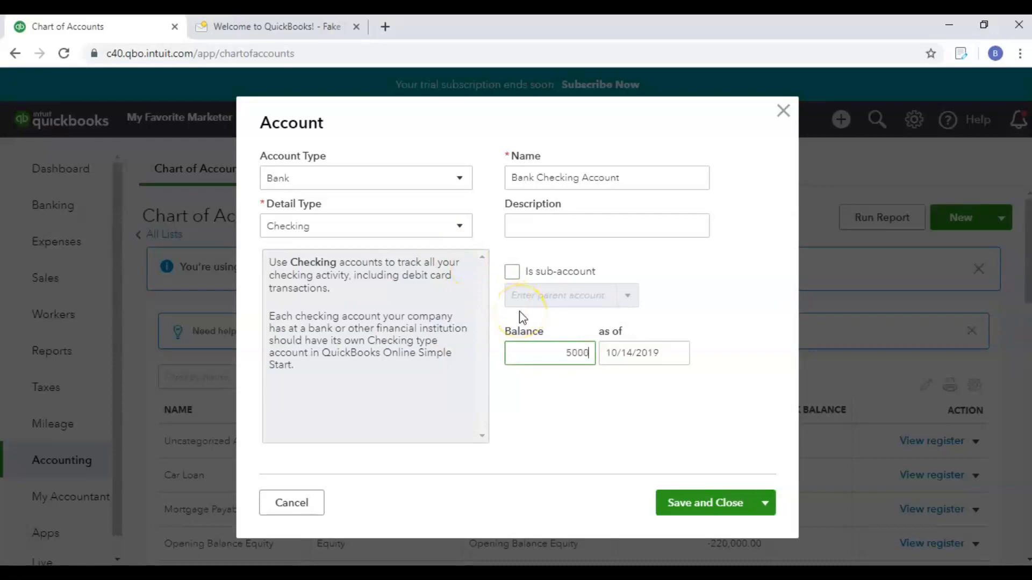
pyautogui.click(667, 352)
pyautogui.click(674, 356)
pyautogui.moveTo(662, 352); pyautogui.dragTo(589, 353)
pyautogui.write('01/01/2018')
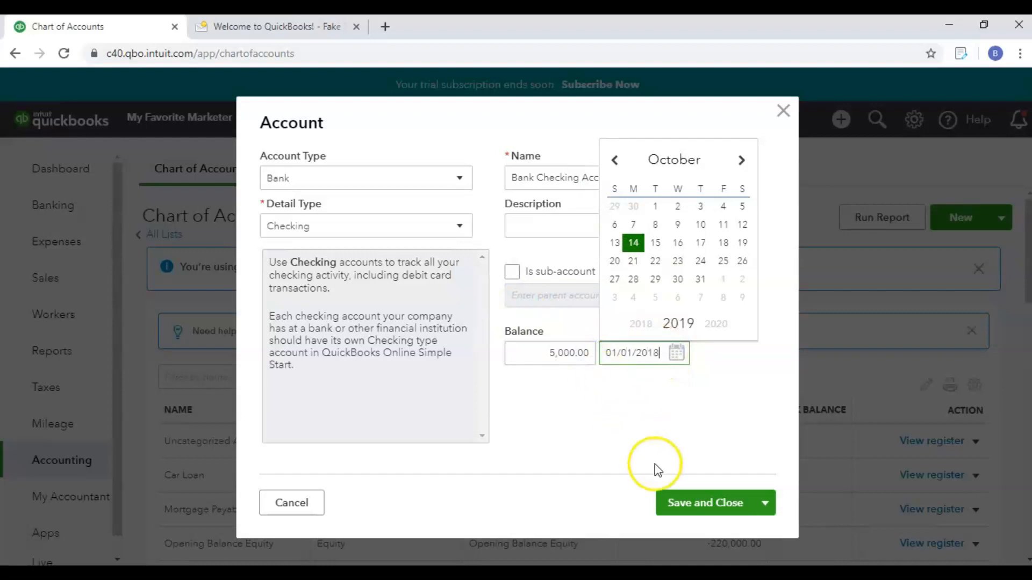
pyautogui.click(761, 503)
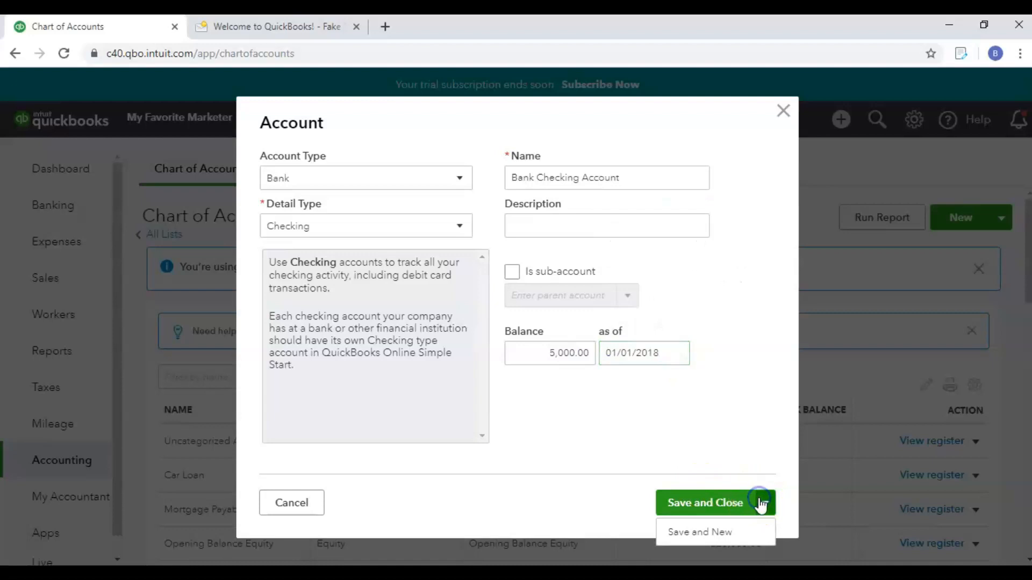
pyautogui.click(712, 531)
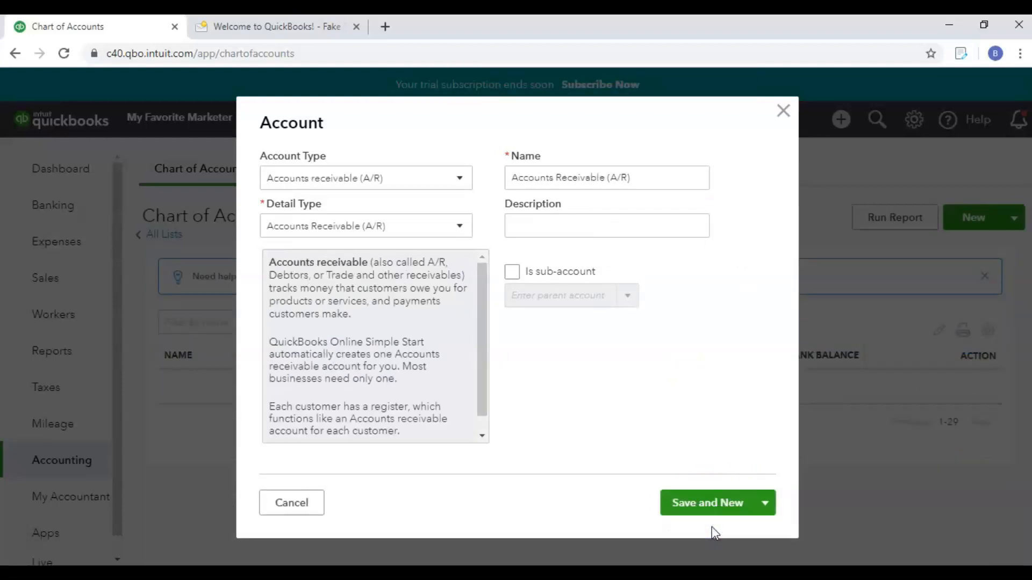
# Step: Make the new account a Credit Card account named 'American Express Credit Card'
pyautogui.click(458, 179)
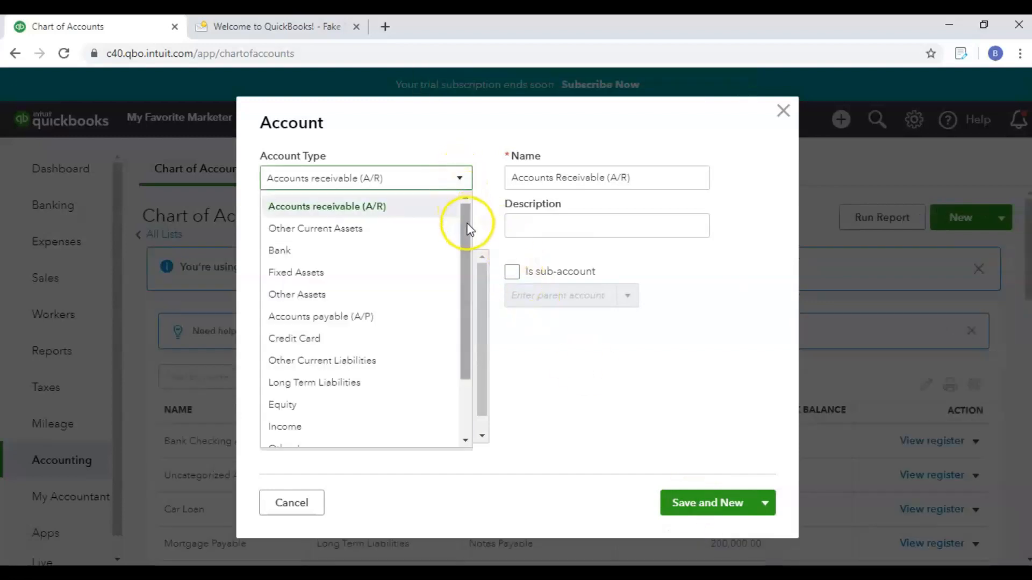
pyautogui.moveTo(466, 225); pyautogui.dragTo(461, 246)
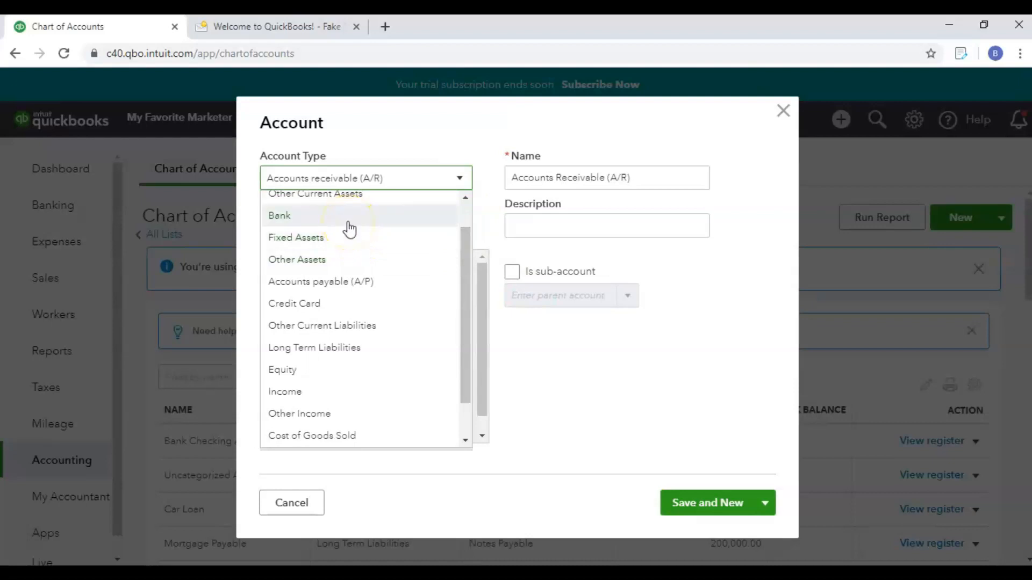
pyautogui.click(334, 303)
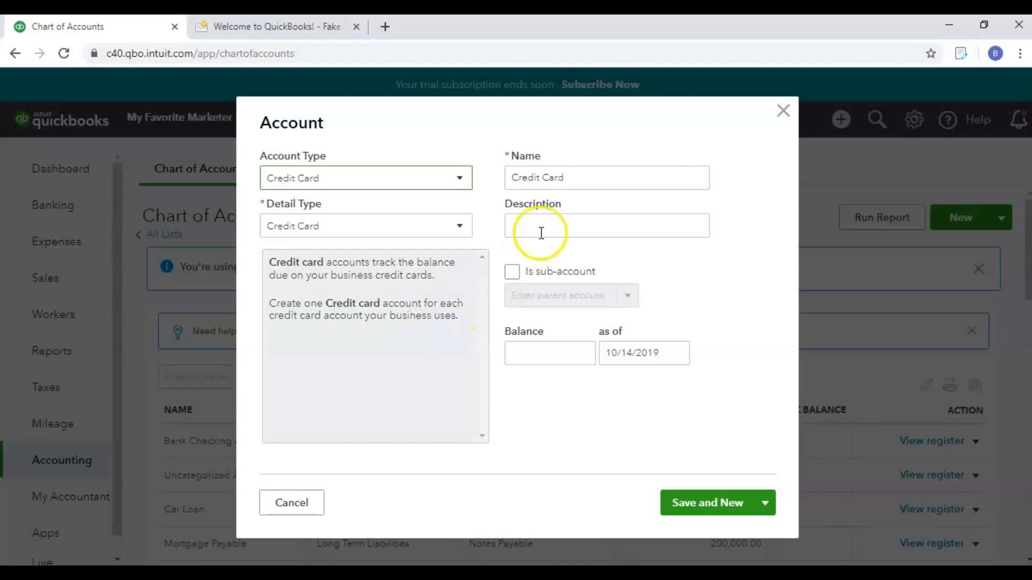
pyautogui.moveTo(573, 178); pyautogui.dragTo(505, 172)
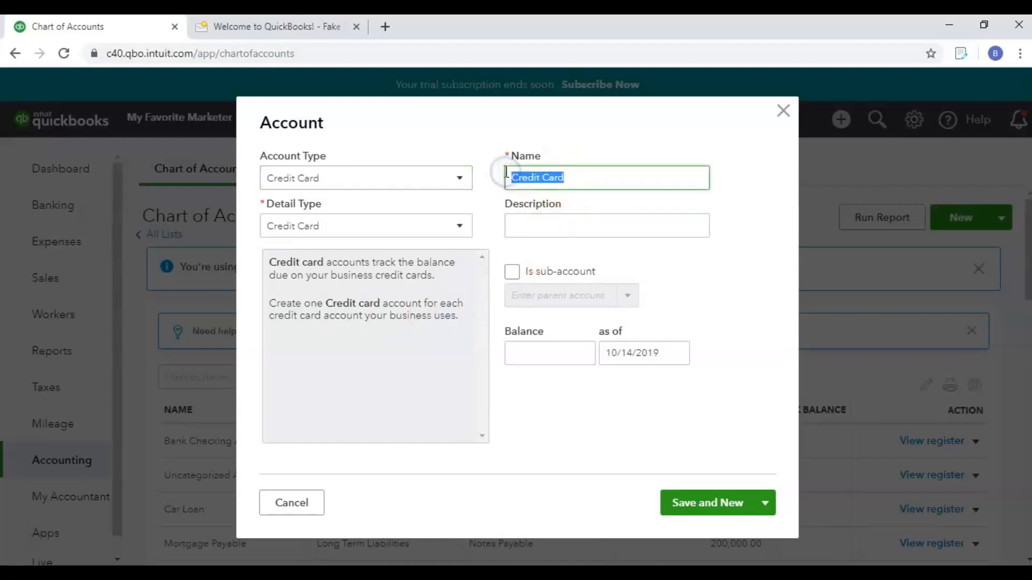
pyautogui.write('American Expr')
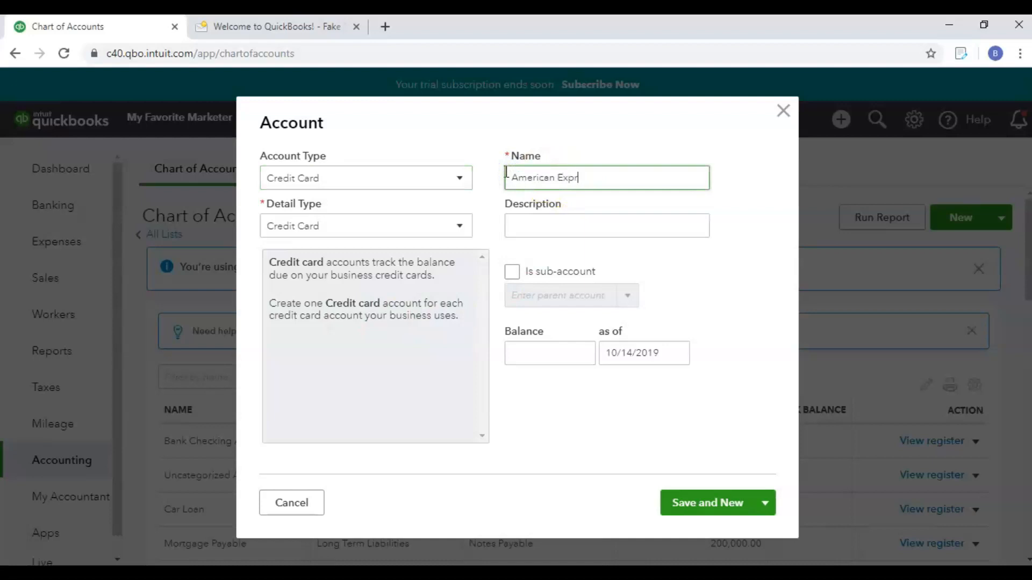
pyautogui.write('ess Credit Card')
# Step: Set the card's opening balance date to 01/01/2018, then bring up the Credit Card workbook
pyautogui.click(543, 355)
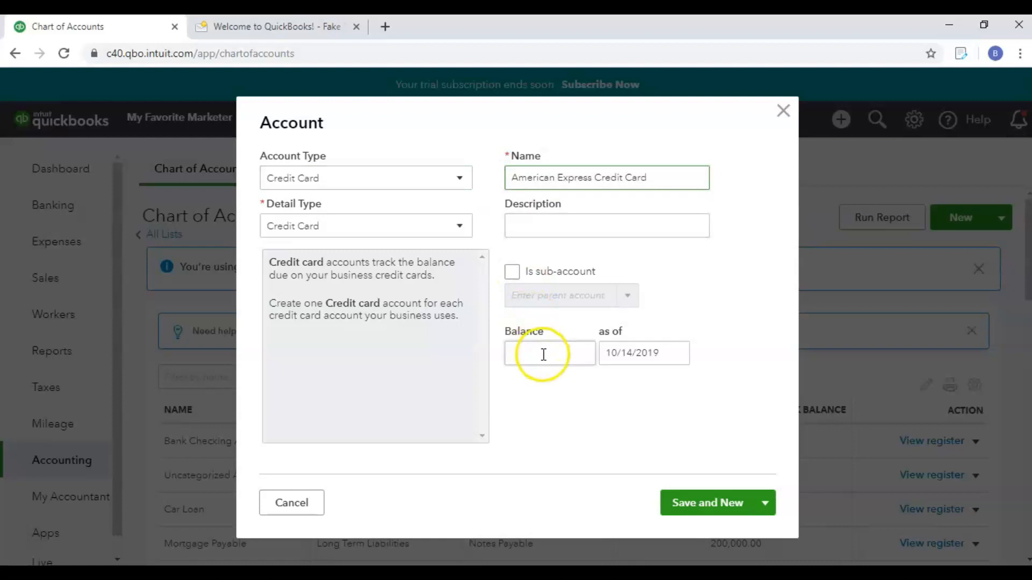
pyautogui.click(674, 355)
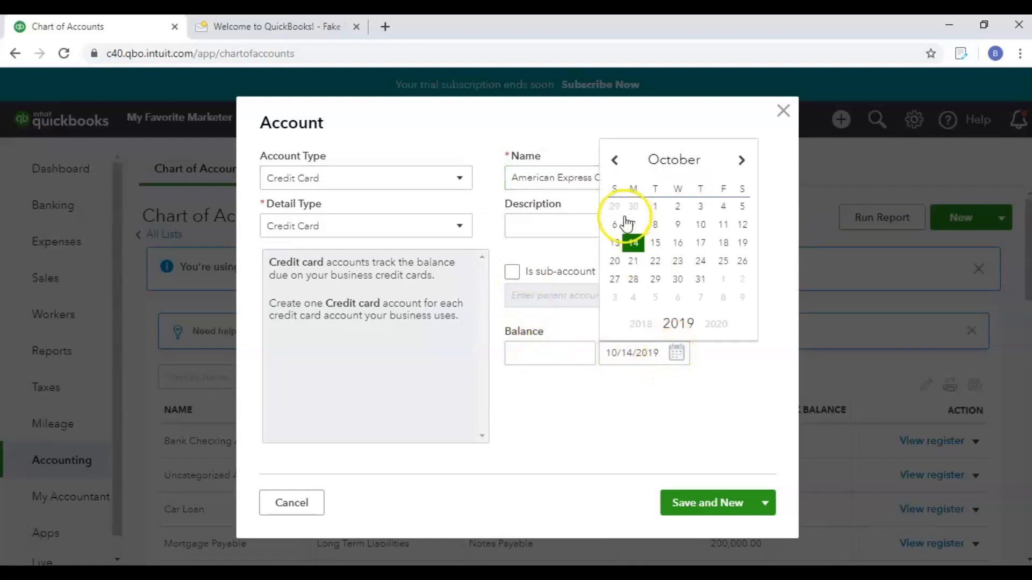
pyautogui.moveTo(663, 354); pyautogui.dragTo(599, 353)
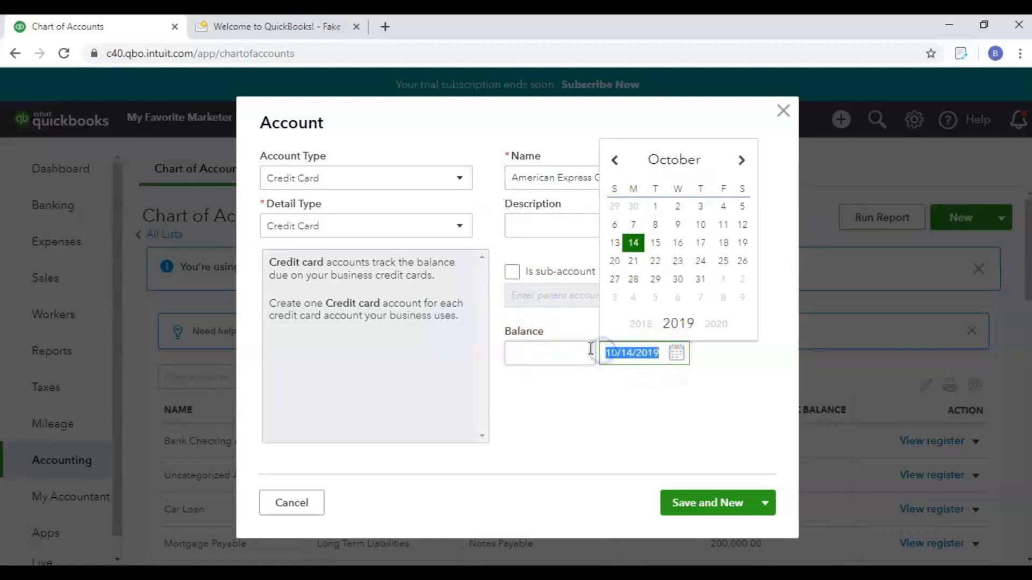
pyautogui.write('01/01/2018')
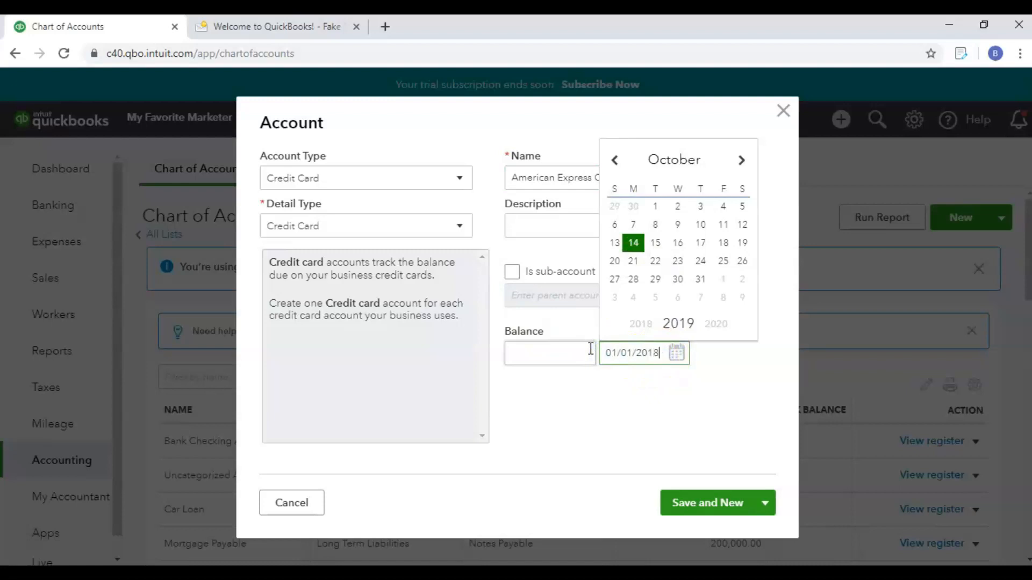
pyautogui.click(557, 353)
pyautogui.click(558, 353)
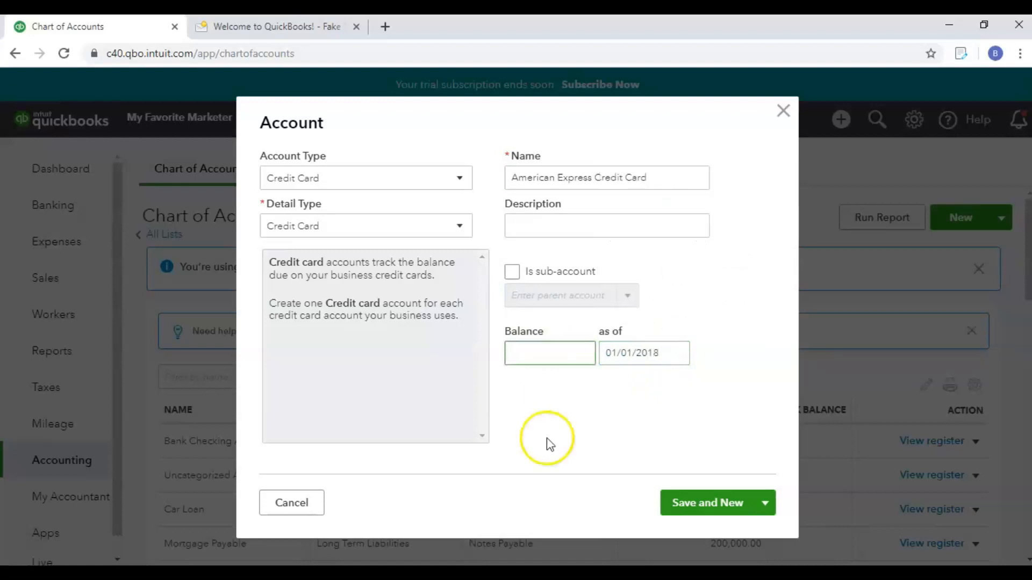
pyautogui.click(628, 543)
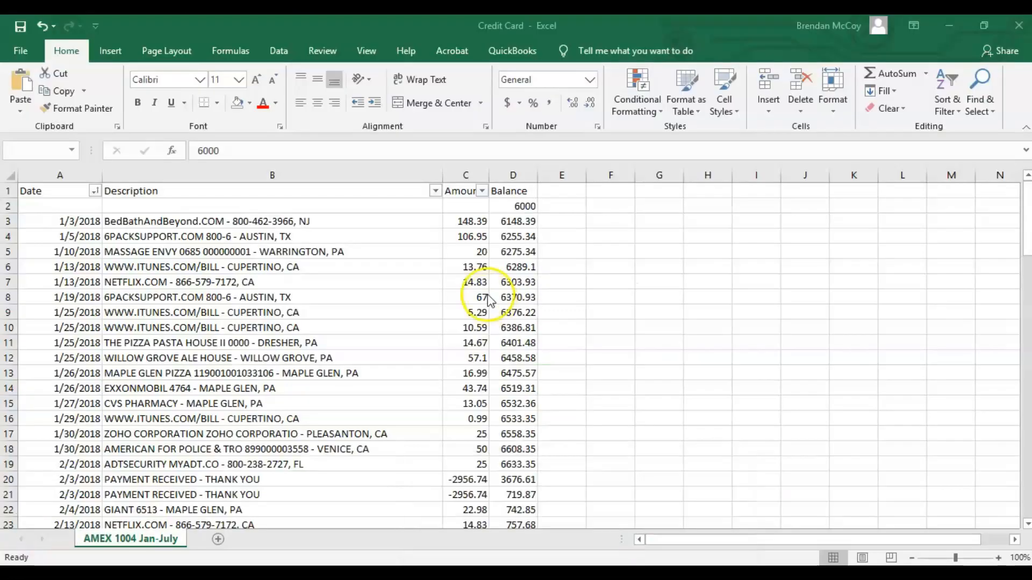
# Step: Date the 6000 opening-balance row 12/31/2017 in cell A2
pyautogui.click(519, 204)
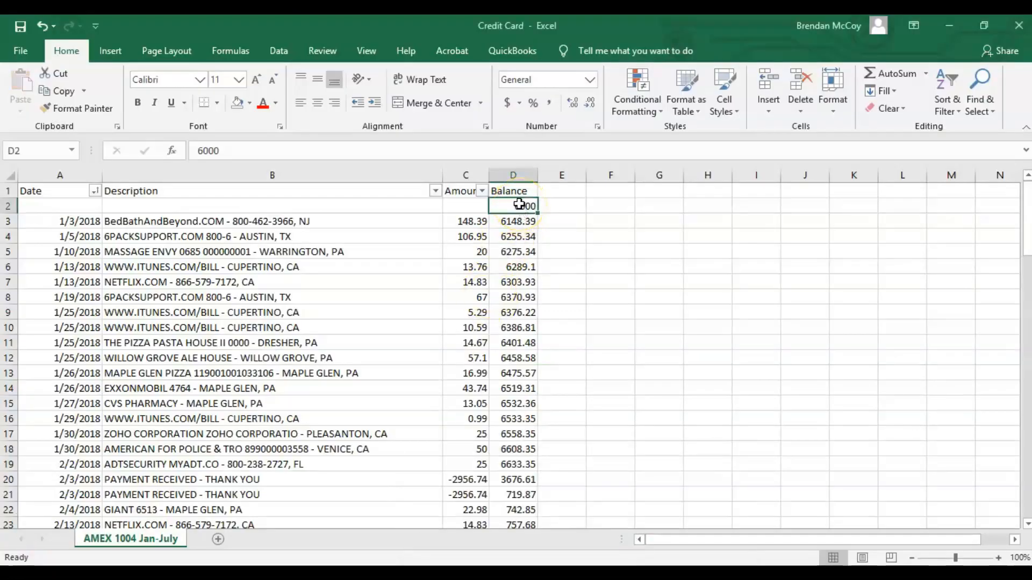
pyautogui.press('Left')
pyautogui.press('Left')
pyautogui.press('Left')
pyautogui.write('12/31/2017')
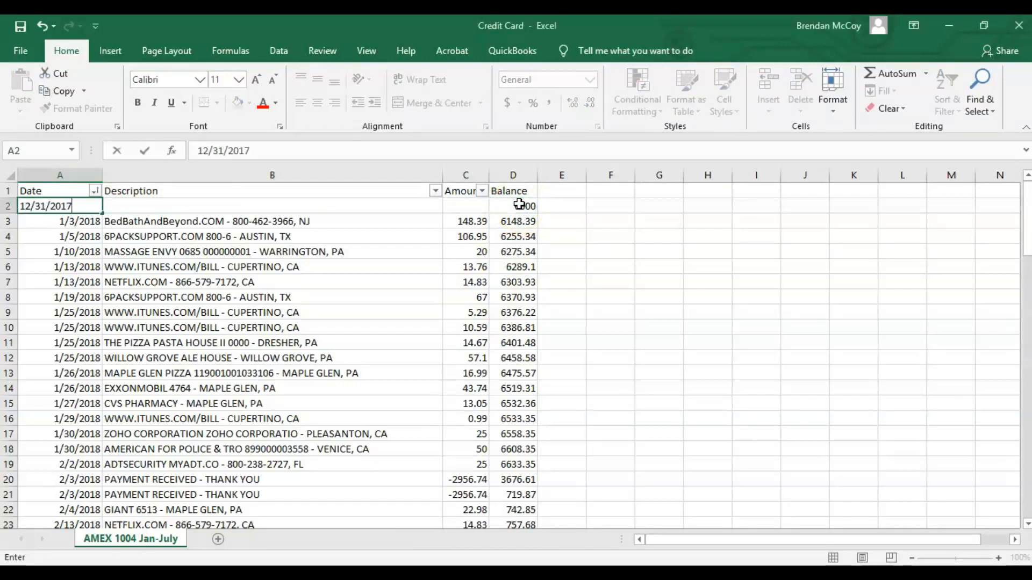
pyautogui.press('Return')
# Step: Check the first 148.39 charge against the 6148.39 running balance, then return to the QuickBooks balance field
pyautogui.click(530, 219)
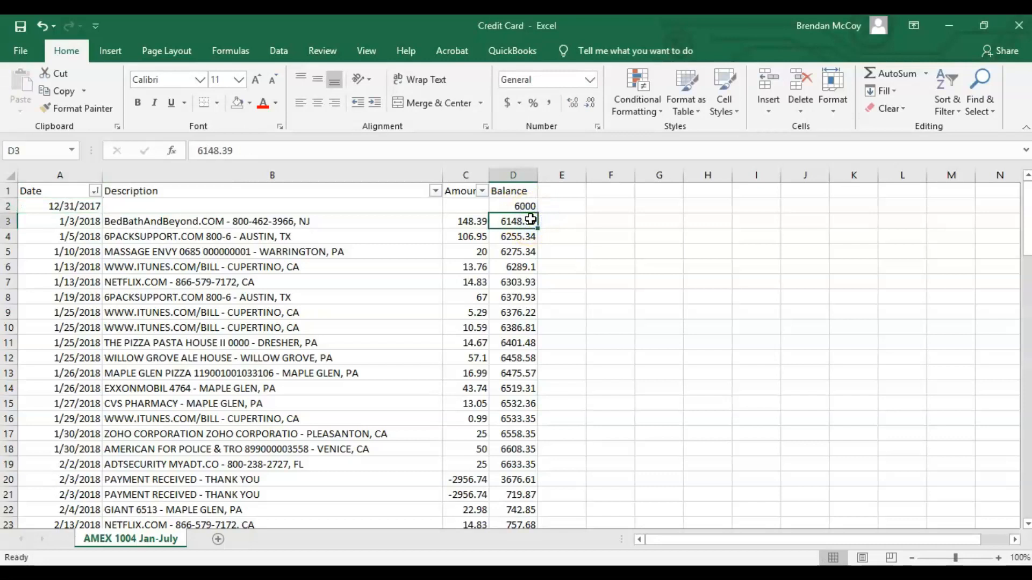
pyautogui.click(559, 221)
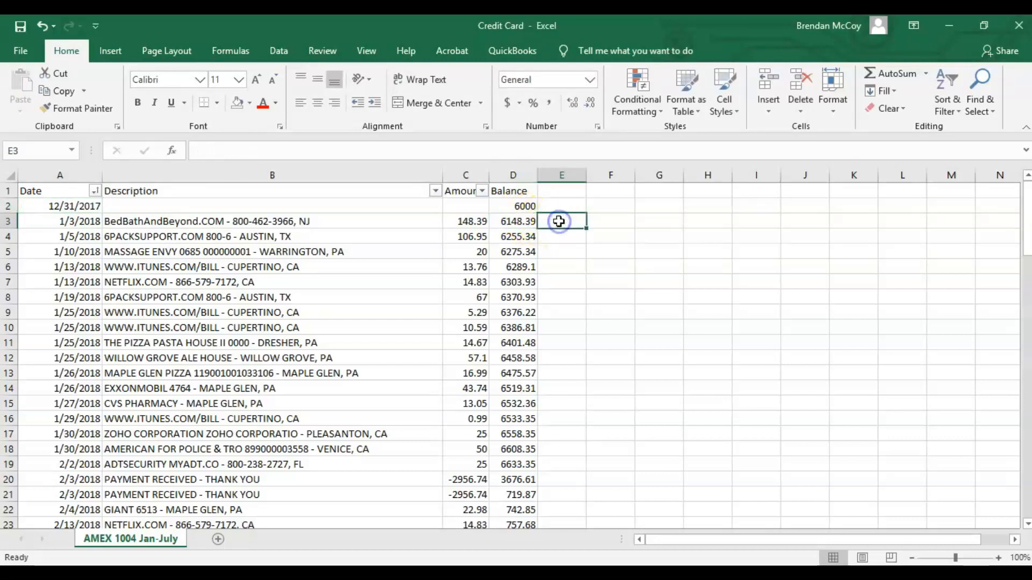
pyautogui.press('Up')
pyautogui.press('Left')
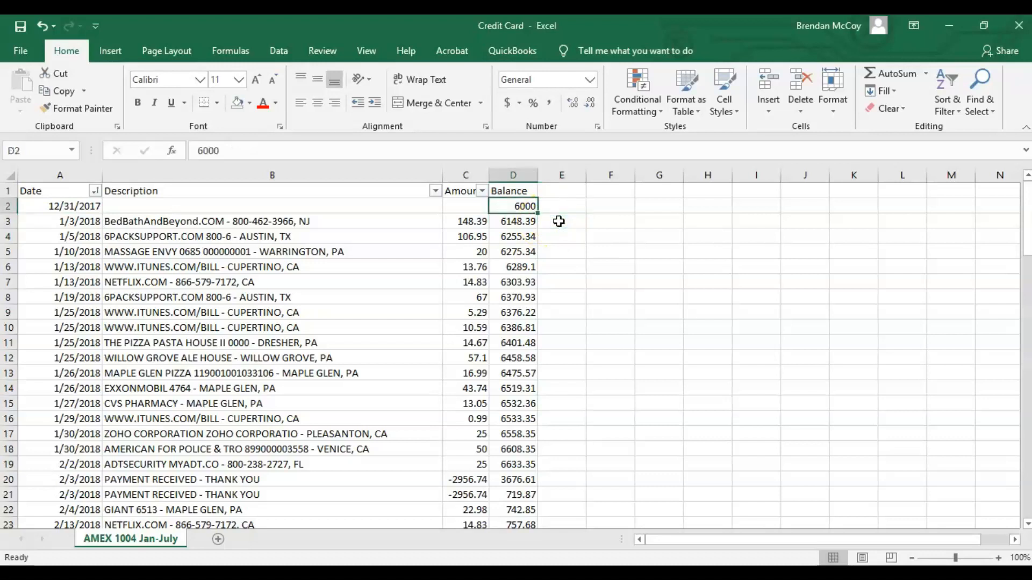
pyautogui.press('Down')
pyautogui.press('Left')
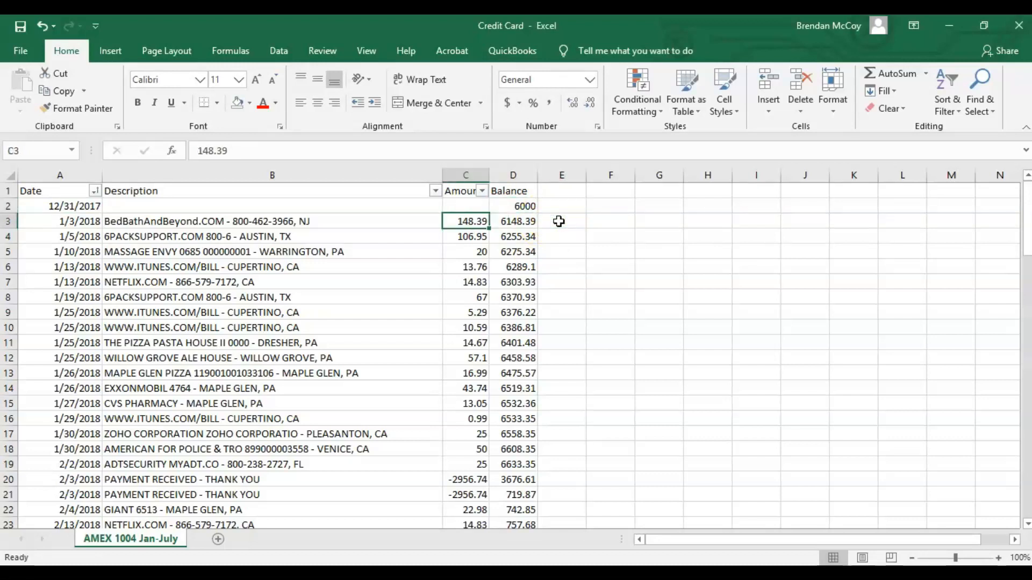
pyautogui.press('Left')
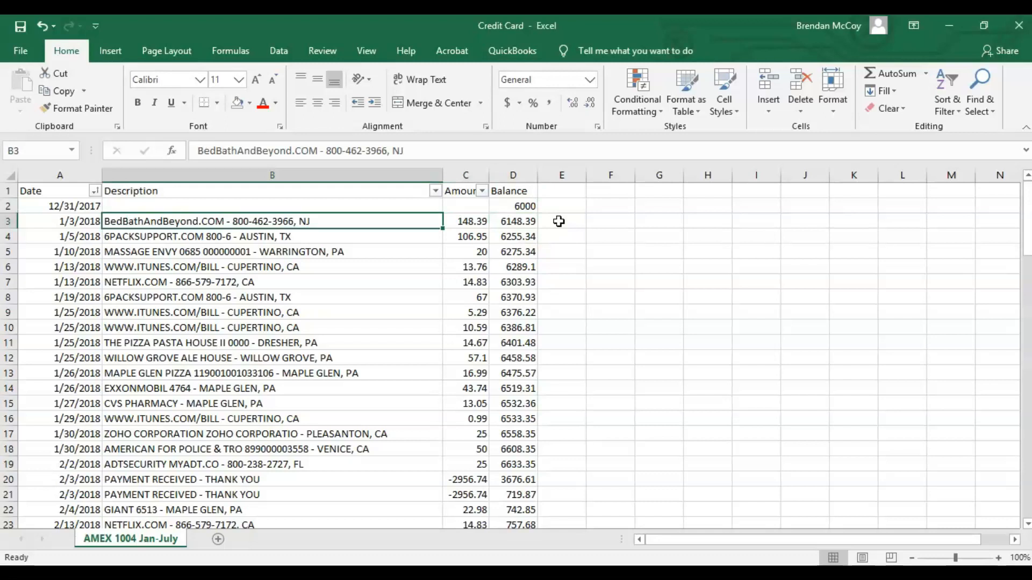
pyautogui.press('Right')
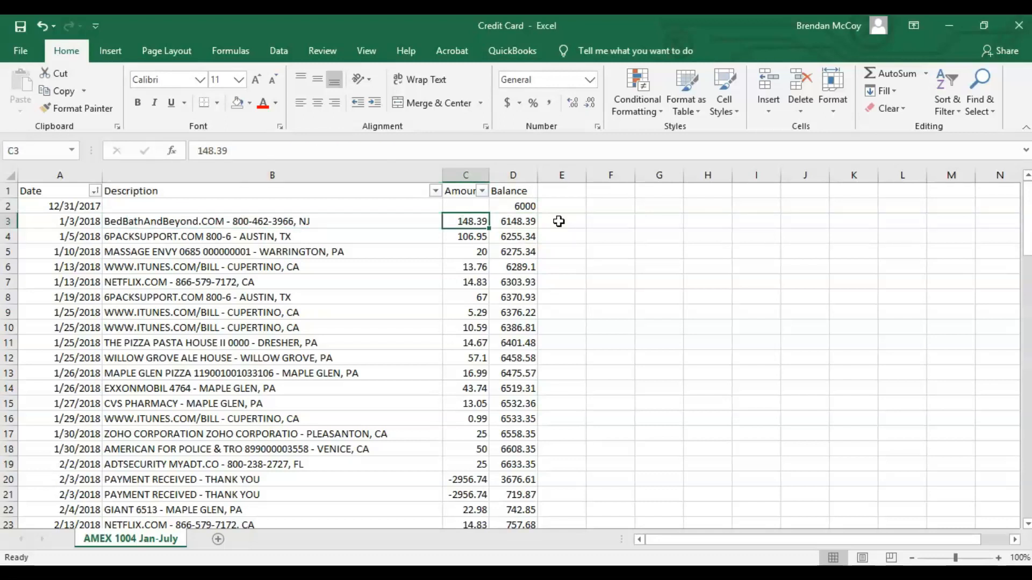
pyautogui.press('Right')
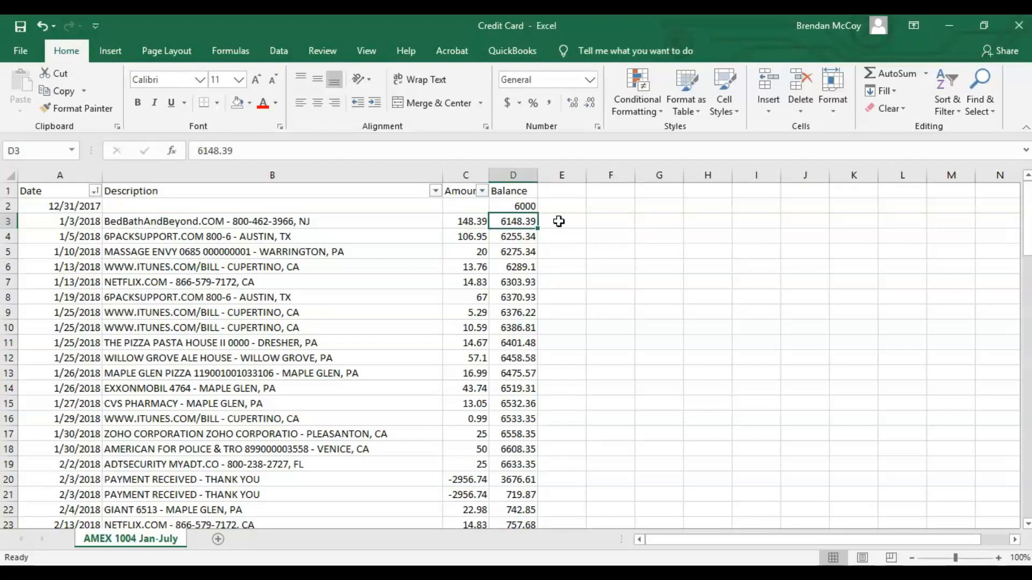
pyautogui.click(470, 219)
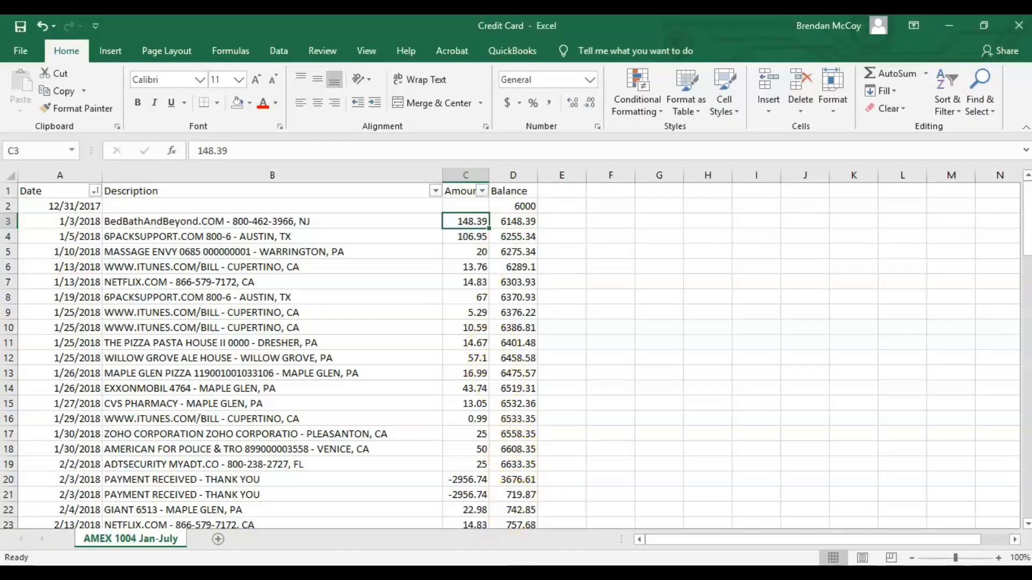
pyautogui.click(376, 573)
pyautogui.click(516, 359)
# Step: Save the American Express credit card account with a 6,000.00 opening balance, then go to Reports
pyautogui.write('6000')
pyautogui.click(607, 384)
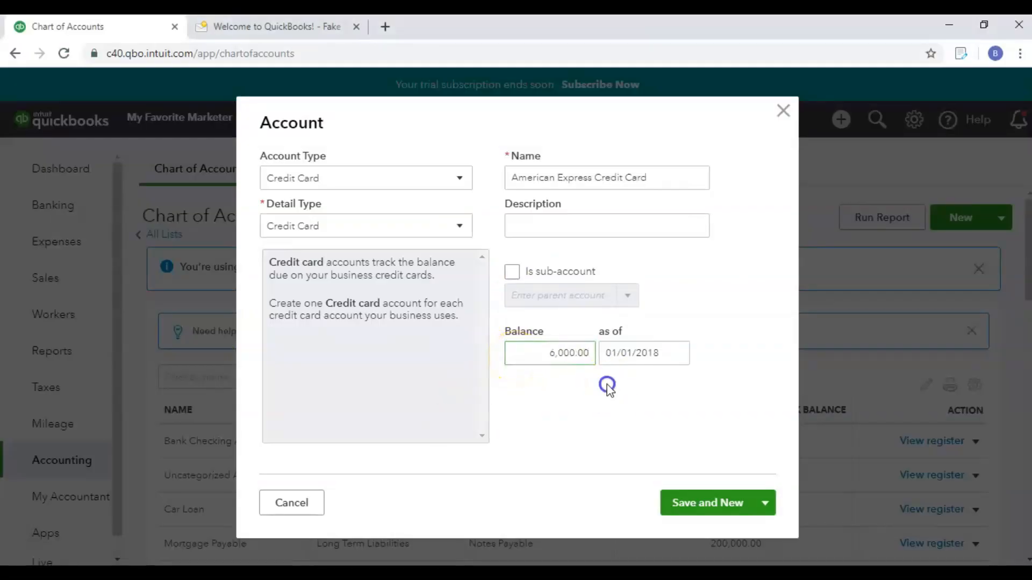
pyautogui.click(672, 459)
pyautogui.click(764, 502)
pyautogui.click(735, 533)
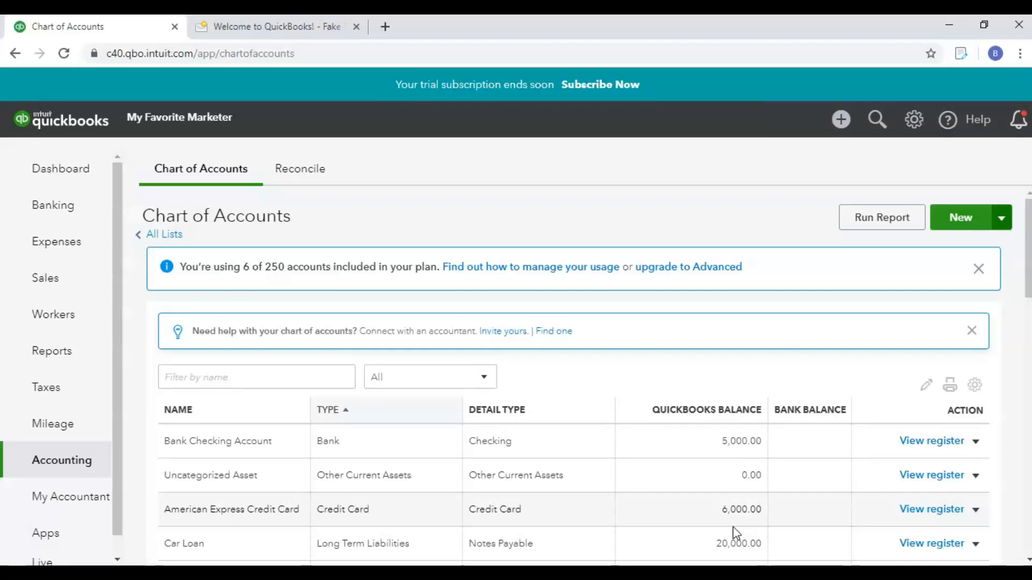
pyautogui.click(43, 364)
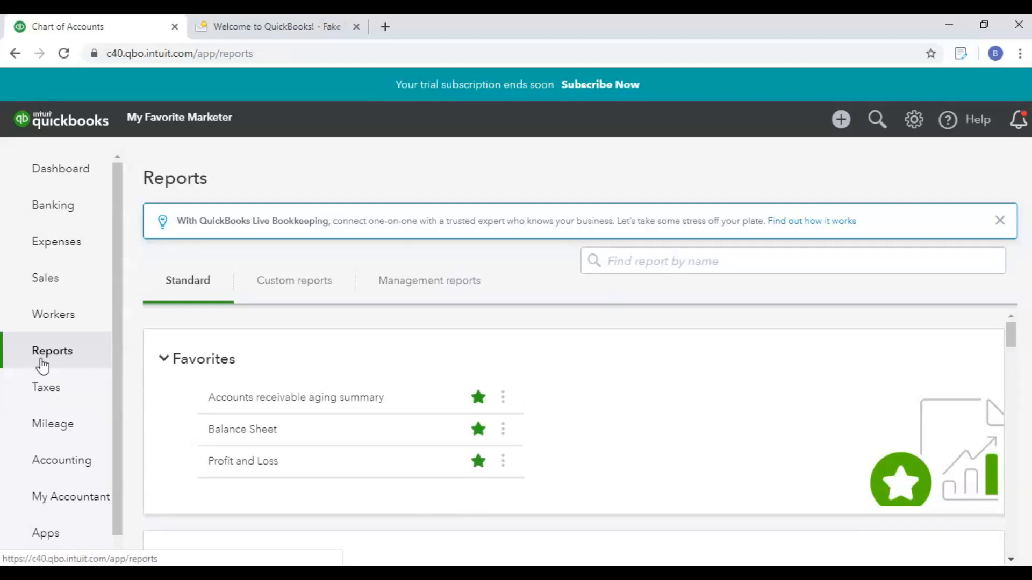
# Step: Open the Balance Sheet and review American Express 6,000.00, Car Loan 20,000.00 and Mortgage Payable 200,000.00
pyautogui.click(222, 432)
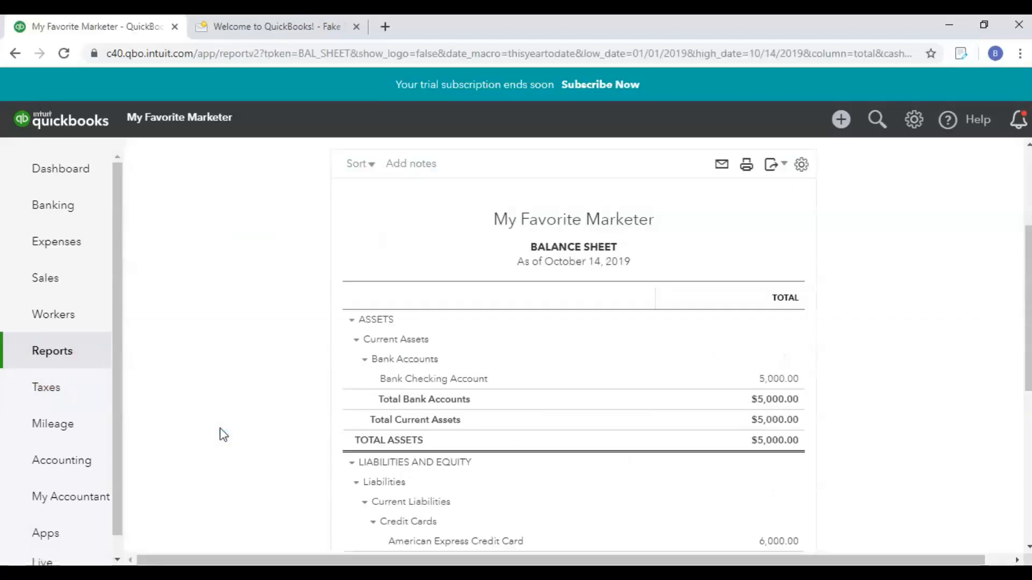
pyautogui.scroll(-2, 220, 428)
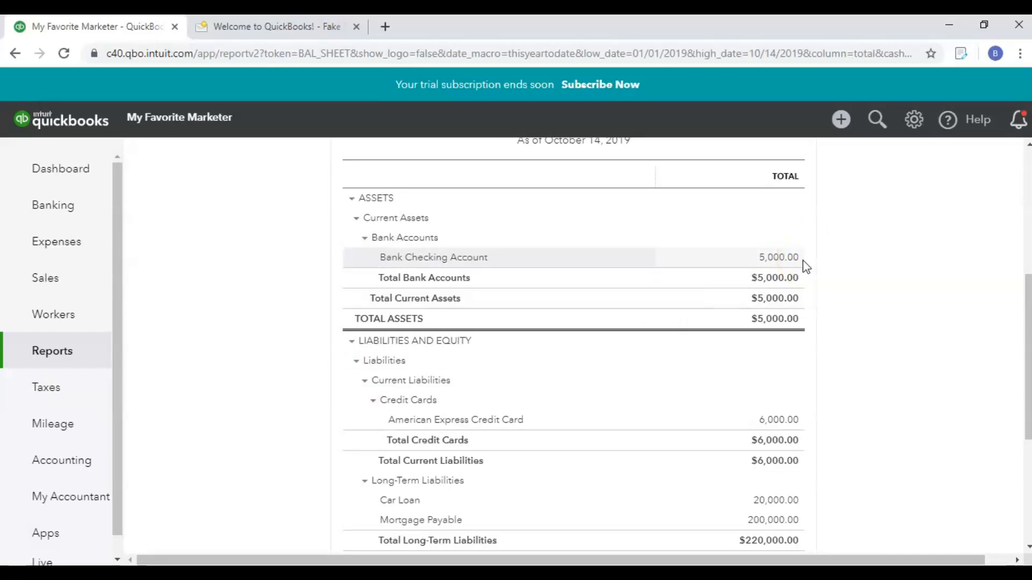
pyautogui.scroll(-2, 806, 267)
pyautogui.click(780, 301)
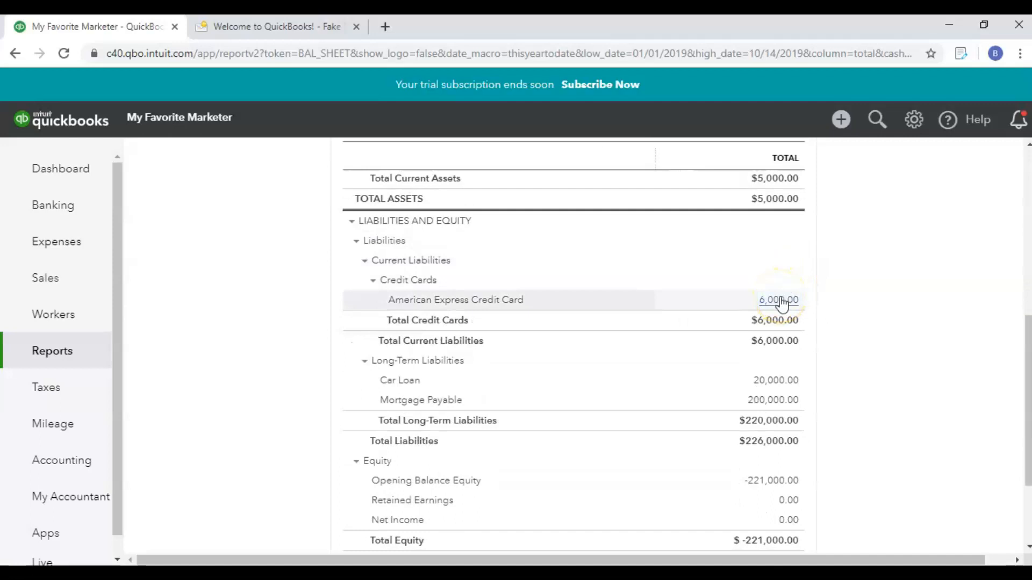
pyautogui.click(772, 382)
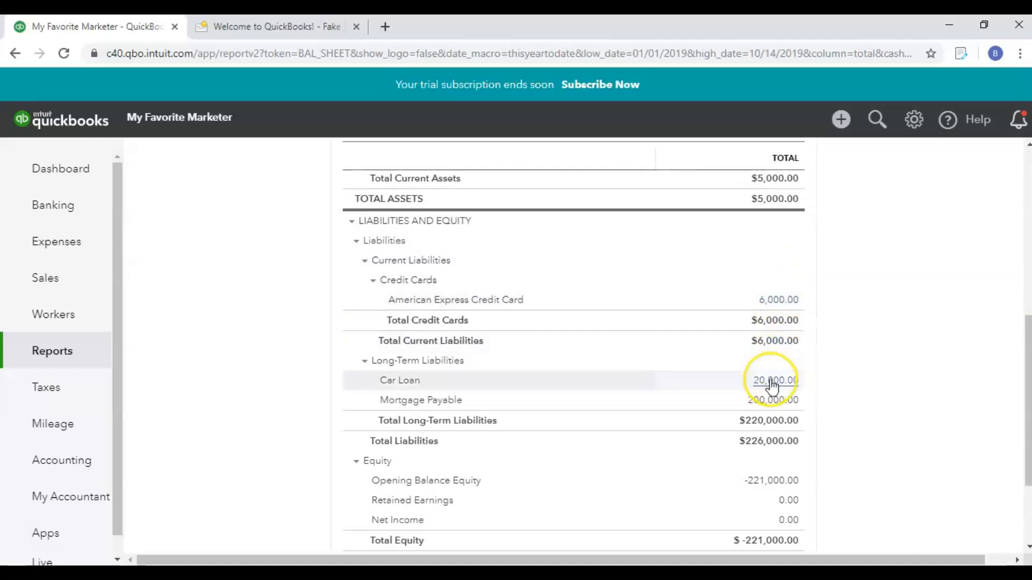
pyautogui.click(771, 402)
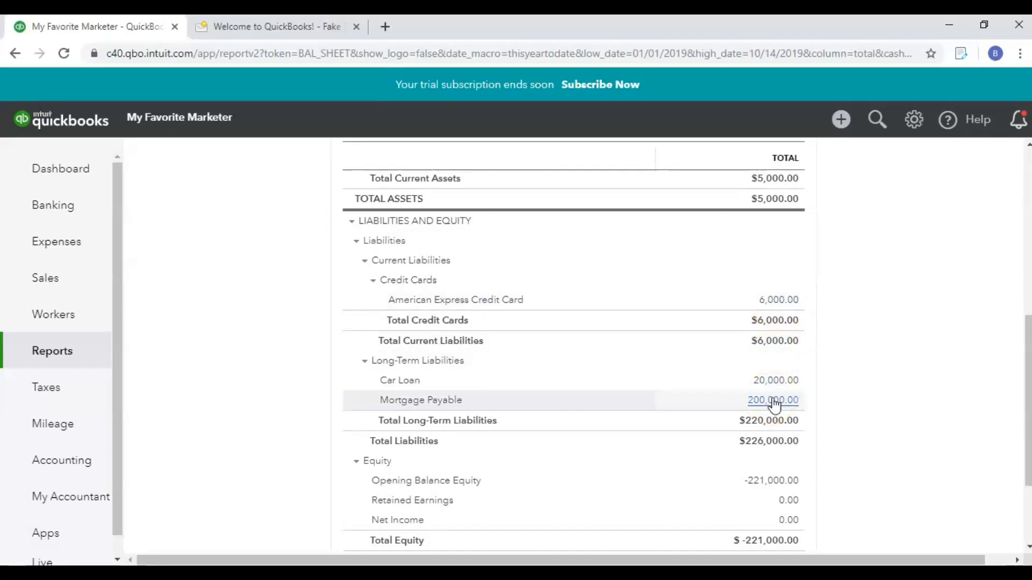
pyautogui.click(857, 417)
# Step: Review the $5,000.00 Total Assets on the Balance Sheet
pyautogui.scroll(-1, 859, 422)
pyautogui.scroll(-1, 862, 423)
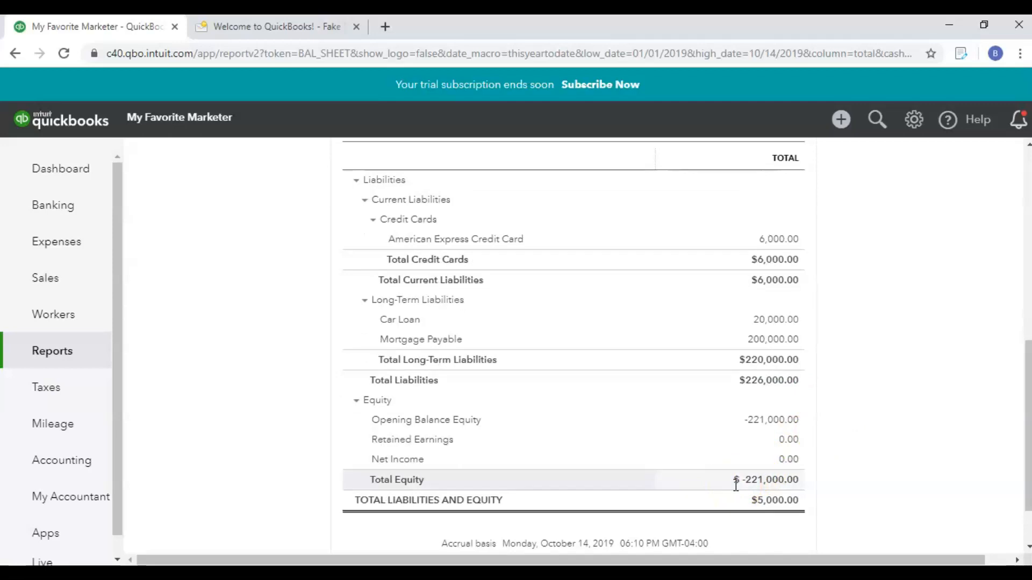
pyautogui.scroll(4, 735, 484)
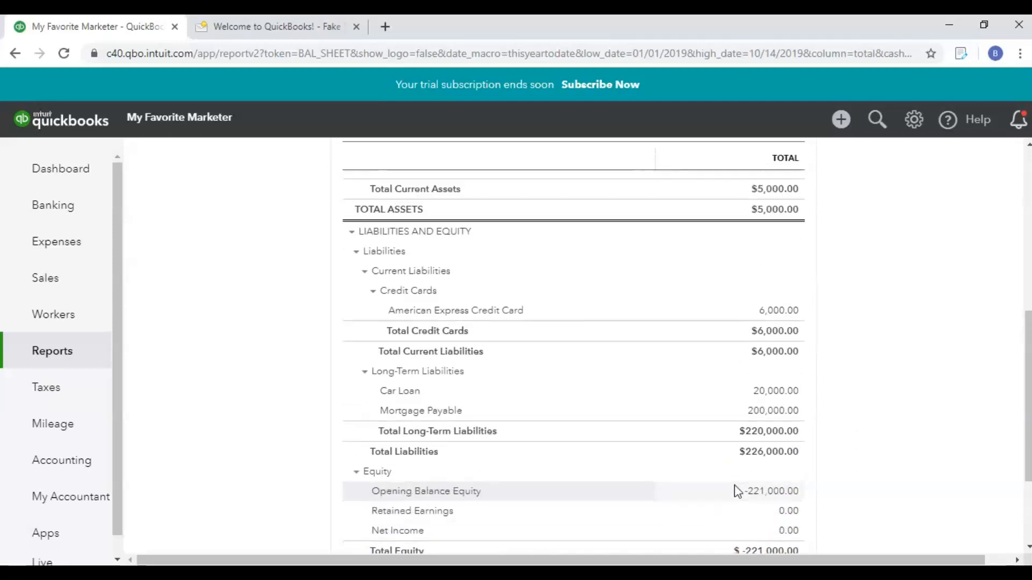
pyautogui.click(703, 269)
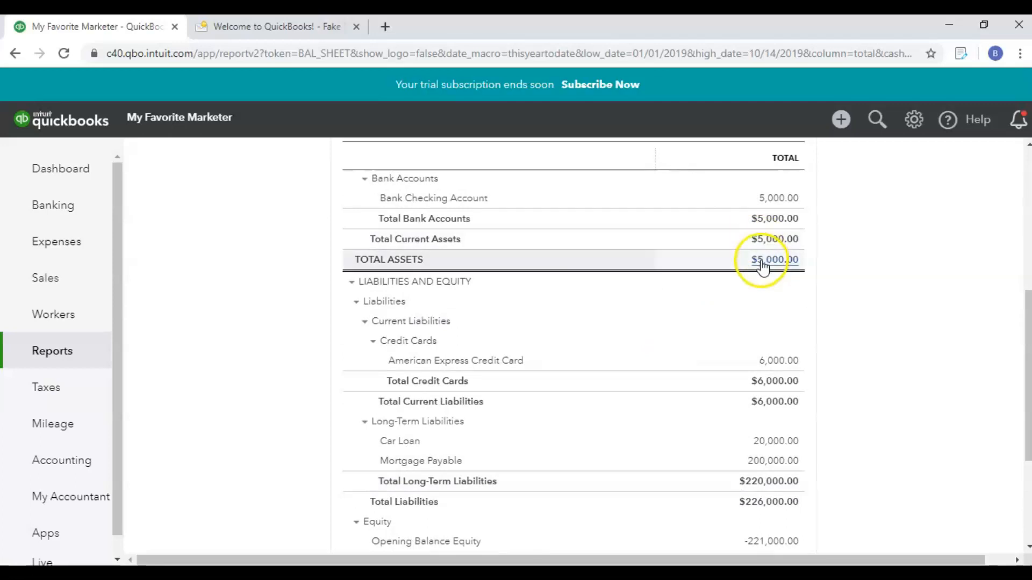
pyautogui.click(849, 502)
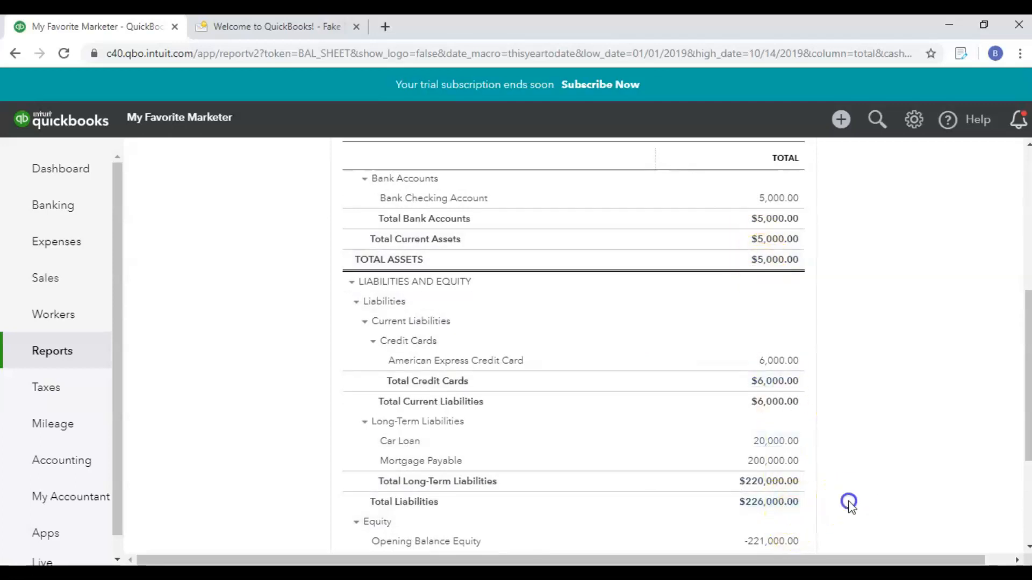
pyautogui.scroll(-5, 849, 503)
# Step: Check the -221,000.00 Total Equity, then switch to the Checking Account Excel workbook
pyautogui.click(772, 462)
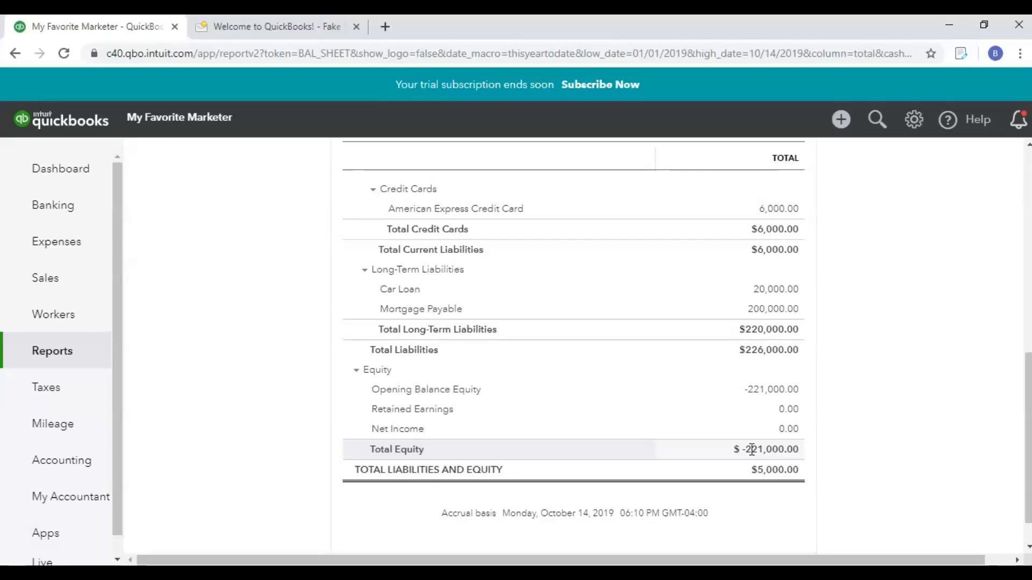
pyautogui.scroll(4, 751, 449)
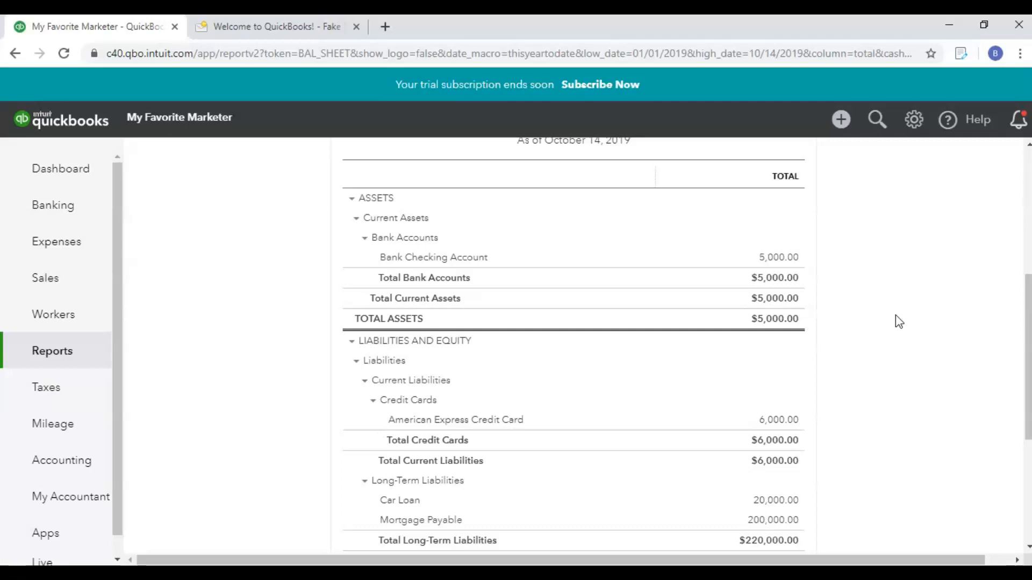
pyautogui.click(43, 531)
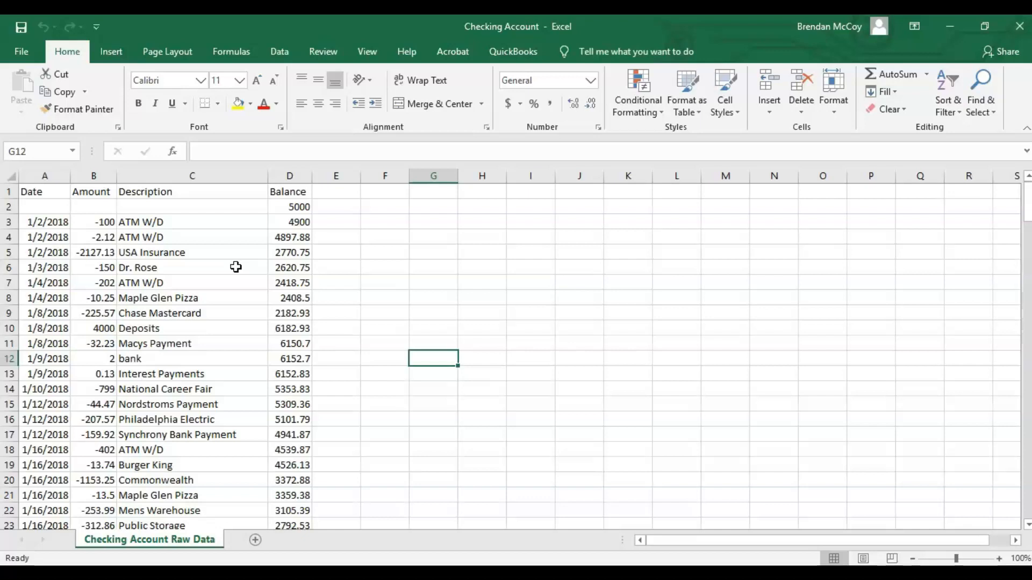
# Step: Copy the Checking Account Raw Data sheet to the end of the workbook
pyautogui.rightClick(176, 548)
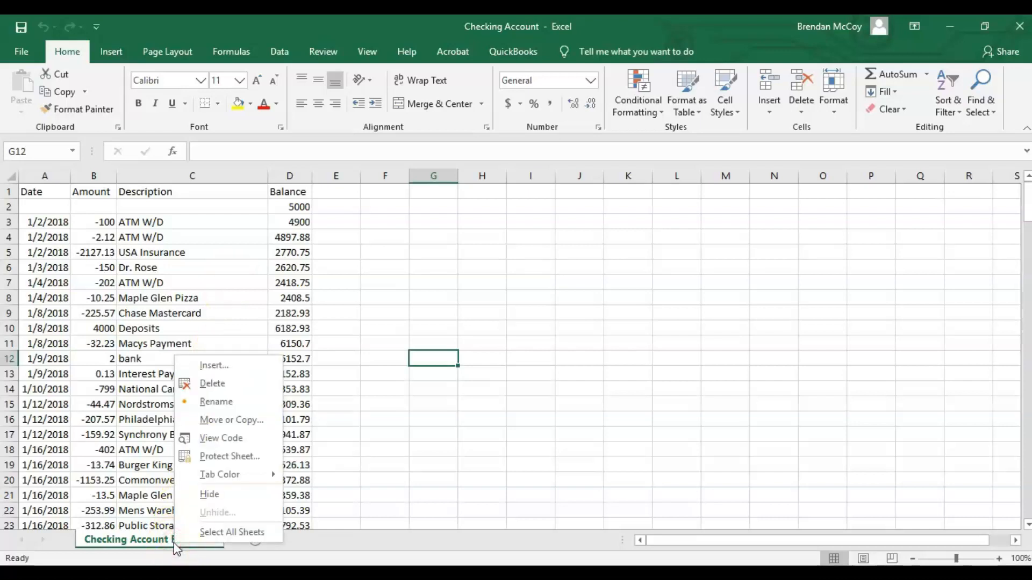
pyautogui.click(215, 425)
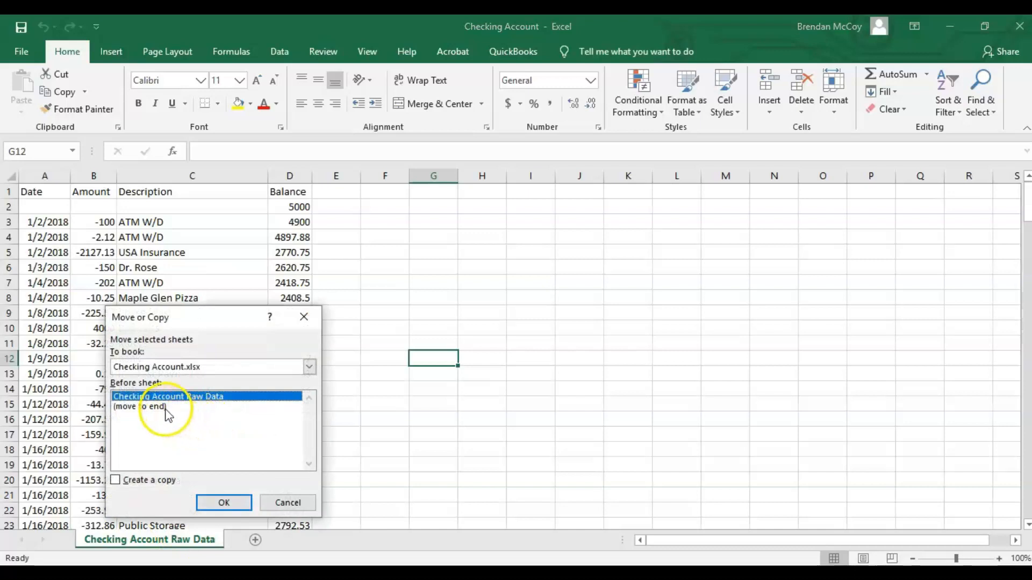
pyautogui.click(164, 408)
pyautogui.click(117, 480)
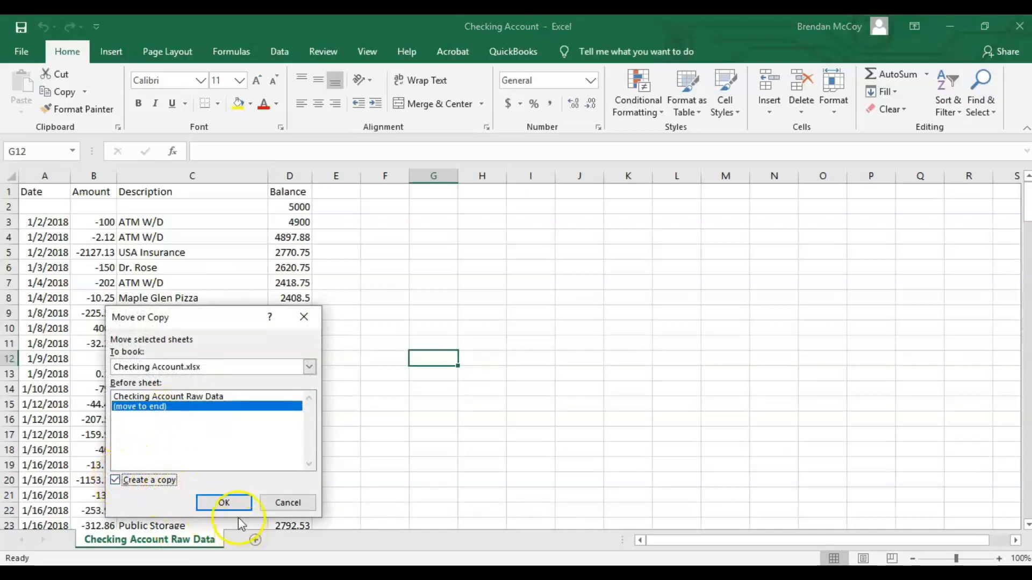
pyautogui.click(234, 504)
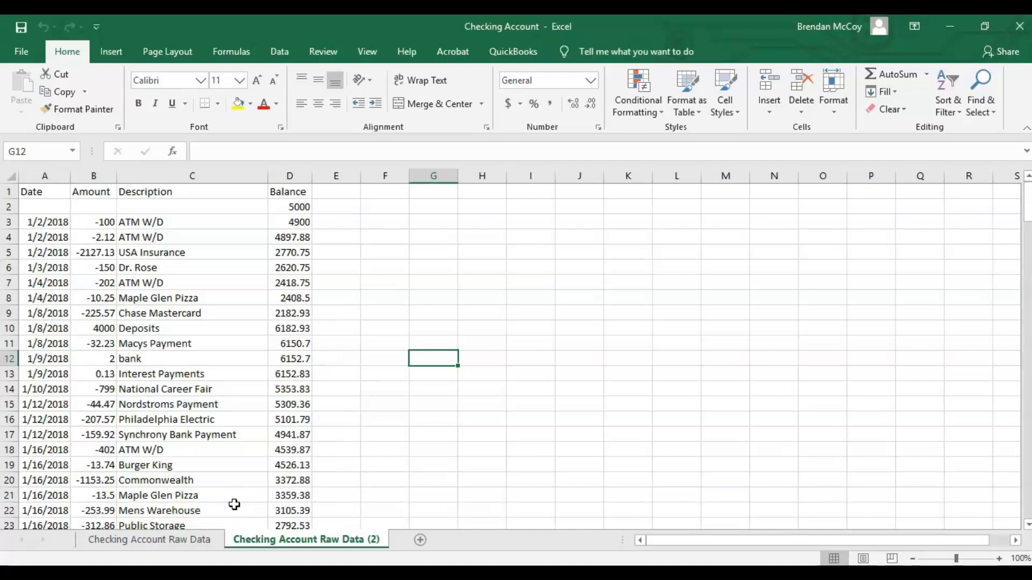
# Step: Rename the copied sheet to 'Checking Account Import'
pyautogui.click(207, 540)
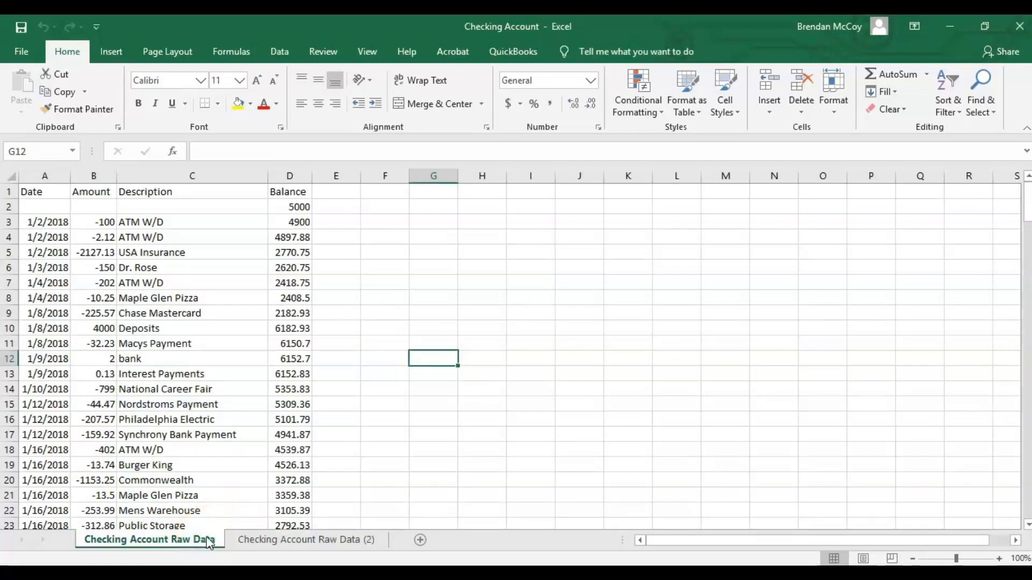
pyautogui.click(253, 540)
pyautogui.click(280, 542)
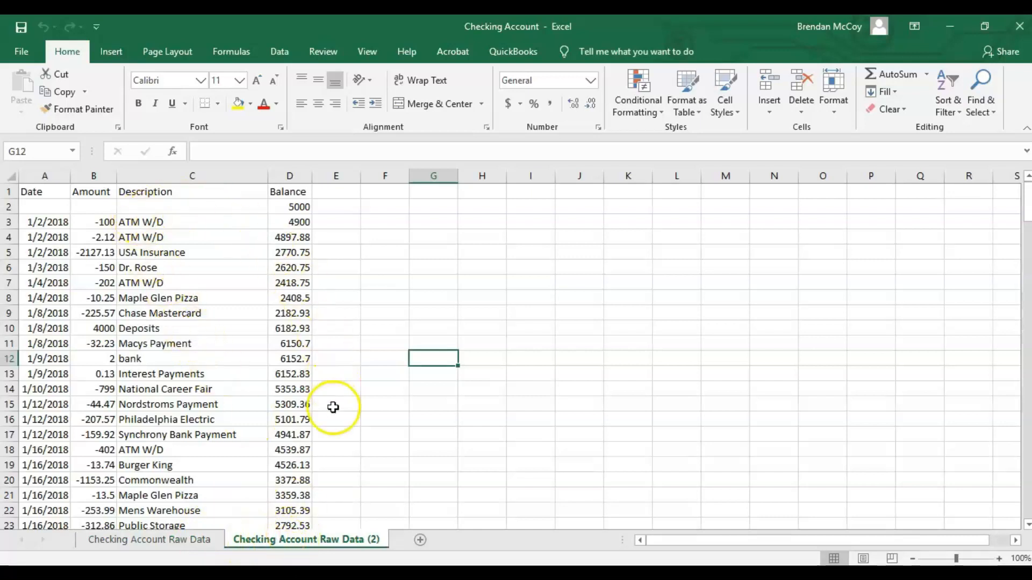
pyautogui.doubleClick(337, 540)
pyautogui.write('Checking')
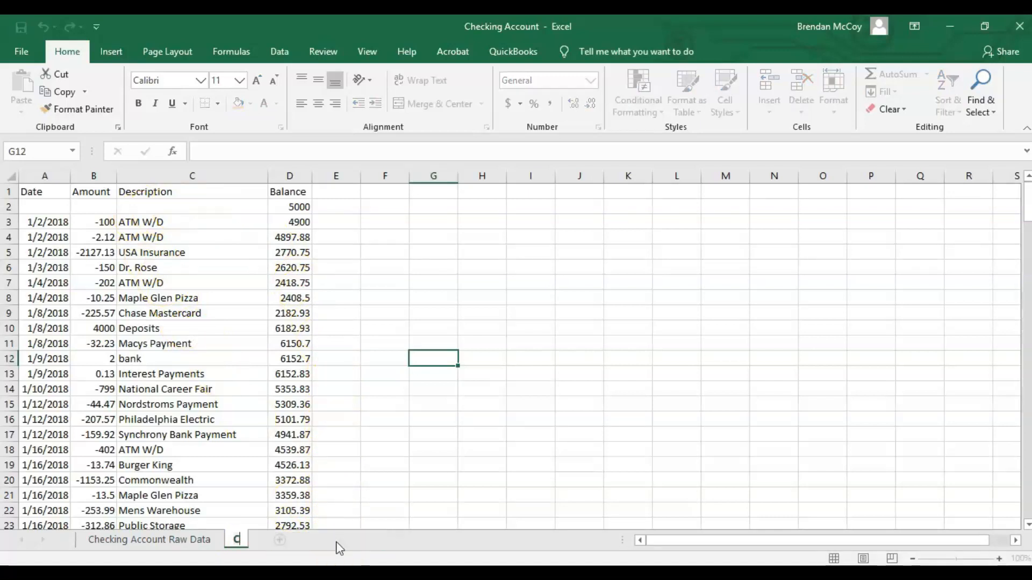
pyautogui.write(' Account Import')
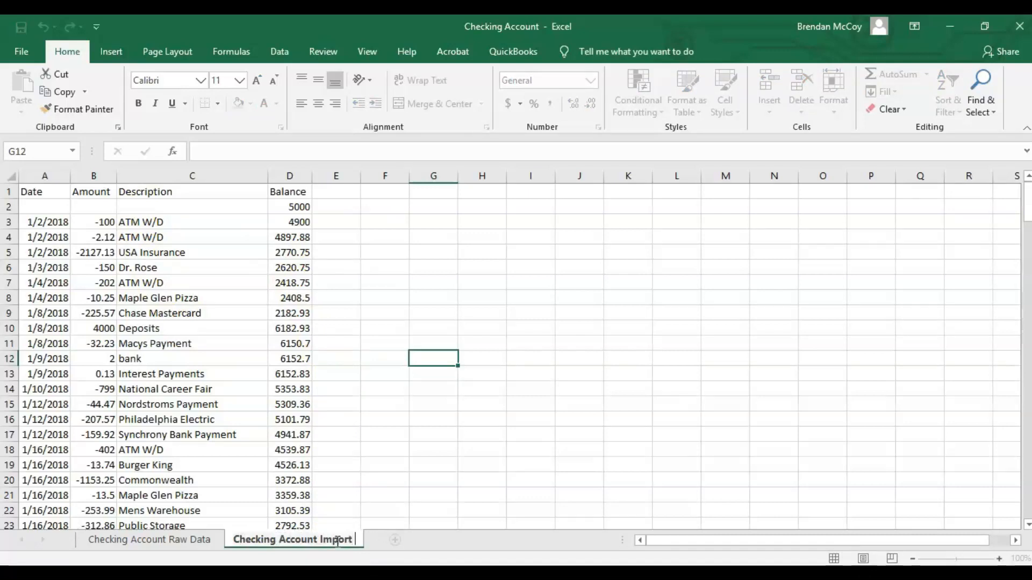
pyautogui.press('BackSpace')
pyautogui.press('Return')
pyautogui.click(352, 344)
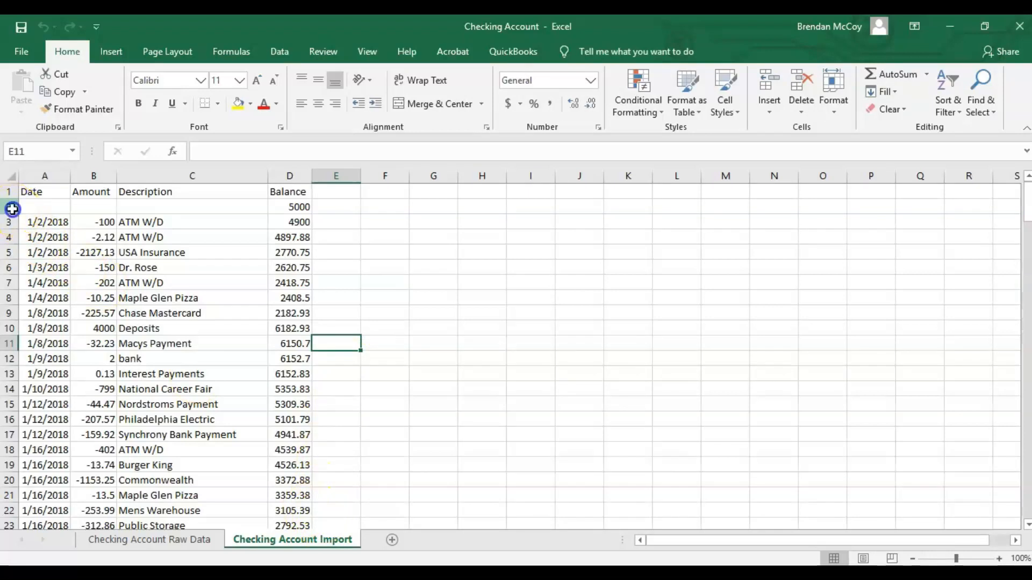
# Step: Delete opening-balance row 2, leaving transactions directly under the Date, Amount, Description and Balance headers
pyautogui.click(10, 207)
pyautogui.rightClick(11, 207)
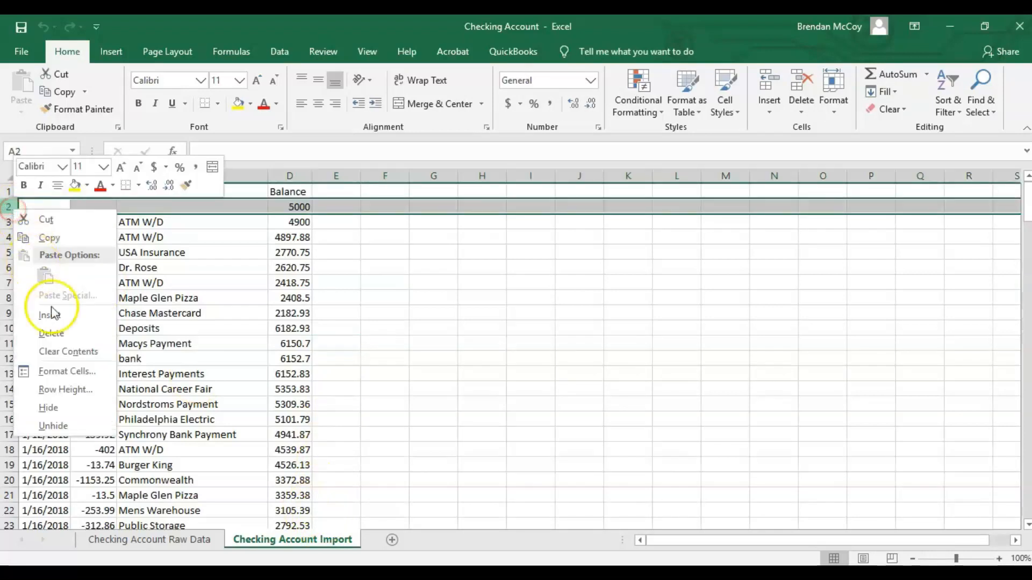
pyautogui.click(57, 333)
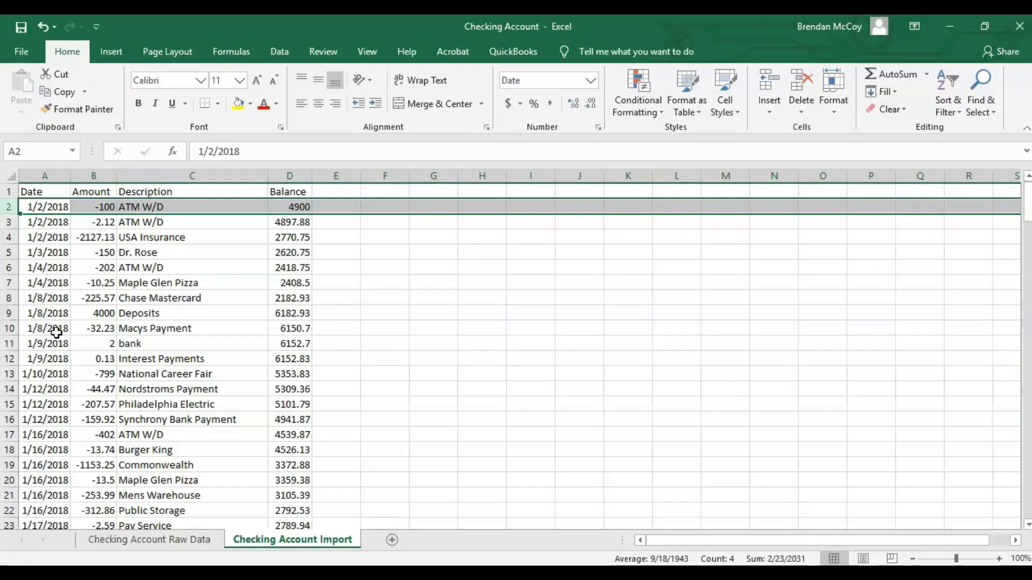
pyautogui.click(53, 314)
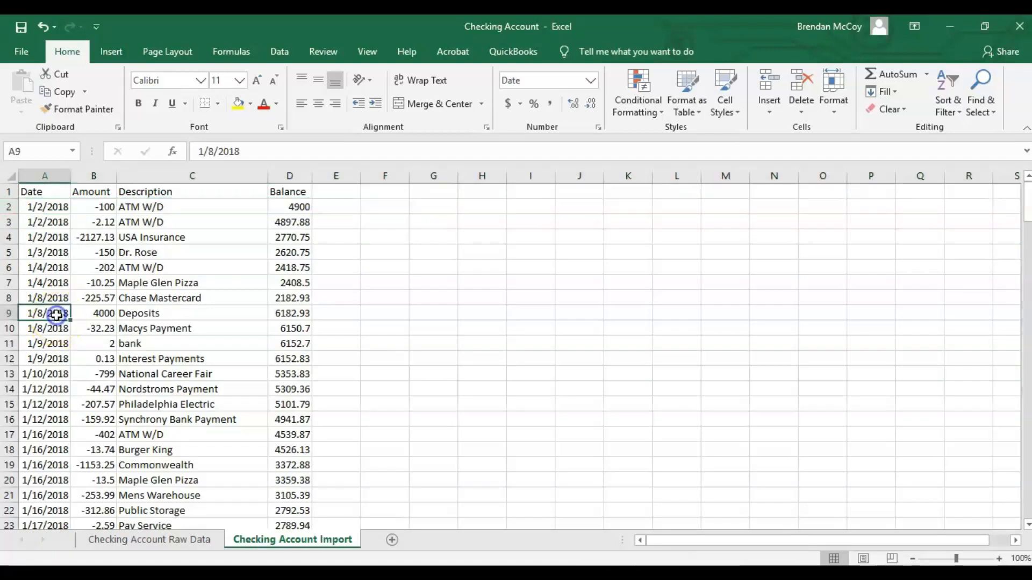
pyautogui.click(41, 193)
pyautogui.click(85, 192)
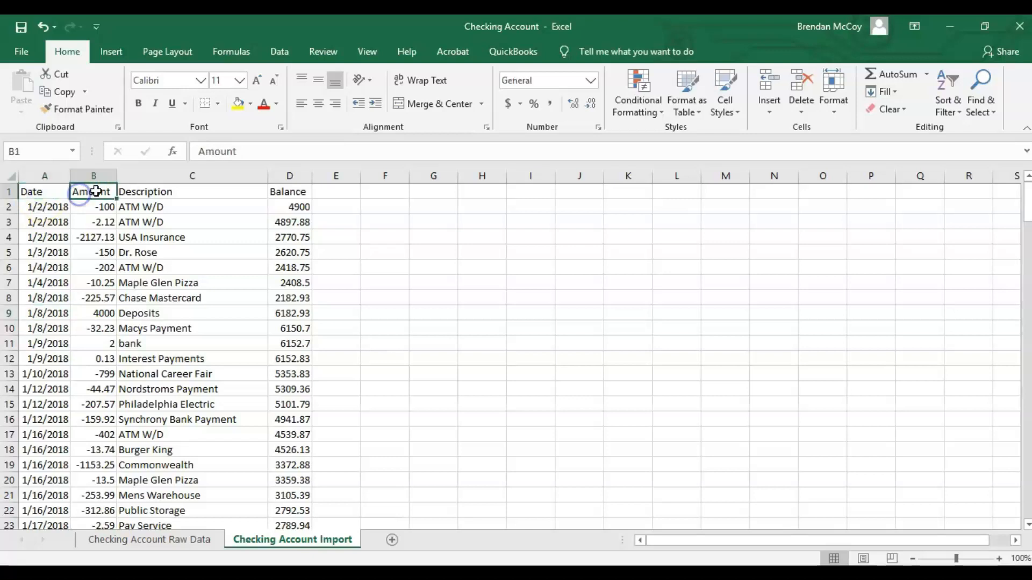
pyautogui.click(131, 190)
pyautogui.click(278, 190)
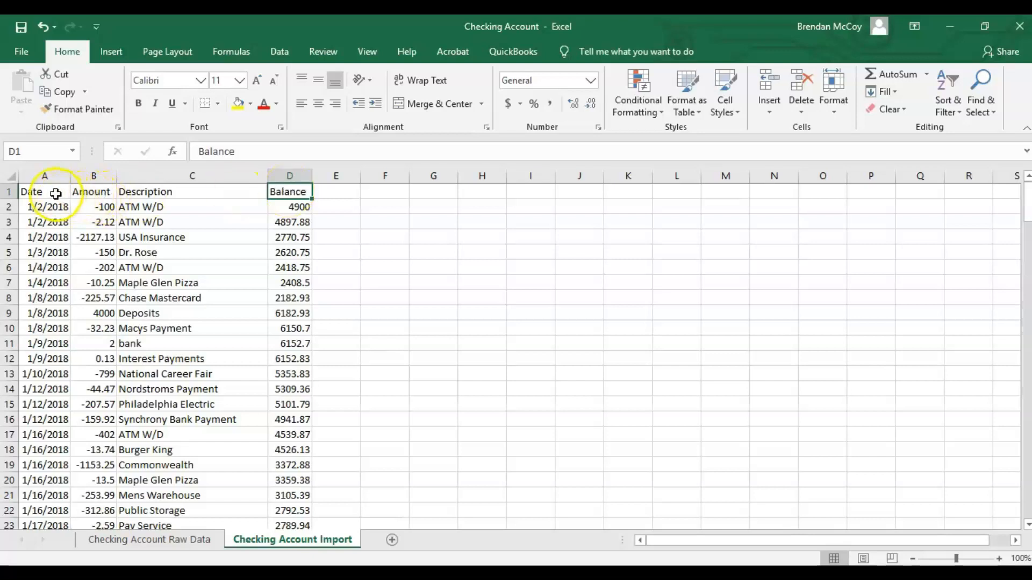
# Step: Add filters to the Date, Amount, Description and Balance header row
pyautogui.moveTo(53, 192); pyautogui.dragTo(286, 191)
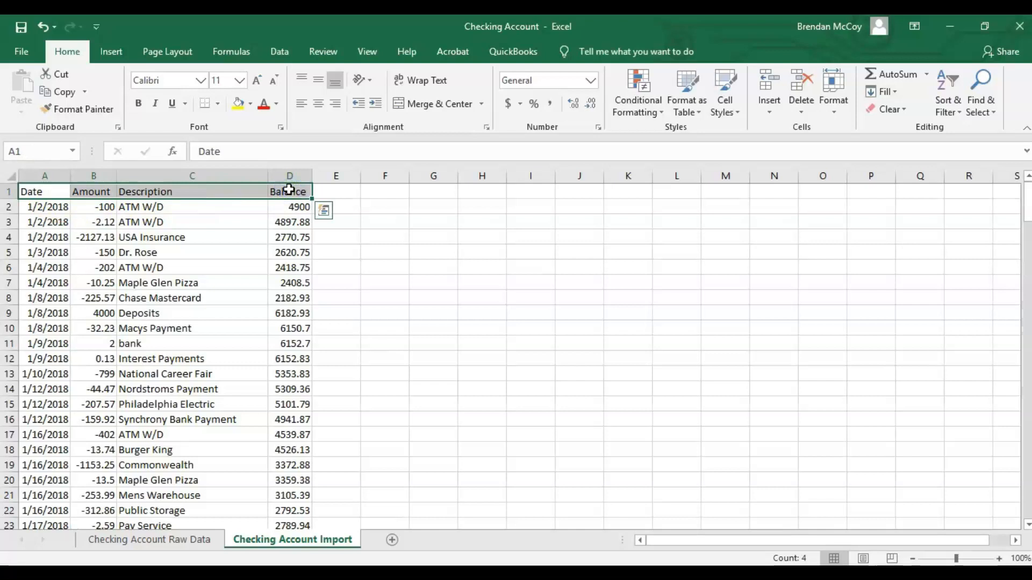
pyautogui.click(953, 113)
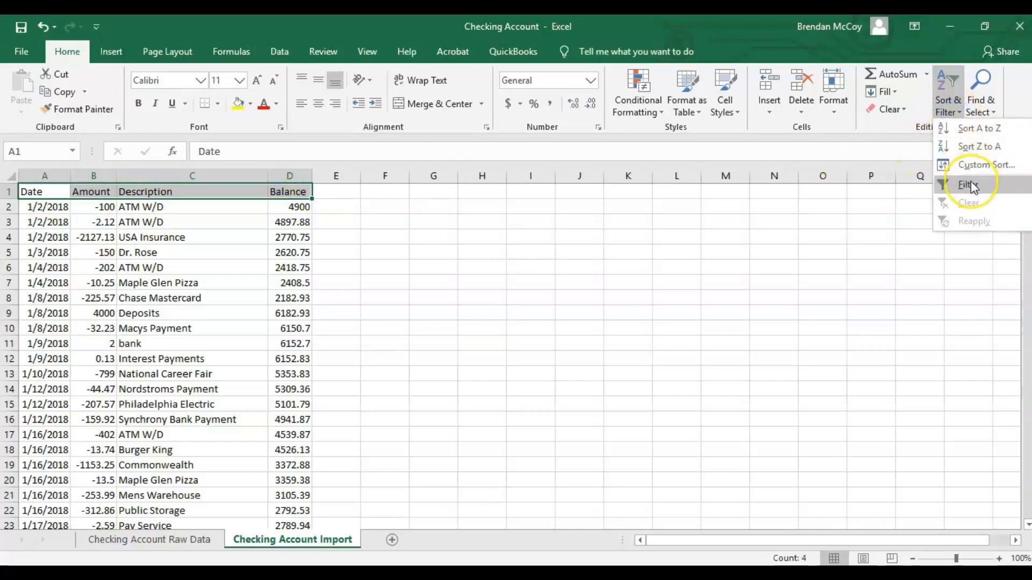
pyautogui.click(971, 185)
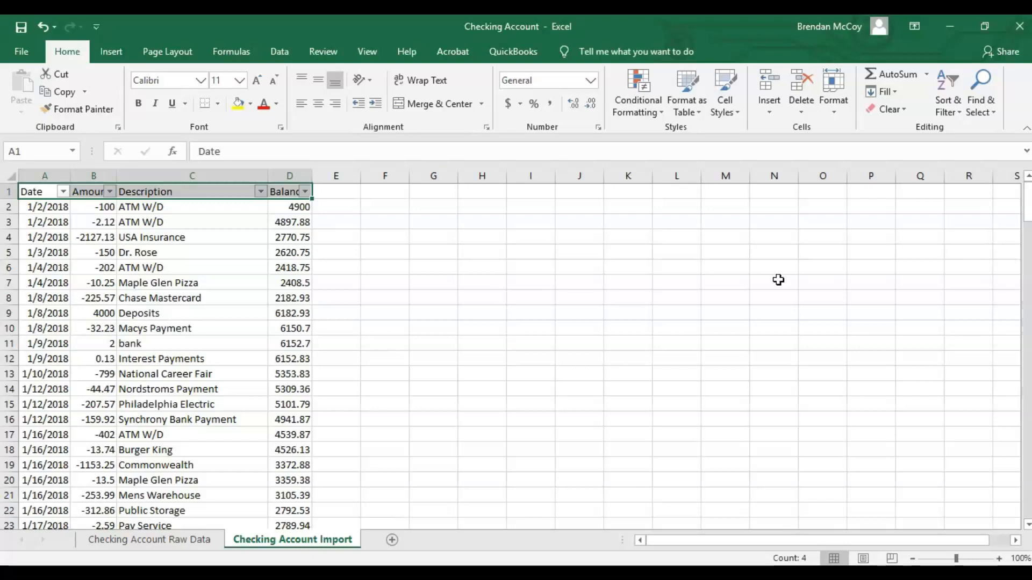
# Step: Sort the transactions A to Z by Description, starting with Acura Payment
pyautogui.click(249, 236)
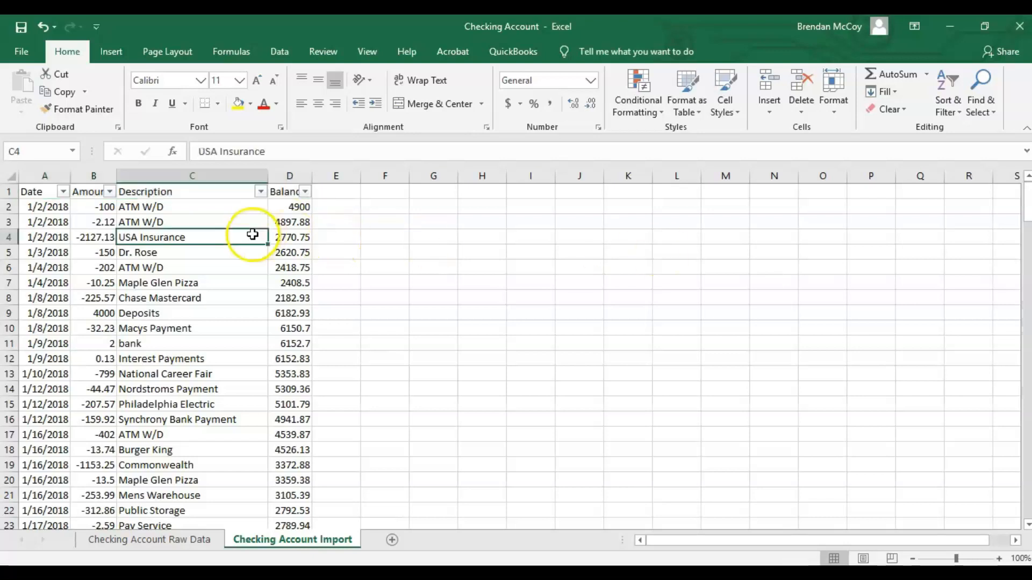
pyautogui.click(259, 191)
pyautogui.click(102, 203)
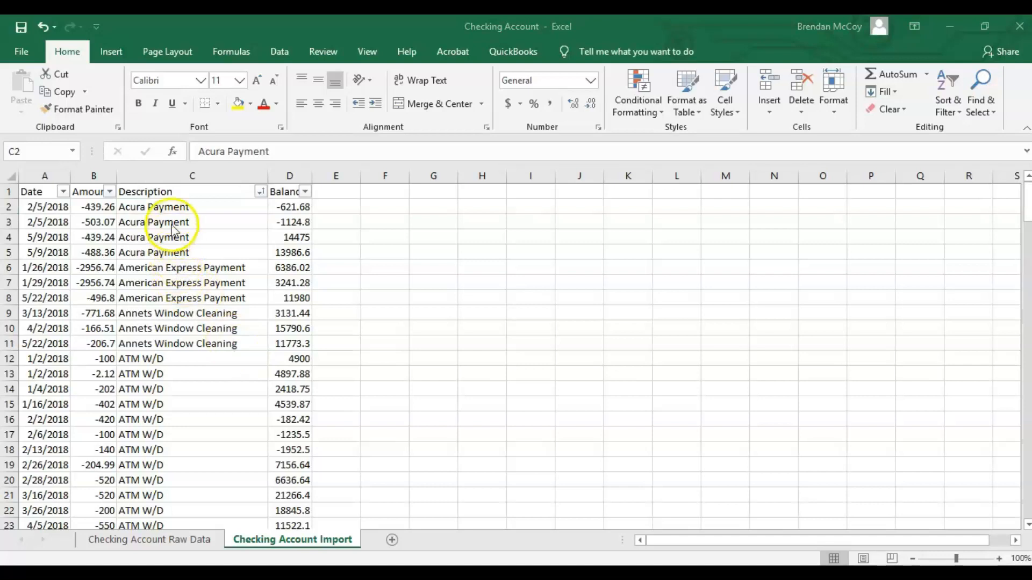
pyautogui.click(178, 205)
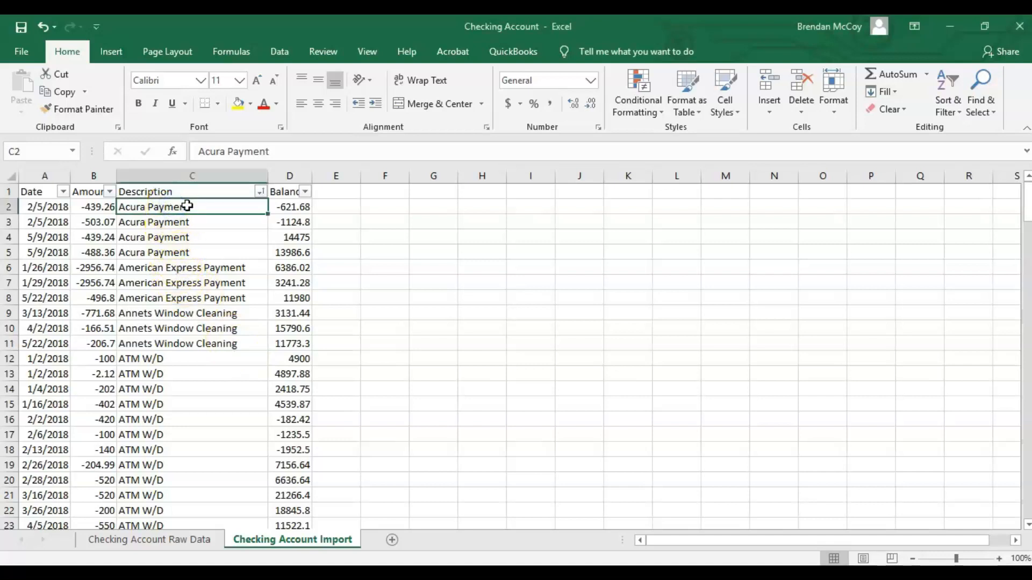
# Step: Insert a blank column D before Balance and give it the header 'Category'
pyautogui.click(280, 174)
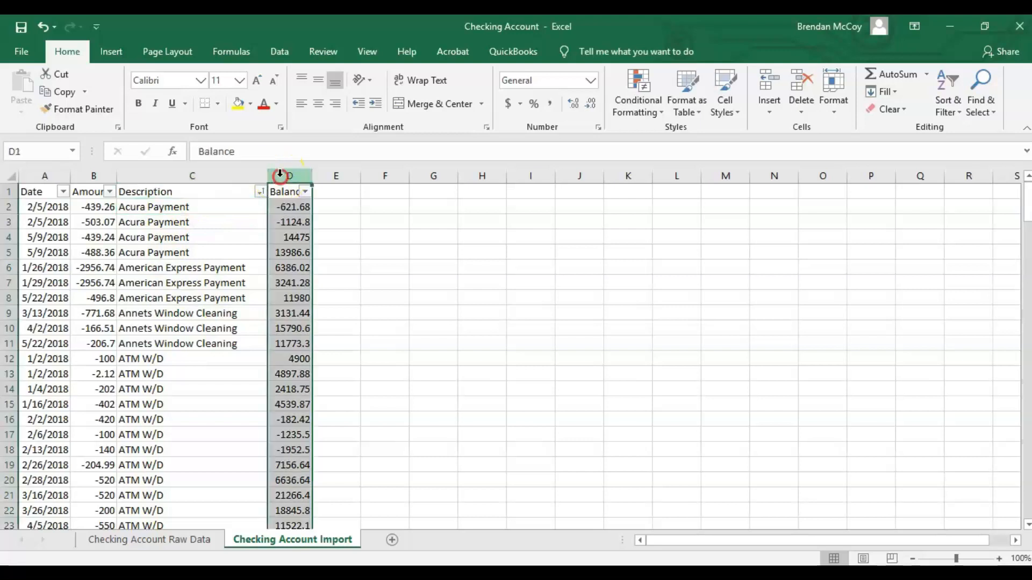
pyautogui.rightClick(280, 175)
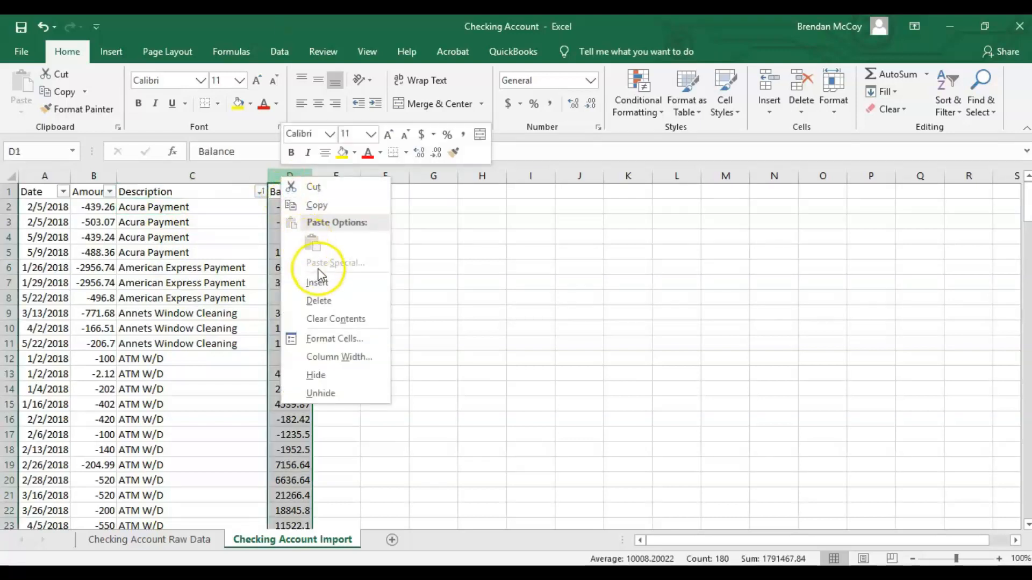
pyautogui.click(318, 283)
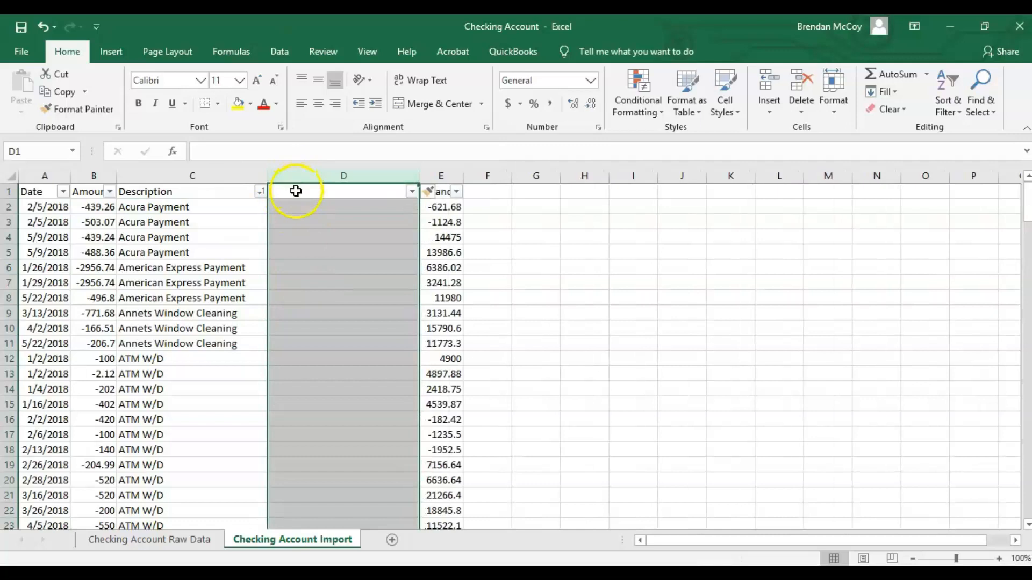
pyautogui.click(296, 191)
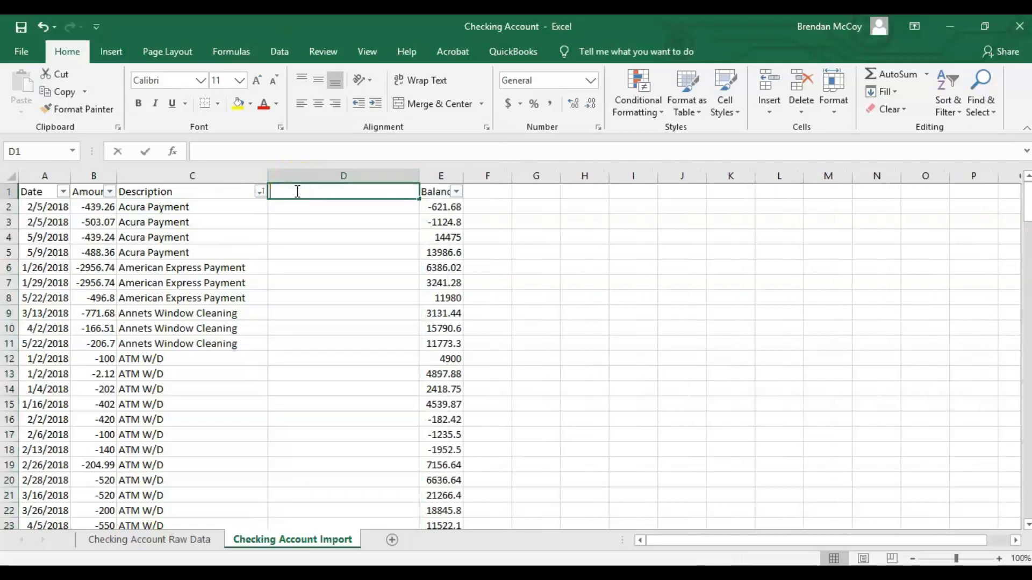
pyautogui.write('Category')
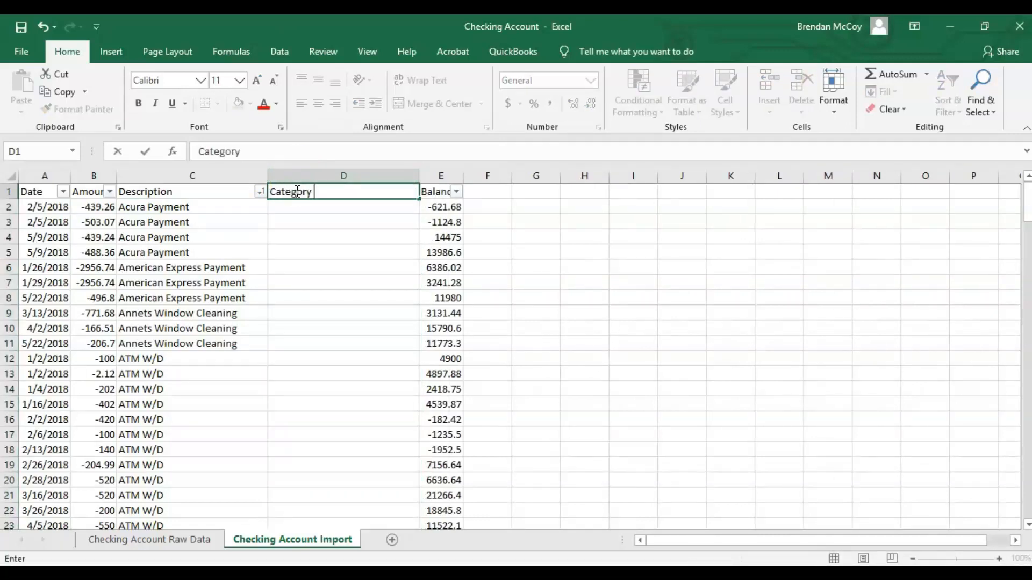
pyautogui.press('Tab')
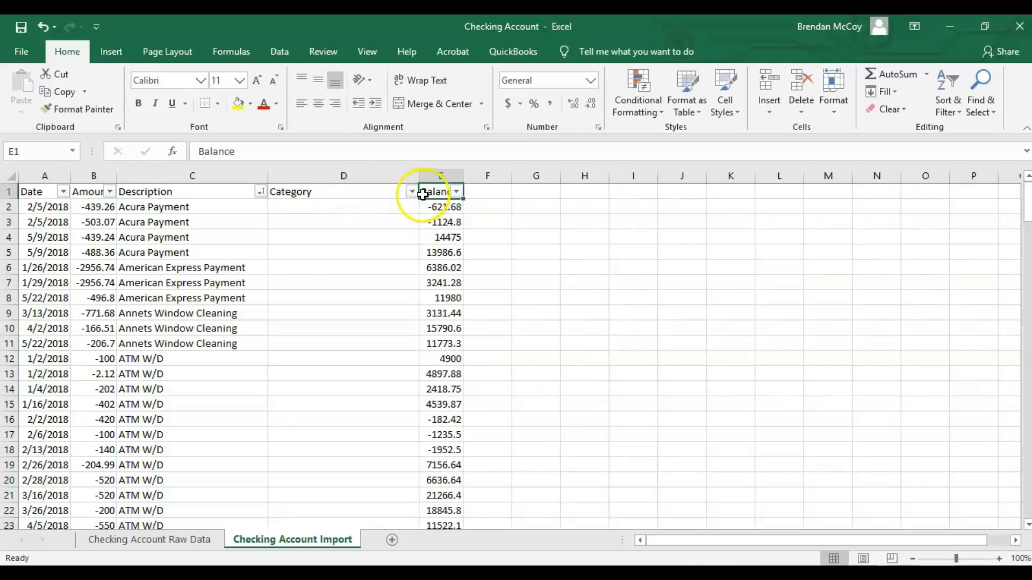
pyautogui.click(371, 194)
pyautogui.press('Down')
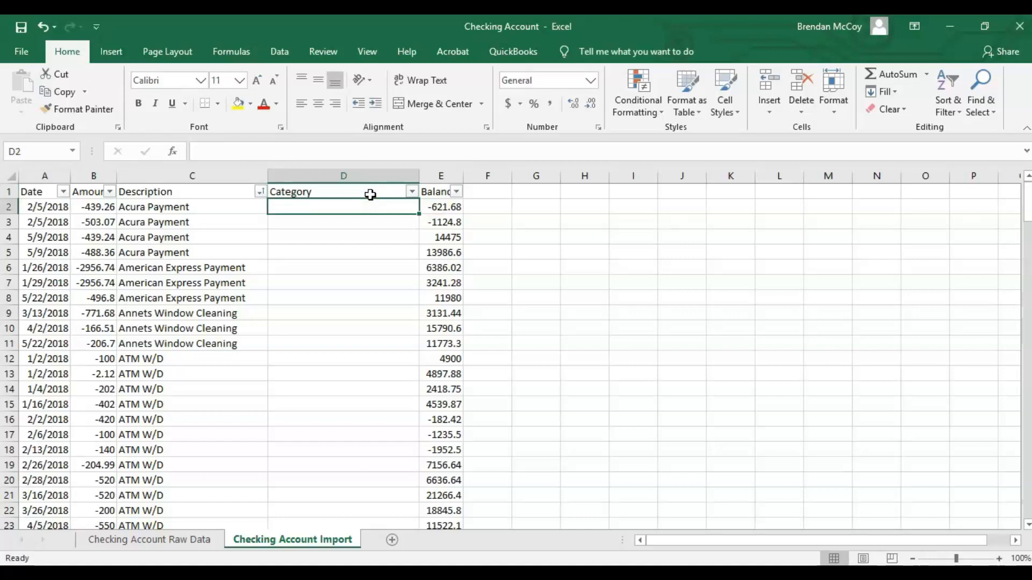
pyautogui.press('Left')
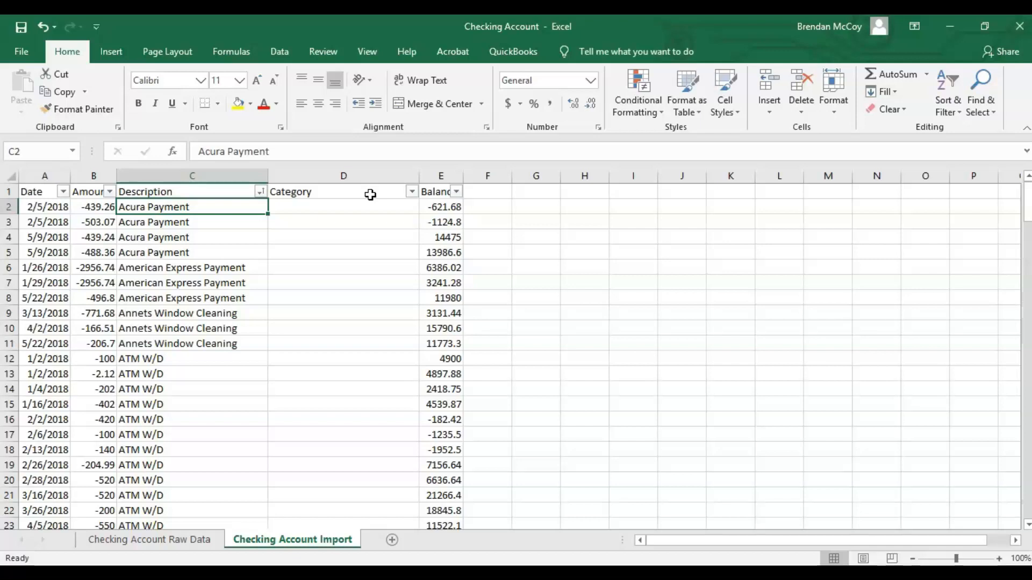
# Step: Enter 'Car Payment' in D2 and fill it down through the four Acura Payment rows
pyautogui.press('Right')
pyautogui.write('Car')
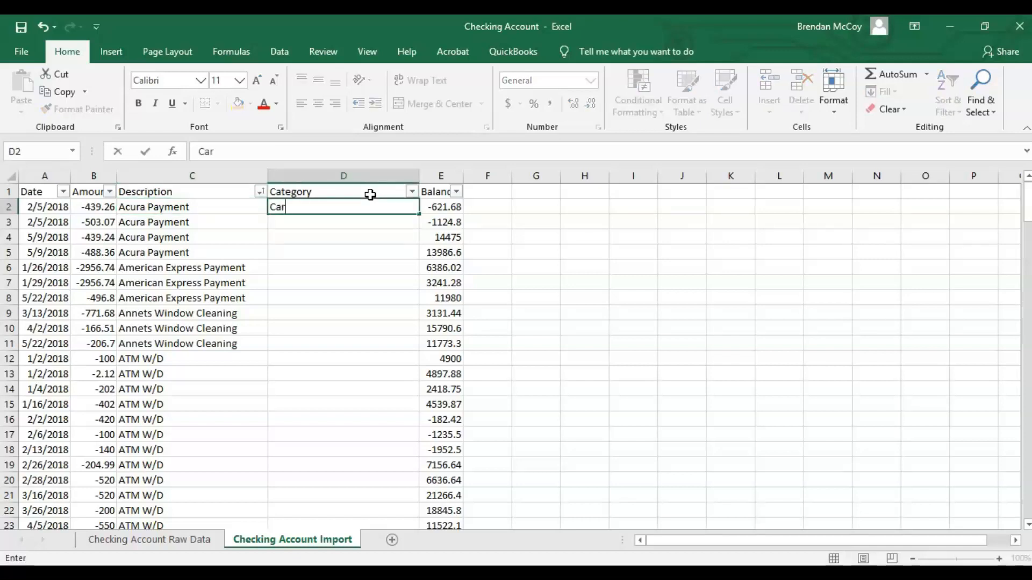
pyautogui.write(' Payment')
pyautogui.press('Tab')
pyautogui.press('Left')
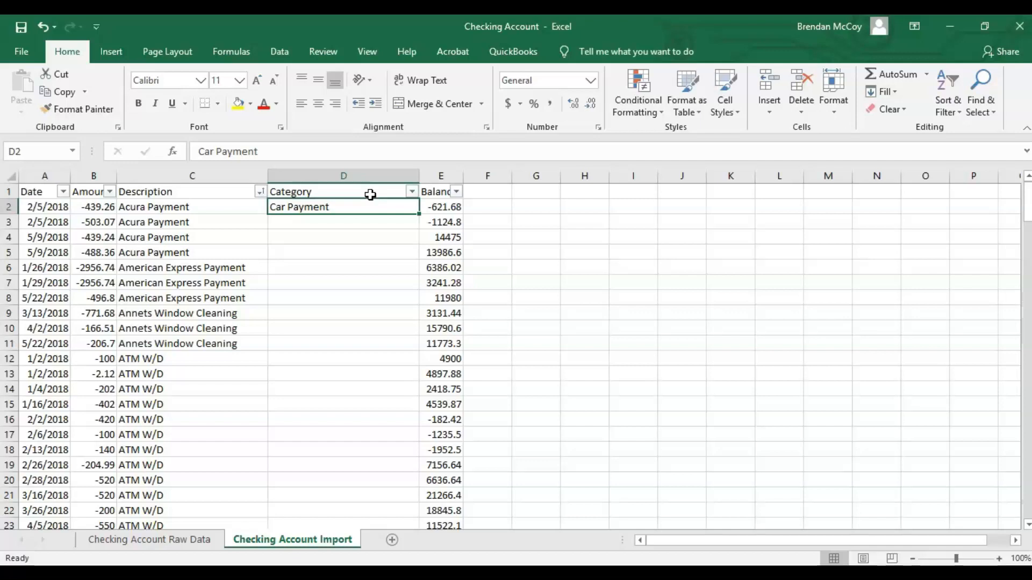
pyautogui.moveTo(419, 214); pyautogui.dragTo(412, 259)
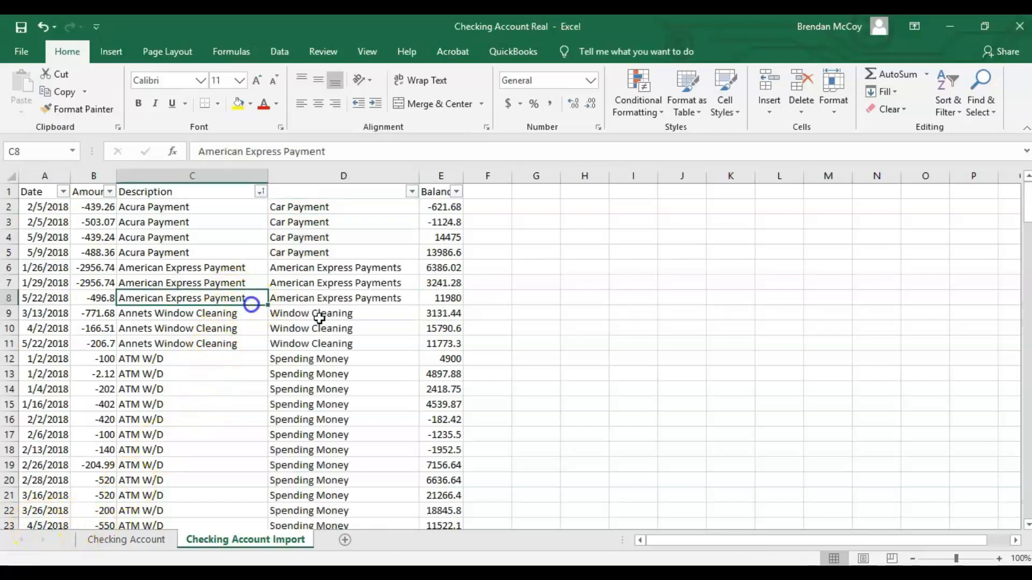
pyautogui.click(319, 317)
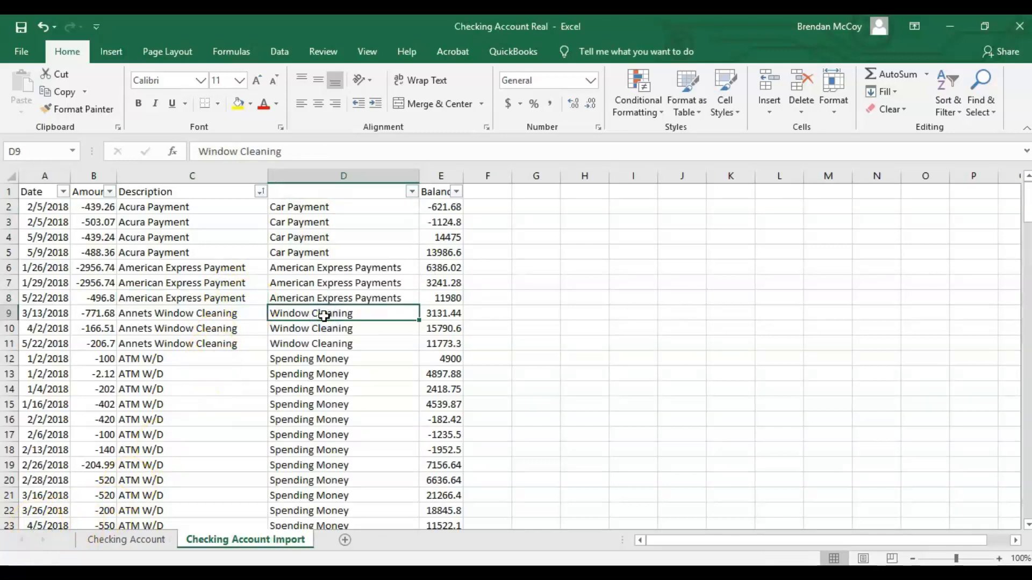
pyautogui.press('Down')
pyautogui.press('Down')
pyautogui.press('Down')
pyautogui.press('Down')
pyautogui.press('Down')
pyautogui.press('Down')
pyautogui.press('Down')
pyautogui.press('Down')
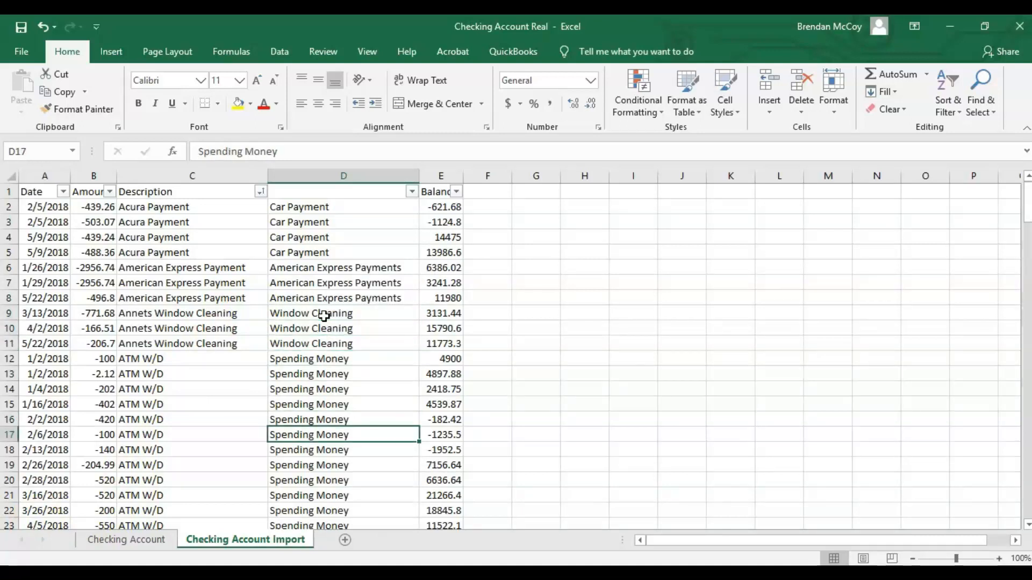
pyautogui.press('Left')
pyautogui.press('Right')
pyautogui.press('Down')
pyautogui.press('Down')
pyautogui.press('Down')
pyautogui.press('Down')
pyautogui.press('Down')
pyautogui.press('Down')
pyautogui.press('Down')
pyautogui.press('Down')
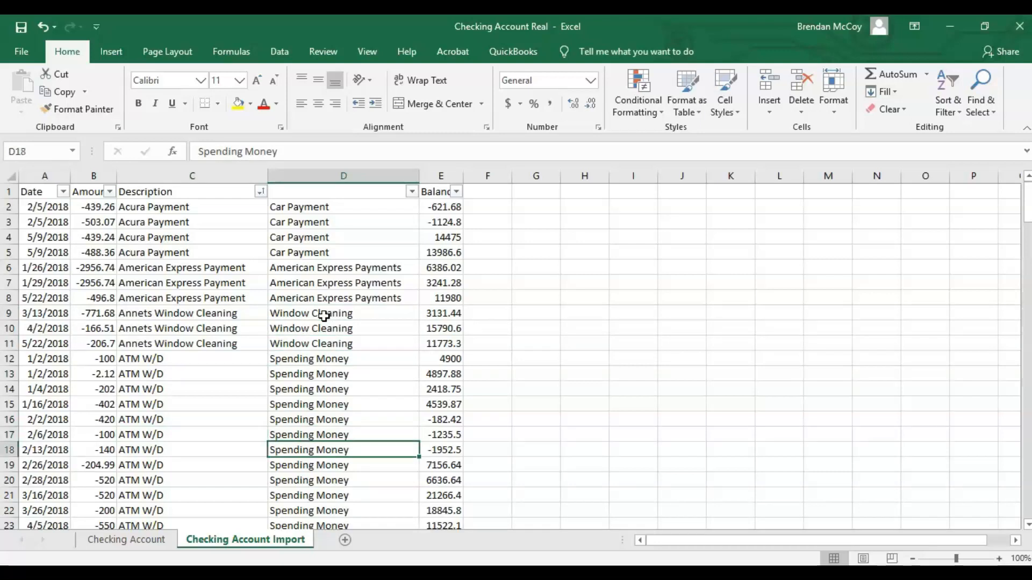
pyautogui.press('Up')
pyautogui.press('Up')
pyautogui.press('Up')
pyautogui.press('Up')
pyautogui.press('Up')
pyautogui.press('Up')
pyautogui.press('Up')
pyautogui.press('Up')
pyautogui.press('Up')
pyautogui.press('Up')
pyautogui.press('Up')
pyautogui.press('Up')
pyautogui.press('Up')
pyautogui.press('Up')
pyautogui.press('Up')
pyautogui.press('Up')
pyautogui.press('Up')
pyautogui.press('Up')
pyautogui.press('Down')
pyautogui.press('Down')
pyautogui.press('Down')
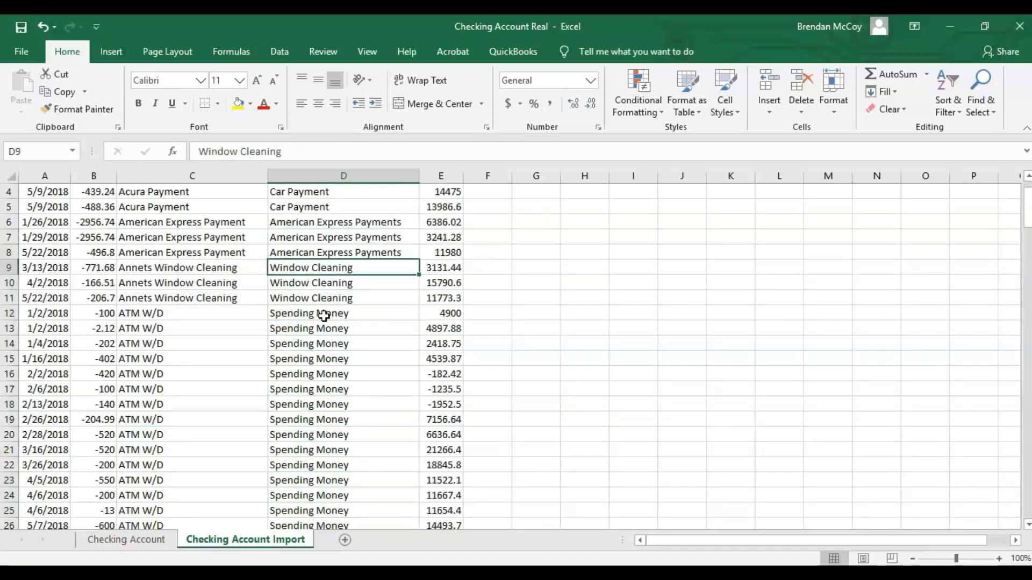
pyautogui.press('Left')
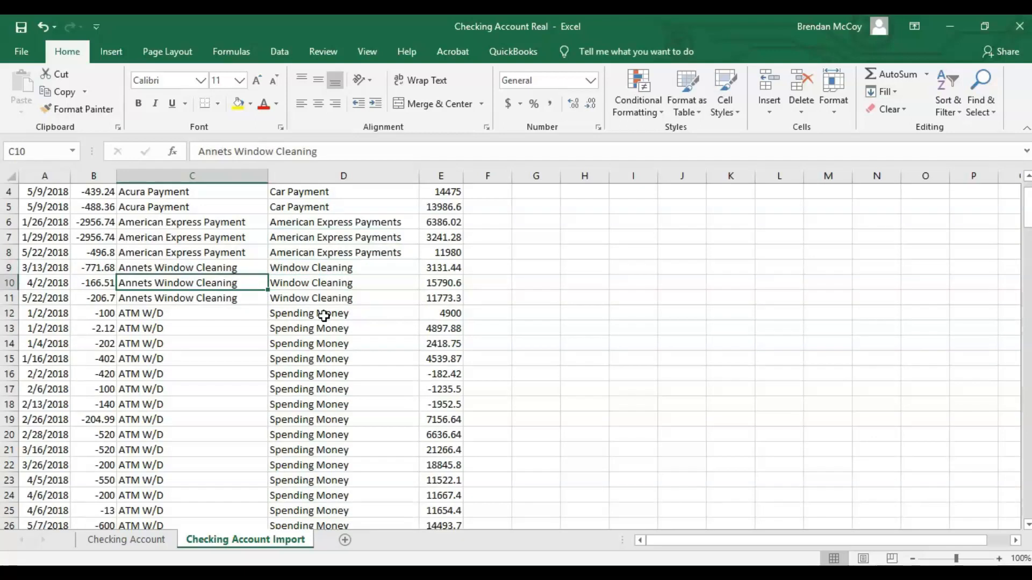
pyautogui.press('Right')
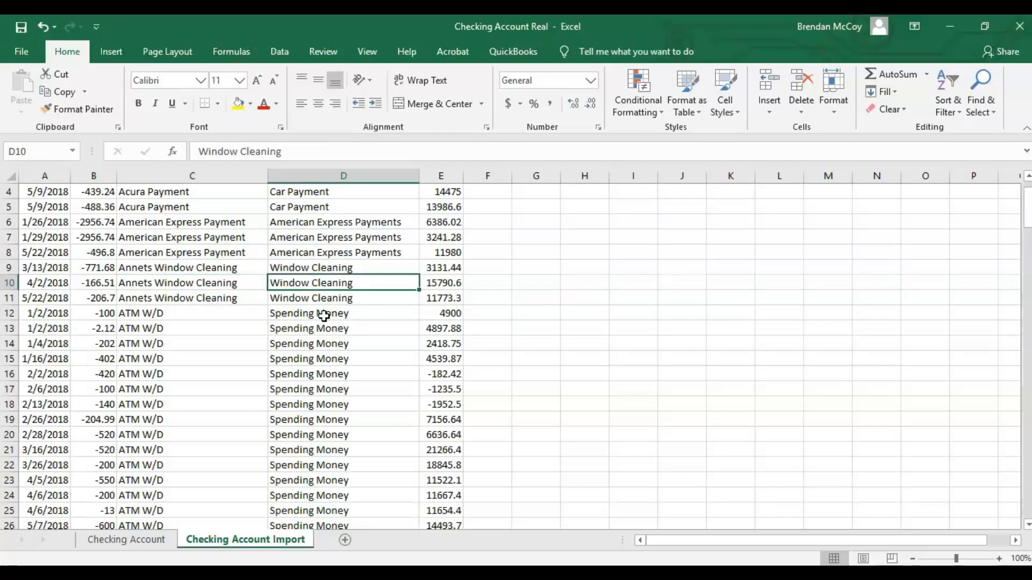
pyautogui.press('Down')
pyautogui.press('Down')
pyautogui.press('Down')
pyautogui.press('Down')
pyautogui.press('Down')
pyautogui.press('Down')
pyautogui.press('Down')
pyautogui.press('Down')
pyautogui.press('Down')
pyautogui.press('Down')
pyautogui.press('Down')
pyautogui.press('Down')
pyautogui.press('Down')
pyautogui.press('Down')
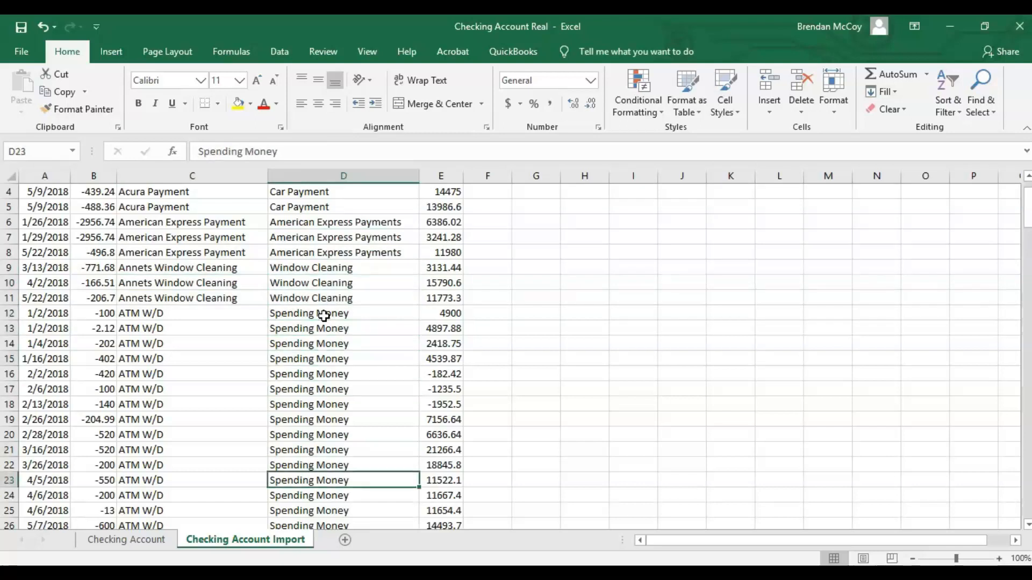
pyautogui.press('Down')
pyautogui.press('Down')
pyautogui.press('Down')
pyautogui.press('Down')
pyautogui.press('Down')
pyautogui.press('Down')
pyautogui.press('Down')
pyautogui.press('Down')
pyautogui.press('Down')
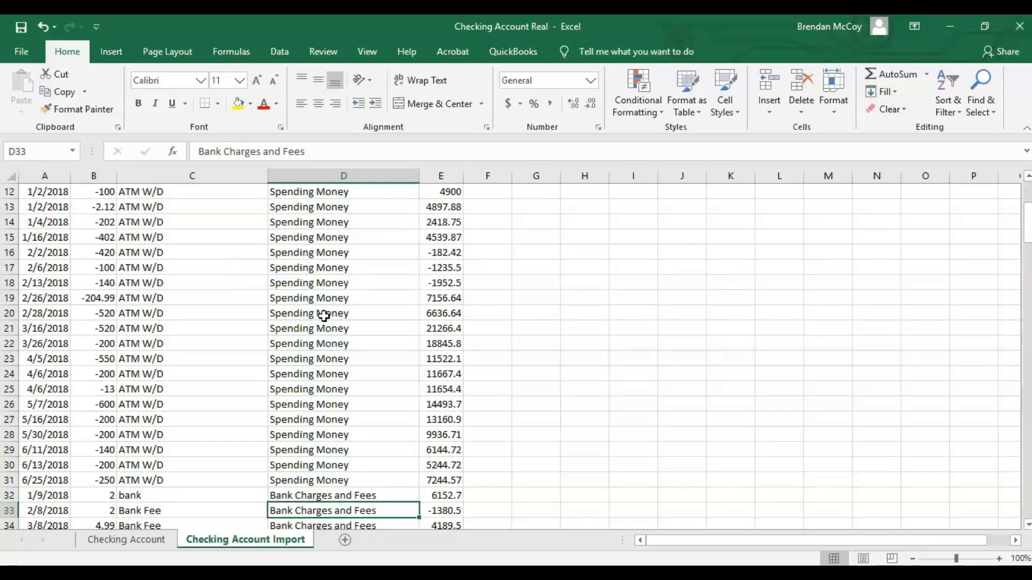
pyautogui.press('Down')
pyautogui.press('Down')
pyautogui.press('Down')
pyautogui.press('Down')
pyautogui.press('Down')
pyautogui.press('Down')
pyautogui.press('Down')
pyautogui.press('Down')
pyautogui.press('Down')
pyautogui.press('Down')
pyautogui.press('Down')
pyautogui.press('Down')
pyautogui.press('Down')
pyautogui.press('Down')
pyautogui.press('Down')
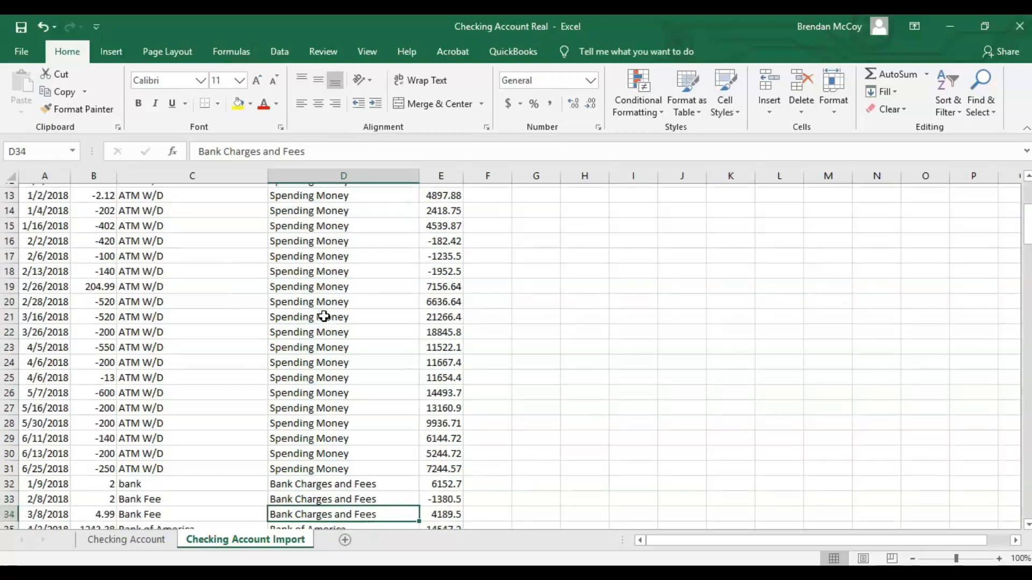
pyautogui.press('Down')
pyautogui.press('Down')
pyautogui.press('Down')
pyautogui.press('Down')
pyautogui.press('Down')
pyautogui.press('Down')
pyautogui.press('Down')
pyautogui.press('Down')
pyautogui.press('Down')
pyautogui.press('Down')
pyautogui.press('Down')
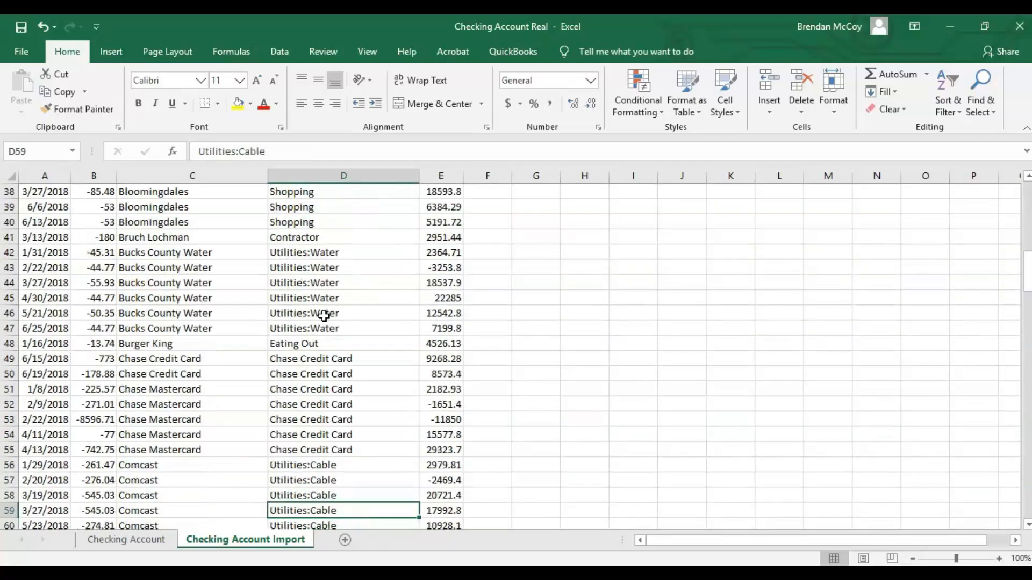
pyautogui.click(239, 300)
pyautogui.press('Down')
pyautogui.press('Down')
pyautogui.press('Down')
pyautogui.press('Down')
pyautogui.press('Down')
pyautogui.press('Down')
pyautogui.press('Down')
pyautogui.press('Down')
pyautogui.press('Down')
pyautogui.press('Down')
pyautogui.press('Down')
pyautogui.press('Down')
pyautogui.press('Down')
pyautogui.press('Down')
pyautogui.press('Down')
pyautogui.press('Down')
pyautogui.press('Down')
pyautogui.press('Down')
pyautogui.press('Down')
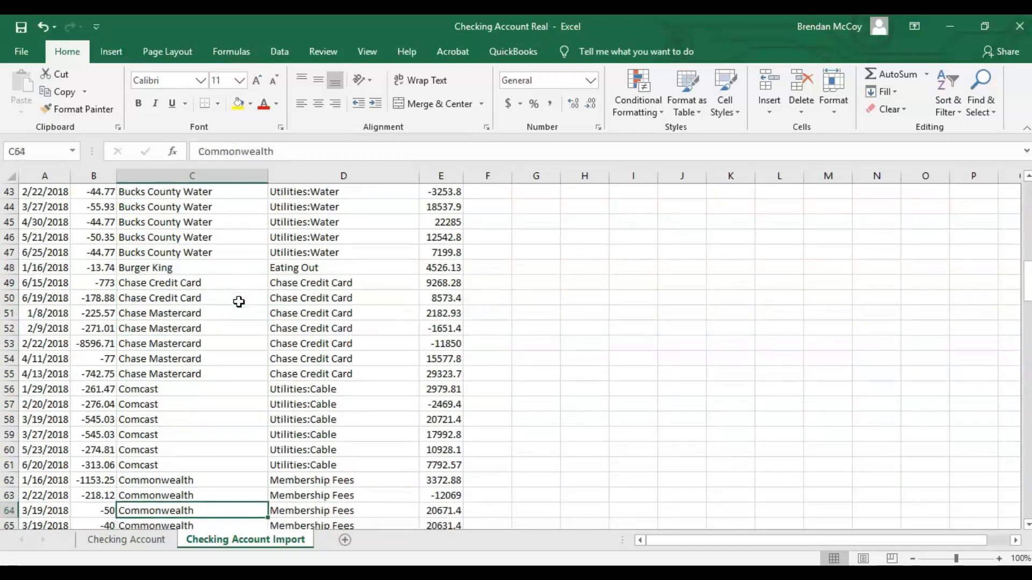
pyautogui.press('Down')
pyautogui.press('Down')
pyautogui.press('Down')
pyautogui.press('Down')
pyautogui.press('Down')
pyautogui.press('Down')
pyautogui.press('Down')
pyautogui.press('Down')
pyautogui.press('Down')
pyautogui.press('Down')
pyautogui.press('Down')
pyautogui.press('Down')
pyautogui.press('Down')
pyautogui.press('Up')
pyautogui.press('Up')
pyautogui.press('Up')
pyautogui.press('Up')
pyautogui.press('Up')
pyautogui.press('Up')
pyautogui.press('Up')
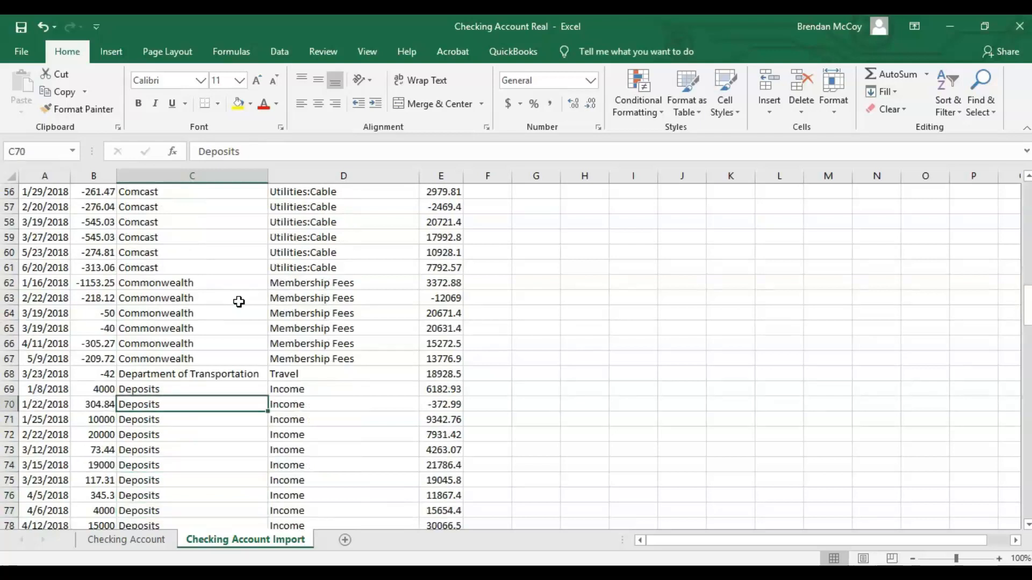
pyautogui.press('Down')
pyautogui.press('Right')
pyautogui.press('Down')
pyautogui.press('Down')
pyautogui.press('Down')
pyautogui.press('Down')
pyautogui.press('Down')
pyautogui.press('Down')
pyautogui.press('Down')
pyautogui.press('Down')
pyautogui.press('Down')
pyautogui.press('Down')
pyautogui.press('Down')
pyautogui.press('Down')
pyautogui.press('Down')
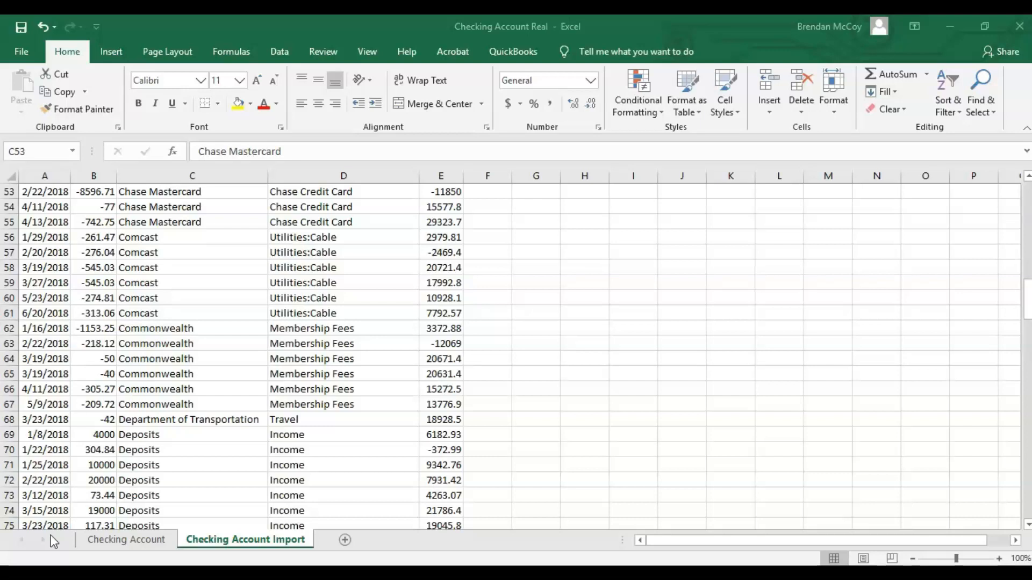
# Step: Sort the checking transactions A to Z by the category column
pyautogui.click(250, 429)
pyautogui.moveTo(1027, 292); pyautogui.dragTo(1023, 188)
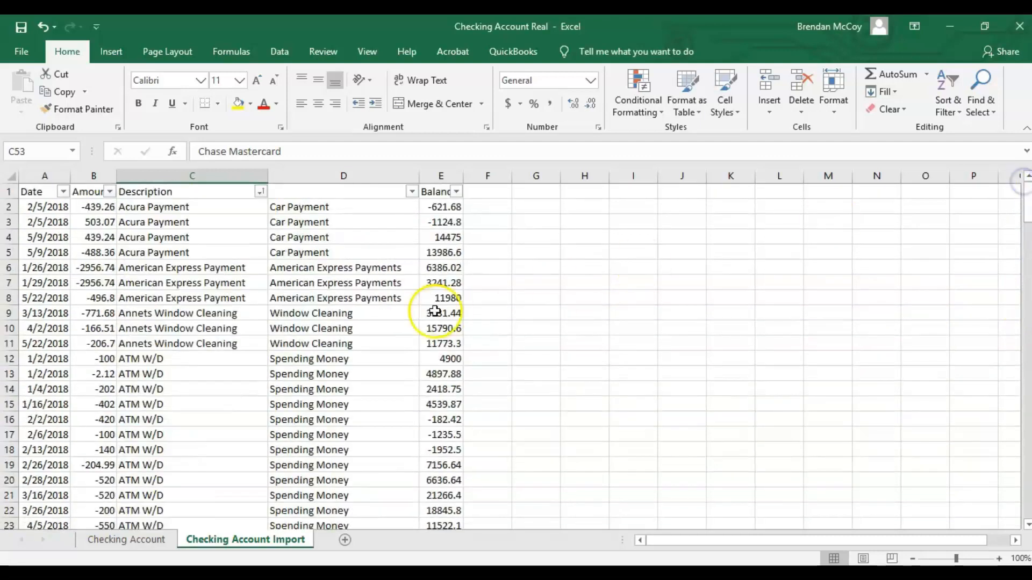
pyautogui.click(391, 300)
pyautogui.click(411, 191)
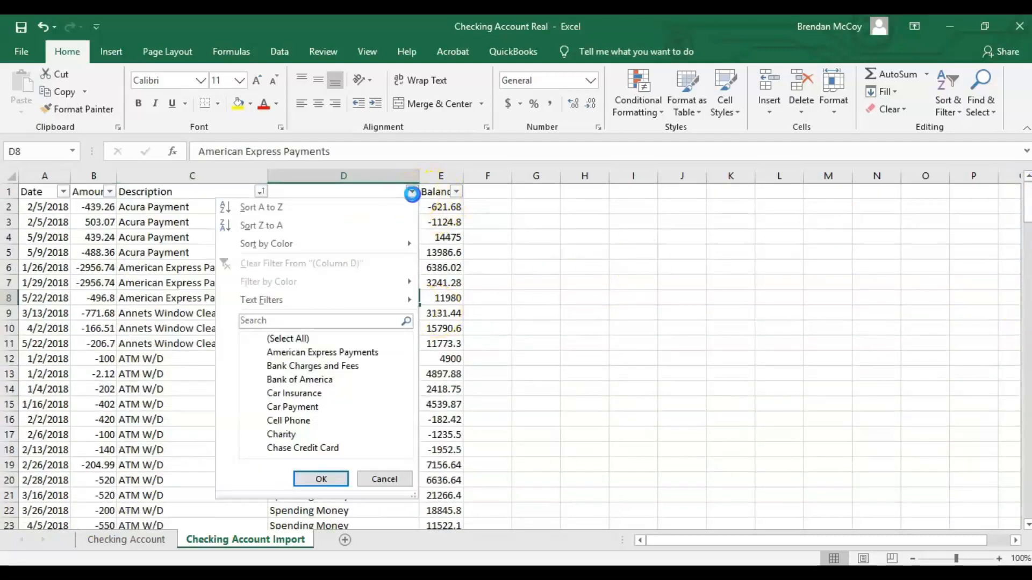
pyautogui.click(385, 203)
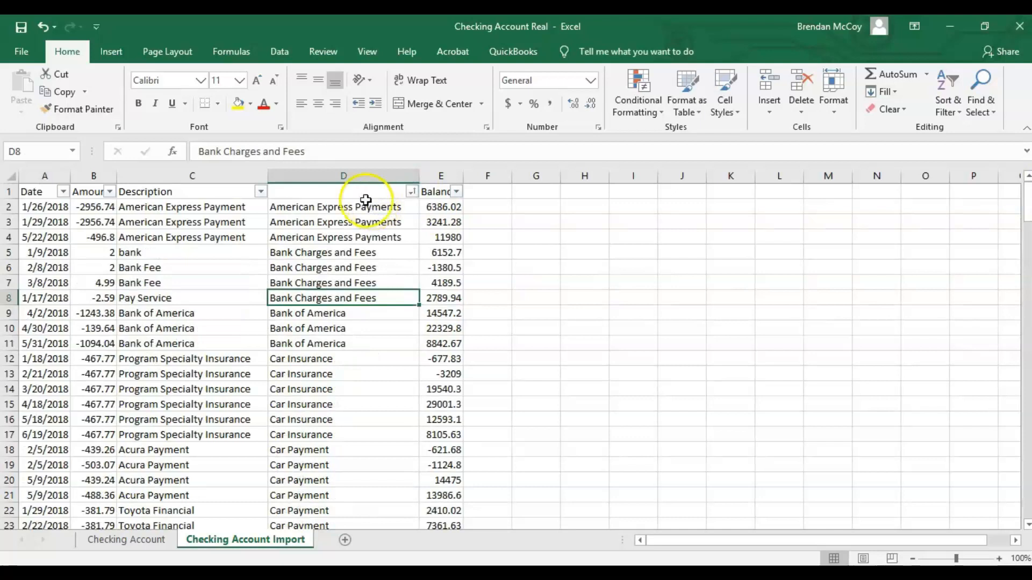
# Step: Give the category column the heading 'Category' and review the sorted entries
pyautogui.click(363, 193)
pyautogui.write('Category')
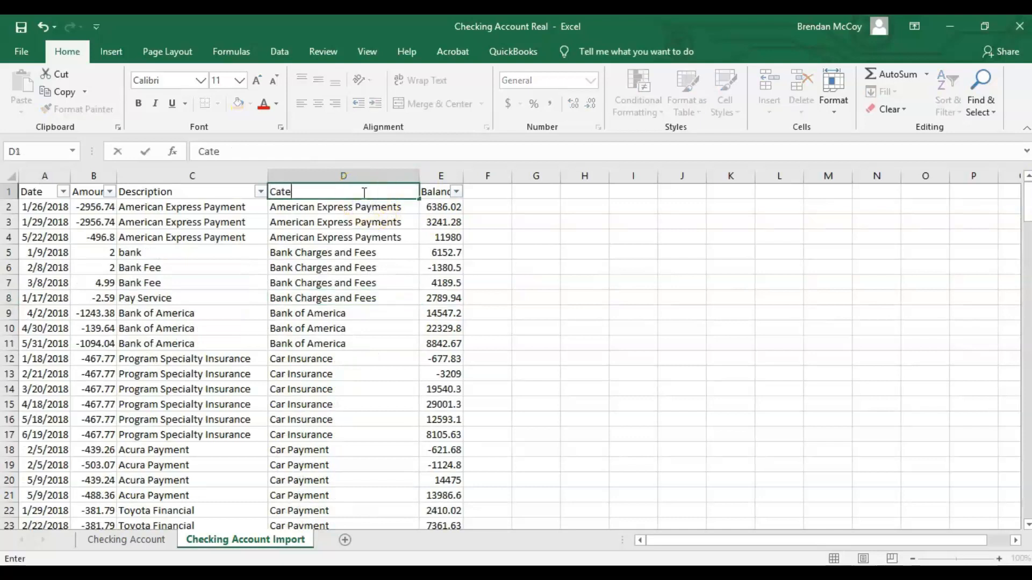
pyautogui.press('Return')
pyautogui.press('Down')
pyautogui.press('Down')
pyautogui.press('Down')
pyautogui.press('Down')
pyautogui.press('Down')
pyautogui.press('Down')
pyautogui.press('Down')
pyautogui.press('Down')
pyautogui.press('Down')
pyautogui.press('Down')
pyautogui.press('Down')
pyautogui.press('Down')
pyautogui.press('Down')
pyautogui.press('Down')
pyautogui.press('Down')
pyautogui.press('Down')
pyautogui.press('Down')
pyautogui.press('Down')
pyautogui.press('Down')
pyautogui.press('Down')
pyautogui.press('Down')
pyautogui.press('Down')
pyautogui.press('Down')
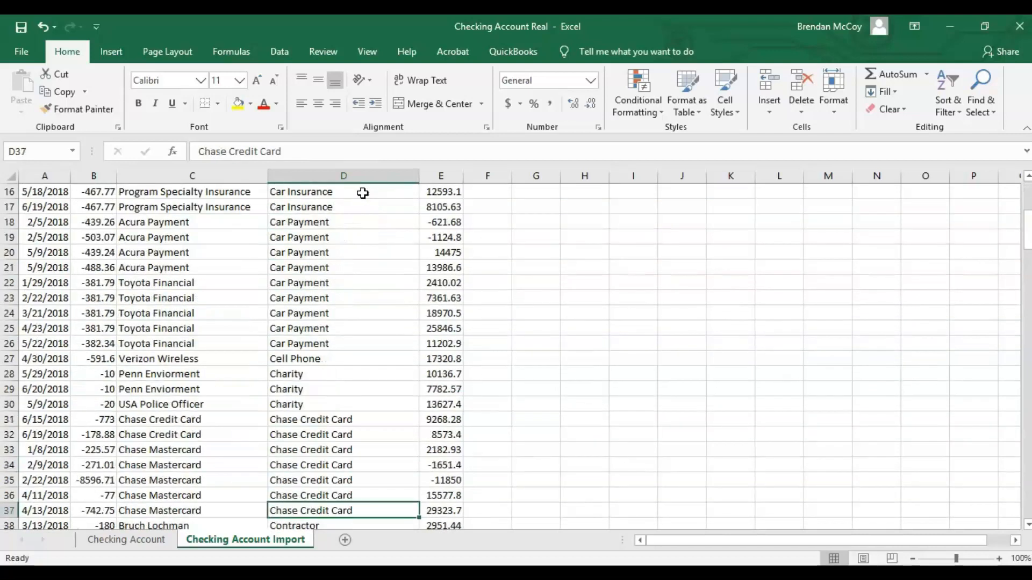
pyautogui.press('Down')
pyautogui.press('Down')
pyautogui.press('Down')
pyautogui.press('Down')
pyautogui.press('Down')
pyautogui.press('Down')
pyautogui.press('Down')
pyautogui.press('Down')
pyautogui.press('Down')
pyautogui.press('Down')
pyautogui.press('Up')
pyautogui.press('Up')
pyautogui.press('Up')
pyautogui.press('Up')
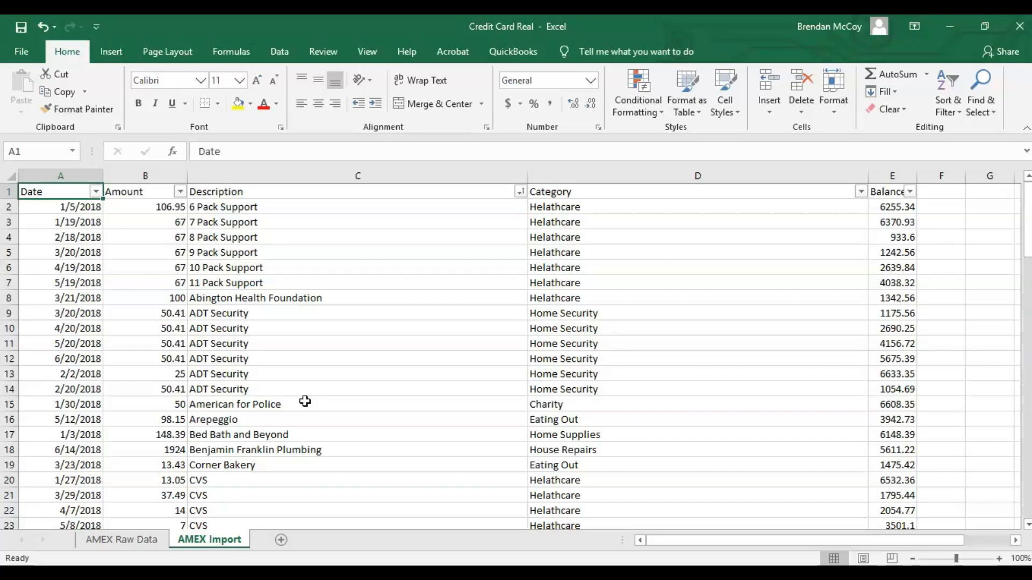
# Step: Review the categorized credit card amounts on the AMEX Import sheet
pyautogui.click(179, 220)
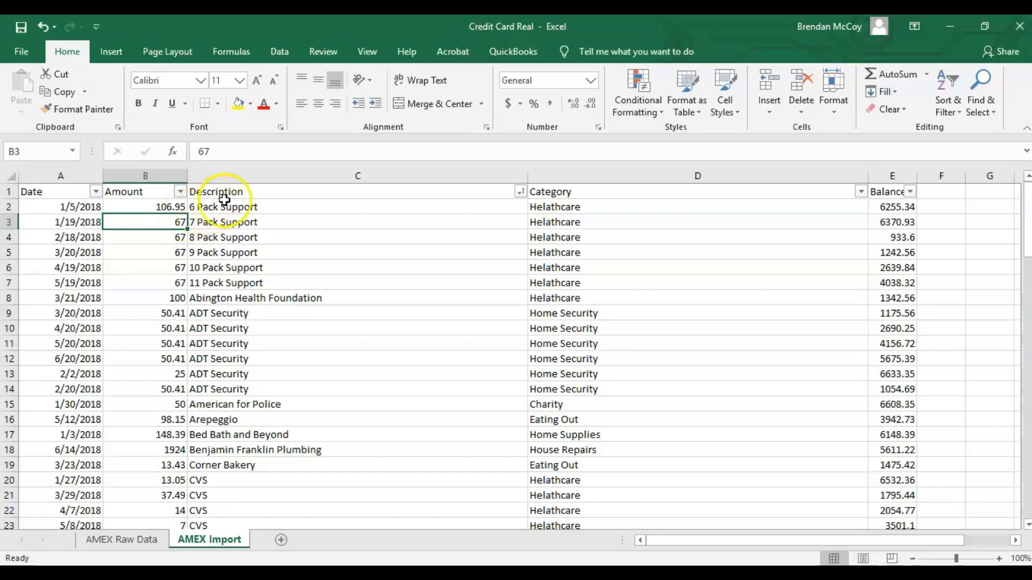
# Step: Insert a new blank column C before Description
pyautogui.click(244, 175)
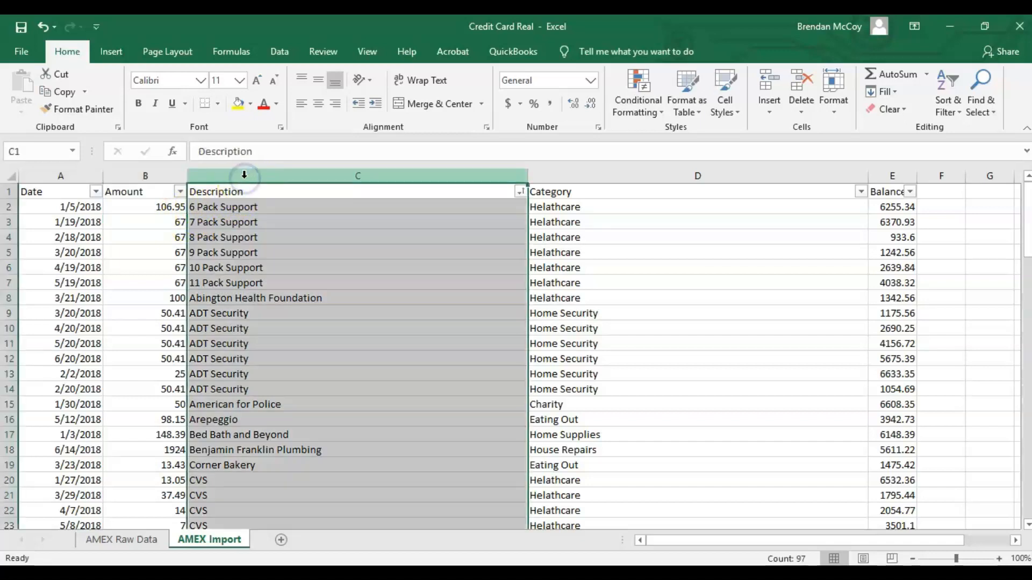
pyautogui.rightClick(245, 176)
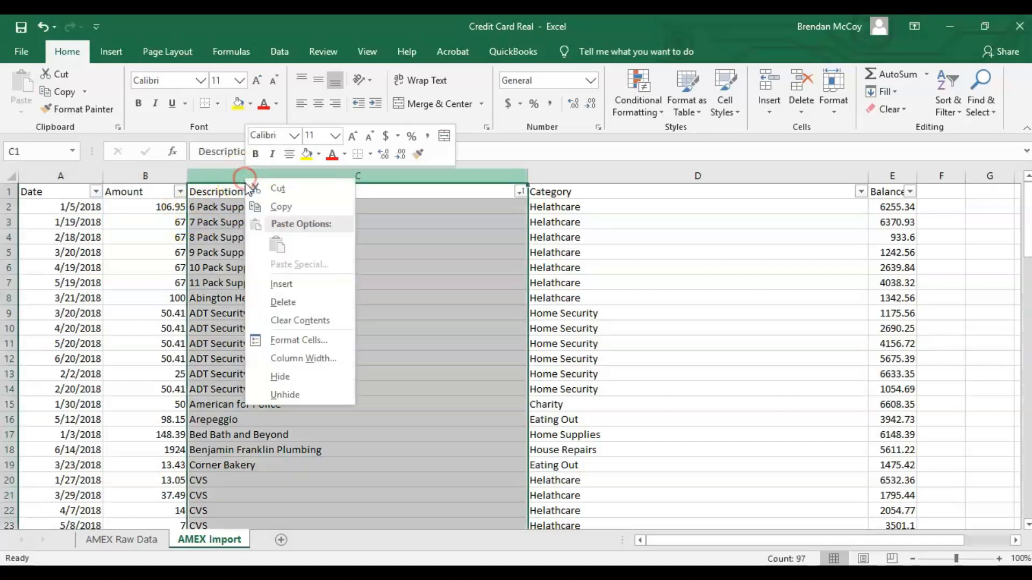
pyautogui.click(269, 284)
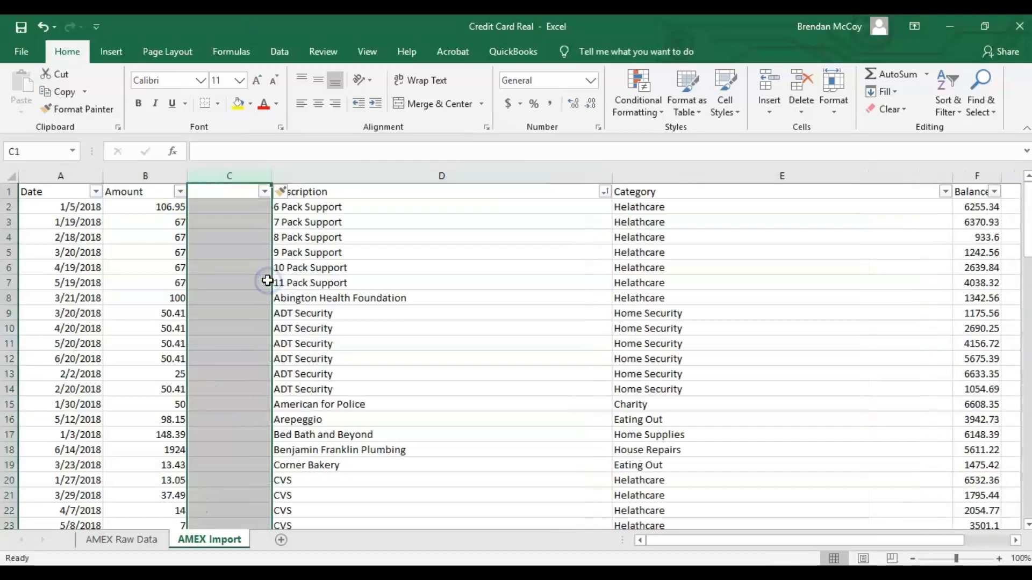
# Step: Enter =-B2 in C2 and fill it down column C to row 97
pyautogui.click(218, 201)
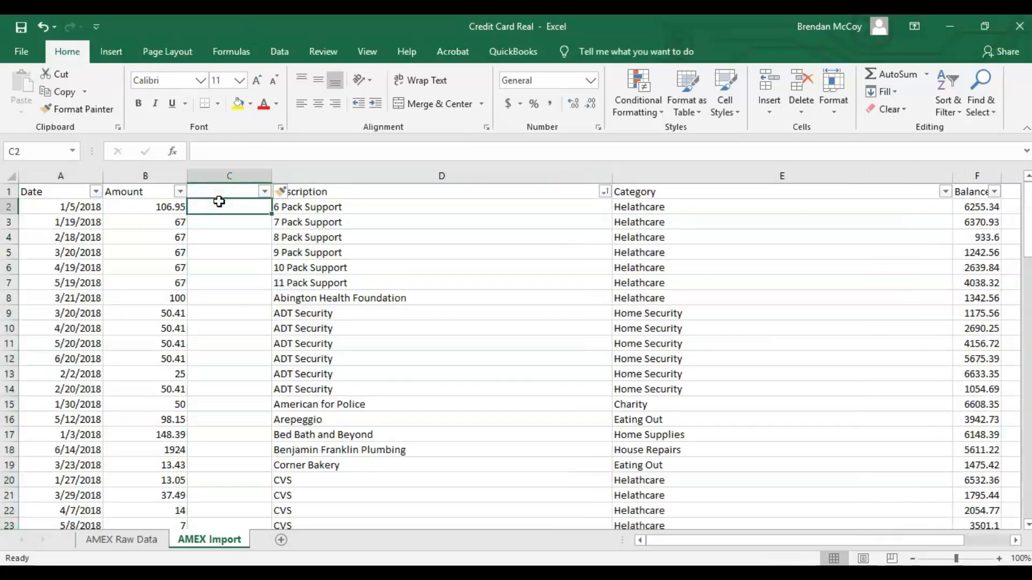
pyautogui.write('=-')
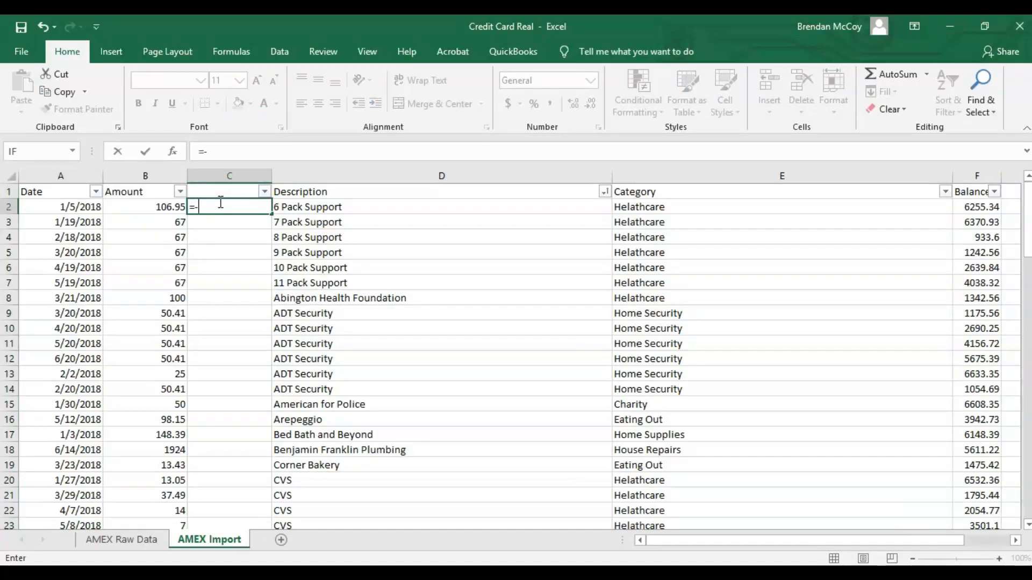
pyautogui.press('Left')
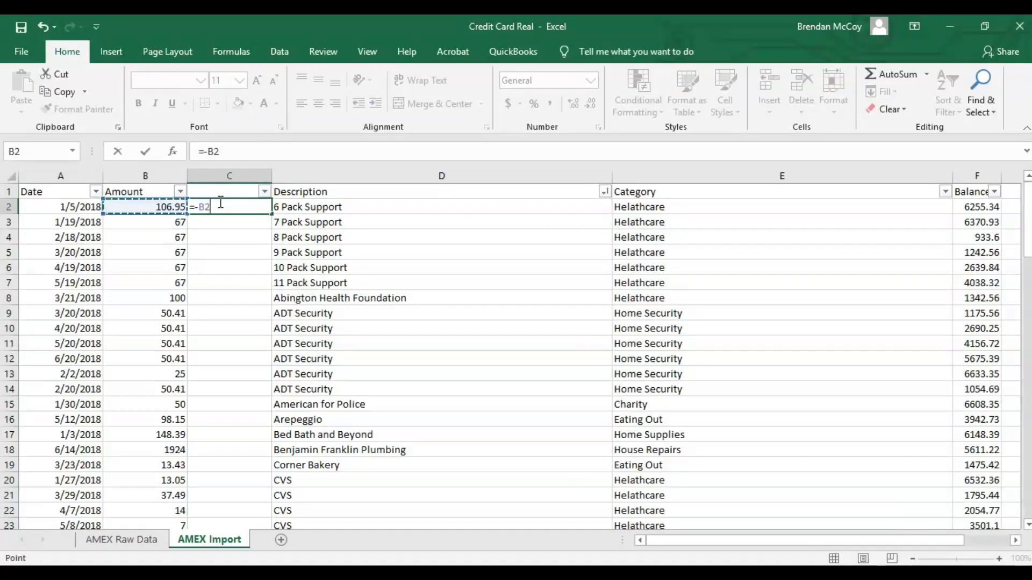
pyautogui.press('Return')
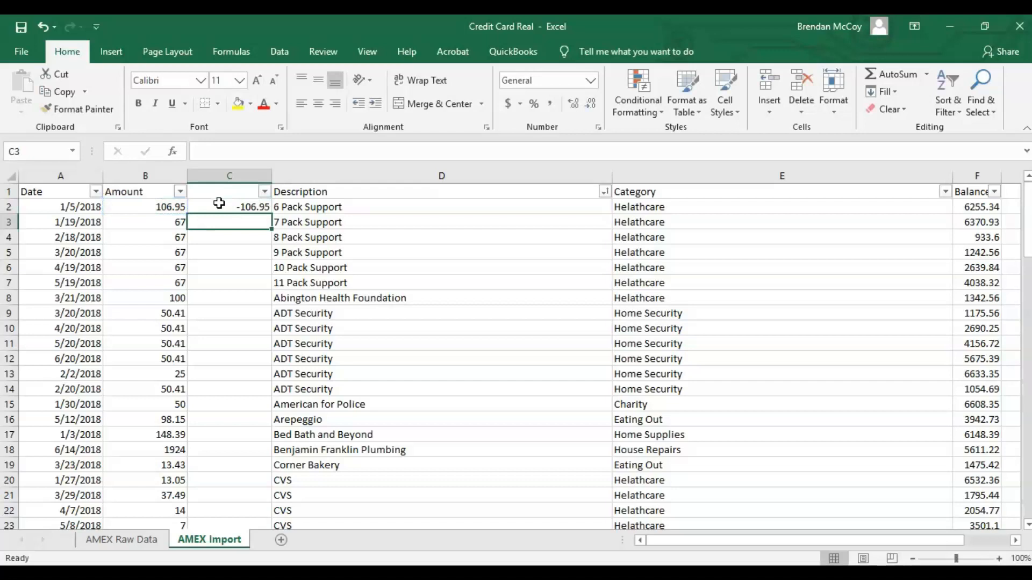
pyautogui.click(216, 206)
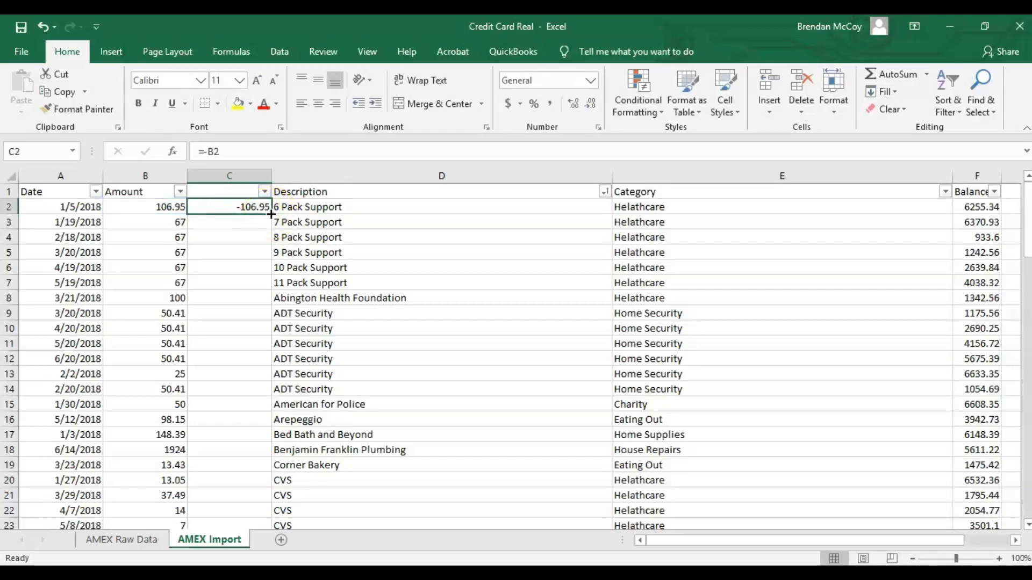
pyautogui.moveTo(271, 214); pyautogui.dragTo(252, 442)
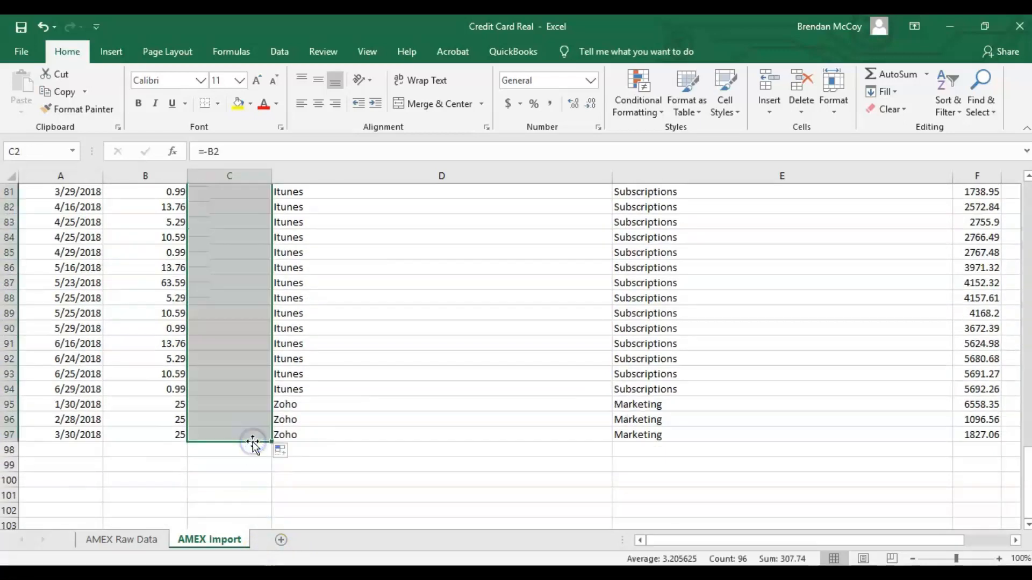
# Step: Copy column C's negated amounts and paste them as values into column B from B2
pyautogui.rightClick(235, 333)
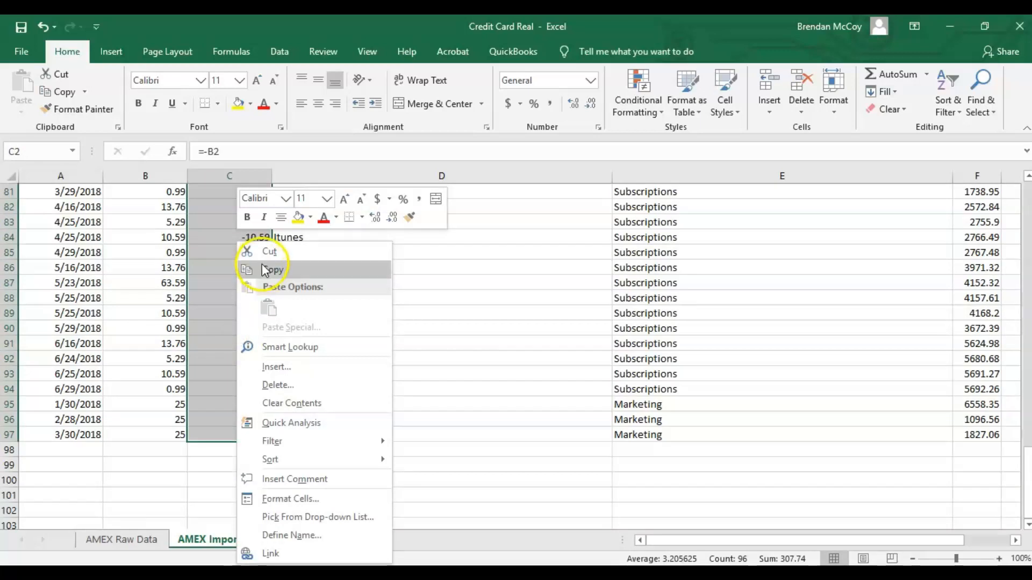
pyautogui.click(263, 268)
pyautogui.scroll(20, 260, 265)
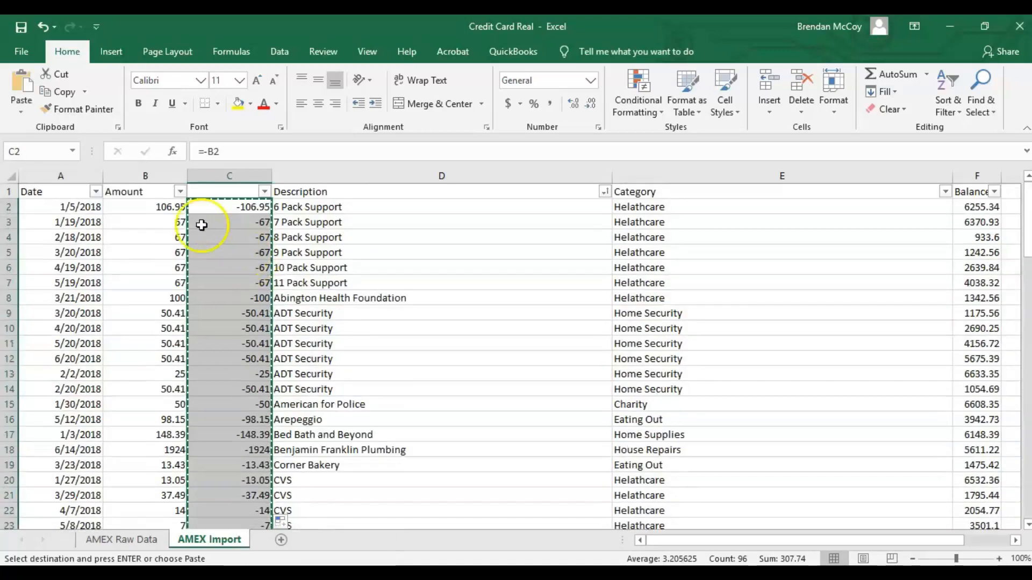
pyautogui.click(170, 207)
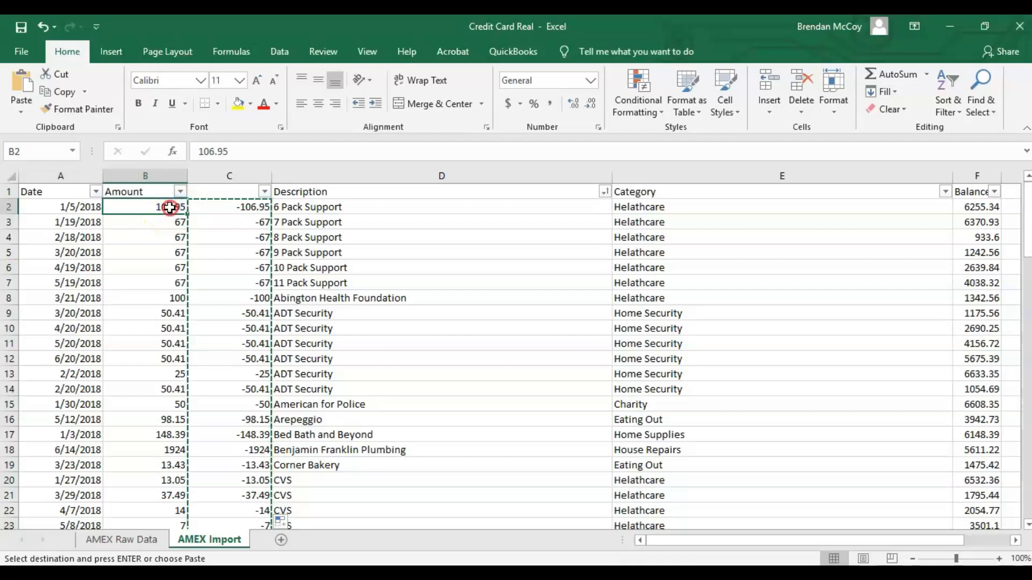
pyautogui.rightClick(170, 207)
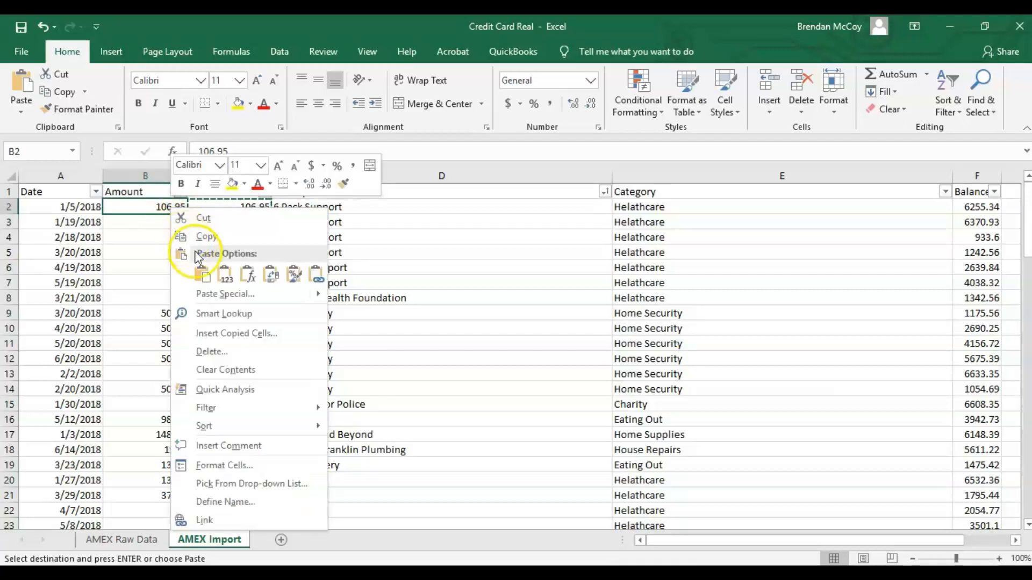
pyautogui.click(228, 278)
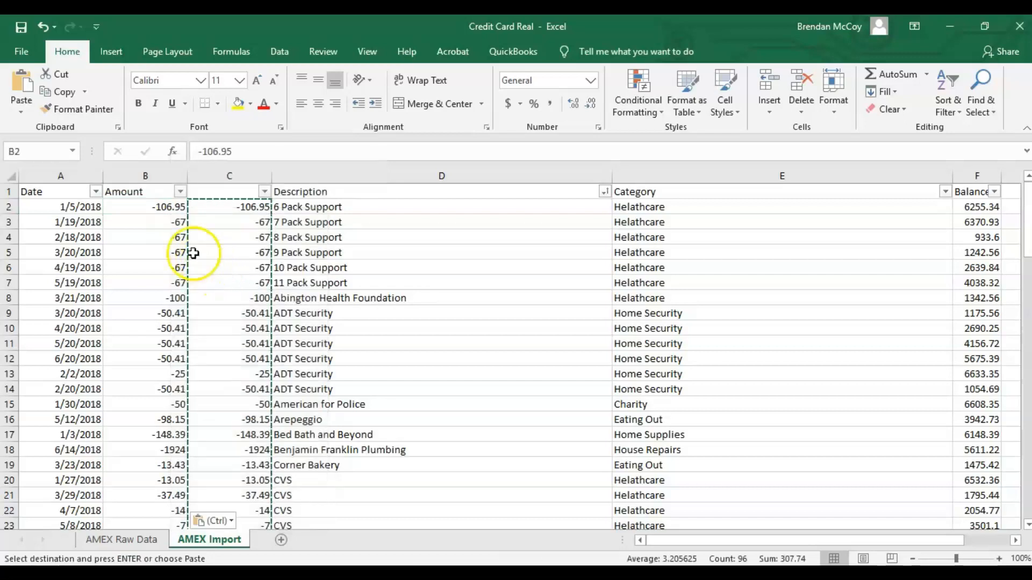
pyautogui.click(160, 210)
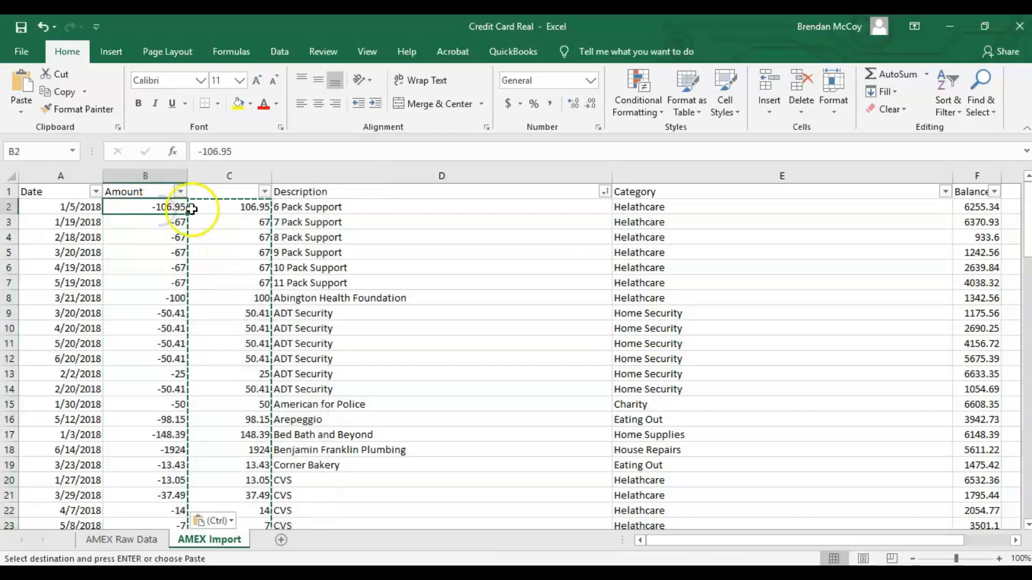
pyautogui.click(138, 222)
pyautogui.click(170, 206)
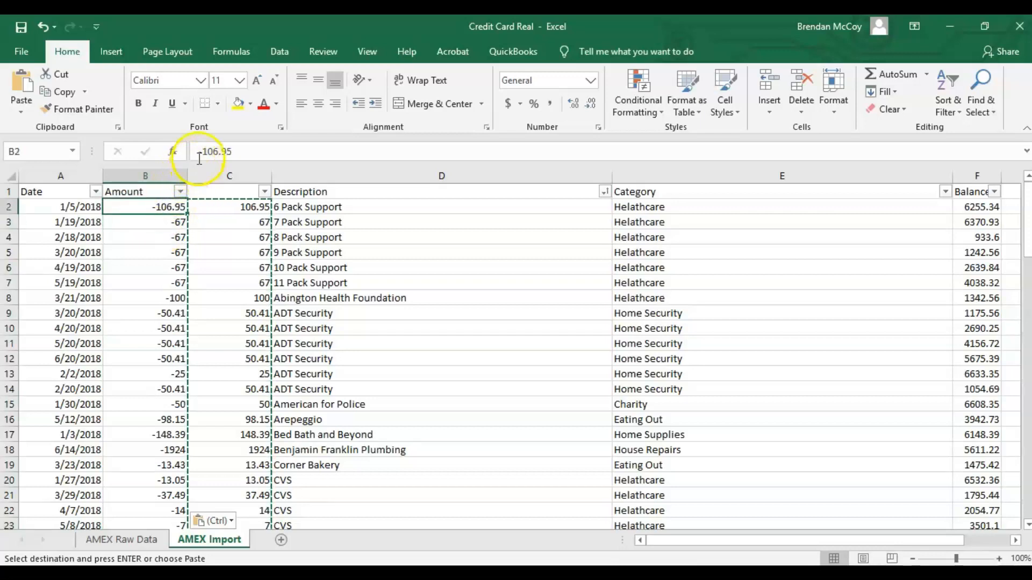
pyautogui.click(226, 203)
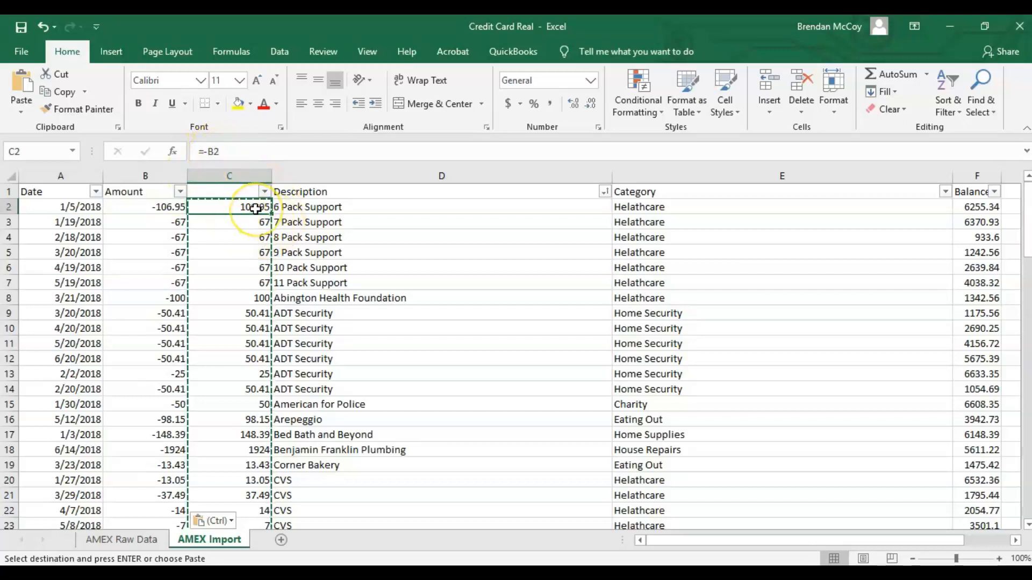
pyautogui.press('Left')
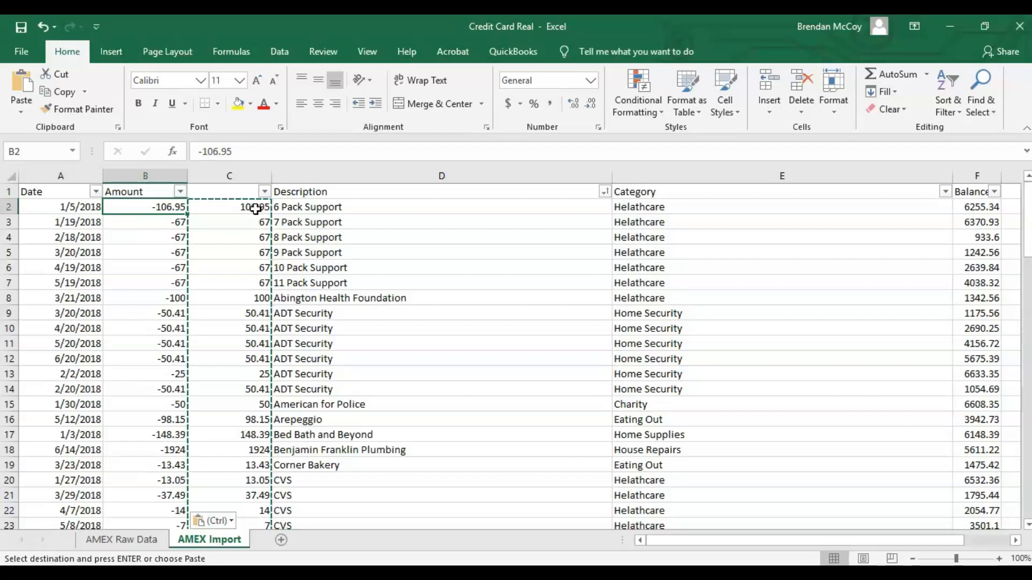
# Step: Undo the paste, fill and C2 formula to restore the positive Amount values
pyautogui.click(48, 29)
pyautogui.click(47, 29)
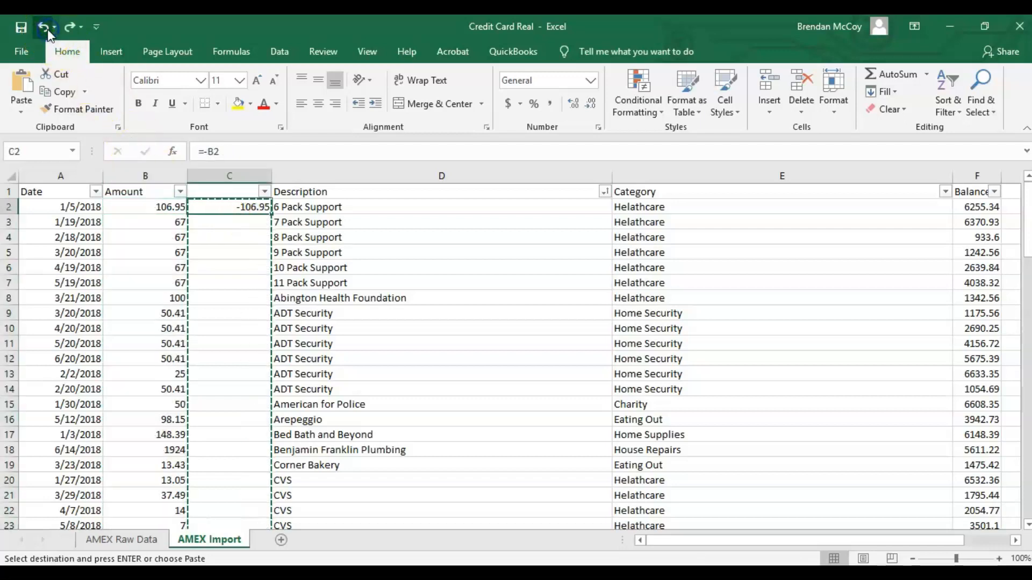
pyautogui.click(47, 29)
pyautogui.click(211, 201)
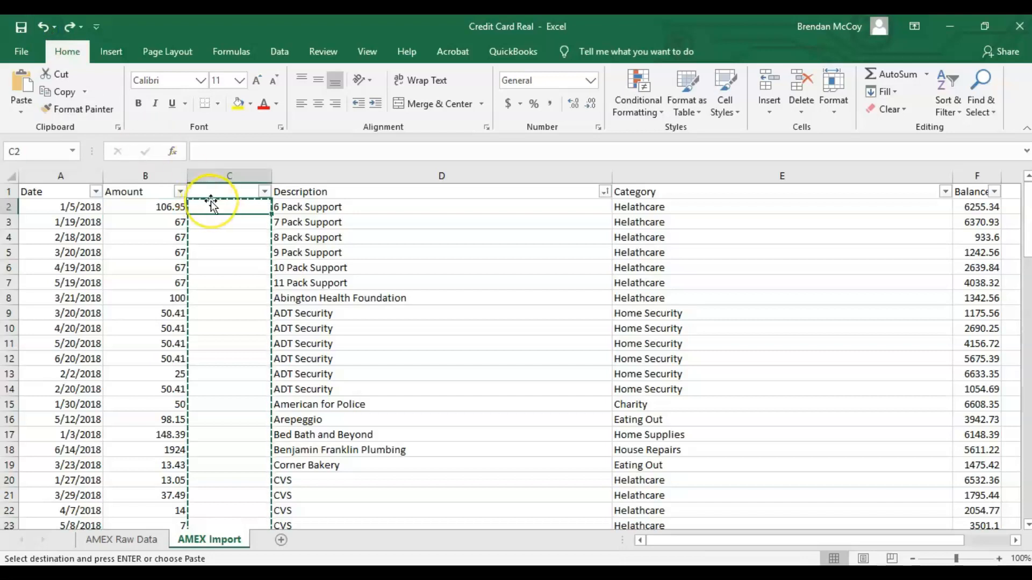
pyautogui.press('Escape')
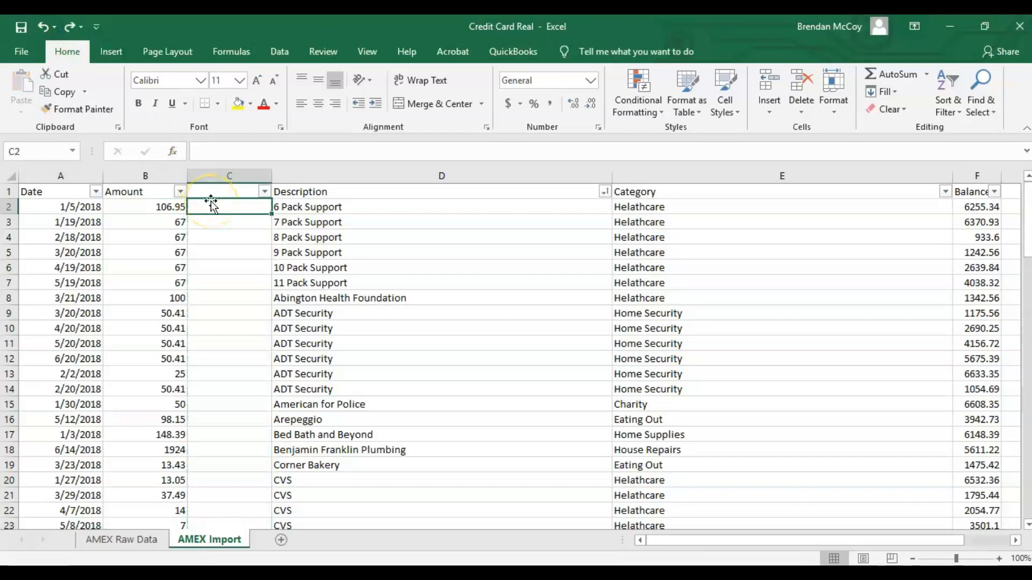
pyautogui.click(172, 207)
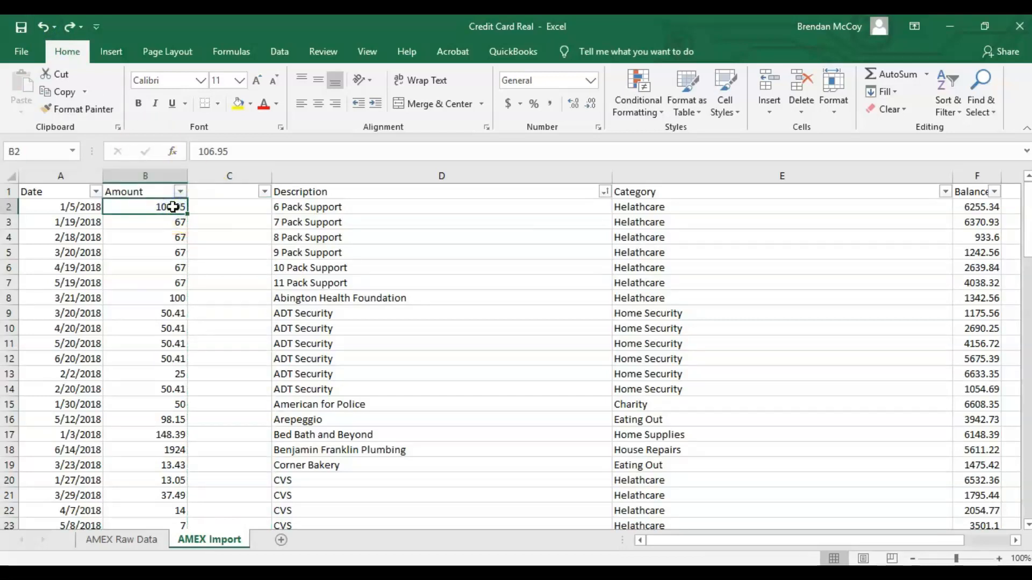
pyautogui.press('Right')
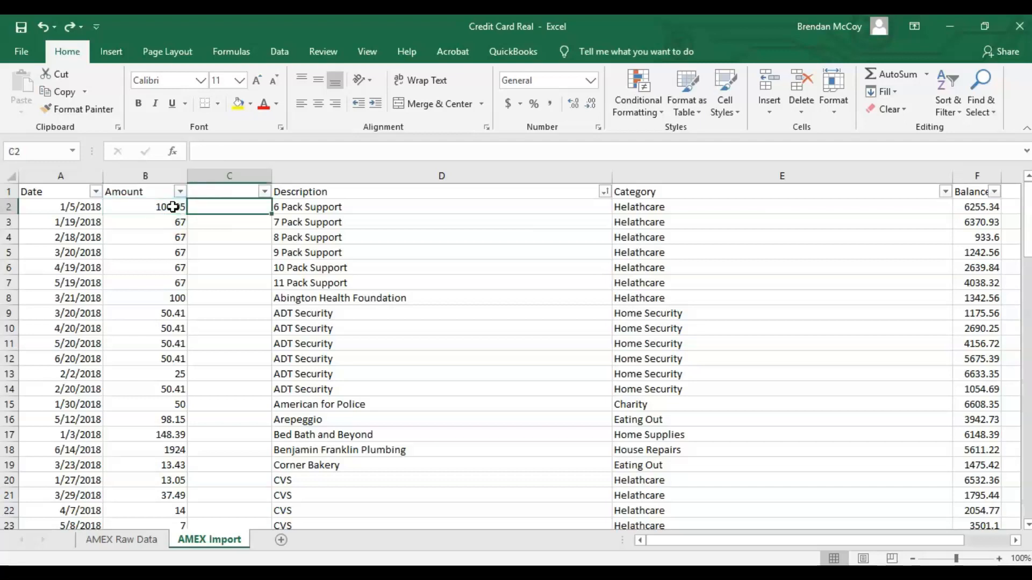
# Step: Rebuild C2 as =-B2 and fill it down column C to row 97
pyautogui.click(208, 207)
pyautogui.write('=-')
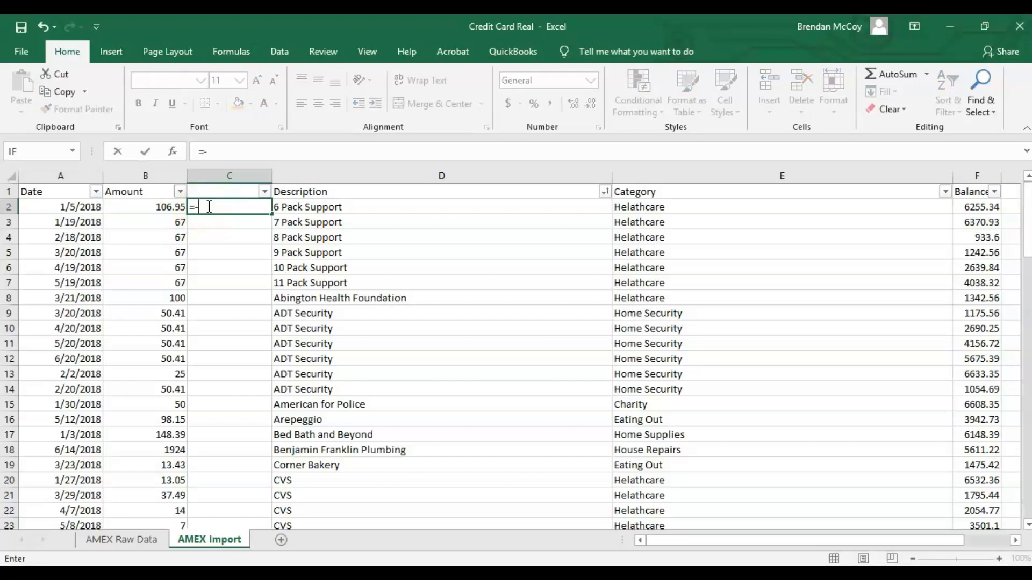
pyautogui.click(169, 207)
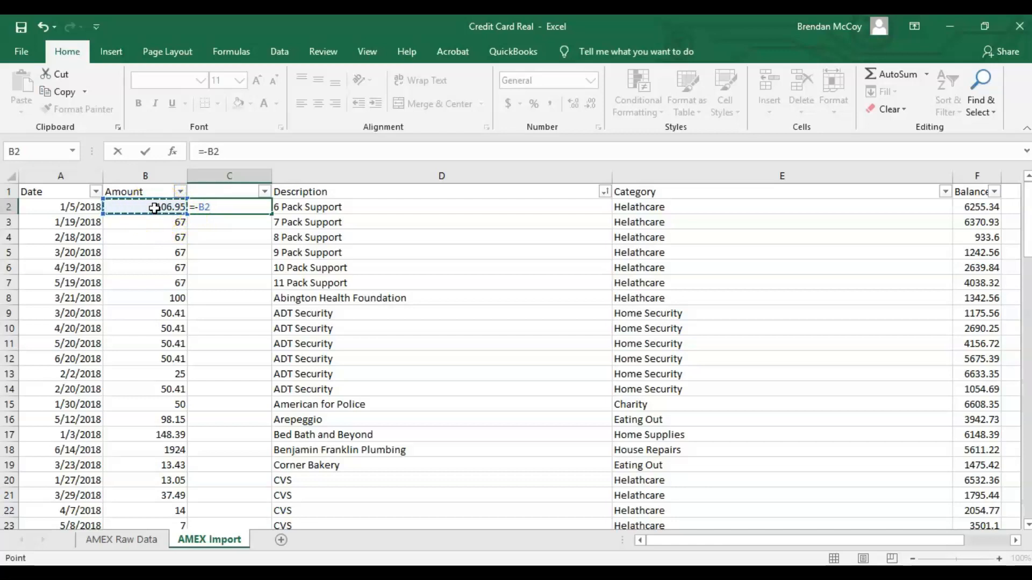
pyautogui.press('Return')
pyautogui.click(216, 208)
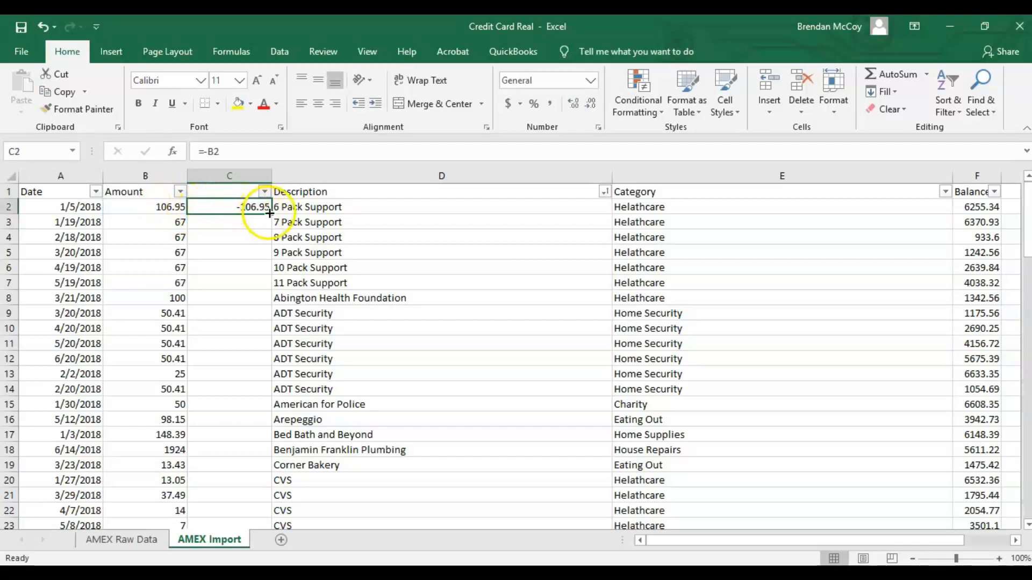
pyautogui.moveTo(272, 213); pyautogui.dragTo(231, 459)
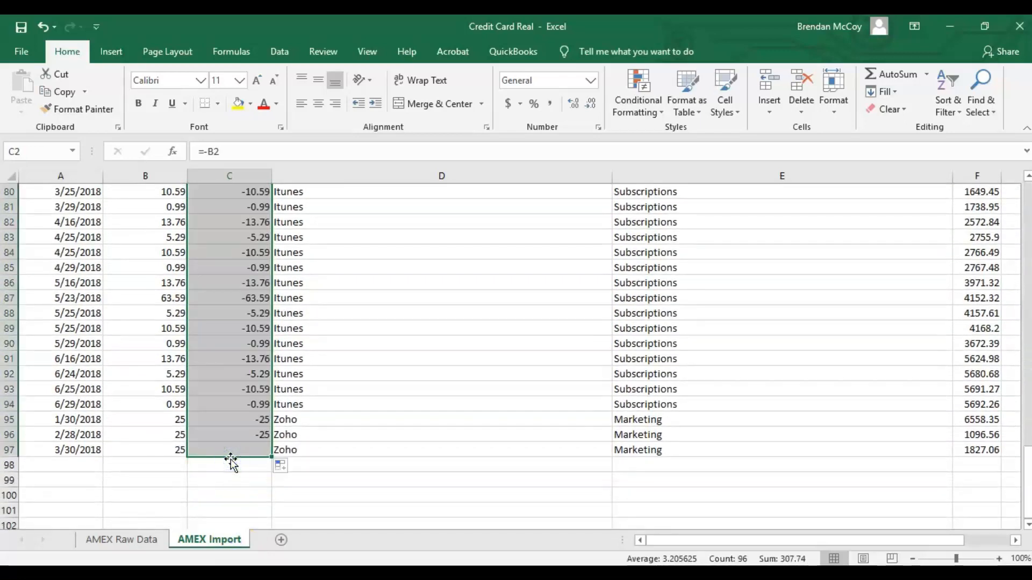
pyautogui.rightClick(216, 364)
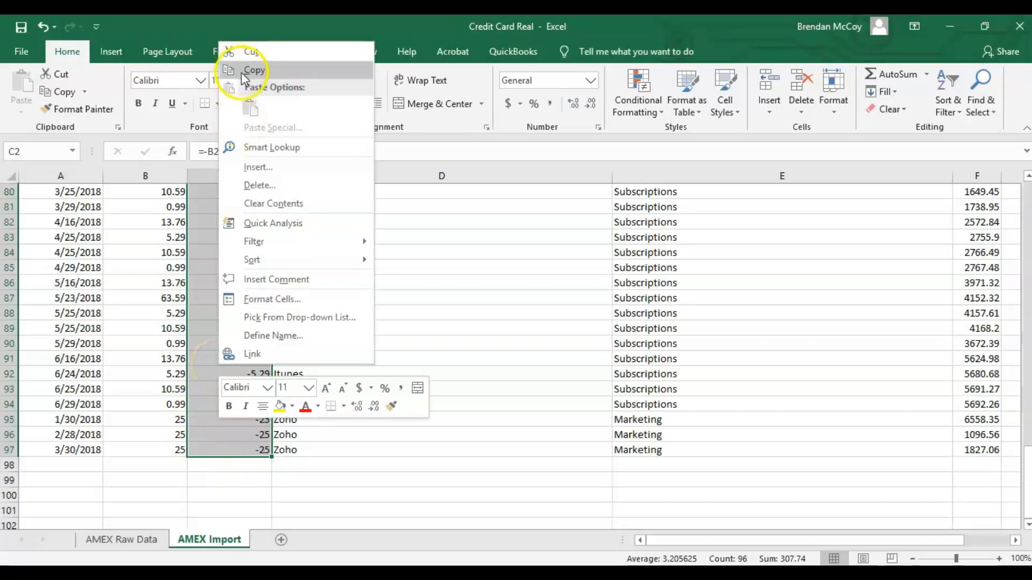
# Step: Paste column C's negated amounts as plain values into the Amount column starting at B2
pyautogui.click(245, 70)
pyautogui.scroll(20, 231, 242)
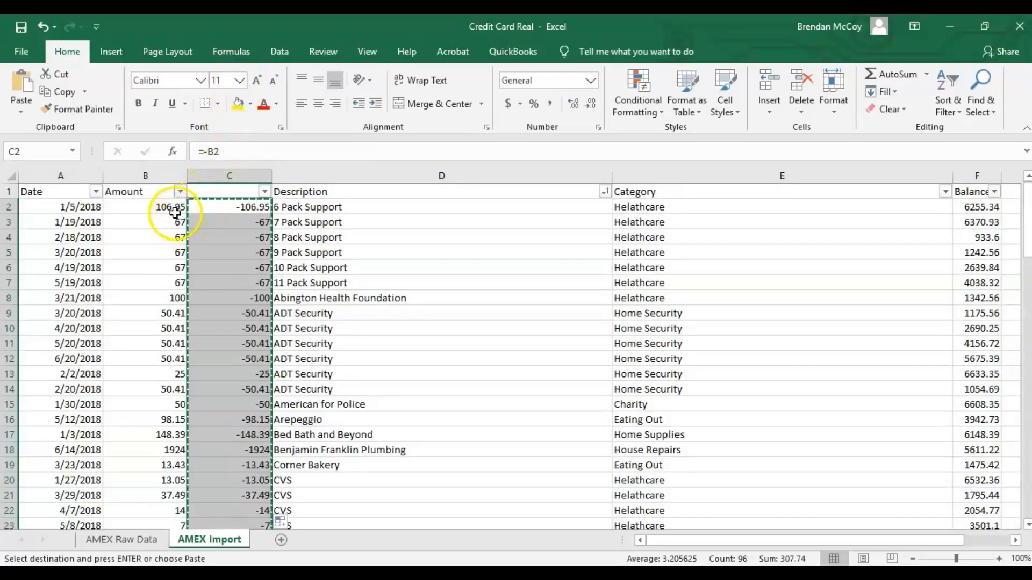
pyautogui.click(173, 208)
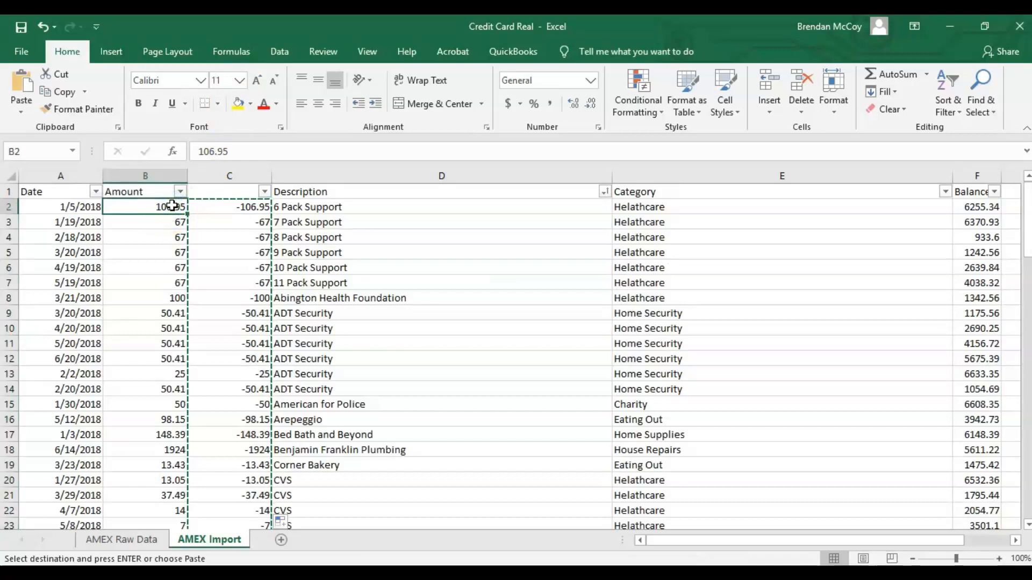
pyautogui.rightClick(172, 205)
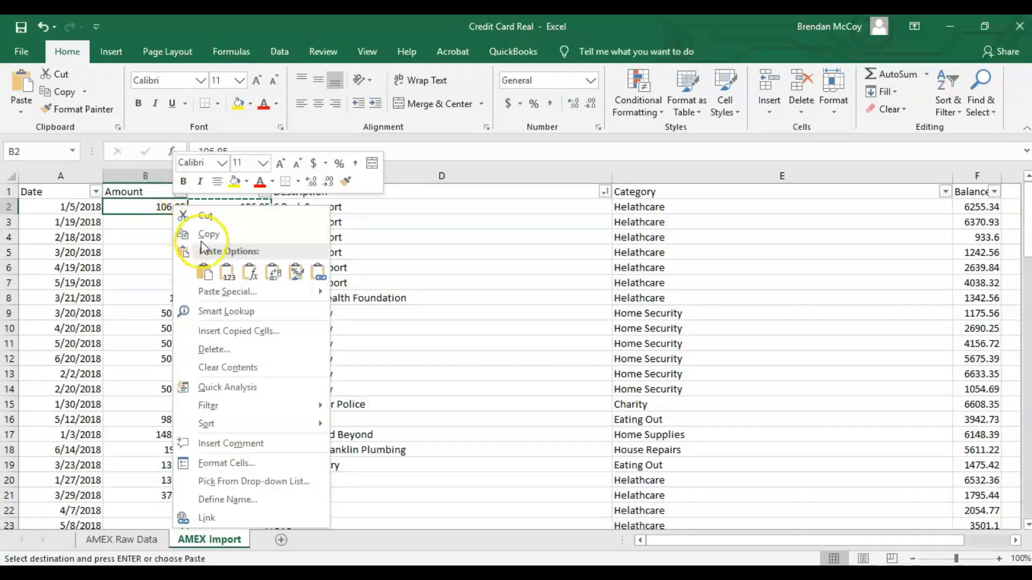
pyautogui.click(227, 271)
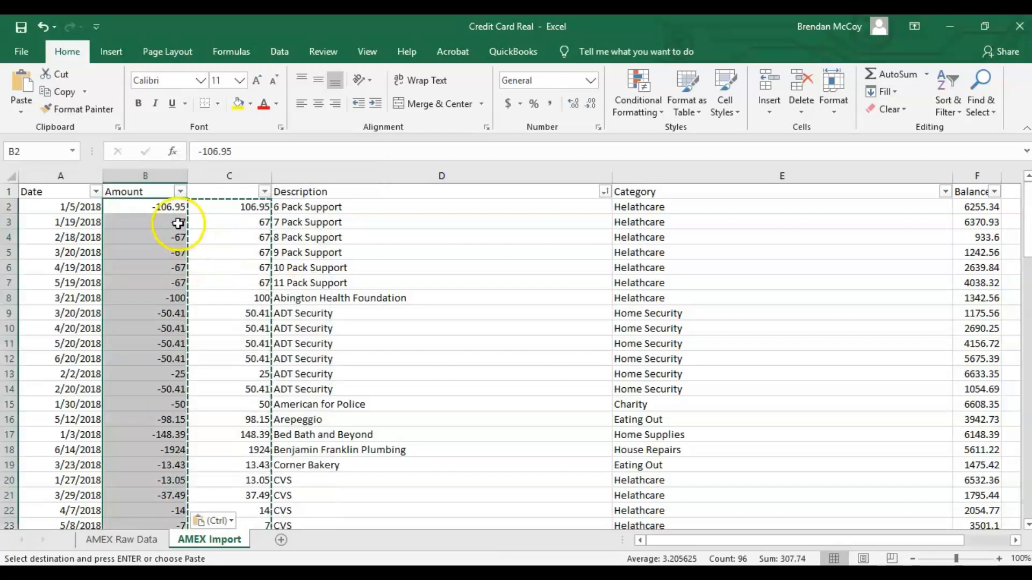
pyautogui.click(168, 208)
pyautogui.click(171, 223)
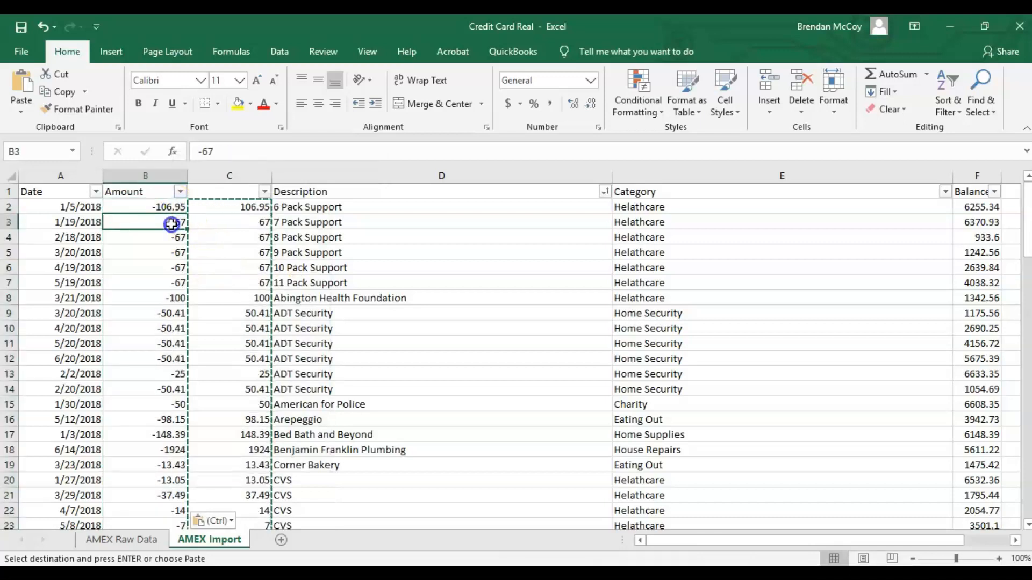
# Step: Delete helper column C so Description follows Amount
pyautogui.click(225, 175)
pyautogui.rightClick(225, 176)
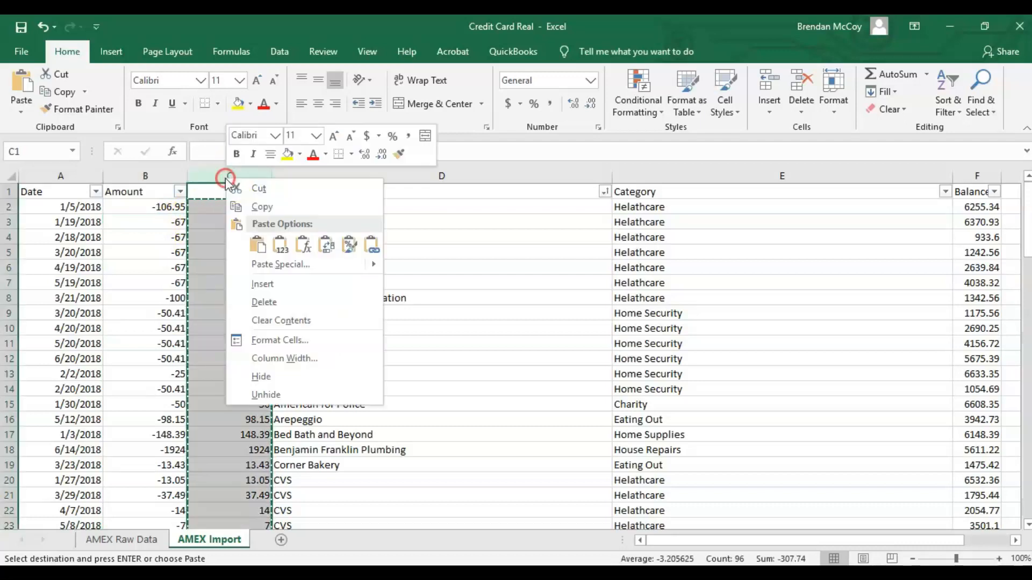
pyautogui.click(263, 299)
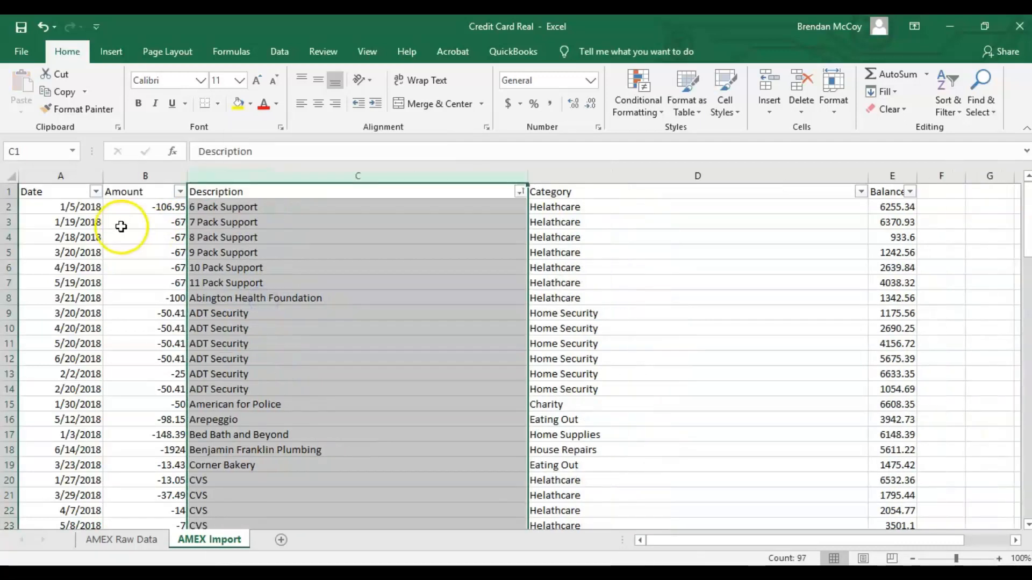
pyautogui.click(121, 226)
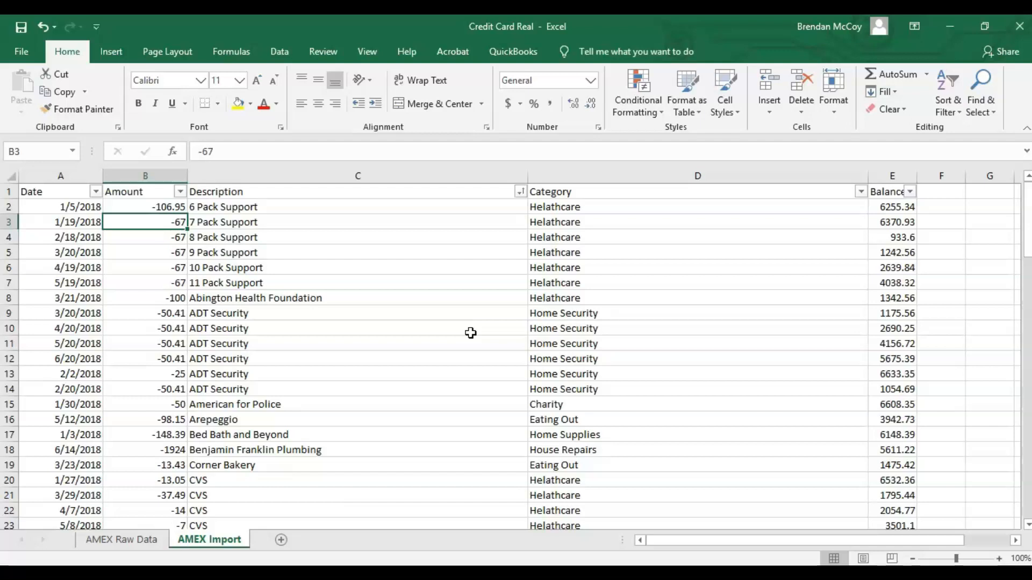
# Step: Switch to the blank Book1 workbook with Sheet2 showing
pyautogui.click(584, 317)
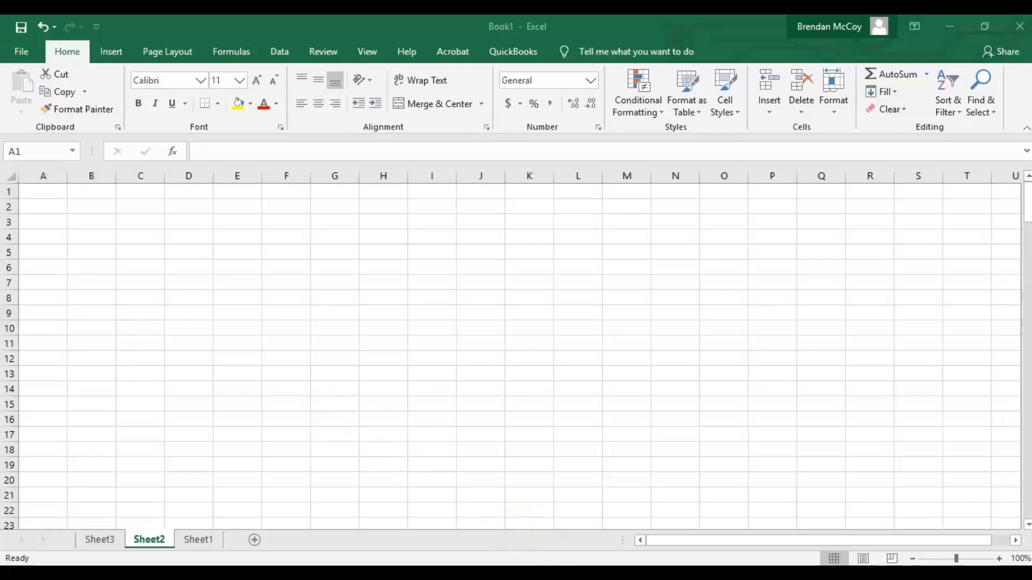
# Step: Copy the checking categories D2:D180 from Checking Account Real and paste them at Book1 A2
pyautogui.moveTo(577, 574)
pyautogui.click(434, 493)
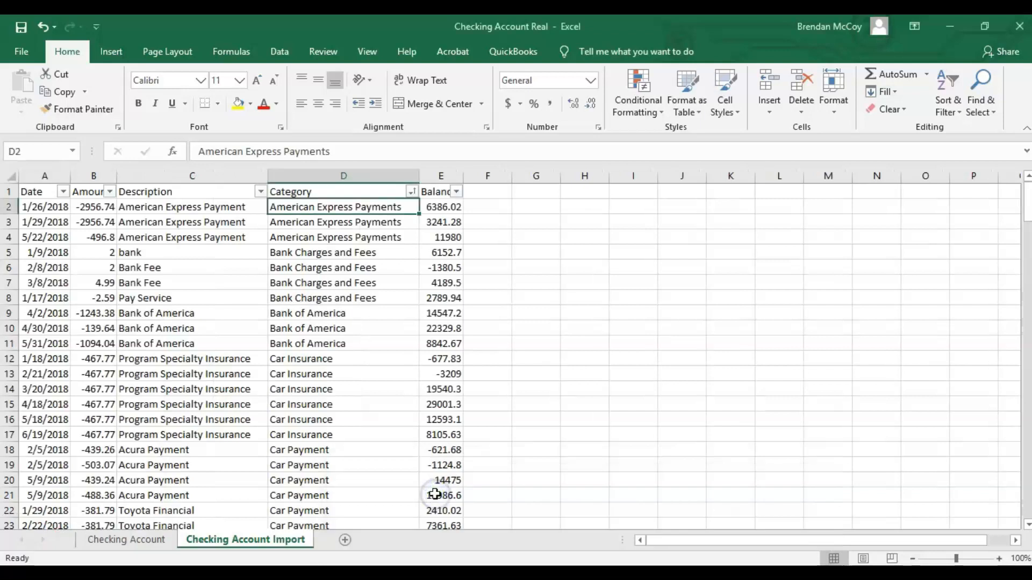
pyautogui.click(387, 208)
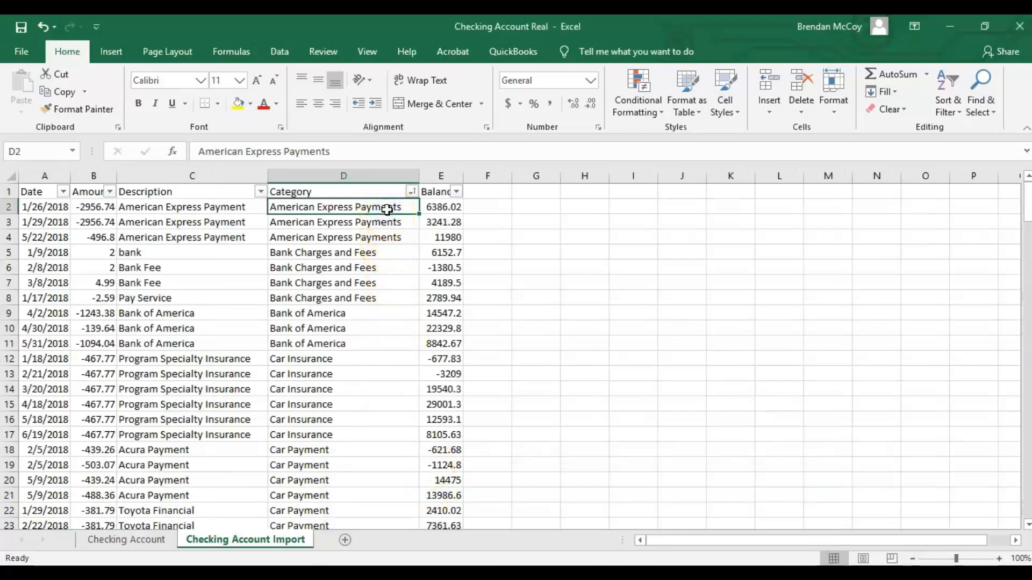
pyautogui.moveTo(387, 209); pyautogui.dragTo(363, 492)
pyautogui.rightClick(327, 324)
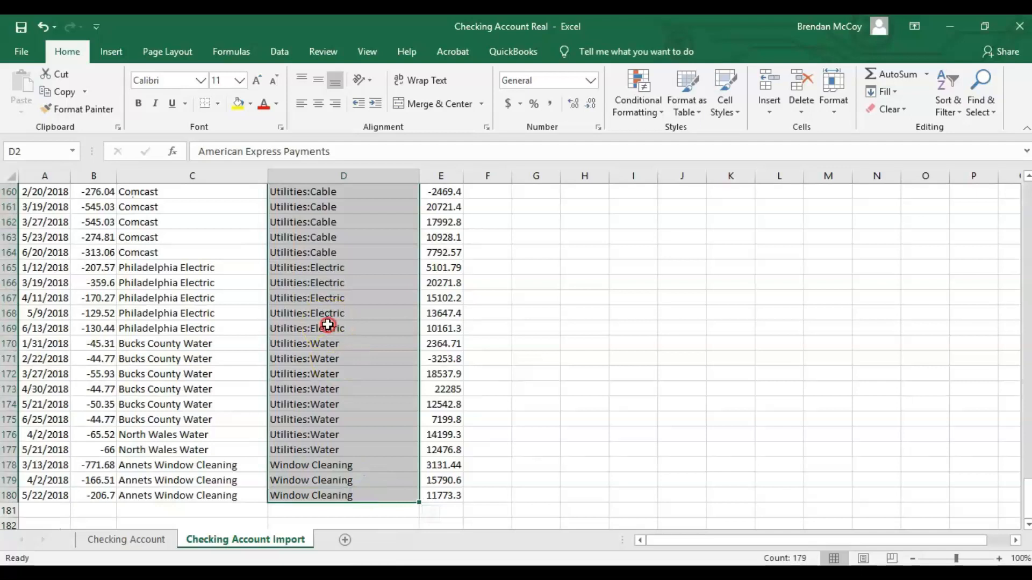
pyautogui.click(371, 274)
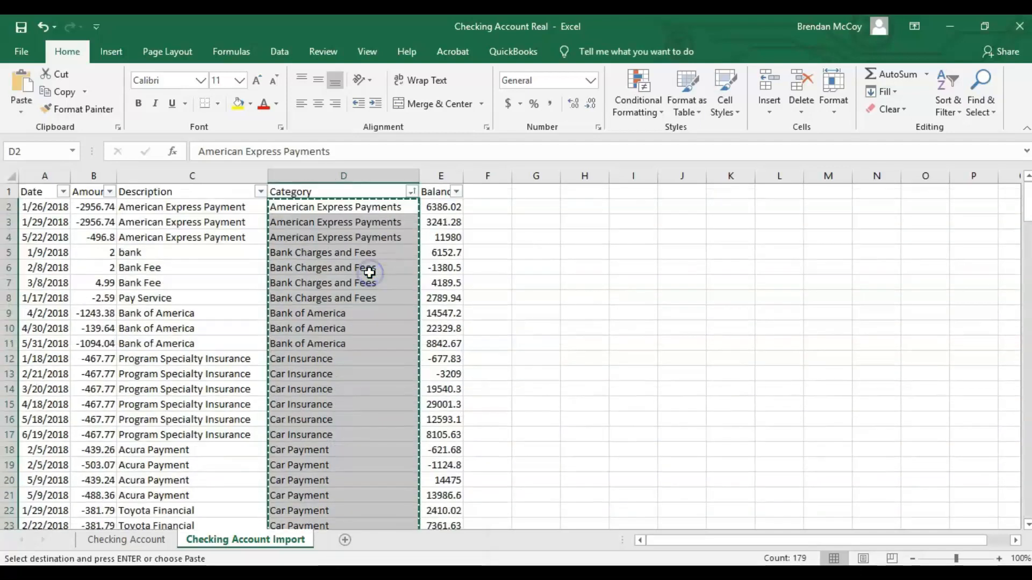
pyautogui.click(576, 574)
pyautogui.click(741, 548)
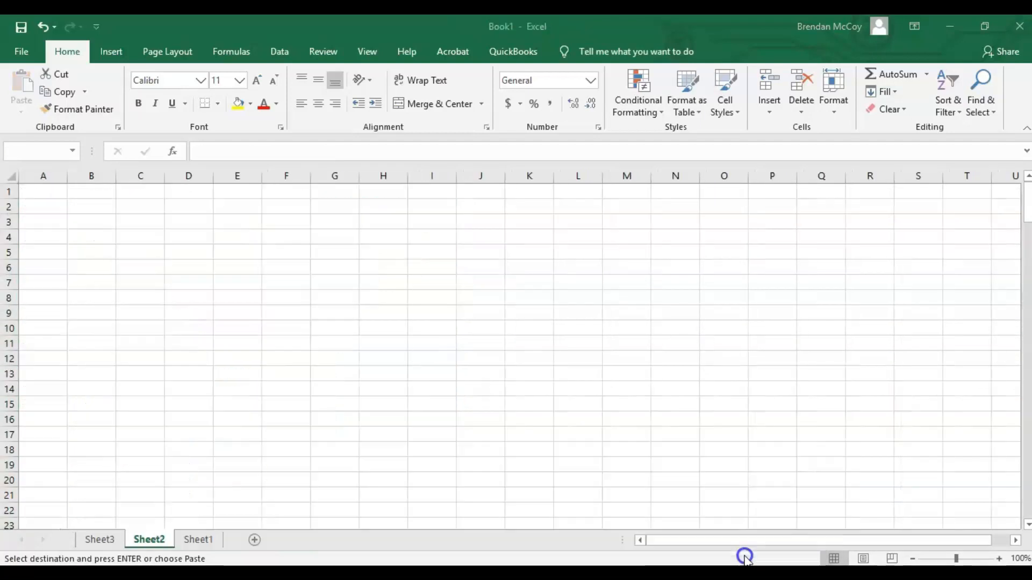
pyautogui.click(48, 205)
pyautogui.rightClick(48, 205)
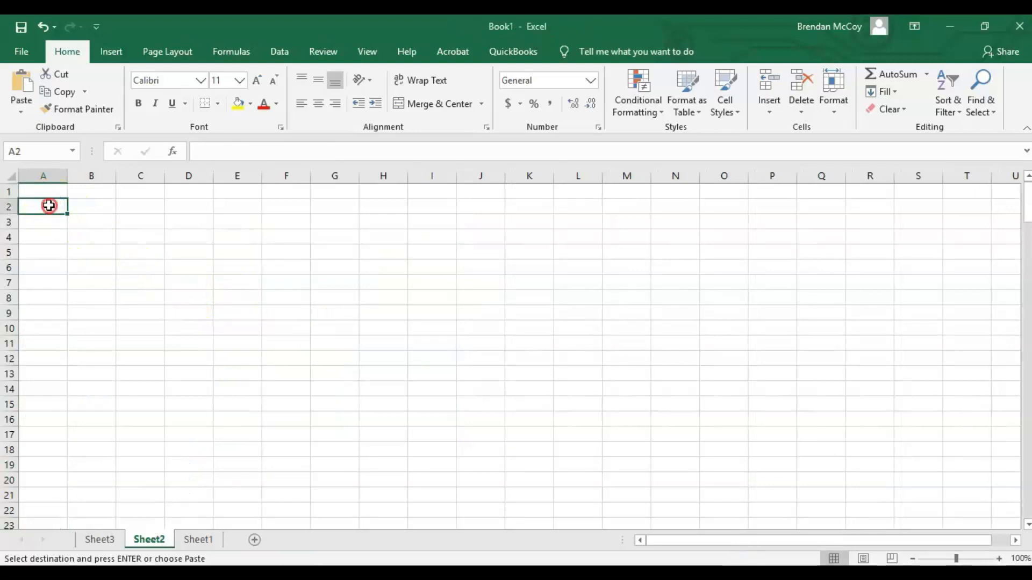
pyautogui.click(73, 268)
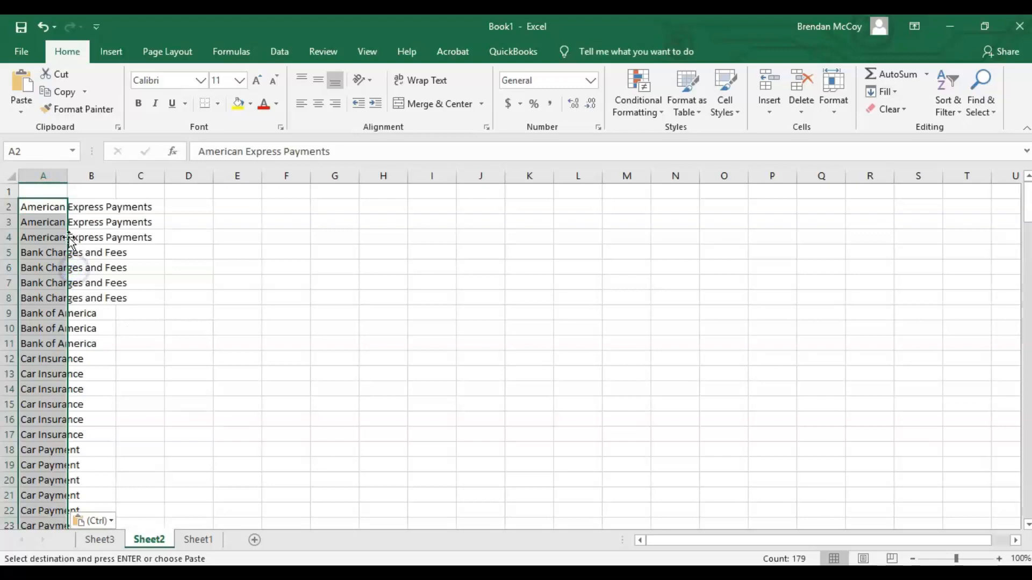
# Step: Enter the header 'Category' in A1 and auto-fit column A's width
pyautogui.click(58, 192)
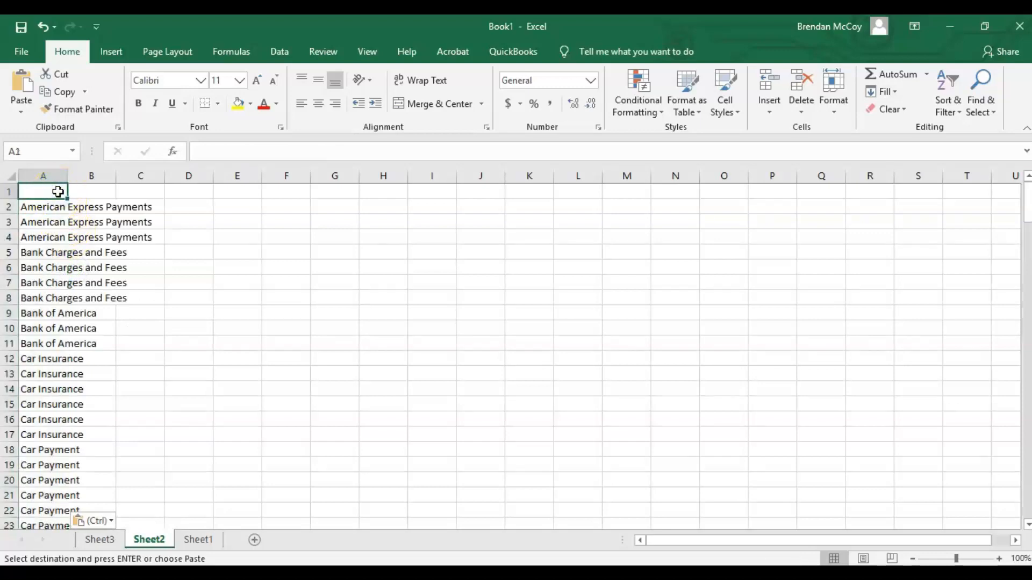
pyautogui.write('C')
pyautogui.write('go')
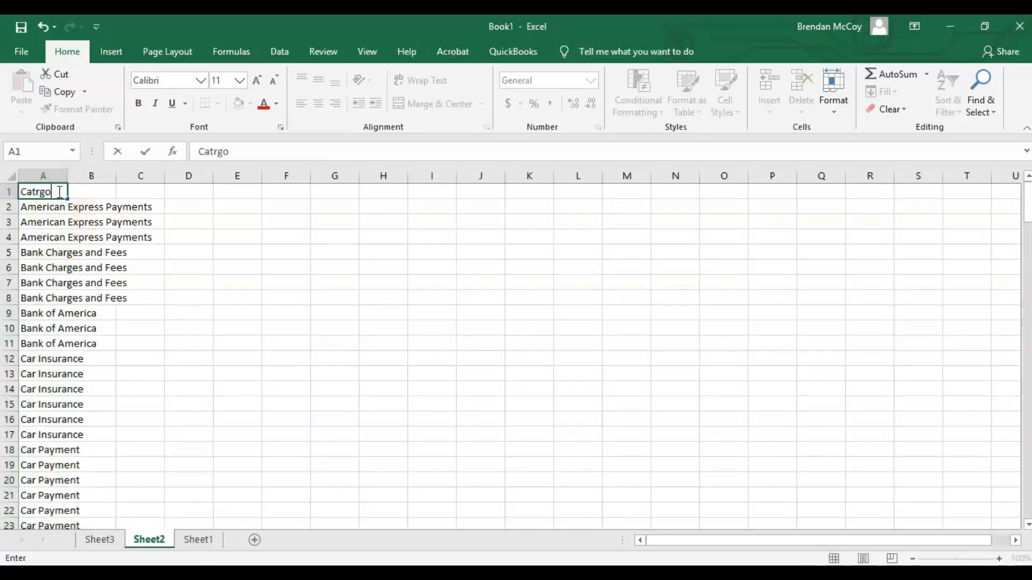
pyautogui.press('BackSpace')
pyautogui.press('BackSpace')
pyautogui.press('BackSpace')
pyautogui.write('egory')
pyautogui.press('Return')
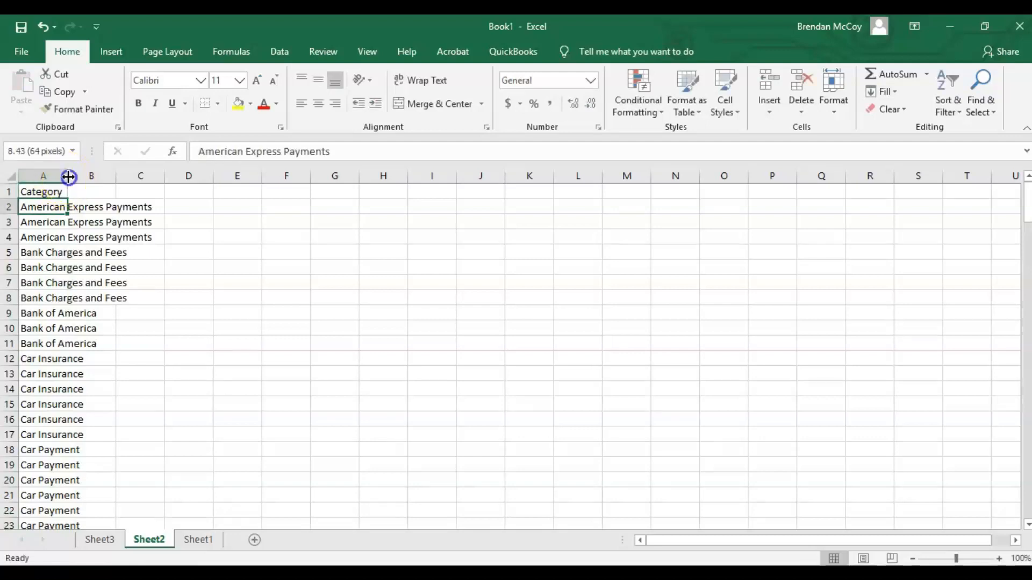
pyautogui.doubleClick(68, 175)
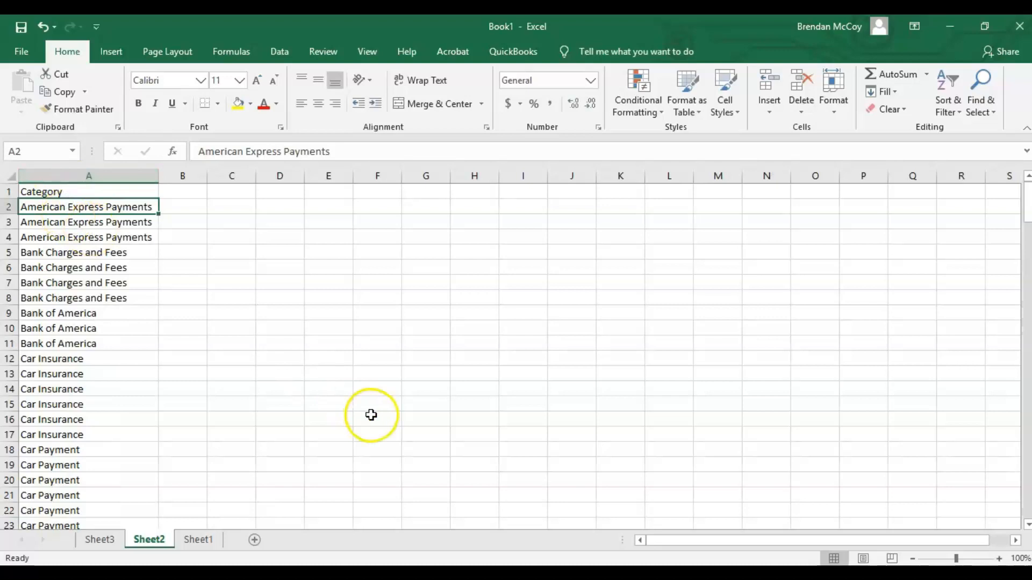
# Step: Copy the AMEX Import categories D2:D97 from Credit Card Real
pyautogui.click(559, 517)
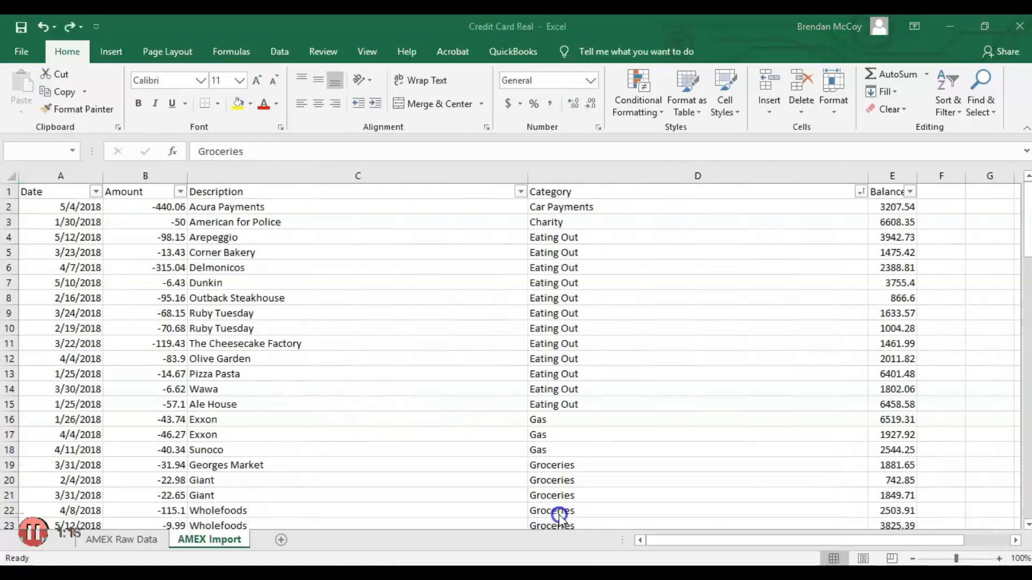
pyautogui.moveTo(555, 208); pyautogui.dragTo(564, 499)
pyautogui.rightClick(560, 359)
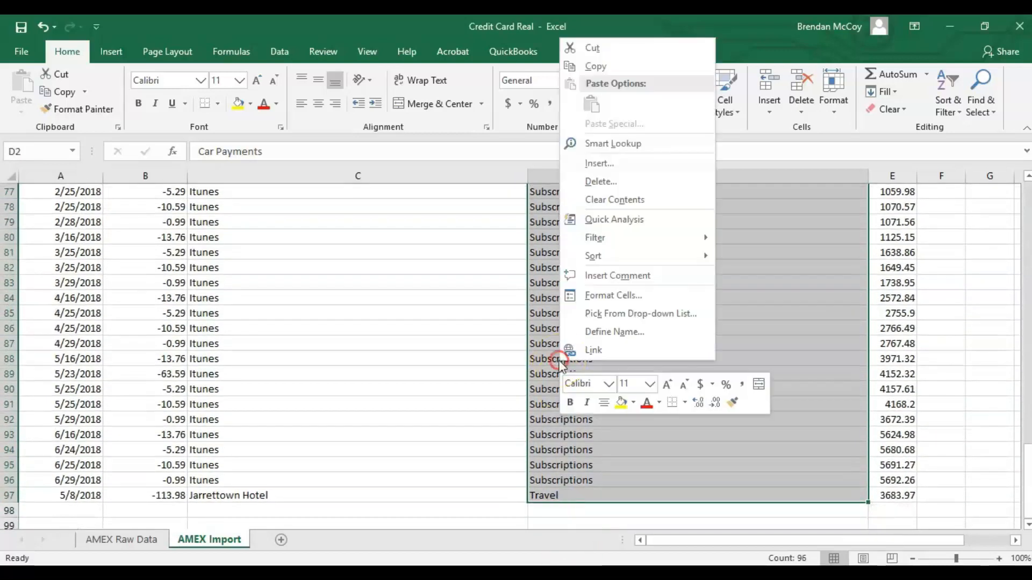
pyautogui.click(594, 65)
pyautogui.scroll(20, 553, 392)
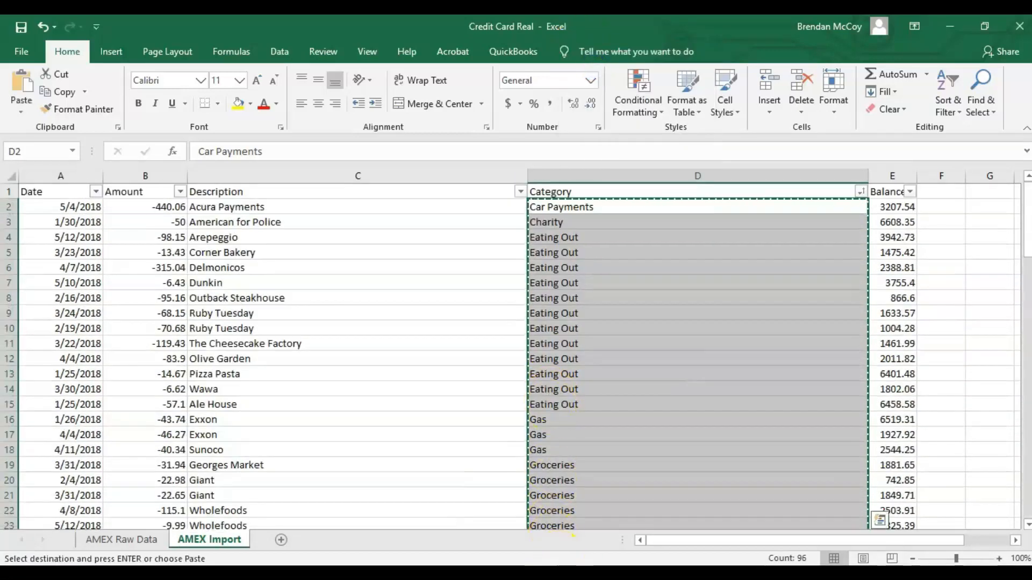
# Step: Paste the credit card categories into Book1 starting at A181, below the checking list
pyautogui.click(723, 546)
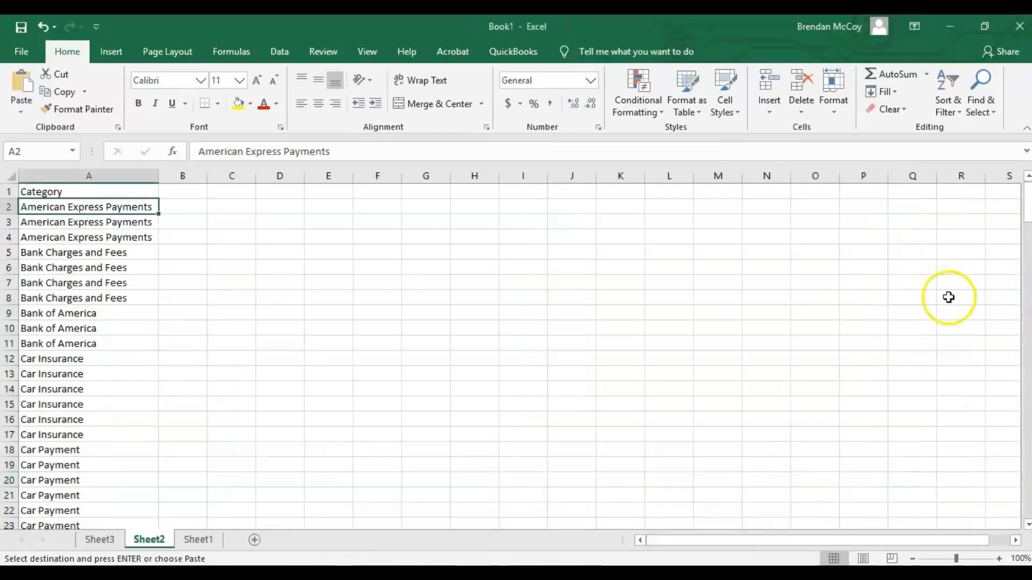
pyautogui.moveTo(1025, 208); pyautogui.dragTo(1021, 514)
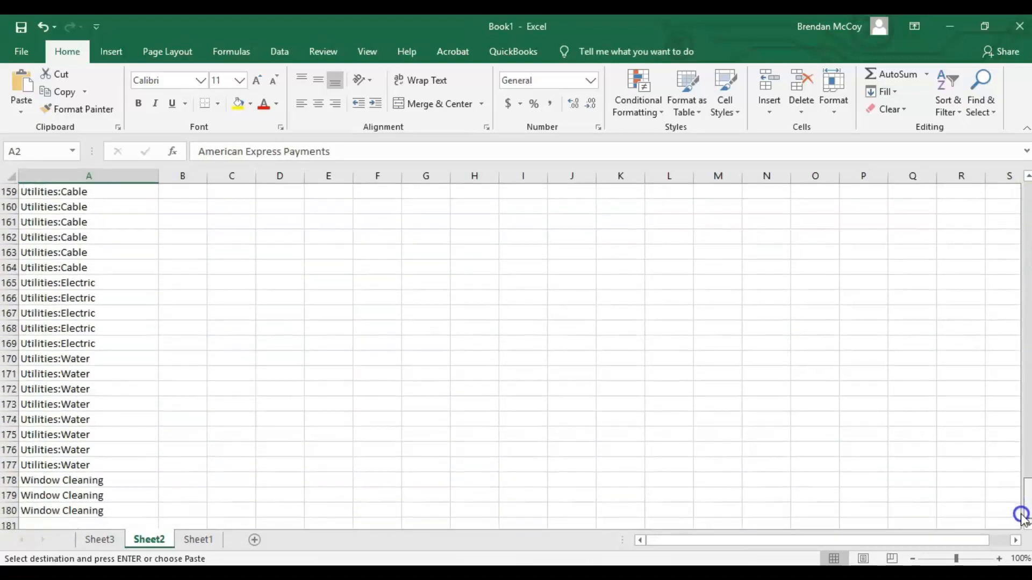
pyautogui.click(1026, 525)
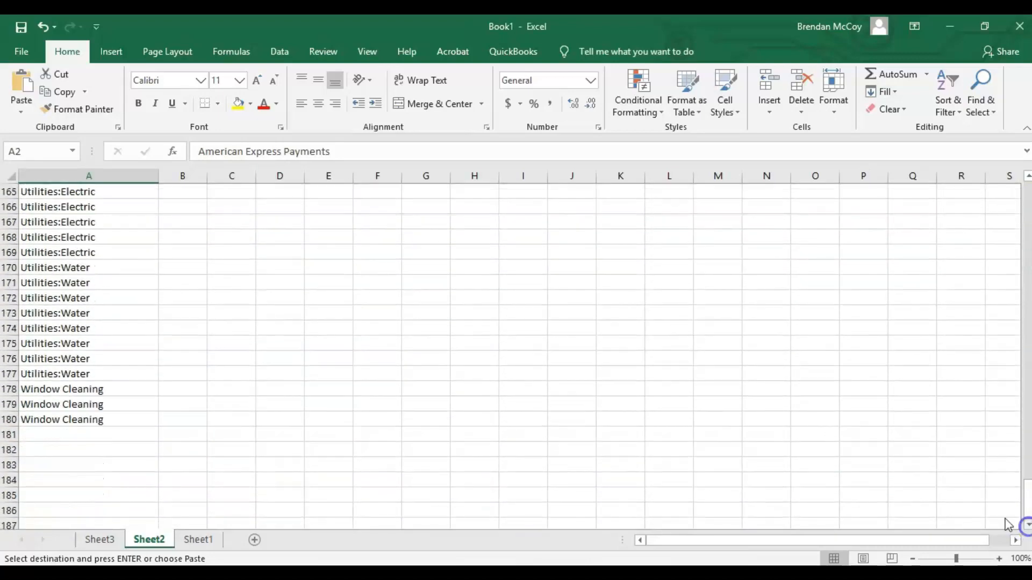
pyautogui.click(134, 438)
pyautogui.rightClick(131, 437)
pyautogui.click(163, 183)
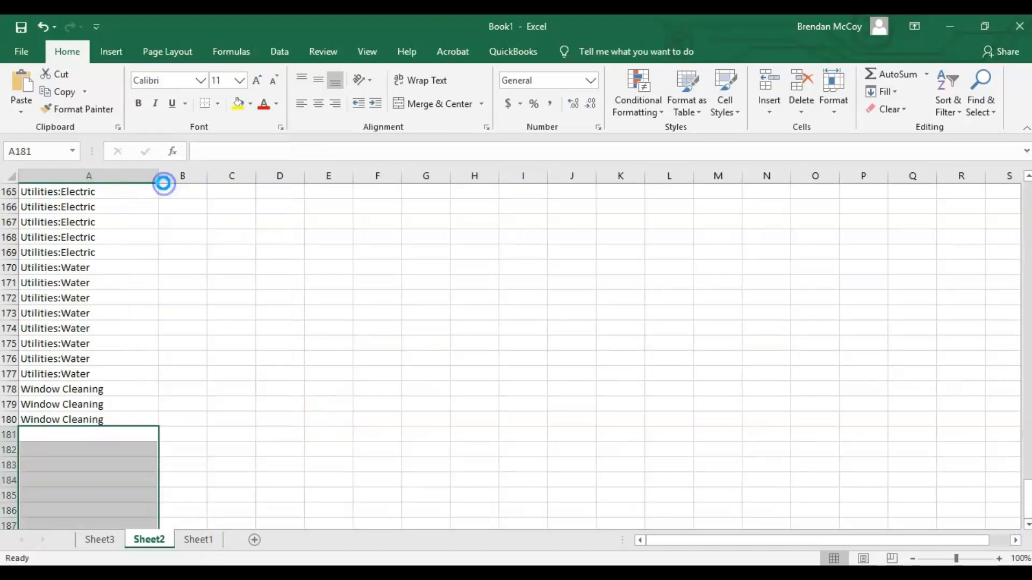
pyautogui.click(543, 357)
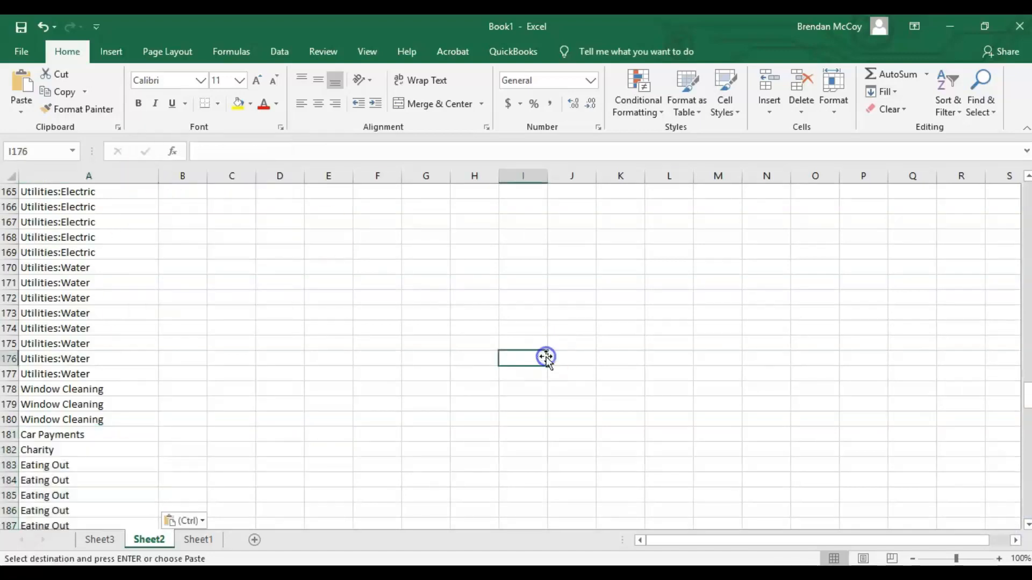
# Step: Return to the top of the combined list and select the whole Category column A
pyautogui.moveTo(1027, 396); pyautogui.dragTo(1027, 192)
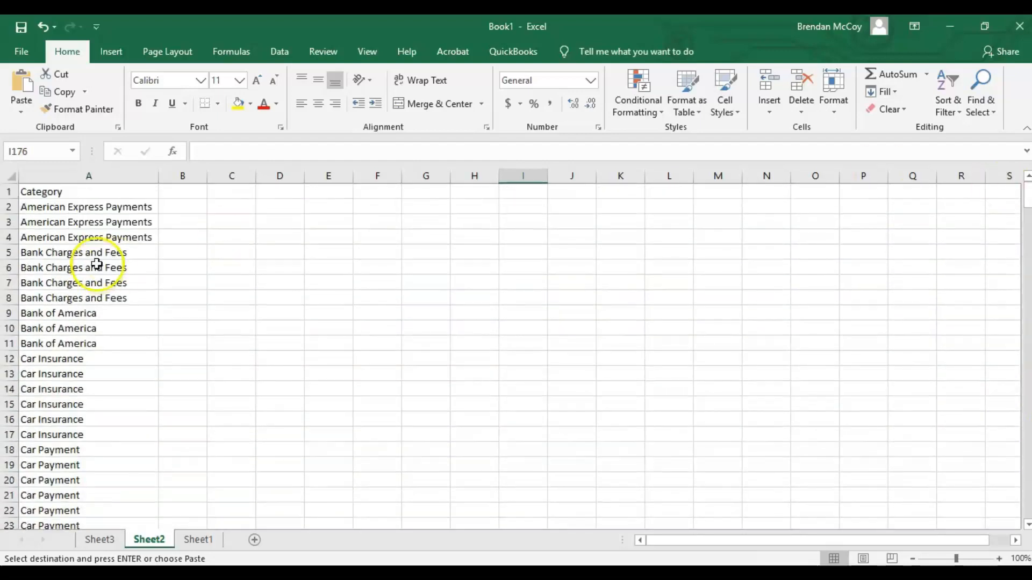
pyautogui.click(95, 241)
pyautogui.press('Down')
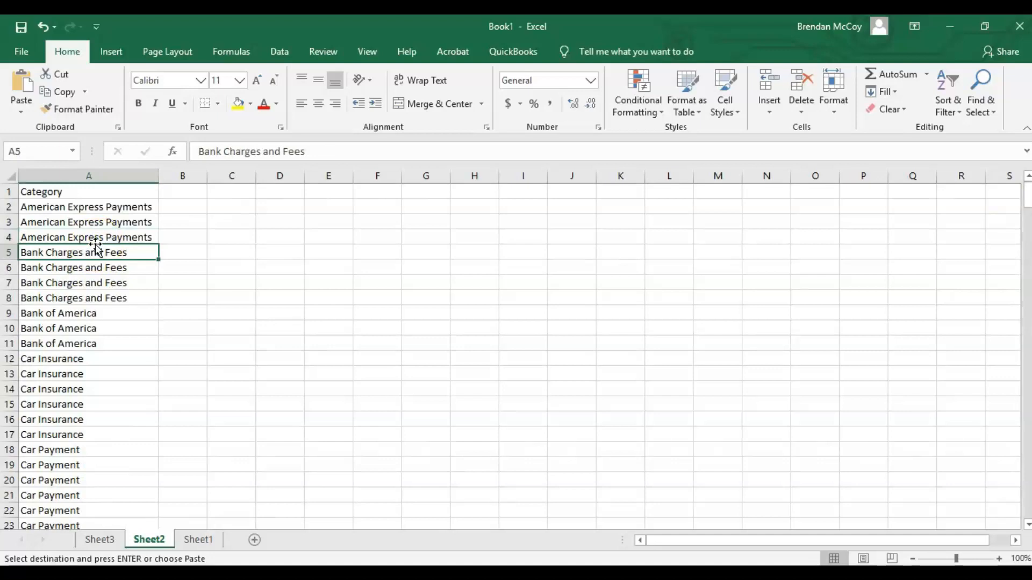
pyautogui.press('Up')
pyautogui.press('Up')
pyautogui.press('Up')
pyautogui.press('Up')
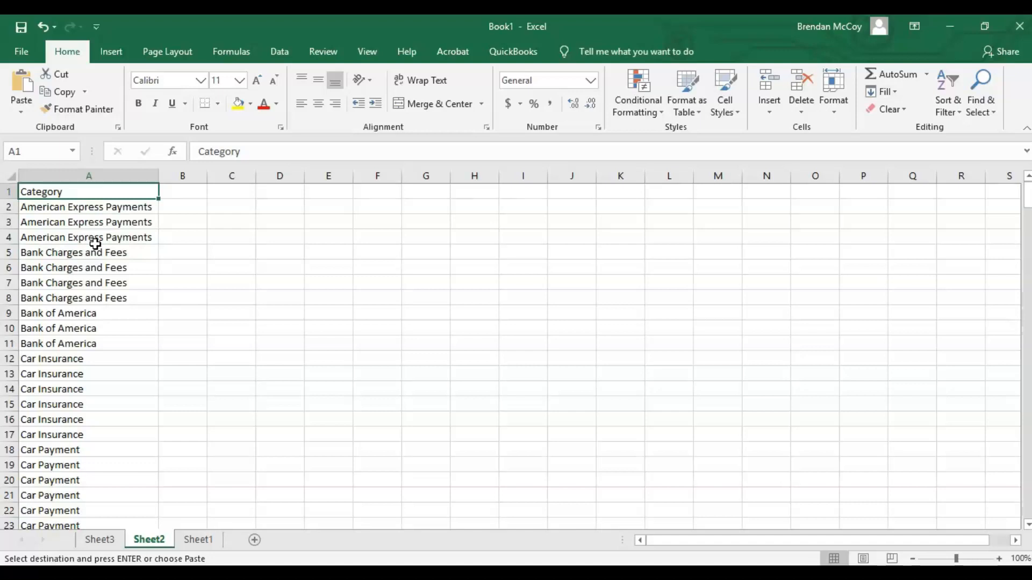
pyautogui.click(92, 176)
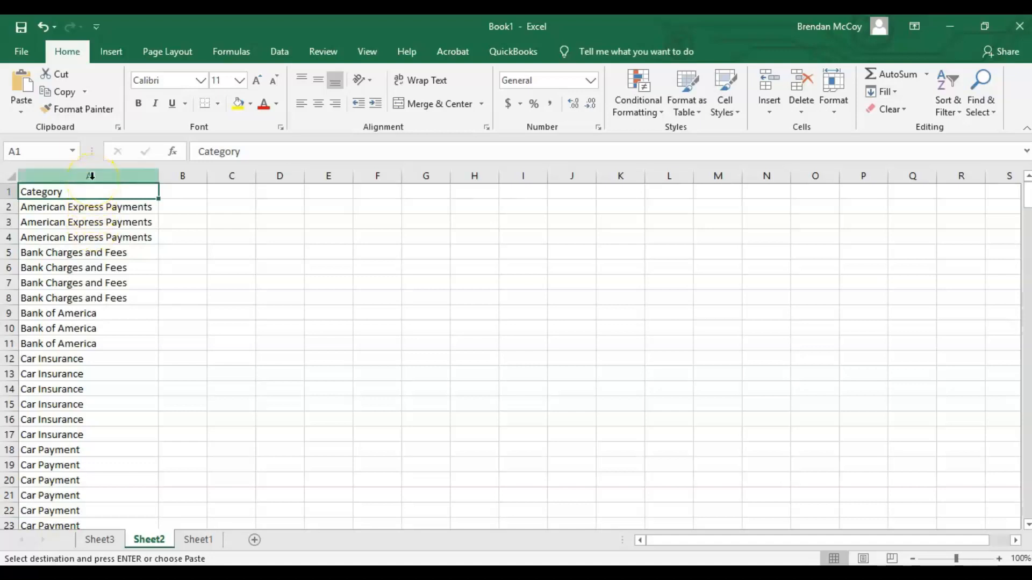
# Step: Create a PivotTable from column A on a new worksheet with Category as the row field
pyautogui.click(111, 53)
pyautogui.click(29, 86)
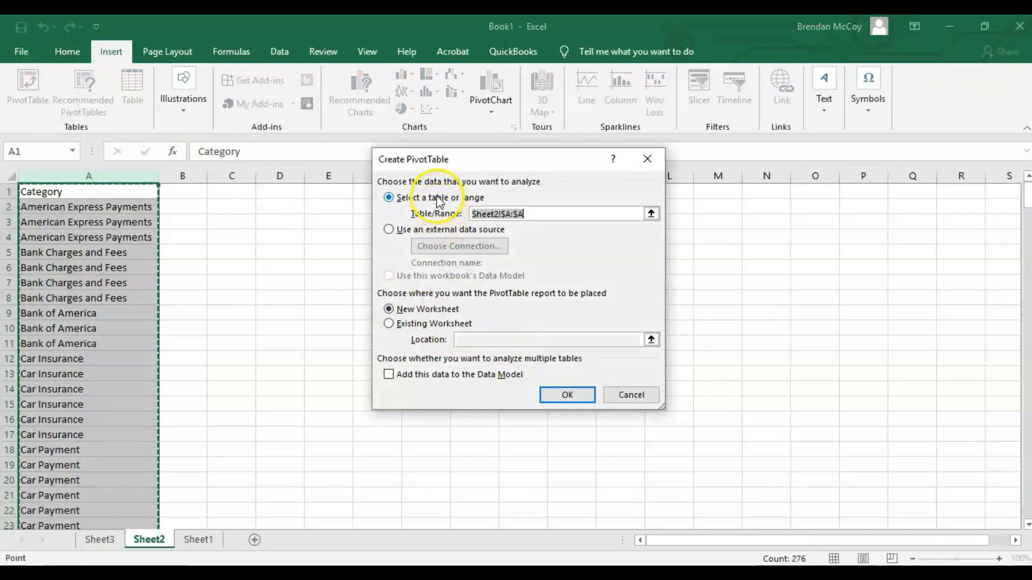
pyautogui.click(554, 392)
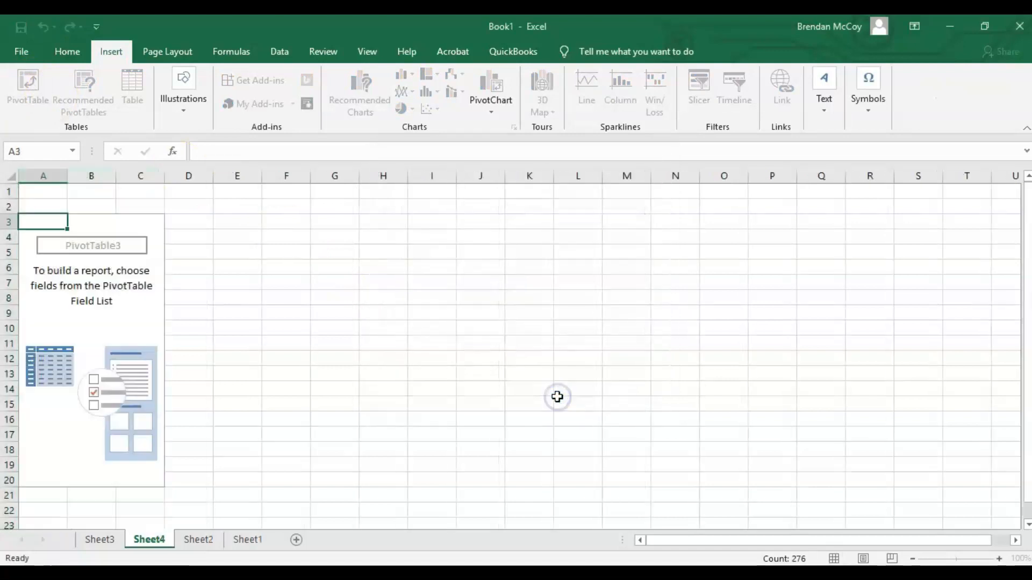
pyautogui.click(87, 308)
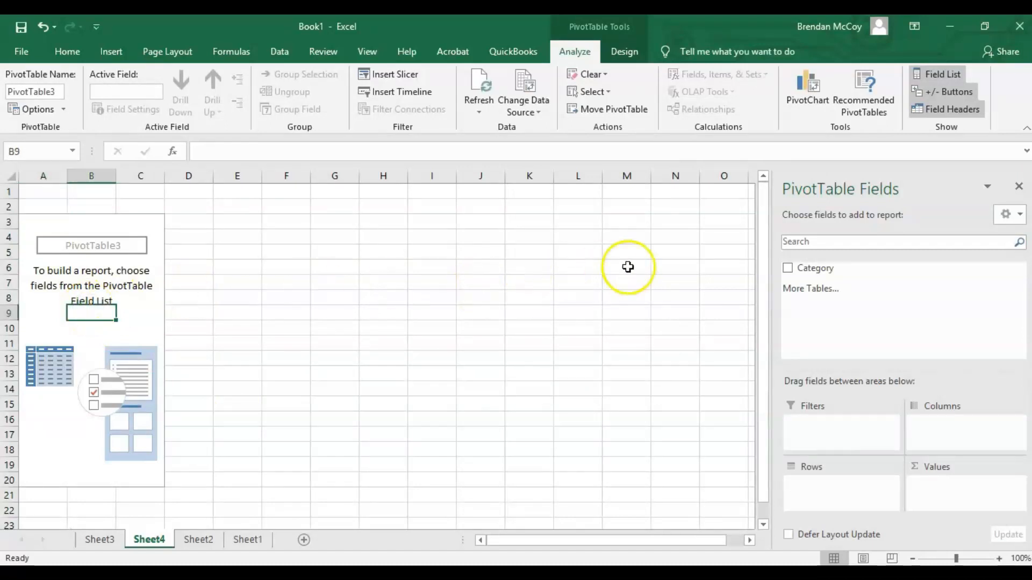
pyautogui.click(787, 268)
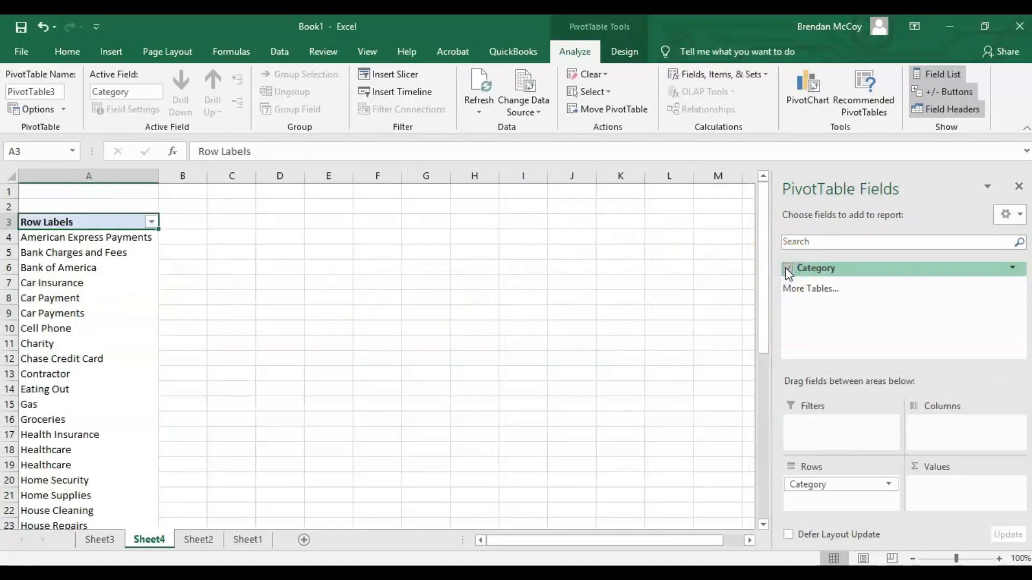
# Step: Arrow down through the unique categories toward Utilities at the end of the list
pyautogui.click(229, 225)
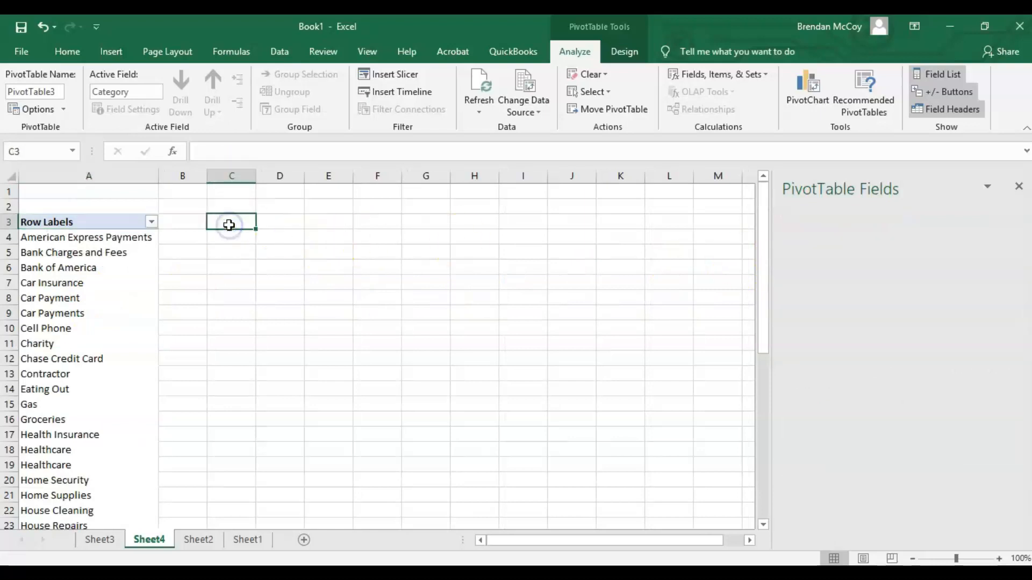
pyautogui.press('Down')
pyautogui.press('Left')
pyautogui.press('Left')
pyautogui.press('Down')
pyautogui.press('Down')
pyautogui.press('Down')
pyautogui.press('Down')
pyautogui.press('Down')
pyautogui.press('Down')
pyautogui.press('Down')
pyautogui.press('Down')
pyautogui.press('Down')
pyautogui.press('Down')
pyautogui.press('Down')
pyautogui.press('Down')
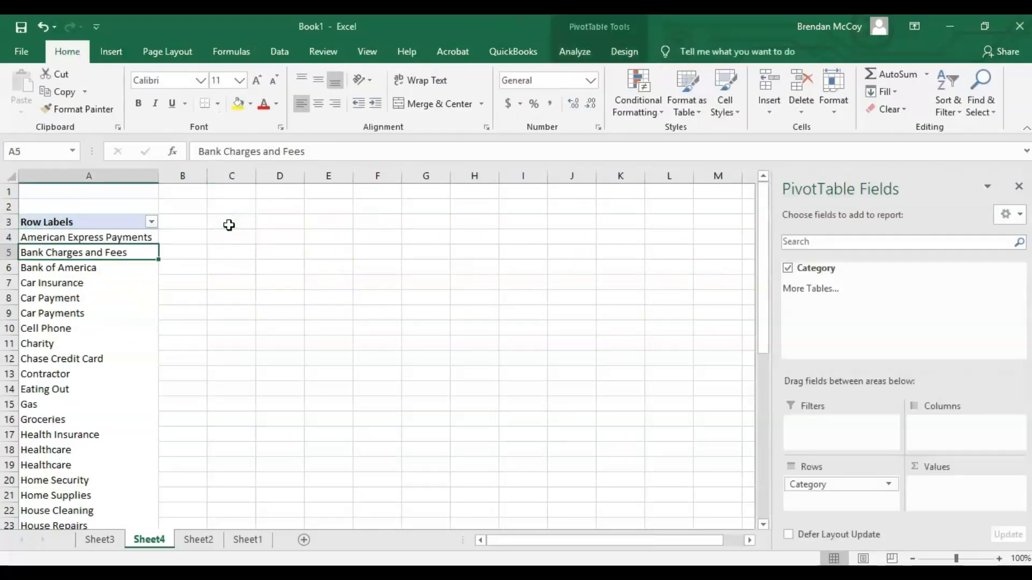
pyautogui.press('Down')
pyautogui.press('Down')
pyautogui.press('Down')
pyautogui.press('Down')
pyautogui.press('Down')
pyautogui.press('Down')
pyautogui.press('Down')
pyautogui.press('Down')
pyautogui.press('Down')
pyautogui.press('Down')
pyautogui.press('Down')
pyautogui.press('Down')
pyautogui.press('Down')
pyautogui.press('Down')
pyautogui.press('Down')
pyautogui.press('Down')
pyautogui.press('Down')
pyautogui.press('Down')
pyautogui.press('Down')
pyautogui.press('Down')
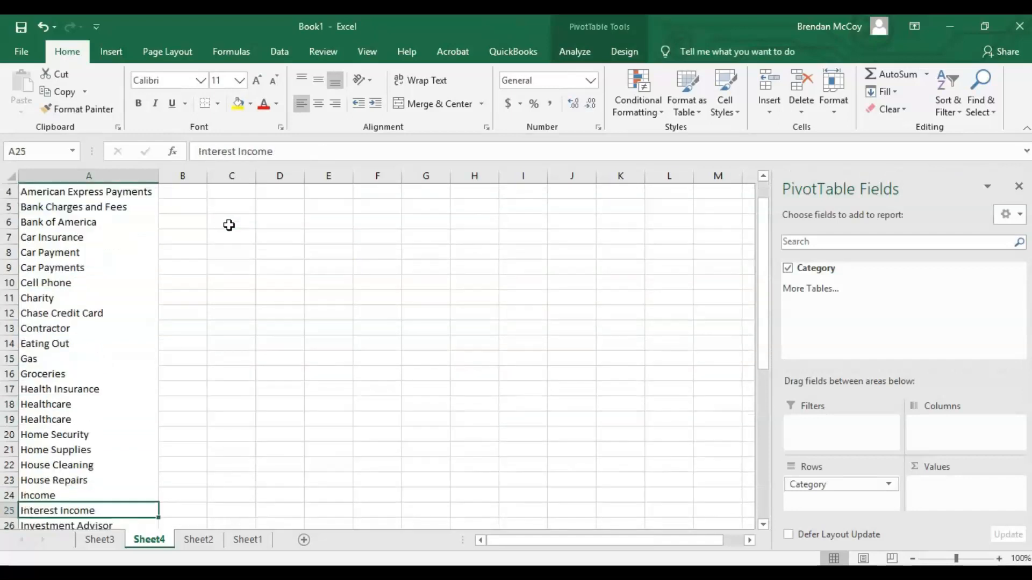
pyautogui.press('Down')
pyautogui.press('Down')
pyautogui.press('Down')
pyautogui.press('Down')
pyautogui.press('Down')
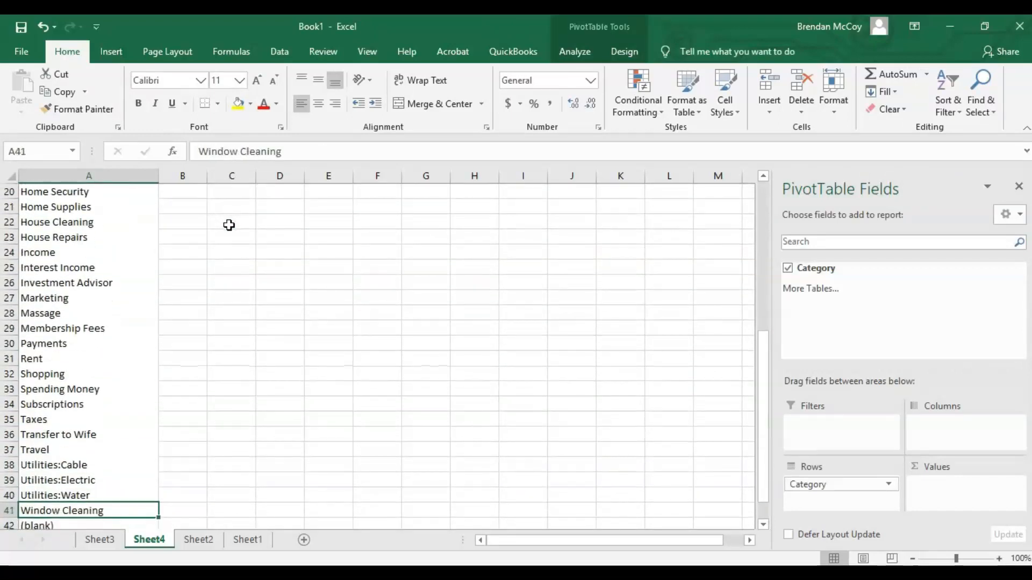
# Step: Step through the PivotTable row labels from Window Cleaning up to American Express Payments, Chase Credit Card and Bank of America
pyautogui.press('Up')
pyautogui.press('Up')
pyautogui.press('Up')
pyautogui.press('Up')
pyautogui.press('Up')
pyautogui.press('Up')
pyautogui.press('Up')
pyautogui.press('Up')
pyautogui.press('Up')
pyautogui.press('Up')
pyautogui.press('Up')
pyautogui.press('Up')
pyautogui.press('Up')
pyautogui.press('Up')
pyautogui.press('Up')
pyautogui.press('Up')
pyautogui.press('Up')
pyautogui.press('Up')
pyautogui.press('Up')
pyautogui.press('Up')
pyautogui.press('Up')
pyautogui.press('Up')
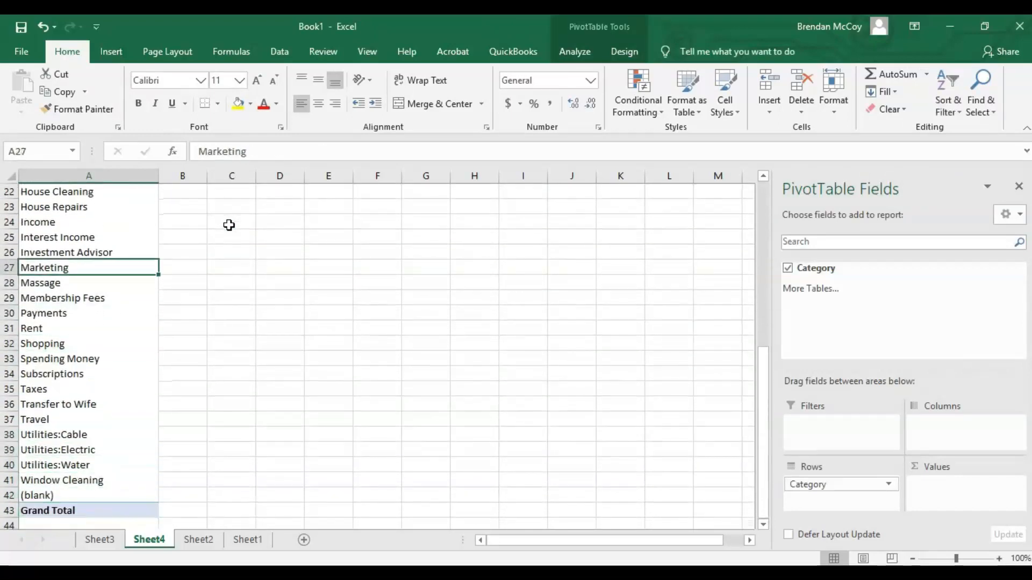
pyautogui.press('Up')
pyautogui.press('Up')
pyautogui.press('Up')
pyautogui.press('Up')
pyautogui.press('Up')
pyautogui.press('Up')
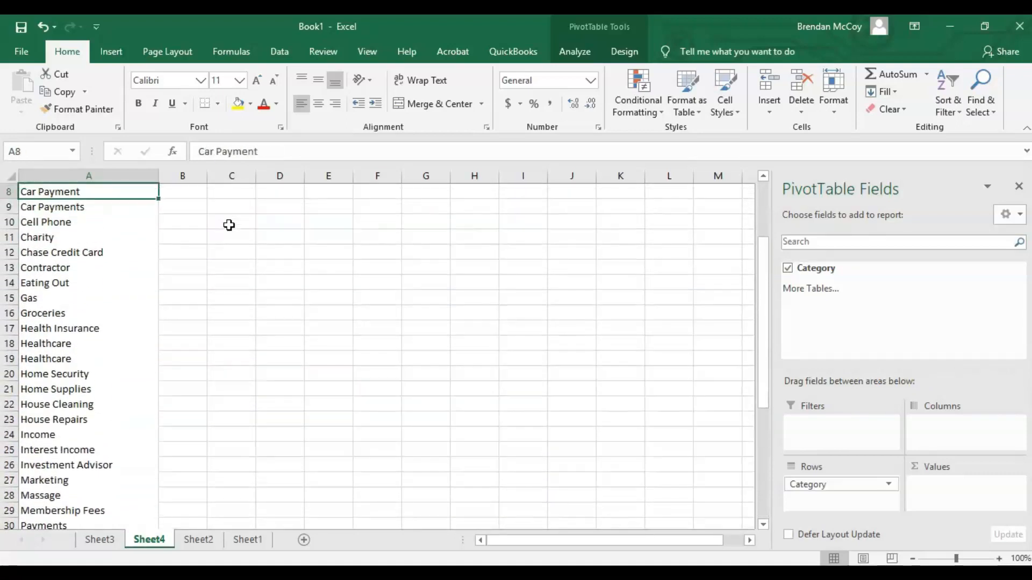
pyautogui.press('Up')
pyautogui.press('Up')
pyautogui.press('Up')
pyautogui.press('Up')
pyautogui.press('Up')
pyautogui.press('Down')
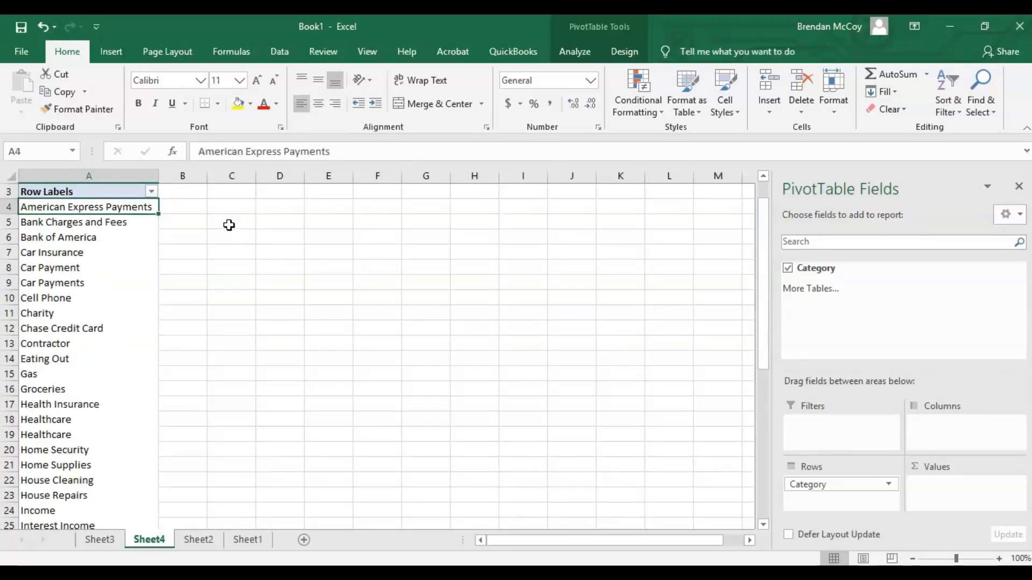
pyautogui.press('Down')
pyautogui.press('Down')
pyautogui.press('Down')
pyautogui.press('Down')
pyautogui.press('Down')
pyautogui.press('Down')
pyautogui.press('Down')
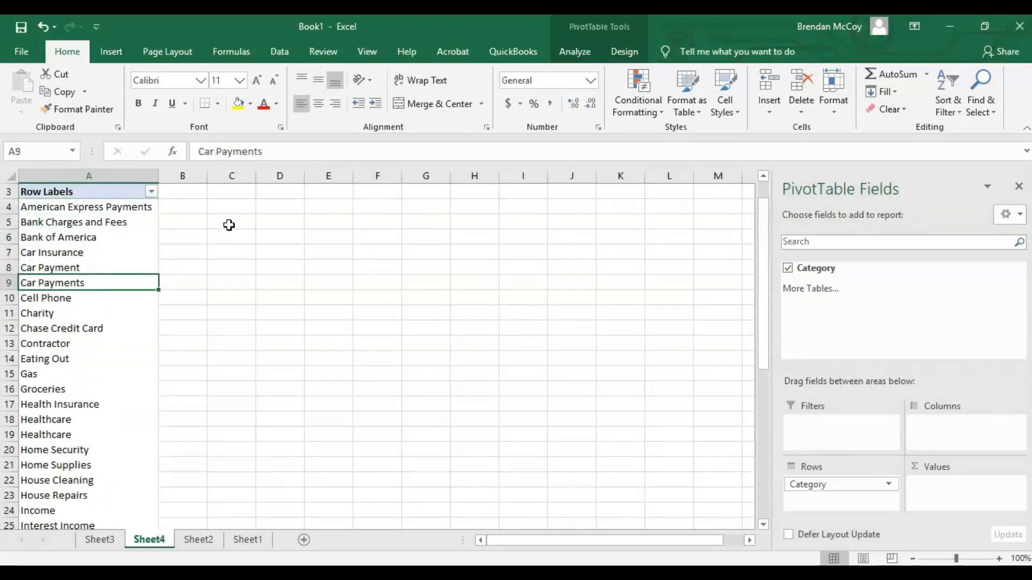
pyautogui.press('Down')
pyautogui.press('Up')
pyautogui.press('Up')
pyautogui.press('Up')
pyautogui.press('Up')
pyautogui.press('Up')
pyautogui.press('Up')
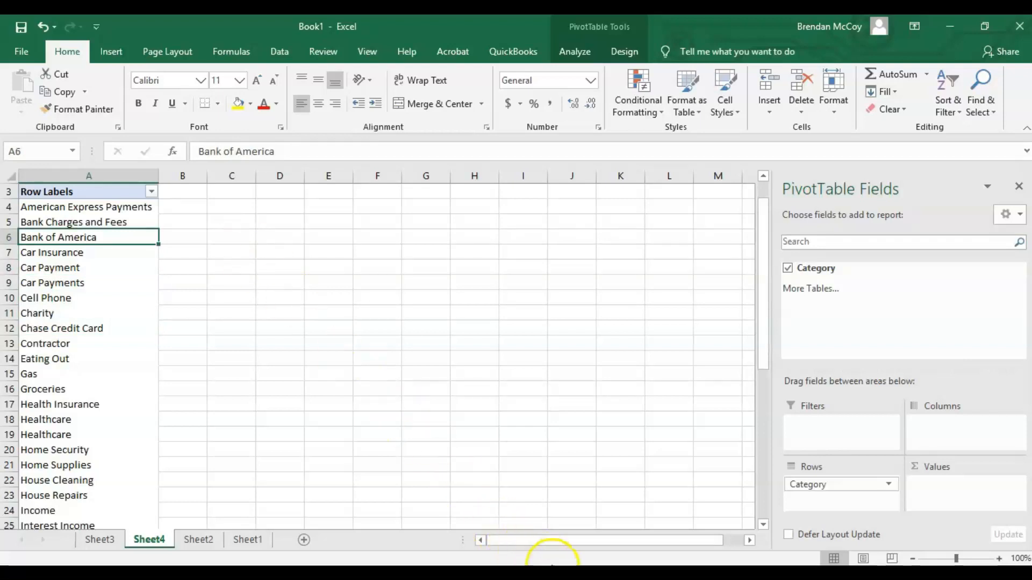
# Step: In Checking Account Real, compare the first transaction's category with its amount
pyautogui.moveTo(575, 573)
pyautogui.click(423, 495)
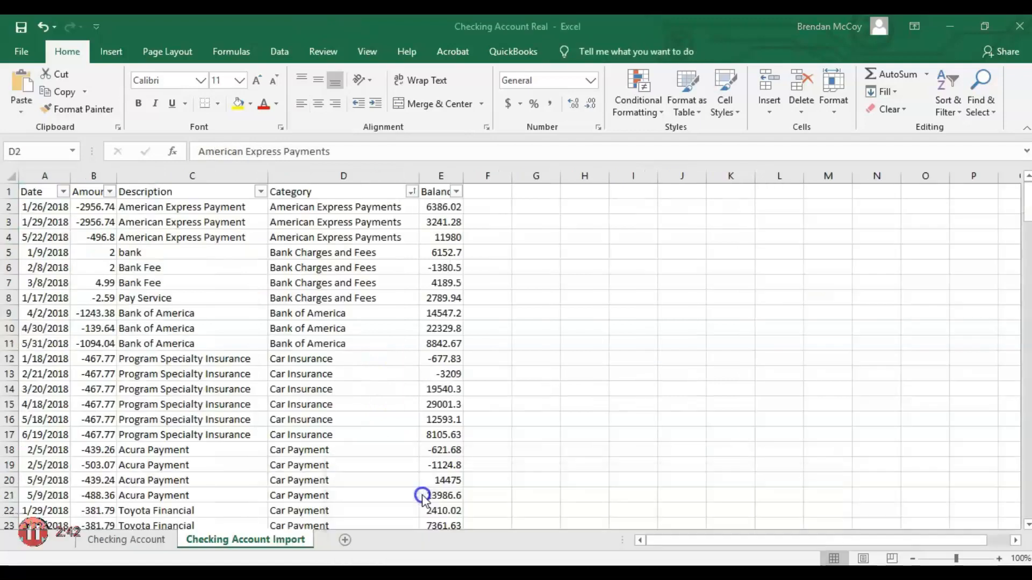
pyautogui.click(329, 209)
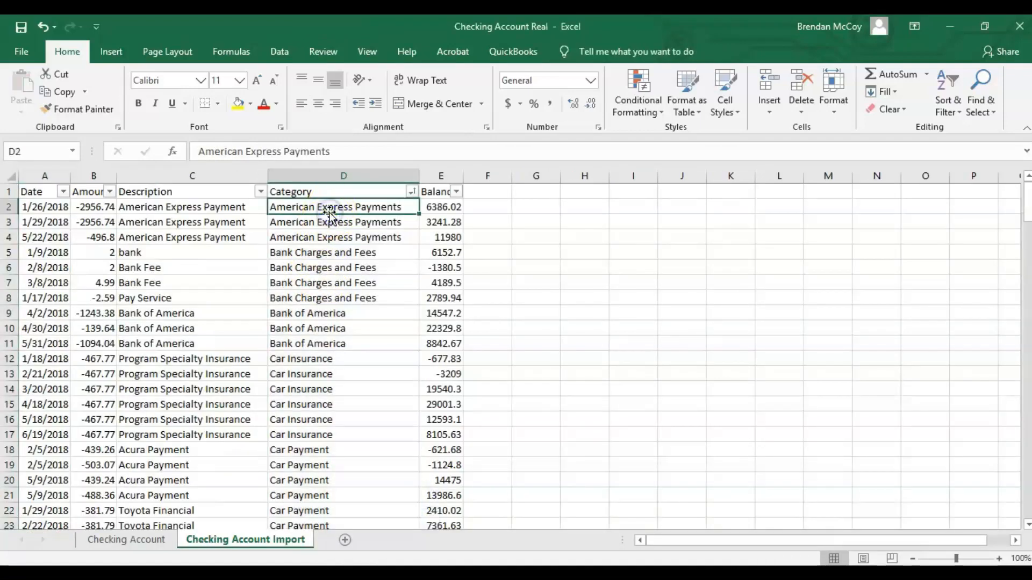
pyautogui.press('Left')
pyautogui.press('Left')
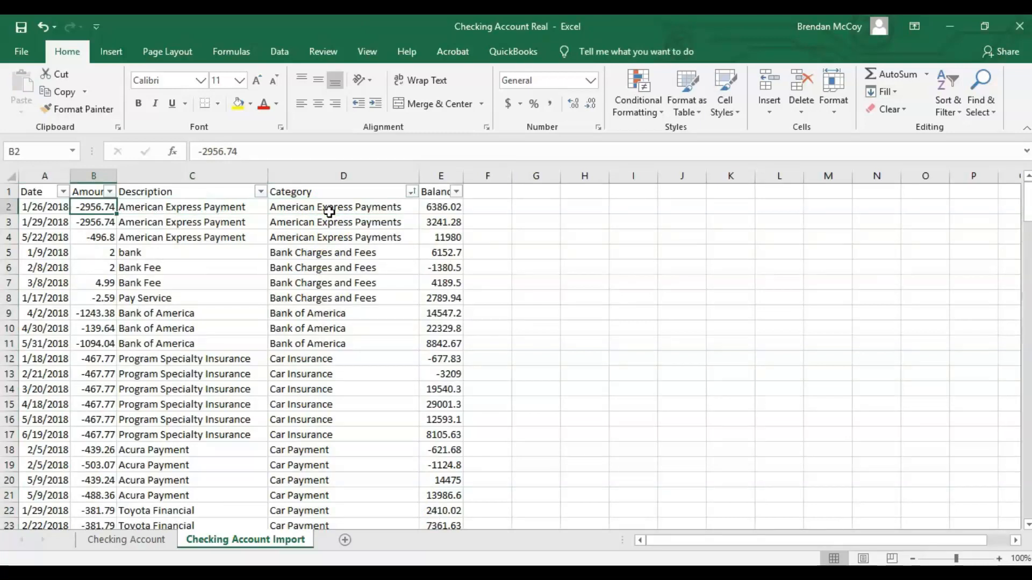
pyautogui.click(433, 80)
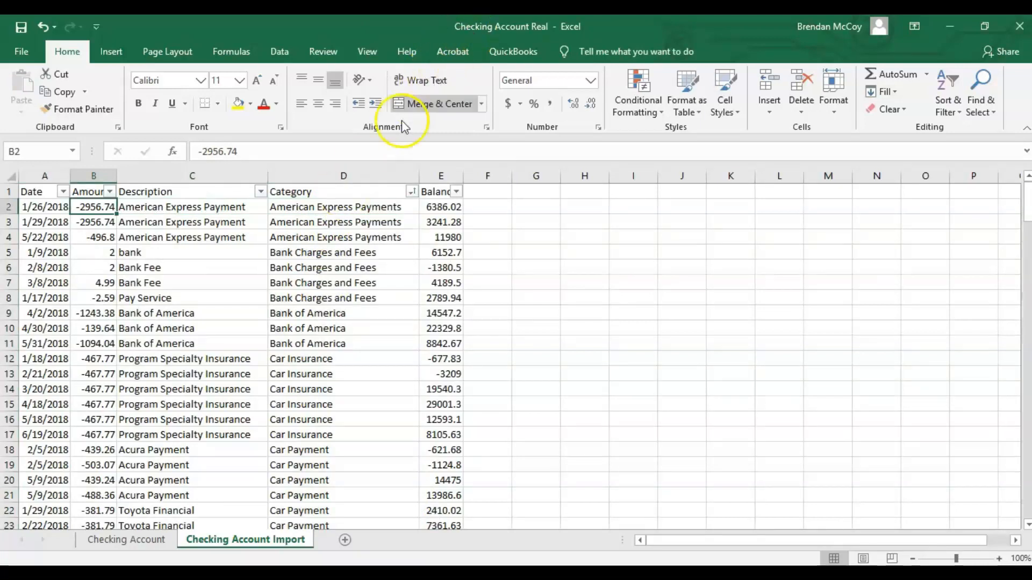
pyautogui.click(336, 211)
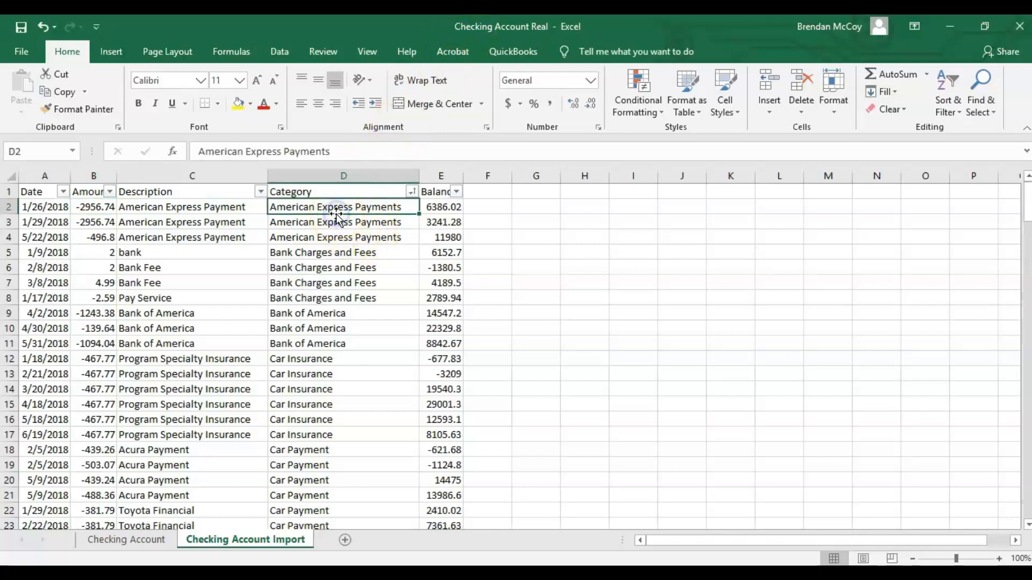
pyautogui.press('Left')
pyautogui.press('Left')
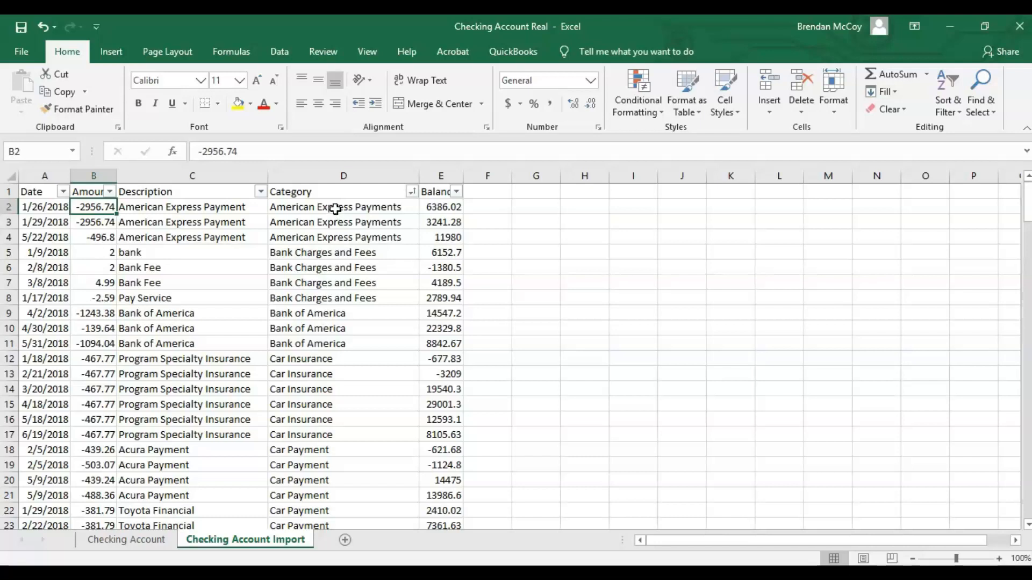
pyautogui.click(336, 210)
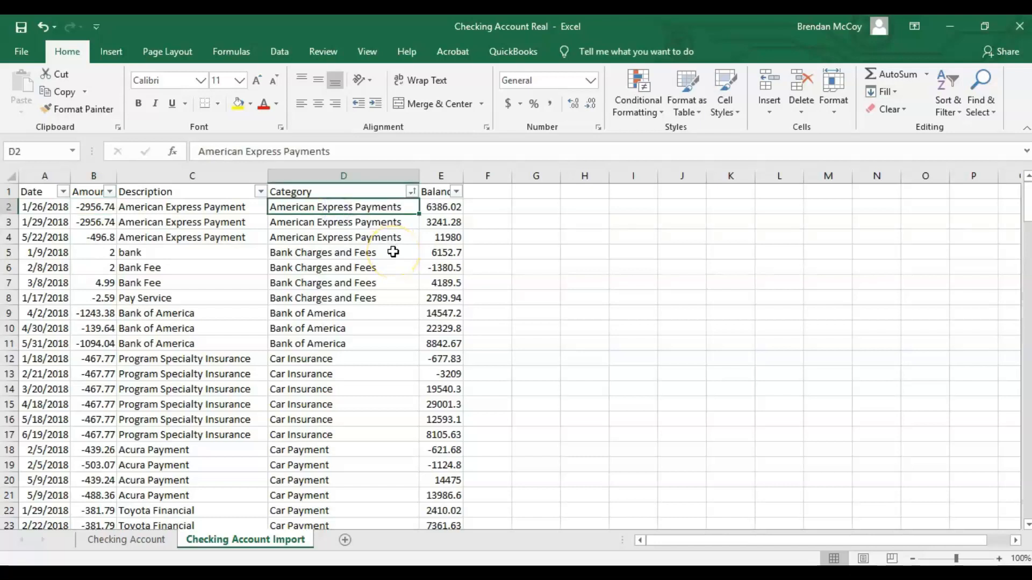
# Step: Check the Bank of America (D9) and Chase Credit Card (D32) entries, then the first transaction's description and amount -2956.74
pyautogui.click(316, 316)
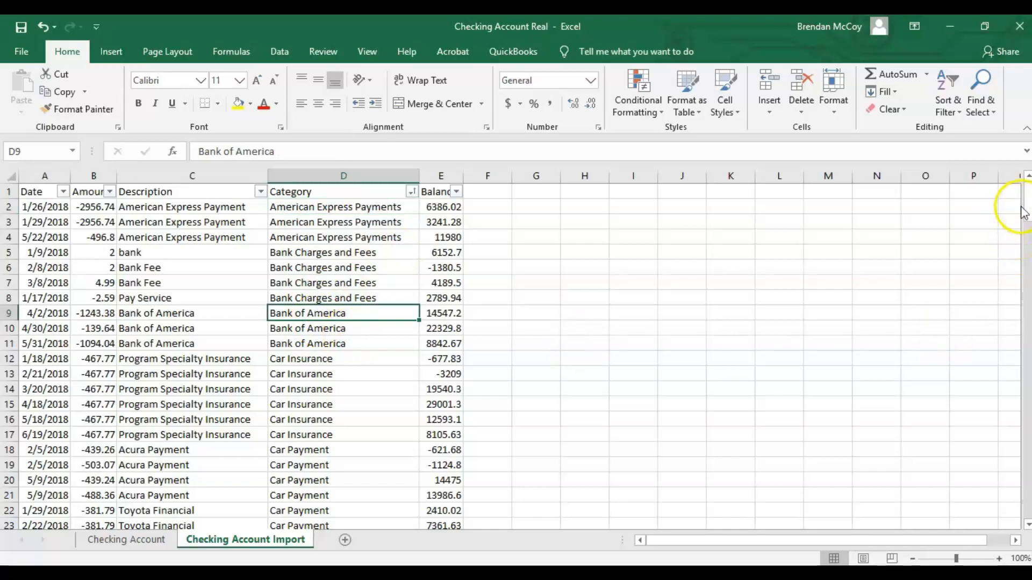
pyautogui.moveTo(1022, 205); pyautogui.dragTo(1022, 233)
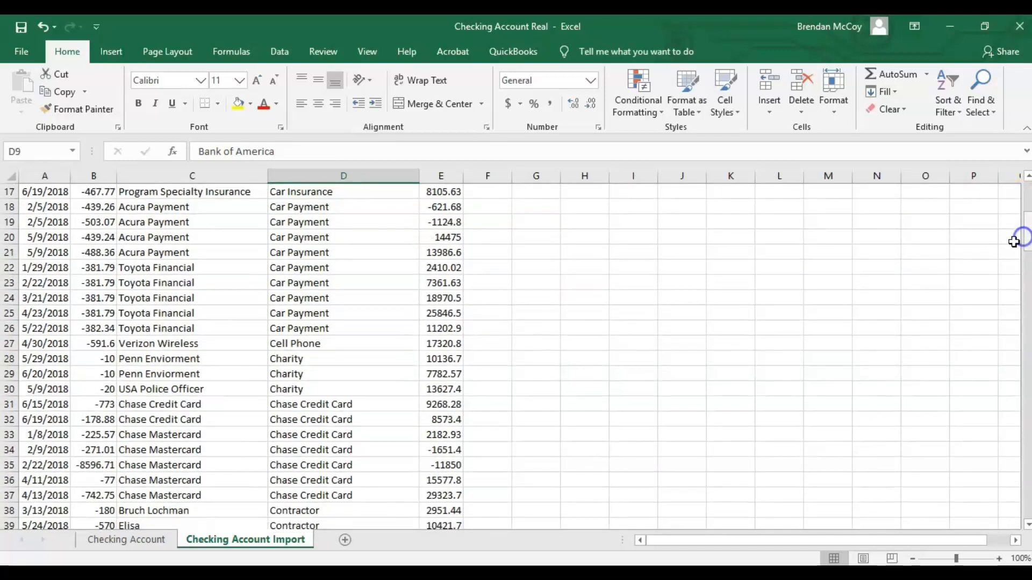
pyautogui.click(312, 426)
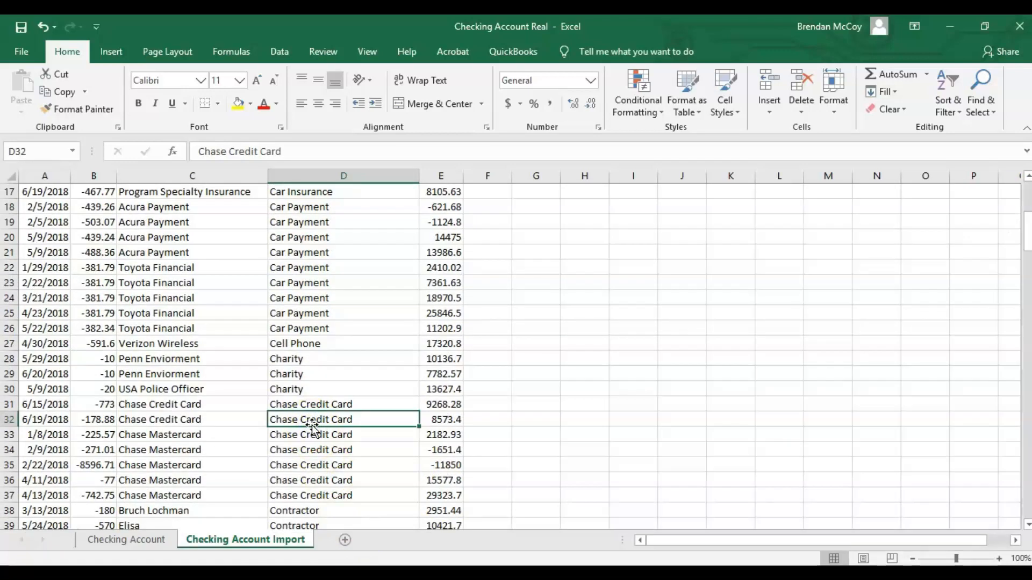
pyautogui.press('Up')
pyautogui.press('Up')
pyautogui.press('Up')
pyautogui.press('Up')
pyautogui.press('Up')
pyautogui.press('Up')
pyautogui.press('Up')
pyautogui.press('Up')
pyautogui.press('Up')
pyautogui.press('Up')
pyautogui.press('Up')
pyautogui.press('Up')
pyautogui.press('Up')
pyautogui.press('Up')
pyautogui.press('Up')
pyautogui.press('Up')
pyautogui.press('Up')
pyautogui.press('Up')
pyautogui.press('Up')
pyautogui.press('Up')
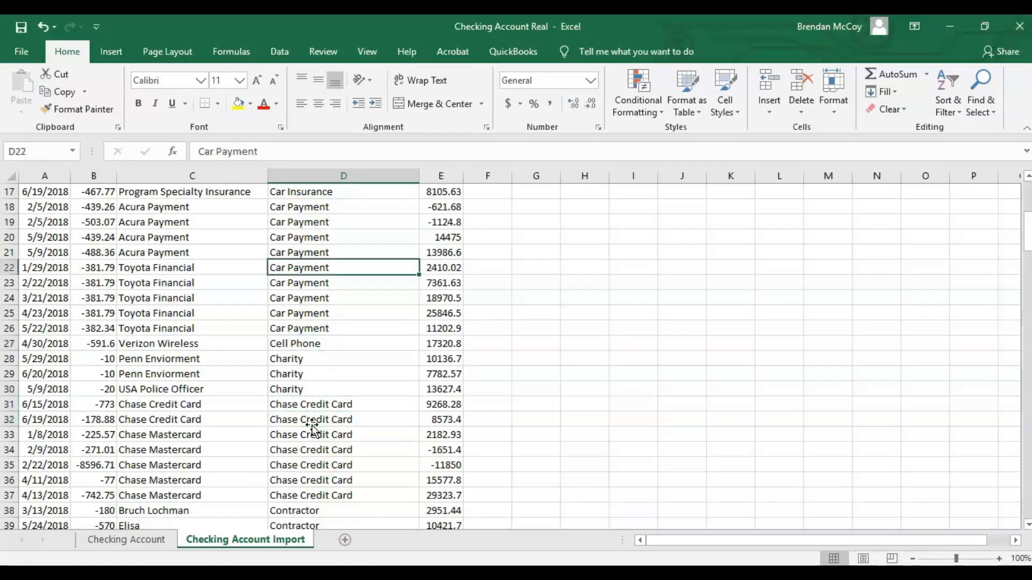
pyautogui.press('Left')
pyautogui.press('Down')
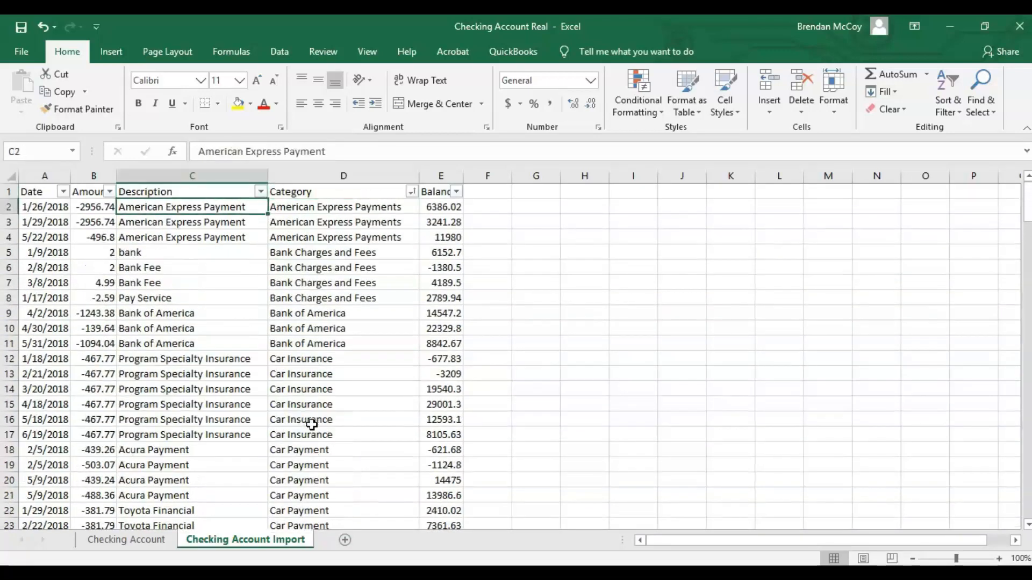
pyautogui.click(98, 208)
# Step: In Credit Card Real's AMEX Import, inspect the Payments category in D60 and its 2956.74 amount
pyautogui.moveTo(577, 572)
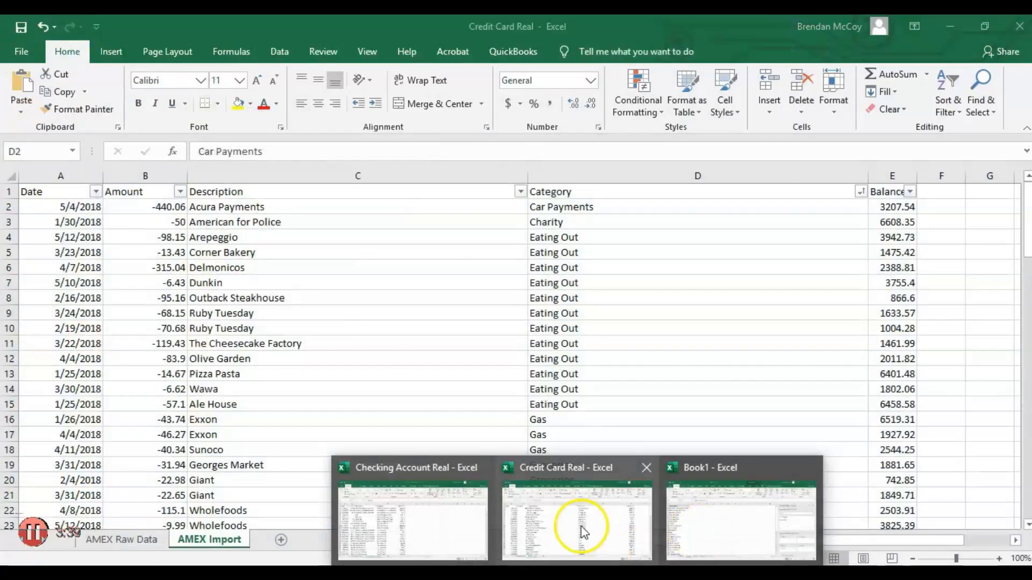
pyautogui.click(584, 532)
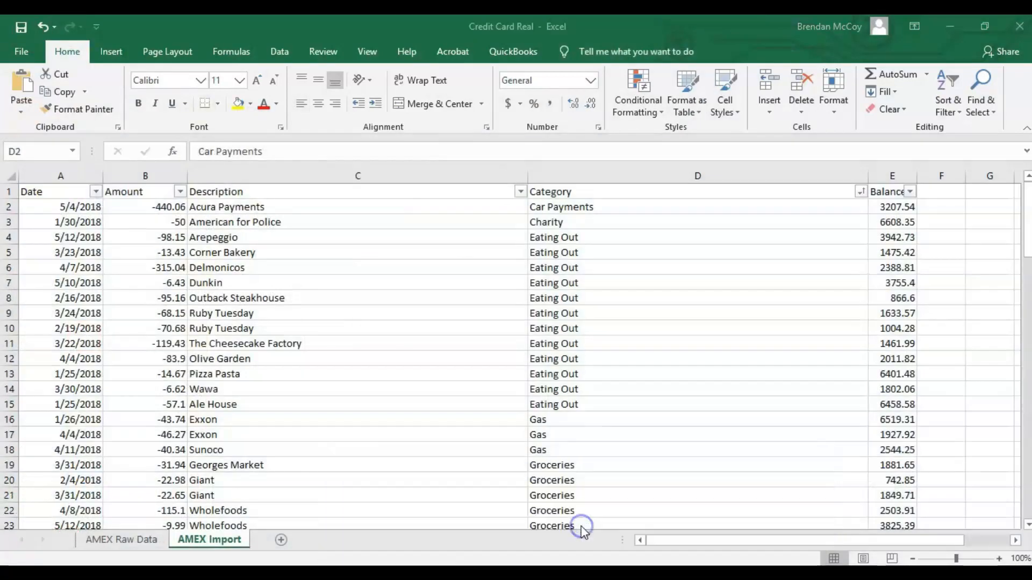
pyautogui.hotkey('ctrl', 'shift', 'Down')
pyautogui.moveTo(1024, 231); pyautogui.dragTo(1022, 391)
pyautogui.click(571, 387)
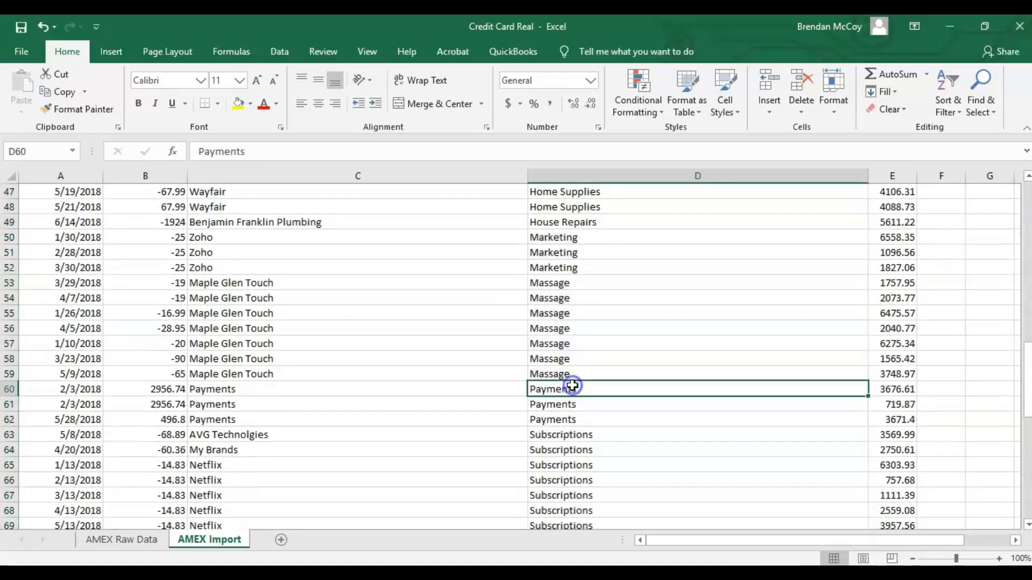
pyautogui.press('Left')
pyautogui.press('Left')
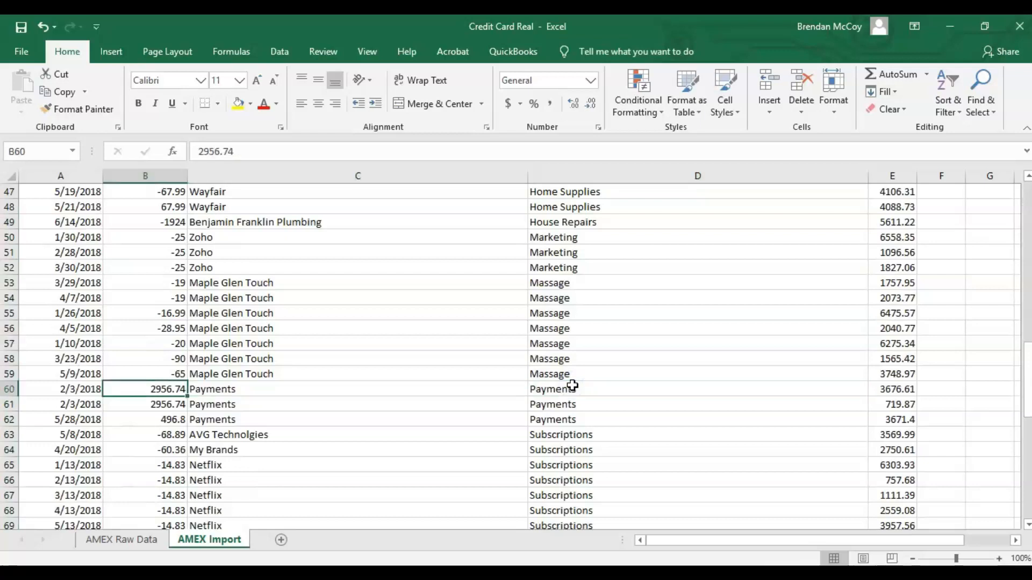
pyautogui.press('Right')
pyautogui.press('Right')
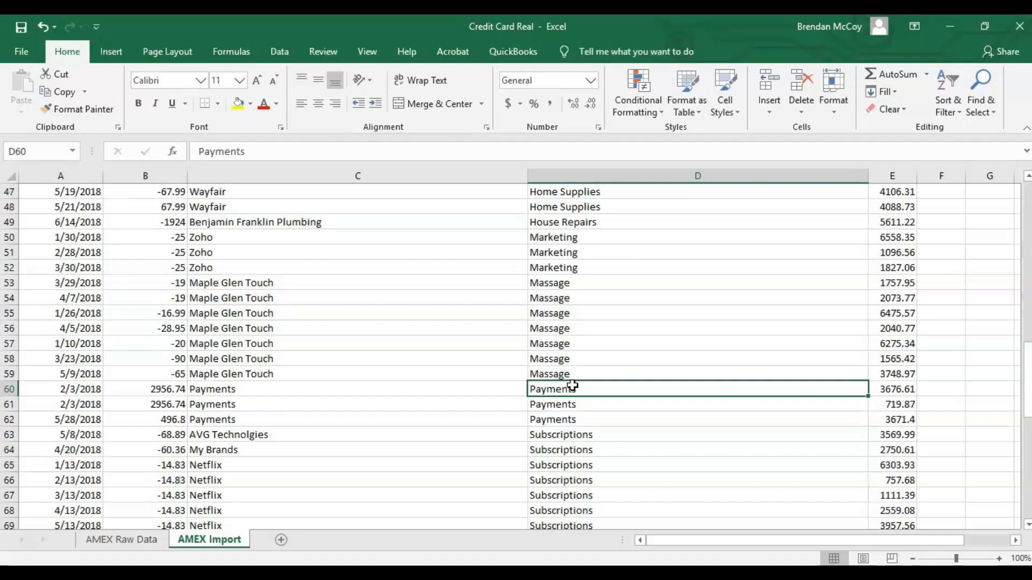
pyautogui.press('Left')
pyautogui.press('Left')
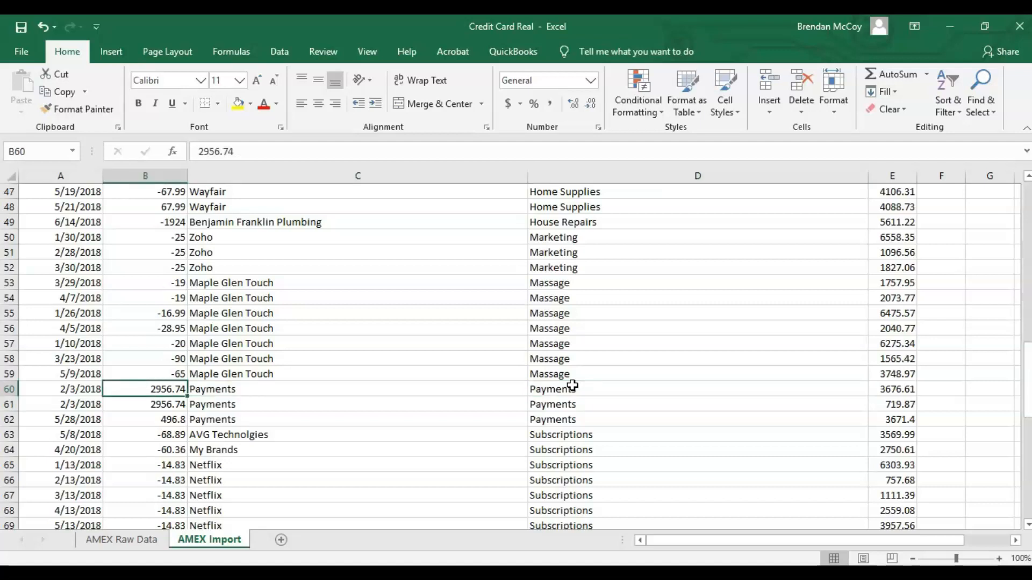
# Step: Review the Massage amounts above, then return to the Book1 PivotTable
pyautogui.press('Up')
pyautogui.press('Up')
pyautogui.press('Up')
pyautogui.press('Up')
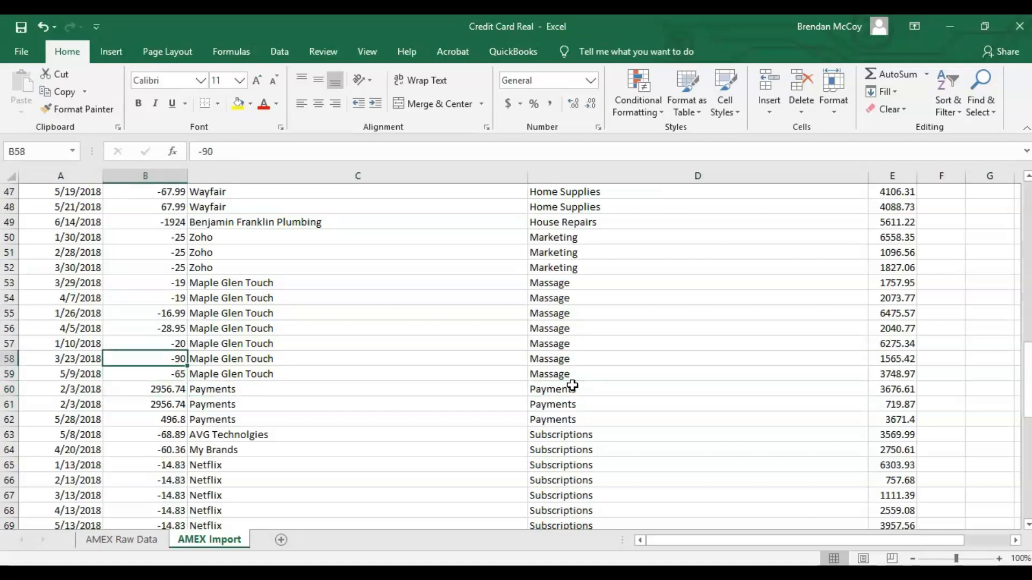
pyautogui.press('Up')
pyautogui.press('Up')
pyautogui.press('Up')
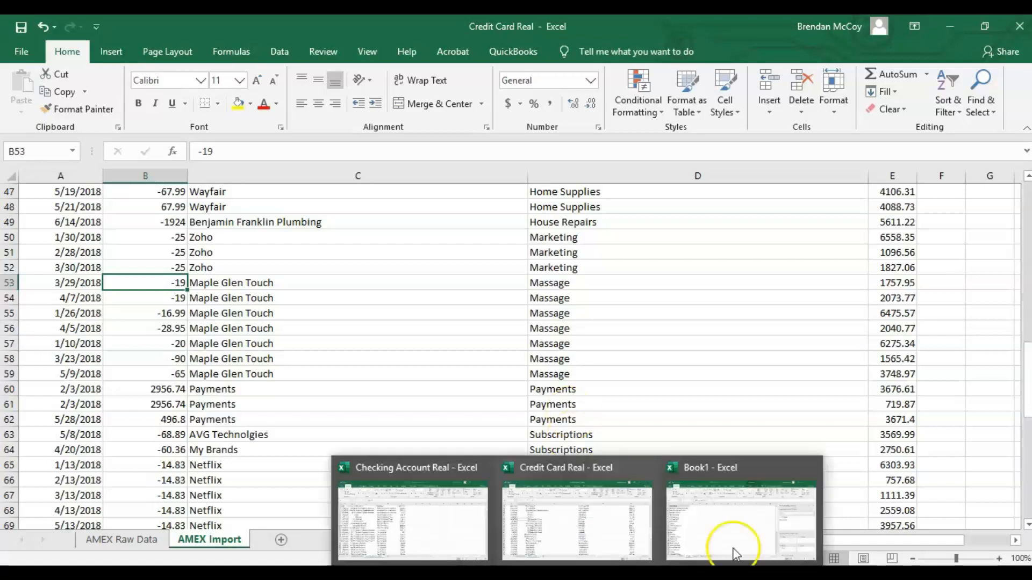
pyautogui.click(750, 549)
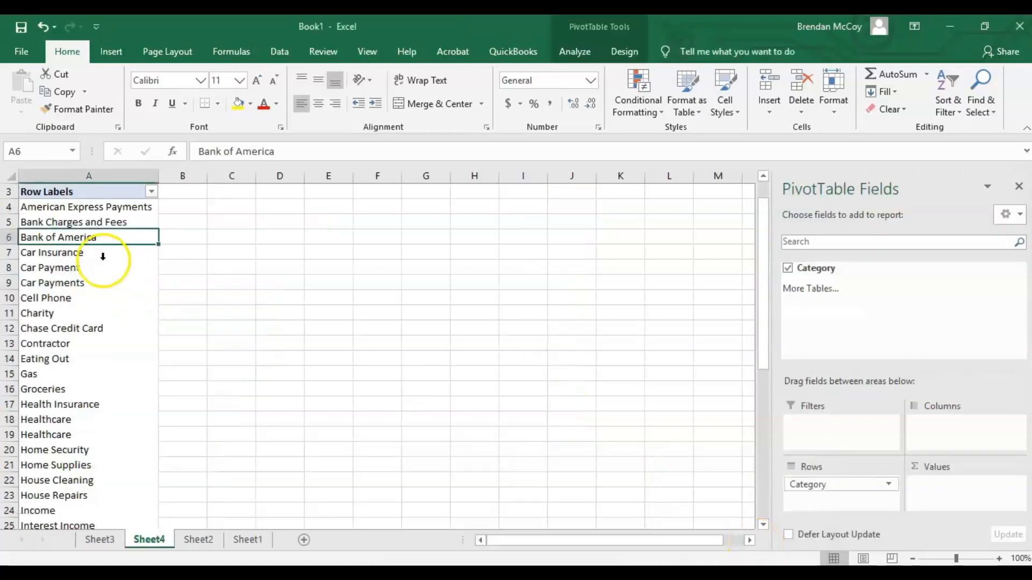
# Step: Fill the American Express Payments, Bank of America and Chase Credit Card row labels (A4, A6, A12) yellow
pyautogui.click(70, 256)
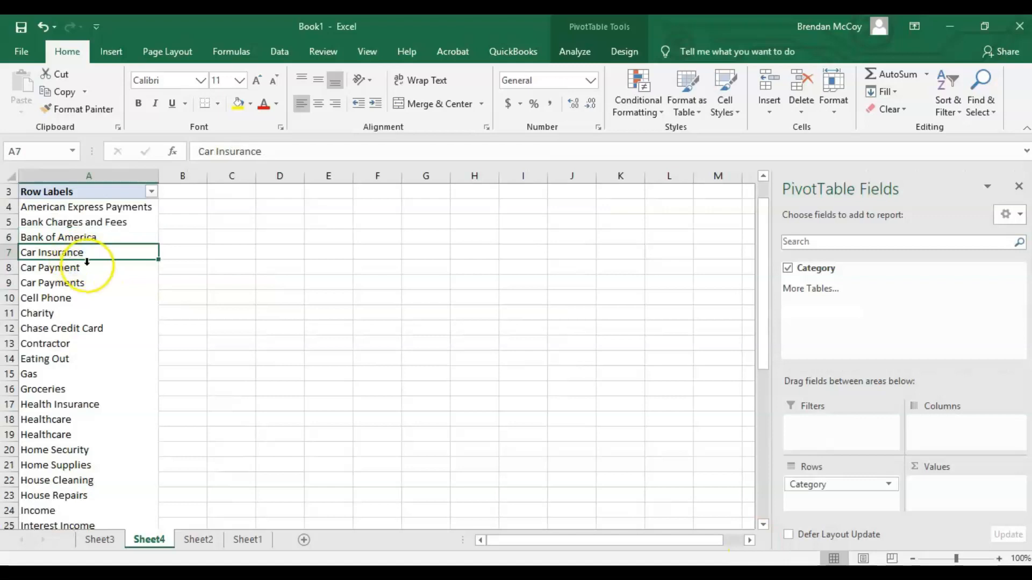
pyautogui.click(74, 297)
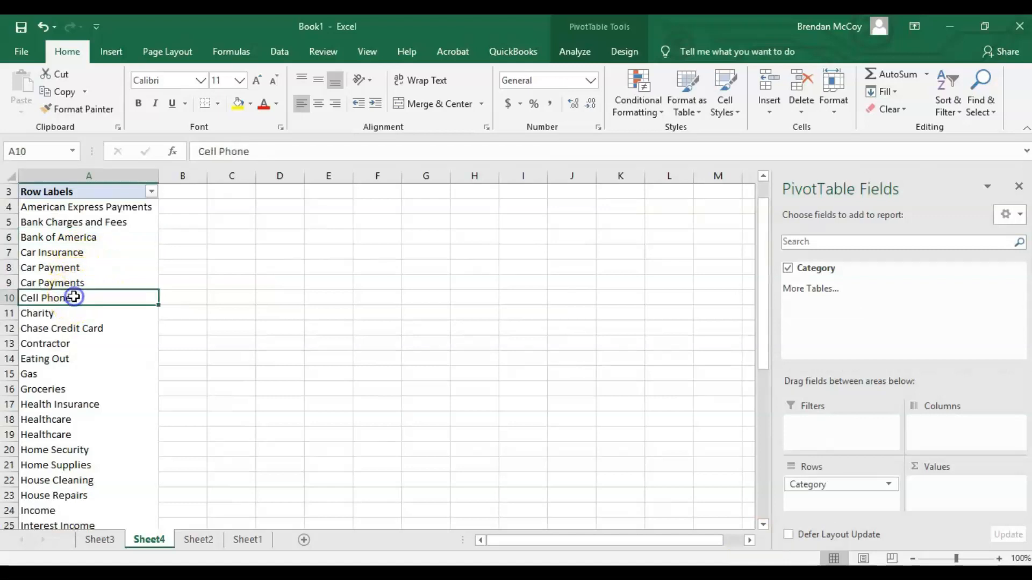
pyautogui.click(61, 343)
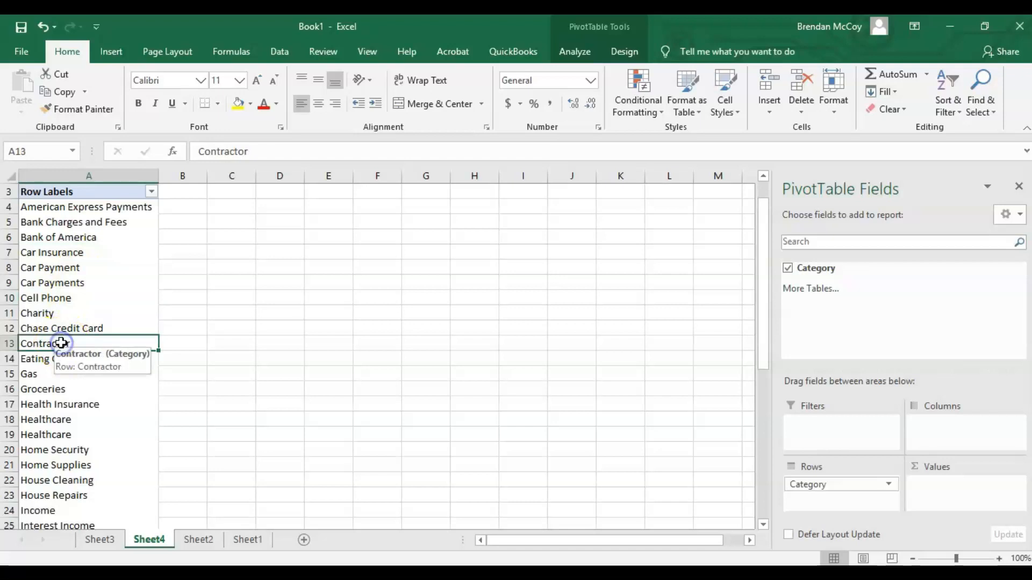
pyautogui.click(101, 208)
pyautogui.click(237, 104)
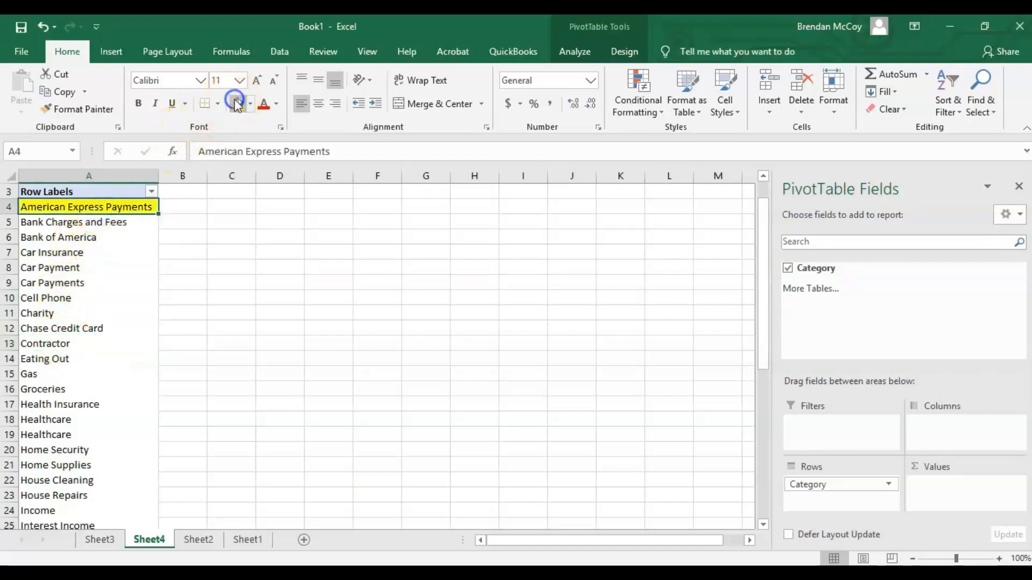
pyautogui.press('Down')
pyautogui.press('Down')
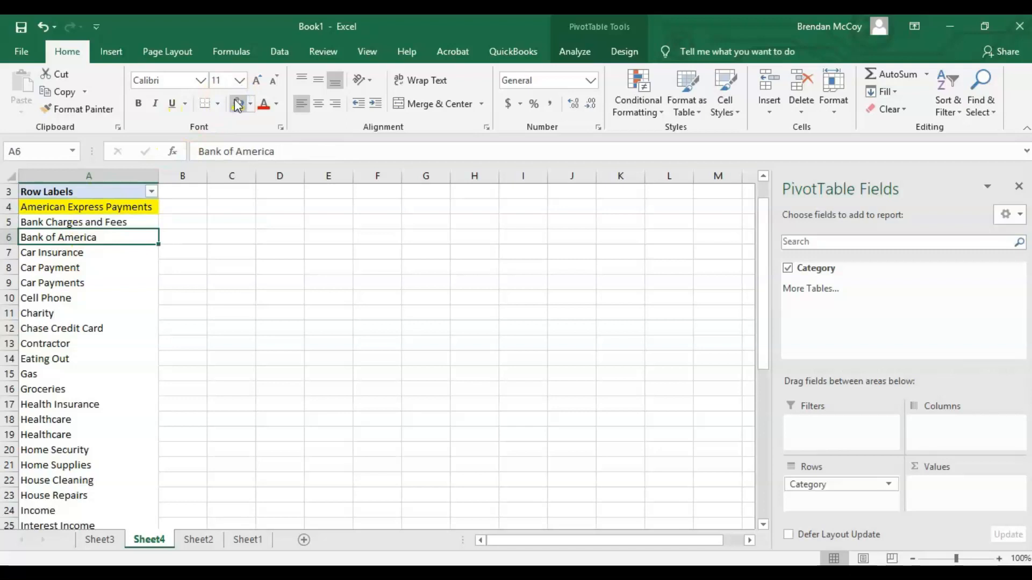
pyautogui.click(237, 104)
pyautogui.press('Down')
pyautogui.press('Down')
pyautogui.press('Down')
pyautogui.press('Down')
pyautogui.press('Down')
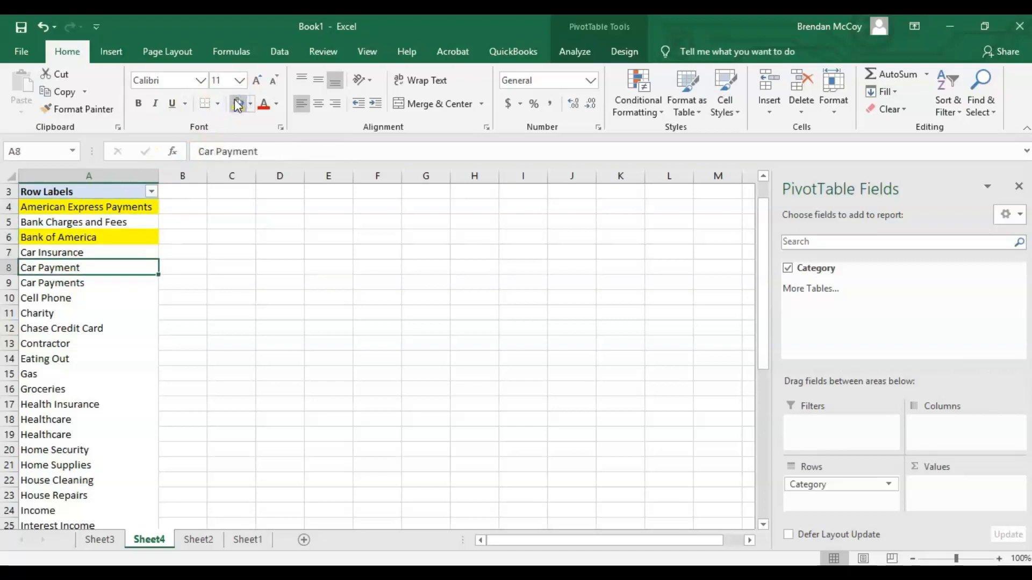
pyautogui.press('Down')
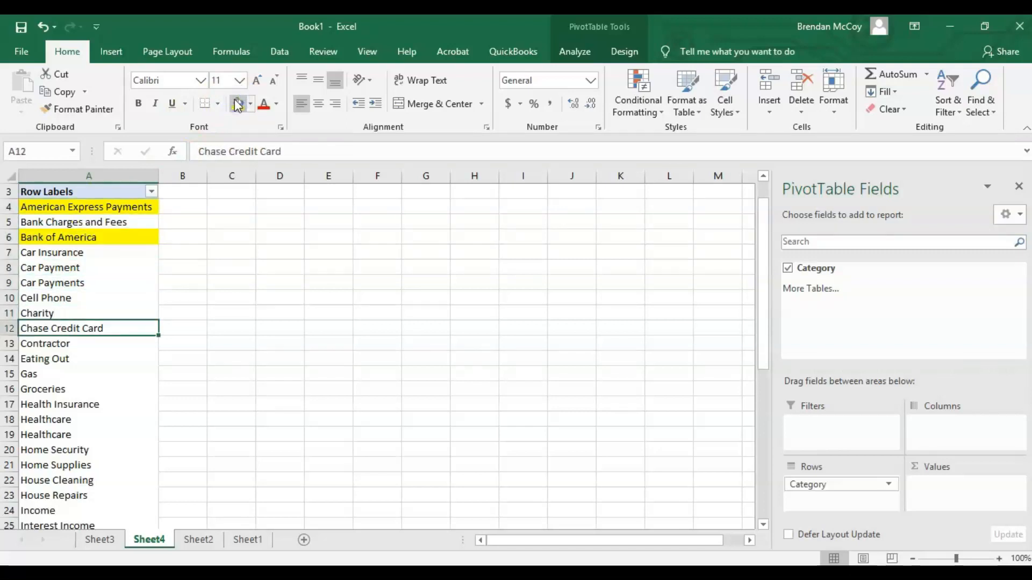
pyautogui.click(237, 103)
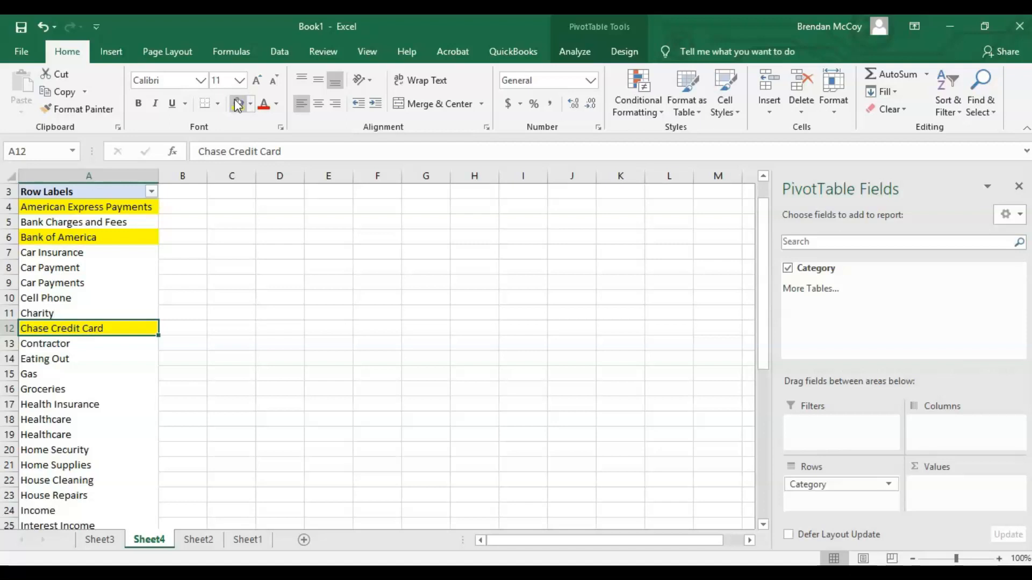
pyautogui.press('Up')
pyautogui.press('Up')
pyautogui.press('Up')
pyautogui.press('Up')
pyautogui.press('Up')
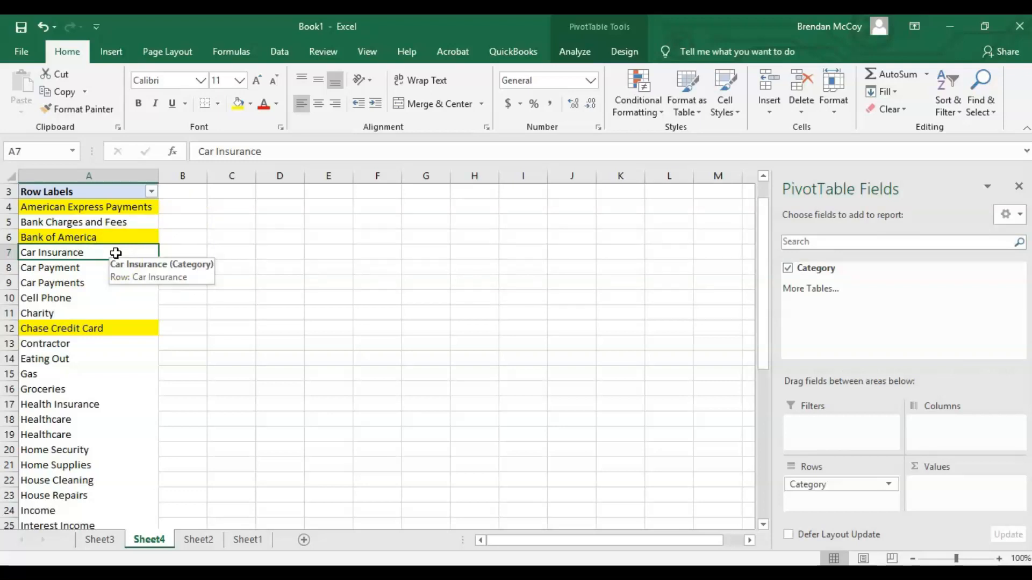
pyautogui.click(331, 342)
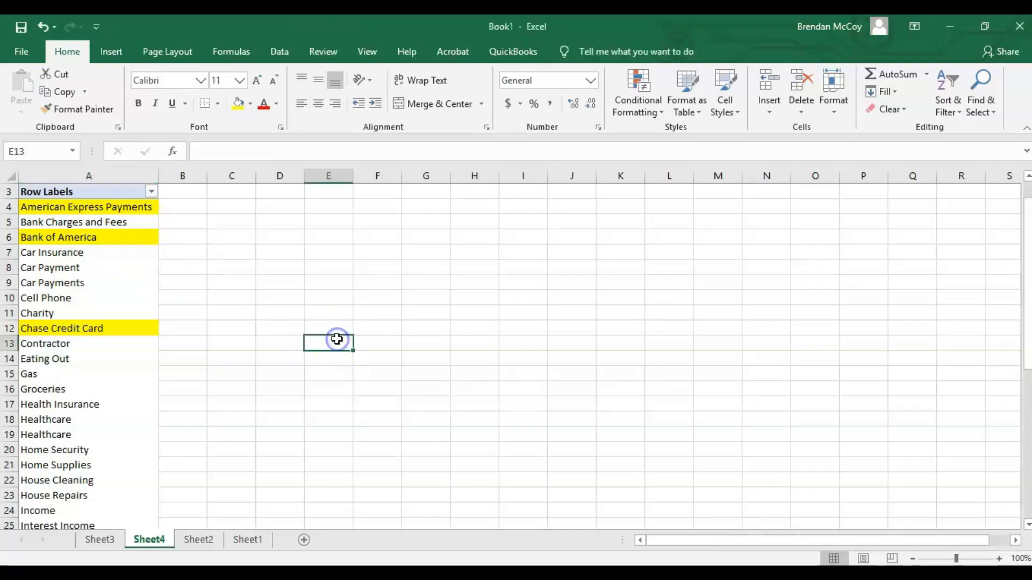
# Step: In QuickBooks Online, open Accounting > Chart of Accounts sorted by NAME
pyautogui.click(499, 573)
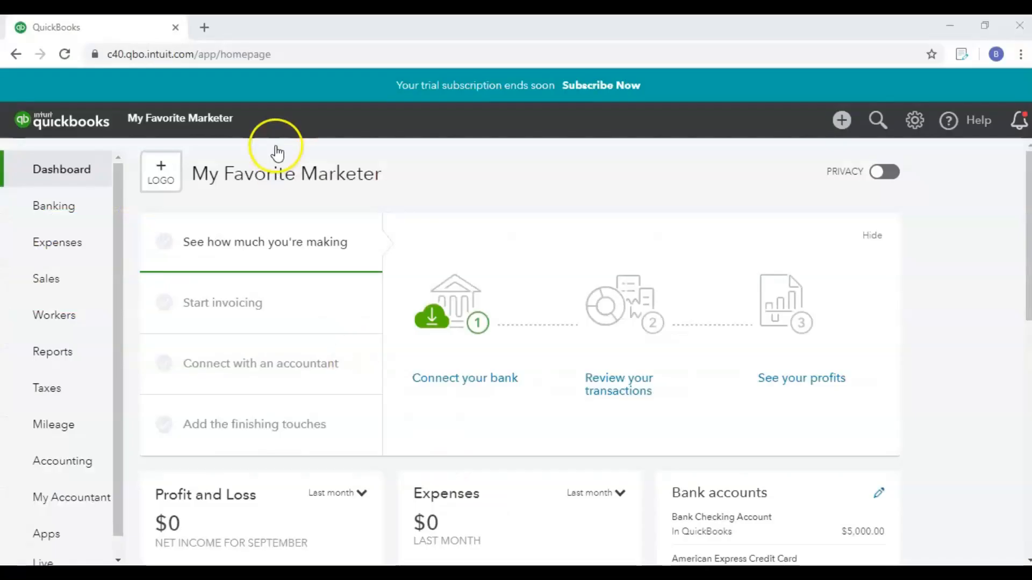
pyautogui.moveTo(65, 471)
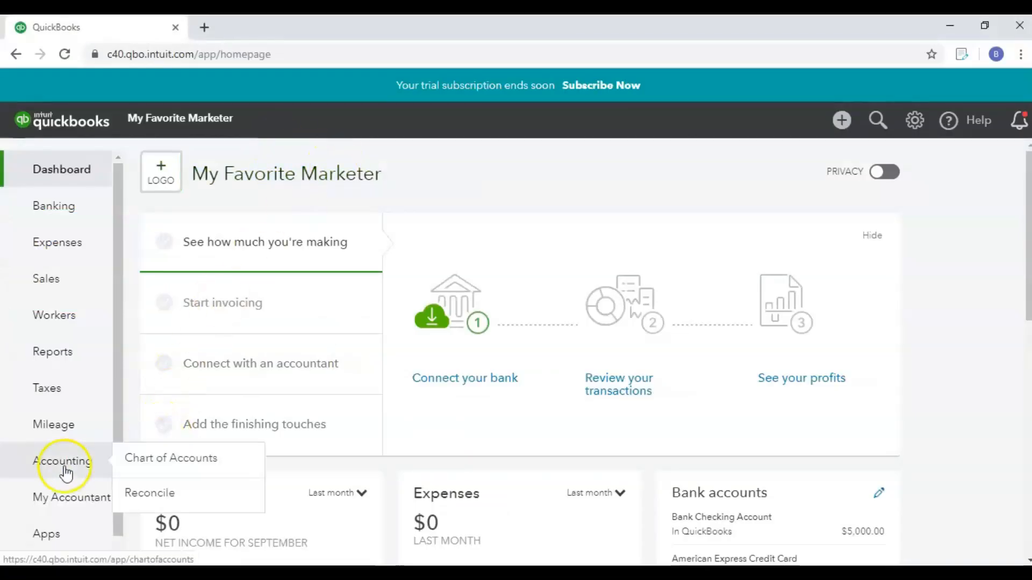
pyautogui.click(151, 467)
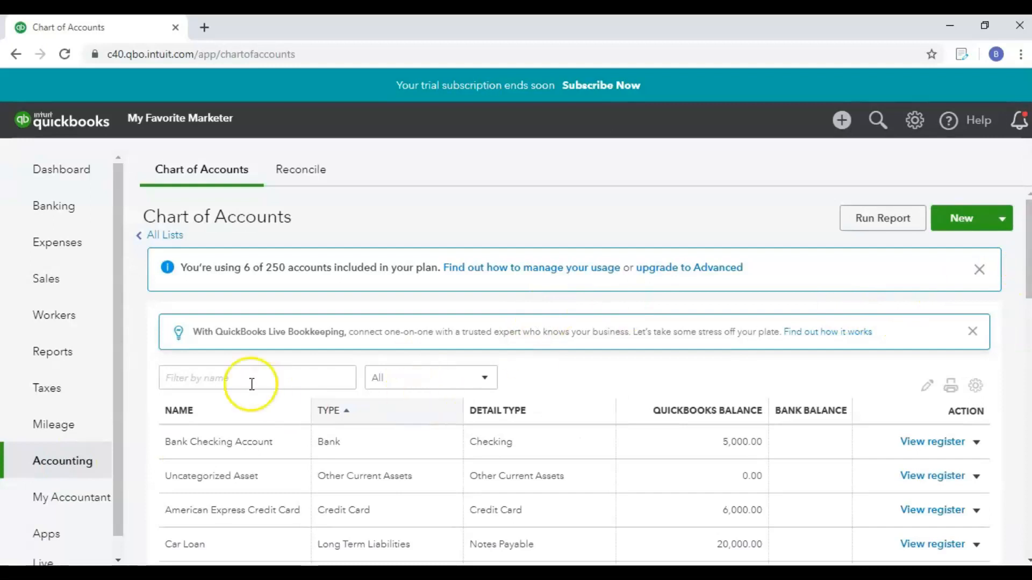
pyautogui.click(185, 414)
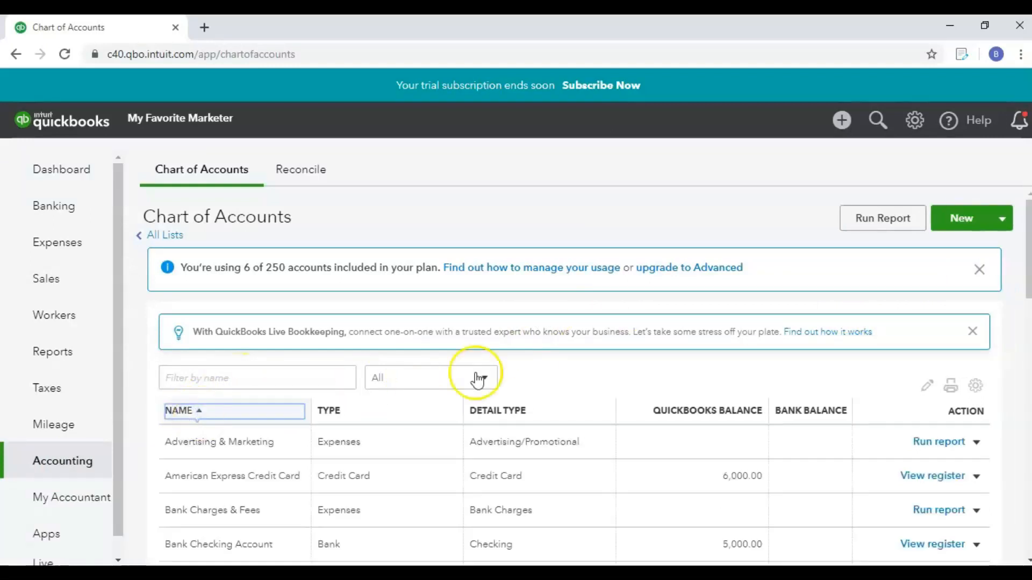
# Step: Scroll through the sorted accounts and click into the filter-by-name box
pyautogui.scroll(-4, 1016, 481)
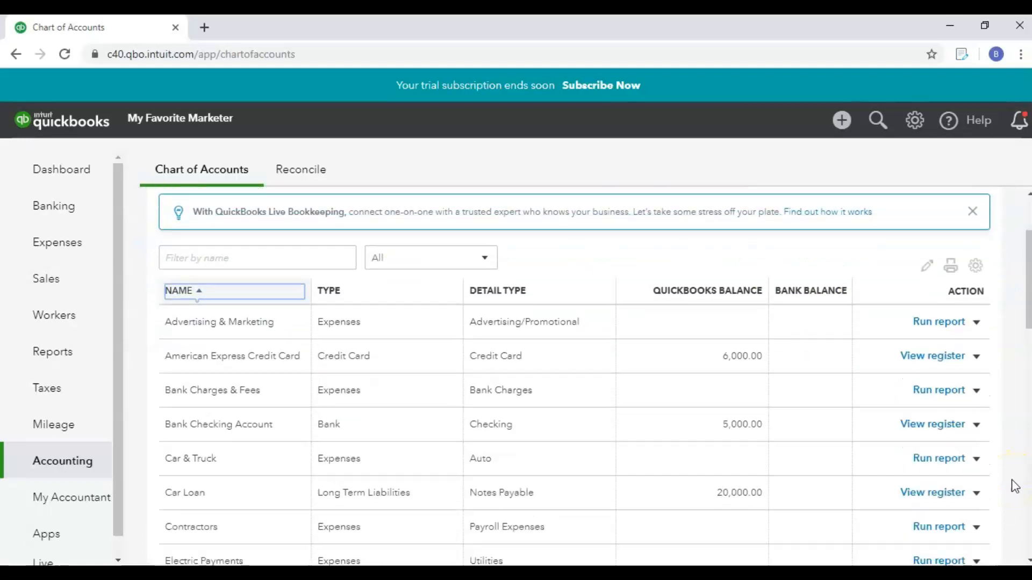
pyautogui.scroll(-2, 1014, 487)
pyautogui.scroll(1, 1014, 486)
pyautogui.scroll(-2, 1014, 486)
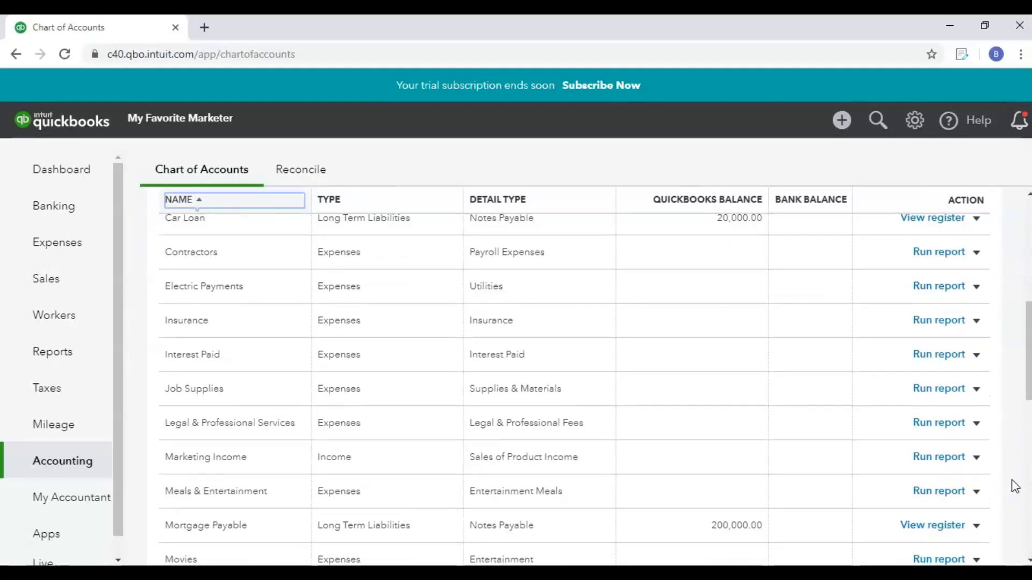
pyautogui.scroll(2, 1015, 486)
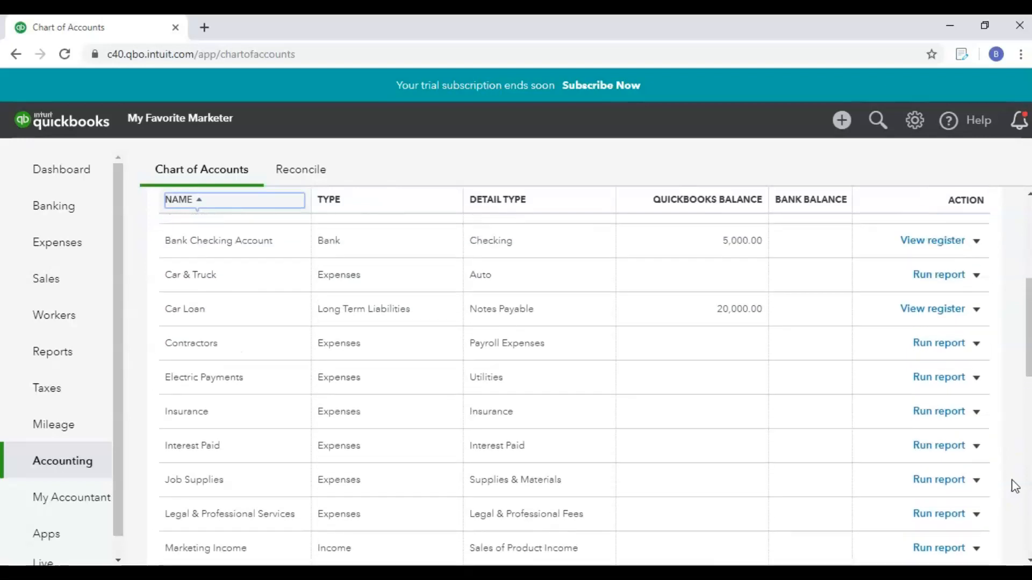
pyautogui.scroll(-1, 1014, 487)
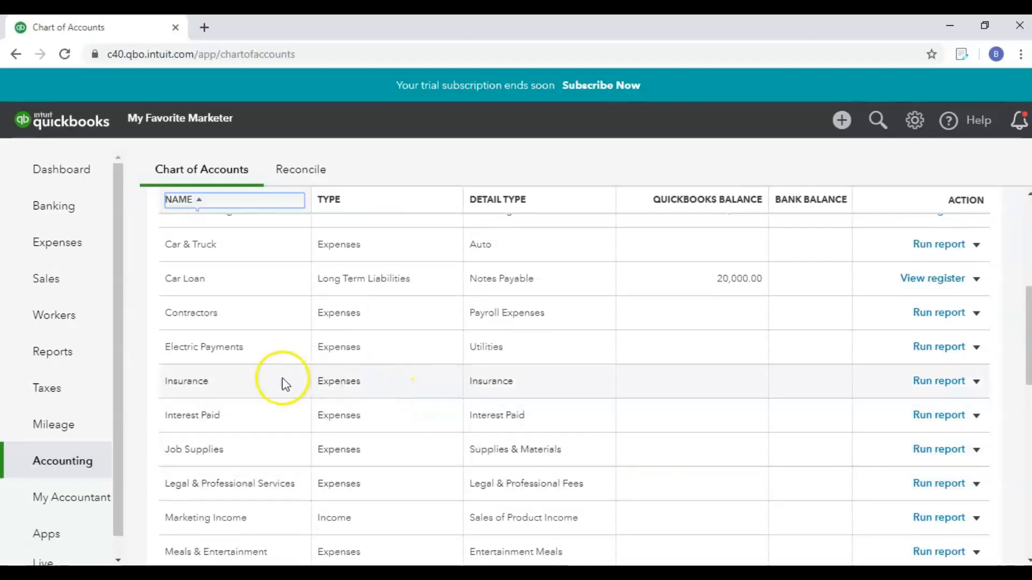
pyautogui.scroll(5, 285, 385)
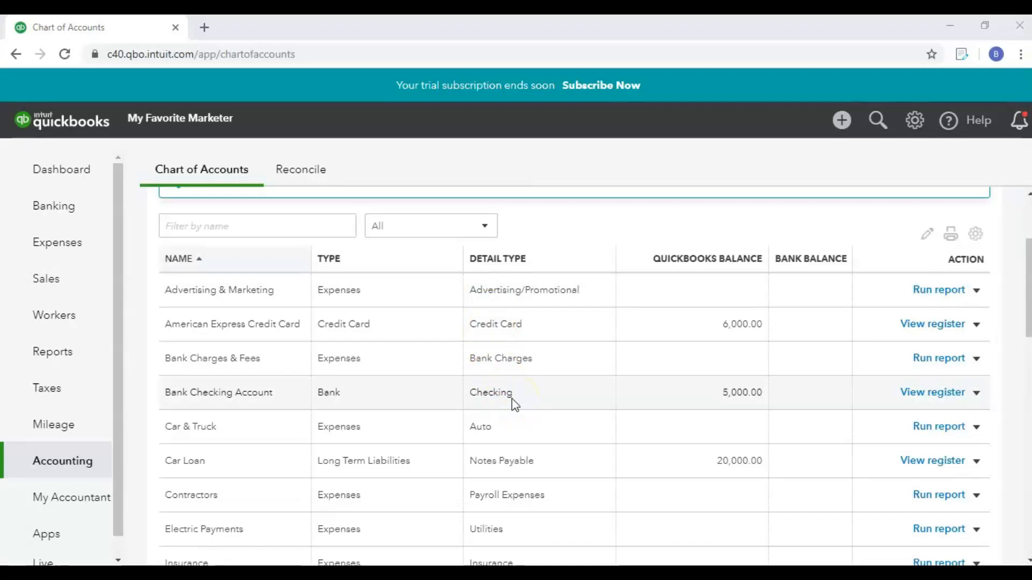
pyautogui.click(287, 228)
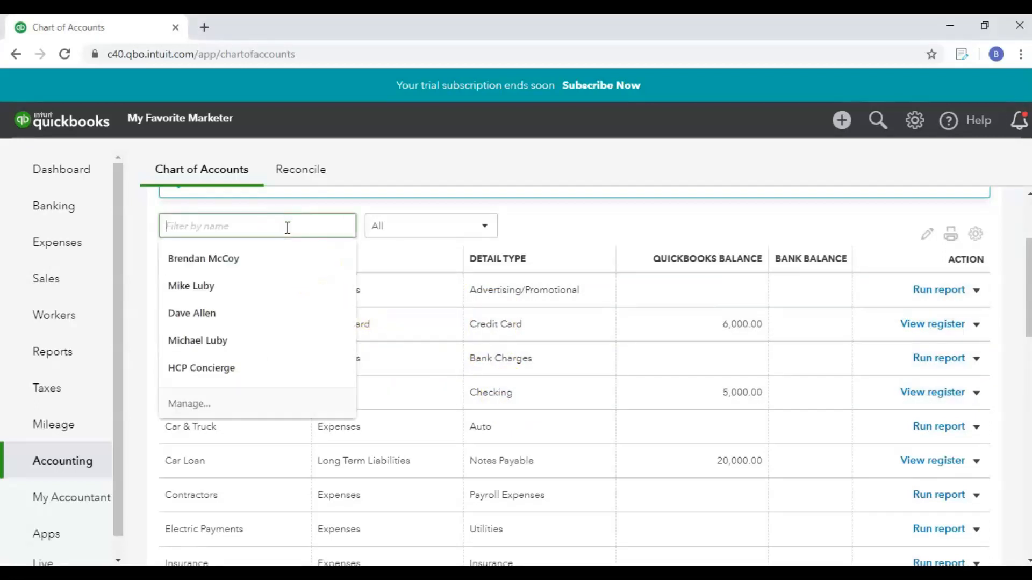
pyautogui.write('carv')
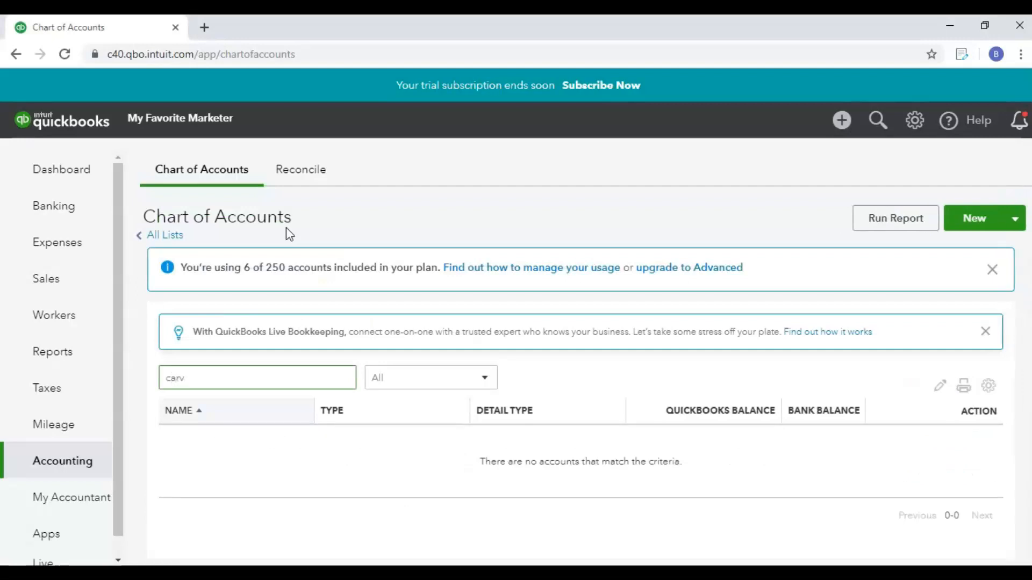
pyautogui.press('BackSpace')
pyautogui.write('in')
pyautogui.press('BackSpace')
pyautogui.press('BackSpace')
pyautogui.press('BackSpace')
pyautogui.press('BackSpace')
pyautogui.press('BackSpace')
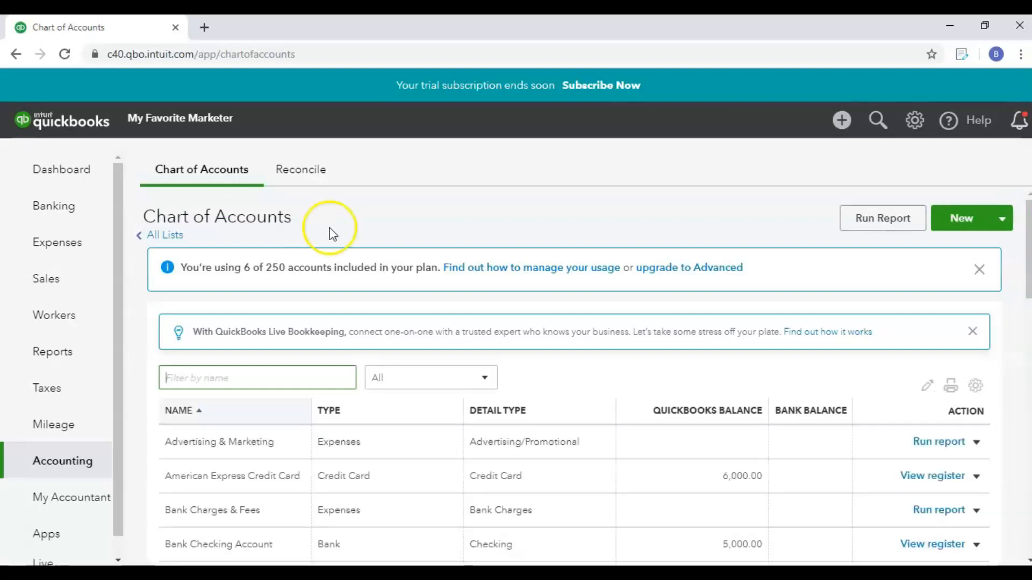
pyautogui.click(957, 225)
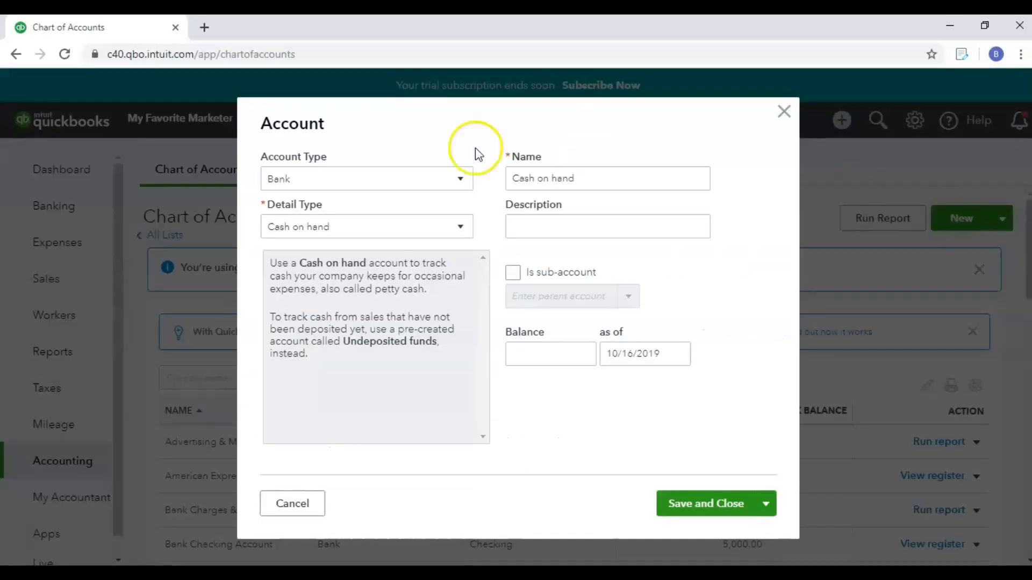
# Step: Create a Car Insurance account of type Expenses with the Insurance detail type and save it
pyautogui.click(417, 177)
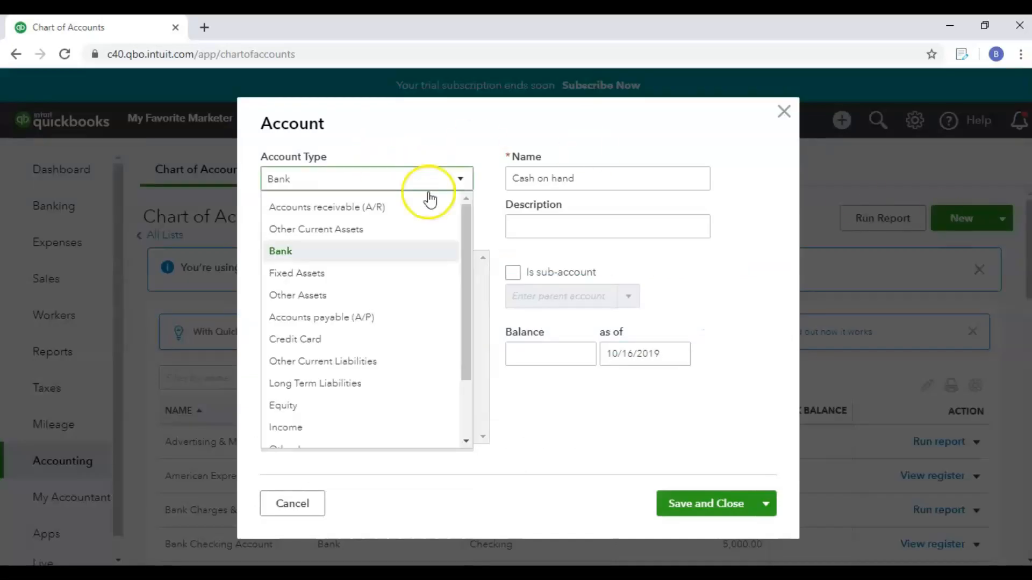
pyautogui.moveTo(466, 244); pyautogui.dragTo(459, 303)
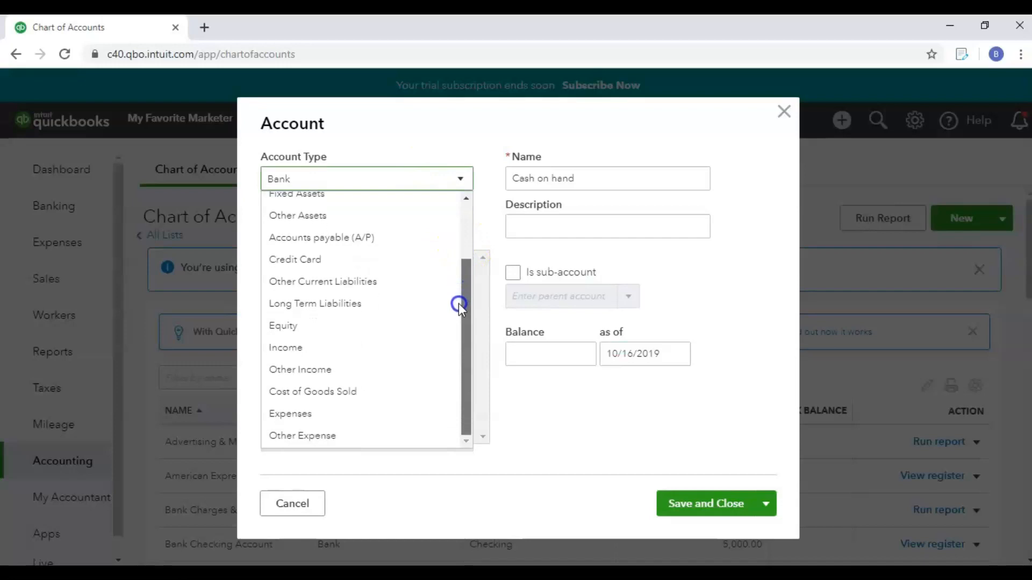
pyautogui.click(341, 421)
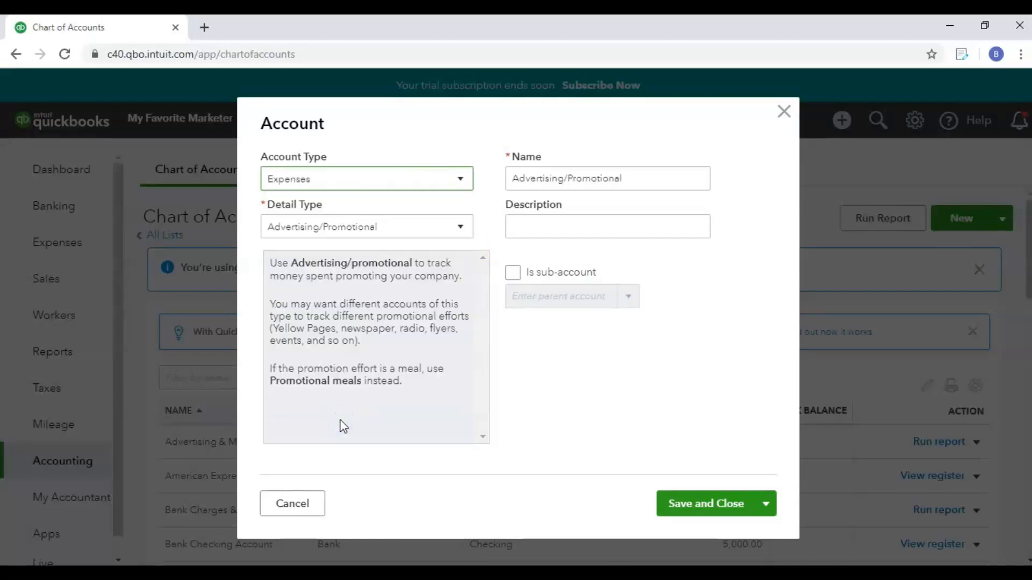
pyautogui.click(453, 244)
pyautogui.scroll(-1, 470, 316)
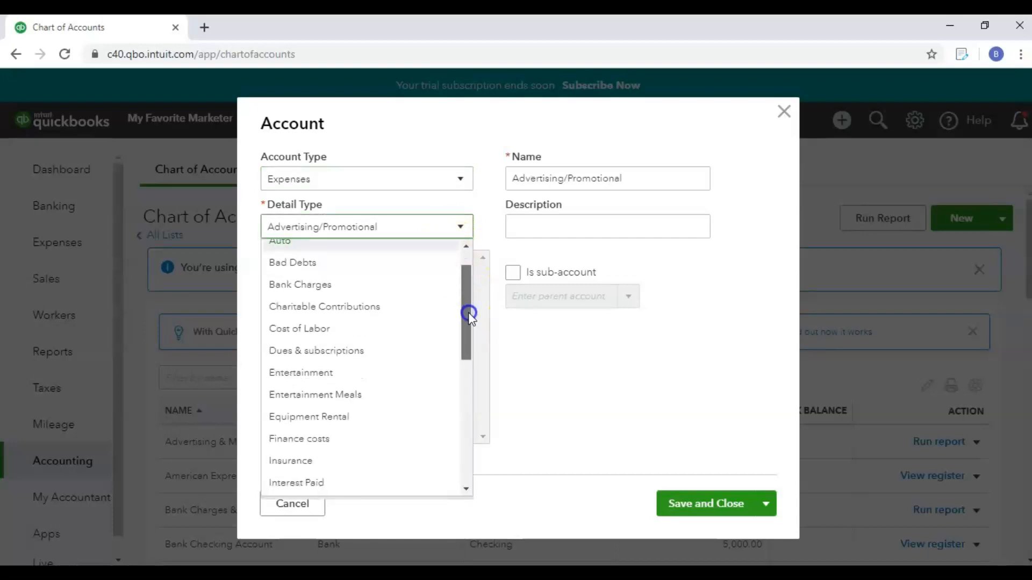
pyautogui.scroll(-1, 467, 323)
pyautogui.click(340, 388)
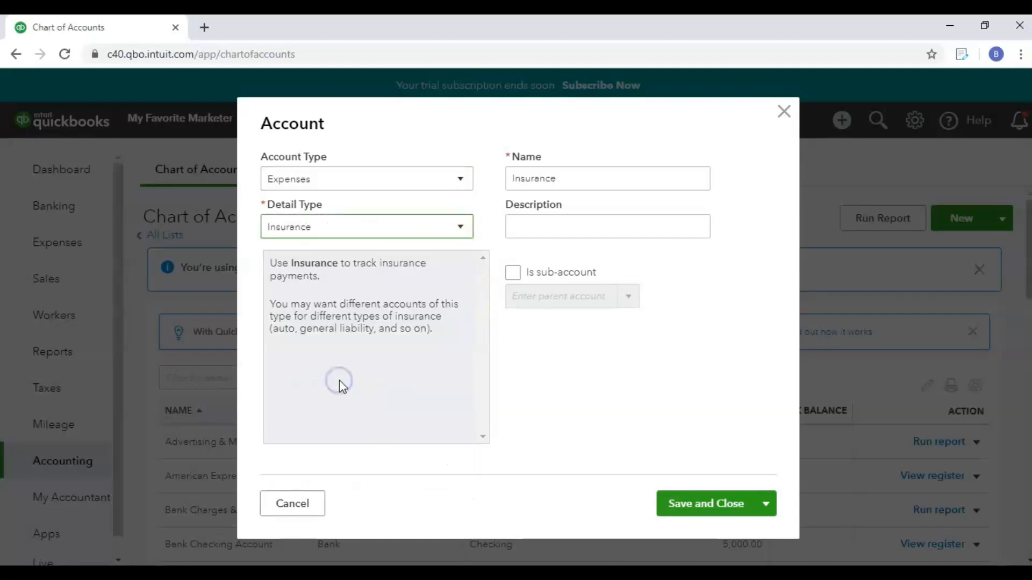
pyautogui.doubleClick(510, 181)
pyautogui.click(509, 182)
pyautogui.write('Car')
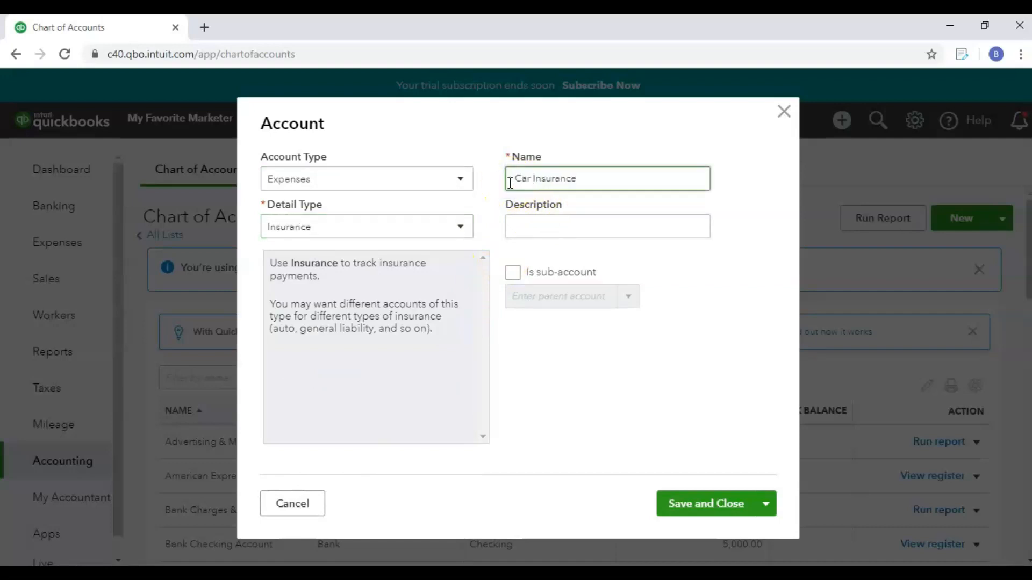
pyautogui.click(699, 506)
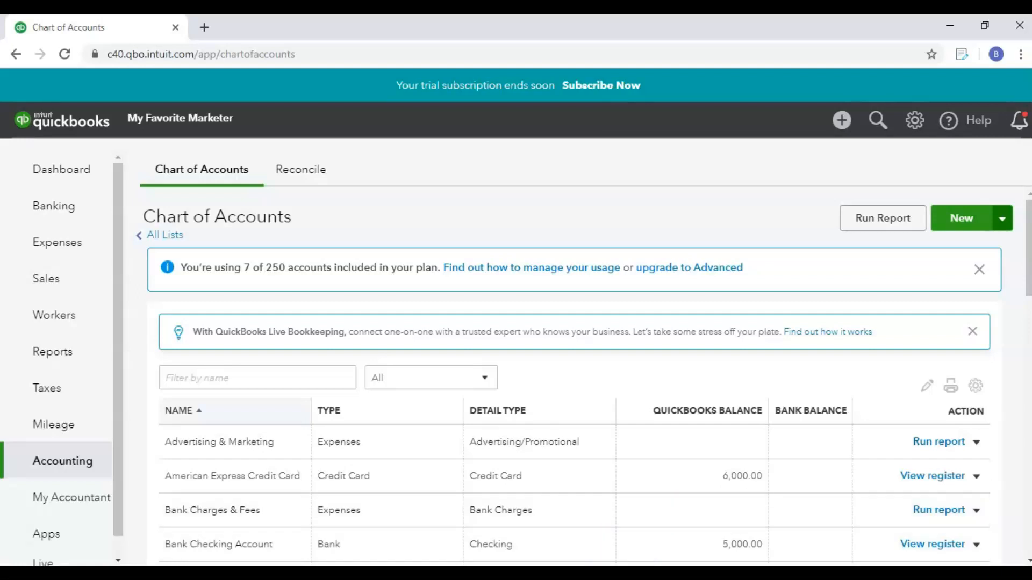
# Step: Look up the Cell Phone category in the Excel PivotTable
pyautogui.click(703, 540)
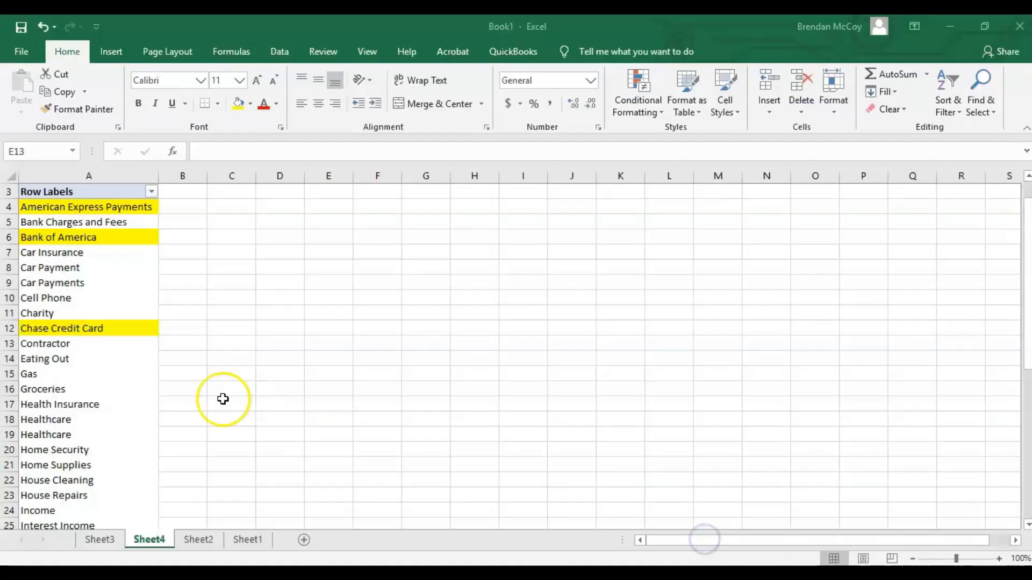
pyautogui.click(71, 298)
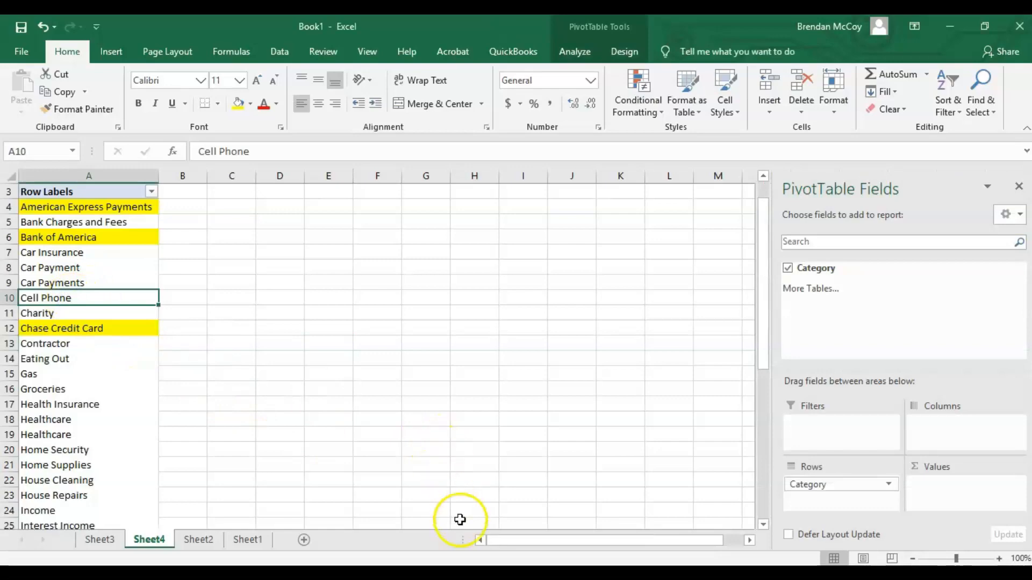
pyautogui.click(465, 577)
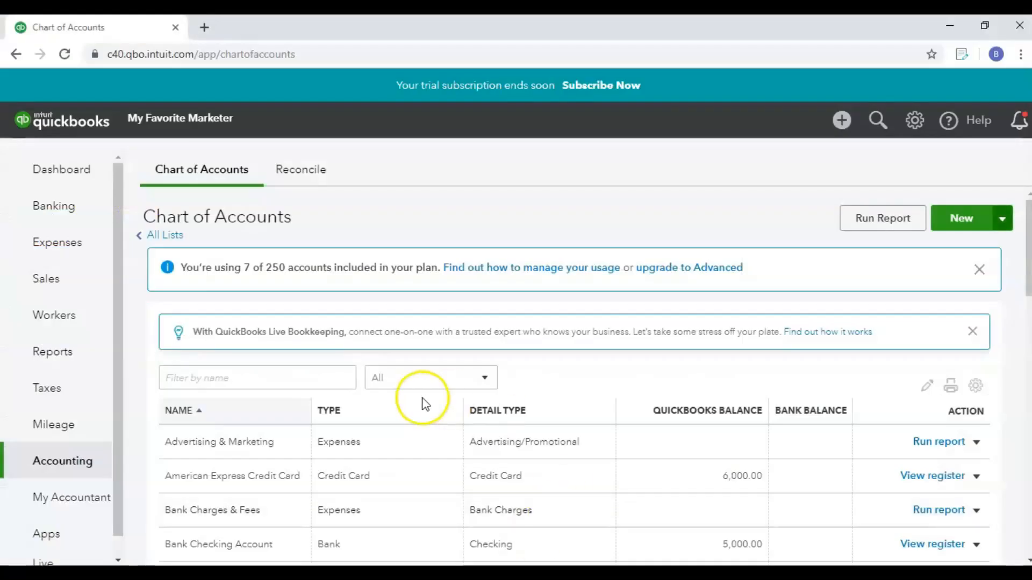
# Step: Filter the Chart of Accounts by 'cell', find no match, and clear the filter
pyautogui.click(317, 383)
pyautogui.write('ce')
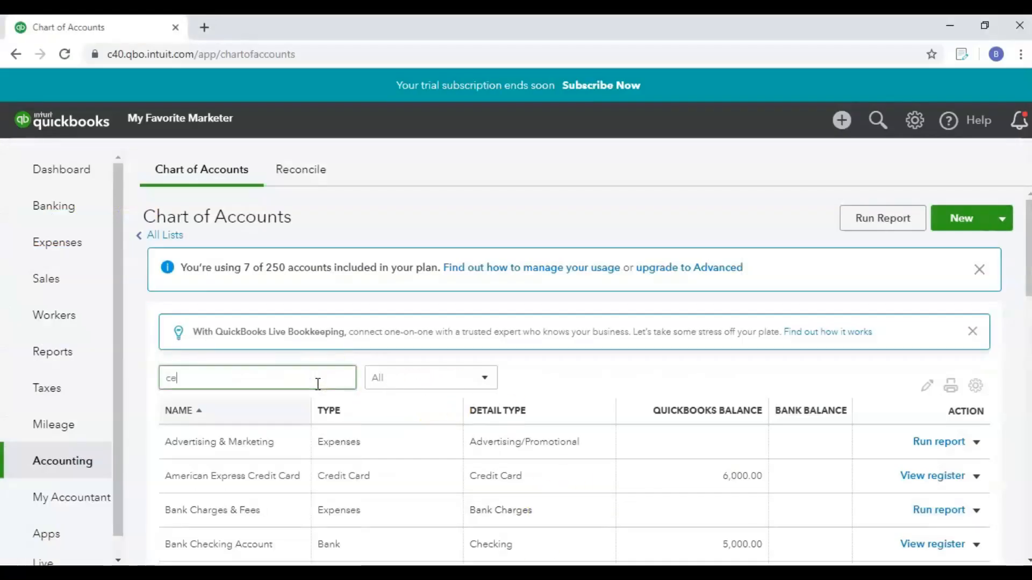
pyautogui.write('ll')
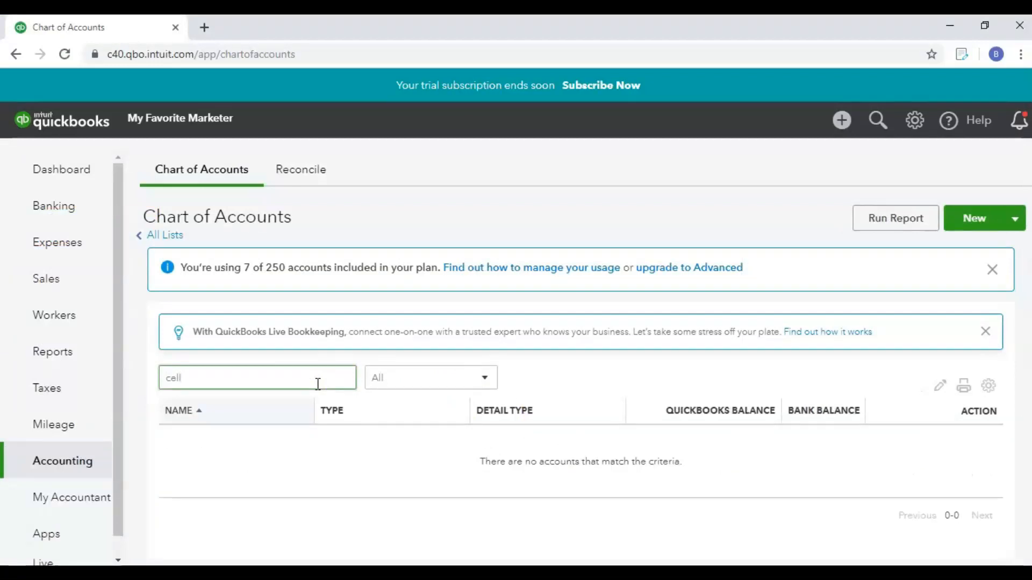
pyautogui.press('BackSpace')
pyautogui.press('BackSpace')
pyautogui.press('BackSpace')
pyautogui.press('BackSpace')
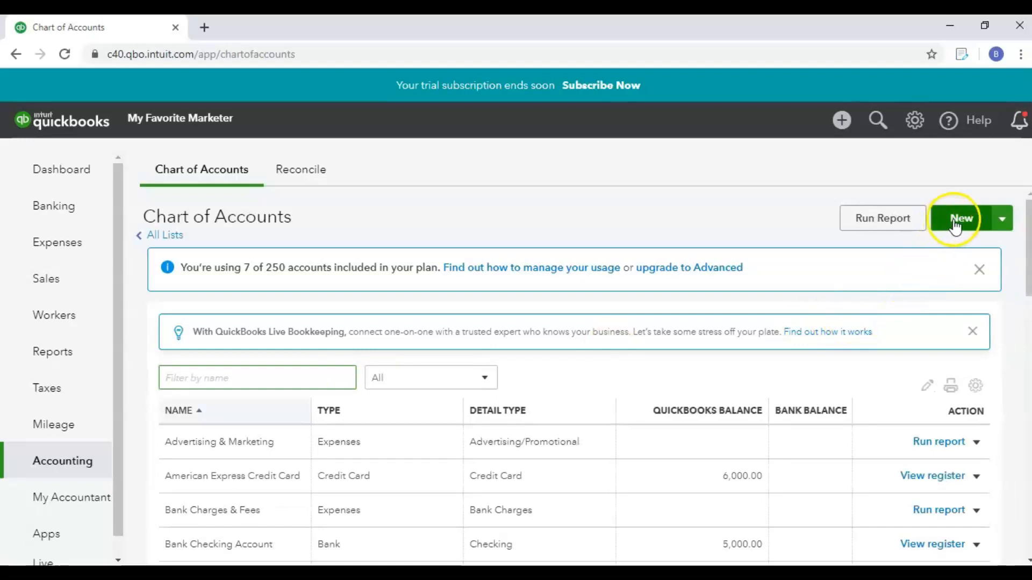
# Step: Scroll down to Reimbursable Expenses and open its row action menu
pyautogui.moveTo(1023, 232); pyautogui.dragTo(1023, 439)
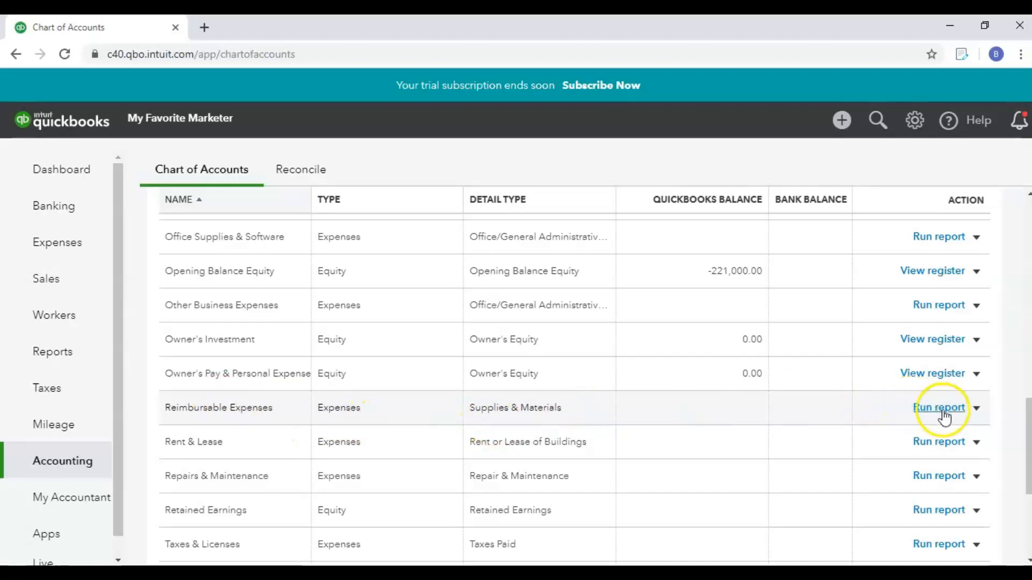
pyautogui.click(975, 413)
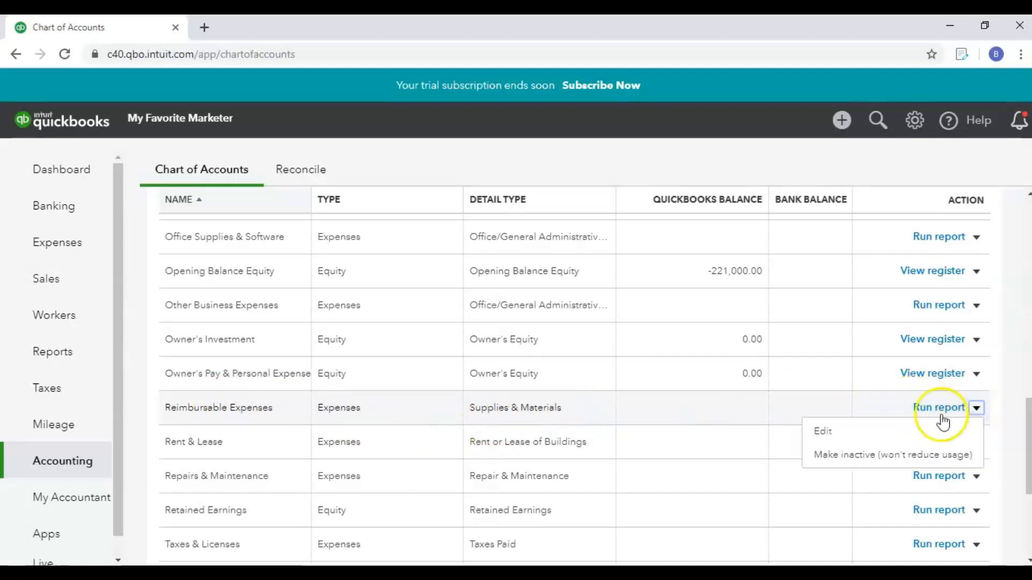
# Step: Edit Reimbursable Expenses into Cell Phone with Utilities detail type and blank description, confirming the change
pyautogui.click(829, 437)
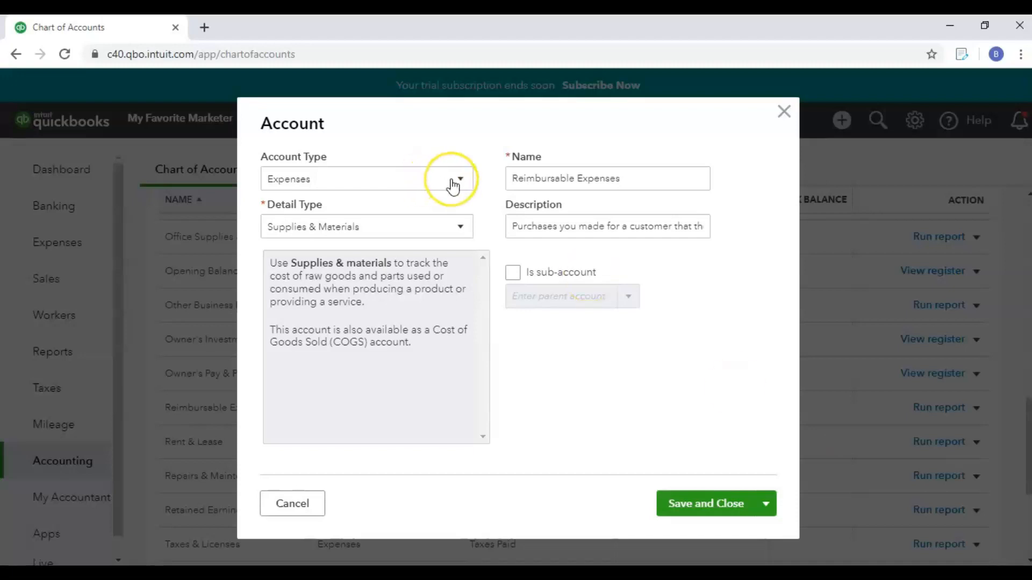
pyautogui.click(462, 224)
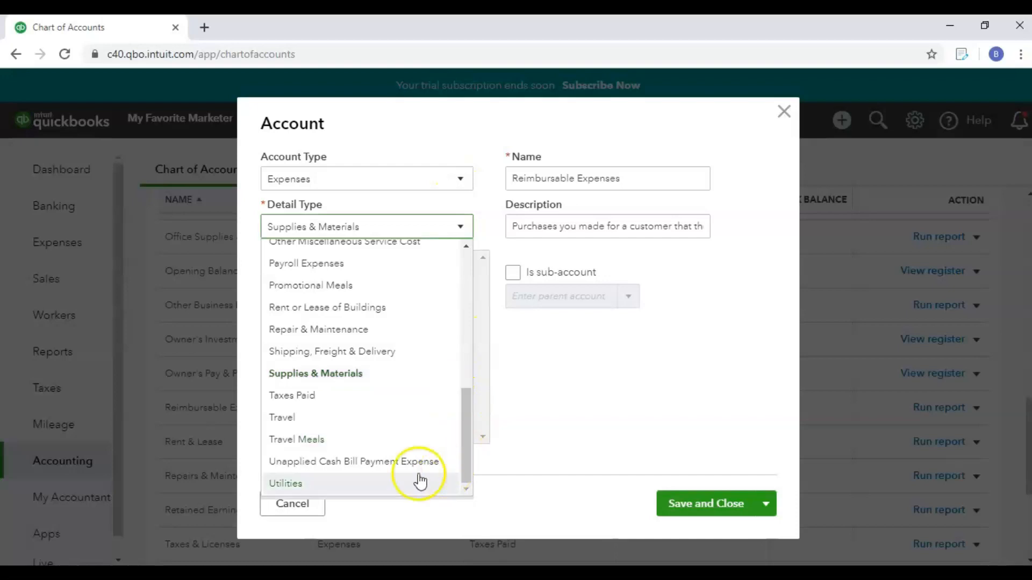
pyautogui.click(400, 478)
pyautogui.moveTo(619, 179); pyautogui.dragTo(513, 177)
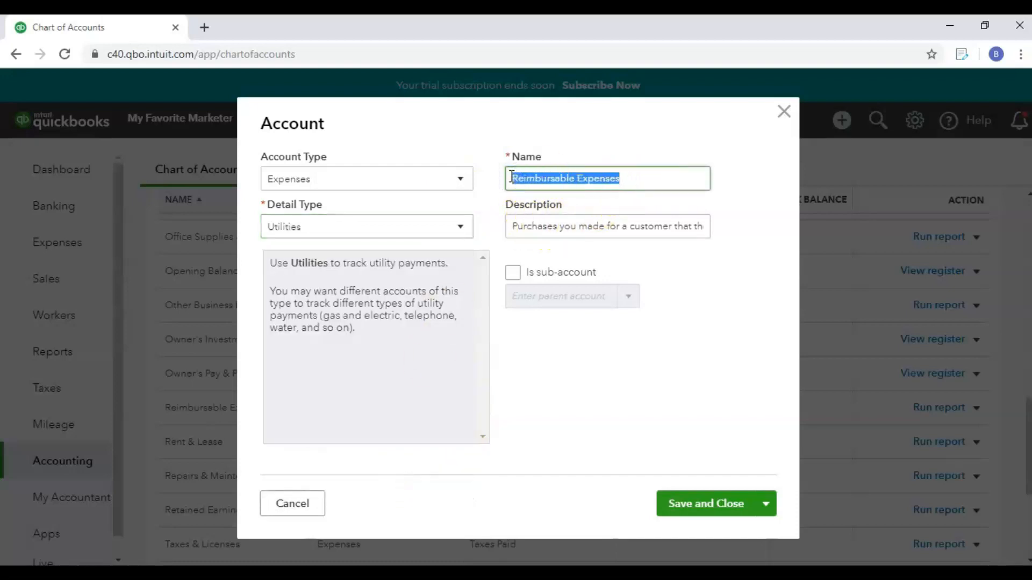
pyautogui.write('Cell Phone')
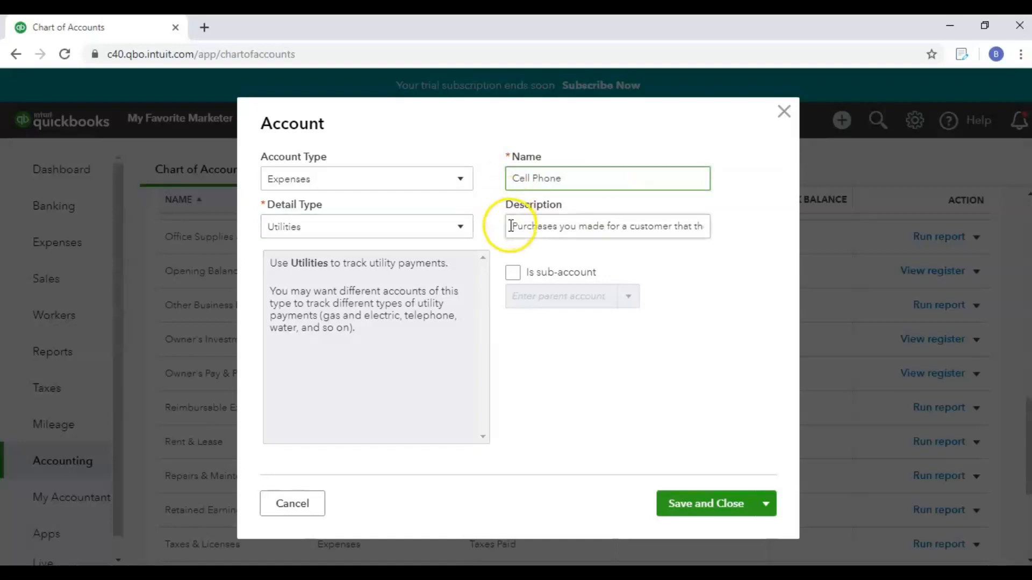
pyautogui.moveTo(511, 225); pyautogui.dragTo(768, 226)
pyautogui.press('BackSpace')
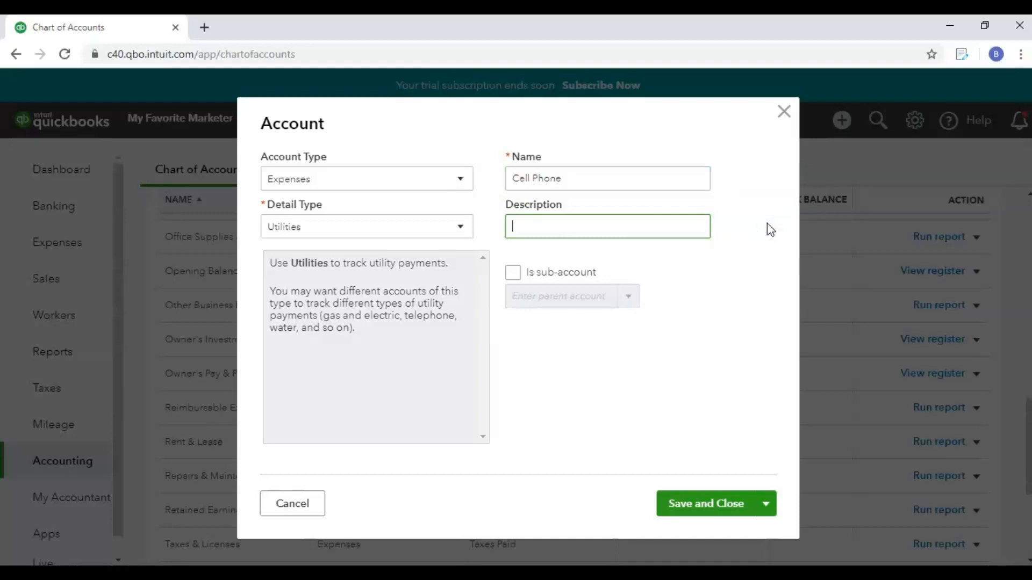
pyautogui.click(659, 412)
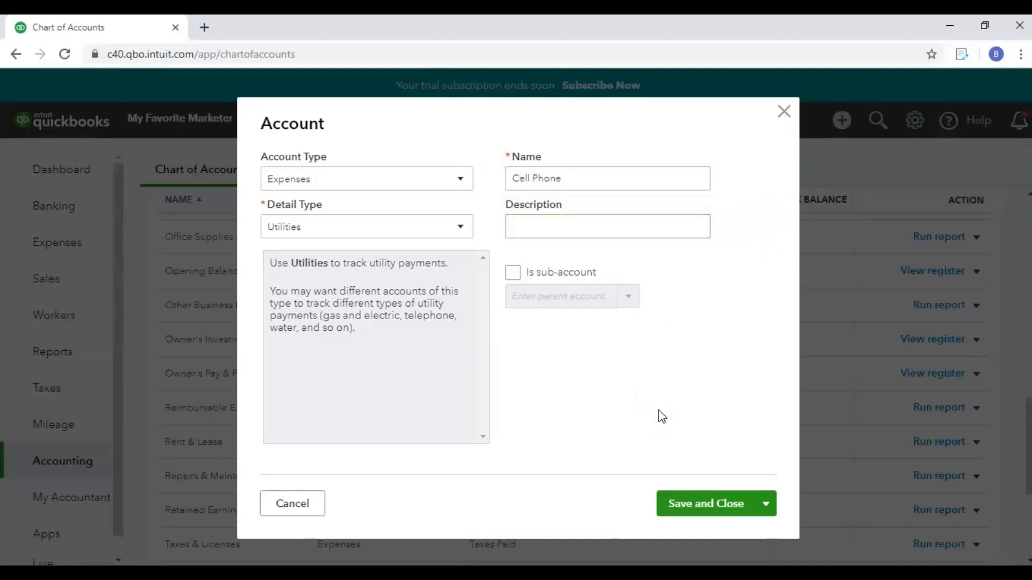
pyautogui.click(692, 511)
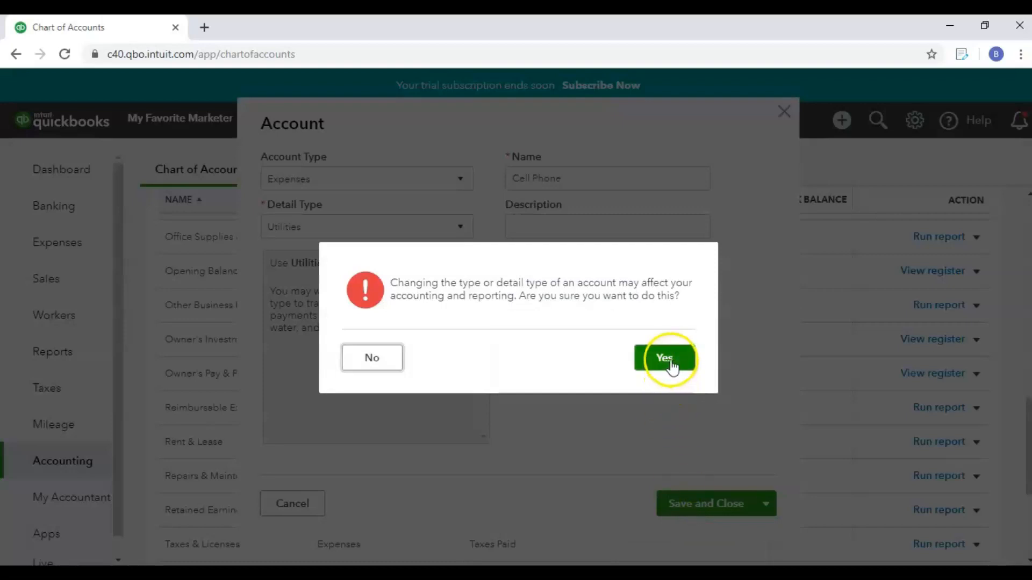
pyautogui.click(669, 359)
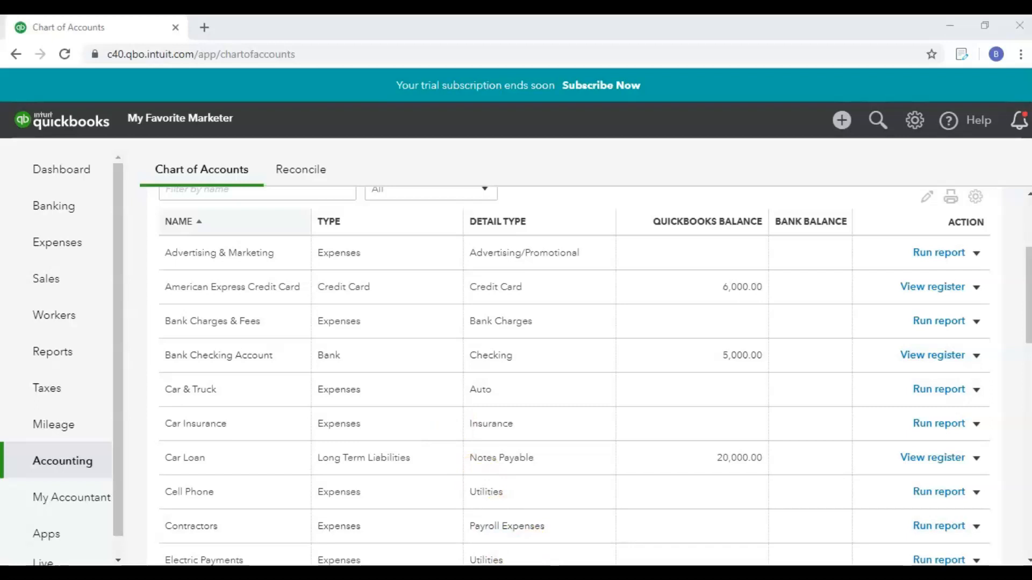
pyautogui.click(741, 543)
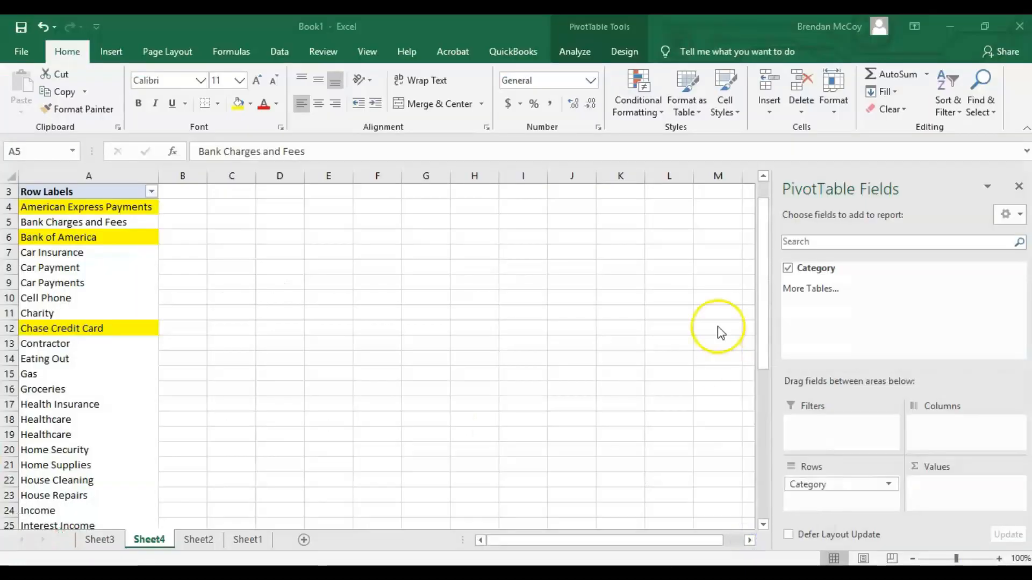
pyautogui.moveTo(763, 325); pyautogui.dragTo(762, 477)
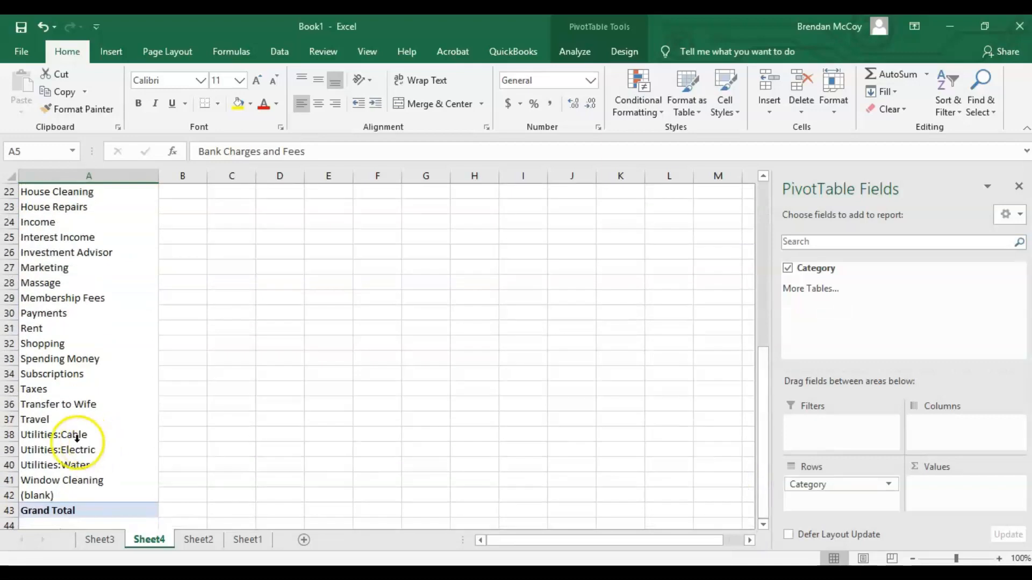
pyautogui.click(173, 437)
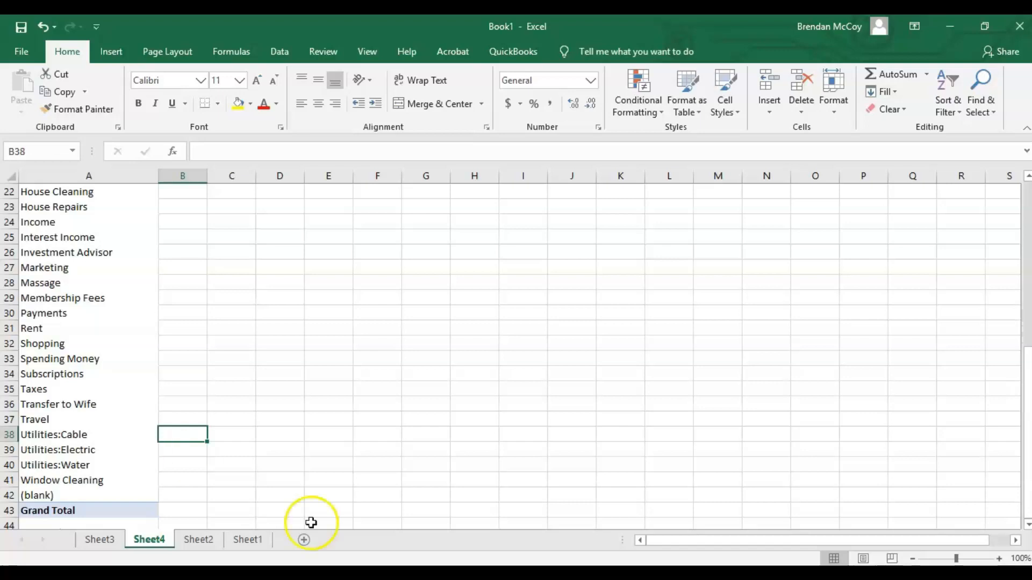
# Step: Edit Electric Payments to be a sub-account with Utilities as its parent, and save
pyautogui.click(467, 511)
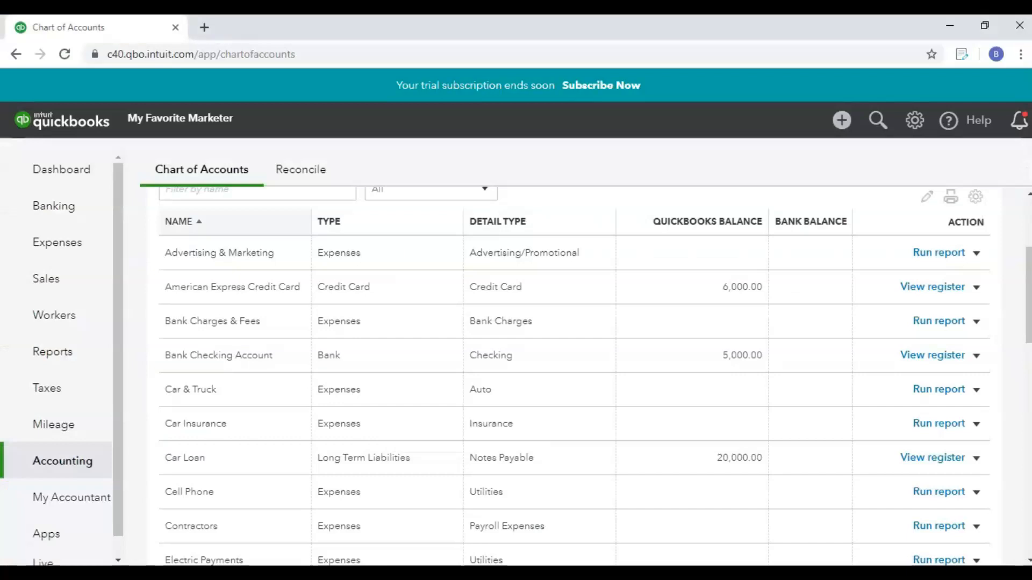
pyautogui.moveTo(1020, 323); pyautogui.dragTo(1020, 375)
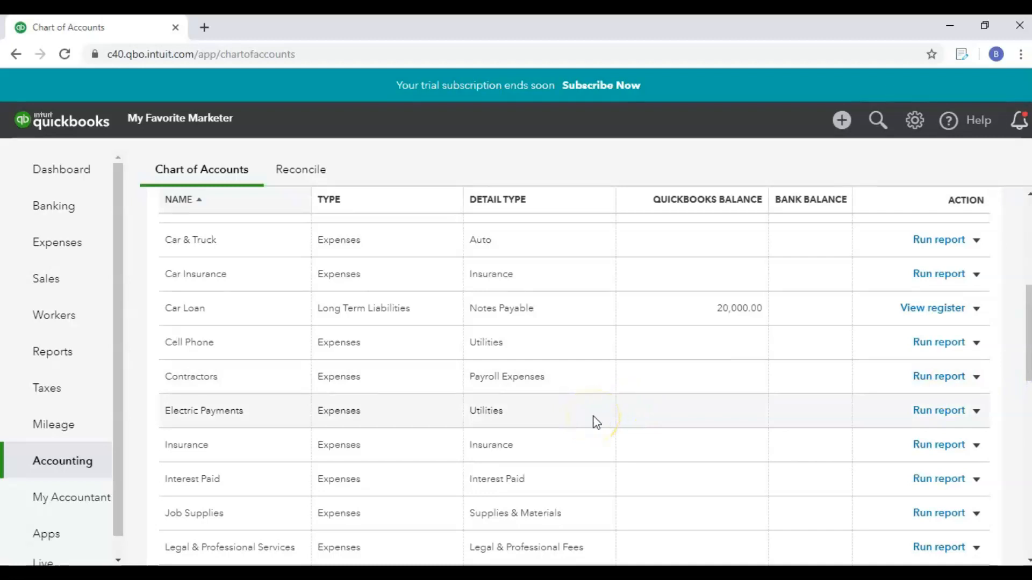
pyautogui.click(977, 412)
pyautogui.click(842, 436)
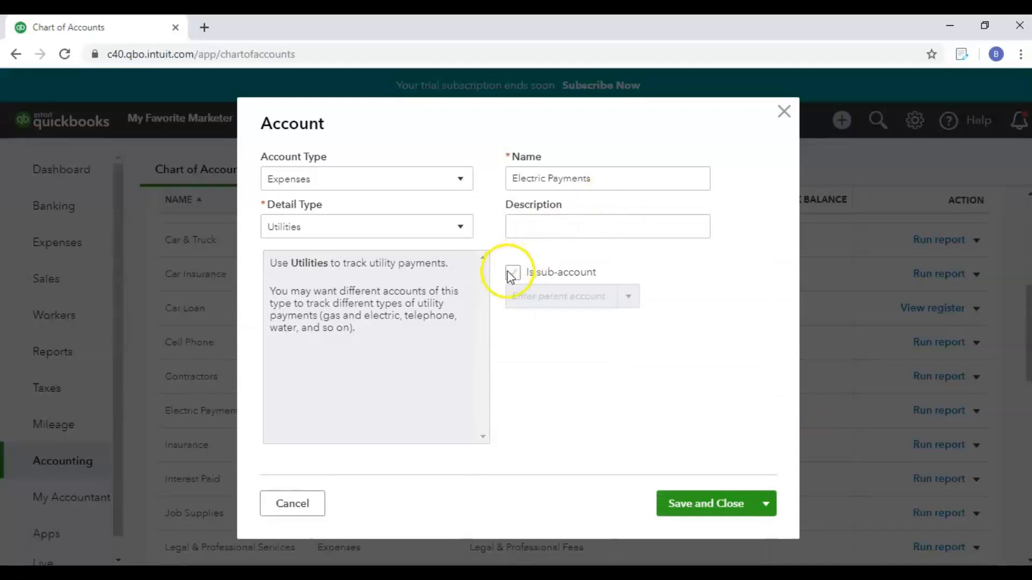
pyautogui.click(512, 272)
pyautogui.click(534, 295)
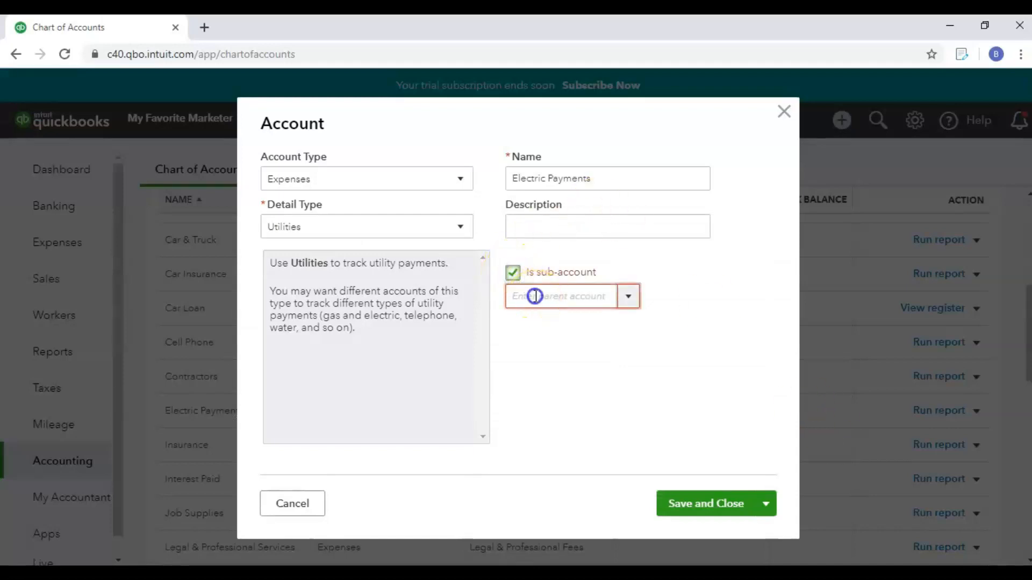
pyautogui.write('Utilities')
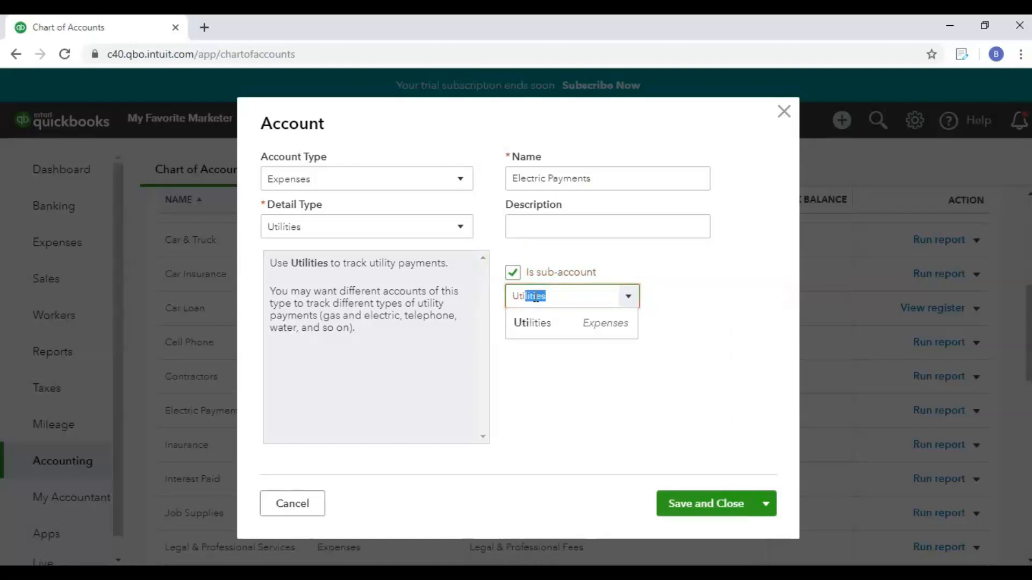
pyautogui.click(531, 323)
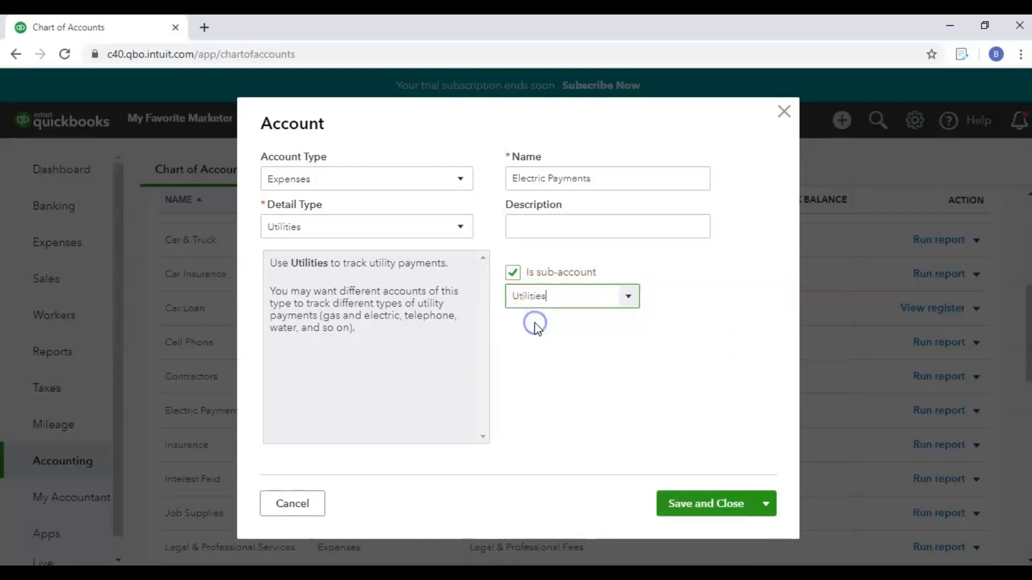
pyautogui.click(693, 499)
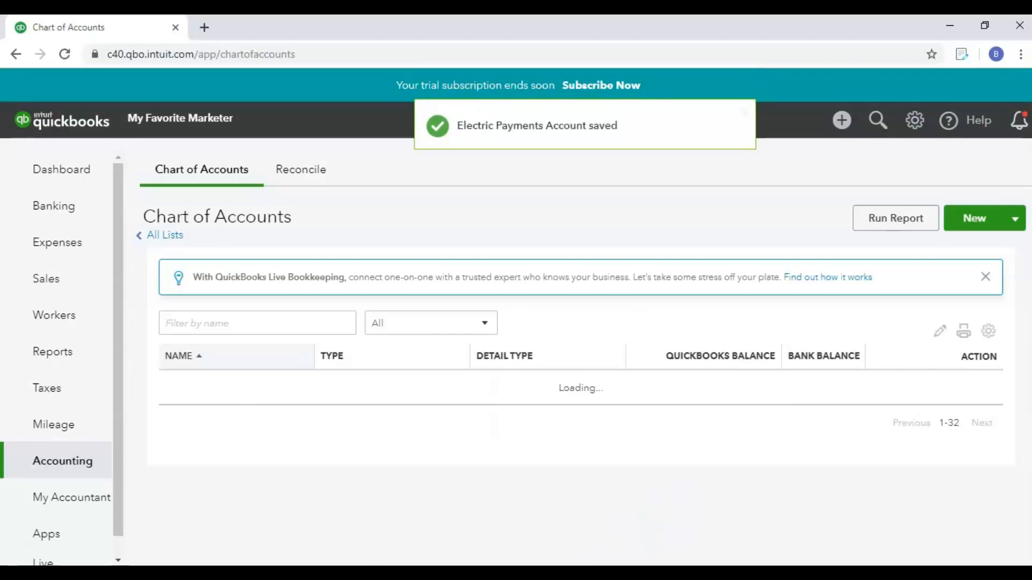
# Step: Check the Utilities:Cable and Utilities:Water rows in the Book1 pivot, then return to QuickBooks
pyautogui.moveTo(602, 562)
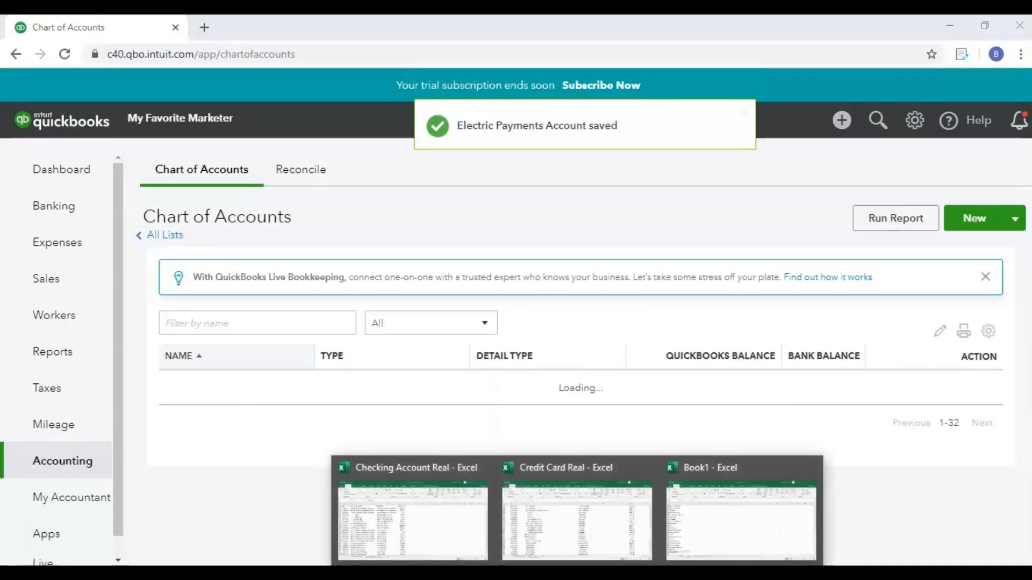
pyautogui.click(702, 551)
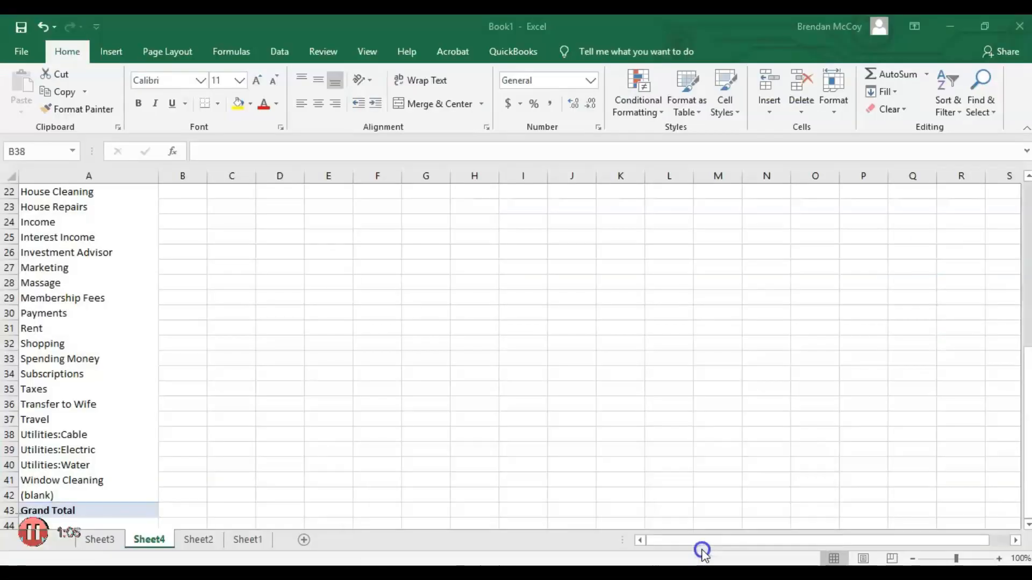
pyautogui.click(145, 434)
pyautogui.click(93, 467)
pyautogui.click(392, 571)
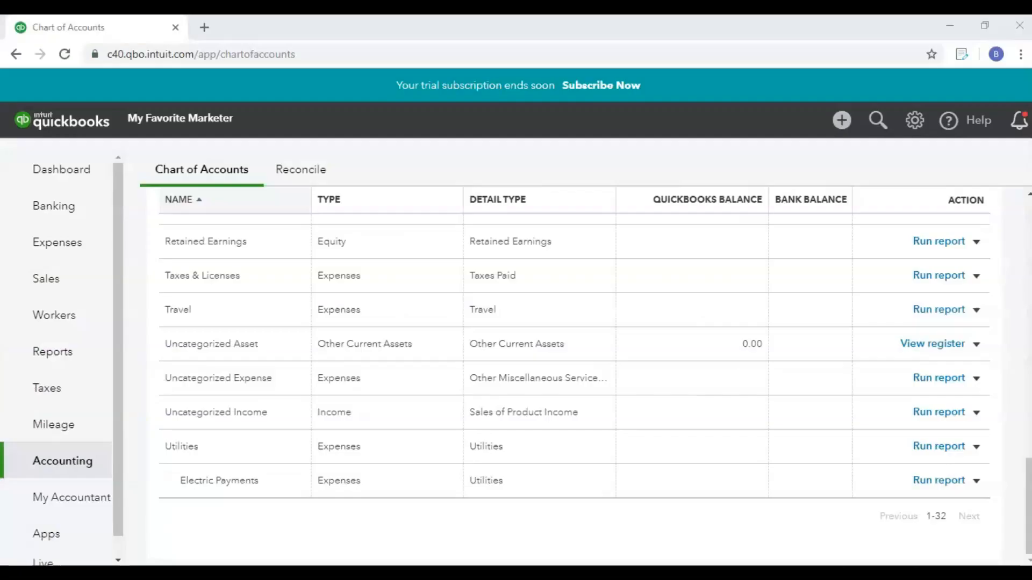
pyautogui.moveTo(1027, 473); pyautogui.dragTo(1019, 161)
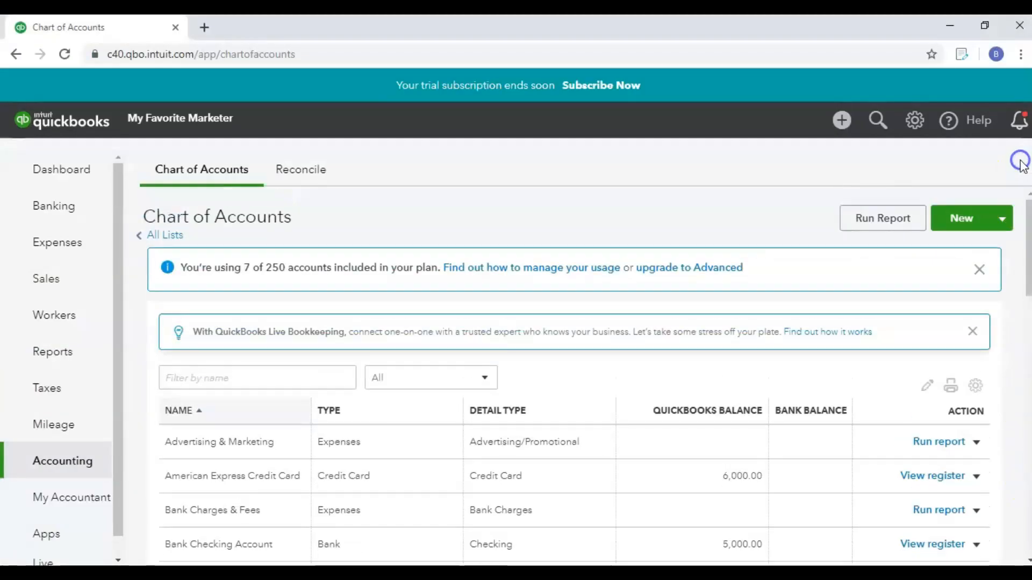
# Step: Start a new account of type Expenses with the Utilities detail type
pyautogui.click(962, 221)
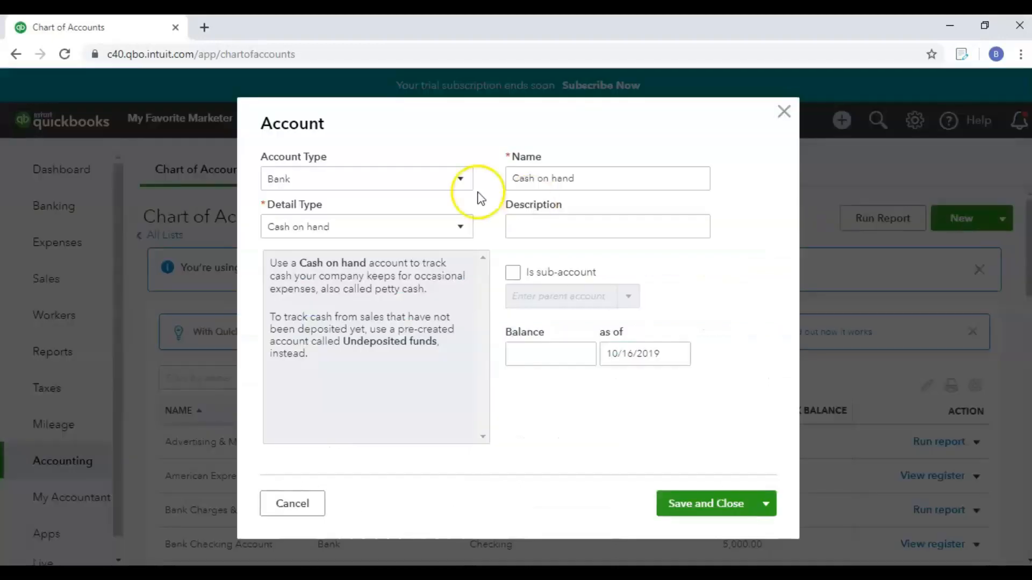
pyautogui.click(459, 183)
pyautogui.moveTo(462, 309); pyautogui.dragTo(458, 364)
pyautogui.click(356, 414)
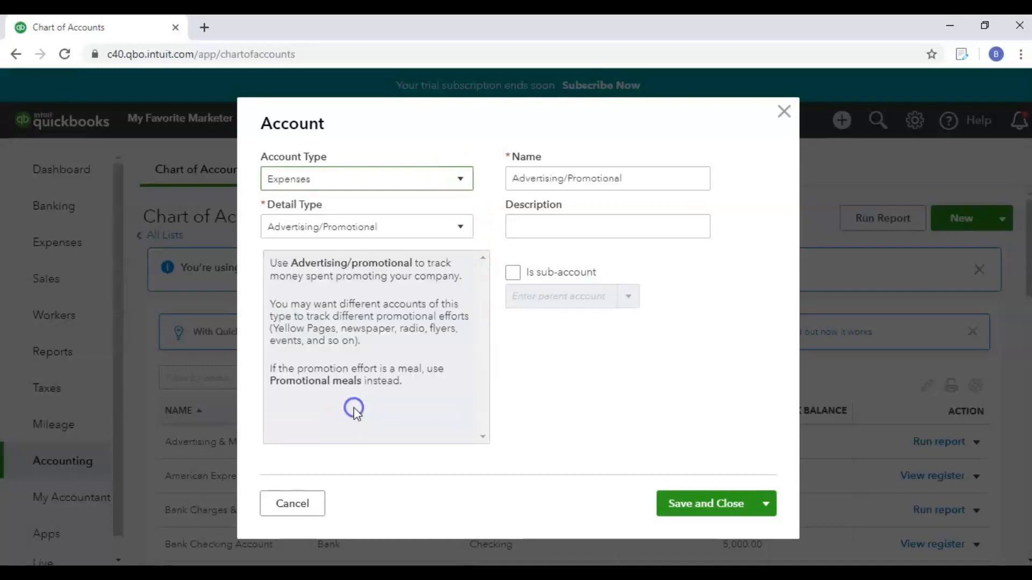
pyautogui.click(385, 236)
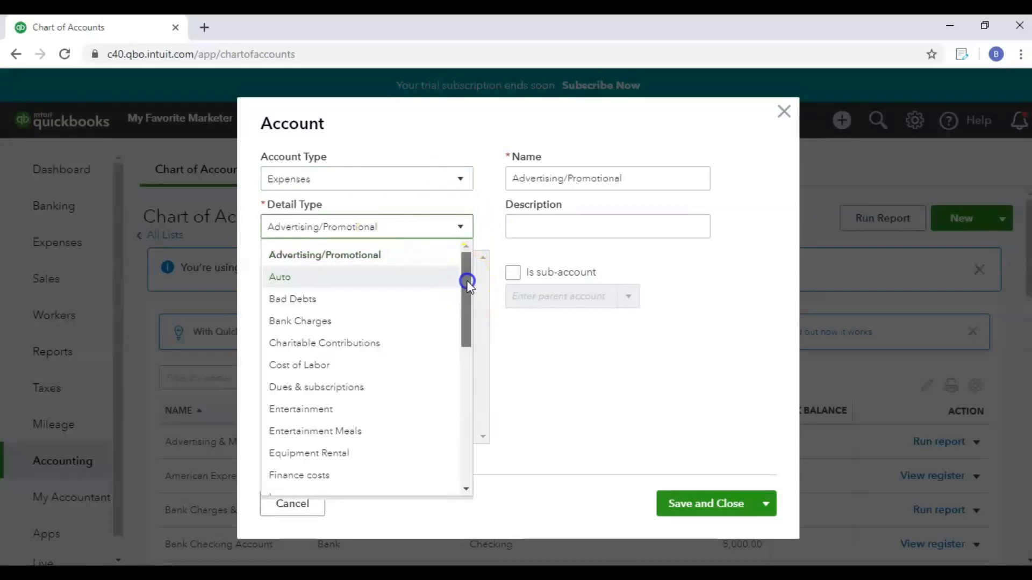
pyautogui.moveTo(467, 281); pyautogui.dragTo(467, 465)
pyautogui.click(387, 483)
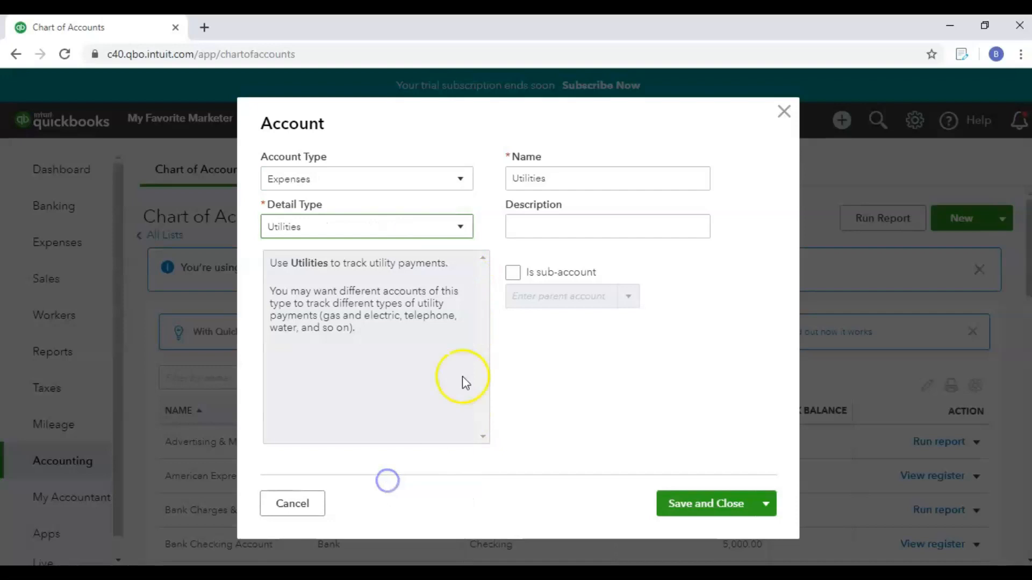
# Step: Name it Cable, make it a sub-account of Utilities, and choose Save and New
pyautogui.doubleClick(557, 181)
pyautogui.write('Cable')
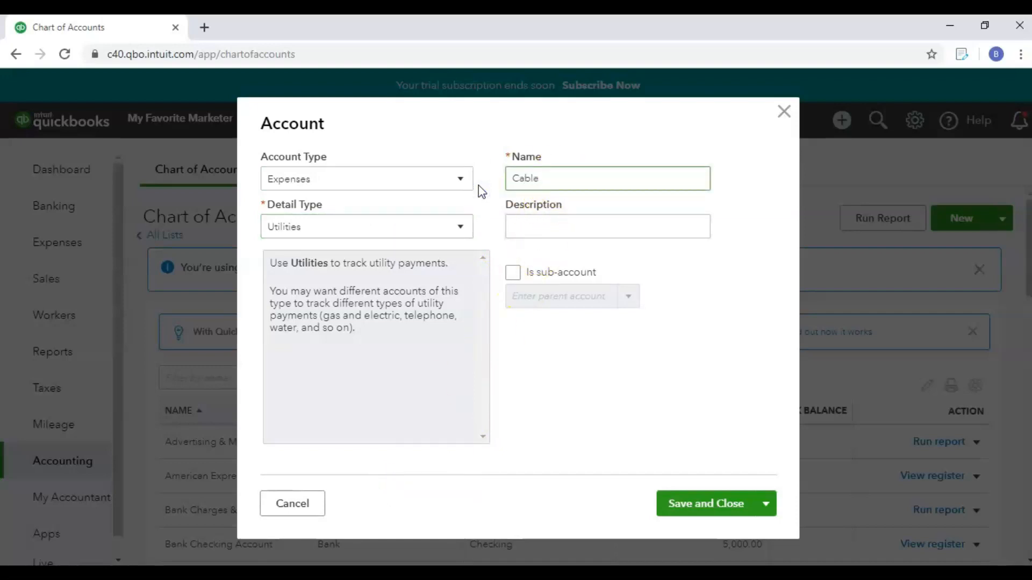
pyautogui.click(512, 274)
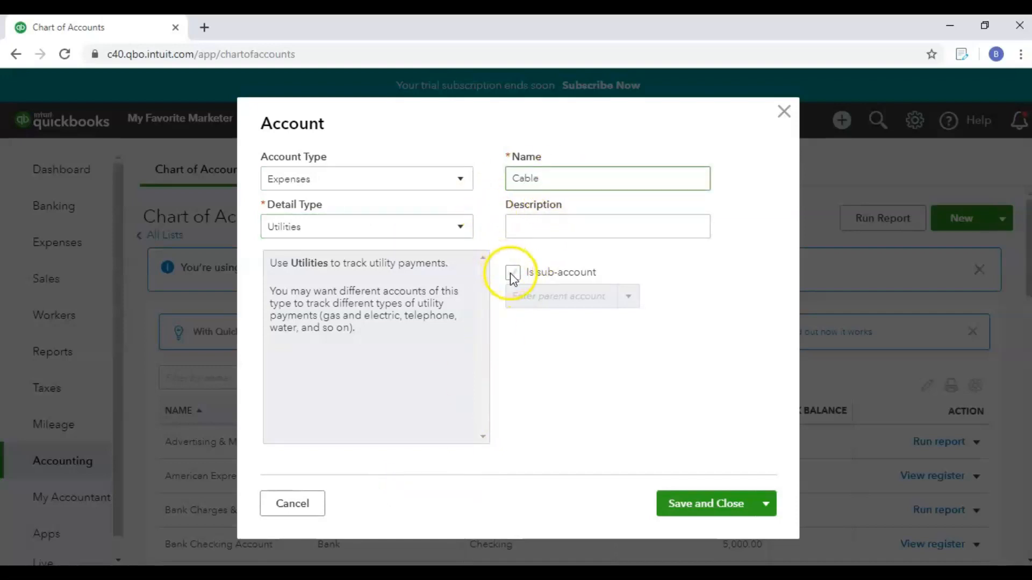
pyautogui.click(513, 274)
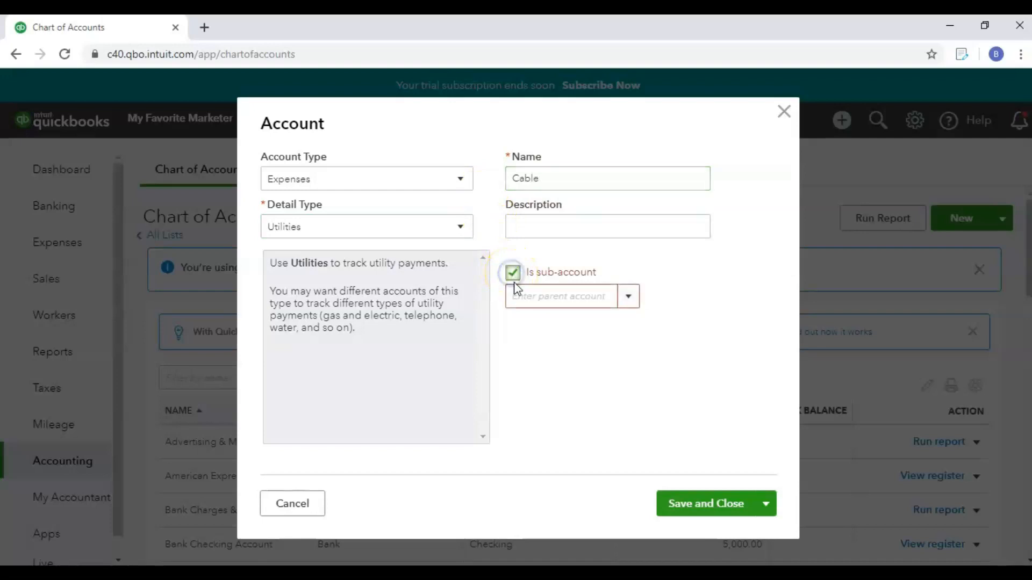
pyautogui.click(522, 295)
pyautogui.write('Utilities')
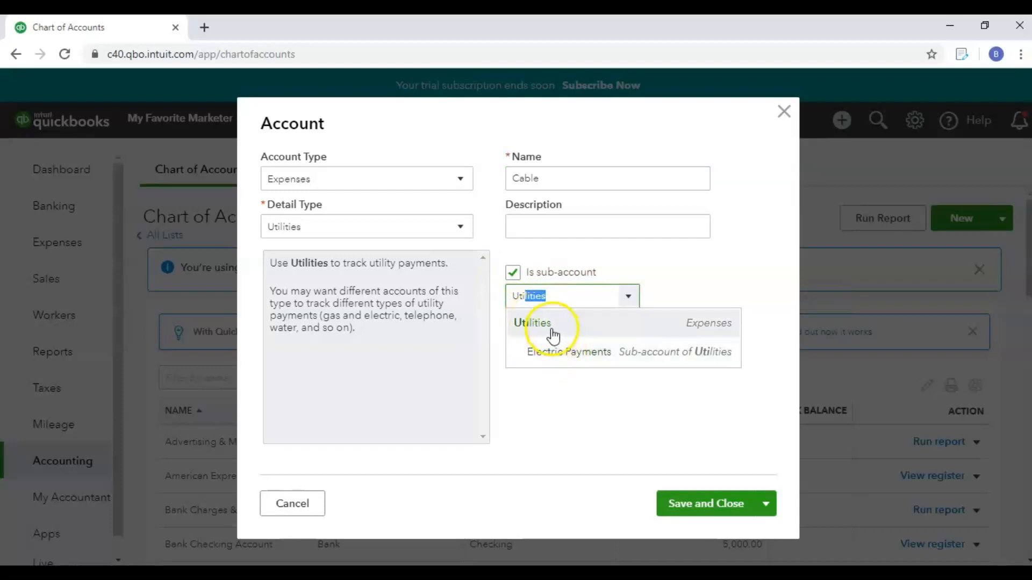
pyautogui.click(551, 329)
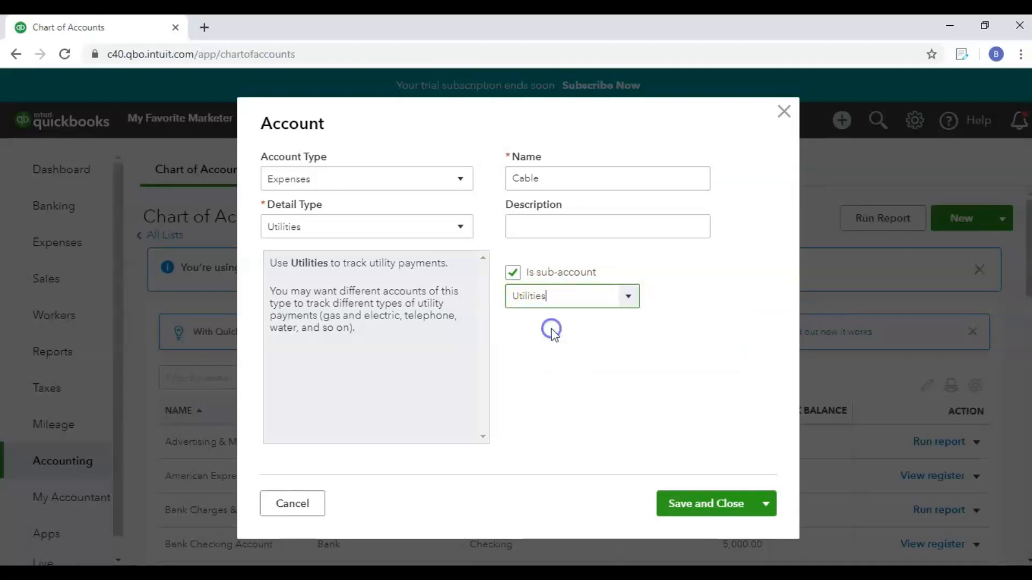
pyautogui.click(766, 504)
pyautogui.click(728, 533)
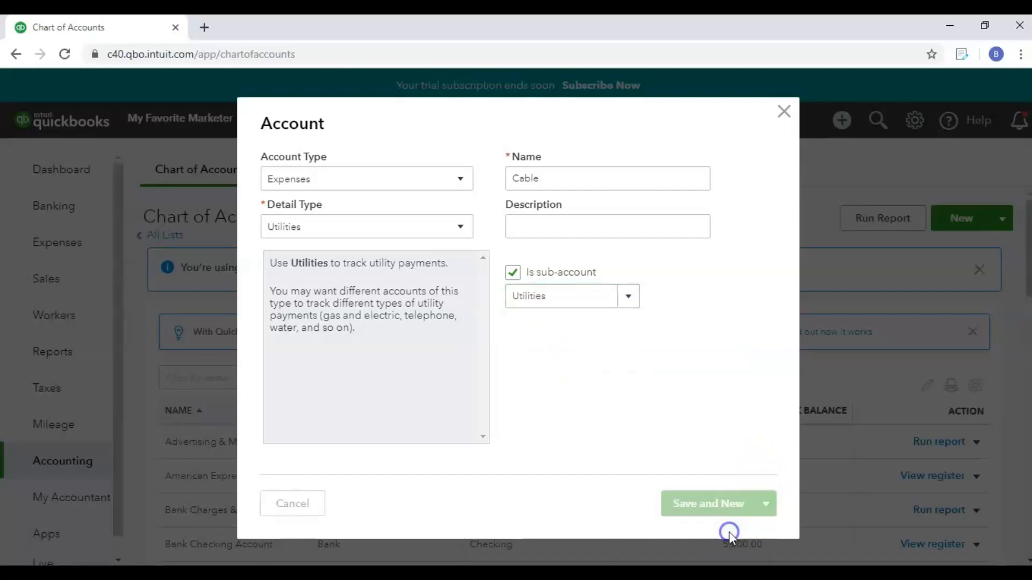
# Step: Set the new account's type to Expenses and detail type to Utilities
pyautogui.moveTo(577, 574)
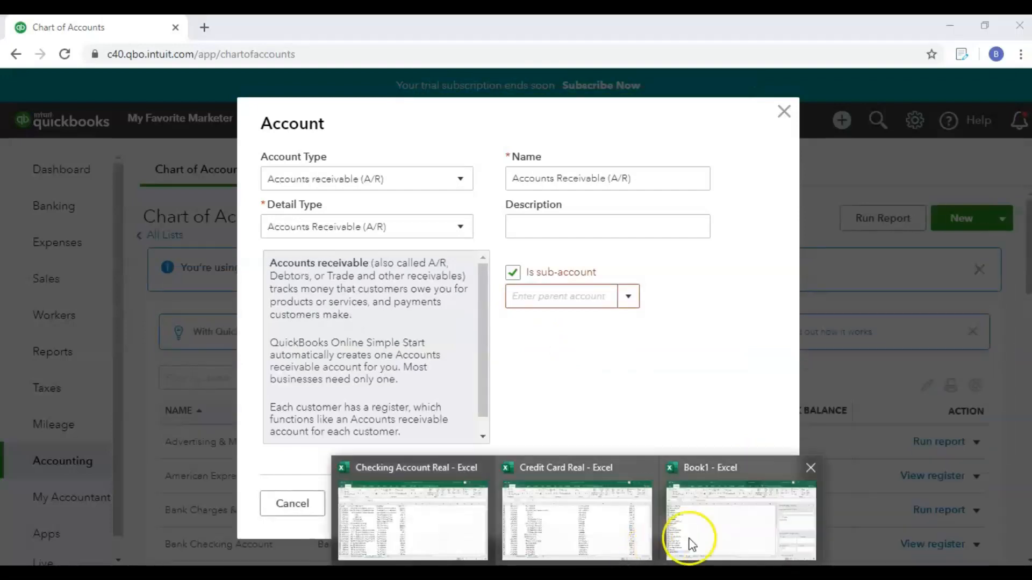
pyautogui.moveTo(697, 536)
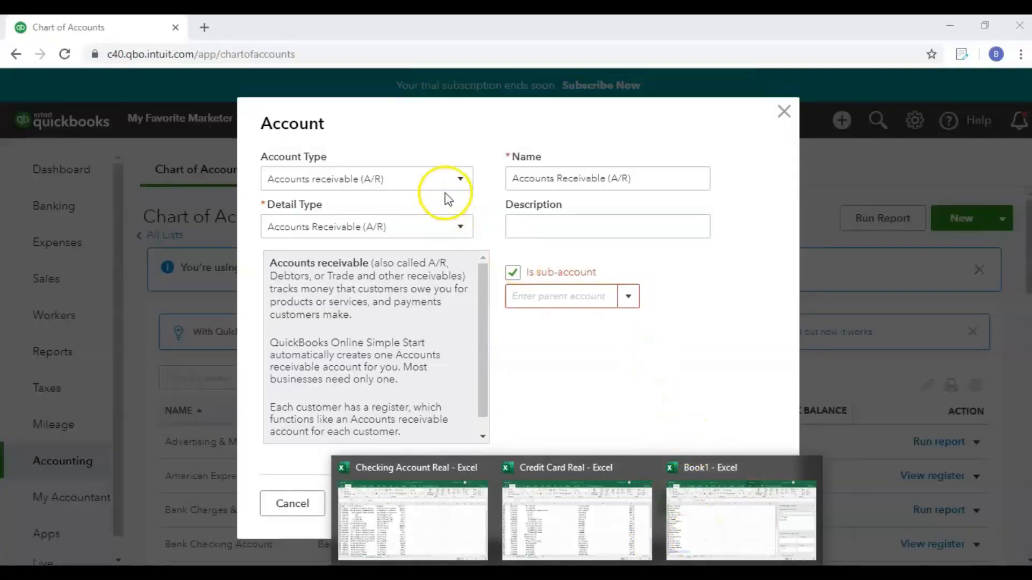
pyautogui.click(448, 186)
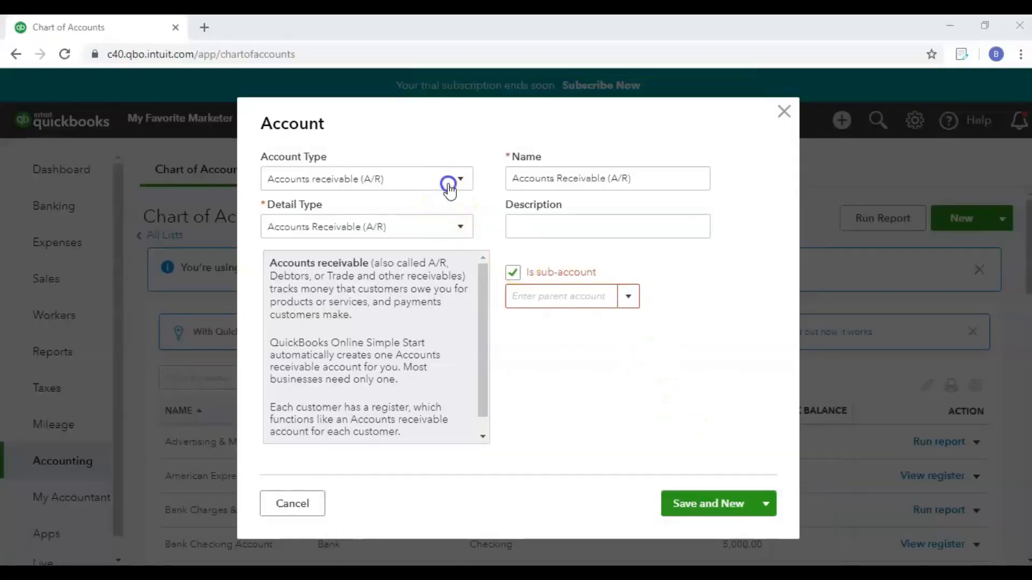
pyautogui.moveTo(465, 239); pyautogui.dragTo(463, 329)
pyautogui.click(310, 416)
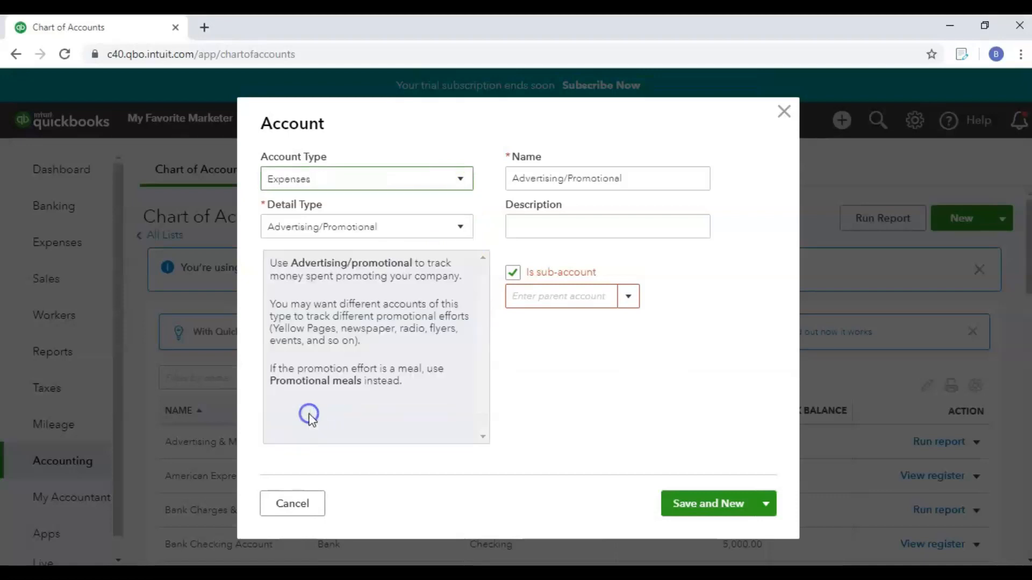
pyautogui.click(327, 228)
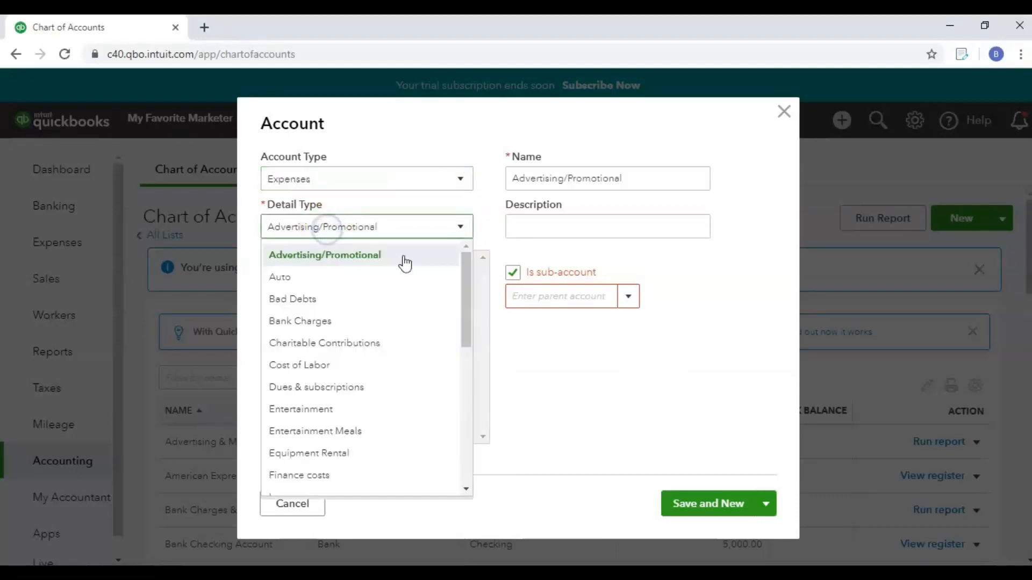
pyautogui.moveTo(468, 269); pyautogui.dragTo(473, 438)
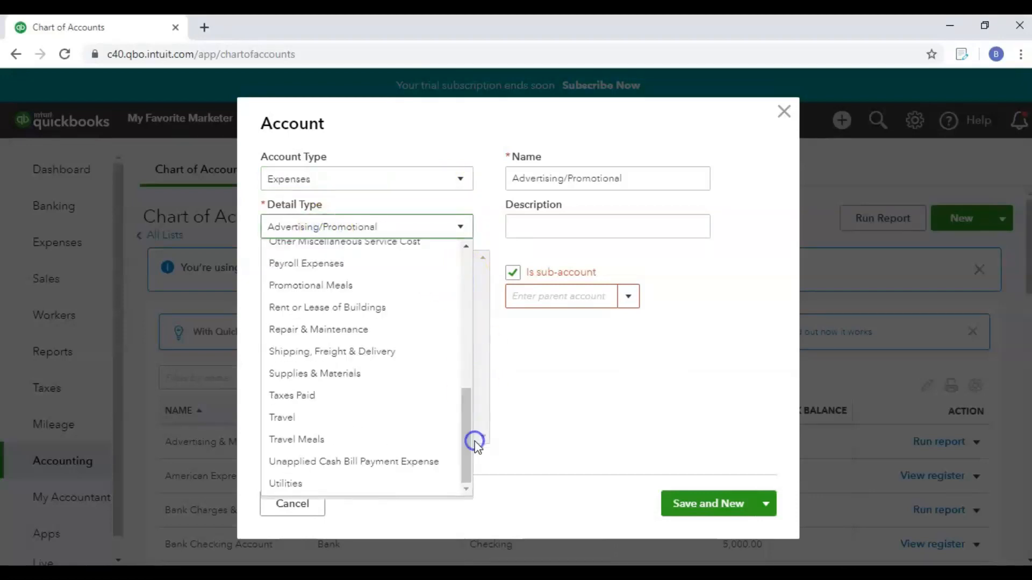
pyautogui.click(328, 485)
# Step: Name it Water, set Utilities as parent account, and choose Save and Close
pyautogui.doubleClick(537, 177)
pyautogui.write('Water')
pyautogui.click(531, 300)
pyautogui.click(544, 299)
pyautogui.write('uti')
pyautogui.click(544, 324)
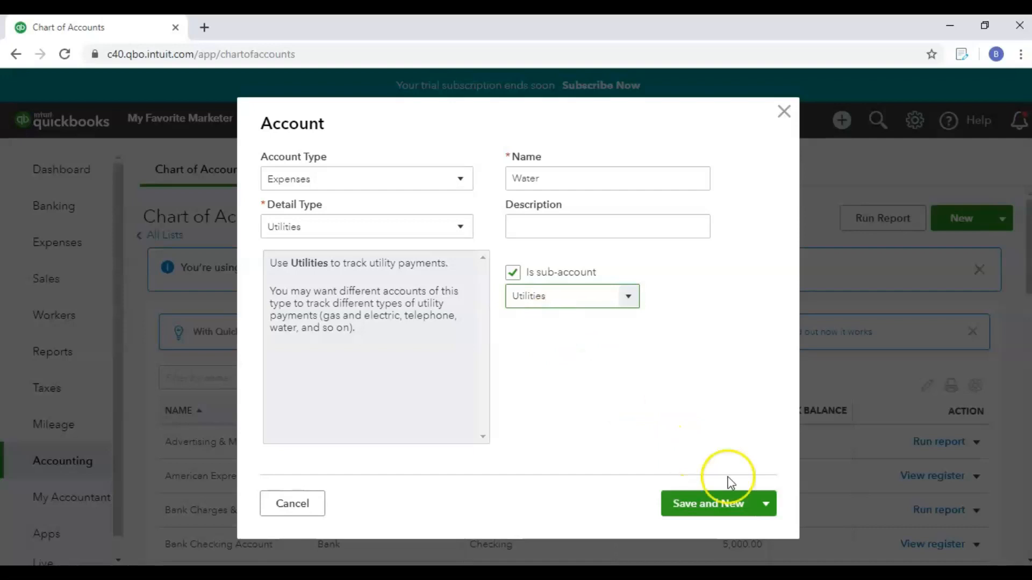
pyautogui.click(766, 505)
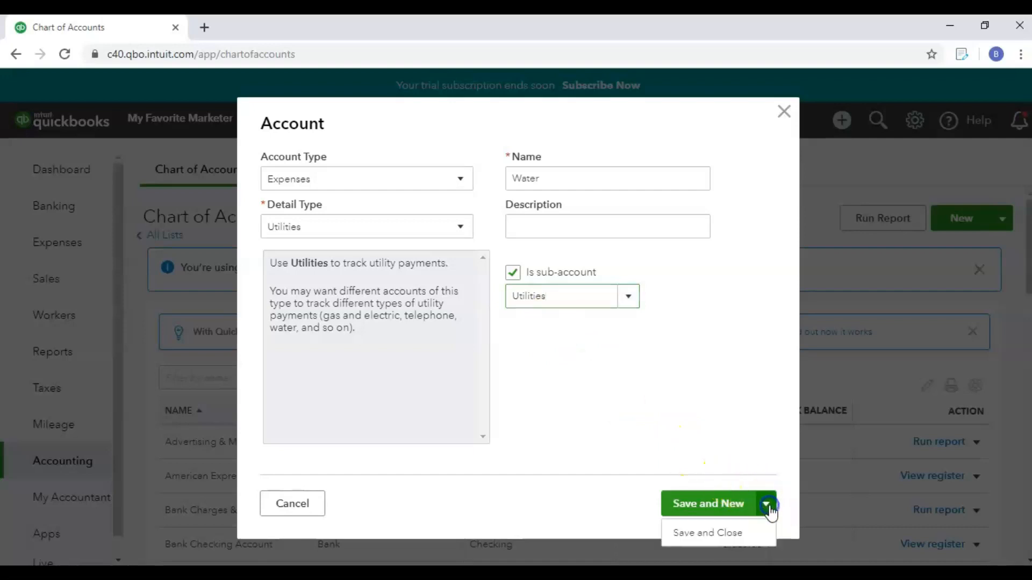
pyautogui.click(738, 530)
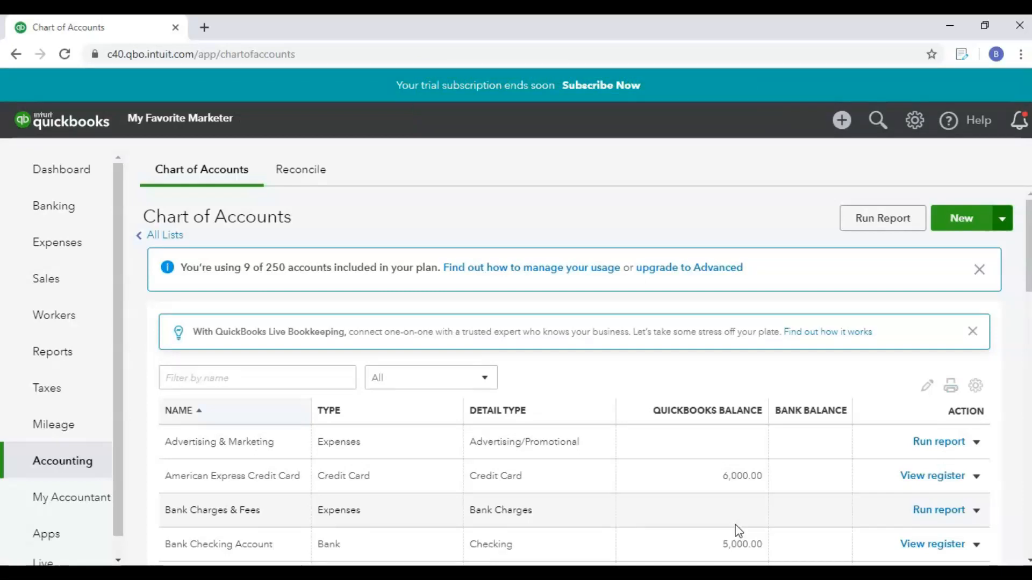
# Step: Switch to Book1 and step through the top PivotTable categories down to Gas
pyautogui.click(708, 546)
pyautogui.click(203, 338)
pyautogui.press('Up')
pyautogui.press('Up')
pyautogui.press('Up')
pyautogui.press('Up')
pyautogui.press('Up')
pyautogui.press('Up')
pyautogui.press('Up')
pyautogui.press('Up')
pyautogui.press('Up')
pyautogui.press('Up')
pyautogui.press('Up')
pyautogui.press('Up')
pyautogui.press('Up')
pyautogui.press('Up')
pyautogui.press('Up')
pyautogui.press('Up')
pyautogui.press('Up')
pyautogui.press('Up')
pyautogui.press('Up')
pyautogui.press('Up')
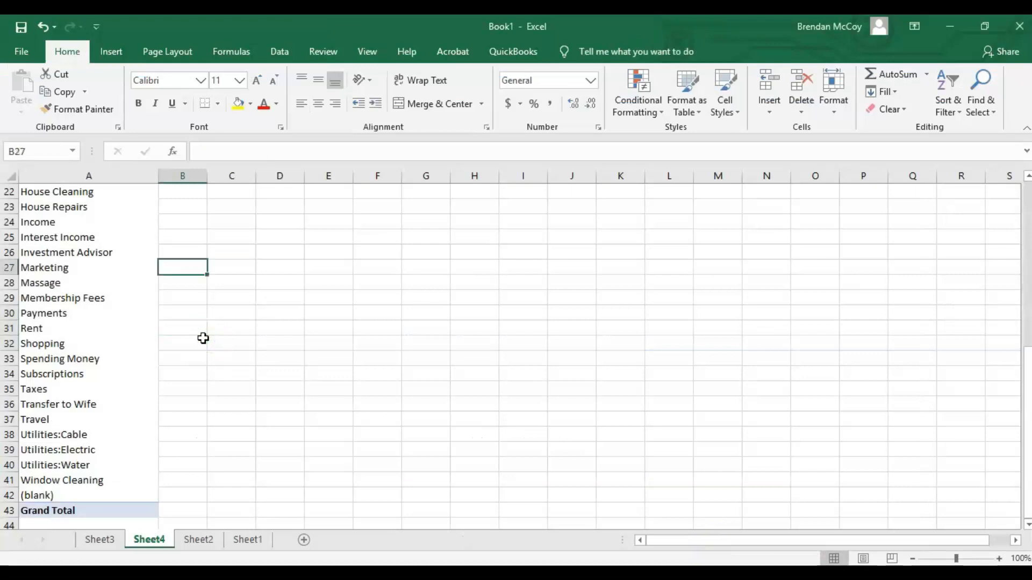
pyautogui.press('Up')
pyautogui.press('Up')
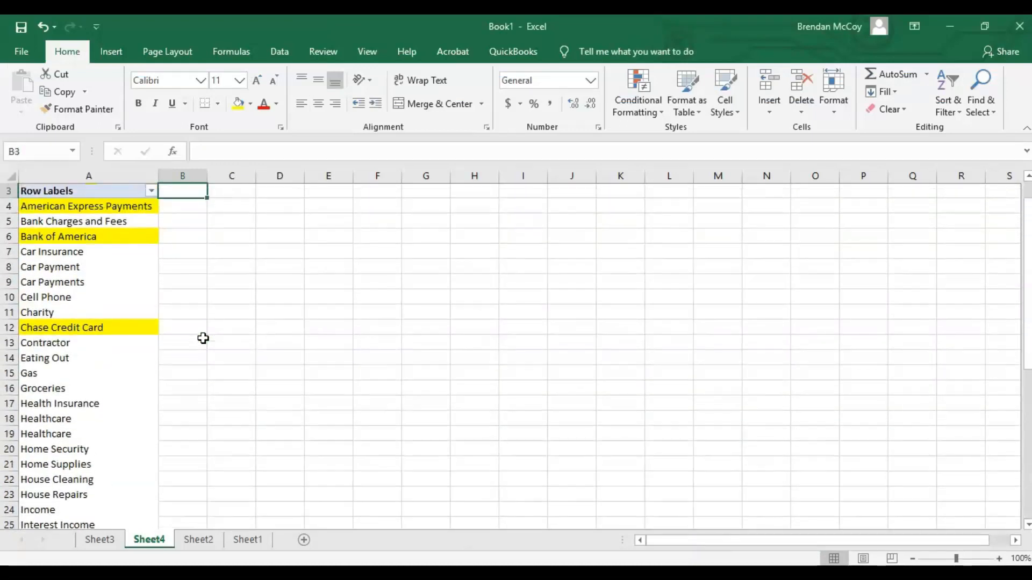
pyautogui.press('Down')
pyautogui.press('Down')
pyautogui.press('Down')
pyautogui.press('Down')
pyautogui.press('Down')
pyautogui.press('Down')
pyautogui.press('Down')
pyautogui.press('Down')
pyautogui.press('Down')
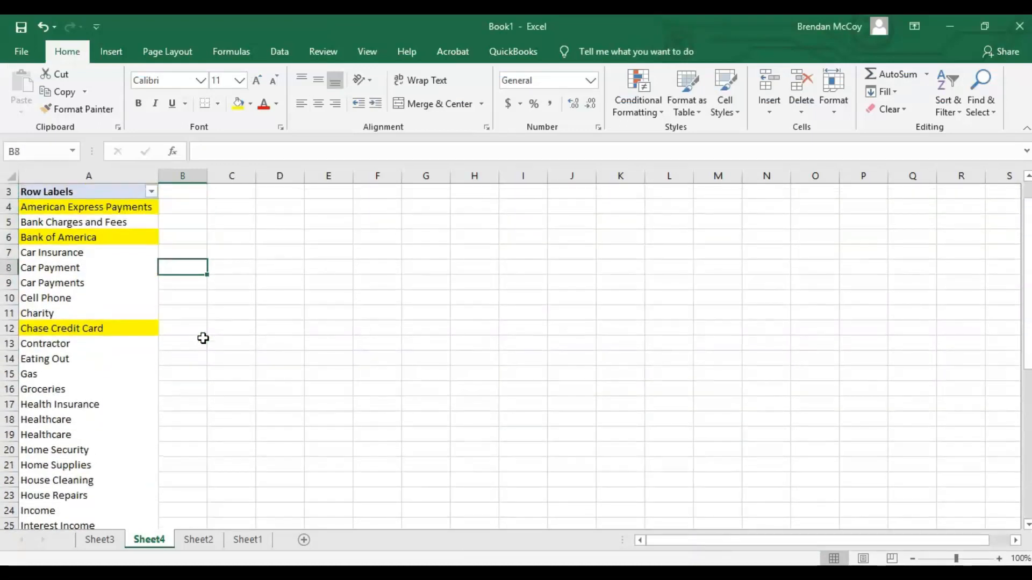
pyautogui.press('Down')
pyautogui.press('Down')
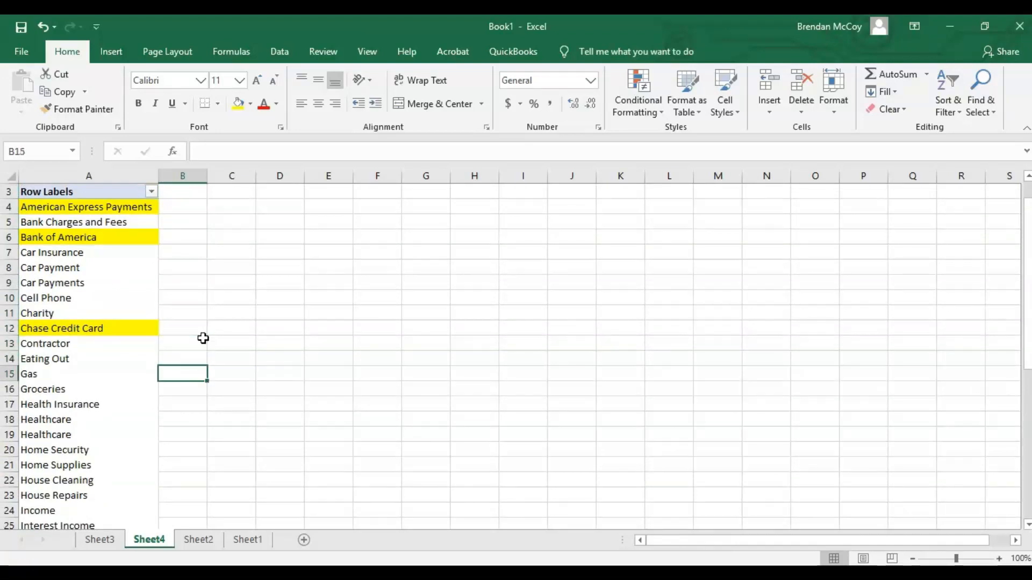
pyautogui.press('Left')
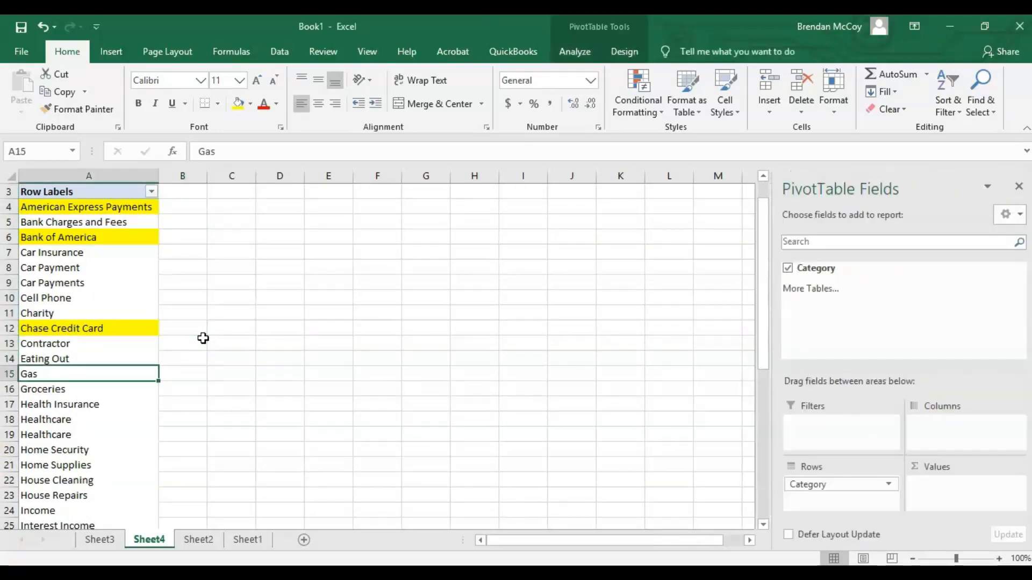
pyautogui.press('Right')
# Step: Continue down the category rows through Healthcare, House Cleaning, Rent and Income
pyautogui.press('Left')
pyautogui.press('Down')
pyautogui.press('Down')
pyautogui.press('Down')
pyautogui.press('Down')
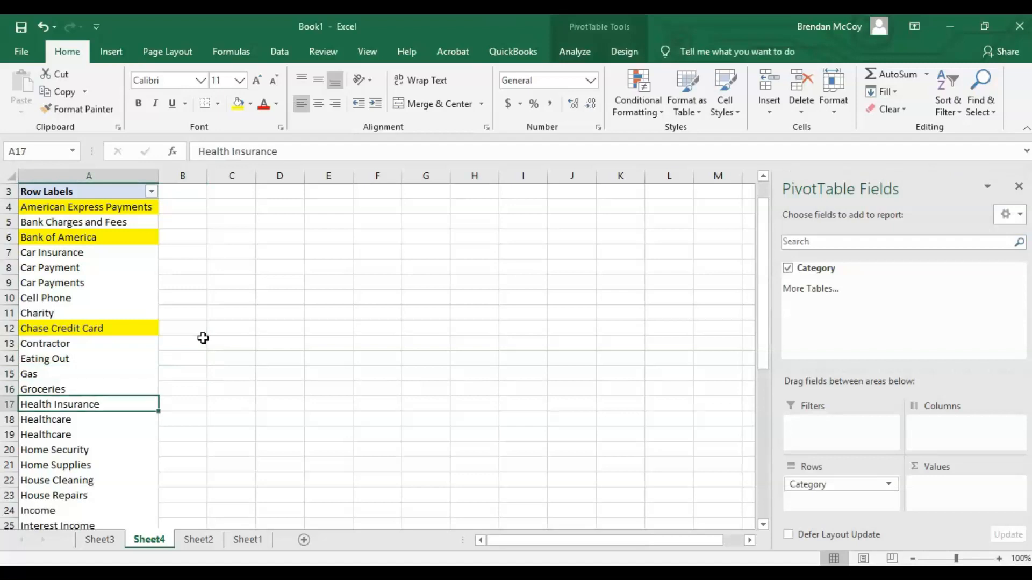
pyautogui.press('Down')
pyautogui.press('Down')
pyautogui.press('Down')
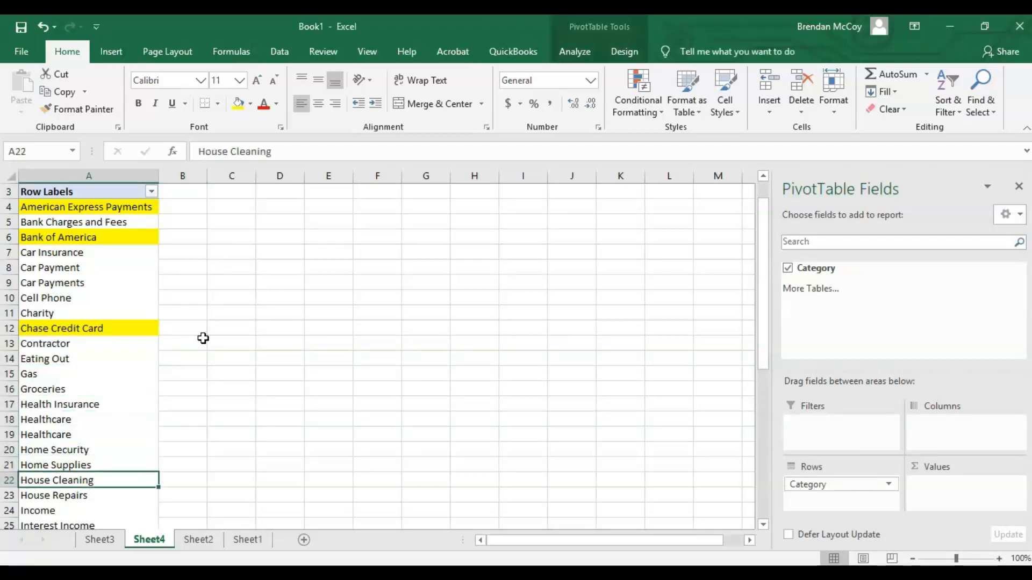
pyautogui.press('Down')
pyautogui.press('Down')
pyautogui.press('Down')
pyautogui.press('Down')
pyautogui.press('Down')
pyautogui.press('Down')
pyautogui.press('Down')
pyautogui.press('Down')
pyautogui.press('Down')
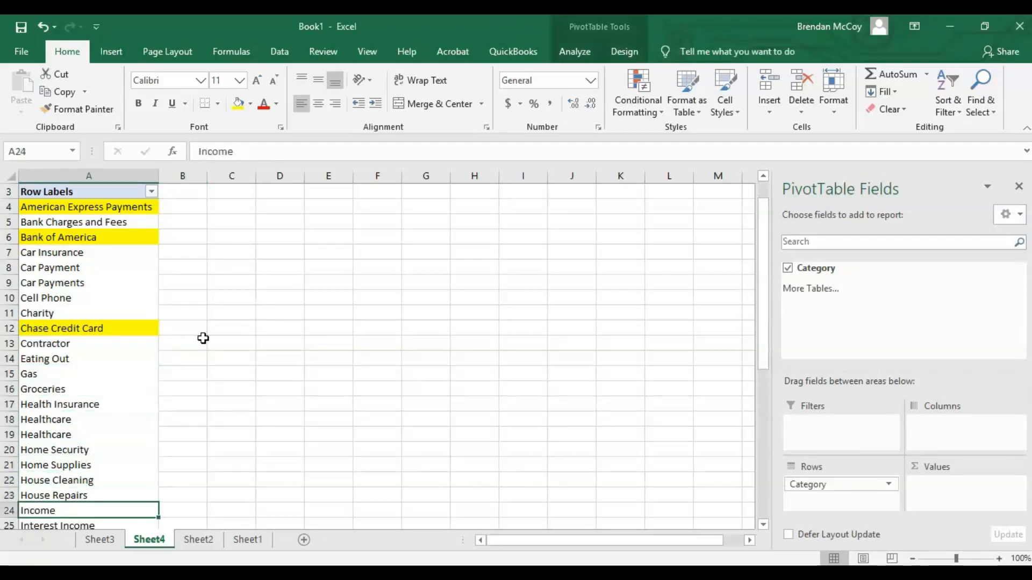
pyautogui.press('Right')
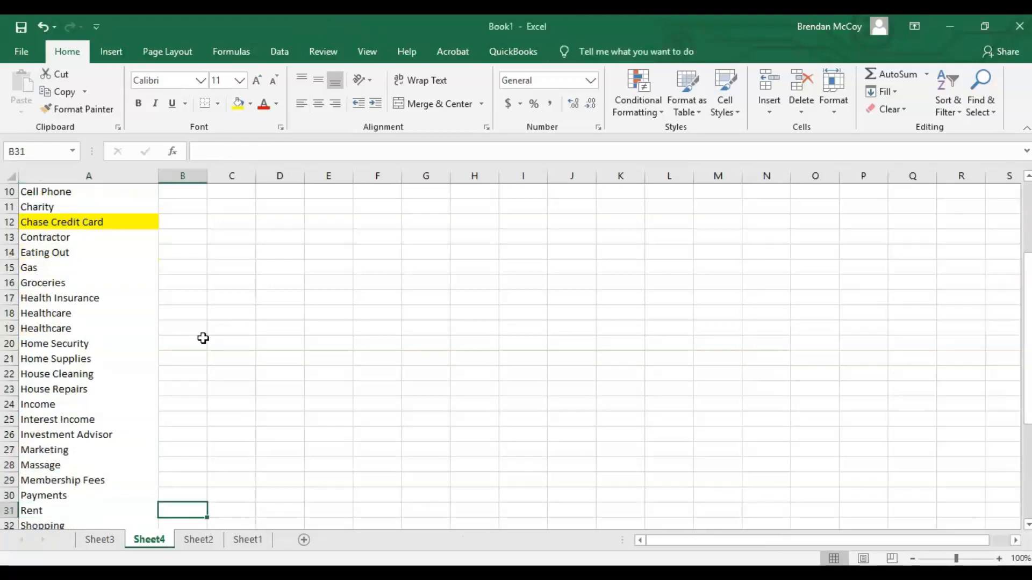
pyautogui.click(246, 404)
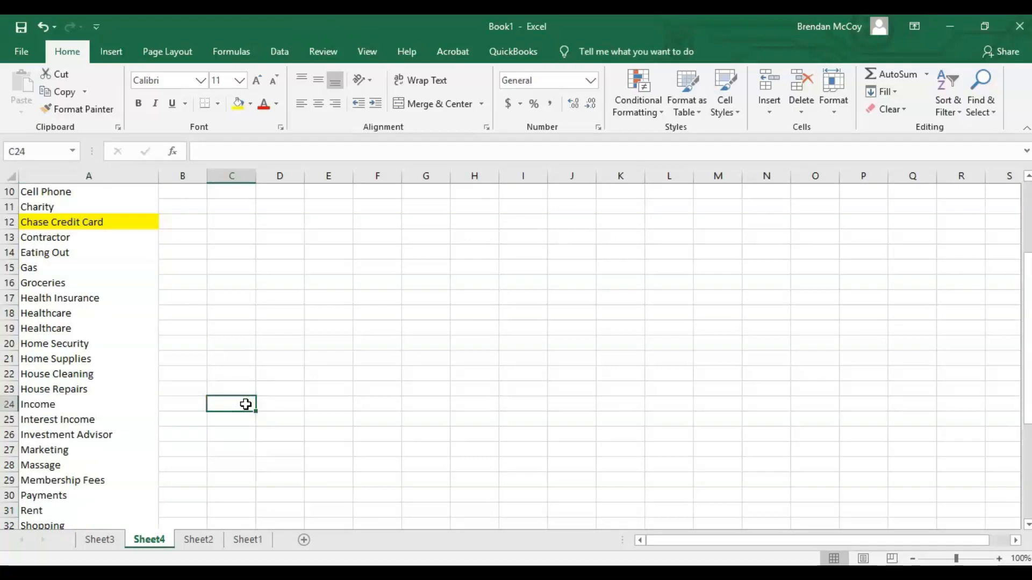
pyautogui.press('Left')
pyautogui.press('Left')
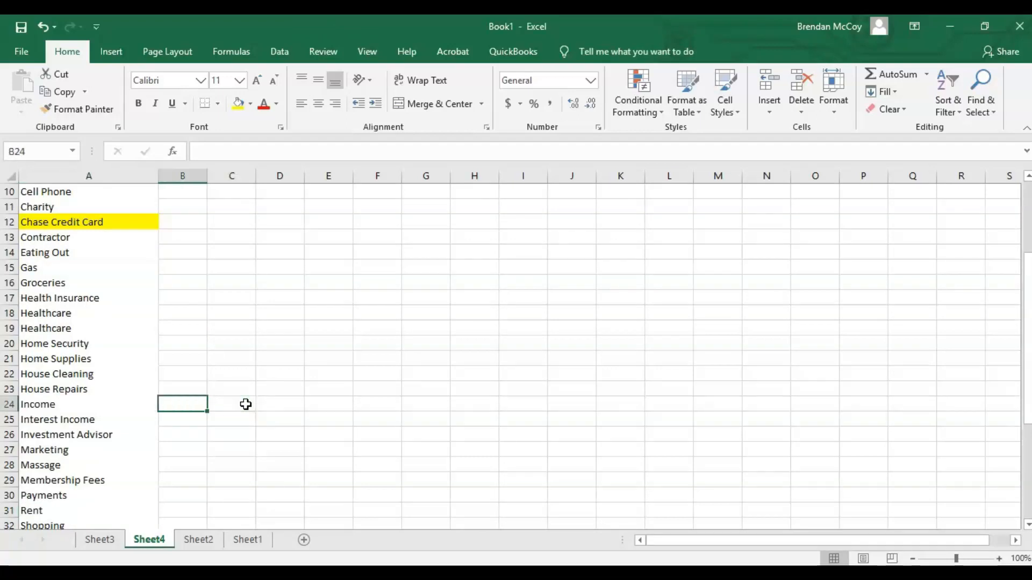
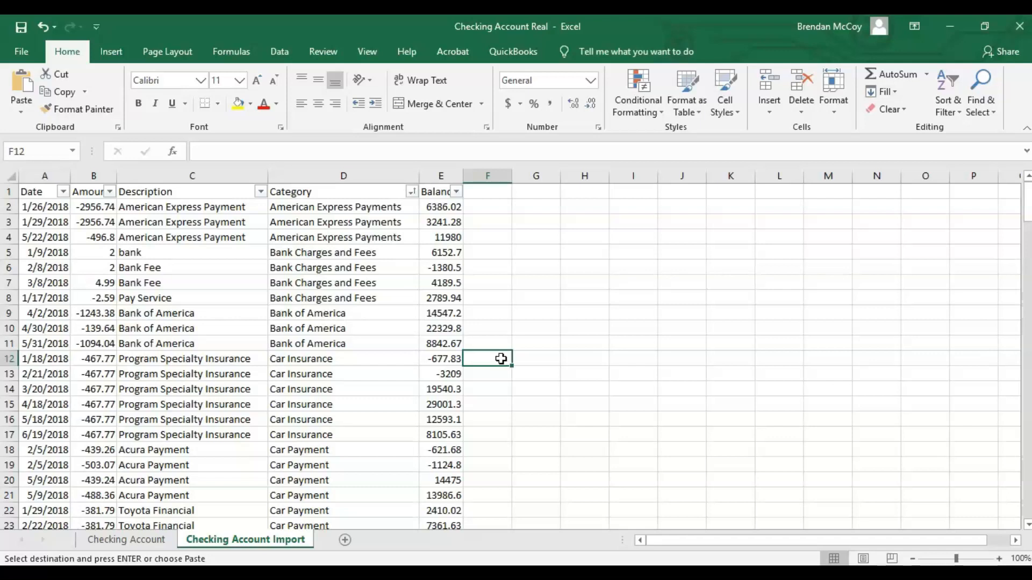
# Step: Copy the Checking Account Import transaction table (A1:E180)
pyautogui.moveTo(45, 193); pyautogui.dragTo(435, 497)
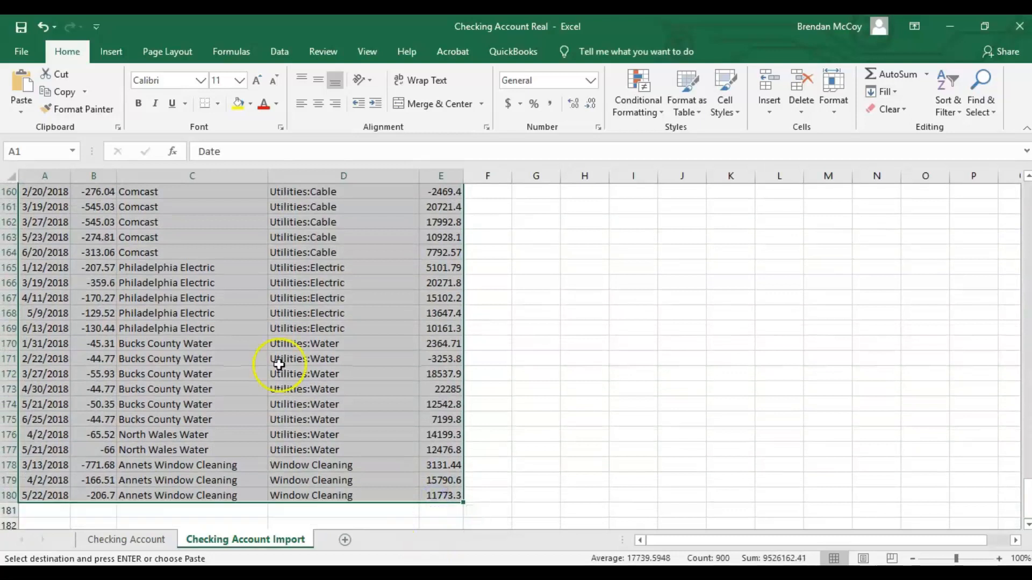
pyautogui.rightClick(277, 364)
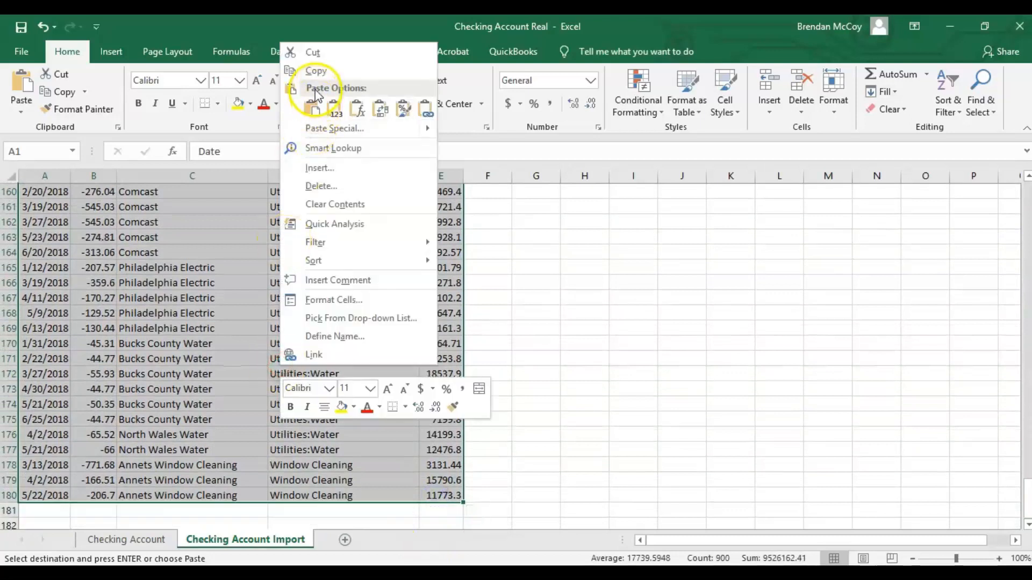
pyautogui.click(316, 71)
# Step: Create a new blank Excel workbook
pyautogui.click(20, 50)
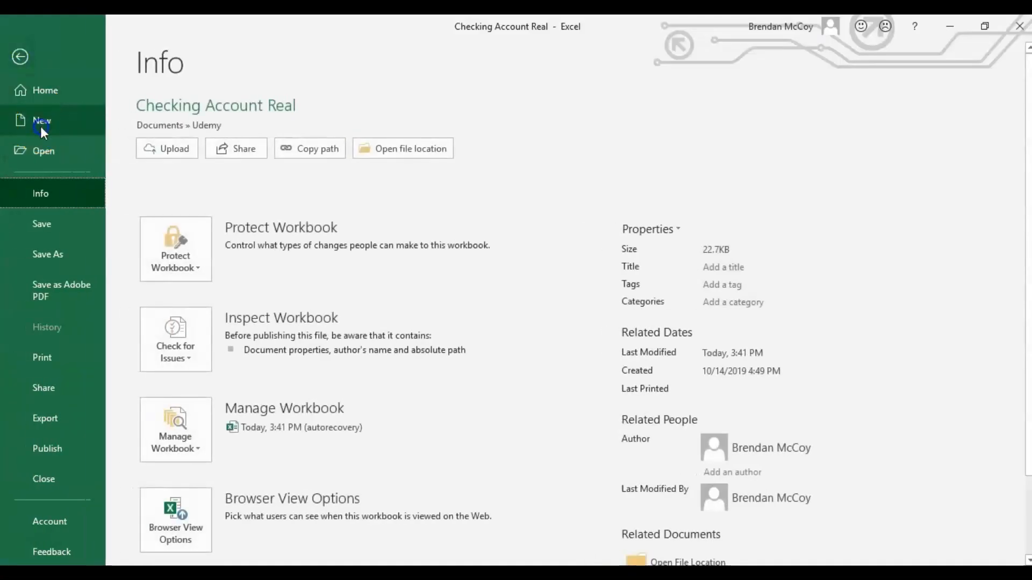
pyautogui.click(40, 124)
pyautogui.click(191, 206)
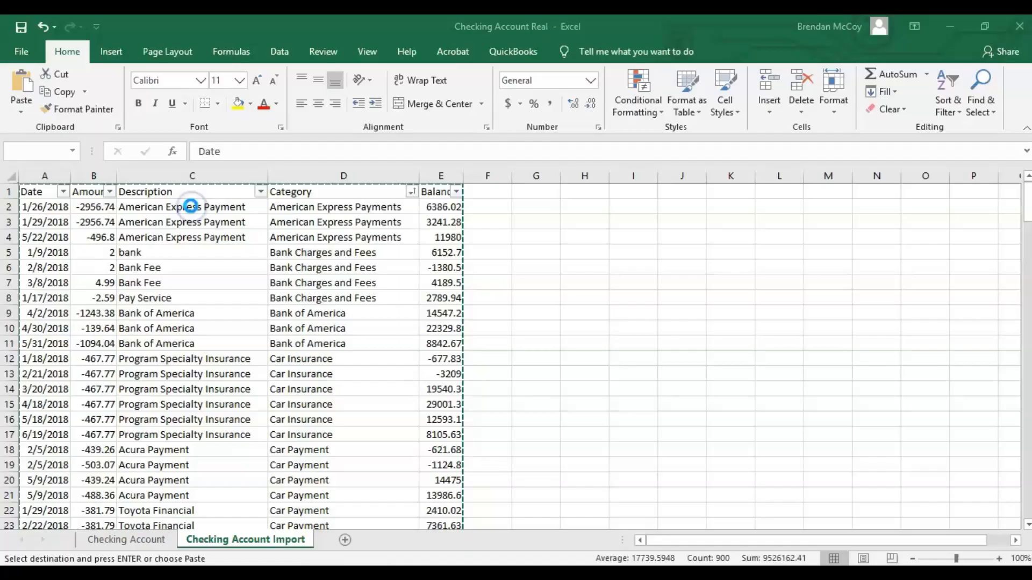
# Step: Paste the transactions at A1 and autofit all columns
pyautogui.rightClick(49, 193)
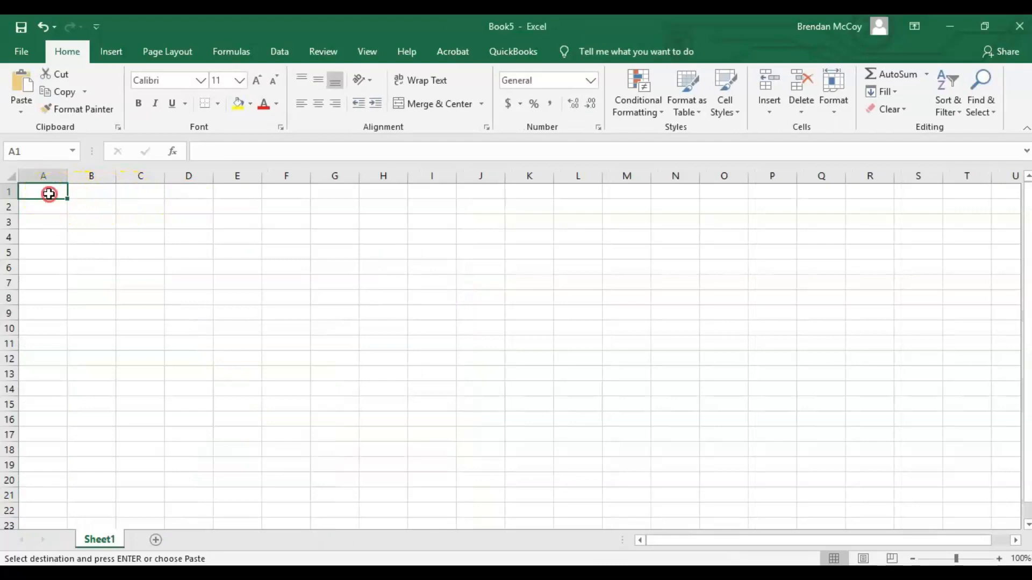
pyautogui.click(81, 261)
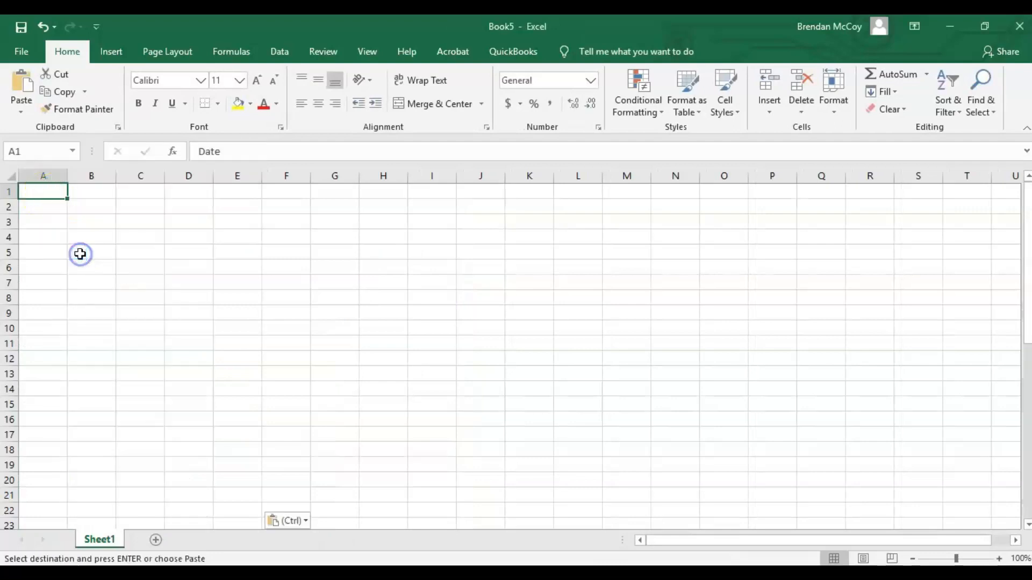
pyautogui.click(6, 175)
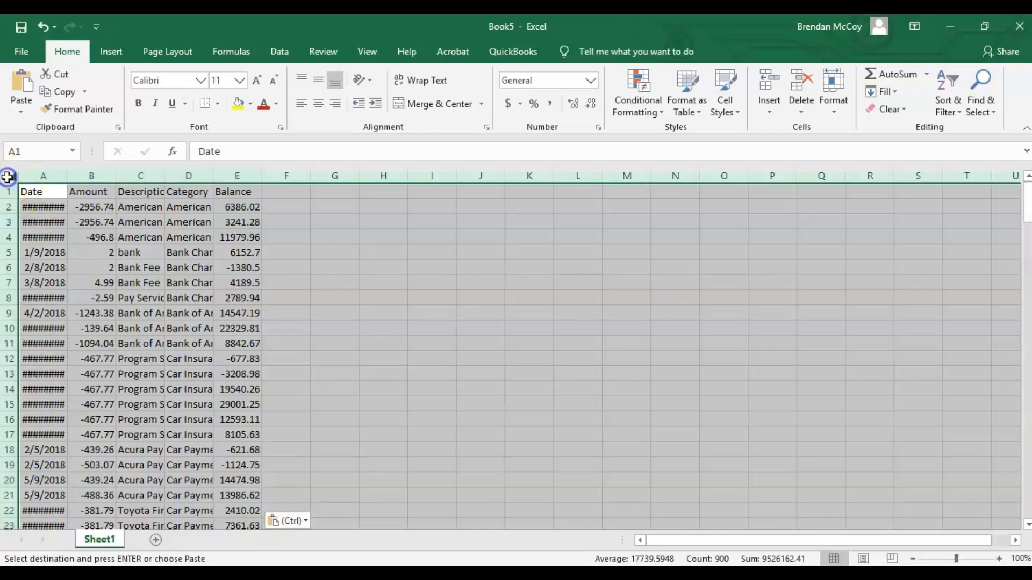
pyautogui.doubleClick(69, 176)
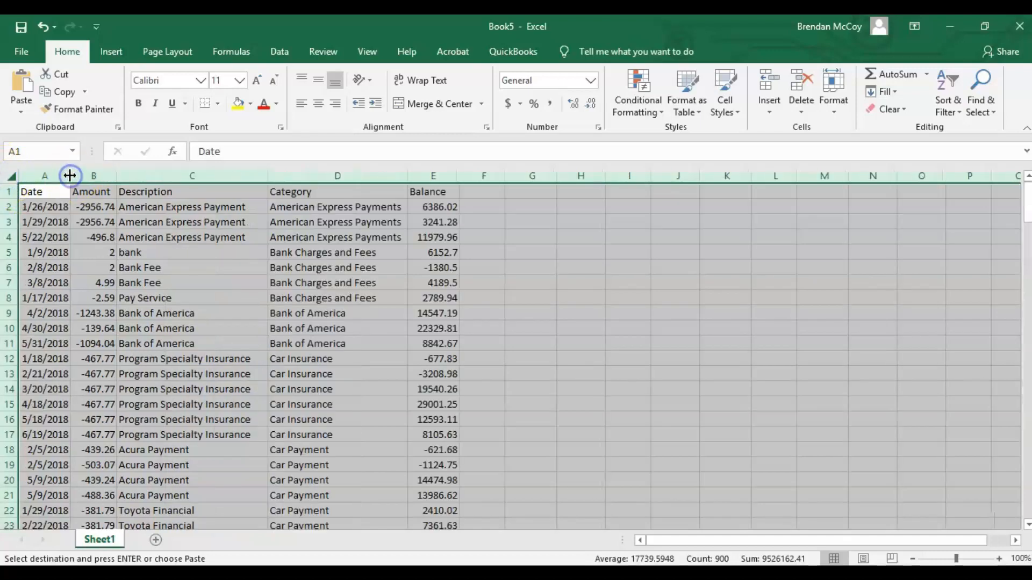
pyautogui.click(221, 253)
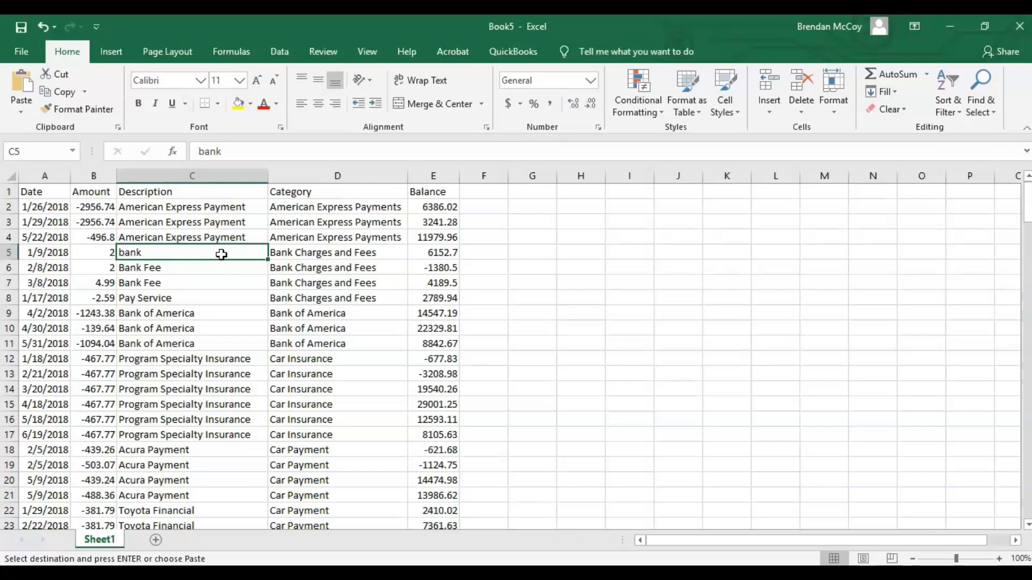
# Step: Delete the Balance and Category columns
pyautogui.click(424, 176)
pyautogui.rightClick(424, 177)
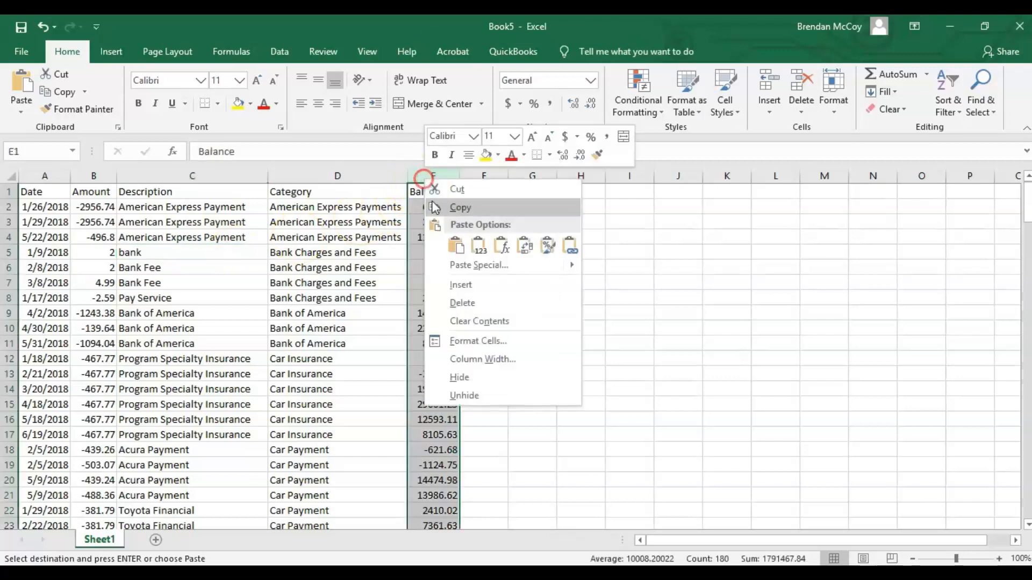
pyautogui.click(478, 305)
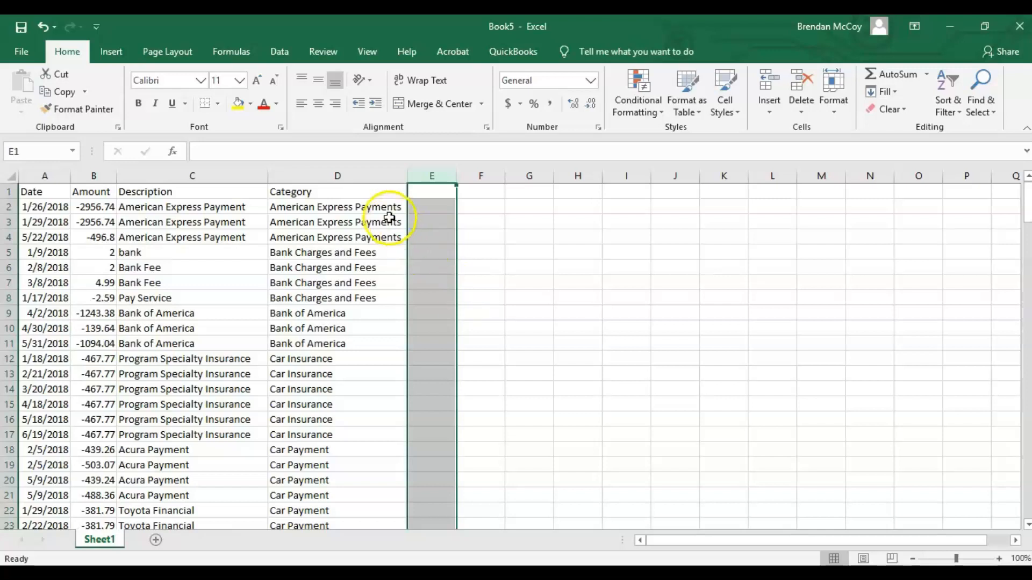
pyautogui.click(374, 176)
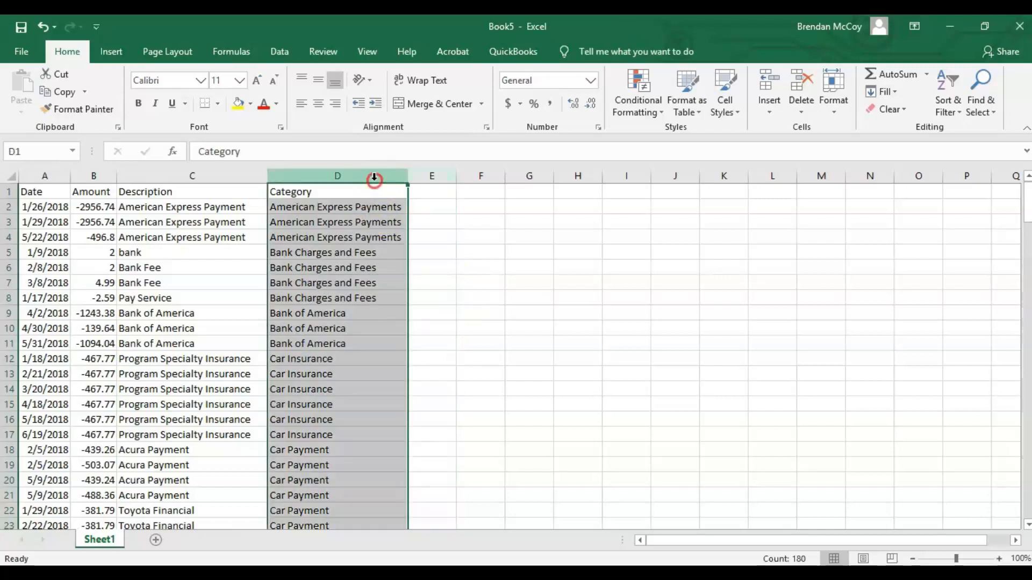
pyautogui.rightClick(375, 177)
pyautogui.click(412, 304)
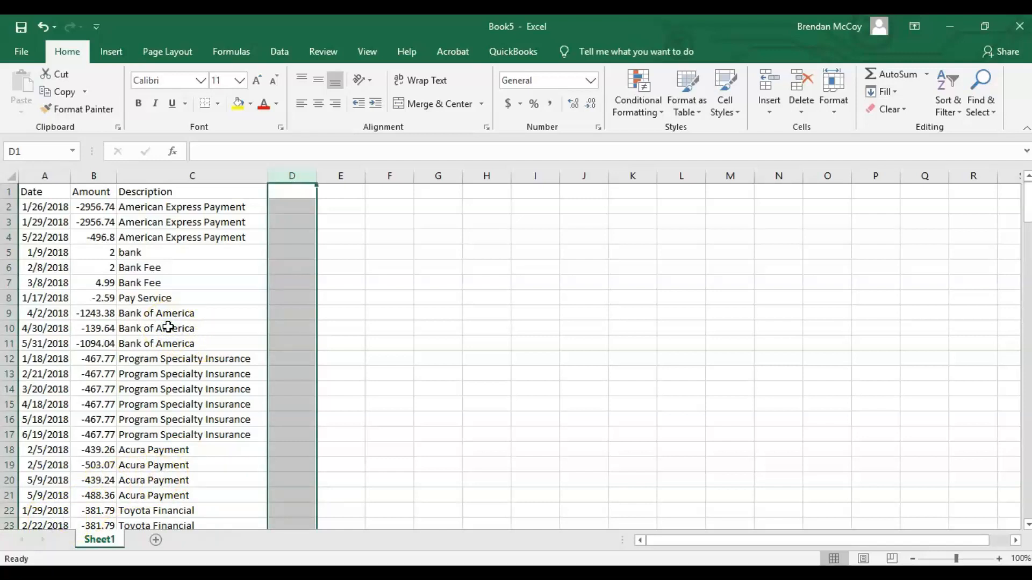
# Step: Rename Sheet1 to 'Checking Import'
pyautogui.doubleClick(97, 539)
pyautogui.write('checking Import T')
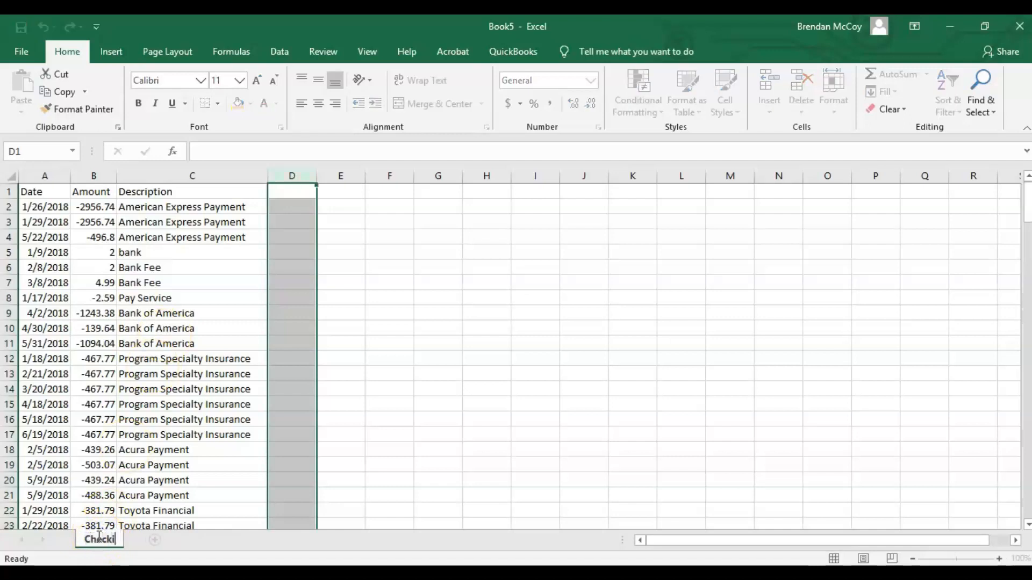
pyautogui.press('BackSpace')
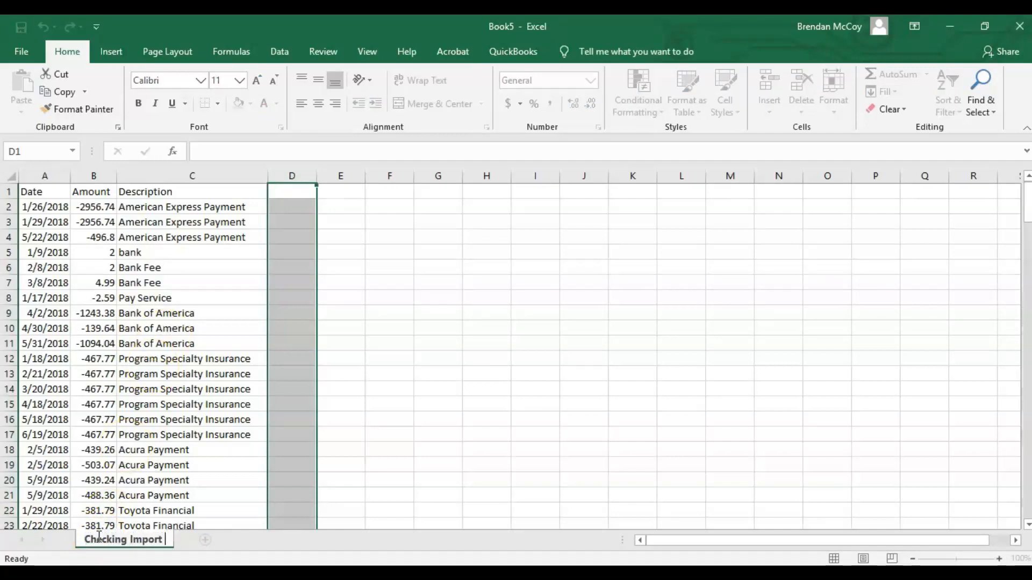
# Step: Save to the Udemy folder as CSV (Comma delimited) named 'Checking Account Import'
pyautogui.click(121, 418)
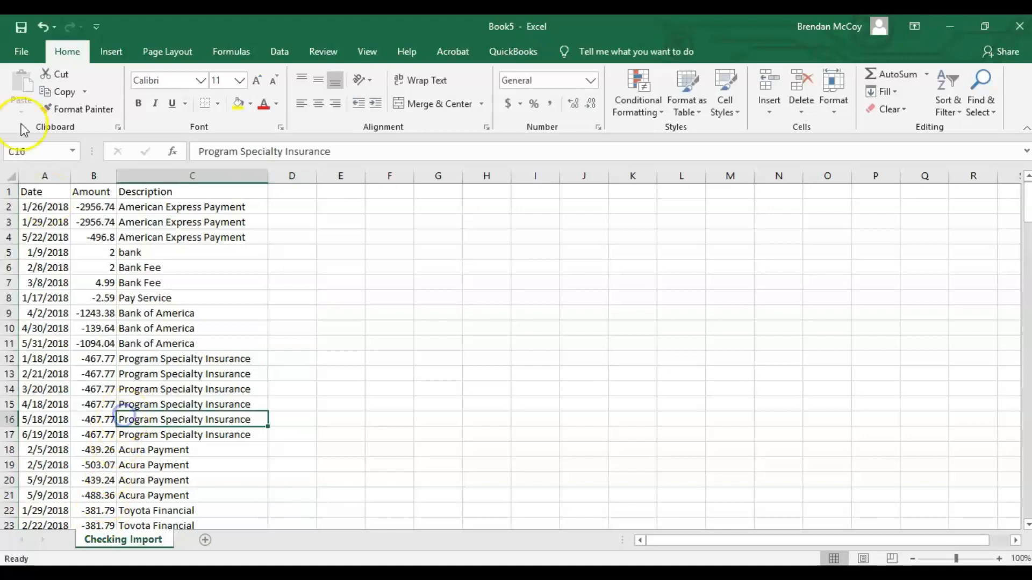
pyautogui.click(19, 52)
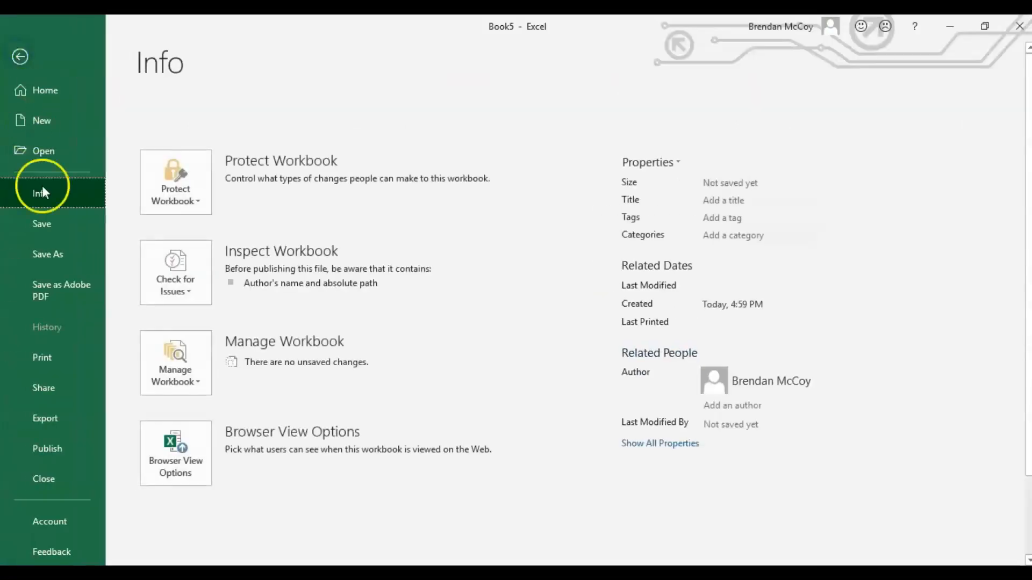
pyautogui.click(53, 251)
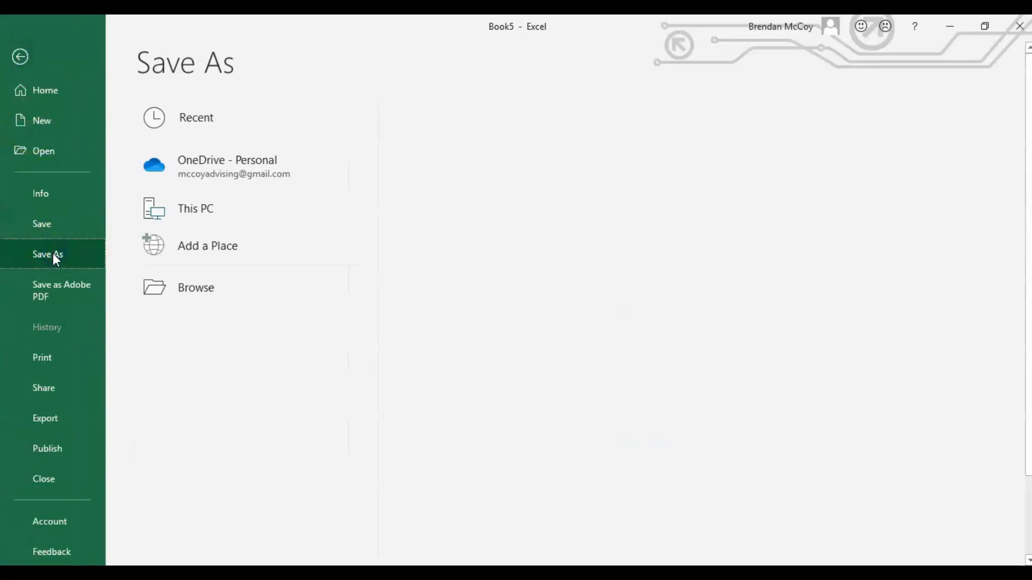
pyautogui.click(519, 185)
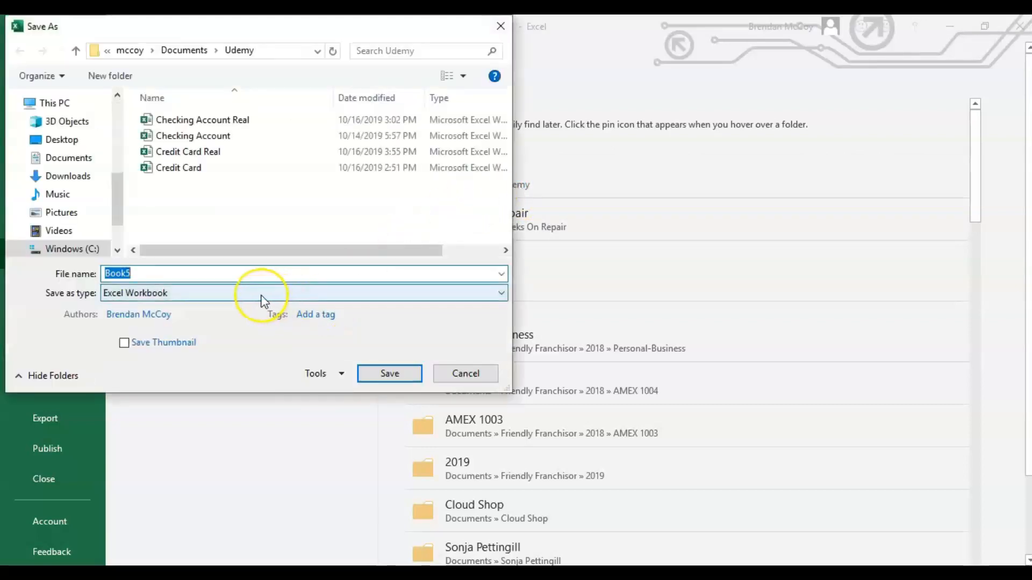
pyautogui.click(260, 295)
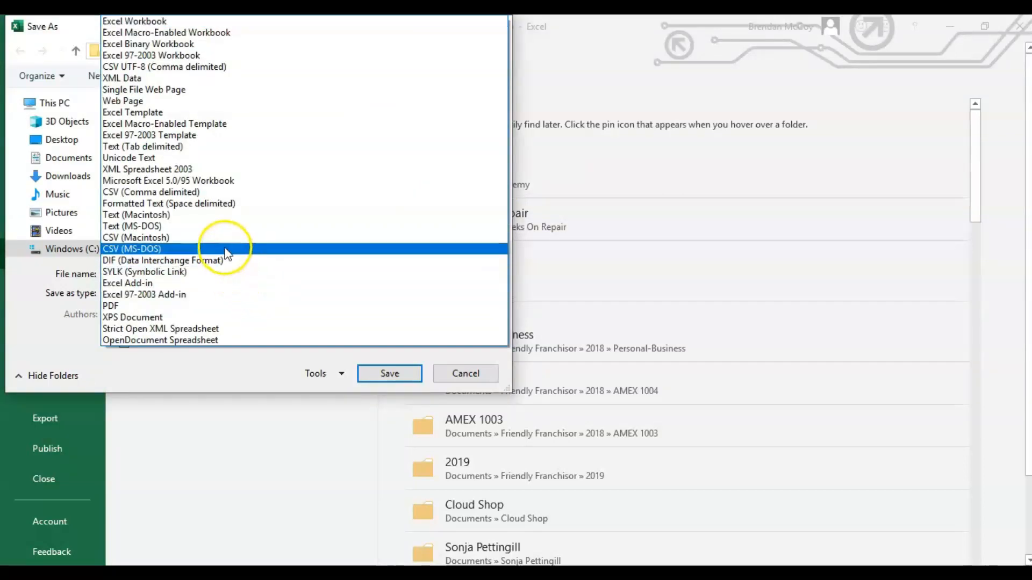
pyautogui.click(192, 192)
pyautogui.doubleClick(189, 271)
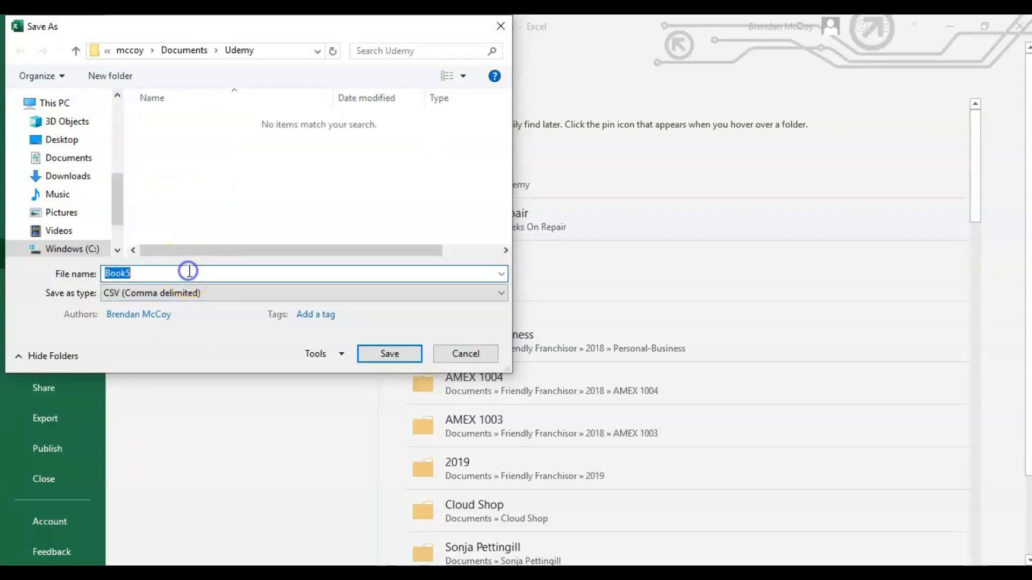
pyautogui.write('Checking Account Import')
pyautogui.press('Return')
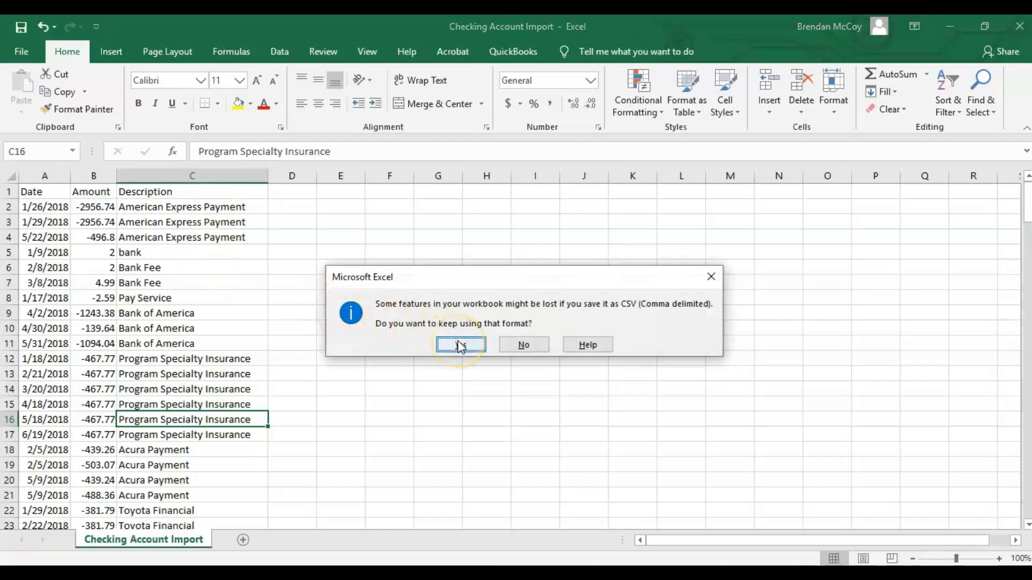
# Step: Keep the CSV format, then go to QuickBooks Banking and start a manual transaction upload
pyautogui.click(460, 345)
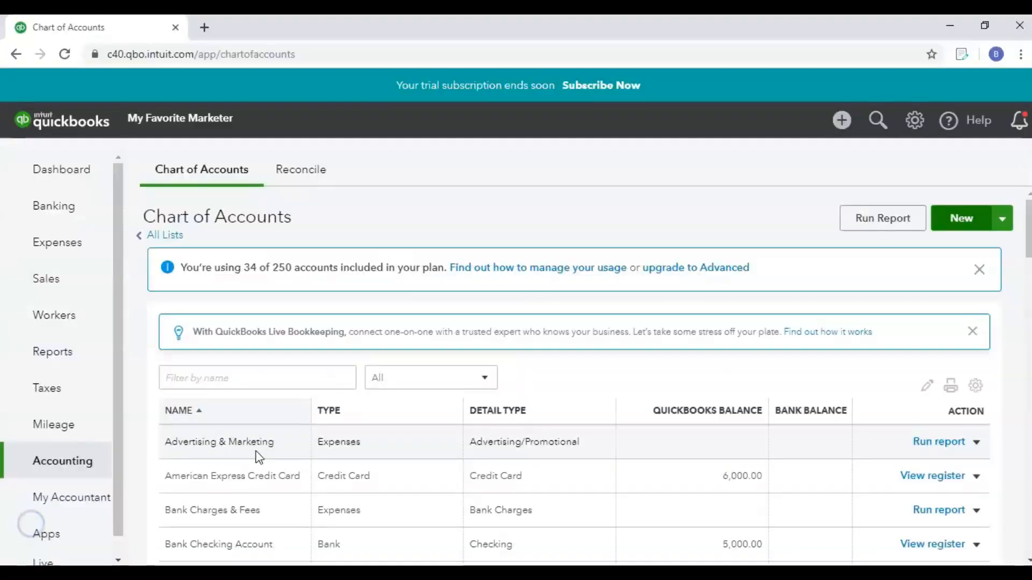
pyautogui.click(437, 428)
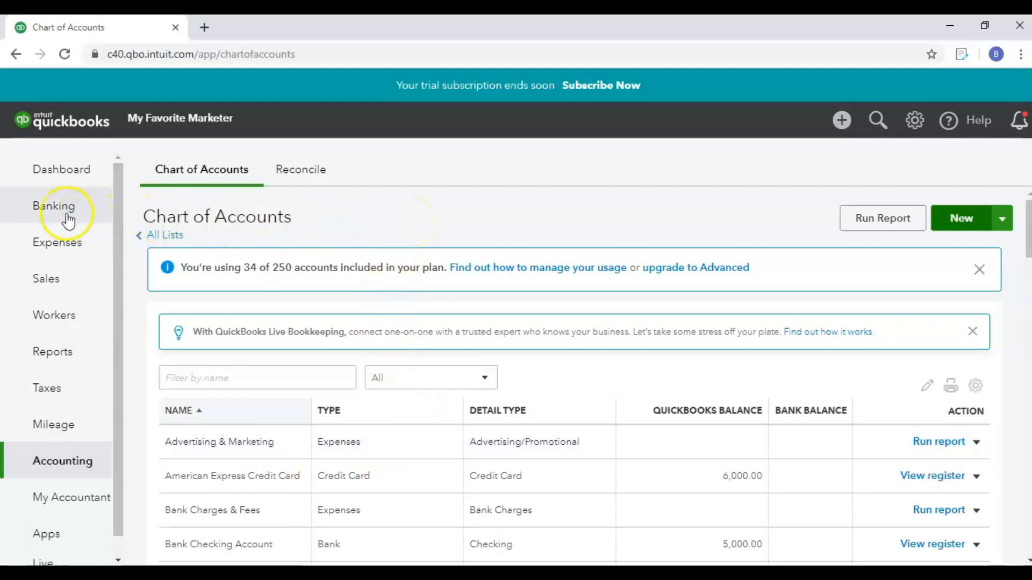
pyautogui.moveTo(65, 219)
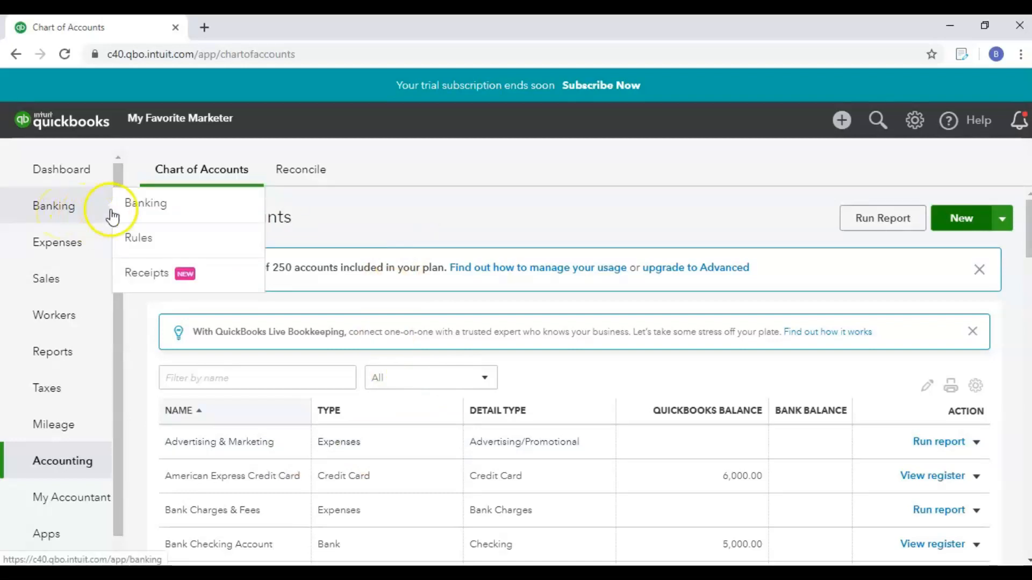
pyautogui.click(142, 214)
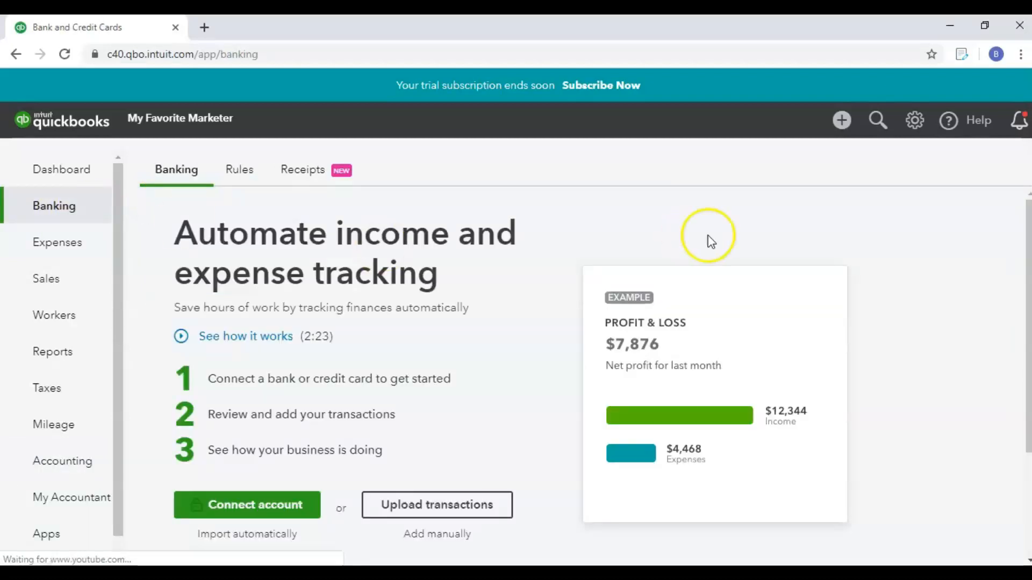
pyautogui.moveTo(1026, 233); pyautogui.dragTo(1025, 294)
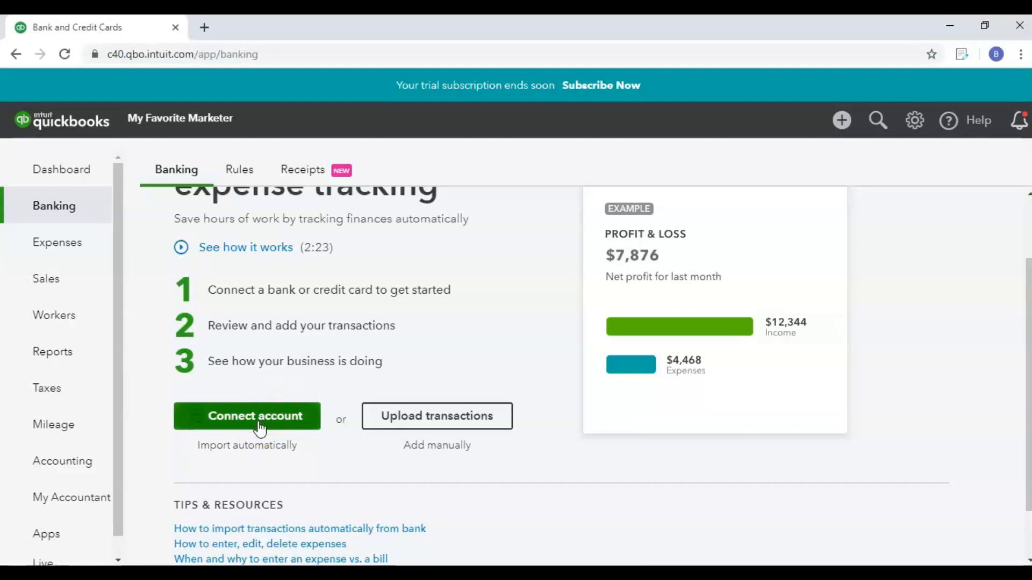
pyautogui.click(405, 425)
pyautogui.click(385, 427)
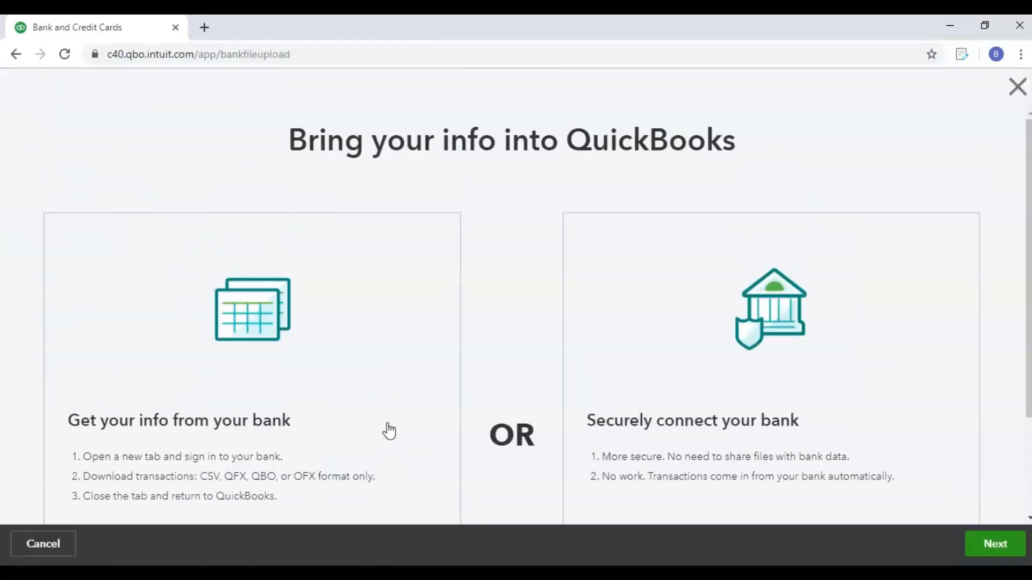
# Step: Attach Checking Account Import.csv from Documents > Udemy as the bank file and continue
pyautogui.moveTo(1027, 317); pyautogui.dragTo(1025, 416)
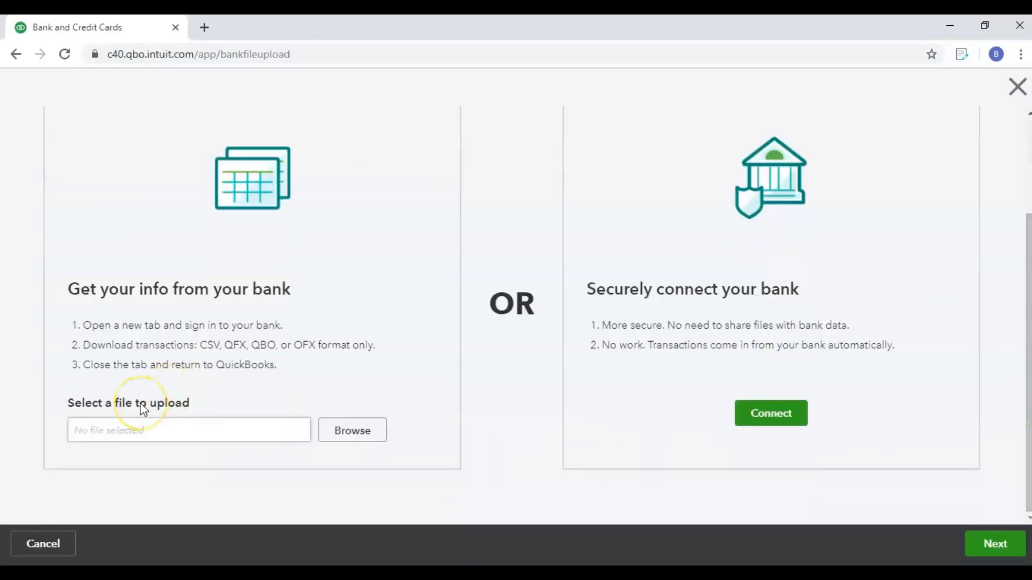
pyautogui.moveTo(105, 348); pyautogui.dragTo(223, 346)
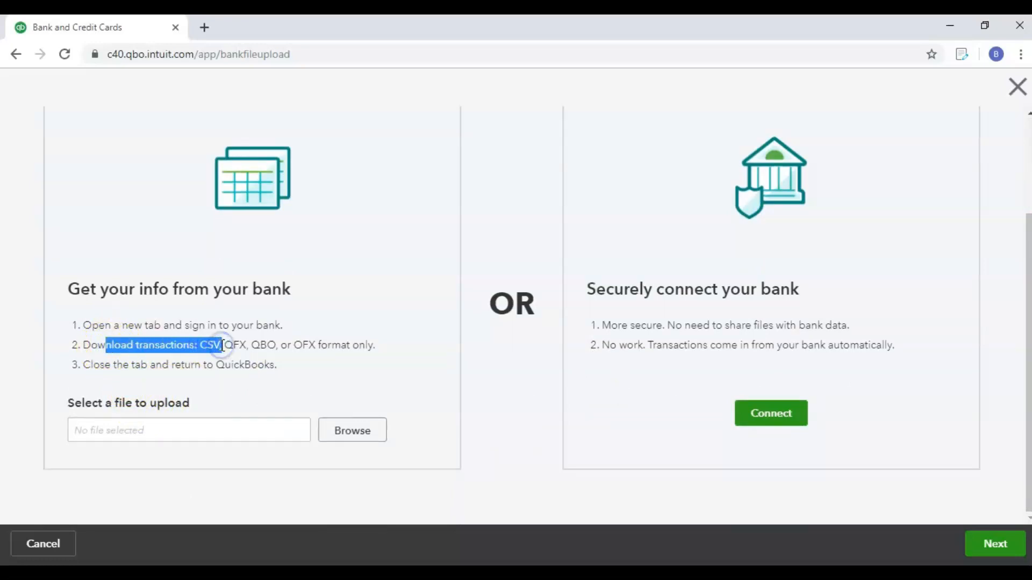
pyautogui.click(263, 350)
pyautogui.click(327, 430)
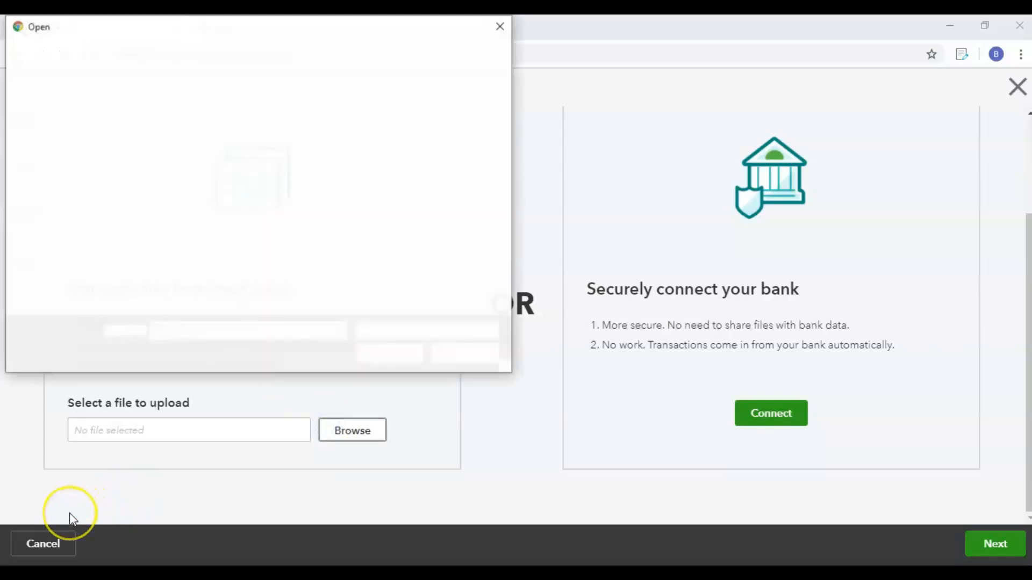
pyautogui.click(80, 185)
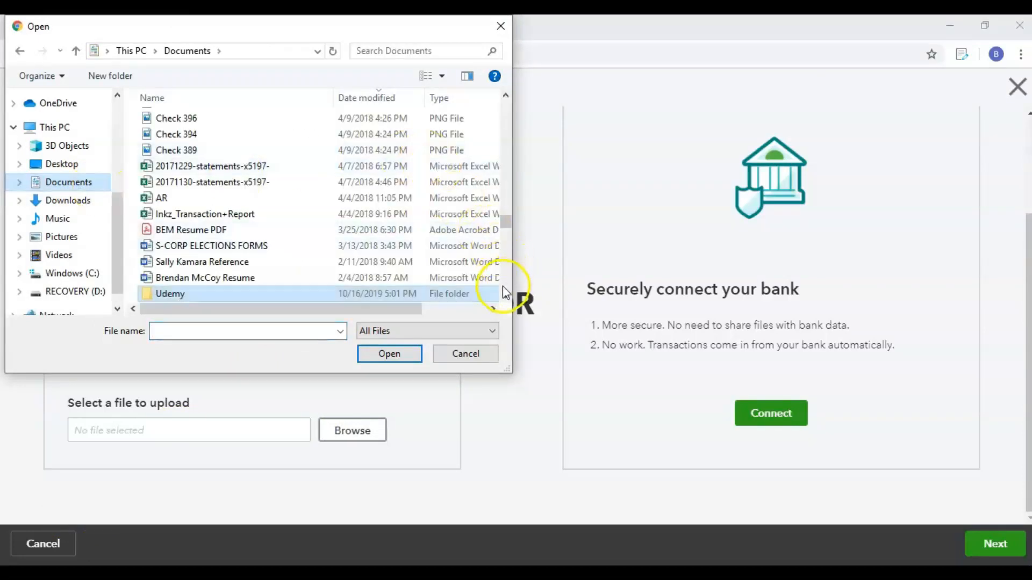
pyautogui.doubleClick(414, 294)
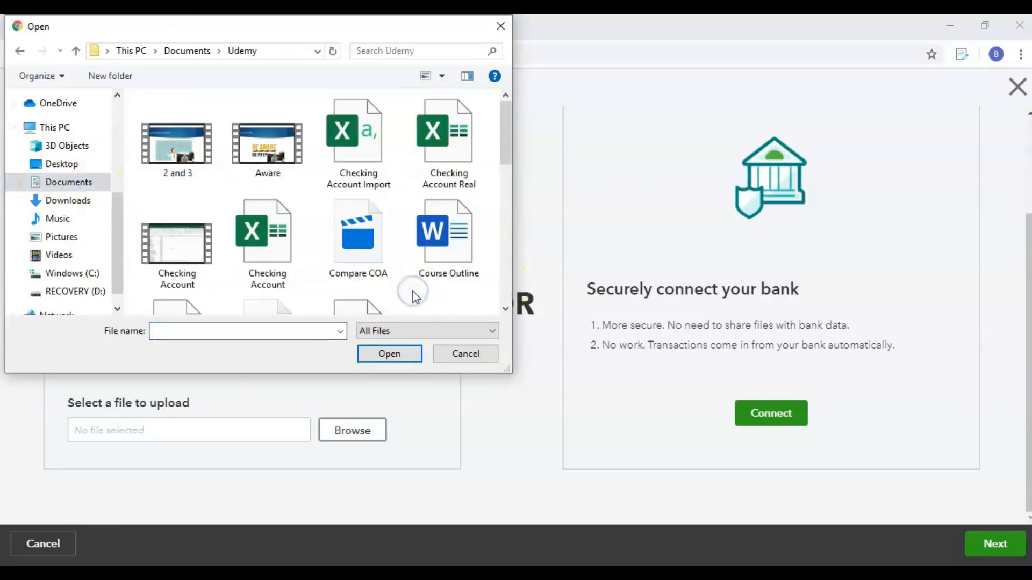
pyautogui.doubleClick(374, 158)
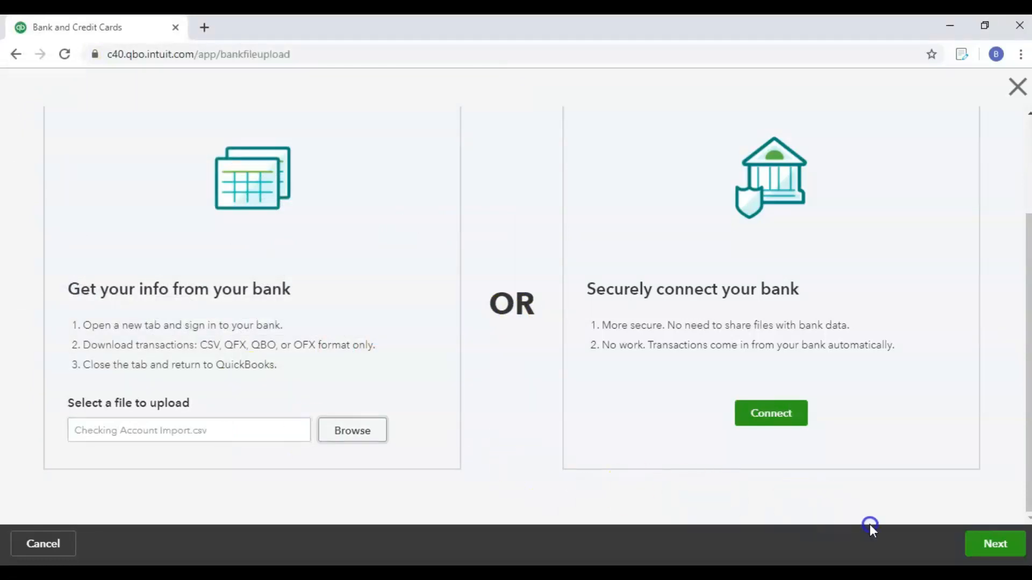
pyautogui.click(993, 546)
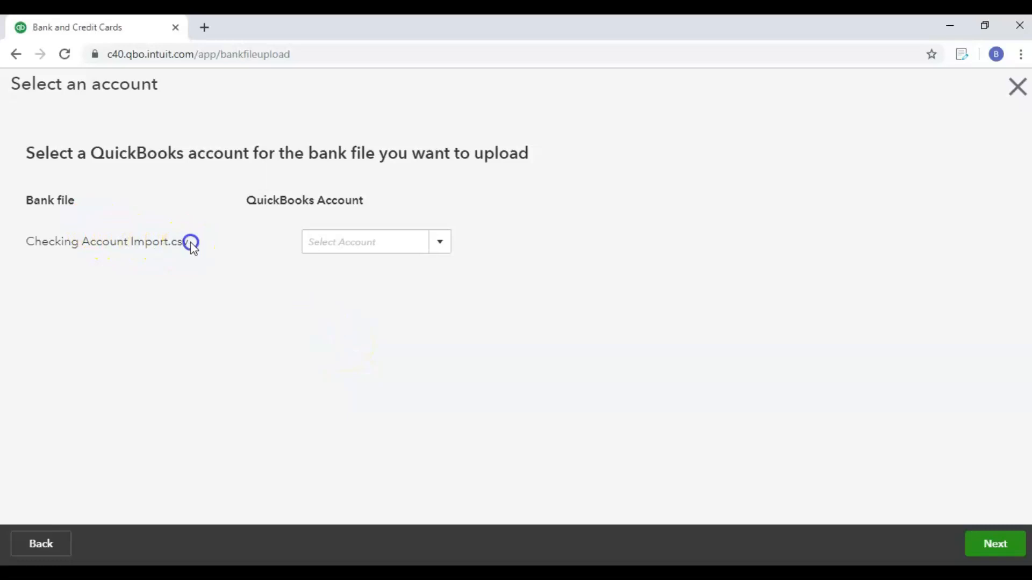
# Step: Assign the file to Bank Checking Account and continue to column mapping
pyautogui.click(440, 249)
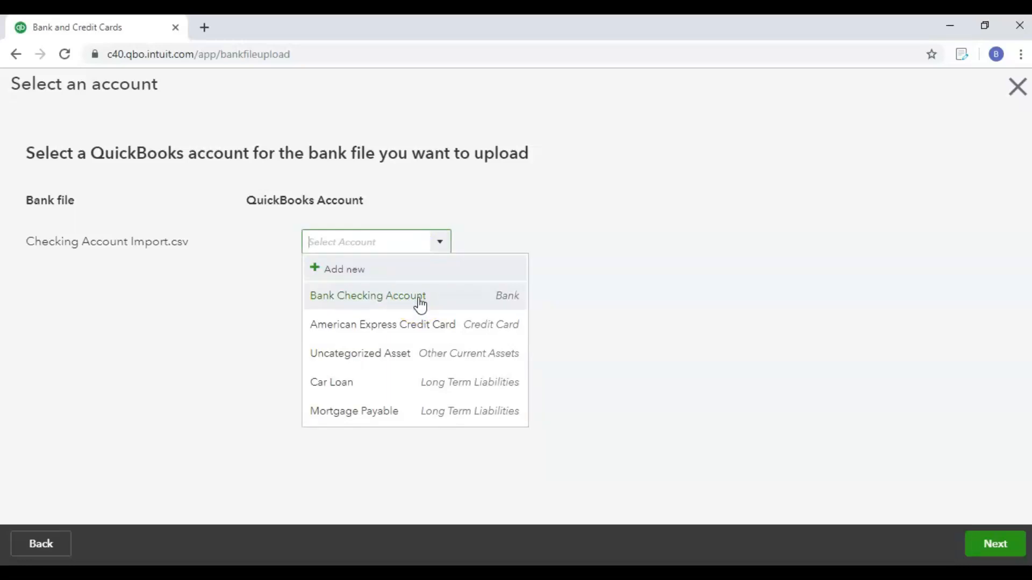
pyautogui.click(350, 300)
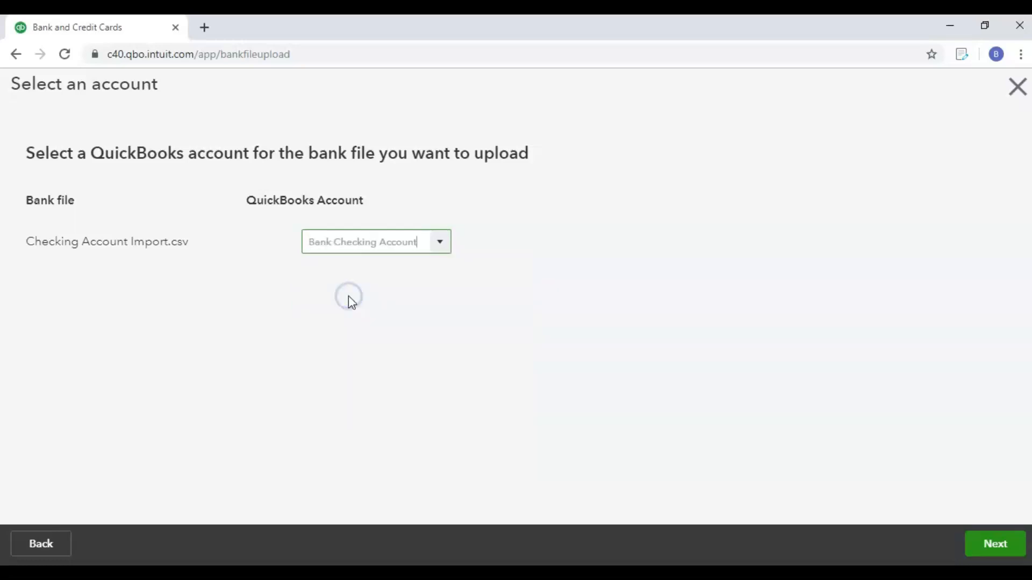
pyautogui.click(986, 546)
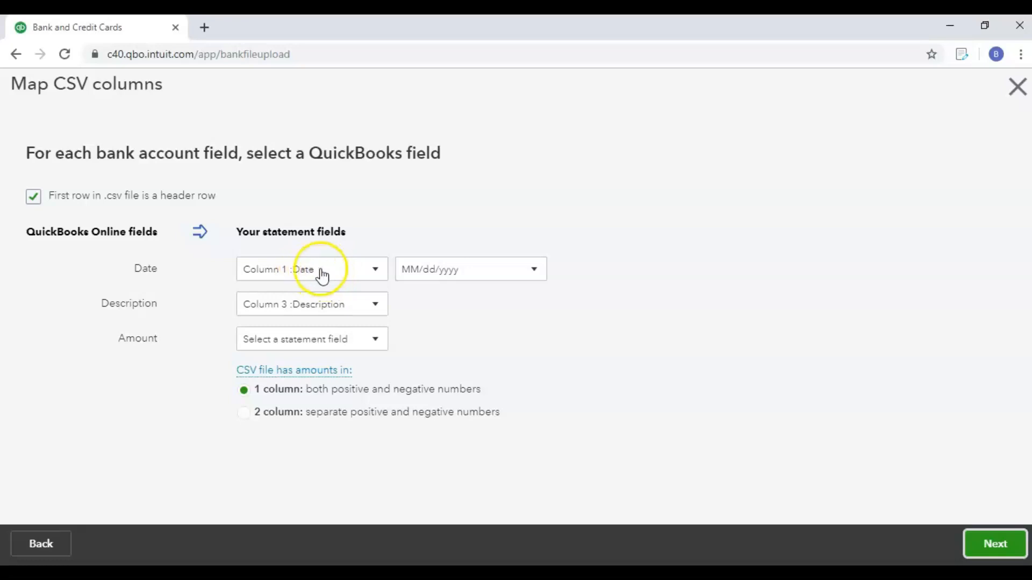
# Step: Keep Description on Column 3 and map Amount to Column 2 :Amount
pyautogui.click(377, 314)
pyautogui.click(338, 398)
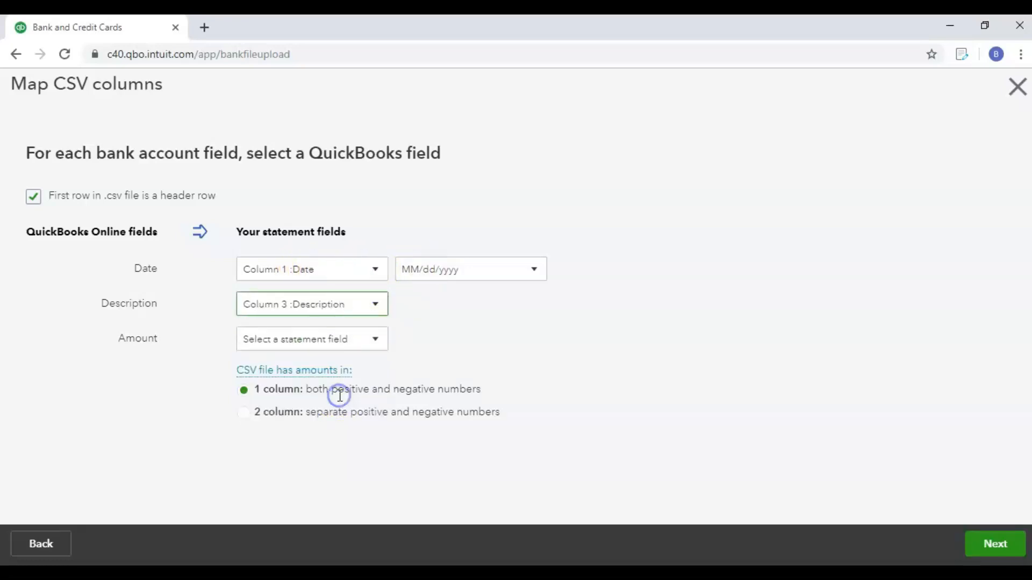
pyautogui.click(348, 346)
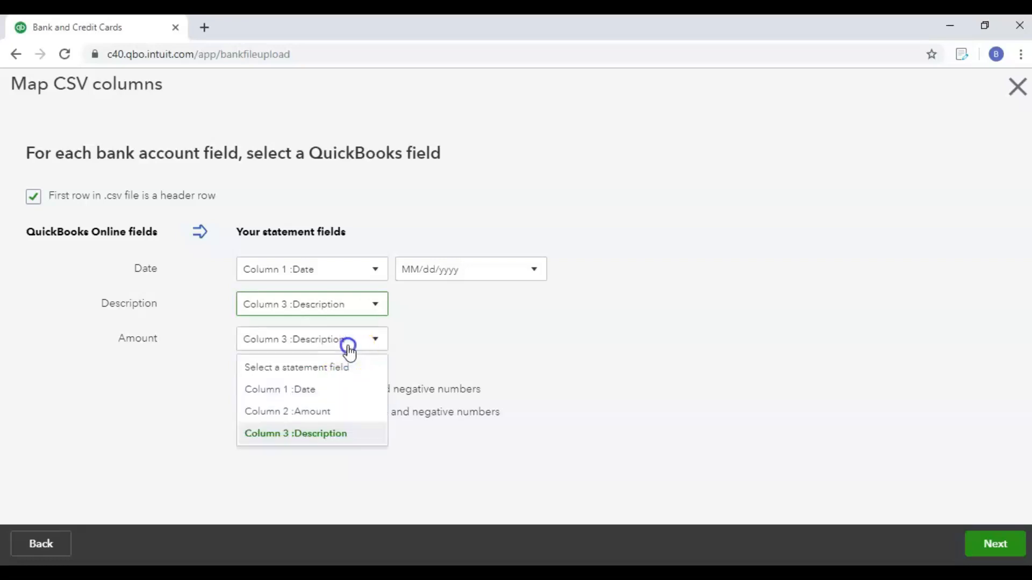
pyautogui.click(322, 412)
pyautogui.click(209, 395)
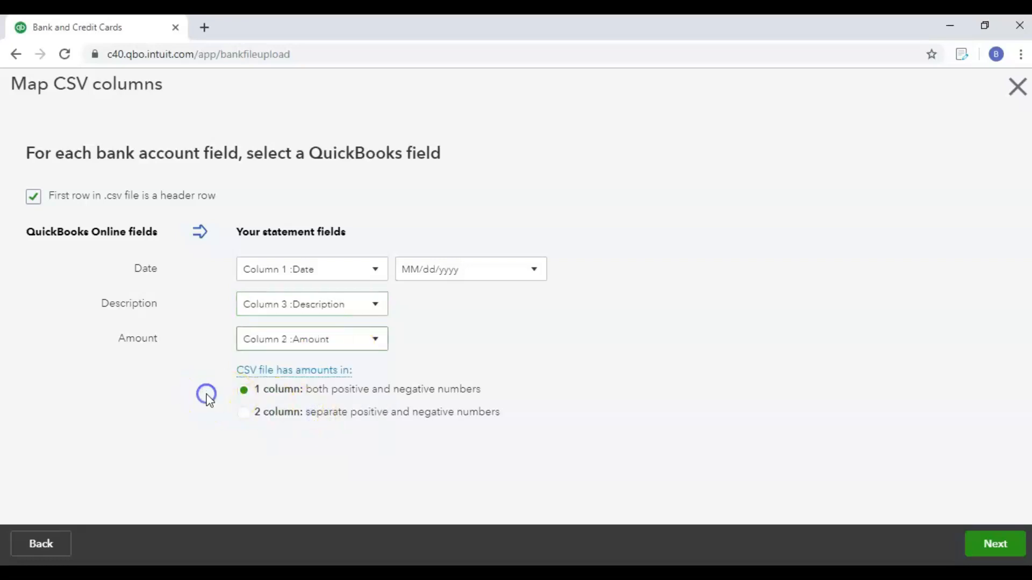
pyautogui.moveTo(289, 376)
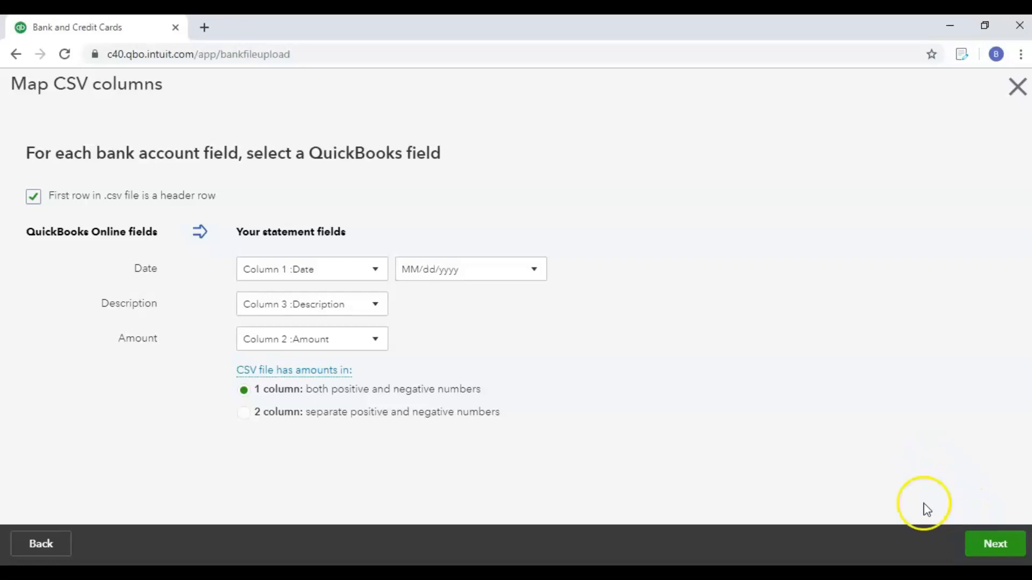
# Step: Review the transaction list with every row checked and proceed to import
pyautogui.click(986, 545)
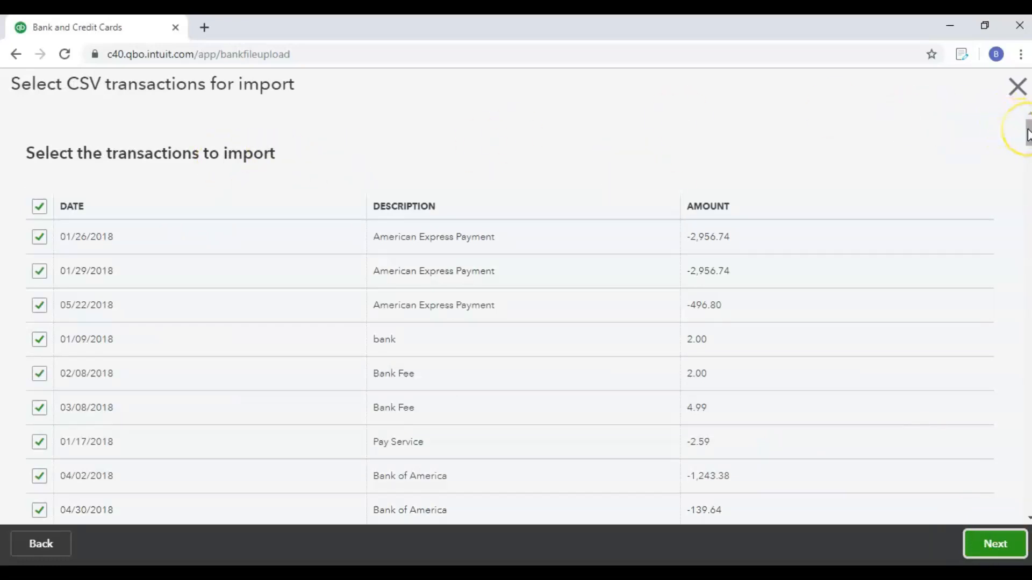
pyautogui.scroll(-2, 1024, 134)
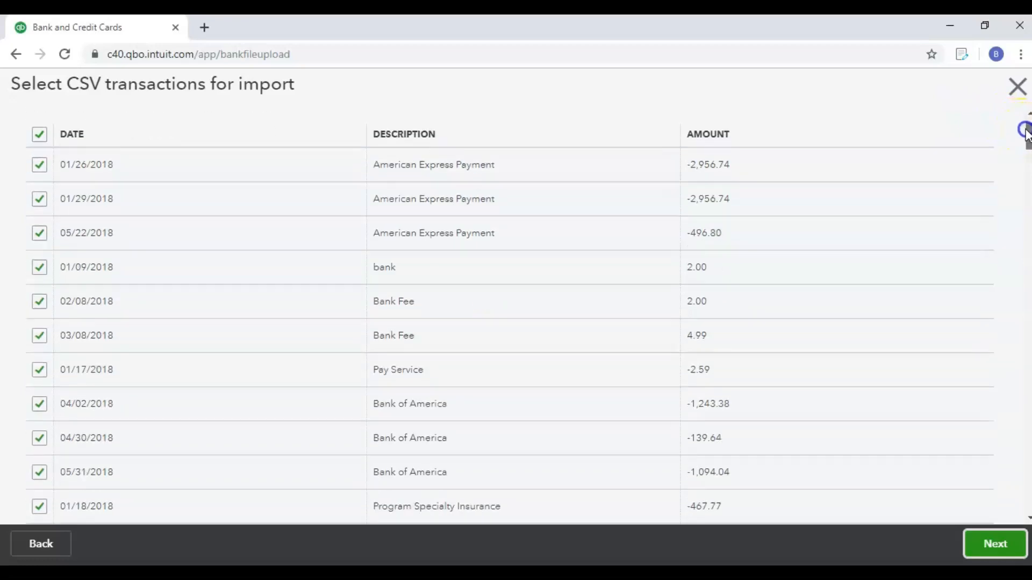
pyautogui.scroll(2, 1025, 132)
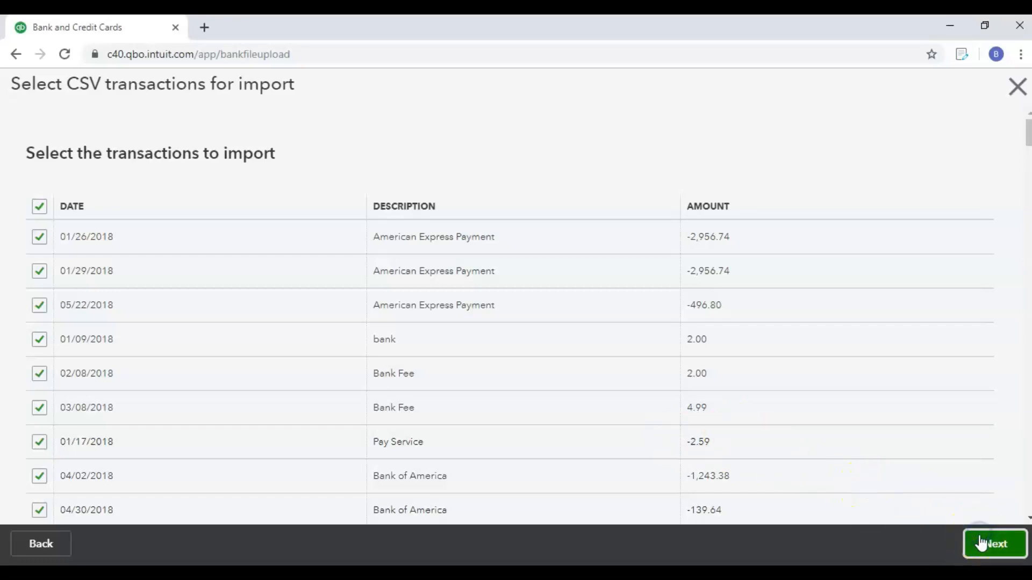
pyautogui.click(981, 543)
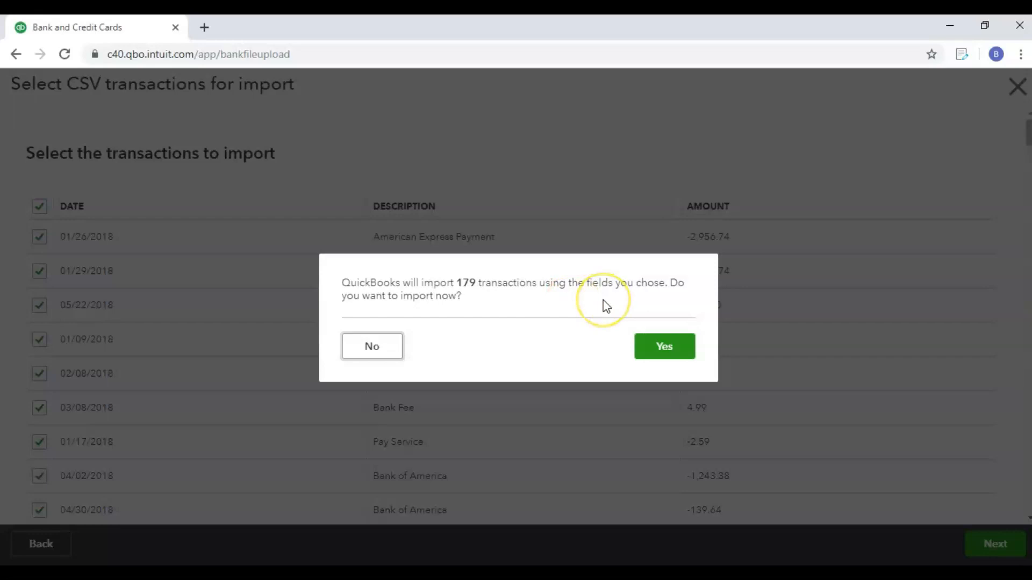
# Step: Confirm importing the 179 transactions and go to review them
pyautogui.click(643, 347)
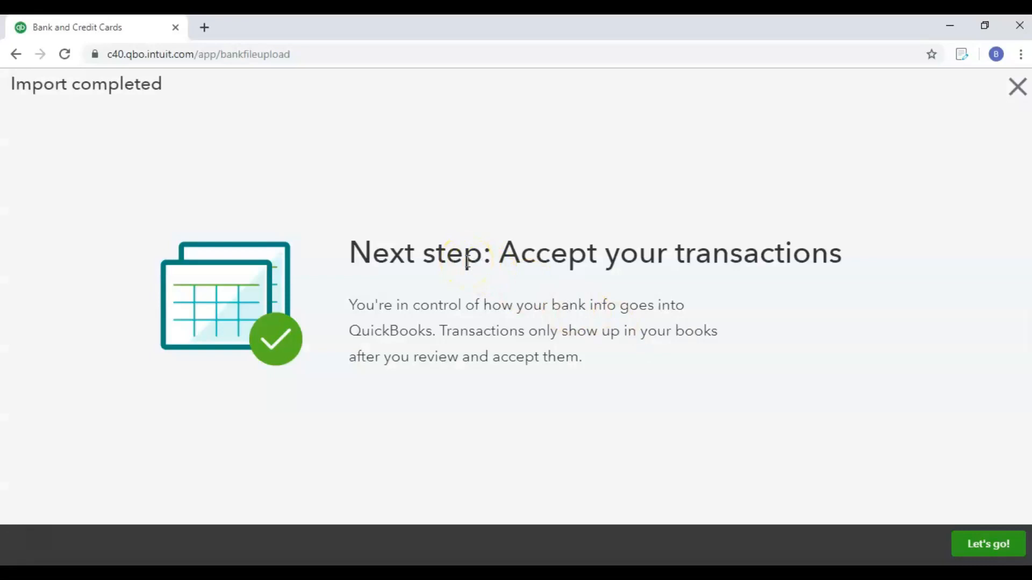
pyautogui.click(981, 544)
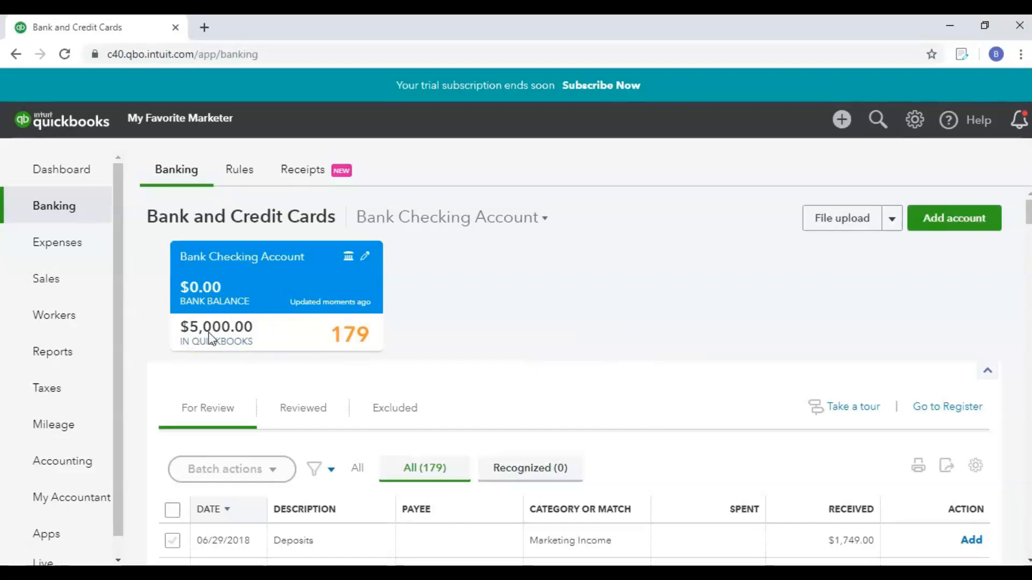
pyautogui.moveTo(1027, 218); pyautogui.dragTo(1020, 559)
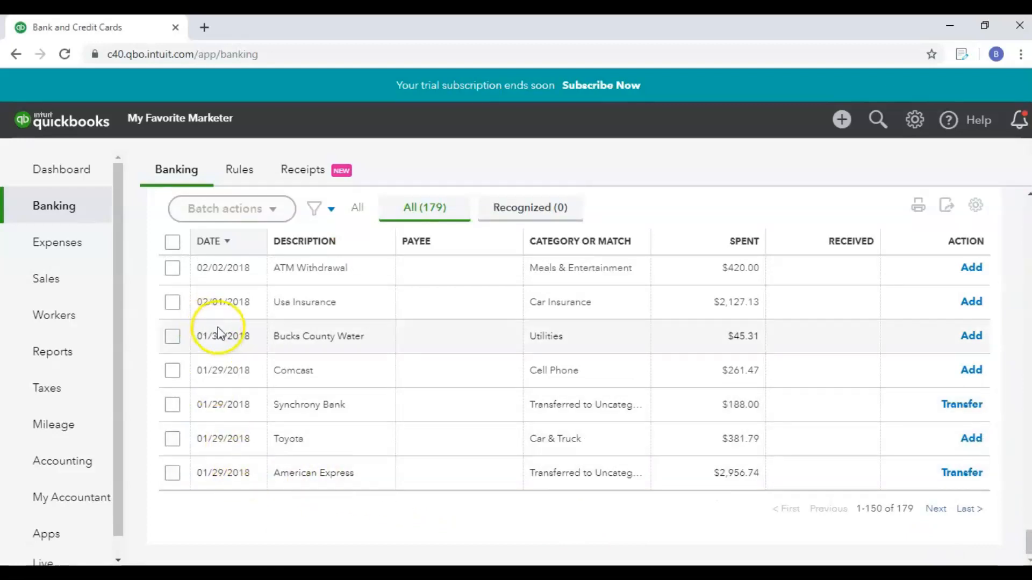
pyautogui.click(969, 516)
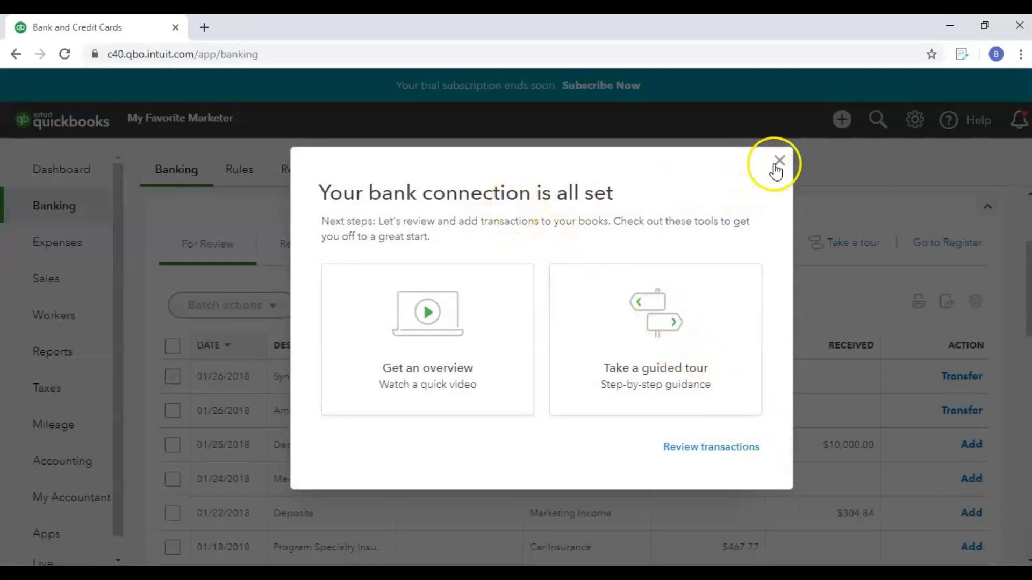
pyautogui.click(777, 163)
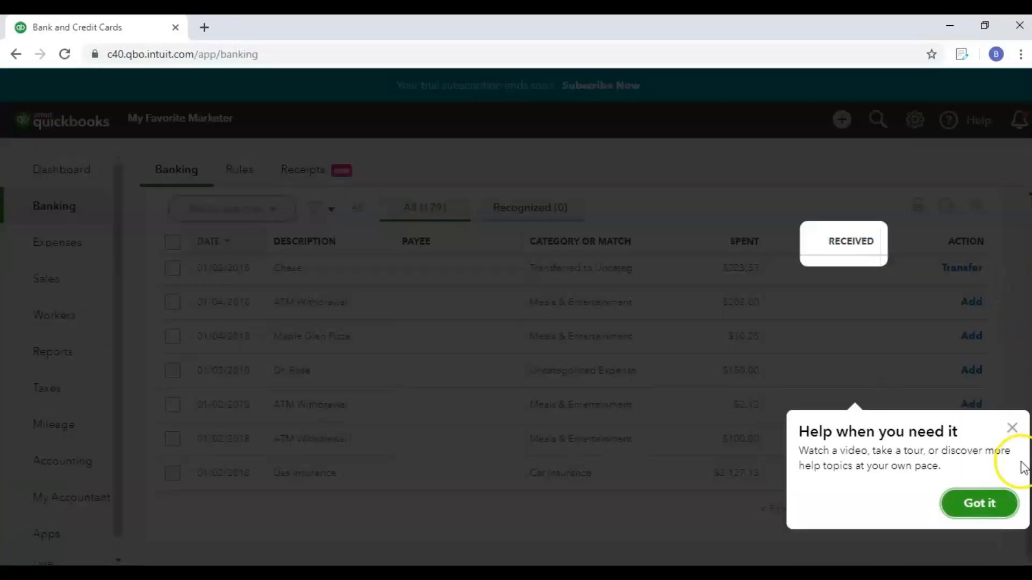
pyautogui.click(983, 501)
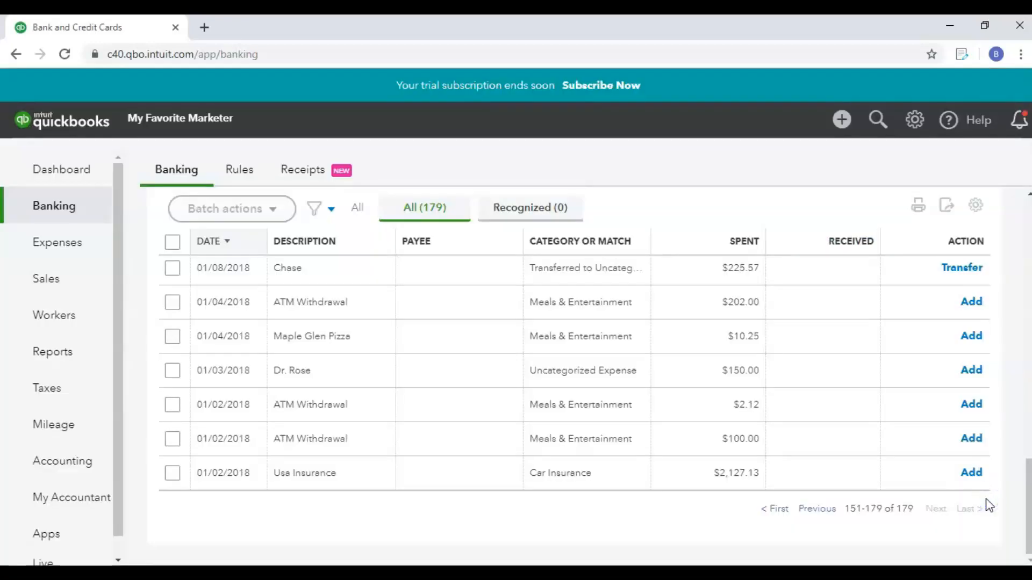
pyautogui.moveTo(1027, 501); pyautogui.dragTo(1025, 498)
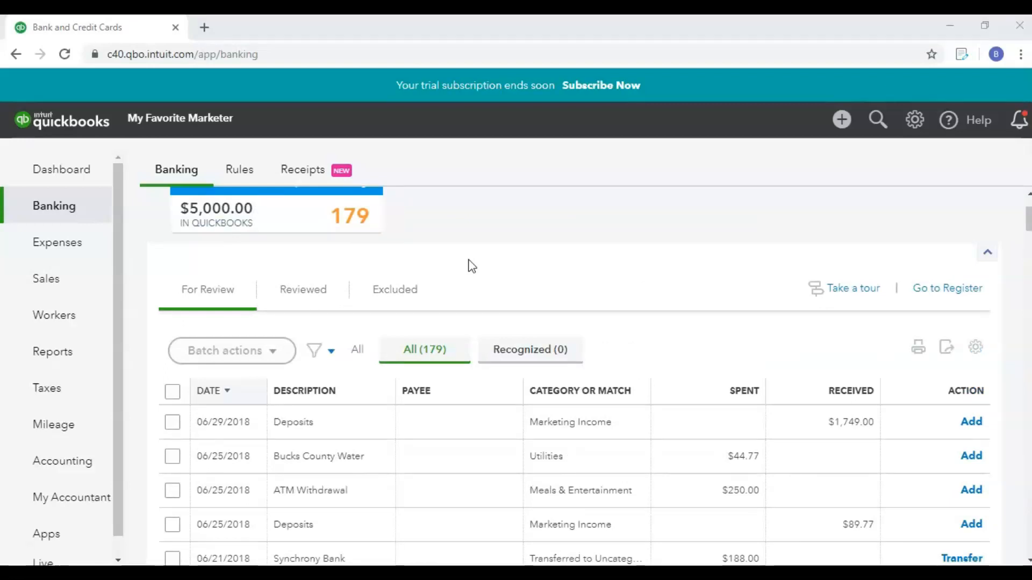
# Step: Sort the transactions by description, then select all and cancel the bulk actions
pyautogui.click(319, 390)
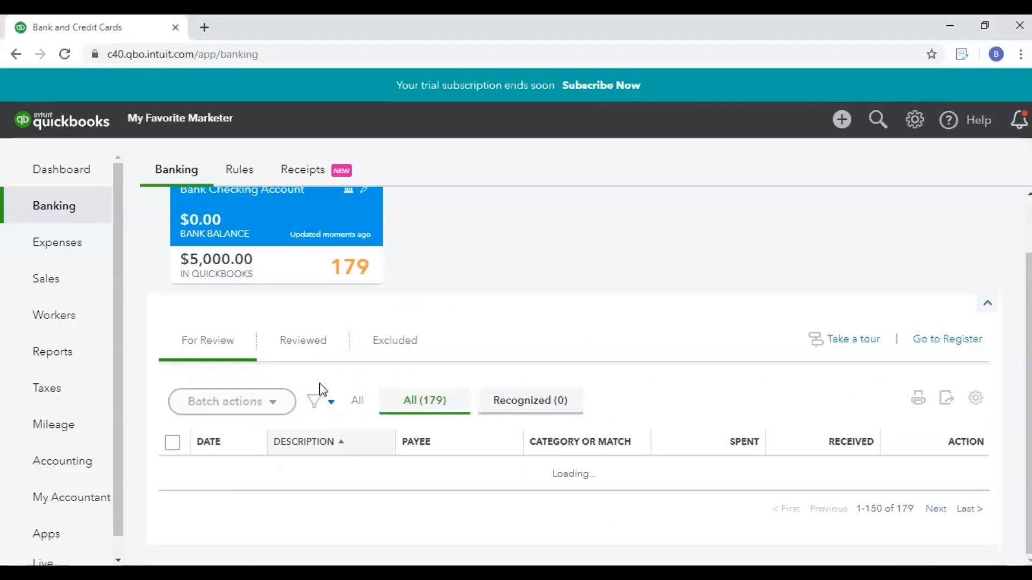
pyautogui.scroll(-1, 565, 289)
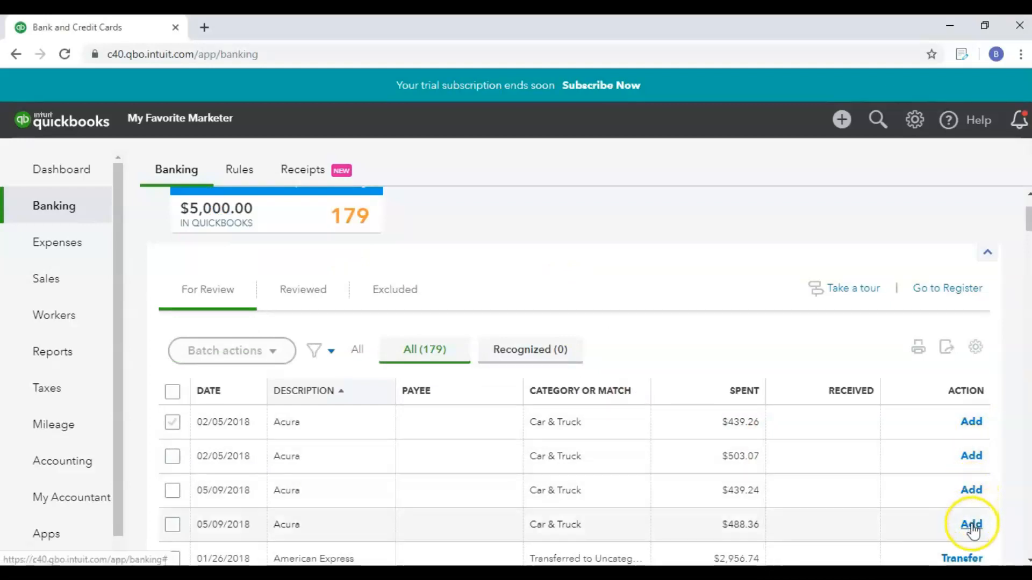
pyautogui.click(171, 393)
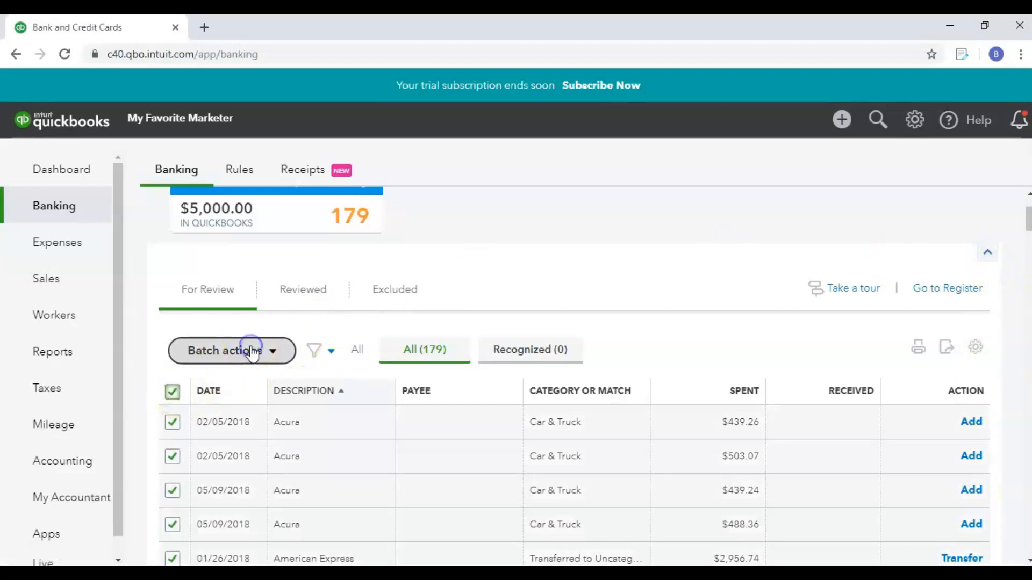
pyautogui.click(252, 353)
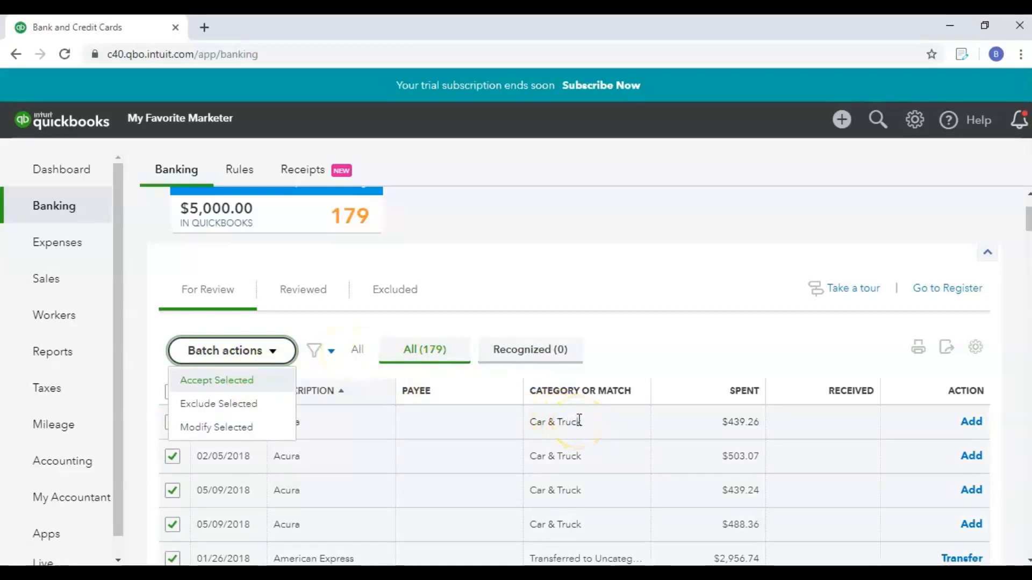
pyautogui.click(622, 226)
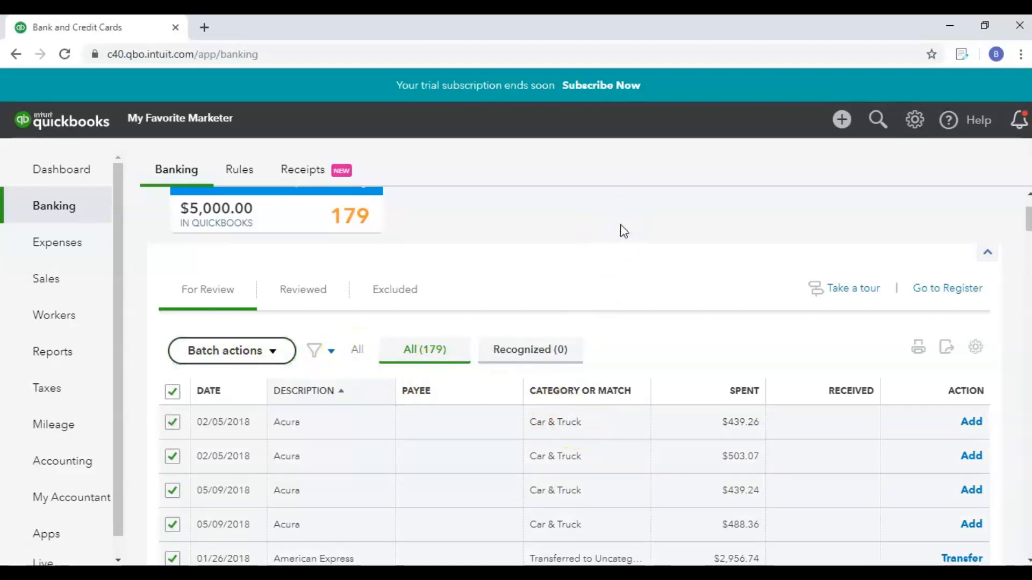
pyautogui.click(173, 393)
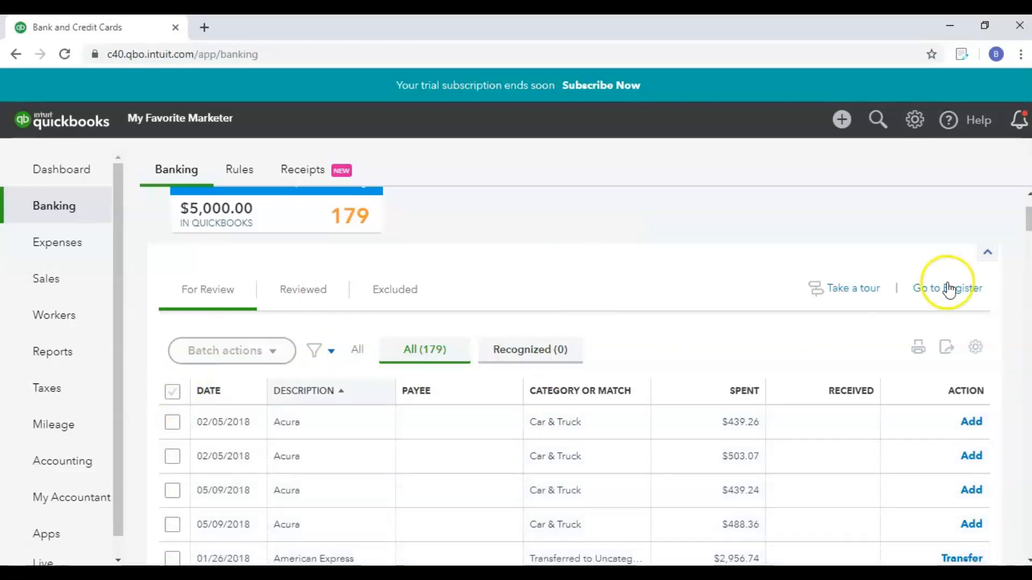
pyautogui.moveTo(1027, 227); pyautogui.dragTo(1025, 562)
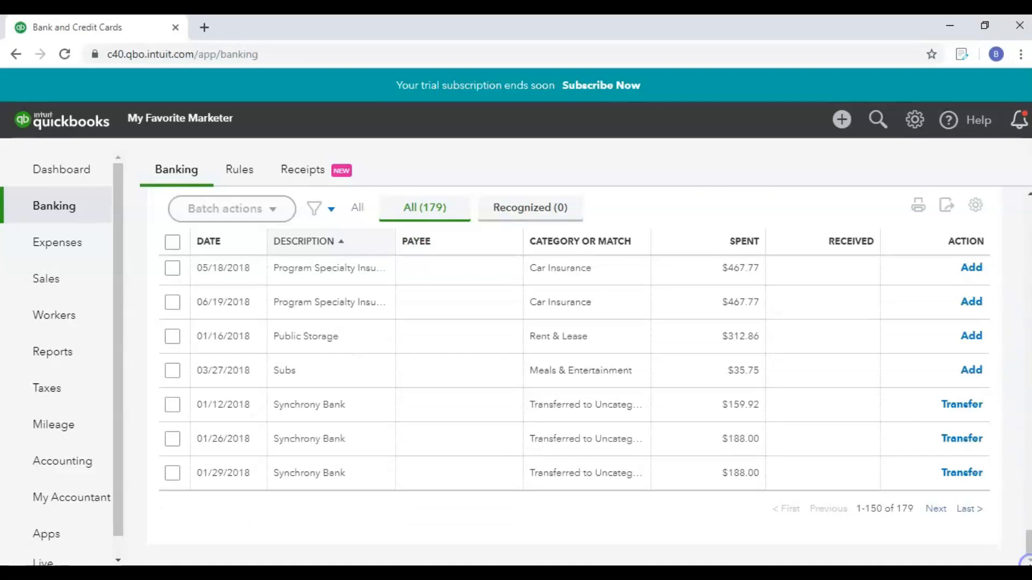
# Step: Expand the 05/21/2018 Water transaction on the last page, then switch to Excel
pyautogui.click(970, 511)
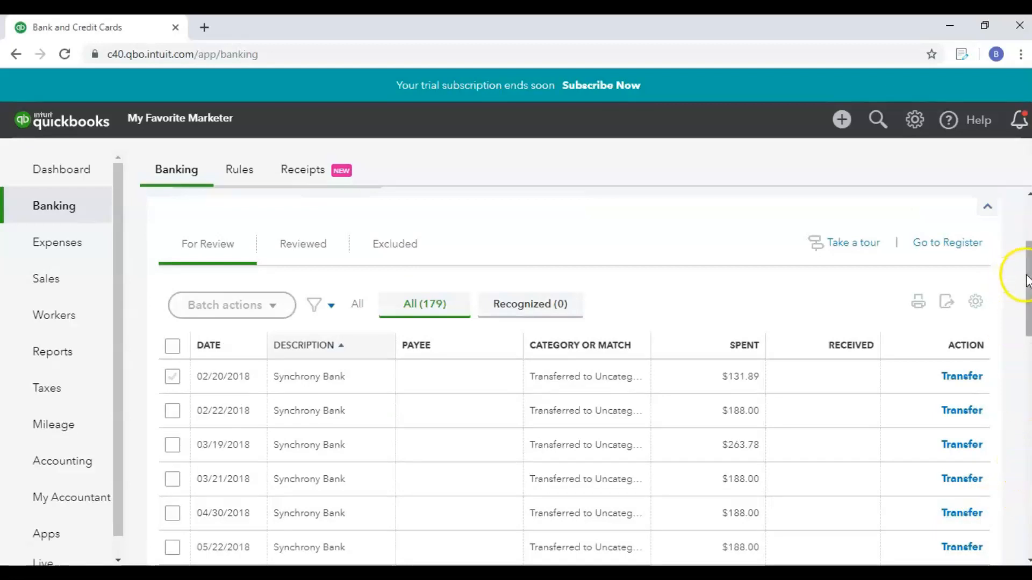
pyautogui.moveTo(1026, 278); pyautogui.dragTo(1016, 516)
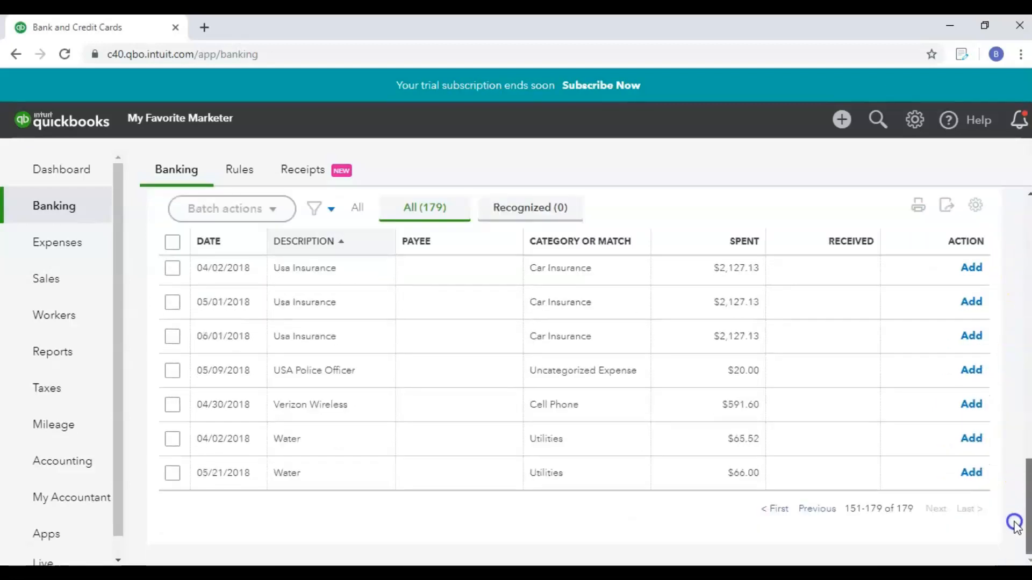
pyautogui.click(442, 475)
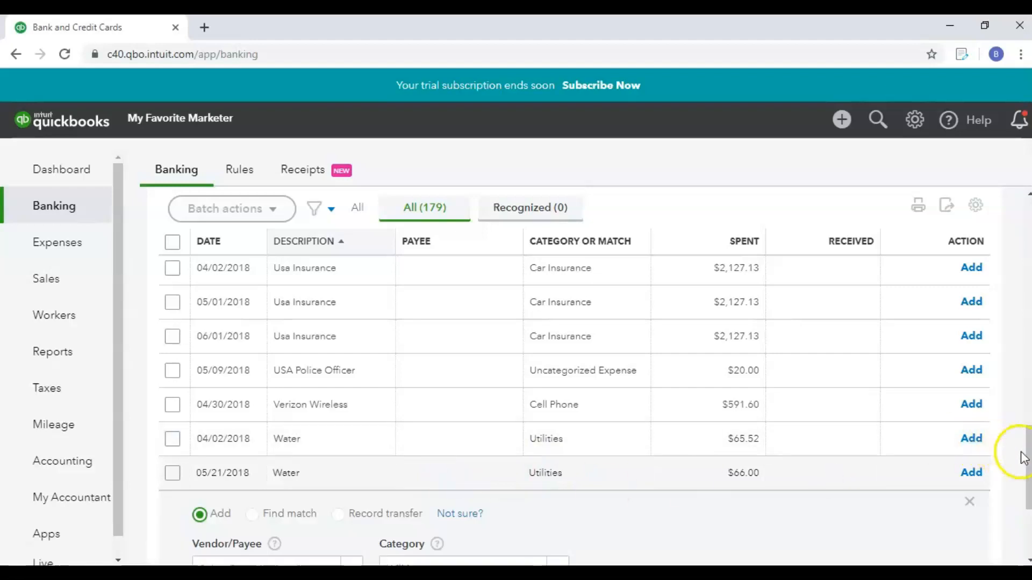
pyautogui.moveTo(1026, 451); pyautogui.dragTo(1023, 476)
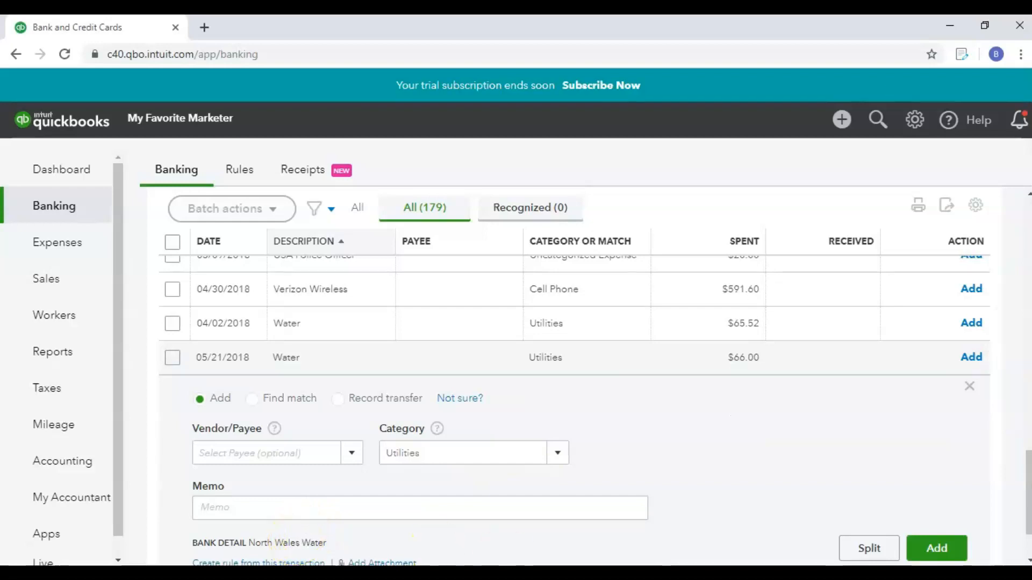
pyautogui.click(353, 503)
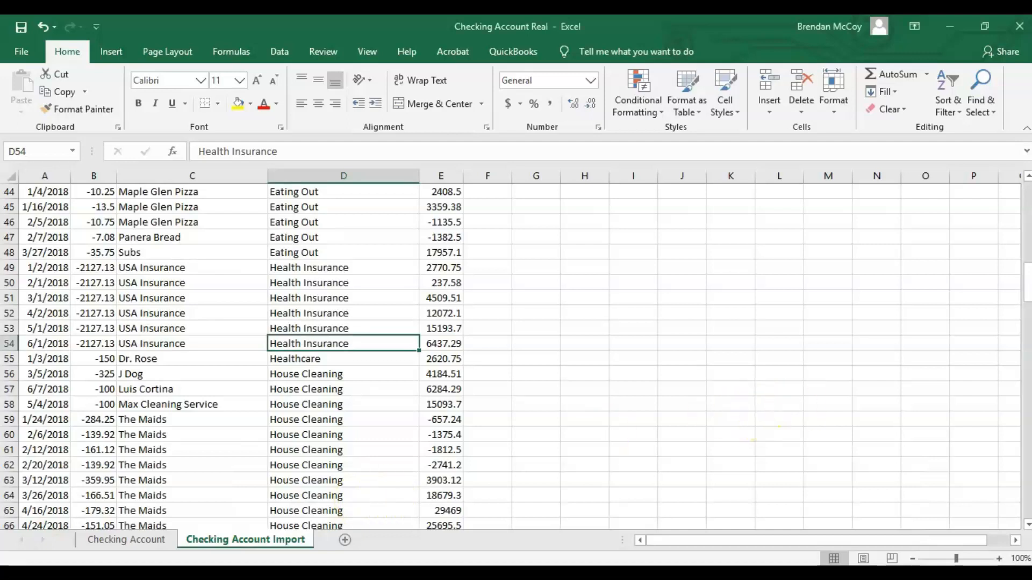
# Step: Sort the Excel rows by Description A to Z and confirm North Wales Water is Utilities:Water
pyautogui.moveTo(1026, 295); pyautogui.dragTo(1021, 172)
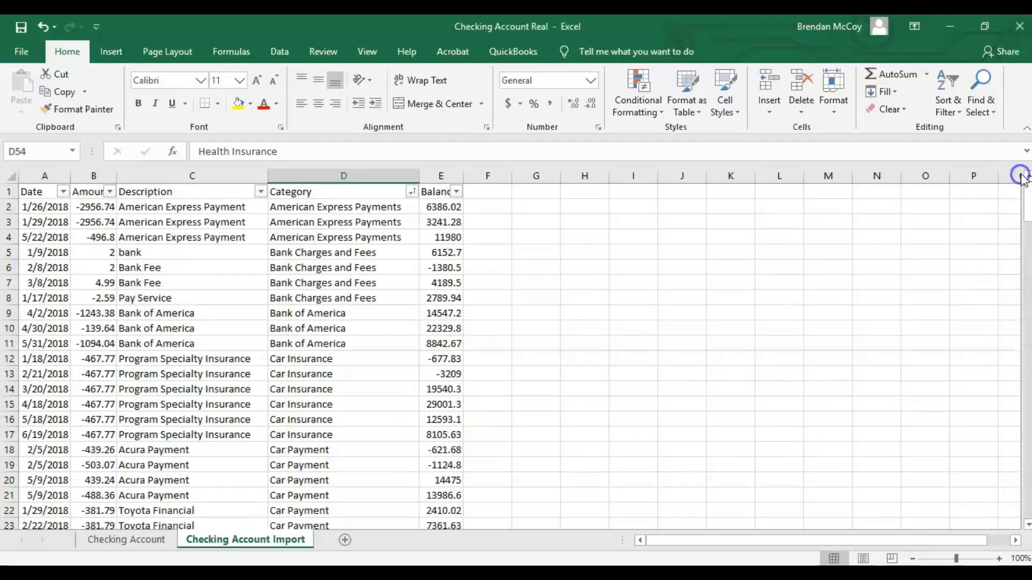
pyautogui.click(144, 282)
pyautogui.click(260, 191)
pyautogui.click(219, 207)
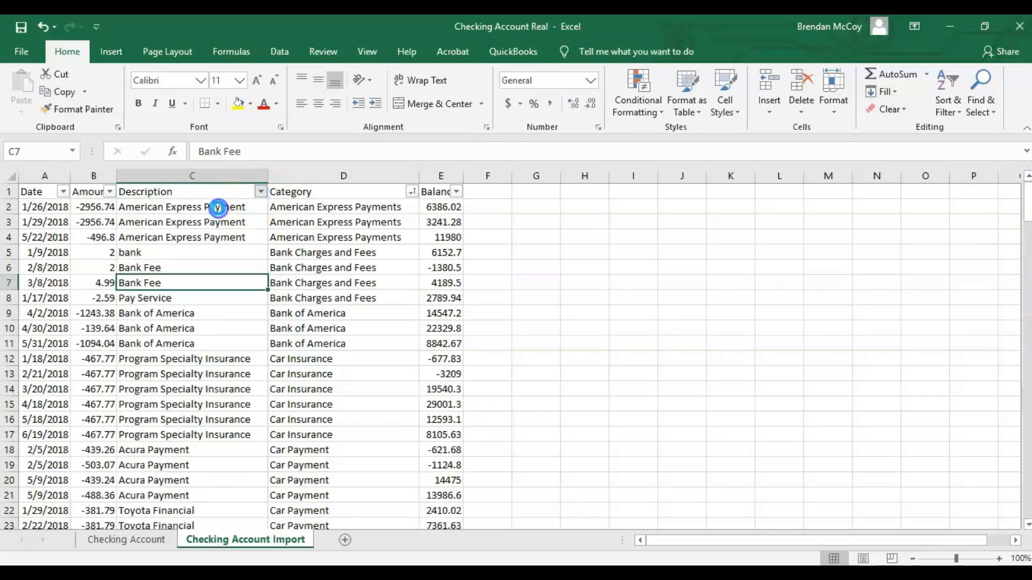
pyautogui.moveTo(1026, 204); pyautogui.dragTo(1025, 386)
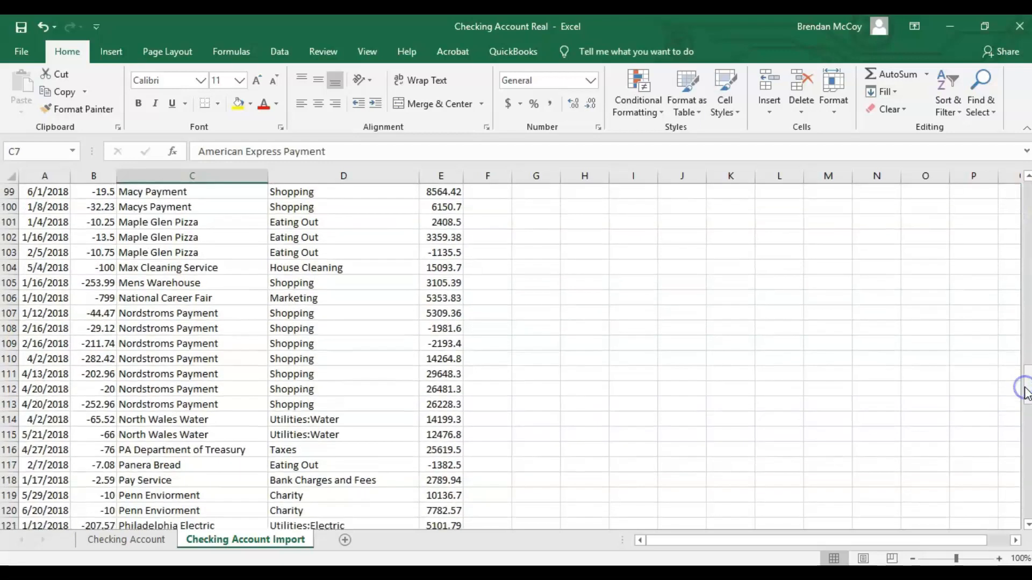
pyautogui.click(306, 417)
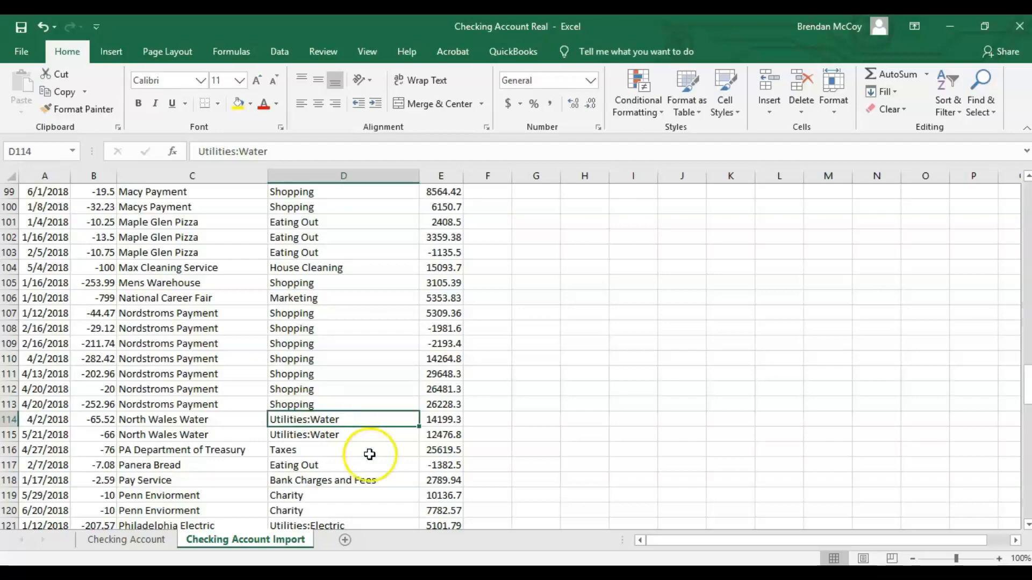
pyautogui.hotkey('alt', 'Tab')
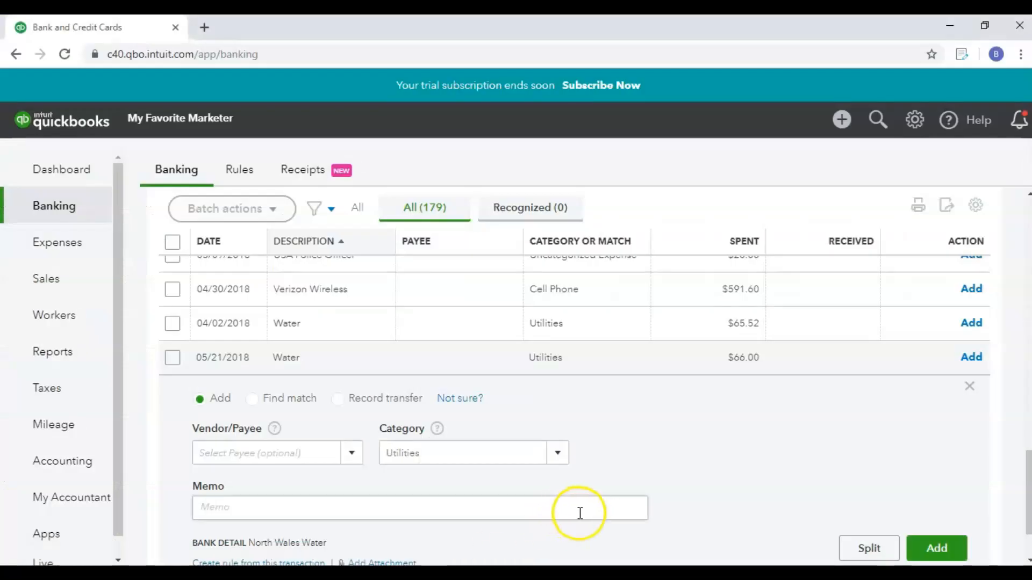
# Step: Set the 05/21/2018 Water transaction's category to Utilities:Water
pyautogui.click(425, 454)
pyautogui.write('wat')
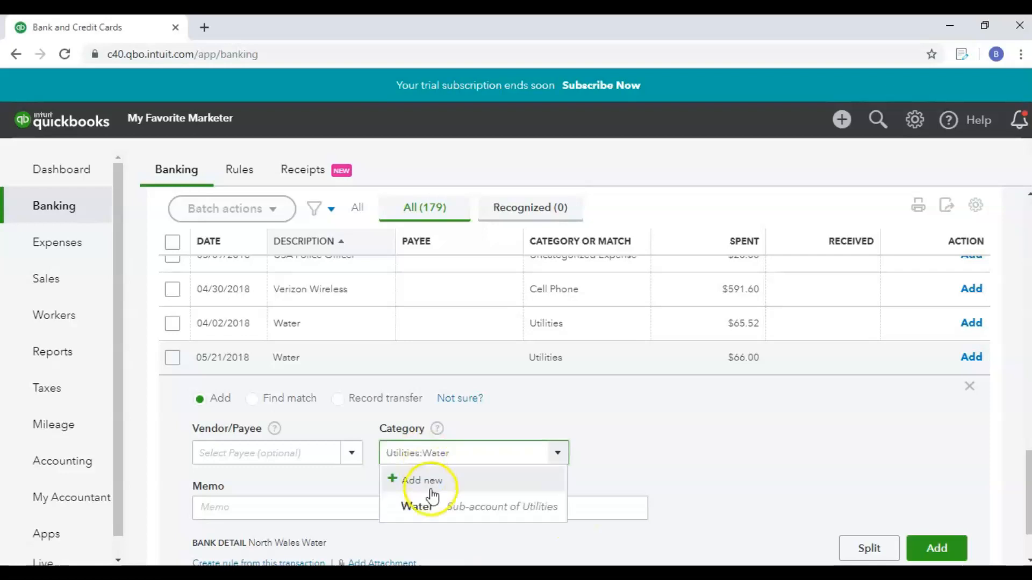
pyautogui.click(431, 498)
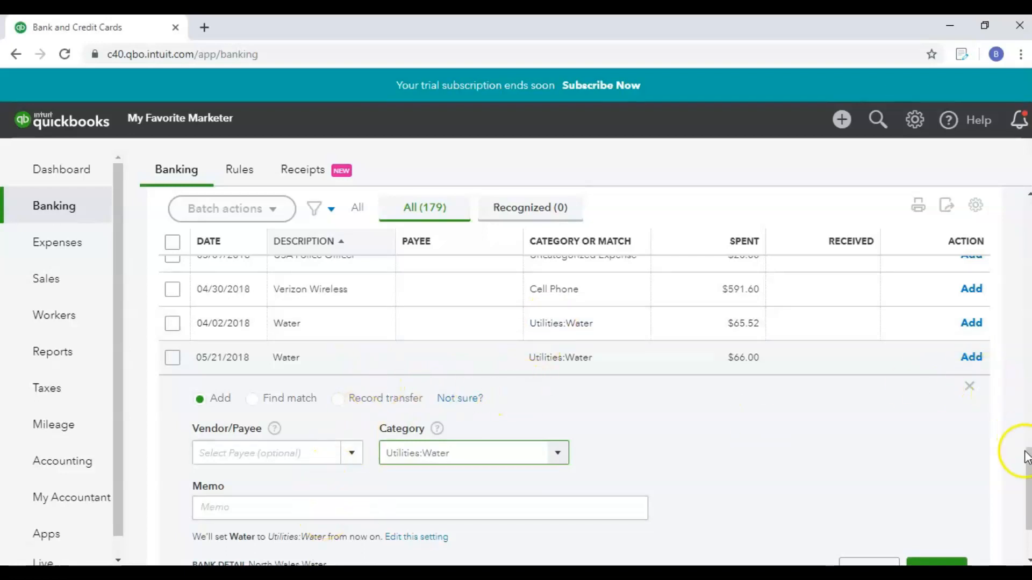
pyautogui.moveTo(1024, 461); pyautogui.dragTo(1024, 478)
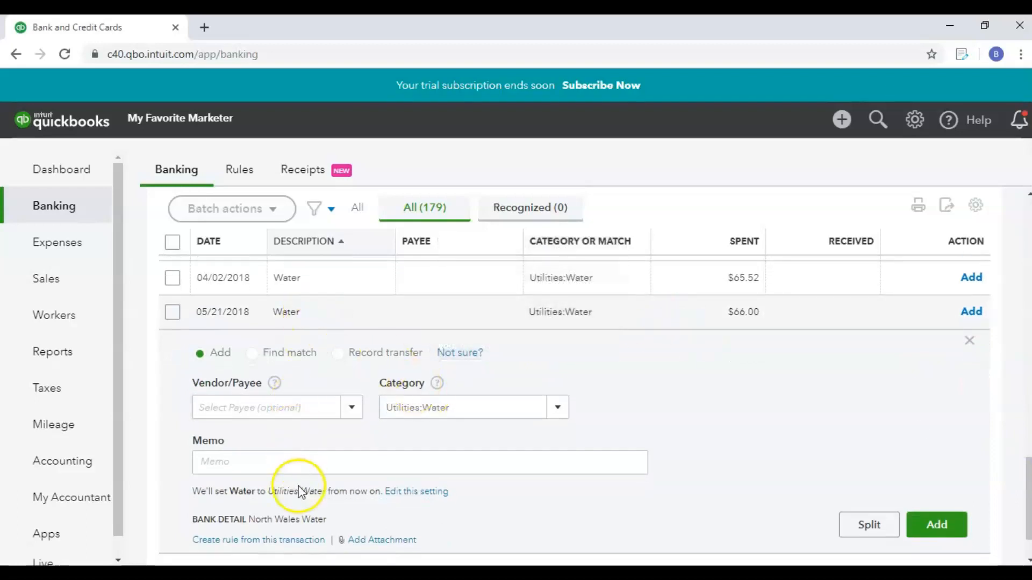
# Step: Create North Wales Water as a new vendor and make it the payee
pyautogui.click(293, 409)
pyautogui.write('N')
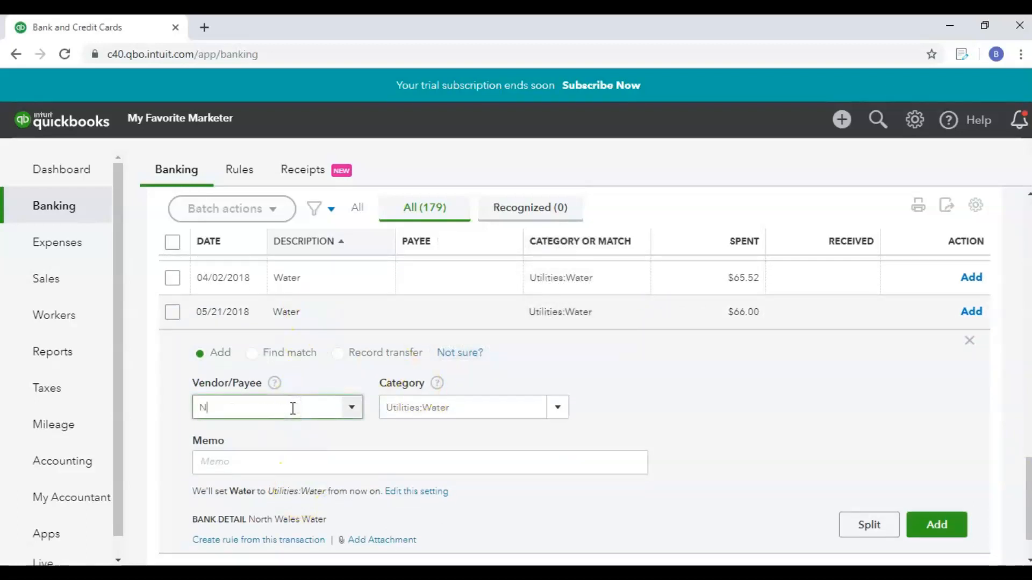
pyautogui.write('orth Wales Water')
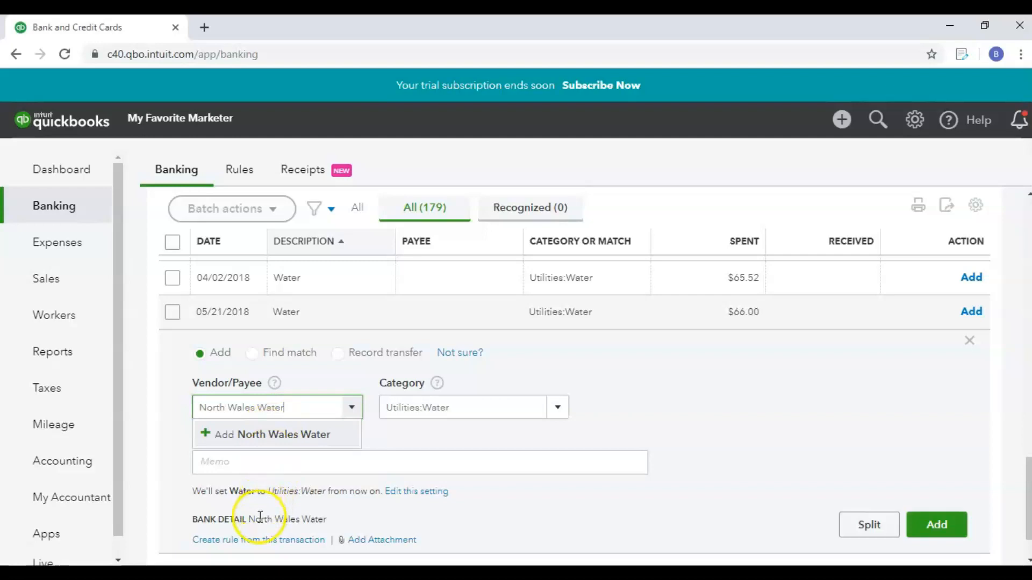
pyautogui.click(243, 441)
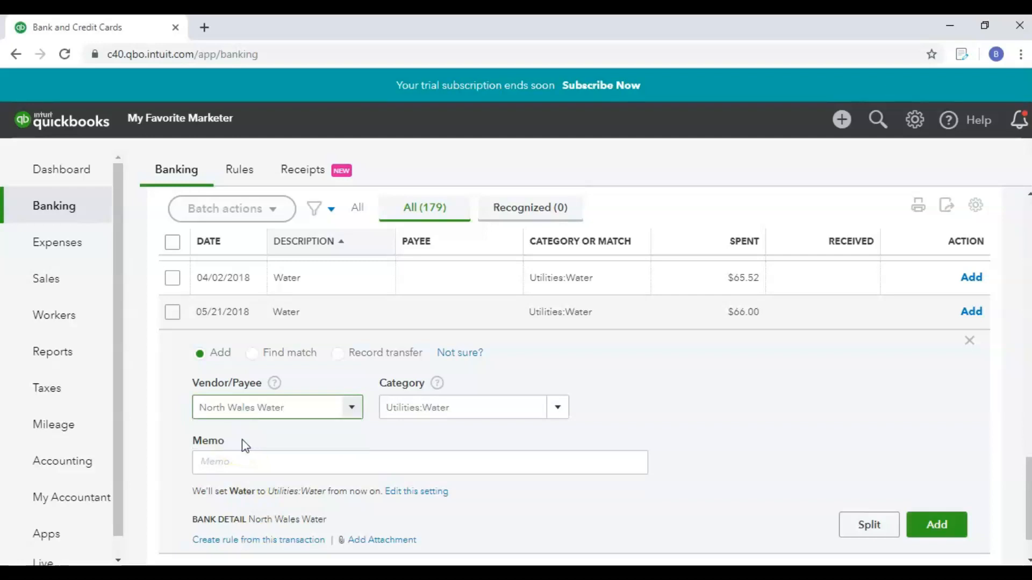
pyautogui.click(454, 406)
pyautogui.click(333, 410)
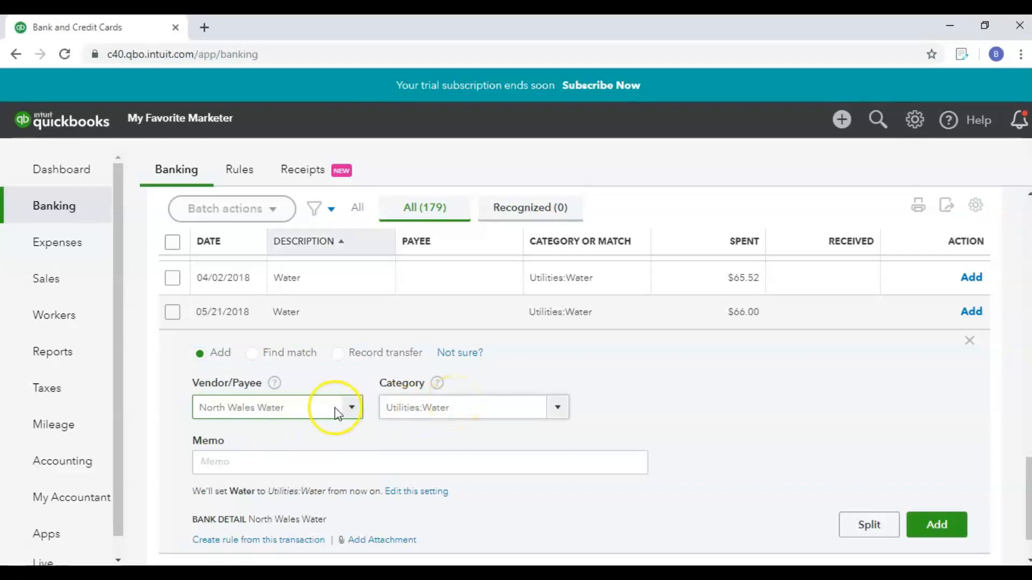
pyautogui.click(409, 309)
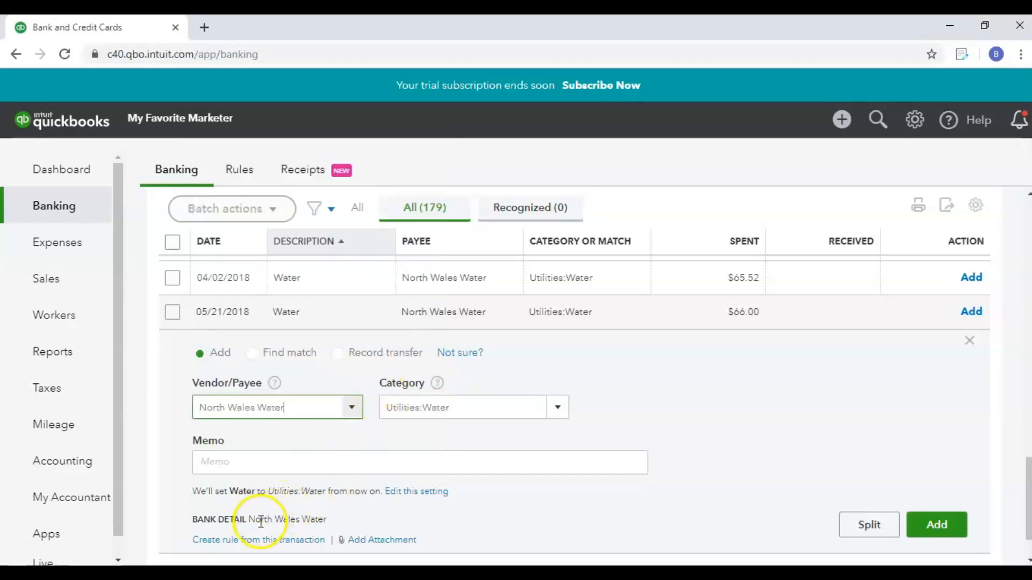
pyautogui.moveTo(235, 520); pyautogui.dragTo(313, 522)
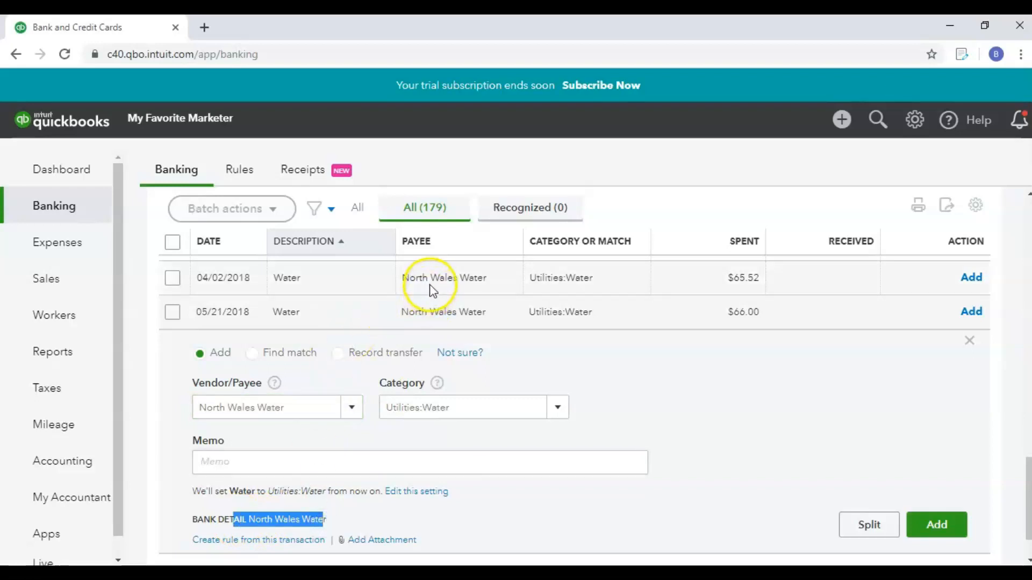
# Step: Add both the 05/21/2018 and 04/02/2018 Water transactions
pyautogui.click(290, 277)
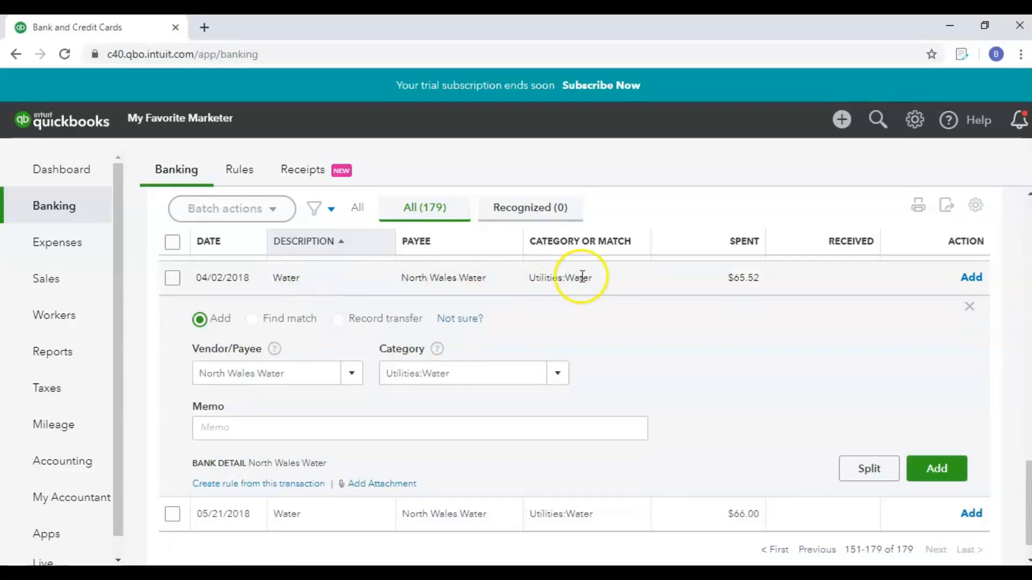
pyautogui.click(969, 306)
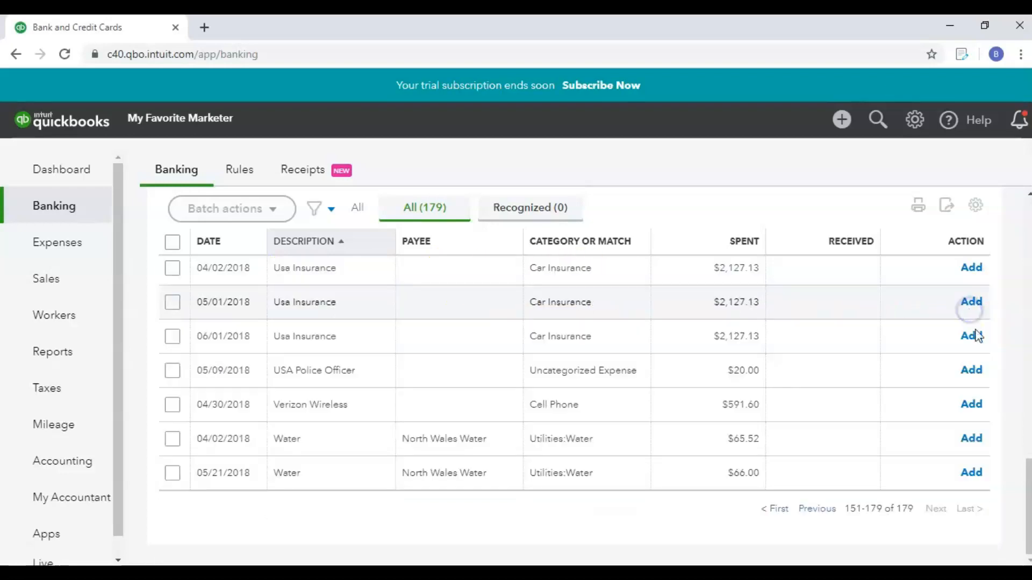
pyautogui.moveTo(1028, 482); pyautogui.dragTo(1028, 477)
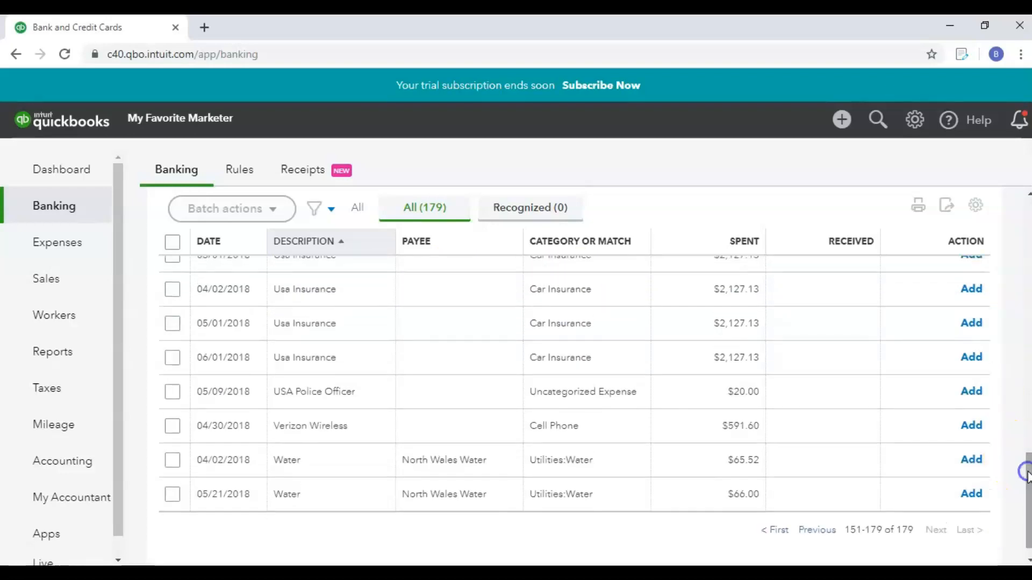
pyautogui.click(973, 495)
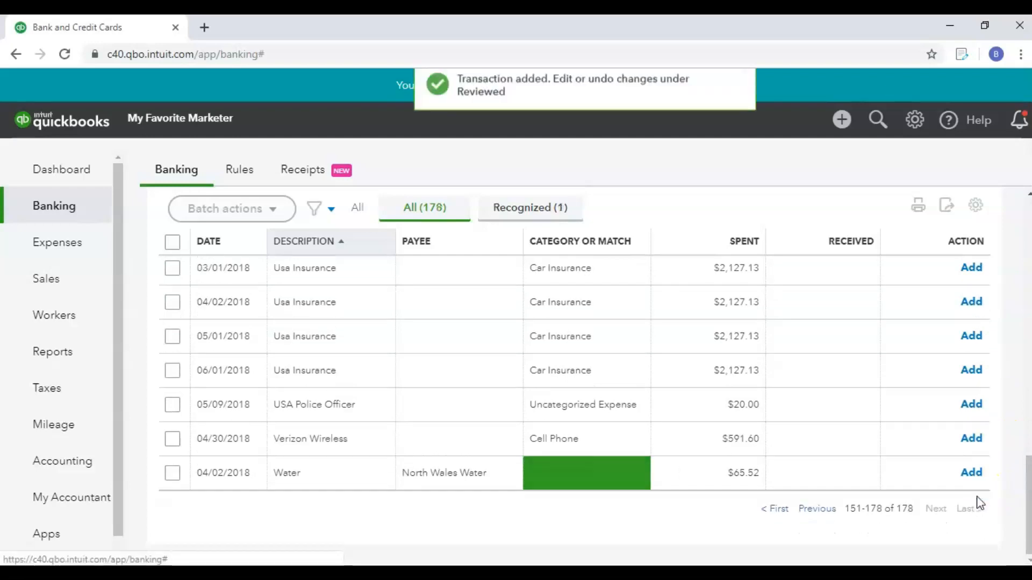
pyautogui.click(972, 472)
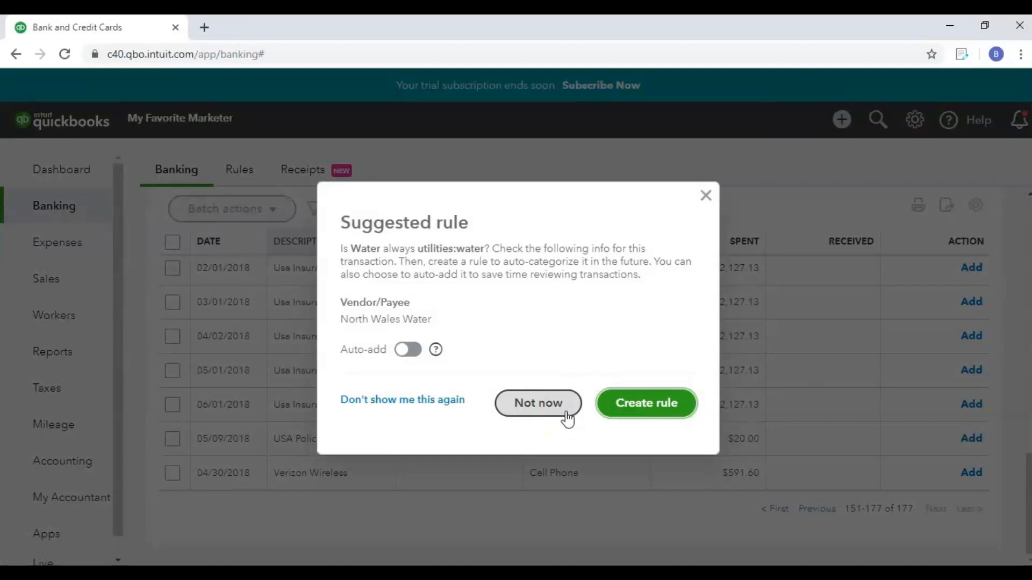
# Step: Dismiss the suggested Utilities:Water rule and expand the Verizon Wireless transaction
pyautogui.click(545, 413)
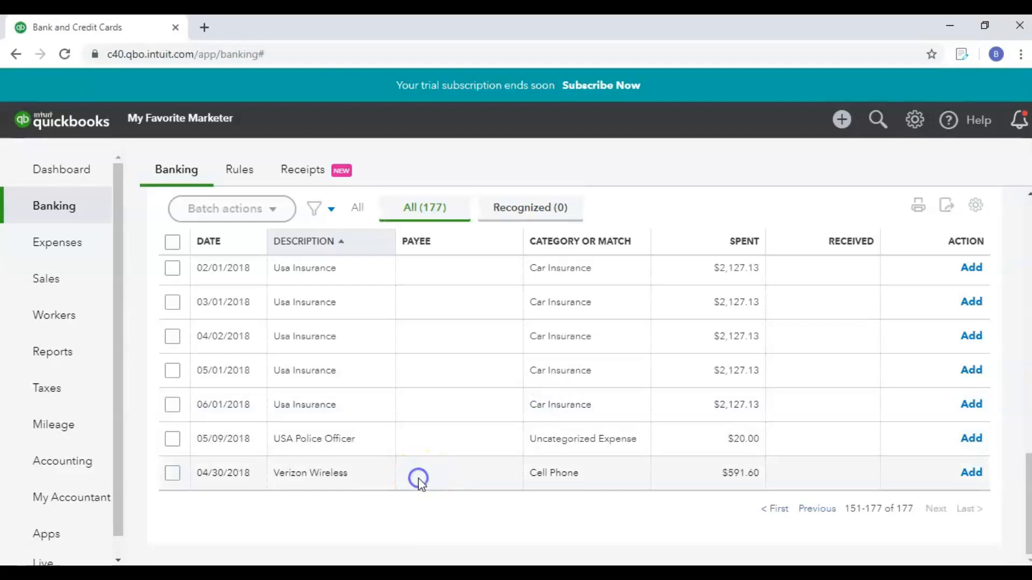
pyautogui.click(418, 479)
pyautogui.click(1026, 475)
pyautogui.moveTo(1026, 476); pyautogui.dragTo(1024, 489)
# Step: Create vendor Verizon Wireless as payee and add the $591.60 Cell Phone charge
pyautogui.click(312, 428)
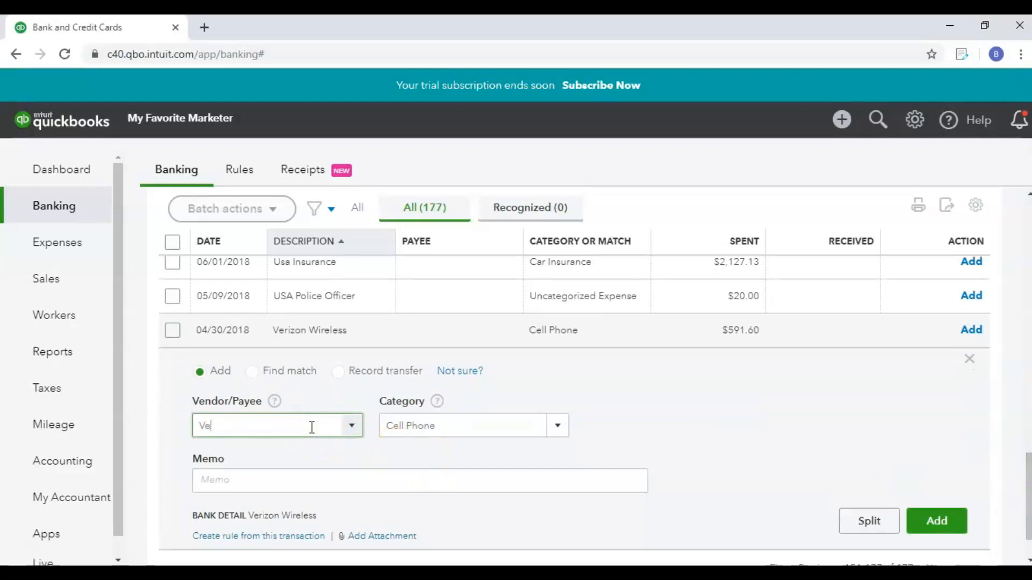
pyautogui.write('Verizon Wireless')
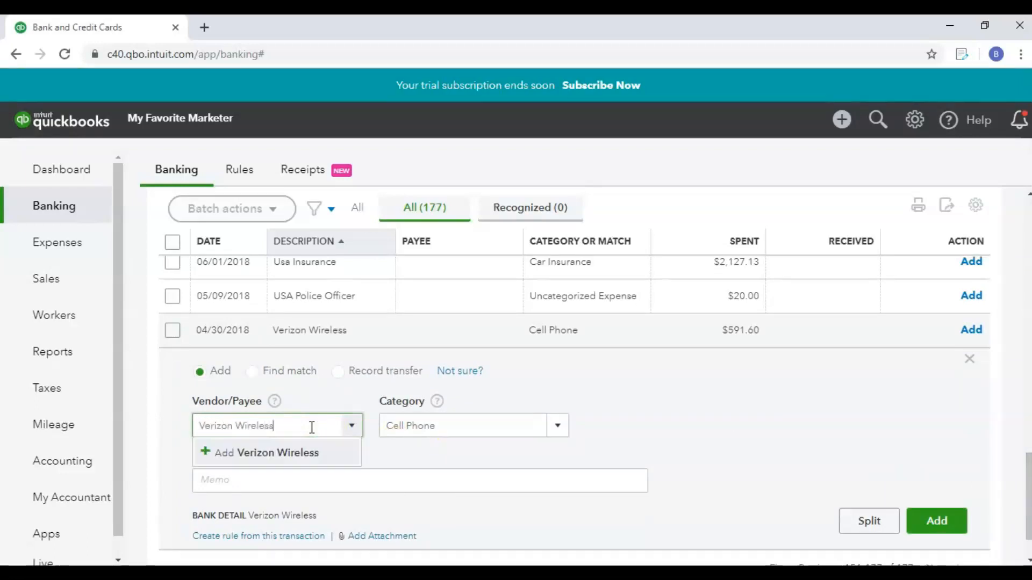
pyautogui.click(293, 450)
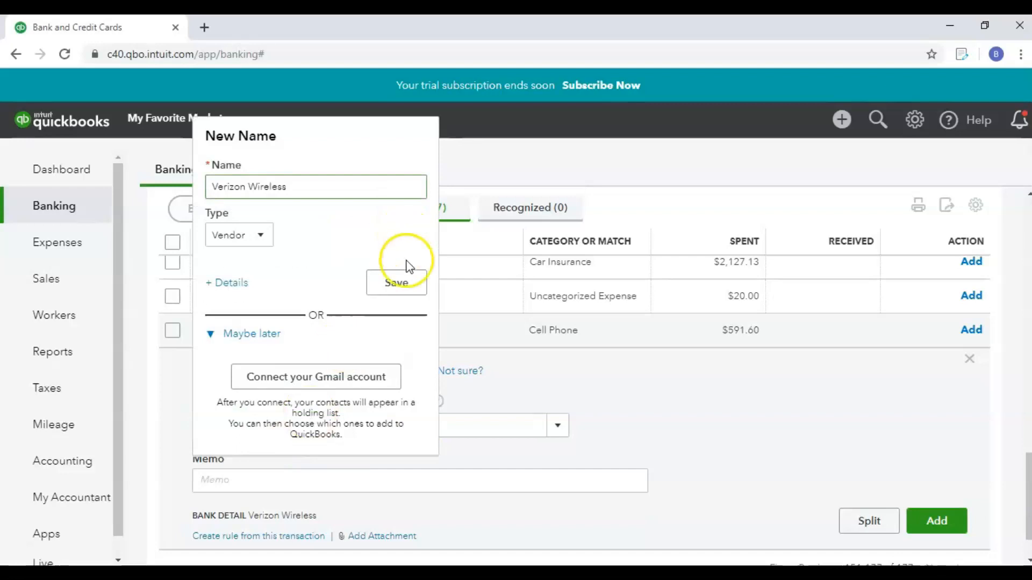
pyautogui.click(398, 279)
pyautogui.click(568, 333)
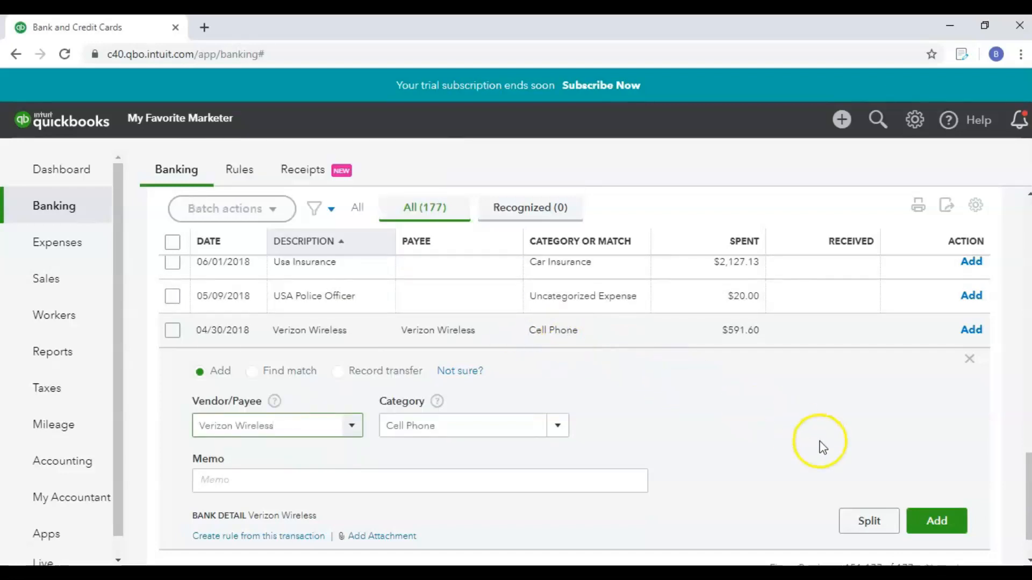
pyautogui.click(926, 522)
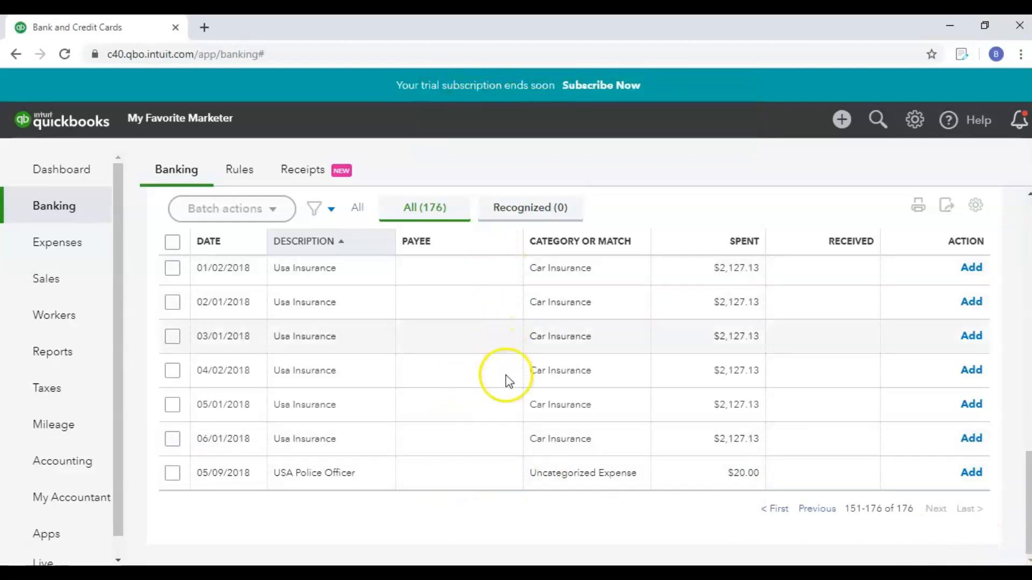
# Step: Create vendor USA Police Officer and set it as payee on the $20 05/09/2018 charge
pyautogui.click(475, 475)
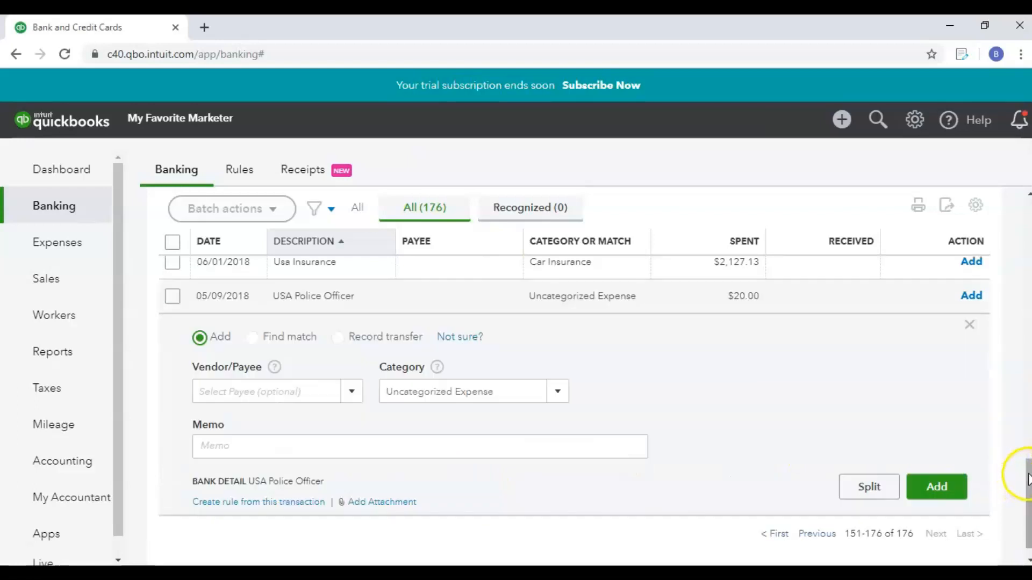
pyautogui.click(274, 389)
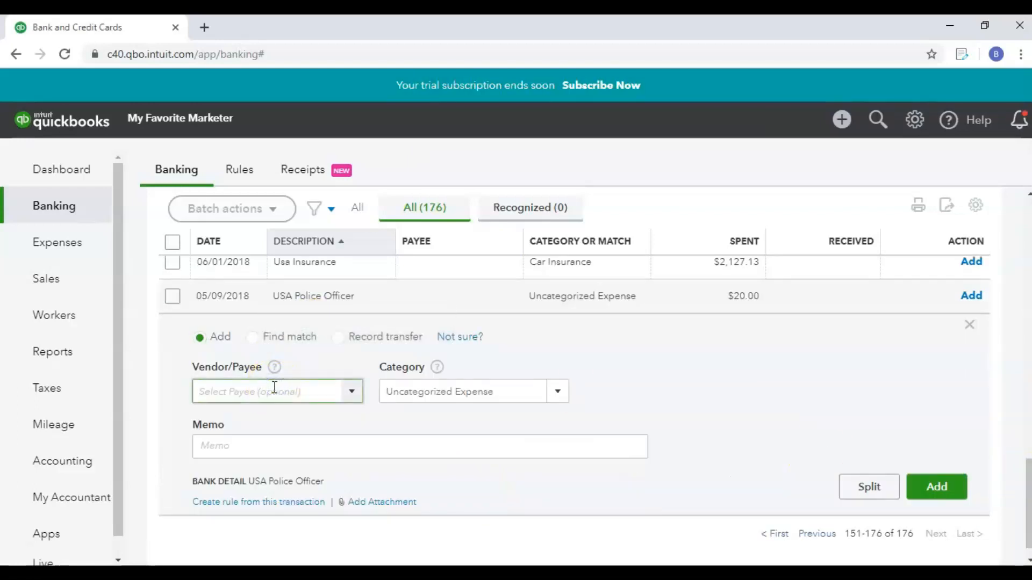
pyautogui.write('USA Police Officer')
pyautogui.click(278, 396)
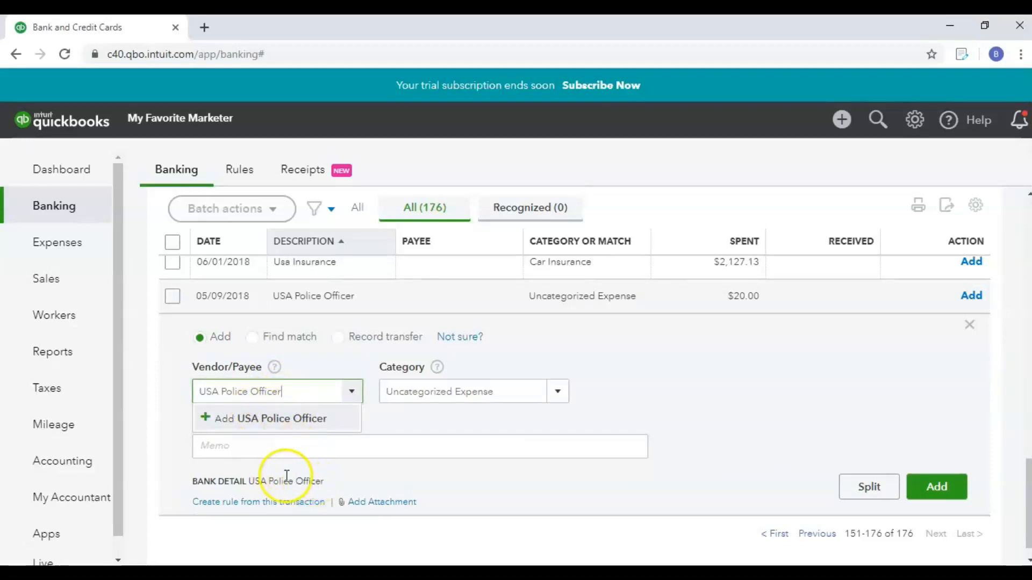
pyautogui.click(279, 421)
pyautogui.click(382, 259)
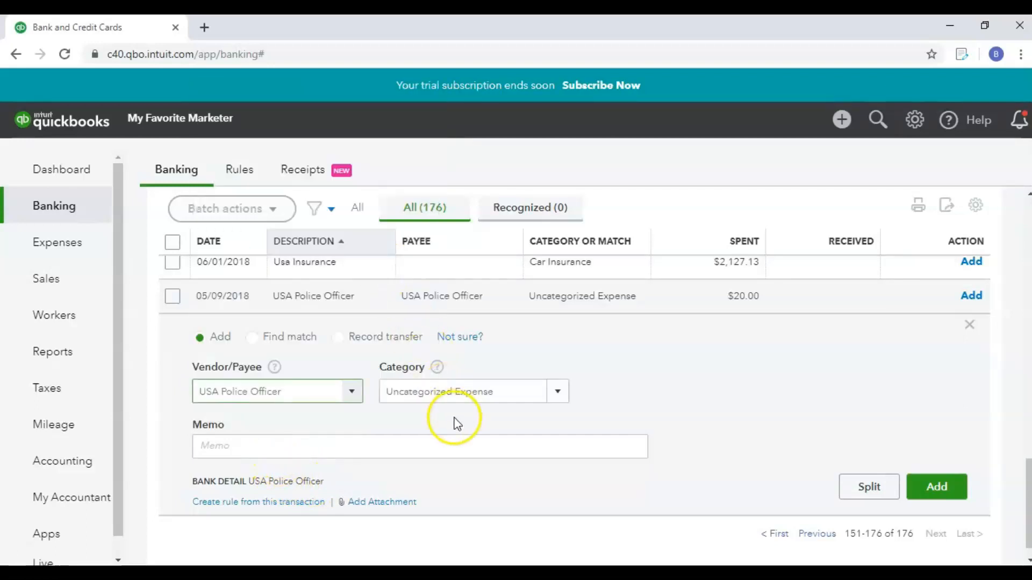
pyautogui.click(462, 391)
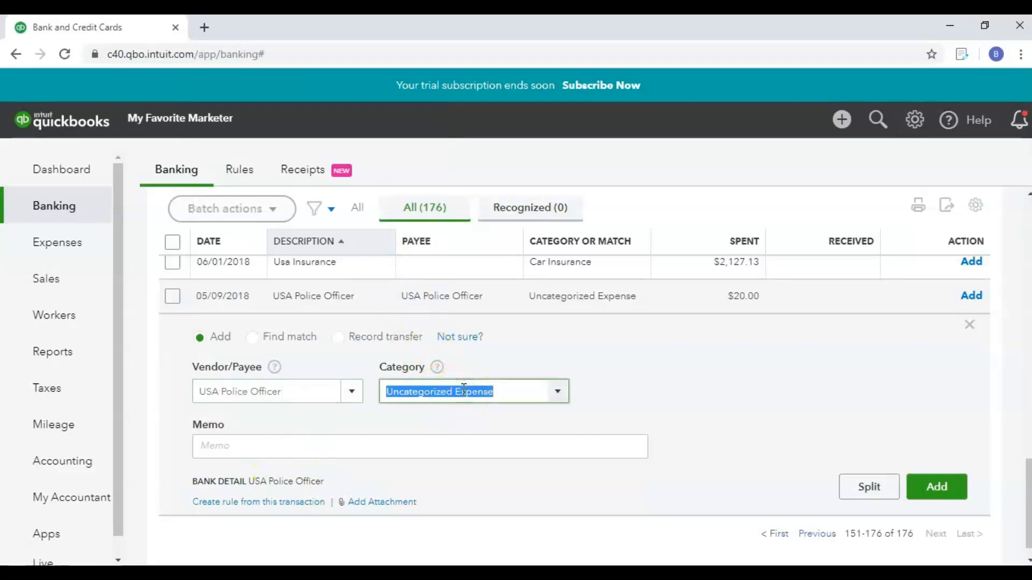
# Step: In Excel, find the 5/9/2018 USA Police Officer -20 row, categorised Charity
pyautogui.click(380, 518)
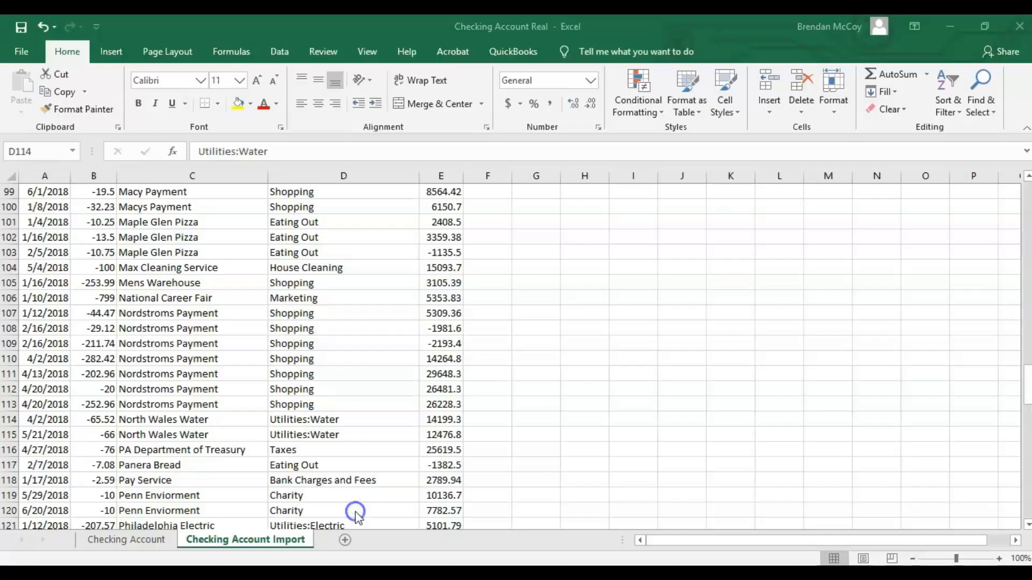
pyautogui.moveTo(1026, 403); pyautogui.dragTo(1025, 511)
pyautogui.click(304, 483)
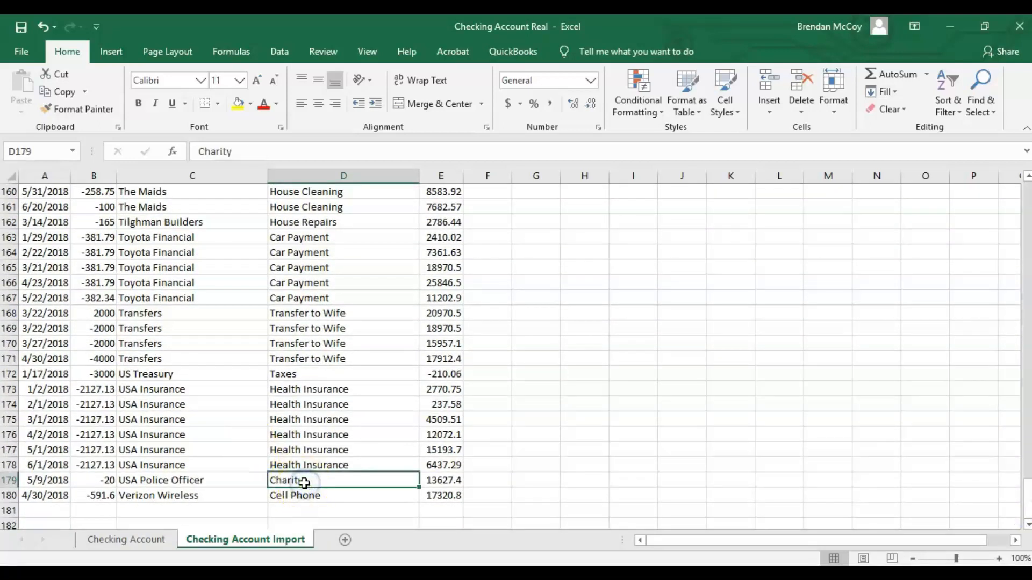
# Step: Categorise the $20 USA Police Officer charge as Charity and add it
pyautogui.hotkey('alt', 'Tab')
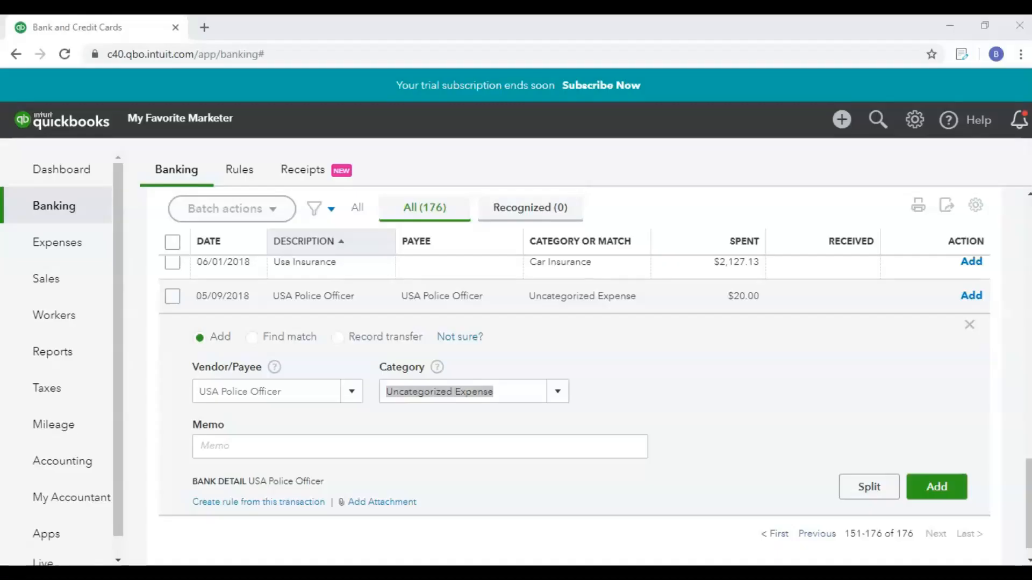
pyautogui.write('Charity')
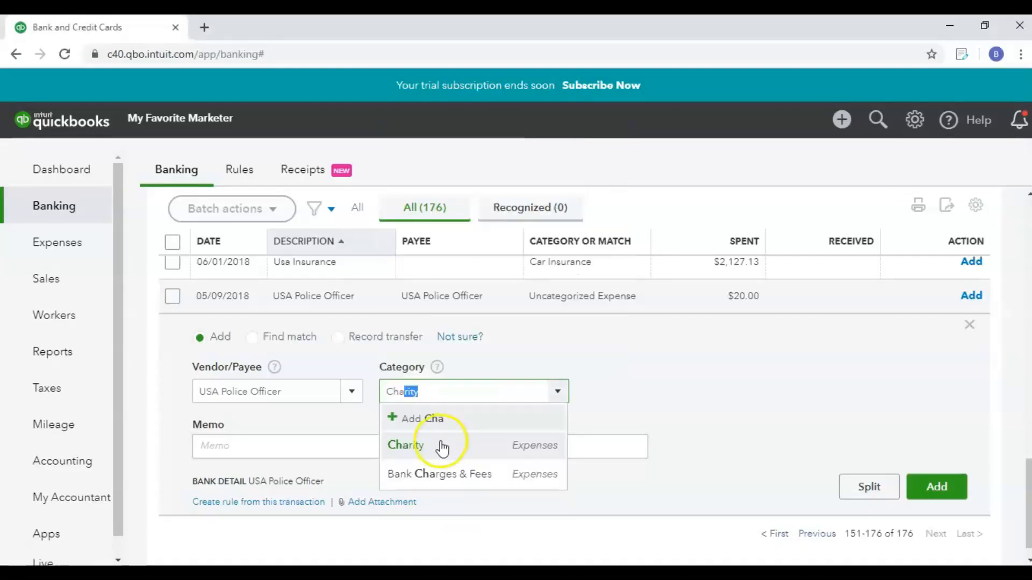
pyautogui.click(440, 441)
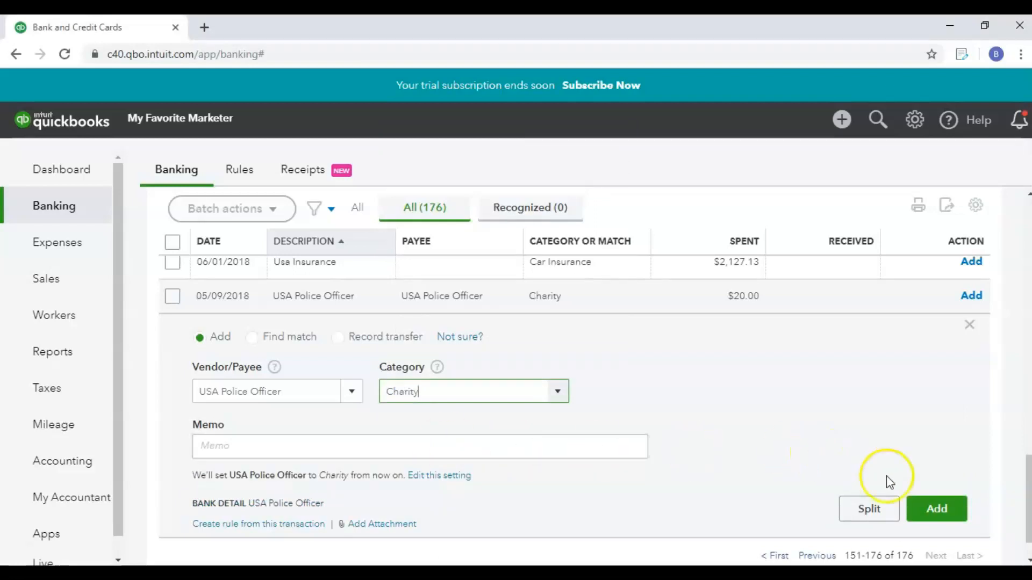
pyautogui.click(960, 519)
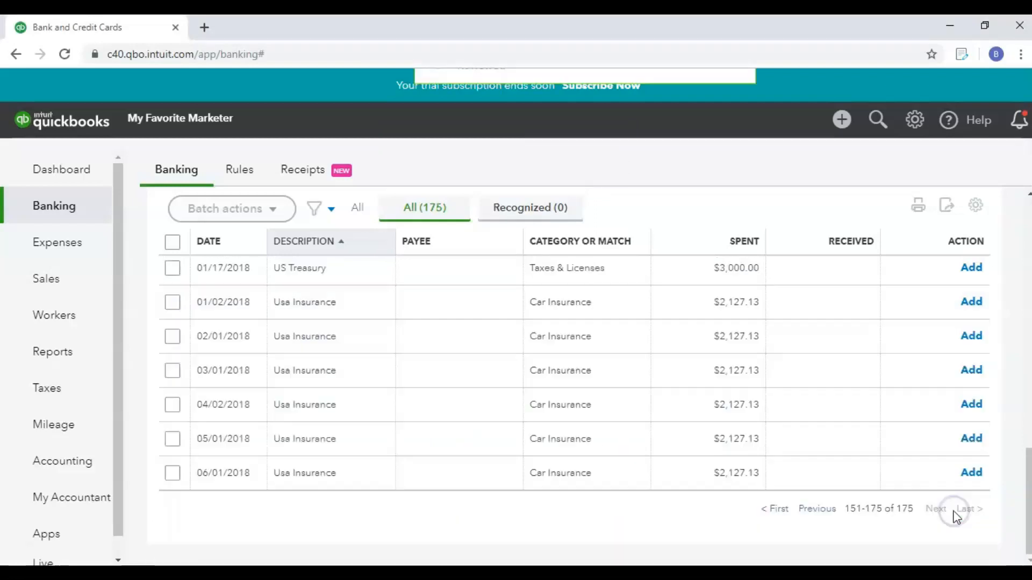
# Step: Create vendor USA Insurance and make it payee on the 06/01/2018 $2,127.13 charge
pyautogui.click(1028, 502)
pyautogui.moveTo(1030, 498); pyautogui.dragTo(1030, 488)
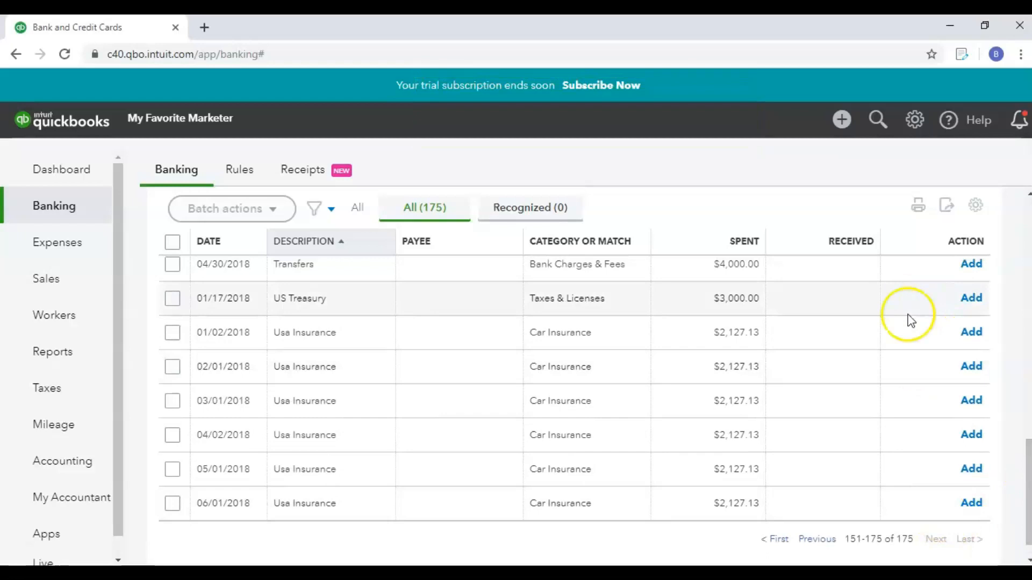
pyautogui.click(466, 511)
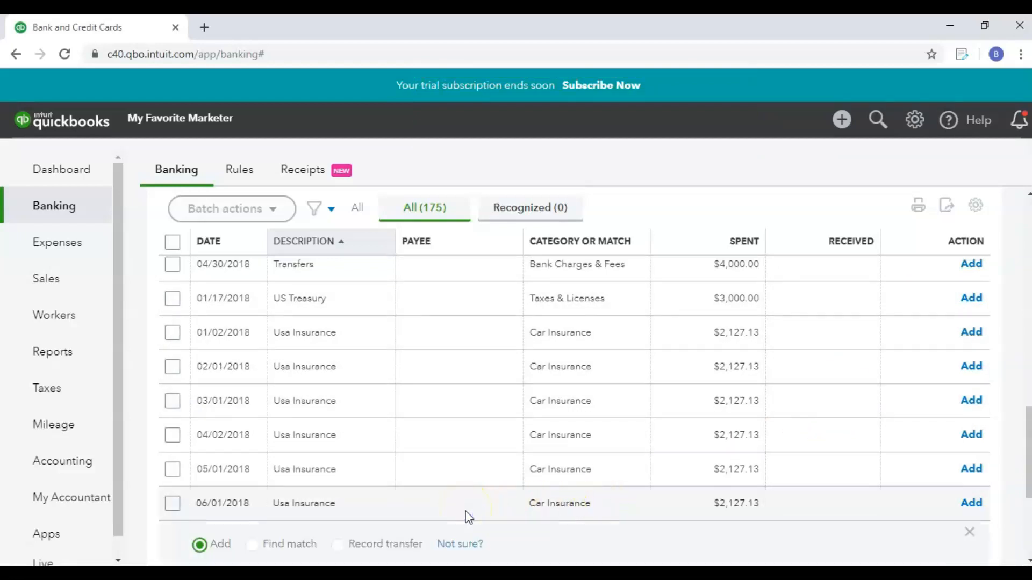
pyautogui.click(1025, 511)
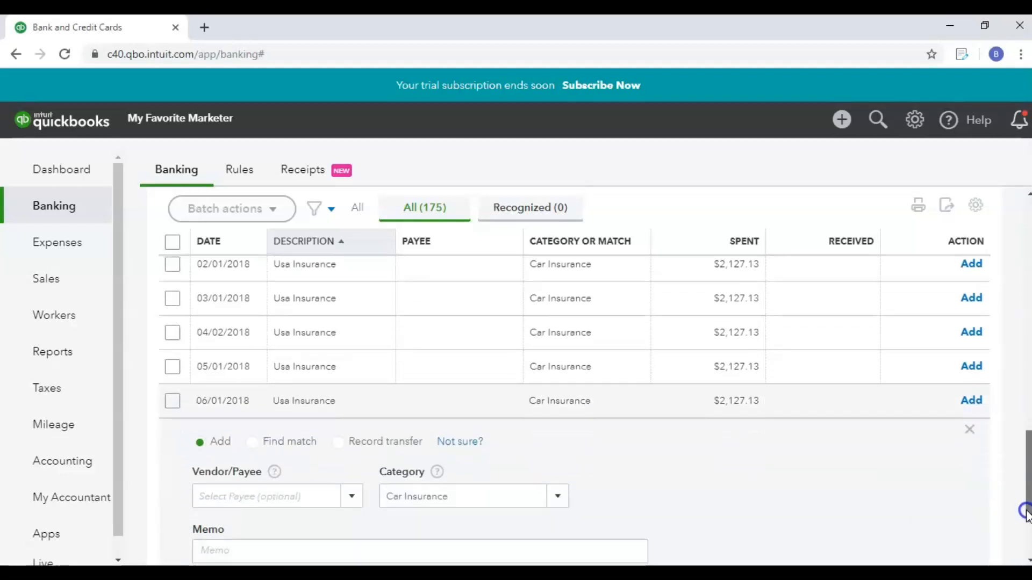
pyautogui.click(261, 489)
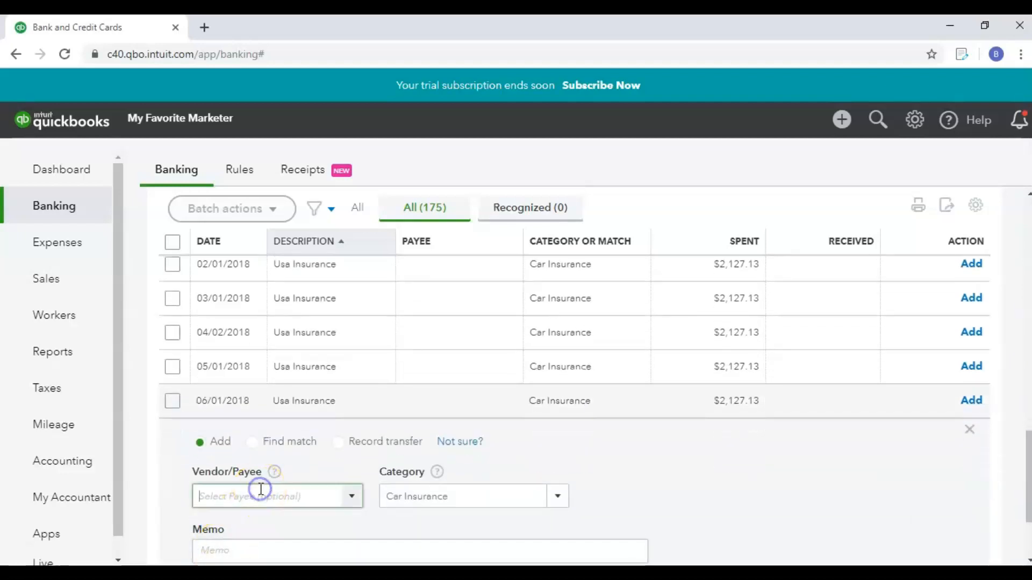
pyautogui.write('USA Insurance')
pyautogui.click(260, 528)
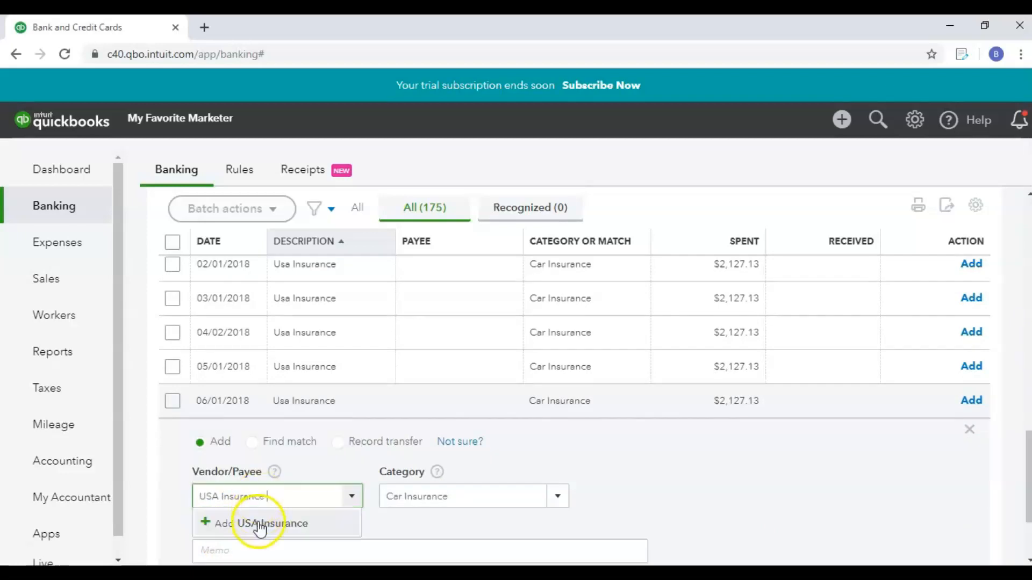
pyautogui.click(380, 360)
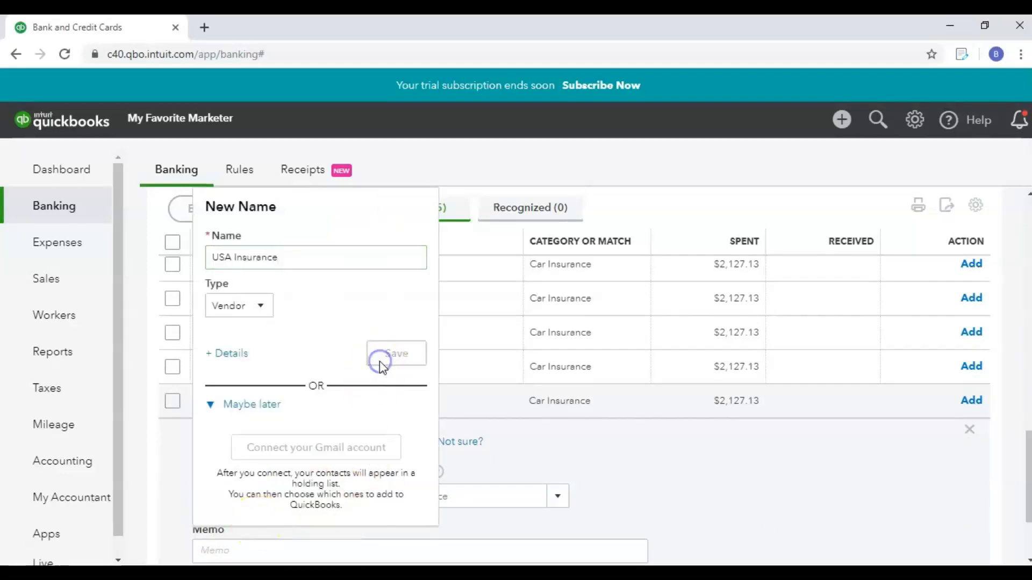
pyautogui.click(454, 264)
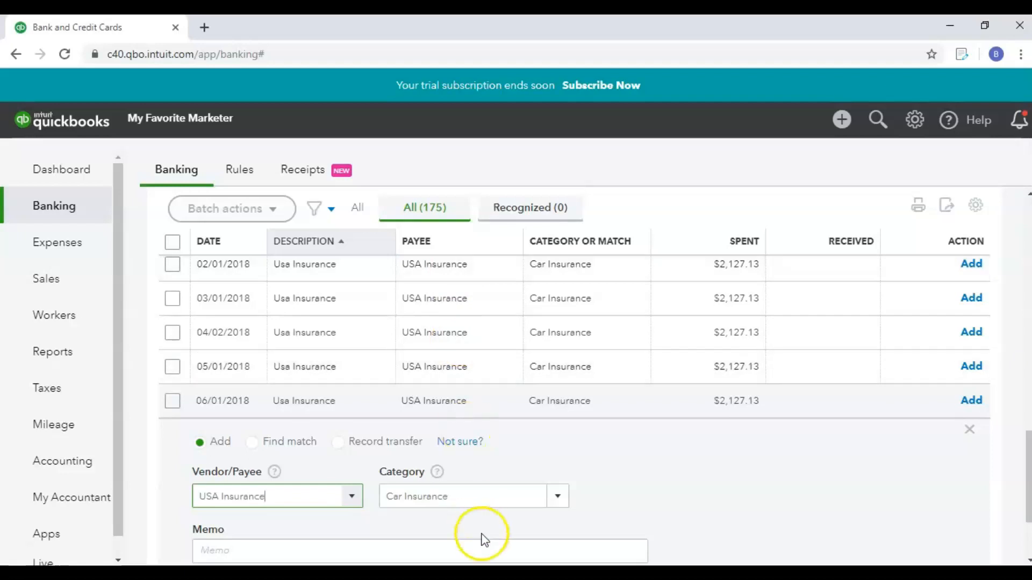
# Step: Check in Excel that USA Insurance belongs under Health Insurance
pyautogui.moveTo(577, 575)
pyautogui.click(353, 489)
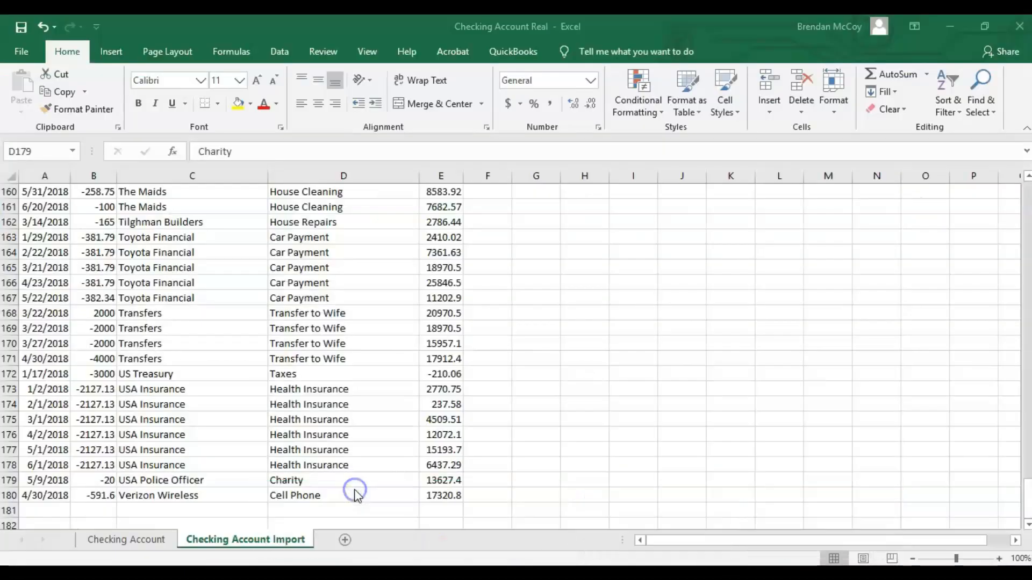
pyautogui.click(275, 433)
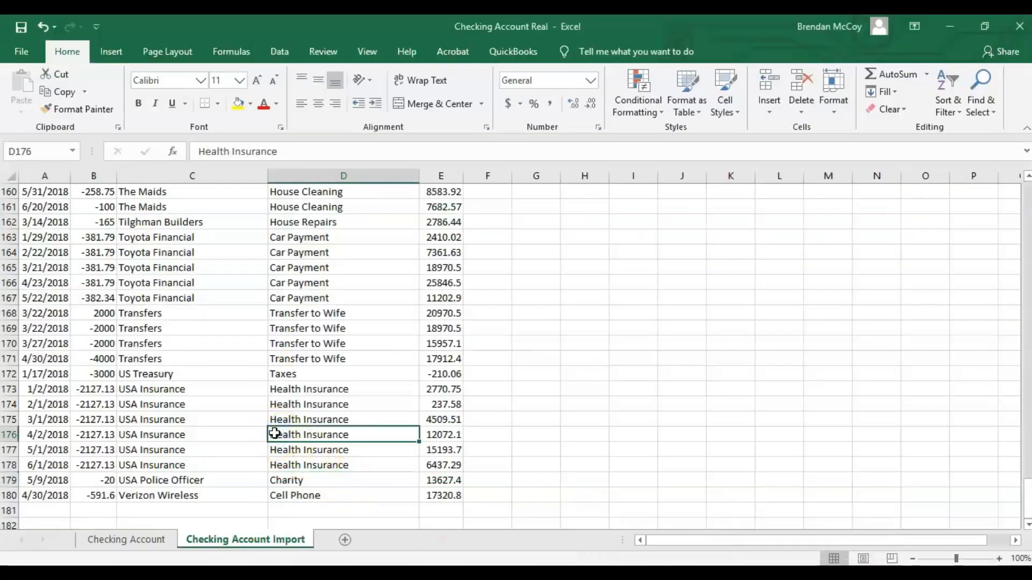
pyautogui.click(323, 573)
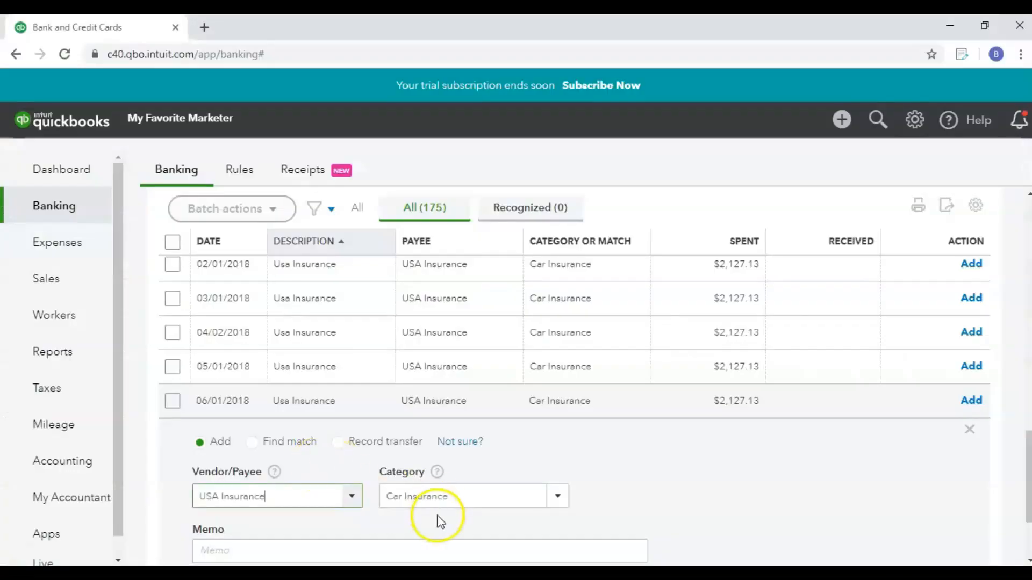
# Step: Set the 06/01/2018 USA Insurance charge's category to Health Insurance
pyautogui.click(437, 499)
pyautogui.write('Health')
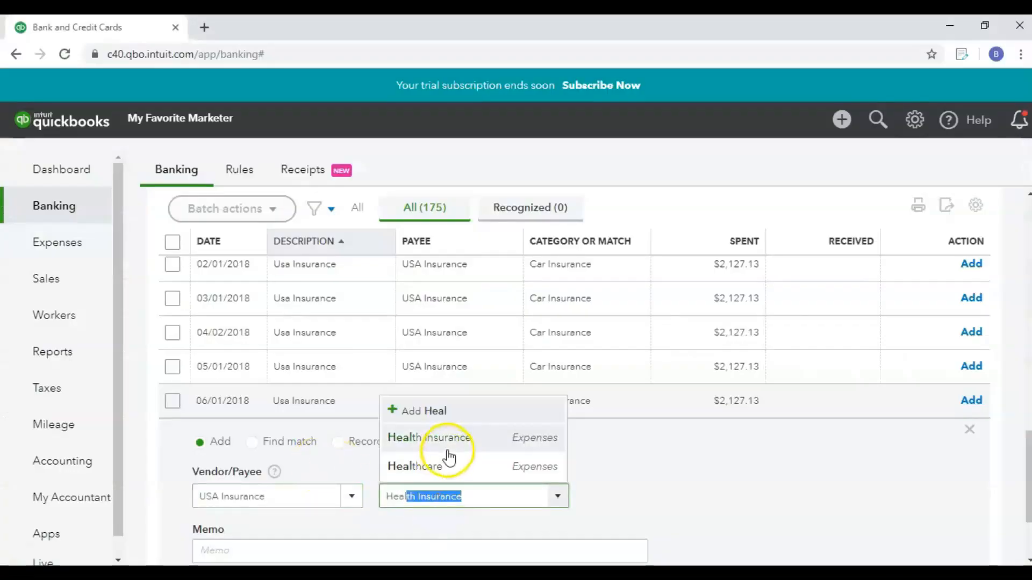
pyautogui.click(449, 456)
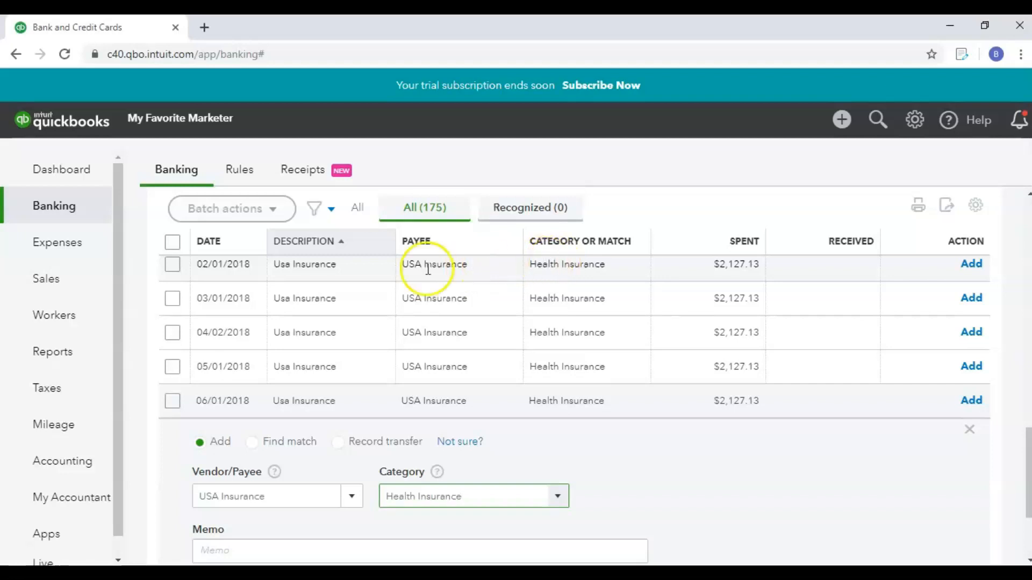
# Step: Tick all six Usa Insurance transactions, 01/02/2018 through 06/01/2018
pyautogui.click(172, 402)
pyautogui.click(172, 368)
pyautogui.click(172, 333)
pyautogui.click(173, 299)
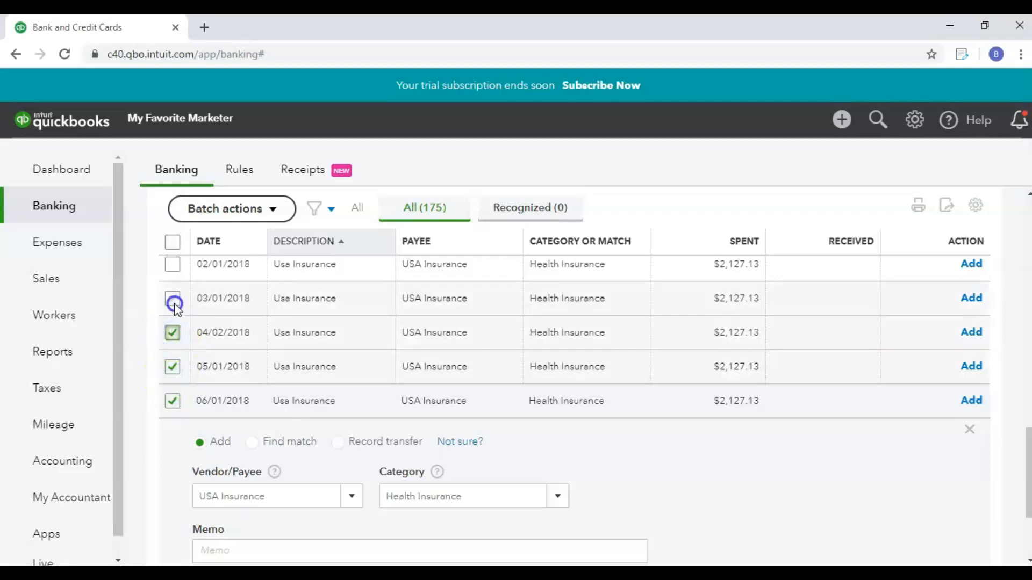
pyautogui.click(171, 264)
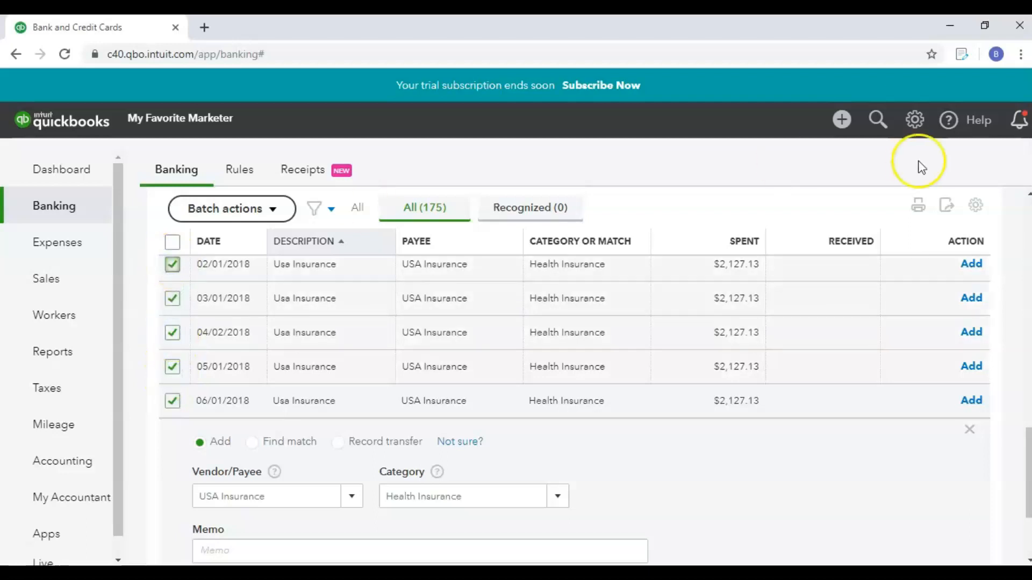
pyautogui.click(1028, 195)
pyautogui.click(1028, 195)
pyautogui.click(1028, 195)
pyautogui.click(1027, 195)
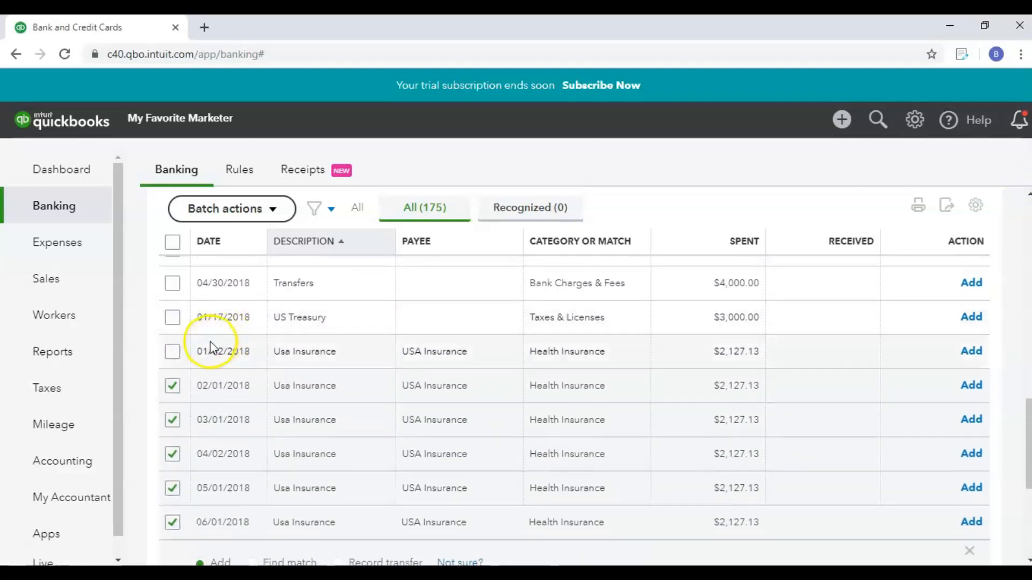
pyautogui.click(173, 352)
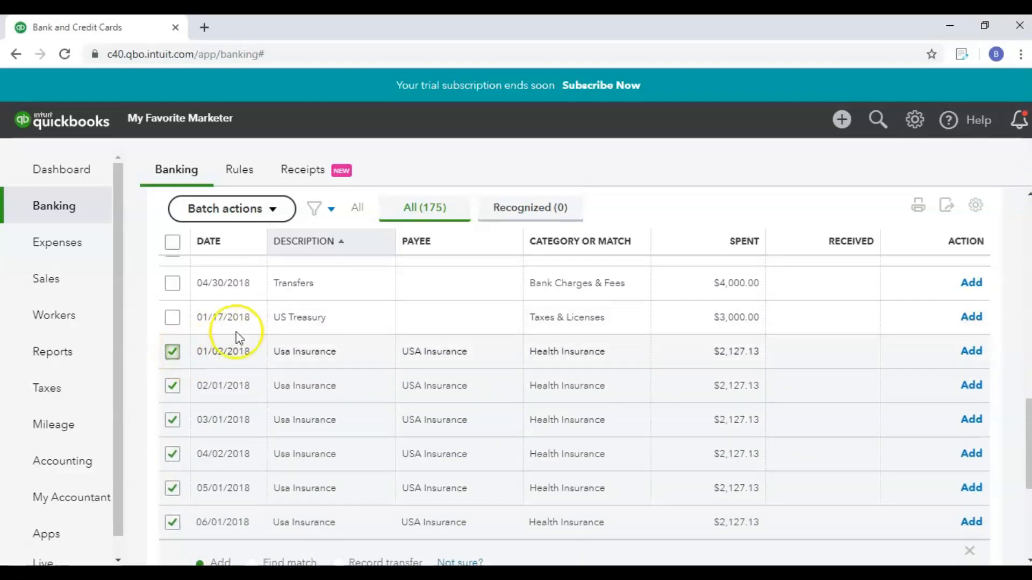
# Step: Accept the six selected insurance transactions through Batch actions
pyautogui.click(272, 218)
pyautogui.click(238, 241)
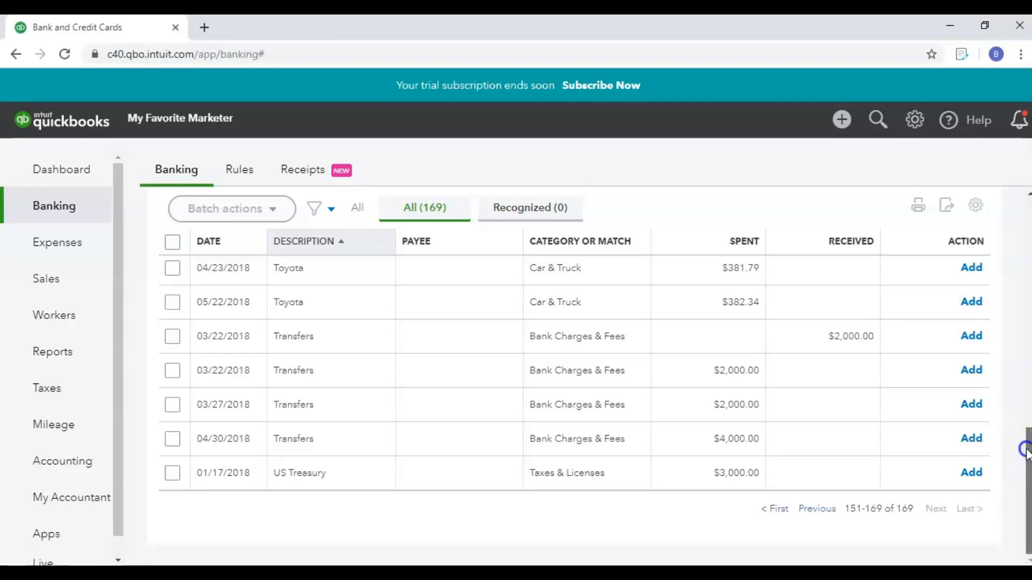
pyautogui.scroll(1, 1025, 449)
# Step: Widen the Added or Matched column on the Reviewed tab, then go back to For Review
pyautogui.moveTo(1024, 445); pyautogui.dragTo(1025, 254)
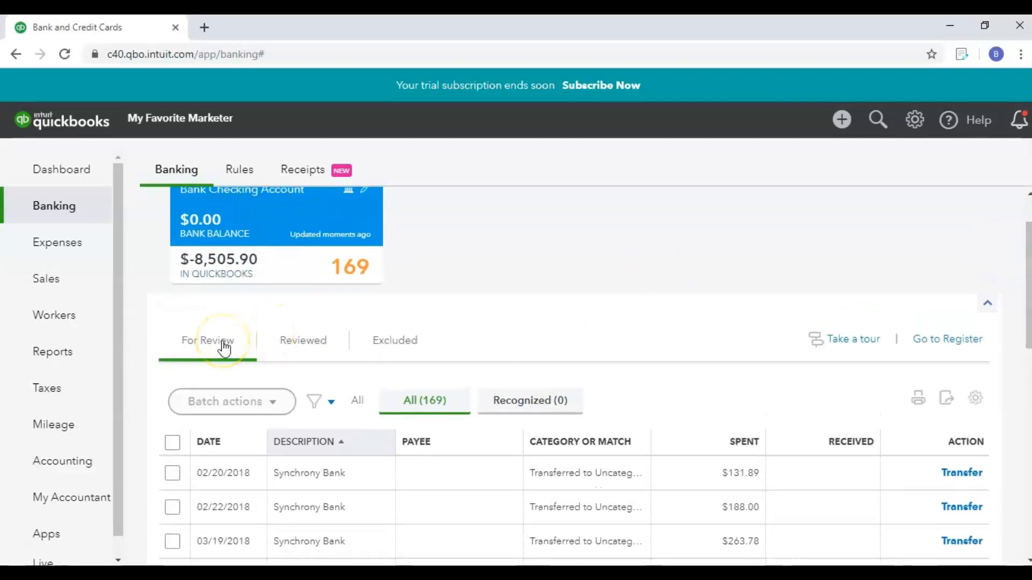
pyautogui.click(287, 344)
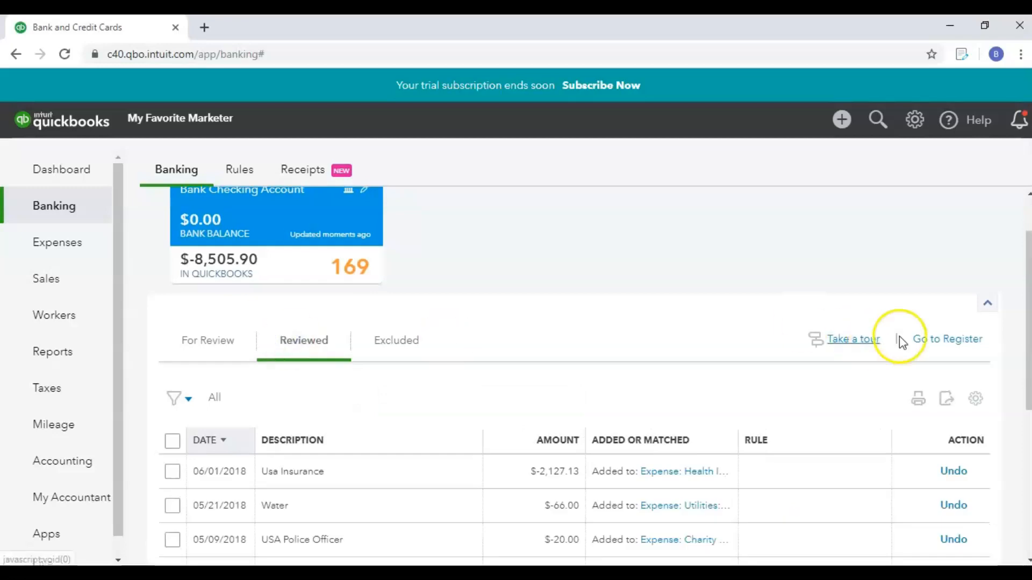
pyautogui.scroll(-2, 1027, 322)
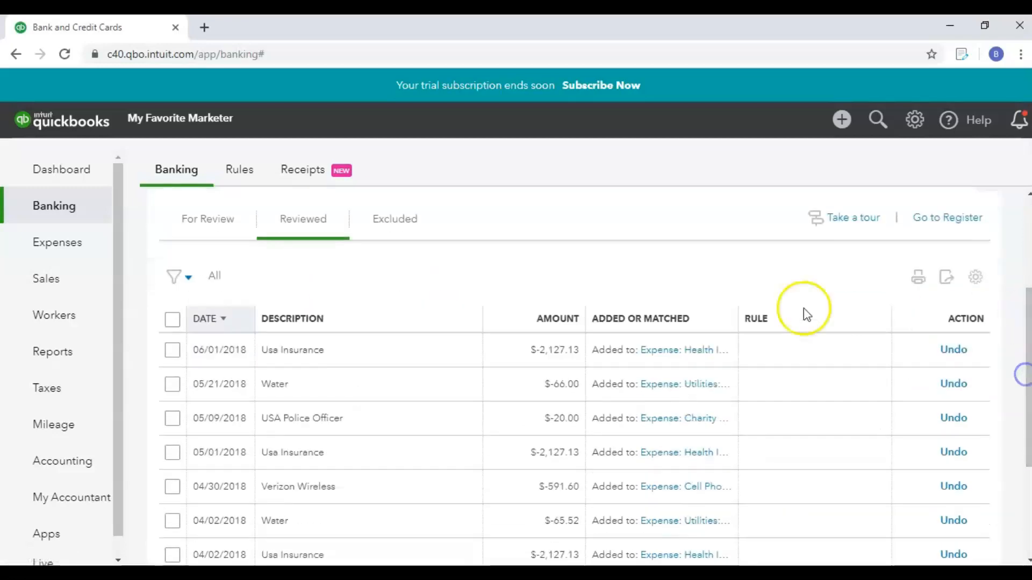
pyautogui.moveTo(736, 320); pyautogui.dragTo(813, 313)
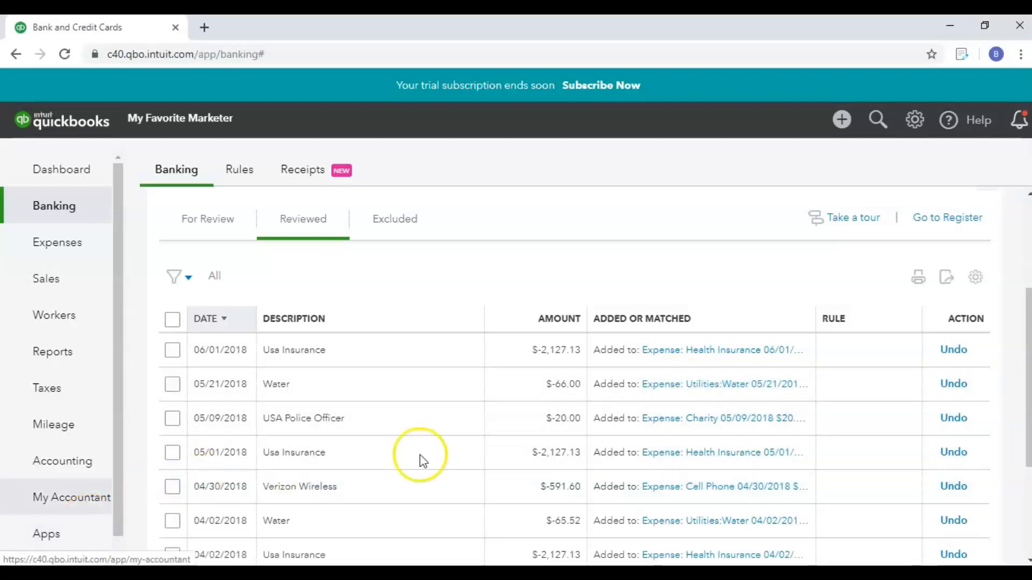
pyautogui.click(197, 225)
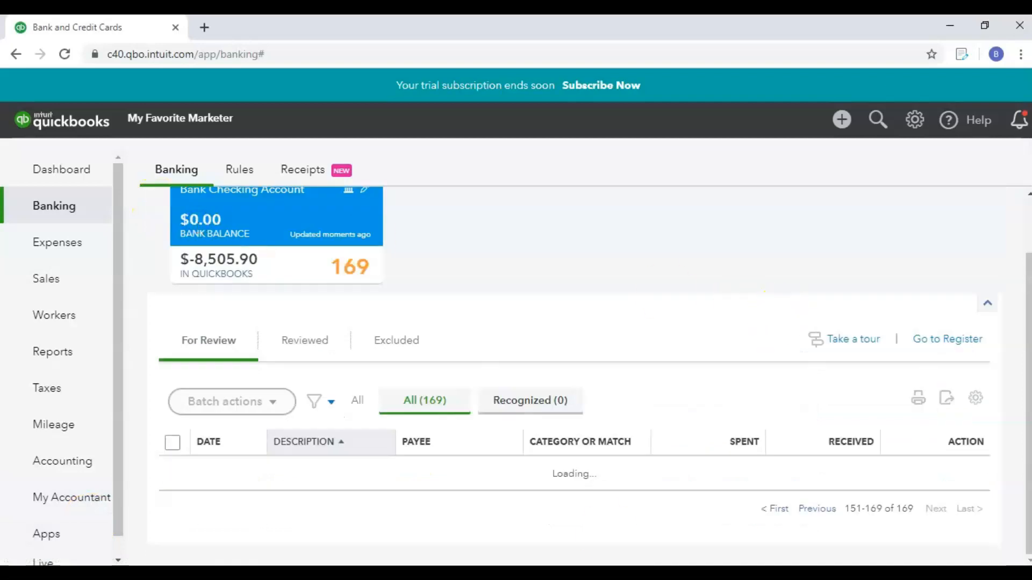
pyautogui.click(577, 575)
pyautogui.click(401, 544)
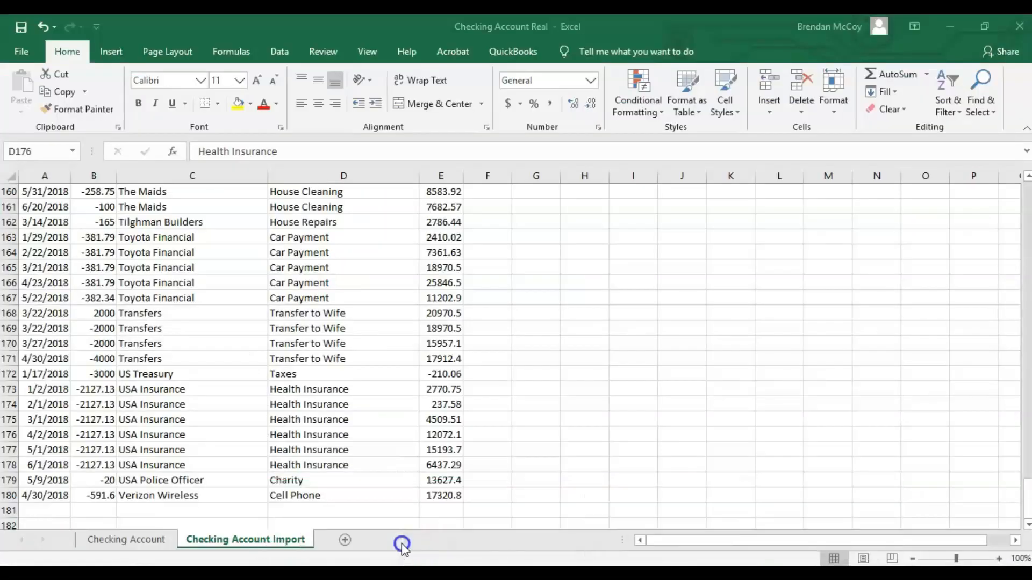
pyautogui.click(344, 359)
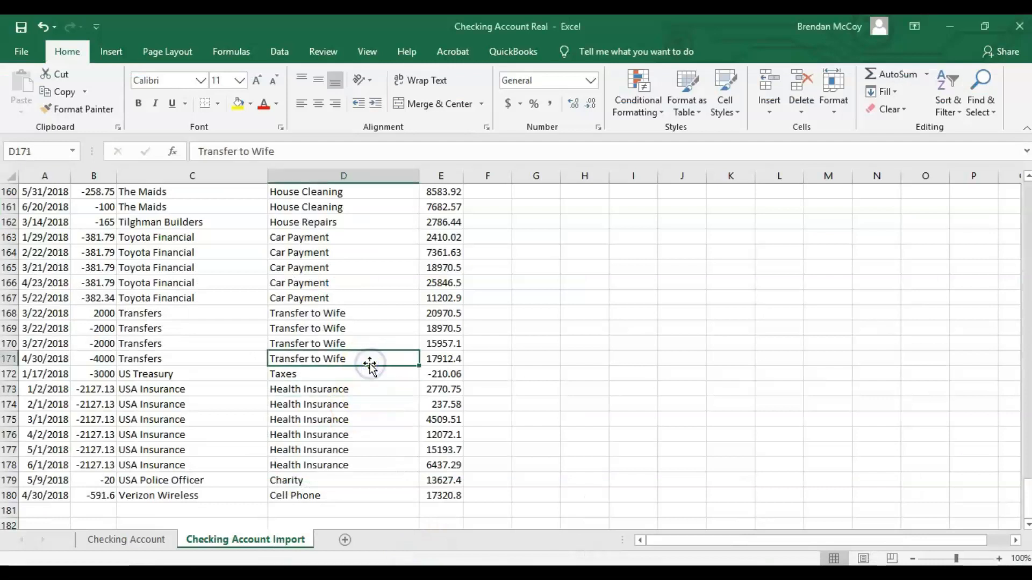
pyautogui.moveTo(1027, 489); pyautogui.dragTo(1024, 185)
pyautogui.click(310, 252)
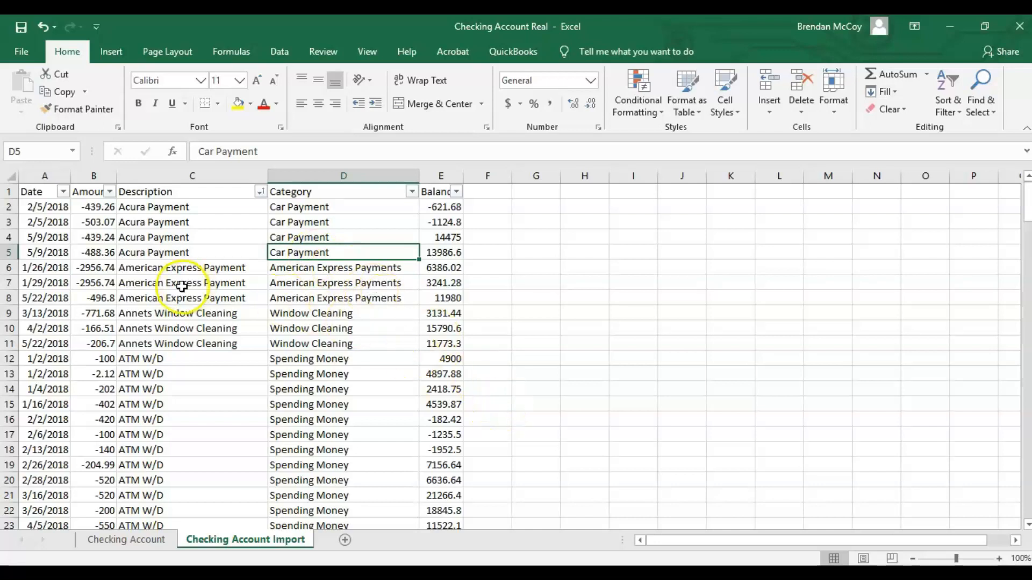
pyautogui.click(98, 267)
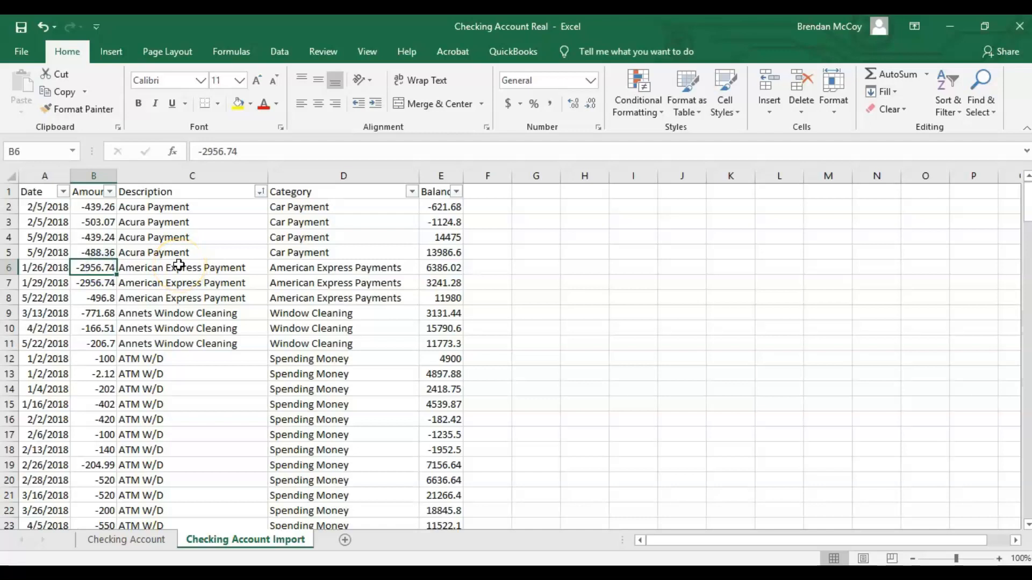
pyautogui.press('Left')
pyautogui.press('Right')
pyautogui.press('Right')
pyautogui.press('Right')
pyautogui.press('Right')
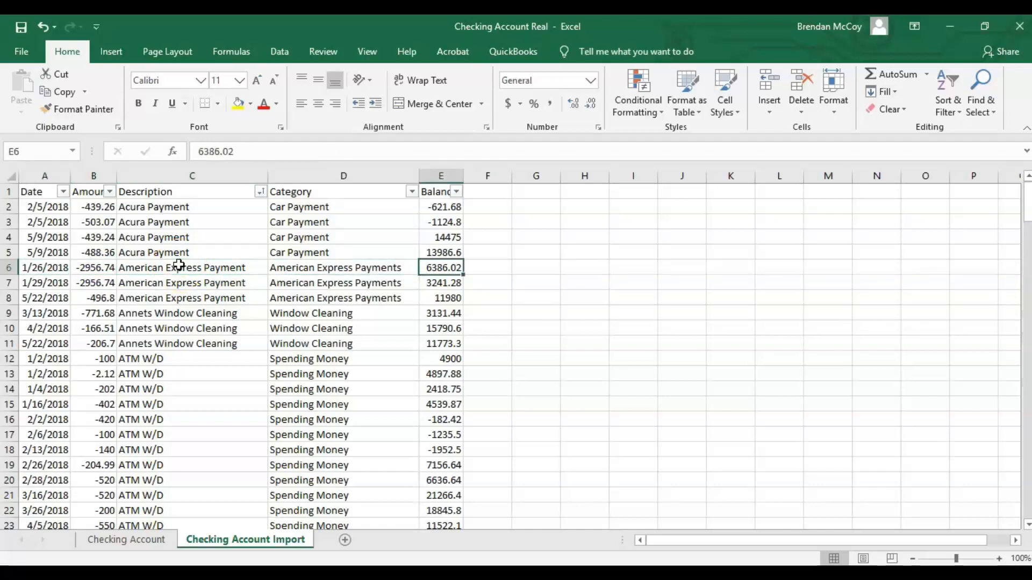
pyautogui.press('Left')
pyautogui.press('Left')
pyautogui.press('Left')
pyautogui.press('Left')
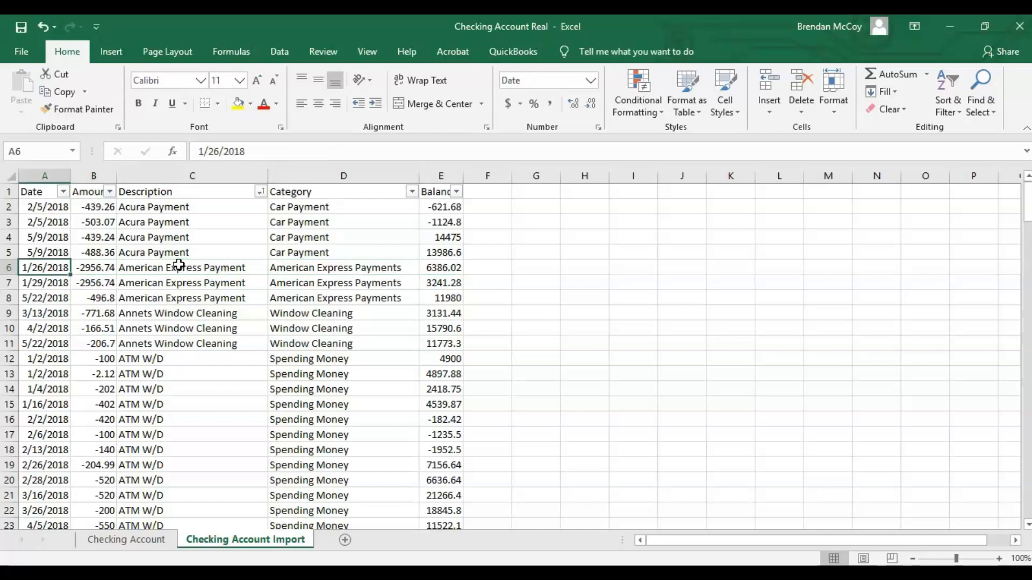
pyautogui.click(179, 265)
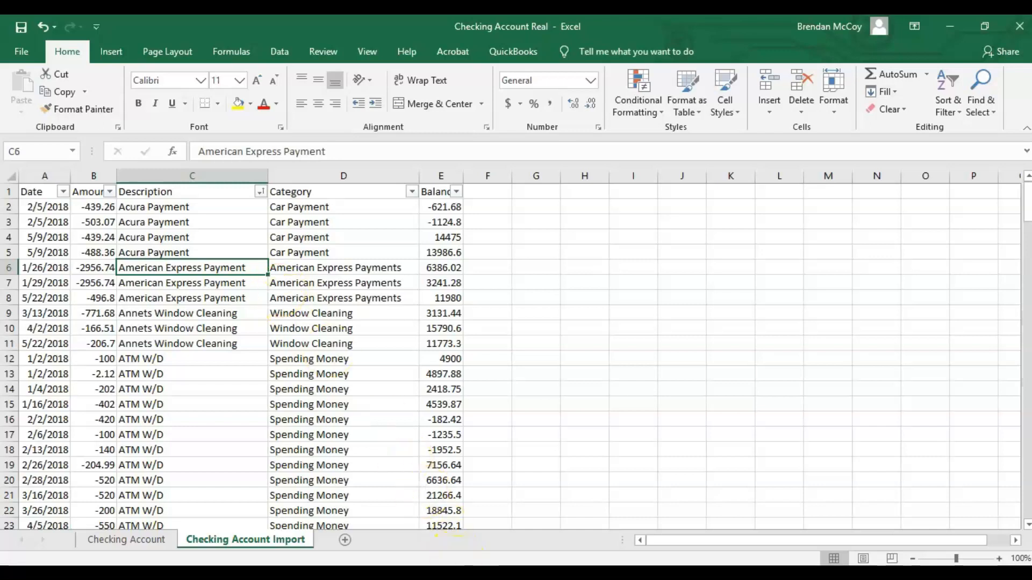
pyautogui.click(468, 573)
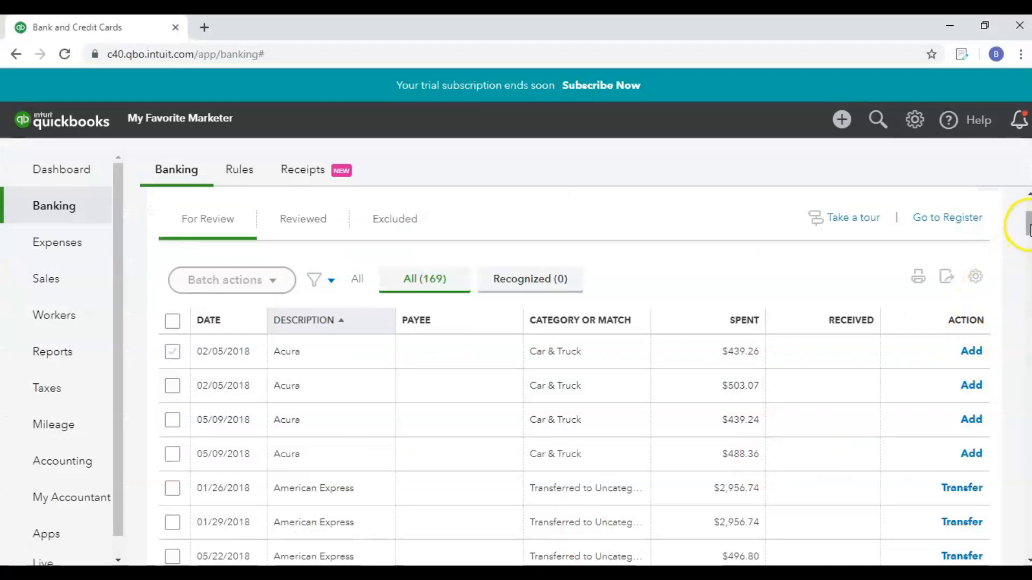
# Step: Record the 01/26/2018 $2,956.74 American Express payment as a transfer to American Express Credit Card
pyautogui.moveTo(1027, 226); pyautogui.dragTo(1028, 239)
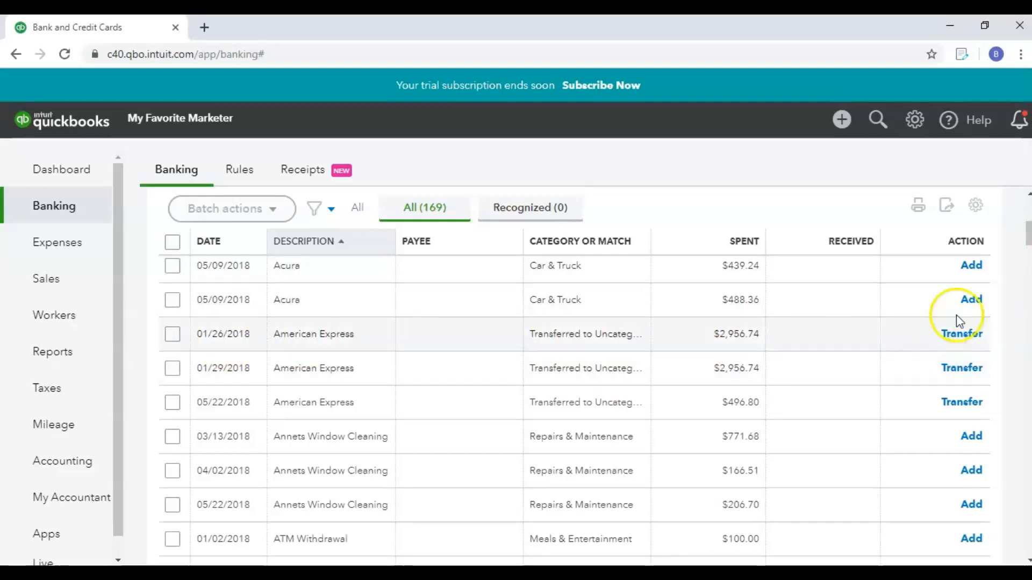
pyautogui.moveTo(1027, 231); pyautogui.dragTo(1026, 209)
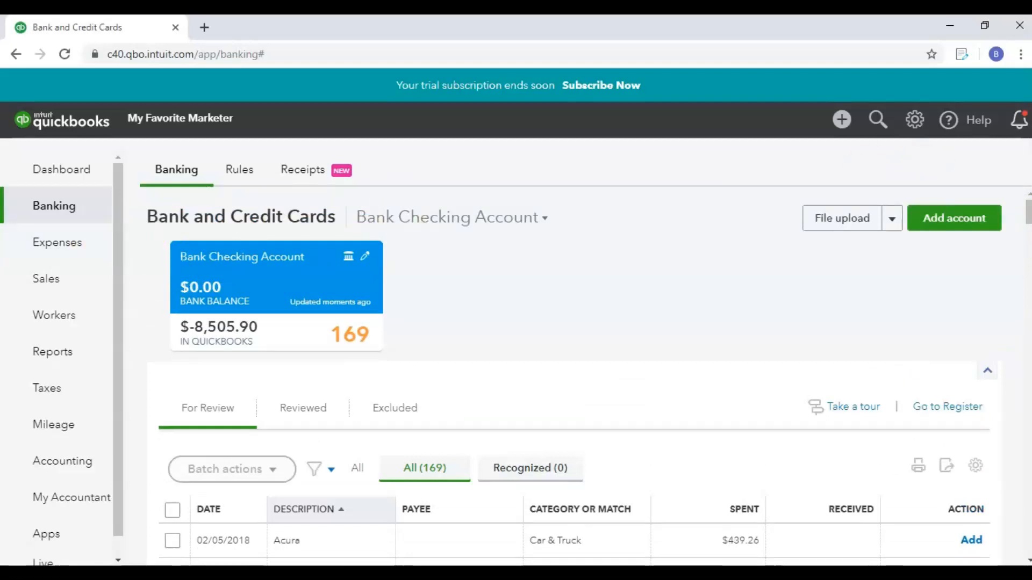
pyautogui.moveTo(1027, 218); pyautogui.dragTo(1027, 240)
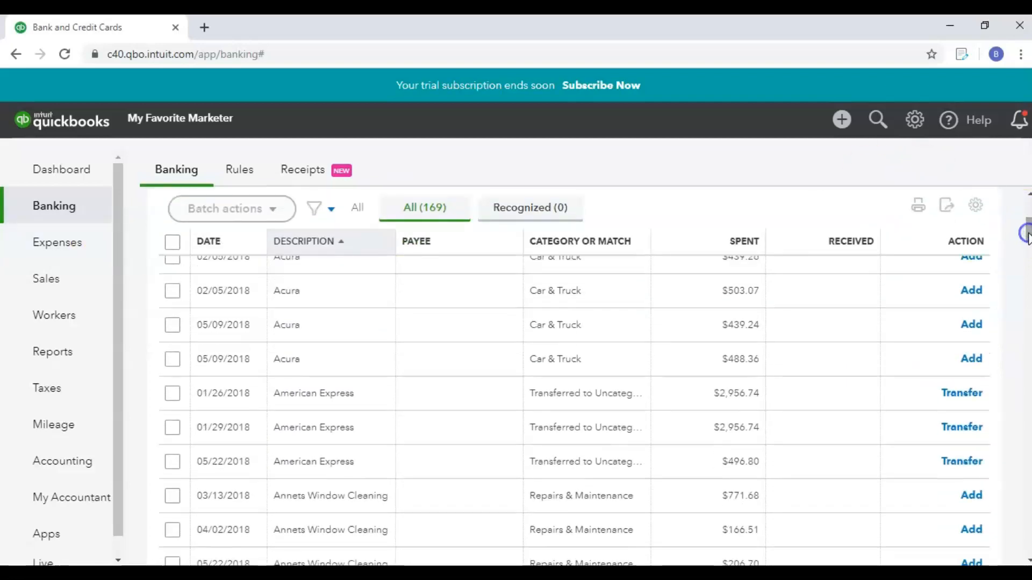
pyautogui.click(455, 408)
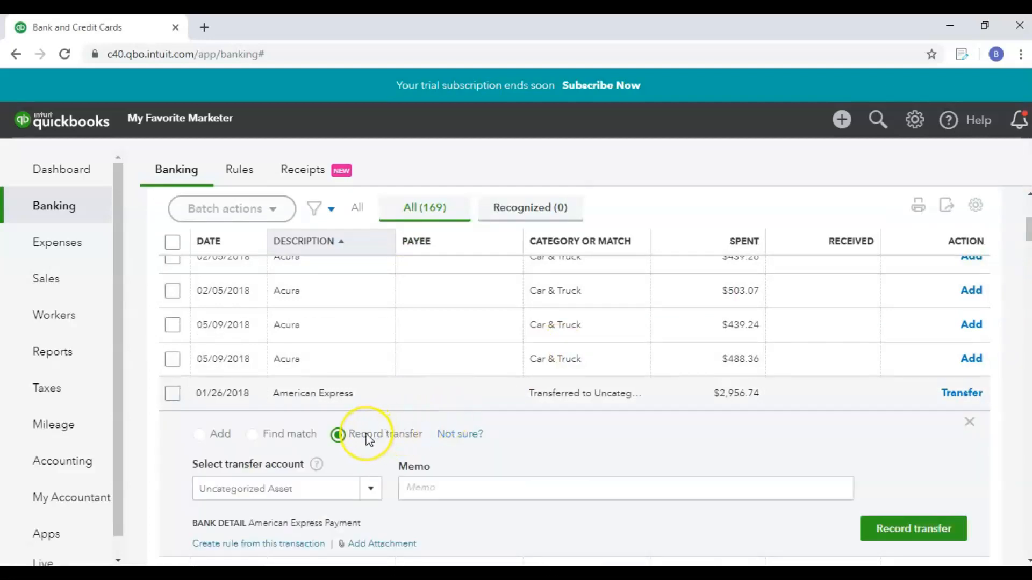
pyautogui.click(315, 521)
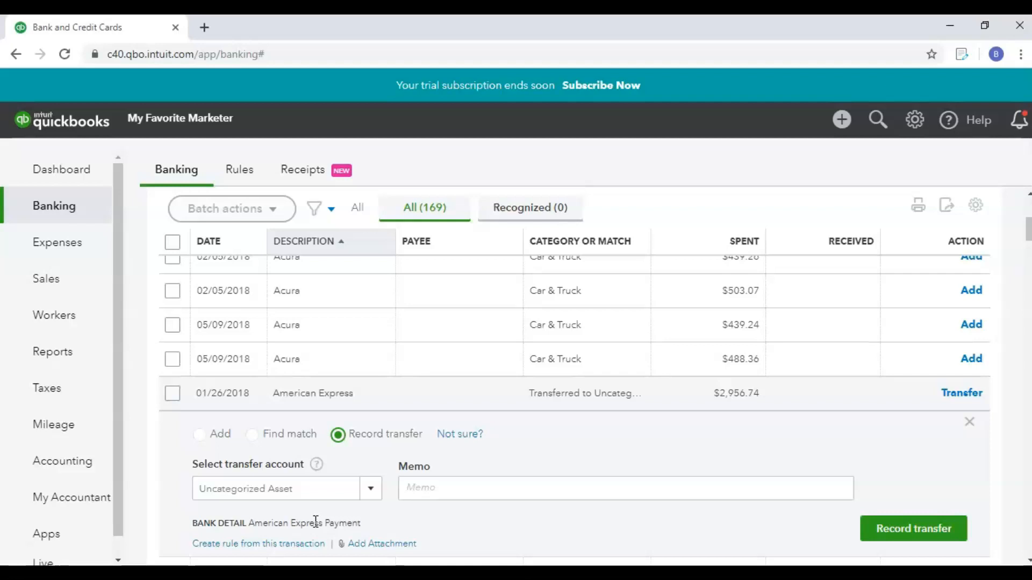
pyautogui.click(300, 481)
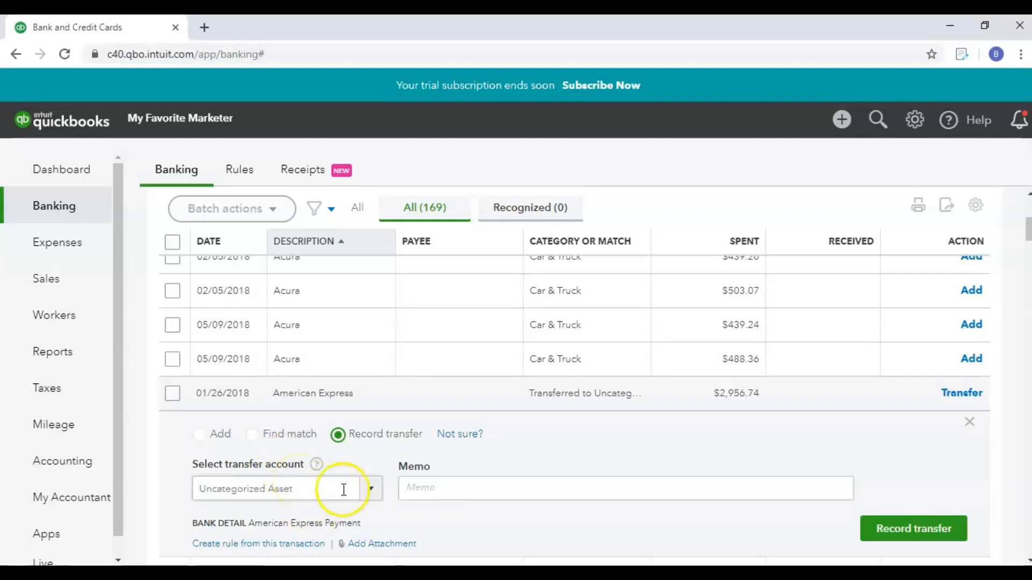
pyautogui.click(374, 497)
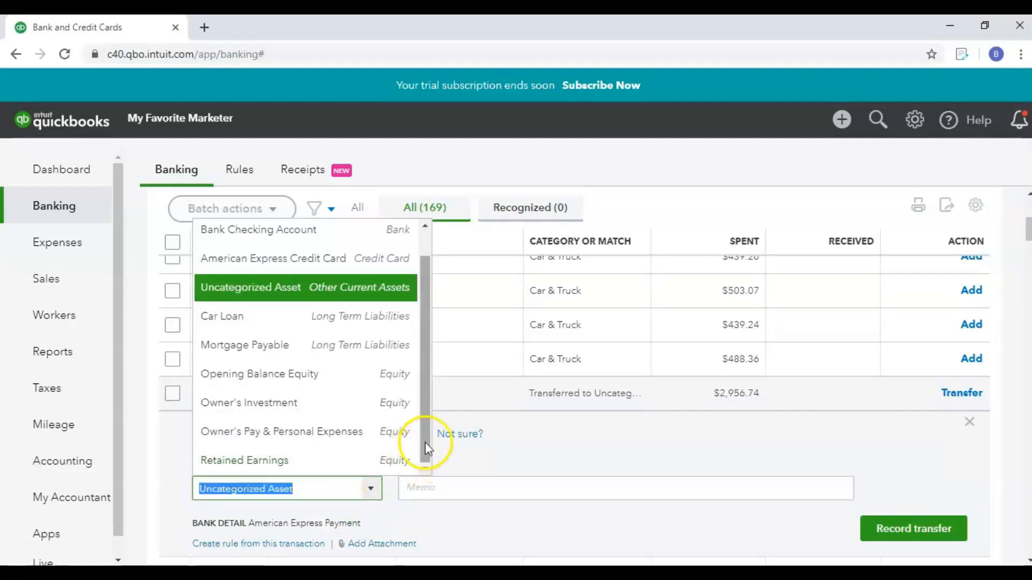
pyautogui.moveTo(425, 437); pyautogui.dragTo(423, 404)
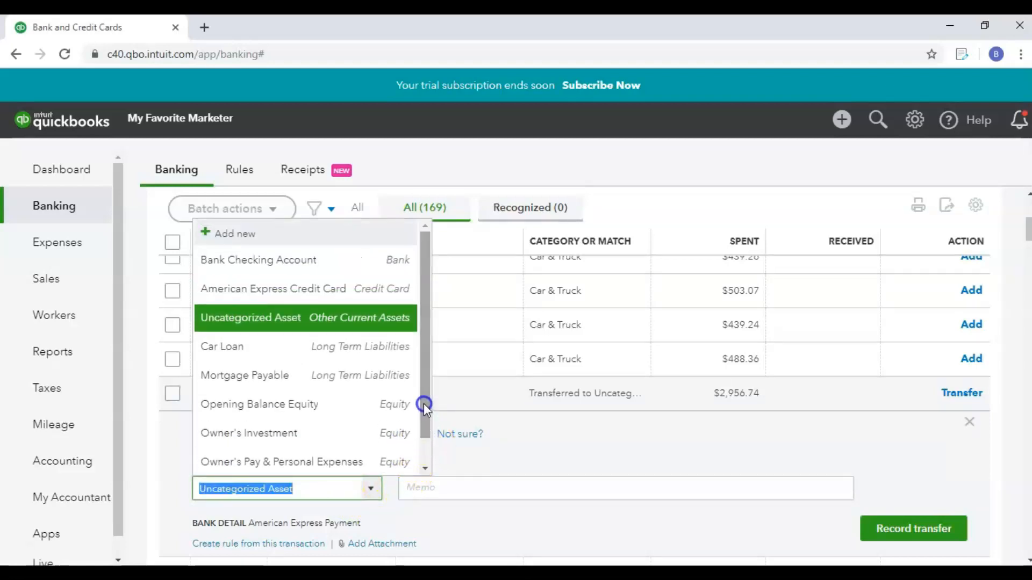
pyautogui.click(311, 289)
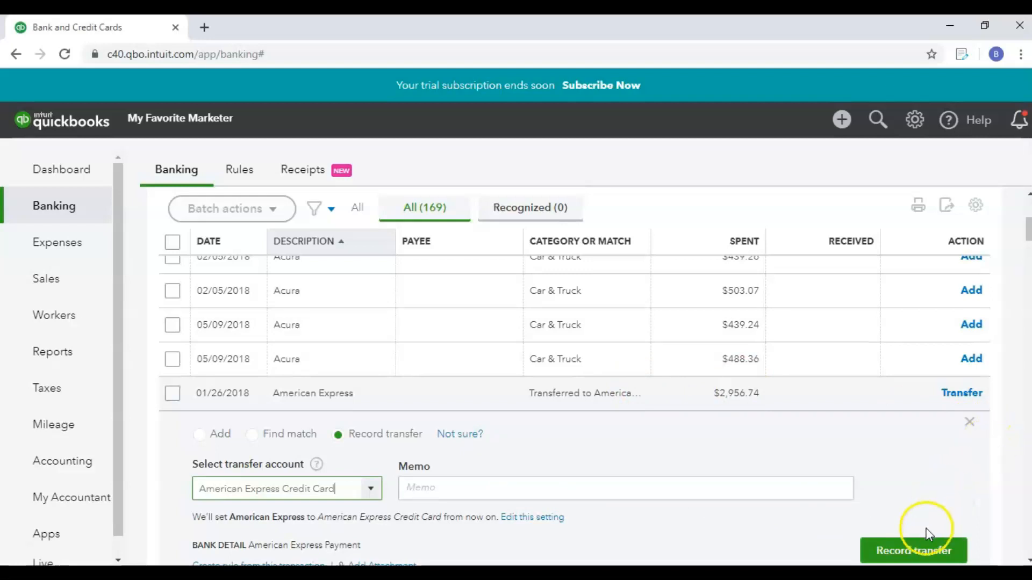
pyautogui.click(920, 552)
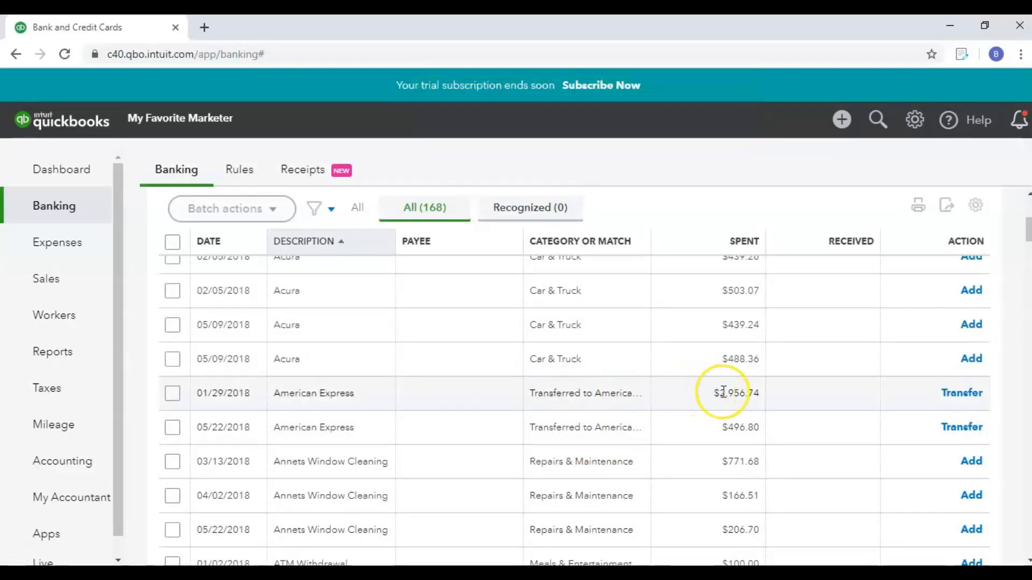
# Step: Record the 01/29 and 05/22/2018 ($496.80) American Express payments as transfers, skipping the suggested rule
pyautogui.click(475, 393)
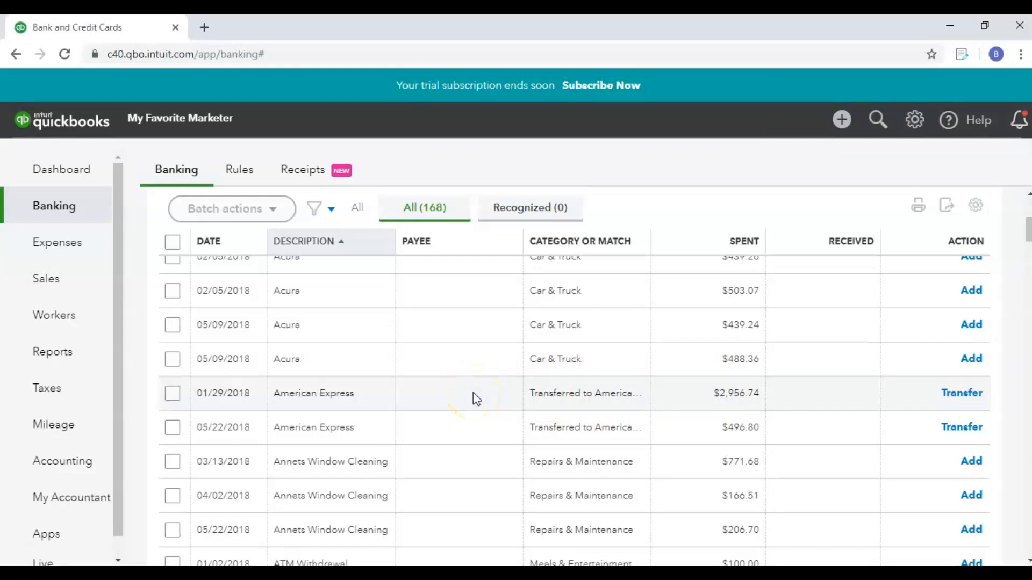
pyautogui.click(380, 434)
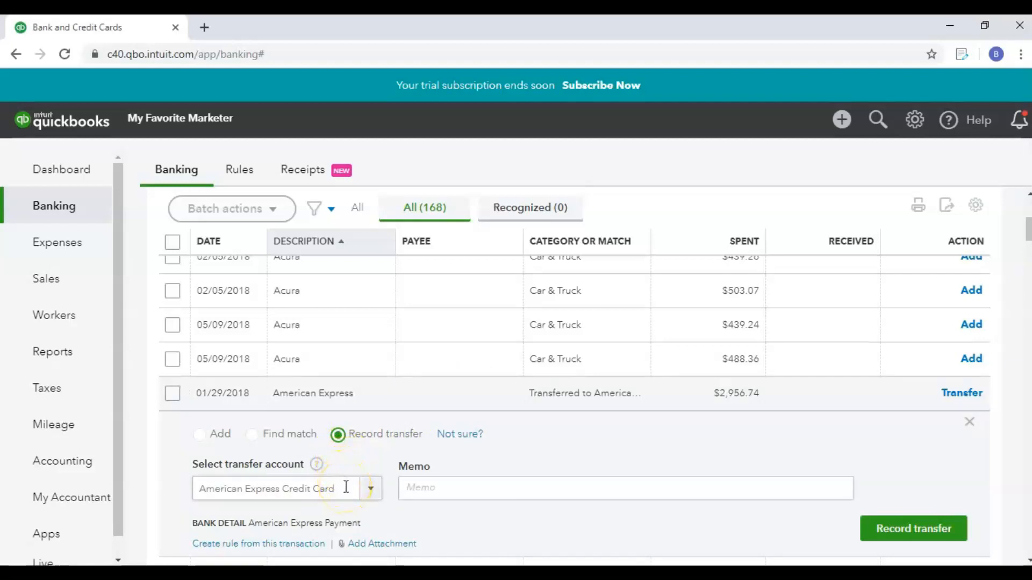
pyautogui.click(871, 528)
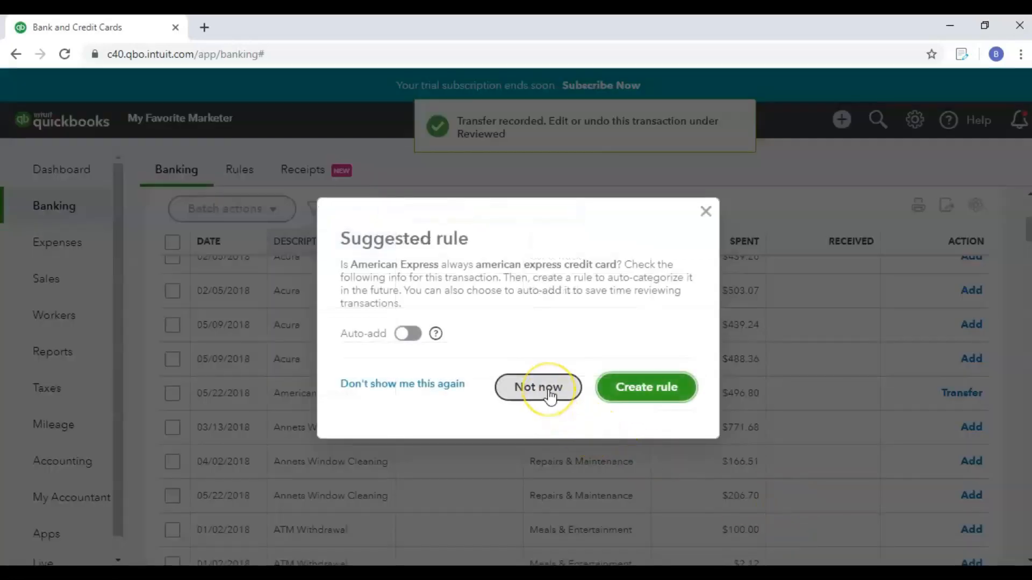
pyautogui.click(551, 394)
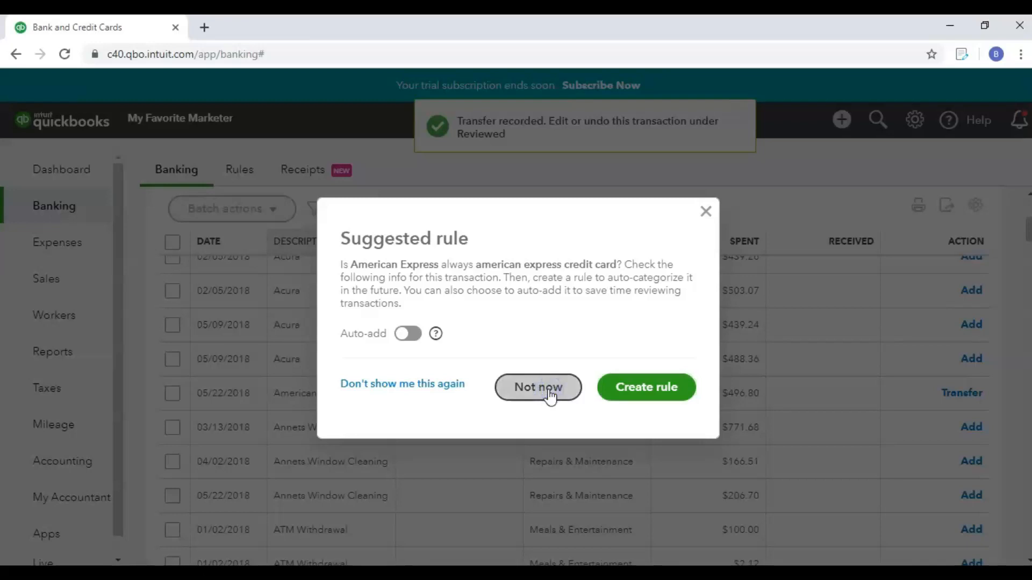
pyautogui.click(468, 396)
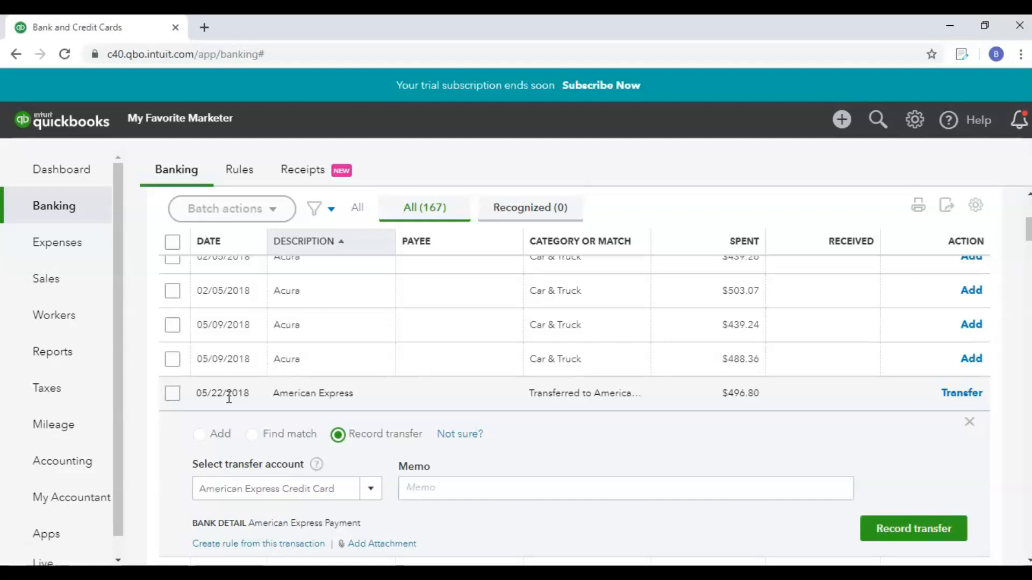
pyautogui.click(884, 531)
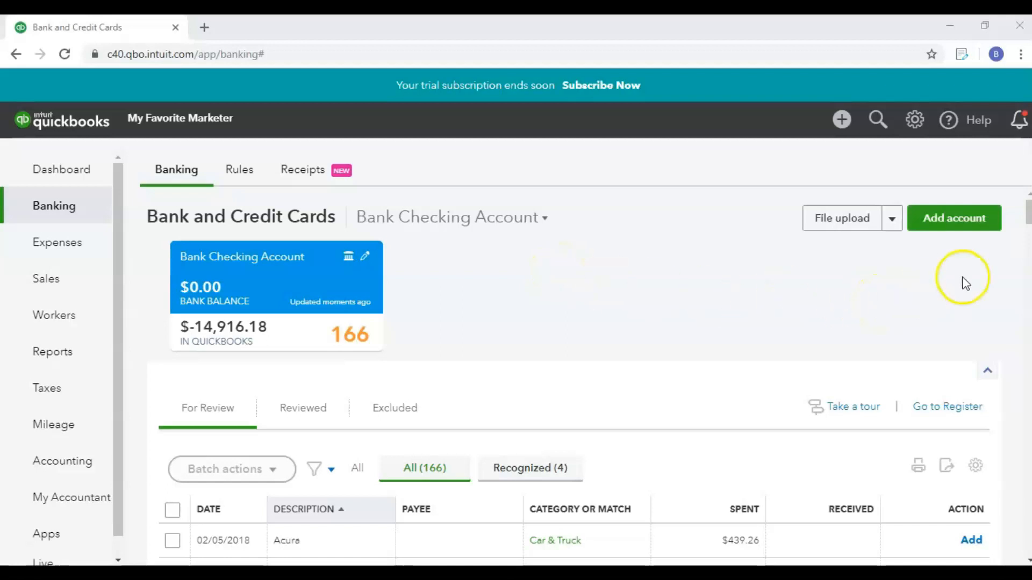
# Step: On the last page, add the 01/17/2018 $3,000.00 payment under Taxes & Licenses with new payee US Treasury
pyautogui.click(1027, 219)
pyautogui.moveTo(1027, 219); pyautogui.dragTo(1020, 544)
pyautogui.click(968, 511)
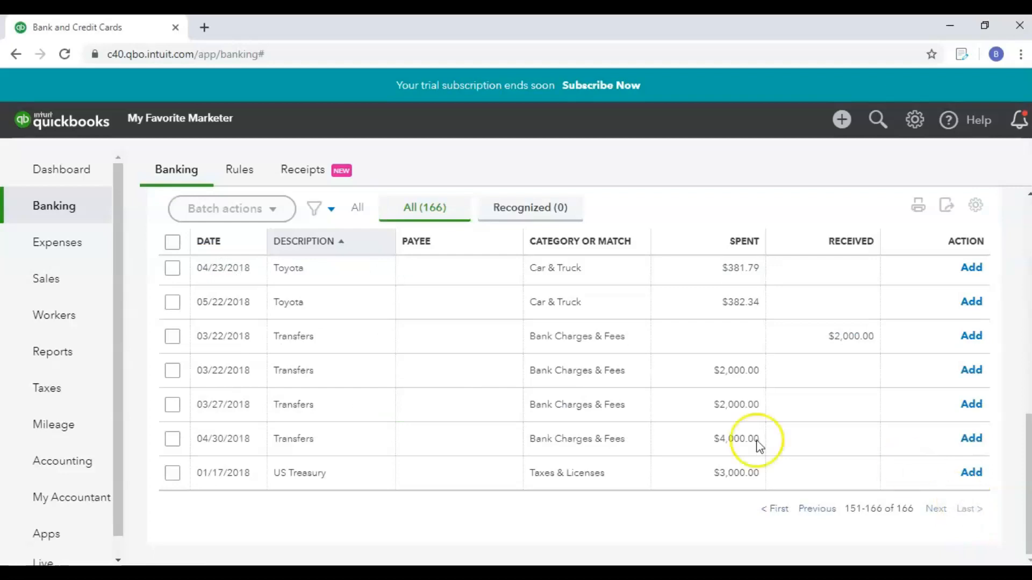
pyautogui.moveTo(1024, 333); pyautogui.dragTo(1007, 505)
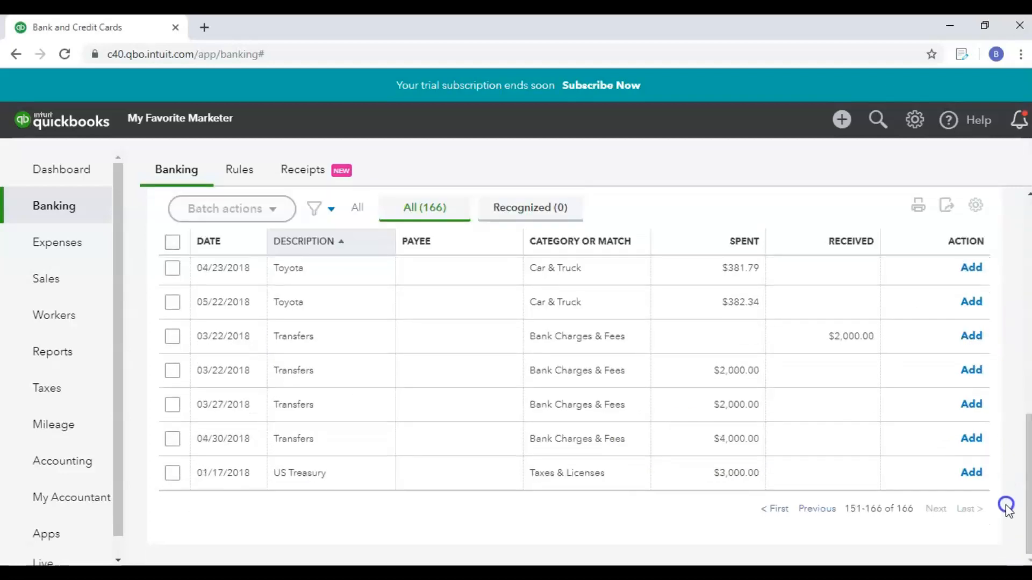
pyautogui.click(452, 474)
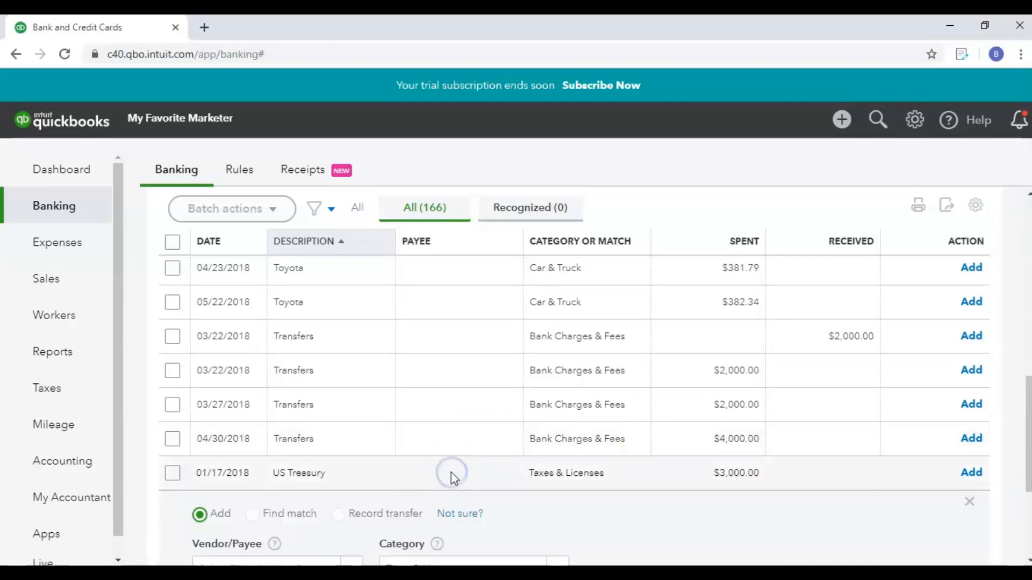
pyautogui.moveTo(1026, 454); pyautogui.dragTo(1021, 491)
pyautogui.click(304, 450)
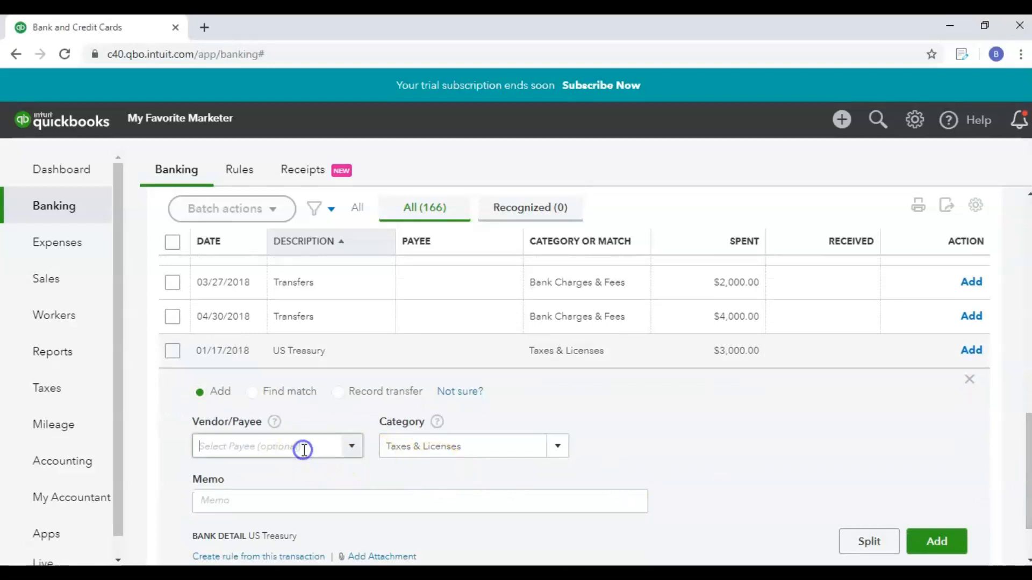
pyautogui.write('US Tre')
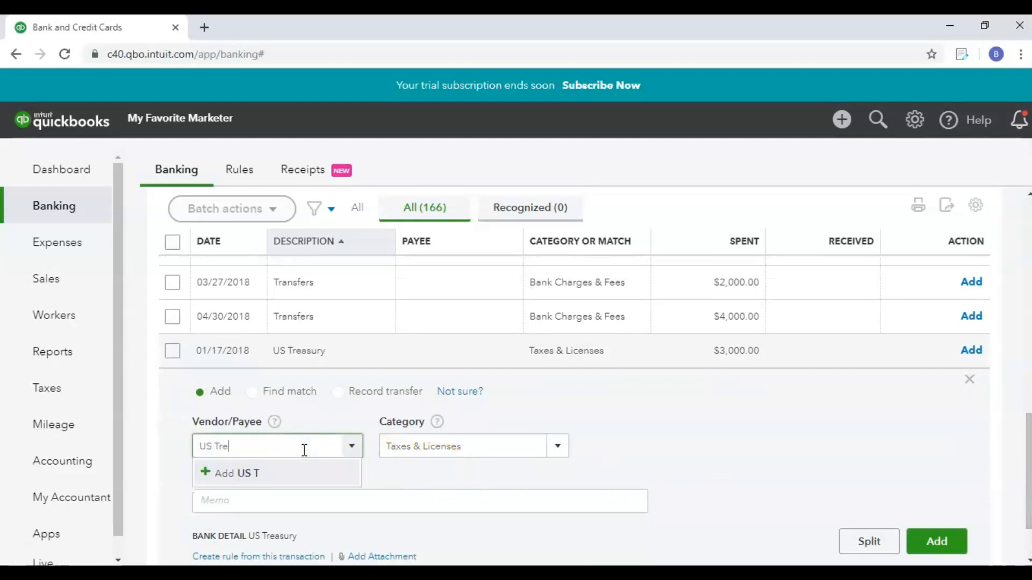
pyautogui.write('asury')
pyautogui.click(293, 471)
pyautogui.click(385, 316)
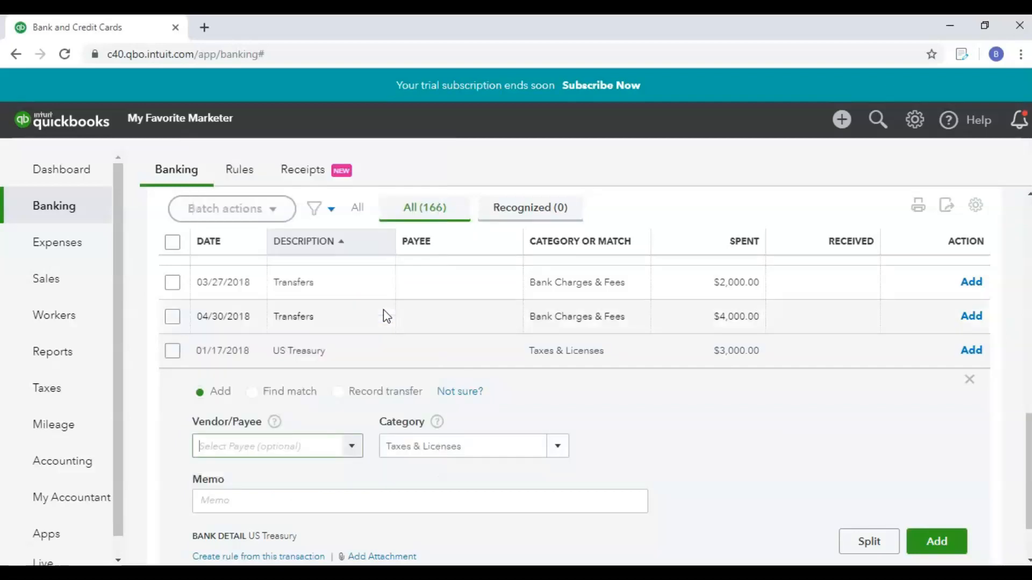
pyautogui.click(713, 482)
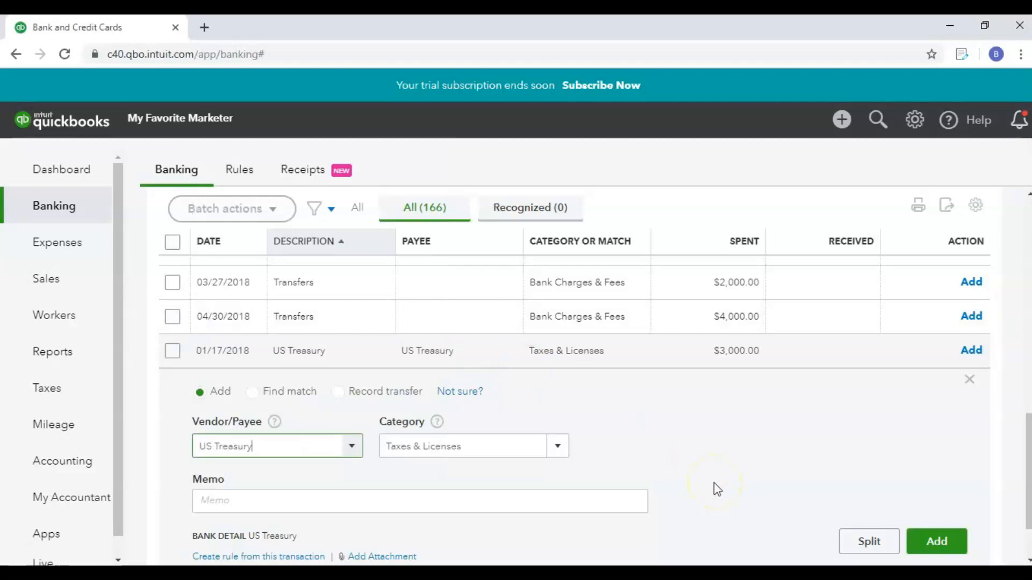
pyautogui.click(924, 543)
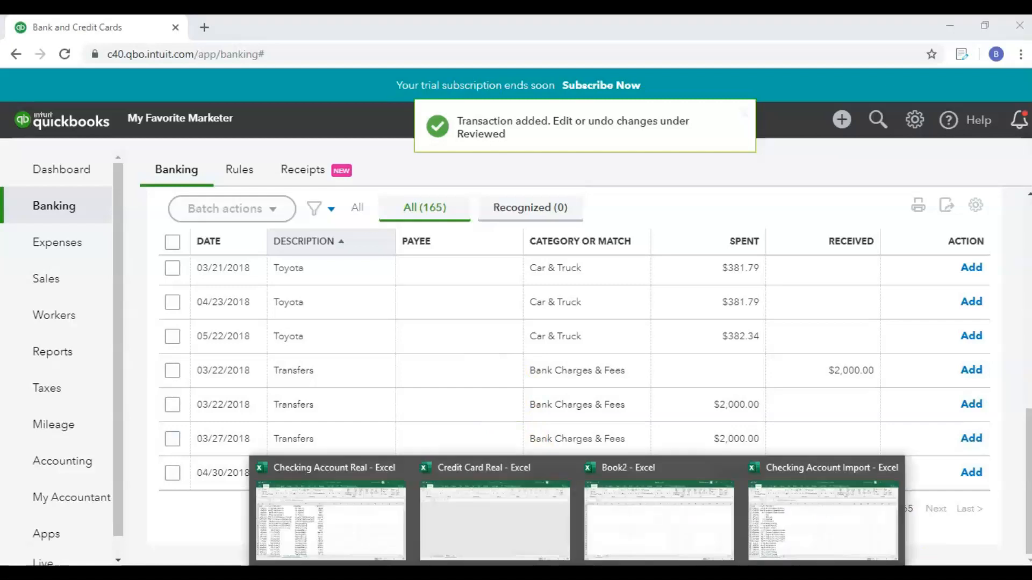
pyautogui.click(311, 524)
pyautogui.moveTo(1025, 203); pyautogui.dragTo(1012, 504)
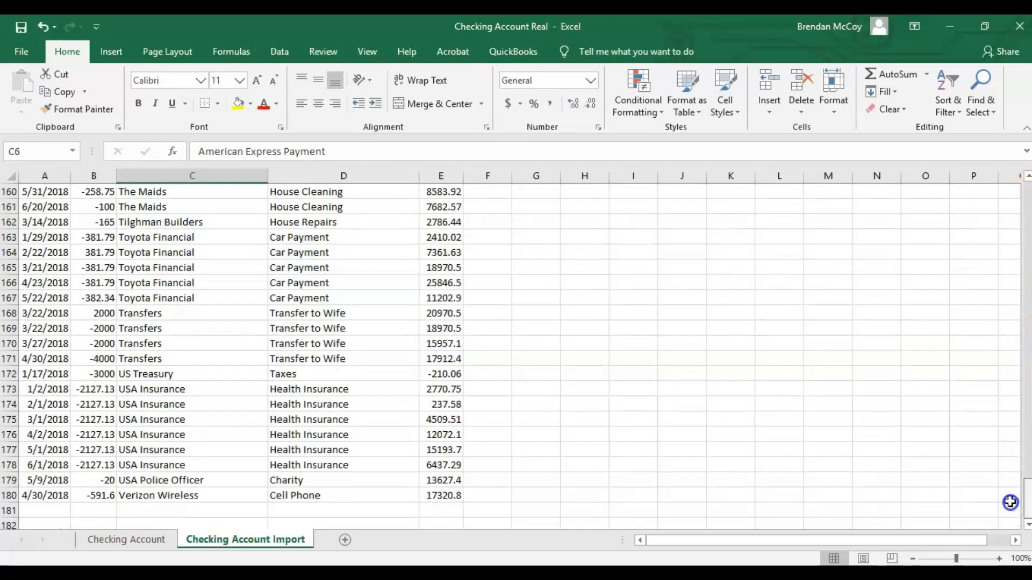
pyautogui.click(311, 313)
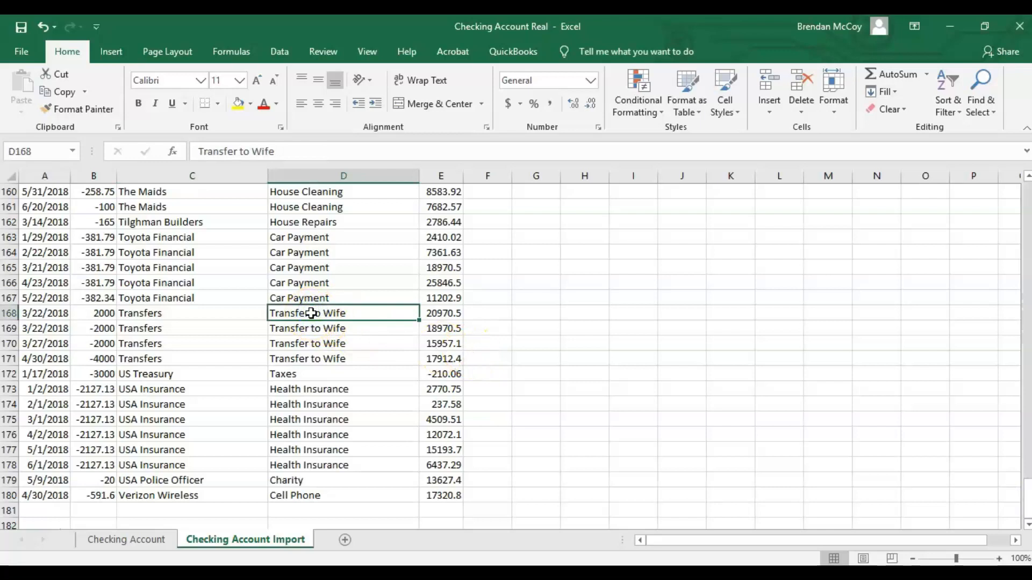
pyautogui.click(104, 314)
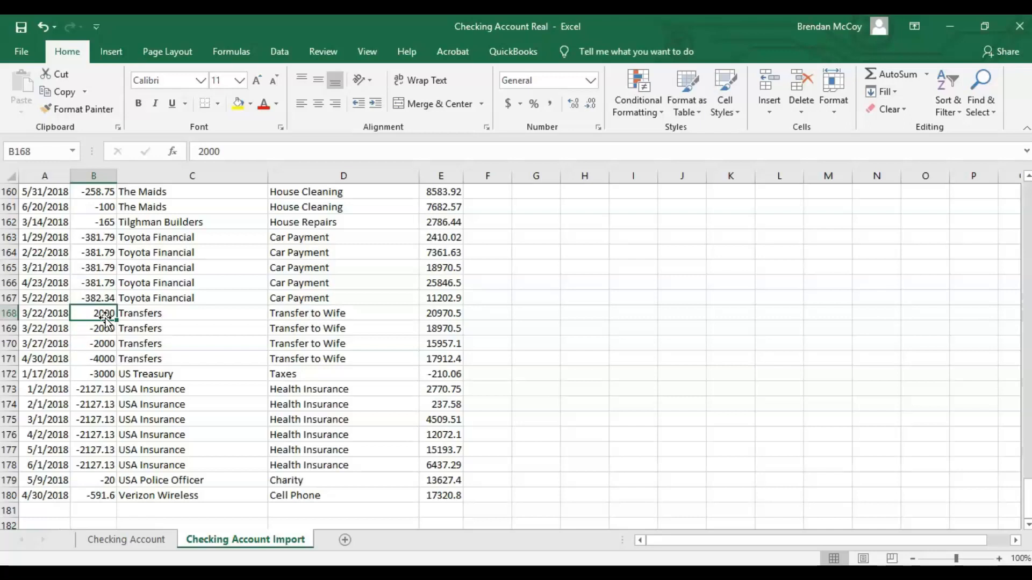
pyautogui.click(300, 312)
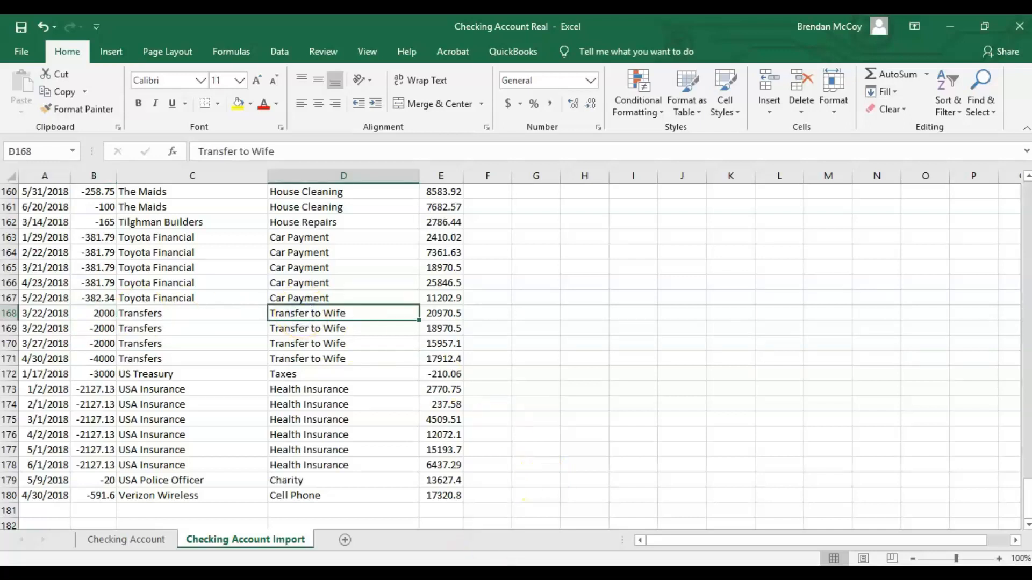
pyautogui.click(417, 573)
# Step: Give the 04/30/2018 Transfers row the new payee Wife and category Wife
pyautogui.click(436, 476)
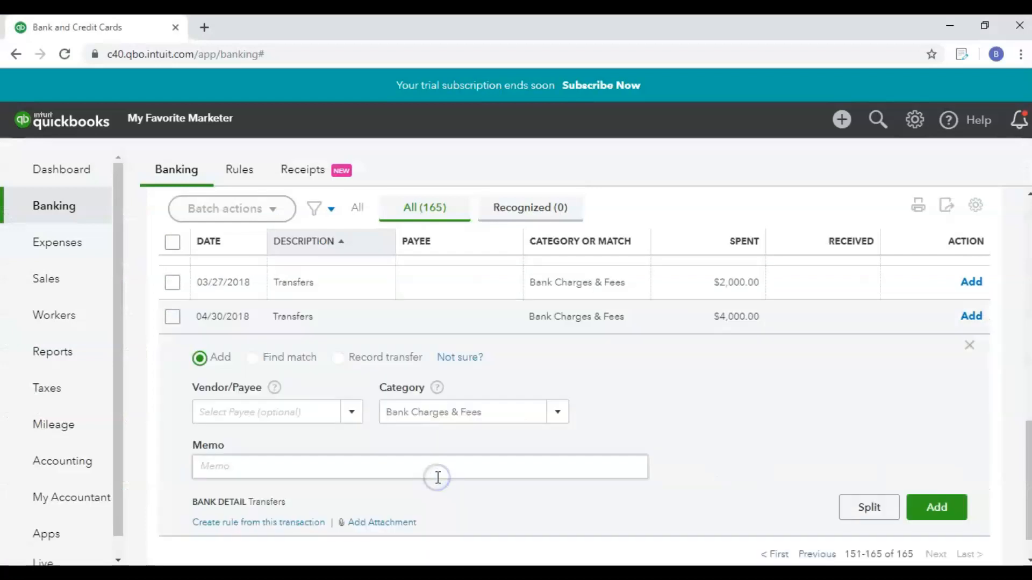
pyautogui.click(292, 409)
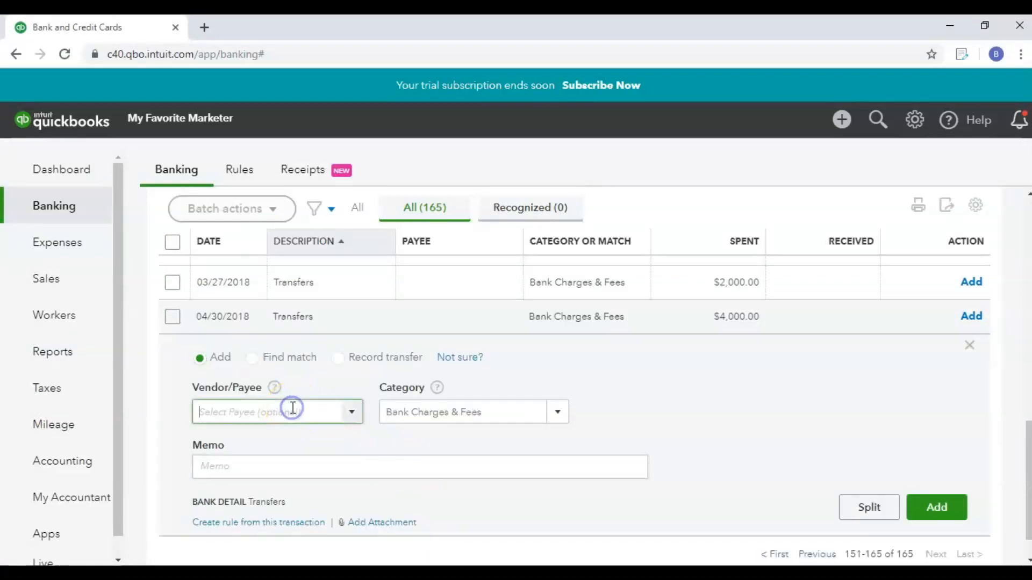
pyautogui.write('Wife')
pyautogui.click(275, 439)
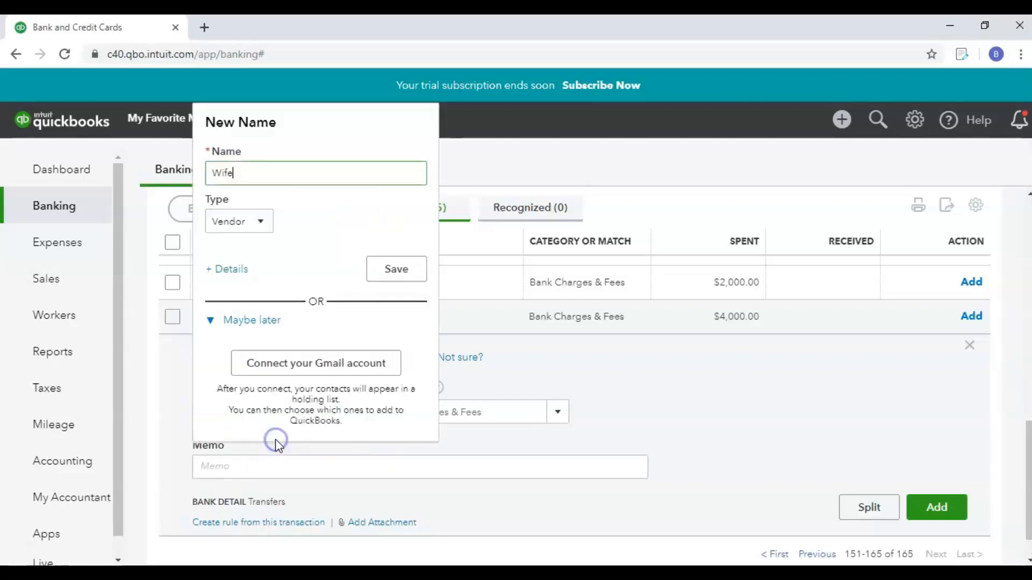
pyautogui.click(394, 267)
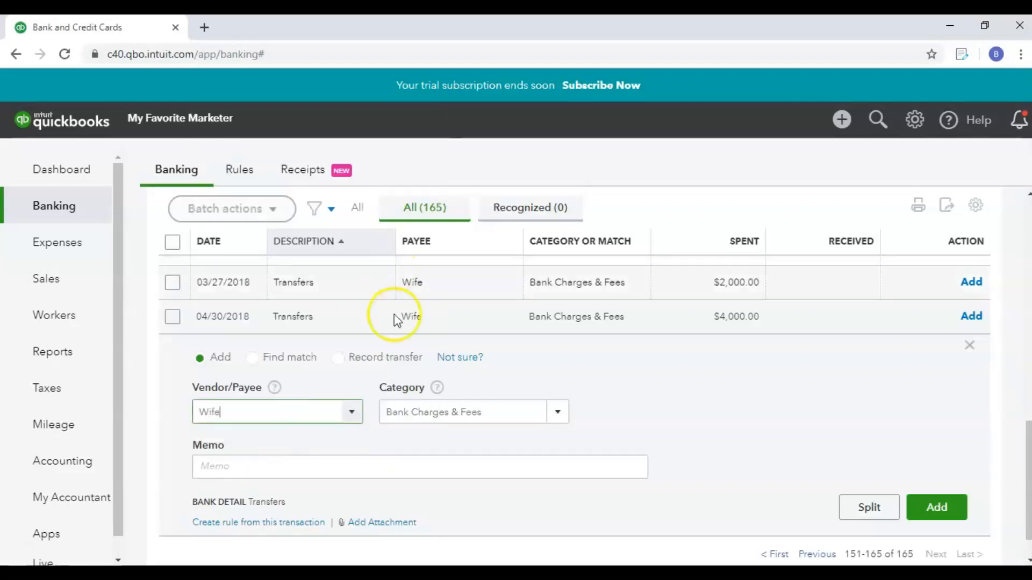
pyautogui.click(410, 414)
pyautogui.write('wi')
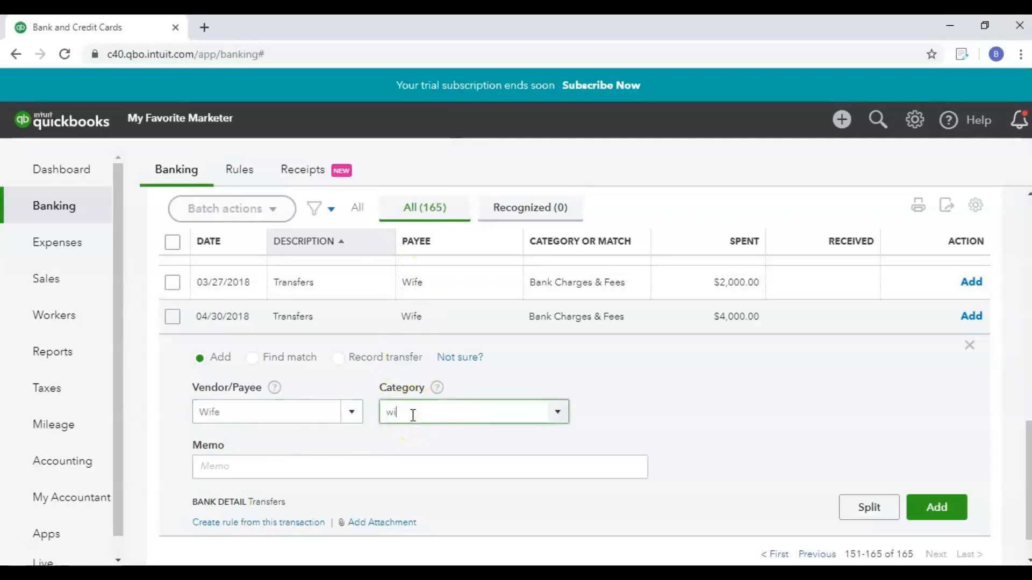
pyautogui.write('fe')
pyautogui.click(427, 462)
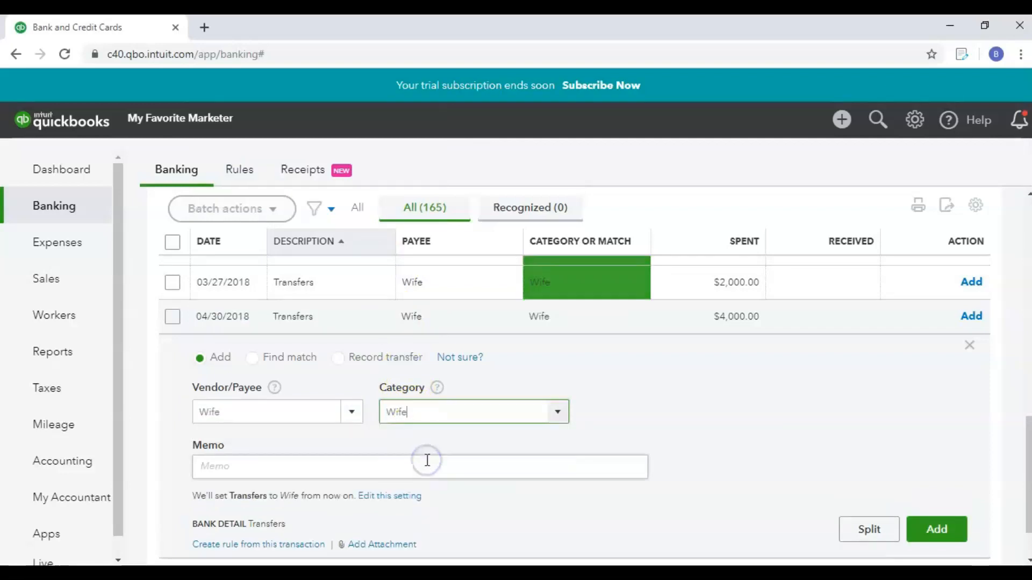
# Step: Select the 04/30, 03/27 and 03/22/2018 ($2,000 spent) Transfers rows
pyautogui.click(954, 529)
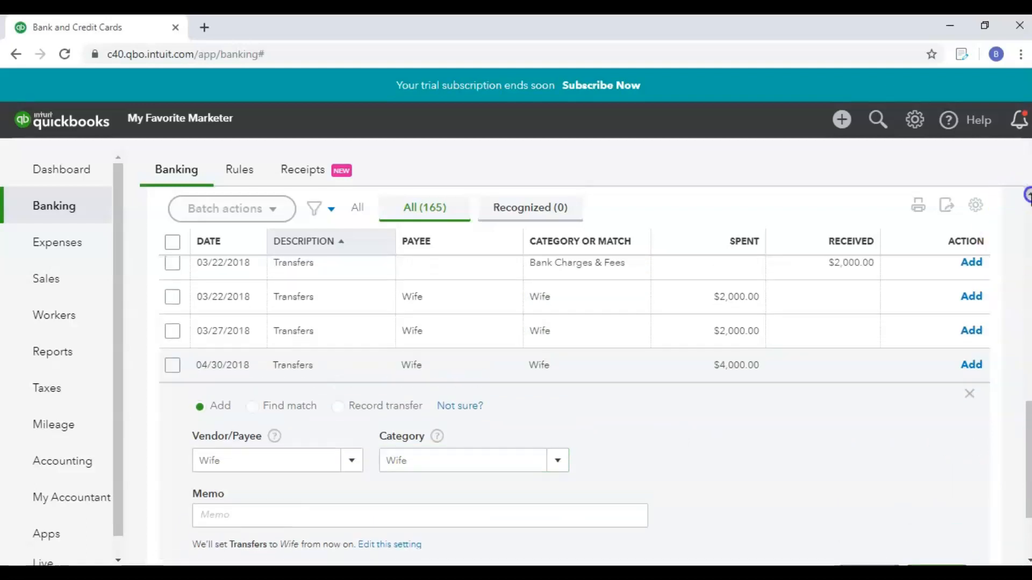
pyautogui.click(1029, 195)
pyautogui.click(174, 406)
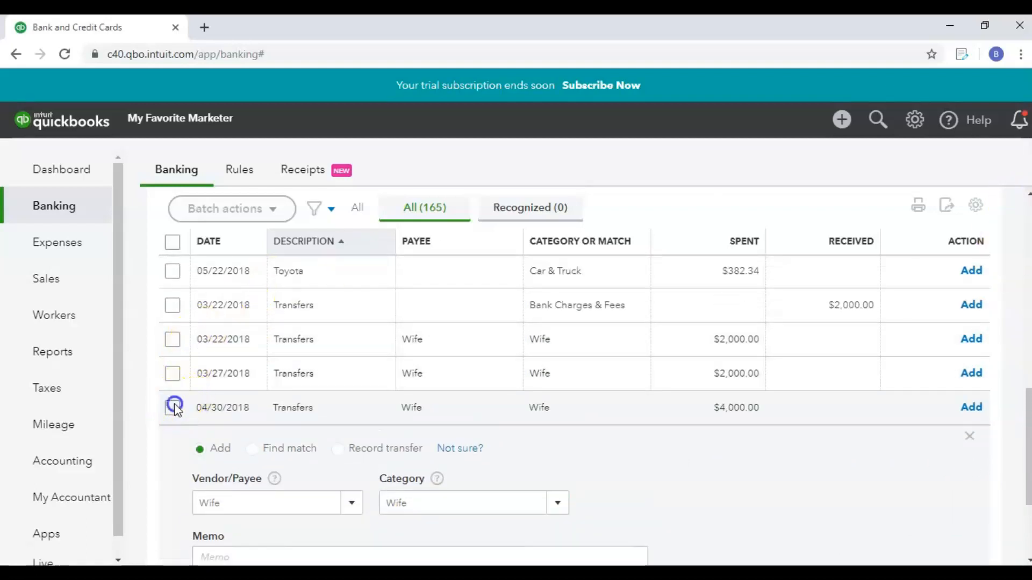
pyautogui.click(172, 373)
pyautogui.click(172, 340)
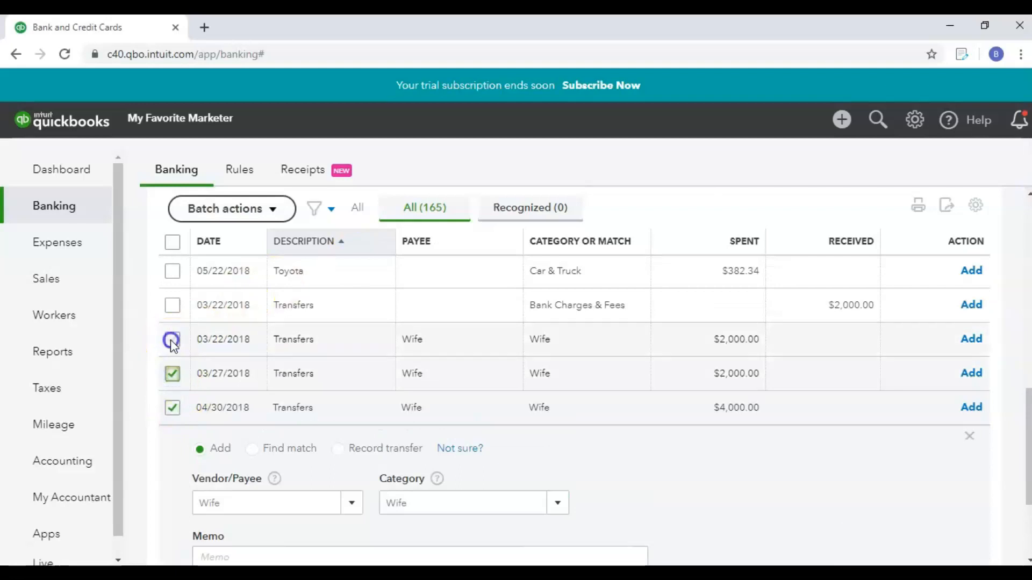
# Step: Set the 03/22/2018 received transfer's payee and category to Wife
pyautogui.click(285, 304)
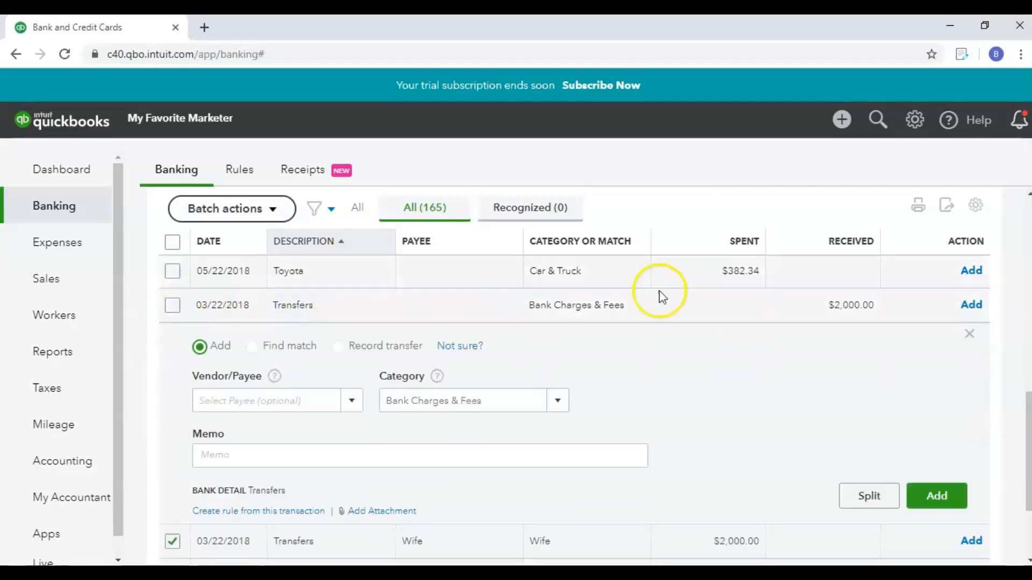
pyautogui.click(246, 400)
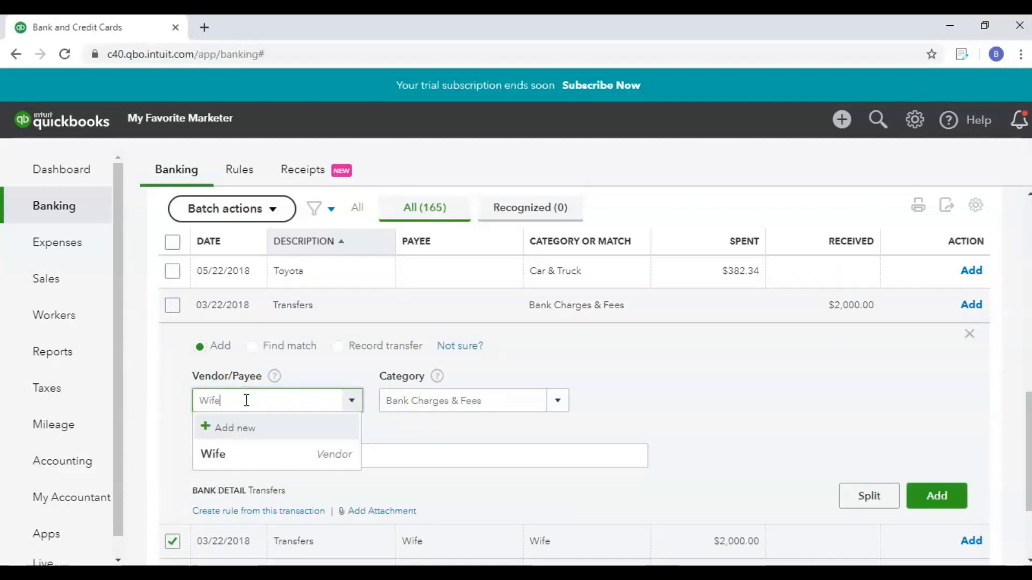
pyautogui.click(253, 455)
pyautogui.click(446, 408)
pyautogui.write('Wfe')
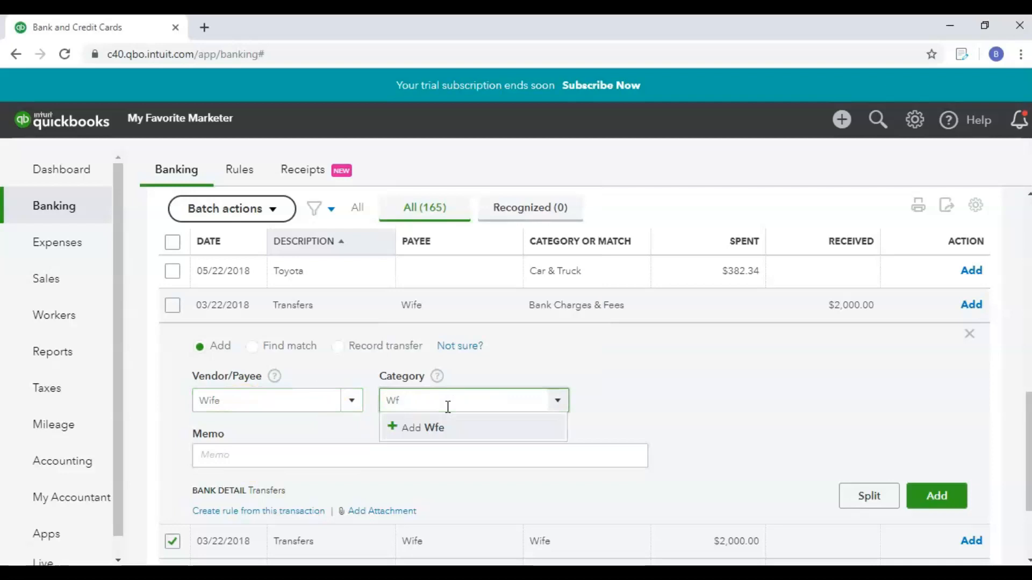
pyautogui.click(446, 453)
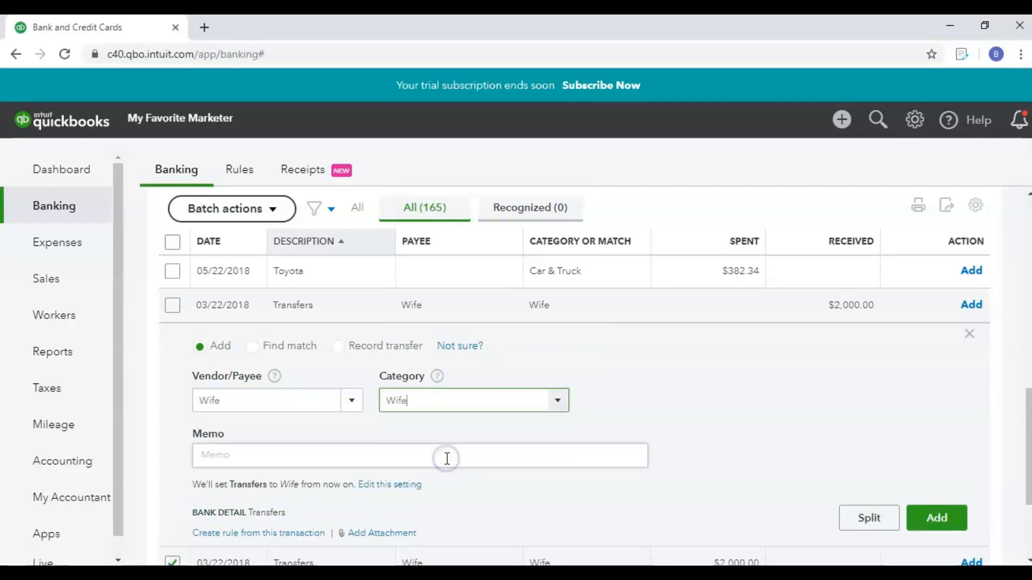
# Step: Select the received transfer too and accept all four with Batch actions > Accept Selected
pyautogui.click(172, 305)
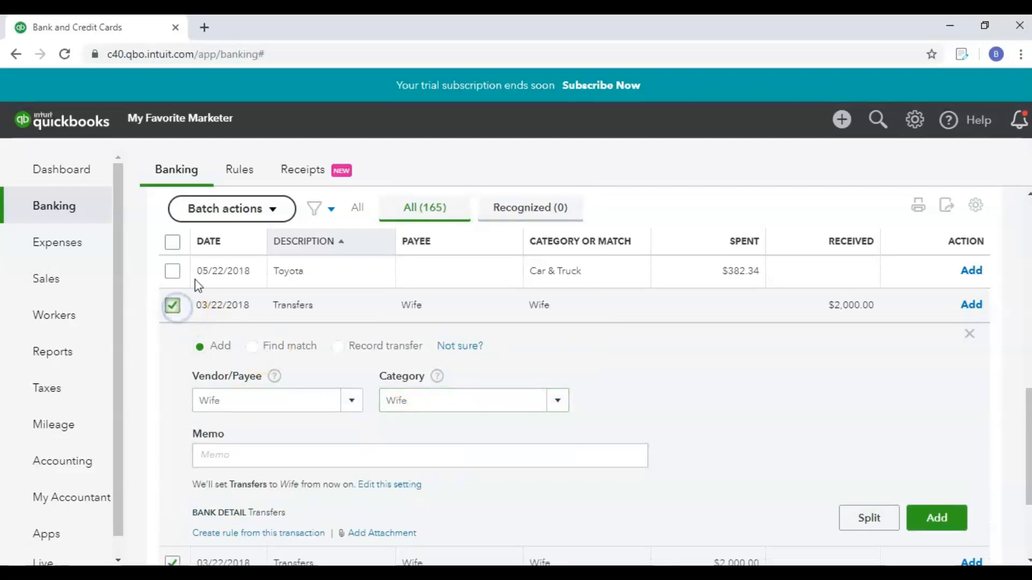
pyautogui.click(253, 213)
pyautogui.click(241, 237)
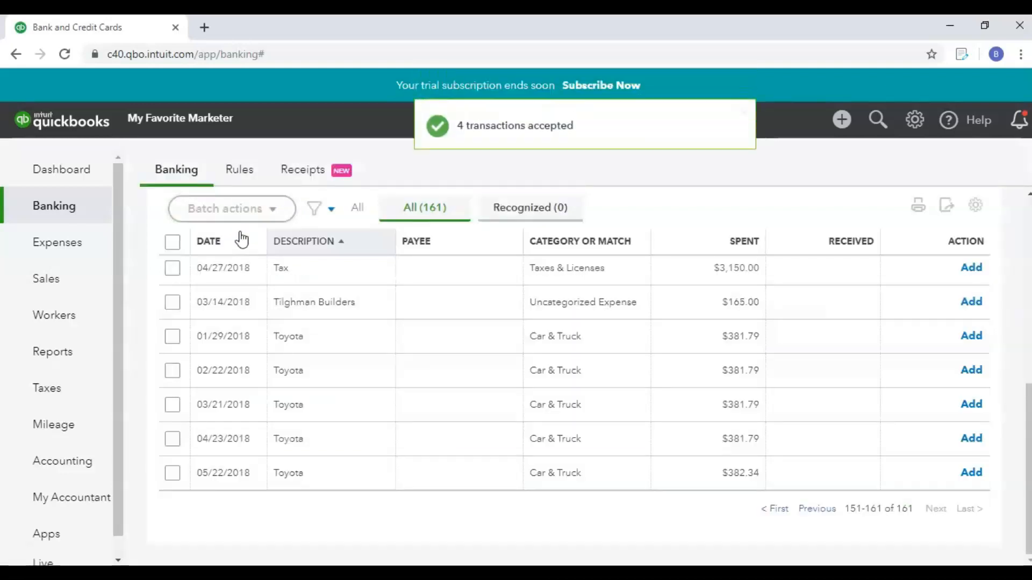
# Step: Create the new payee Toyota on the 05/22/2018 Toyota payment
pyautogui.moveTo(1026, 506)
pyautogui.mouseDown()
pyautogui.moveTo(1026, 426)
pyautogui.moveTo(1026, 505)
pyautogui.moveTo(1025, 492)
pyautogui.mouseUp()
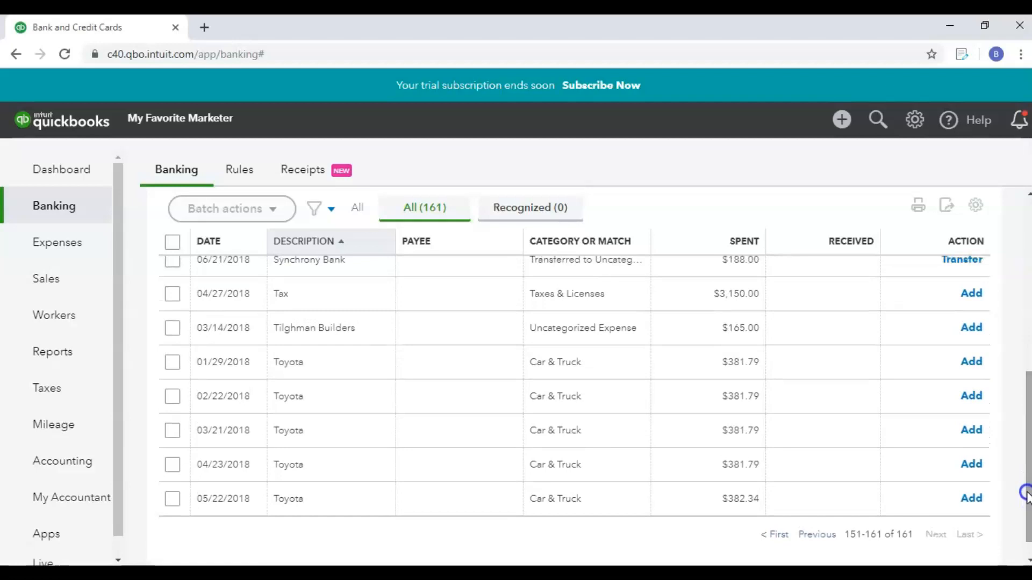
pyautogui.click(471, 500)
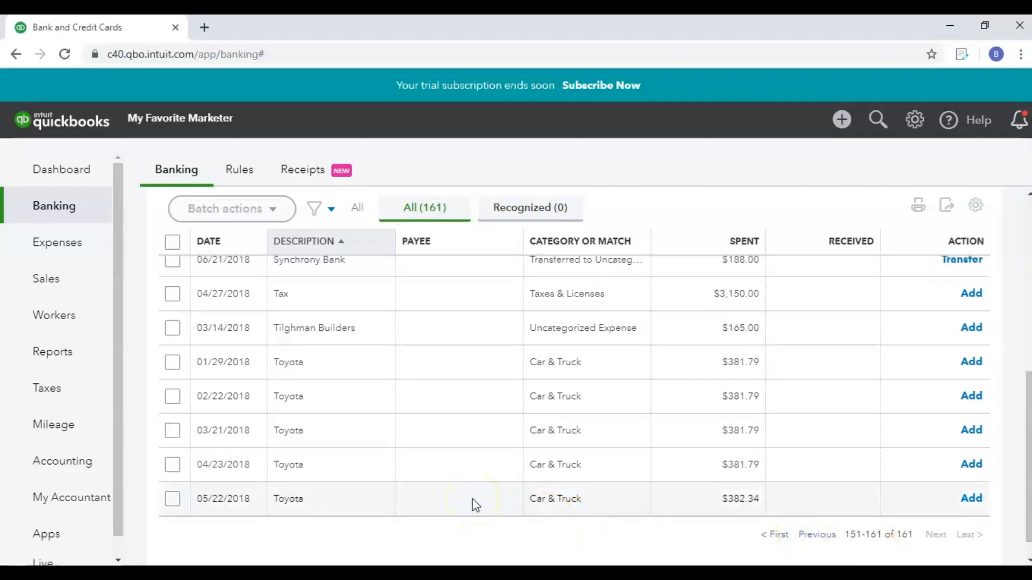
pyautogui.moveTo(1027, 413); pyautogui.dragTo(990, 459)
pyautogui.click(262, 469)
pyautogui.write('Toyaot')
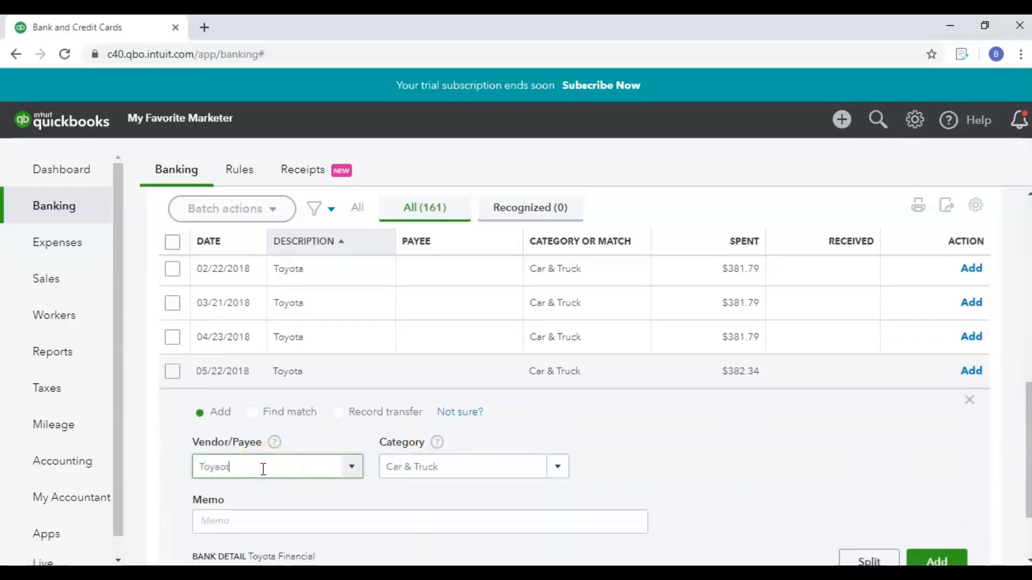
pyautogui.write('a')
pyautogui.press('BackSpace')
pyautogui.press('BackSpace')
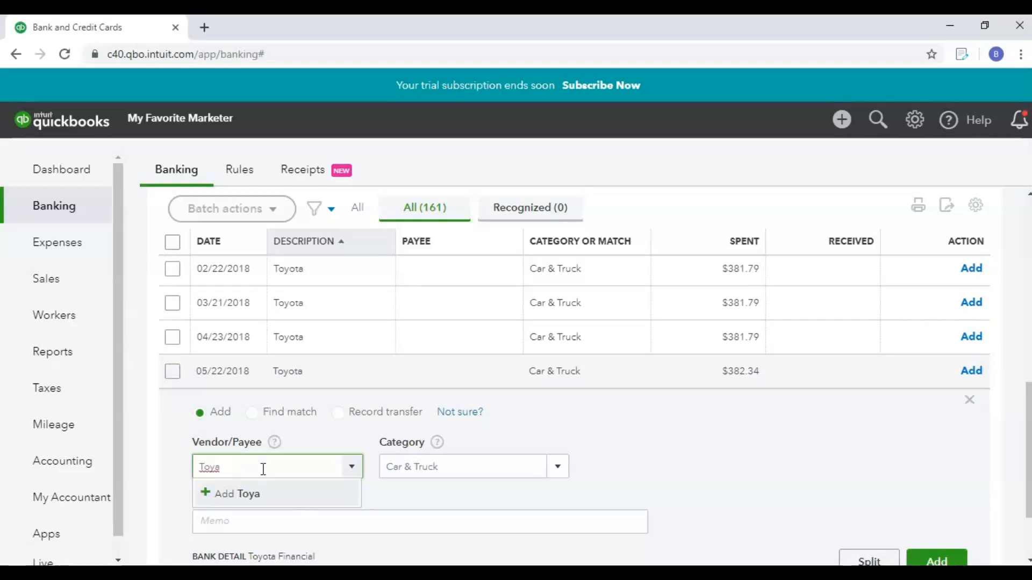
pyautogui.click(260, 494)
pyautogui.click(385, 325)
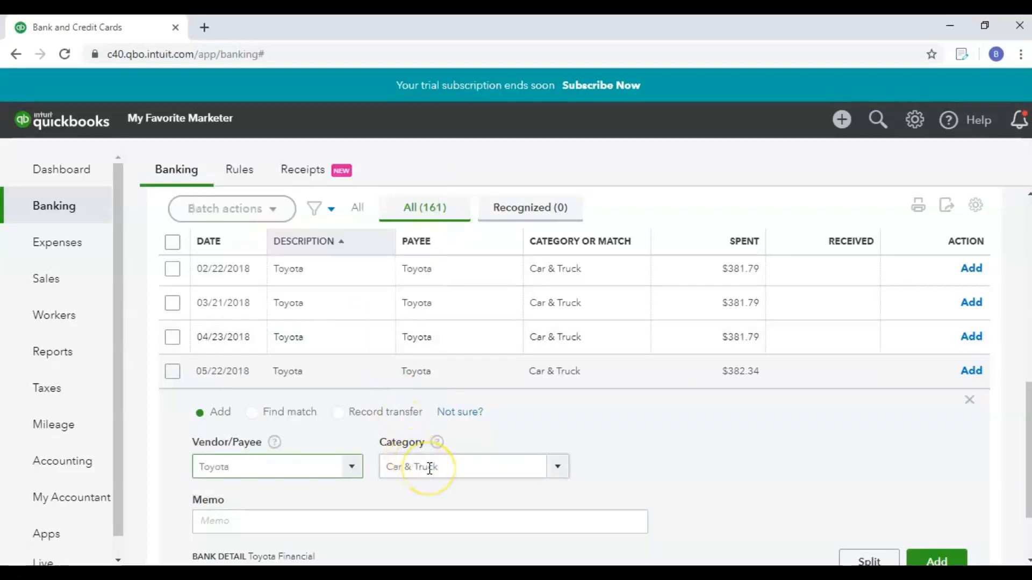
# Step: Batch-accept the five Toyota payments from 01/29 to 05/22/2018, then expand the 06/21 Synchrony Bank row
pyautogui.moveTo(1027, 421)
pyautogui.mouseDown()
pyautogui.moveTo(1026, 393)
pyautogui.moveTo(1026, 412)
pyautogui.mouseUp()
pyautogui.click(171, 407)
pyautogui.click(172, 373)
pyautogui.click(172, 339)
pyautogui.click(173, 305)
pyautogui.click(172, 271)
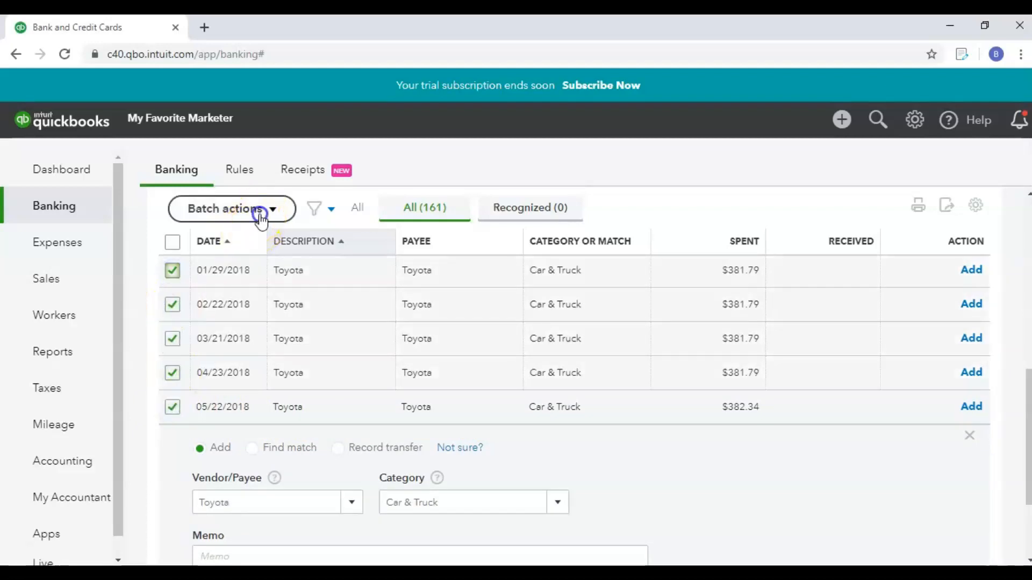
pyautogui.click(260, 218)
pyautogui.click(240, 237)
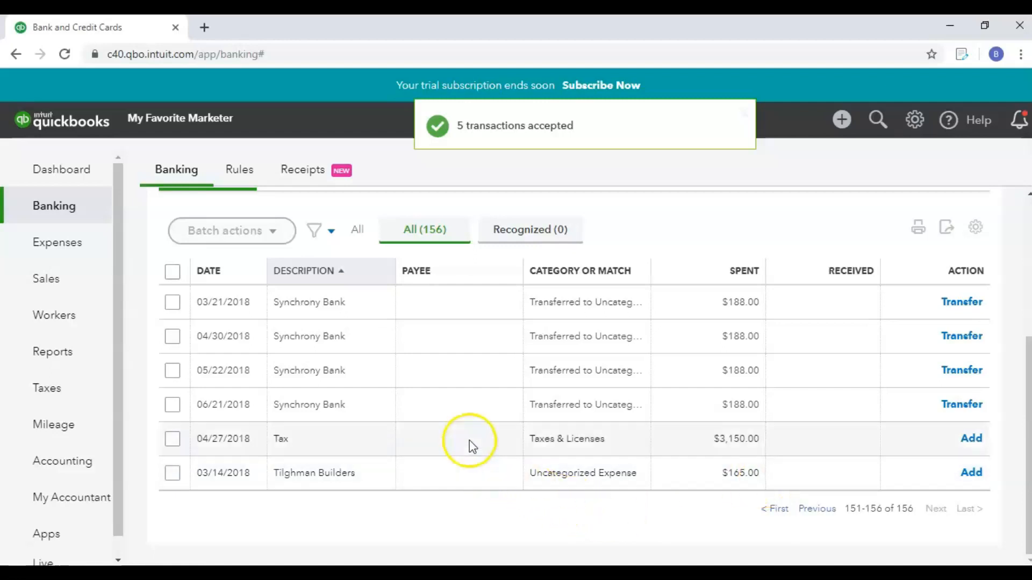
pyautogui.click(469, 404)
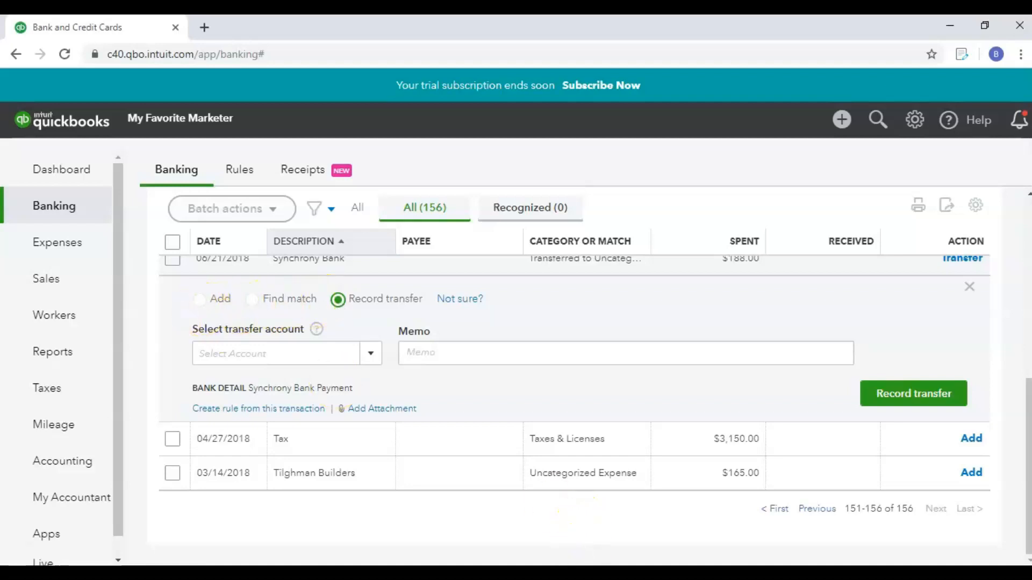
pyautogui.click(578, 572)
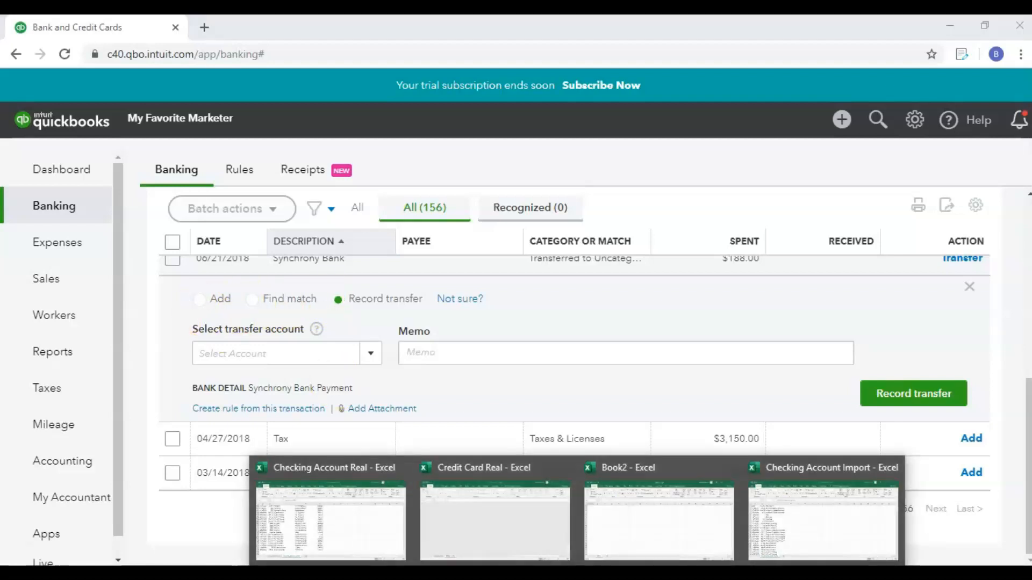
pyautogui.click(354, 529)
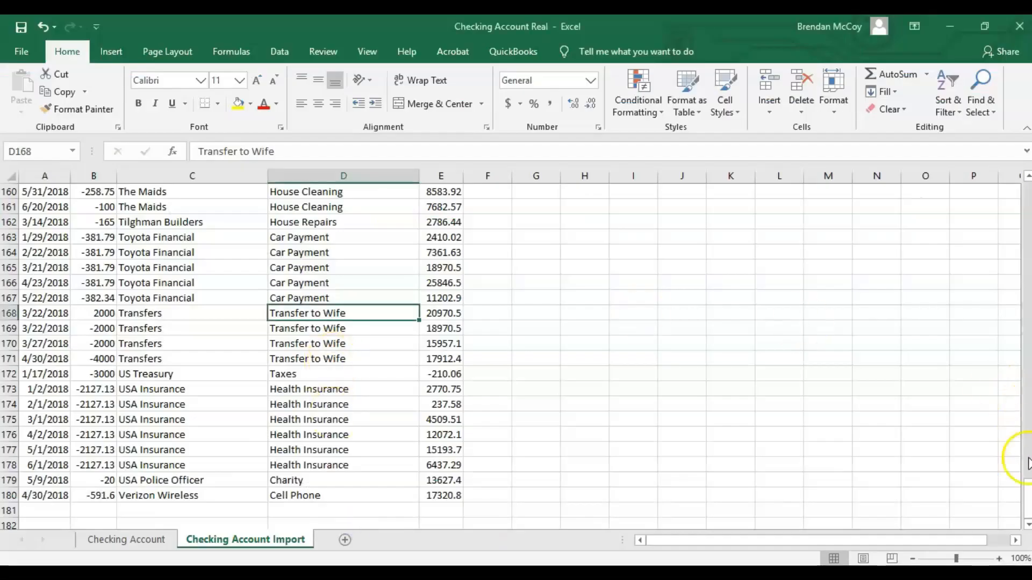
pyautogui.moveTo(1024, 487); pyautogui.dragTo(1020, 430)
pyautogui.click(328, 343)
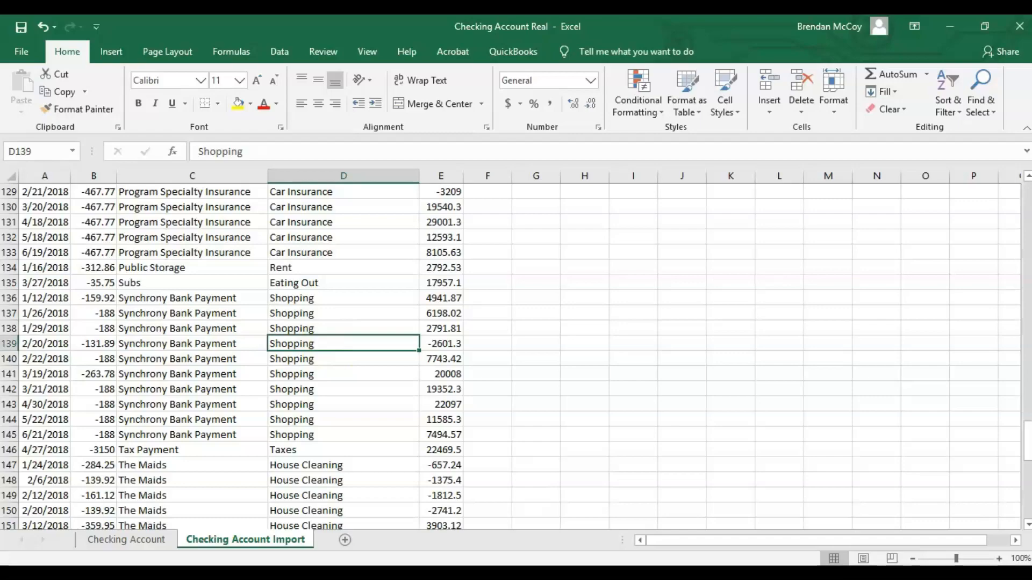
pyautogui.hotkey('alt', 'Tab')
pyautogui.click(200, 299)
# Step: Create the new vendor Synchrony Bank as the 06/21/2018 payment's payee
pyautogui.click(230, 299)
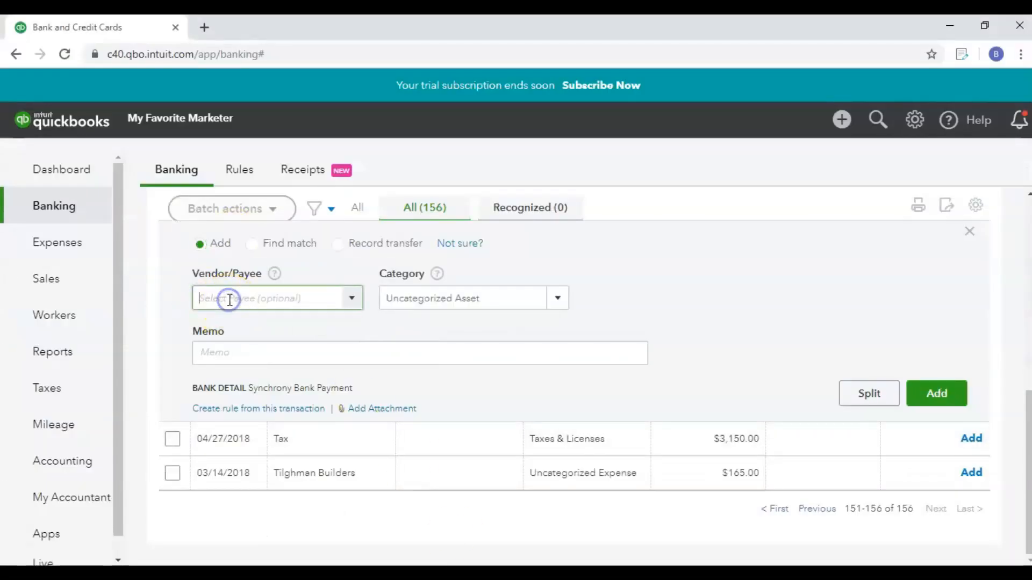
pyautogui.write('Syn')
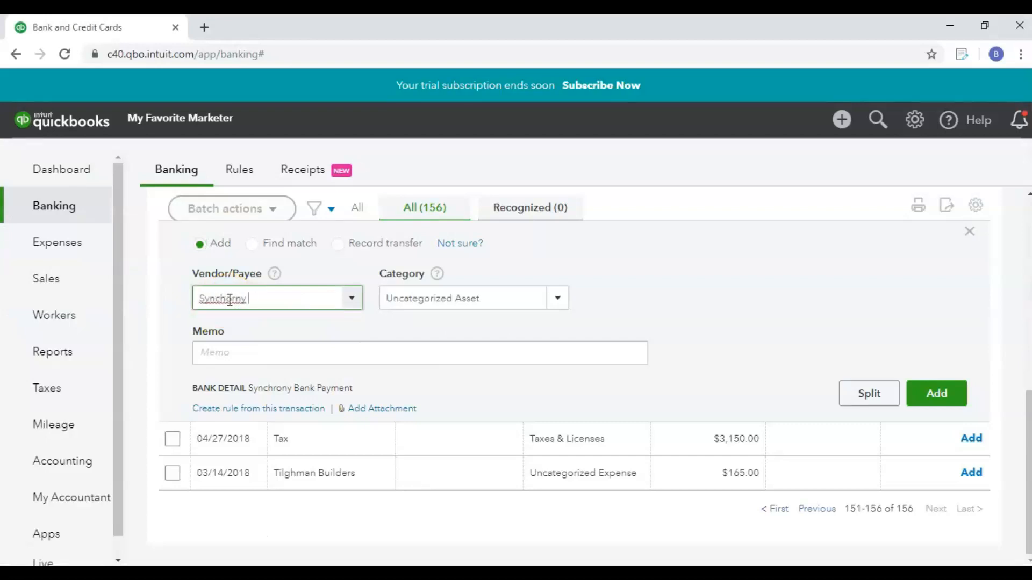
pyautogui.write('chorn')
pyautogui.press('BackSpace')
pyautogui.press('BackSpace')
pyautogui.write('ny Bank')
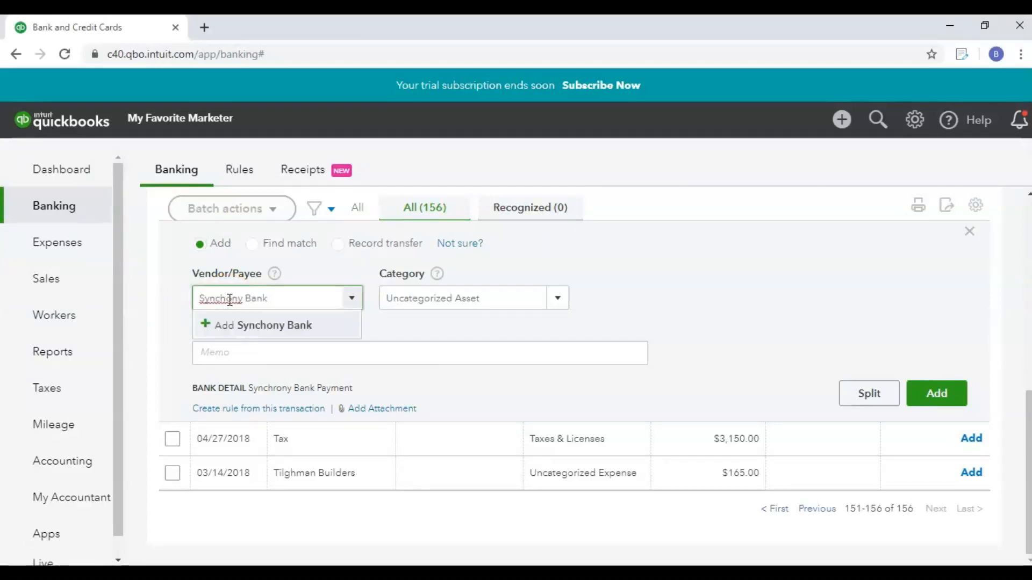
pyautogui.click(230, 326)
pyautogui.click(292, 385)
pyautogui.click(243, 389)
pyautogui.click(239, 388)
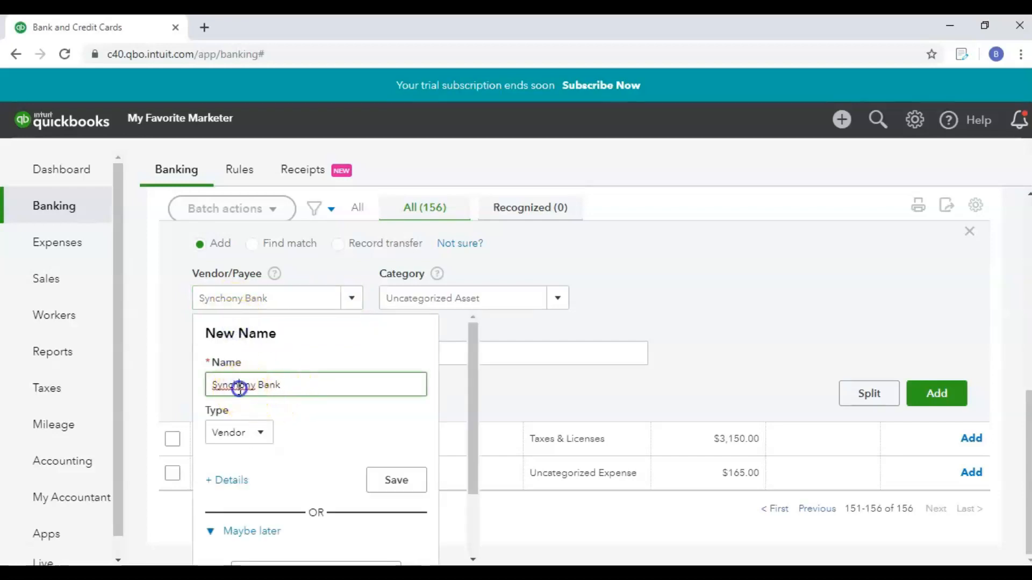
pyautogui.write('r')
pyautogui.press('BackSpace')
pyautogui.click(375, 483)
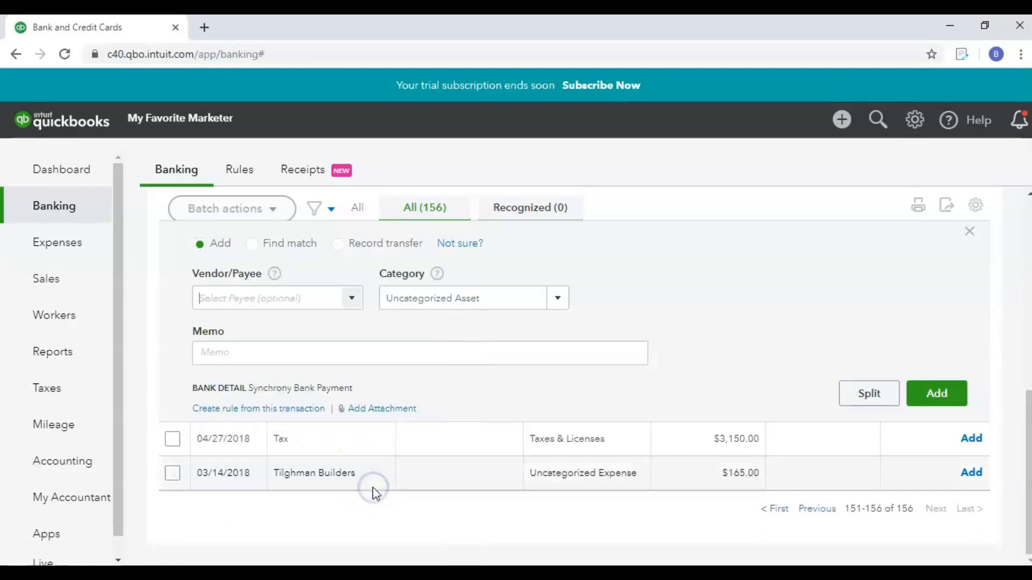
# Step: Categorize the 06/21 Synchrony Bank payment as Shopping and add it
pyautogui.click(473, 297)
pyautogui.write('Sho')
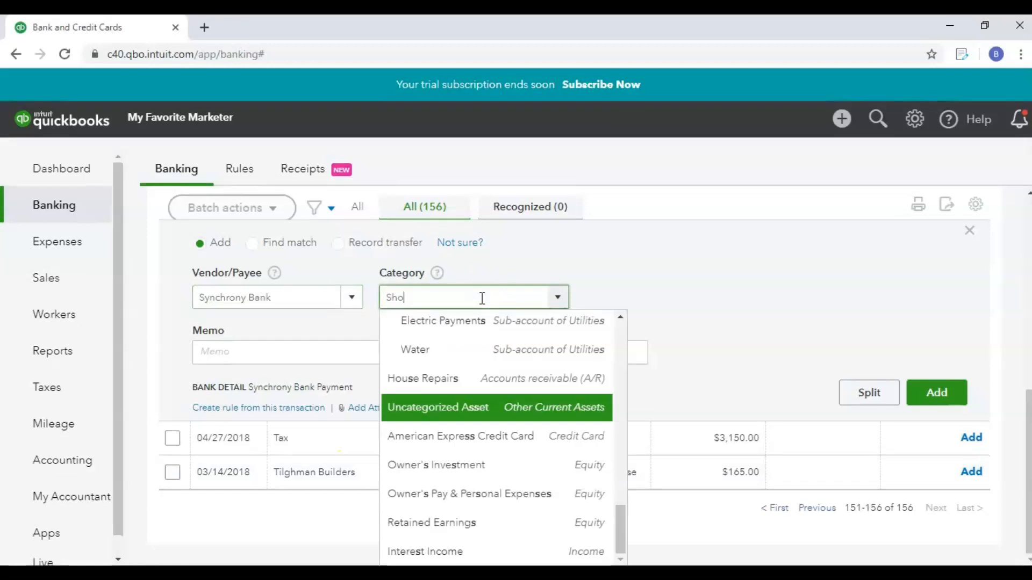
pyautogui.write('pping')
pyautogui.click(473, 353)
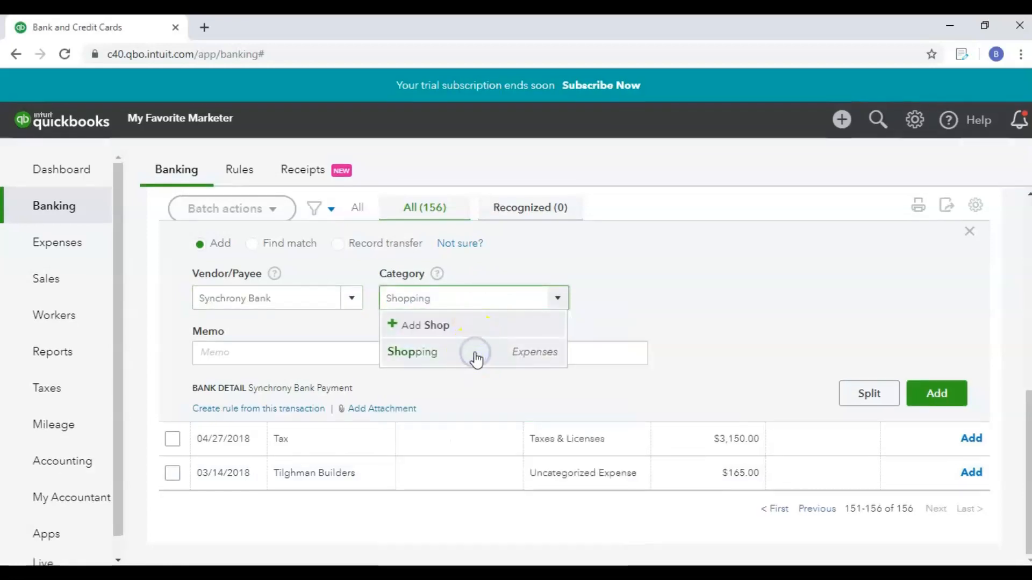
pyautogui.click(916, 393)
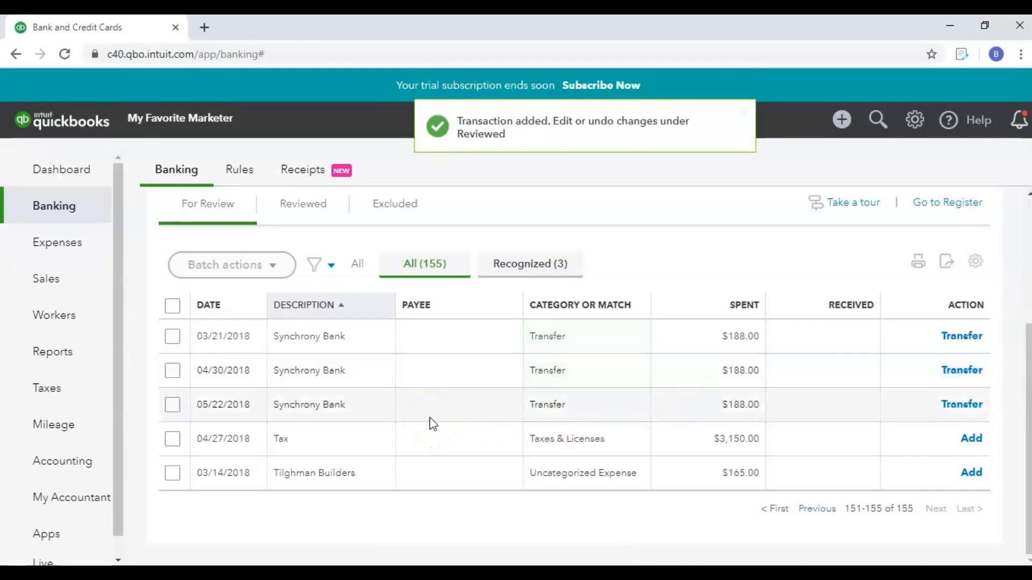
# Step: Add the 05/22/2018 Synchrony Bank payment under Shopping, declining the suggested rule
pyautogui.click(429, 419)
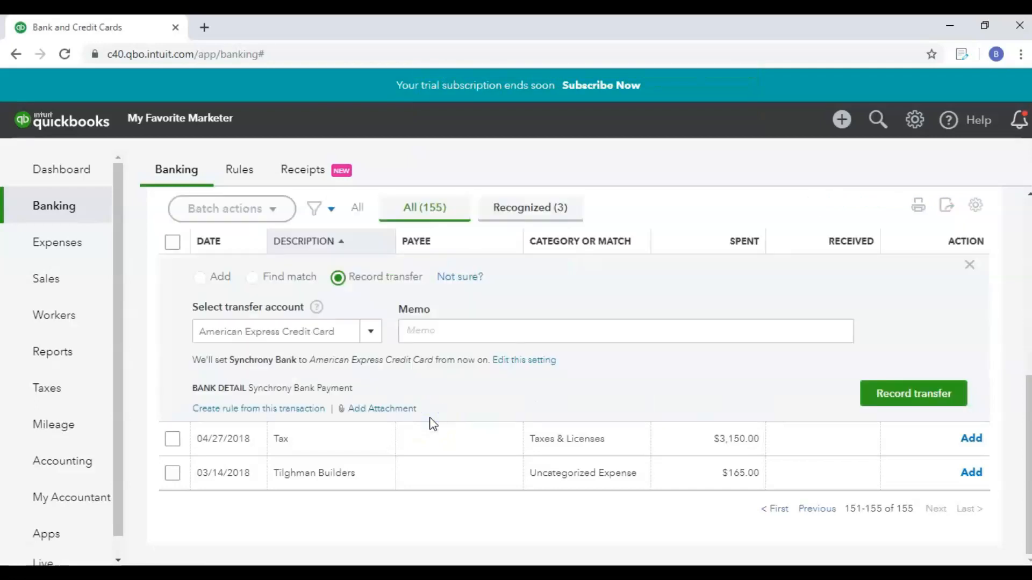
pyautogui.click(199, 278)
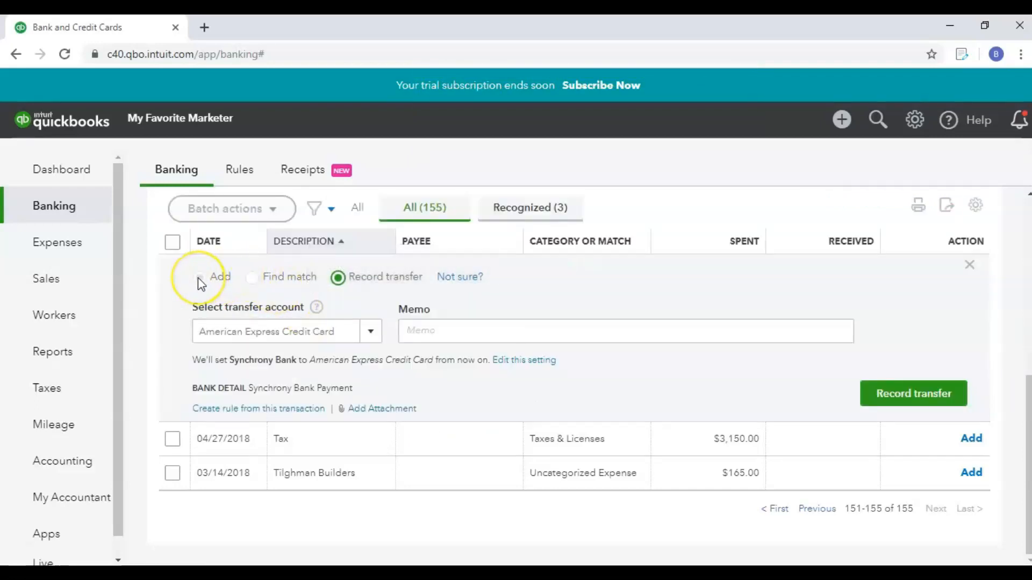
pyautogui.click(208, 281)
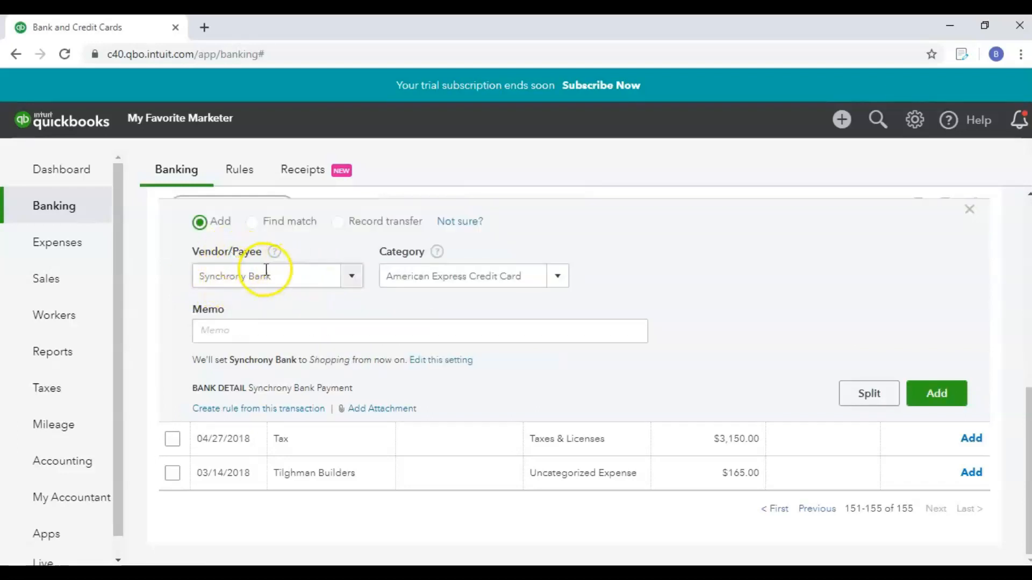
pyautogui.click(405, 266)
pyautogui.write('shopp')
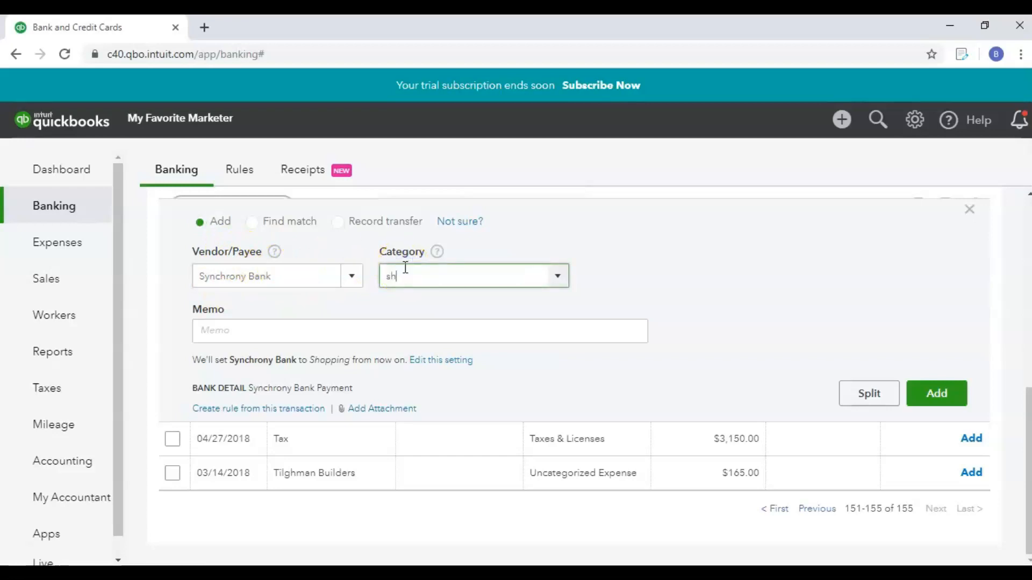
pyautogui.click(430, 328)
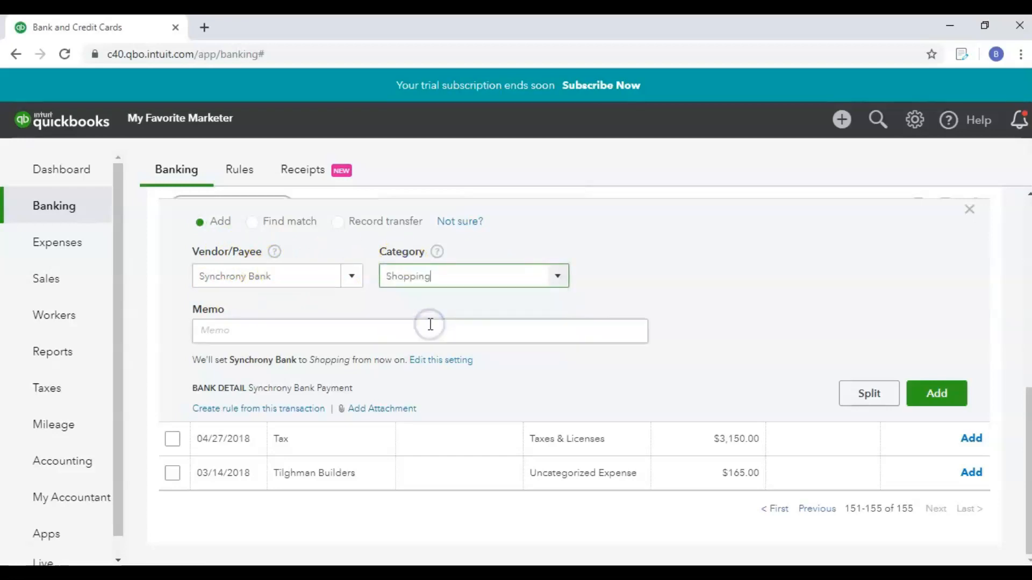
pyautogui.click(916, 397)
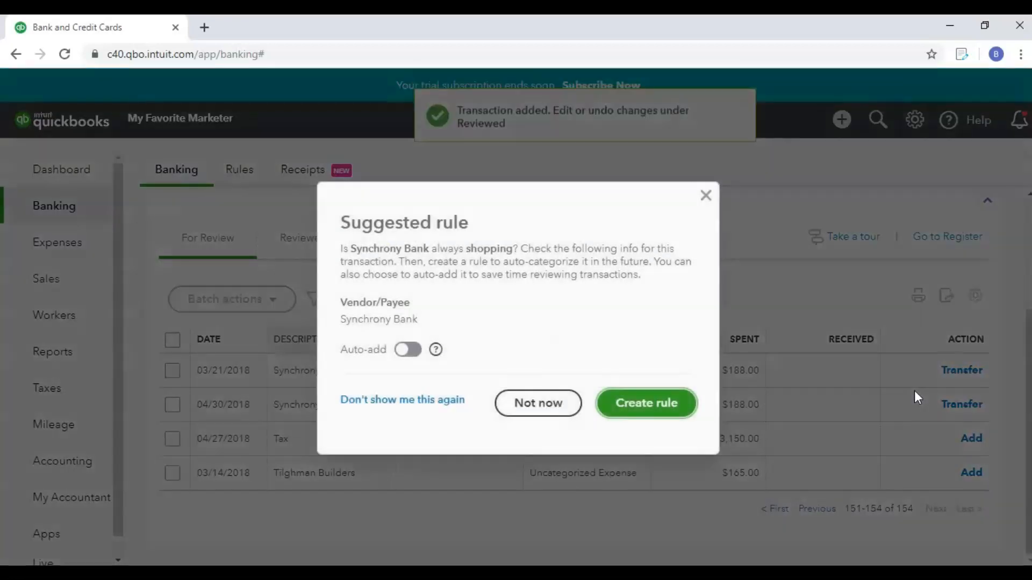
pyautogui.click(538, 407)
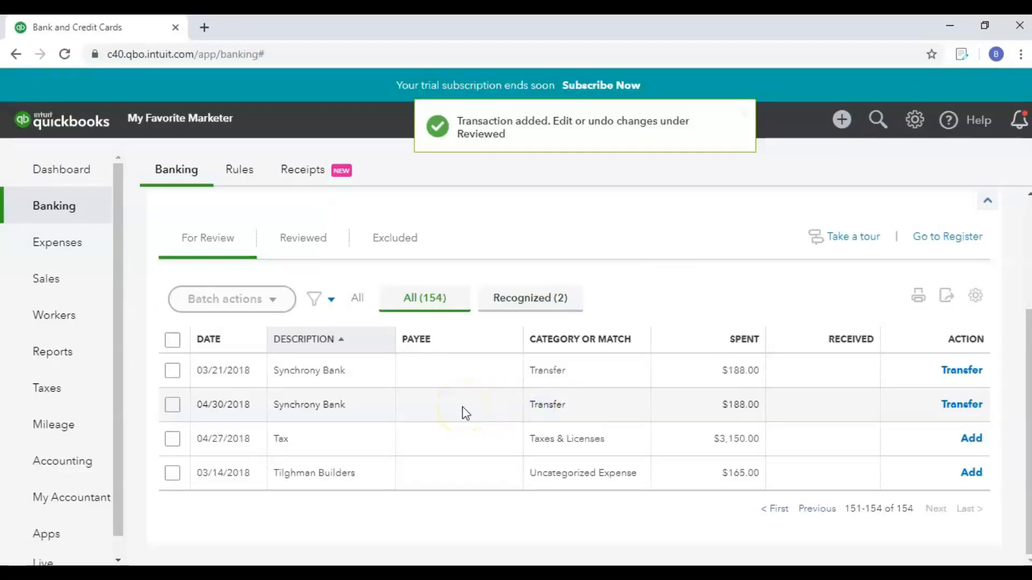
pyautogui.click(805, 513)
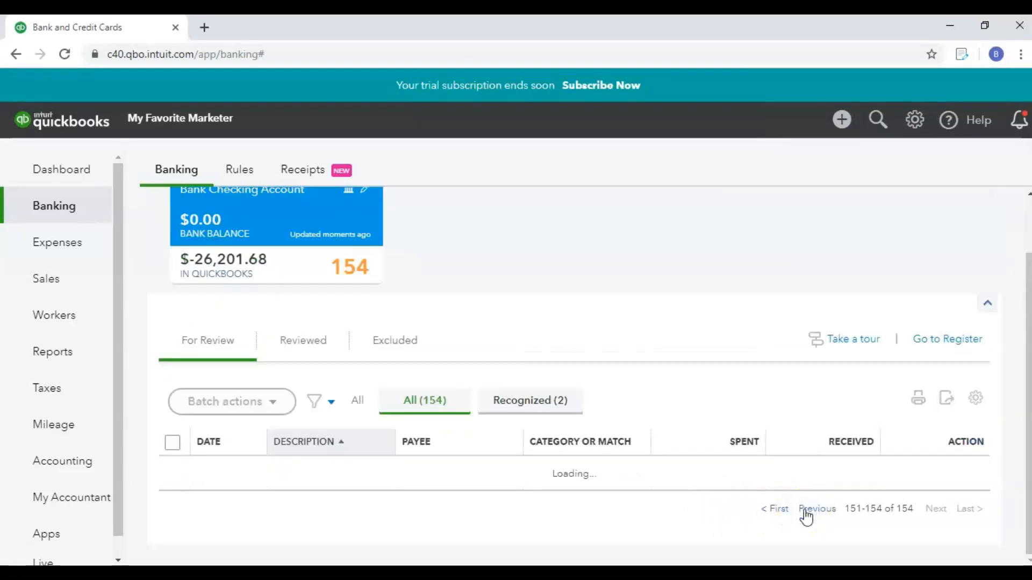
# Step: Expand the 04/13/2018 $742.75 Chase payment and switch it from transfer to Add
pyautogui.moveTo(1028, 220); pyautogui.dragTo(1027, 320)
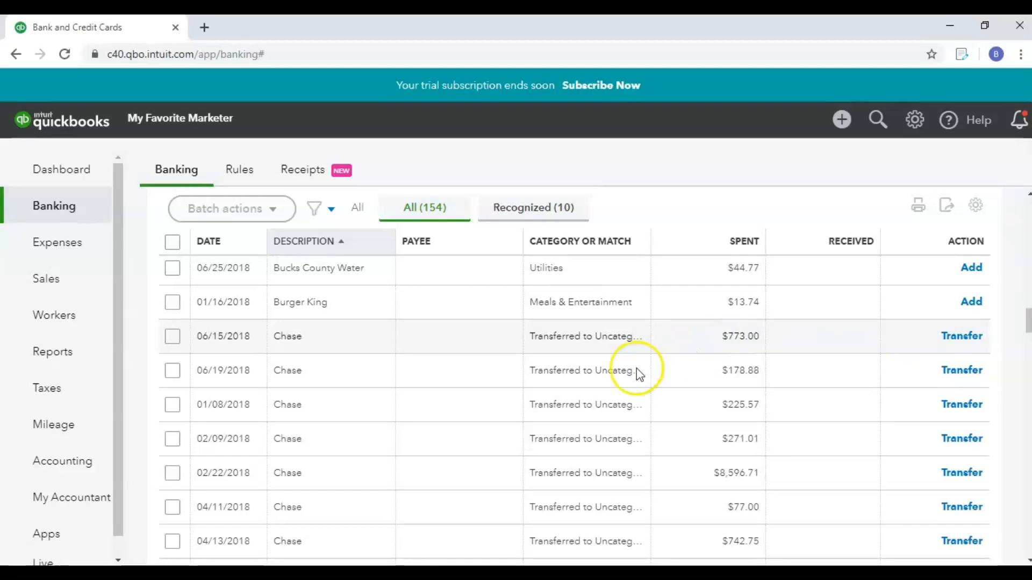
pyautogui.click(1026, 562)
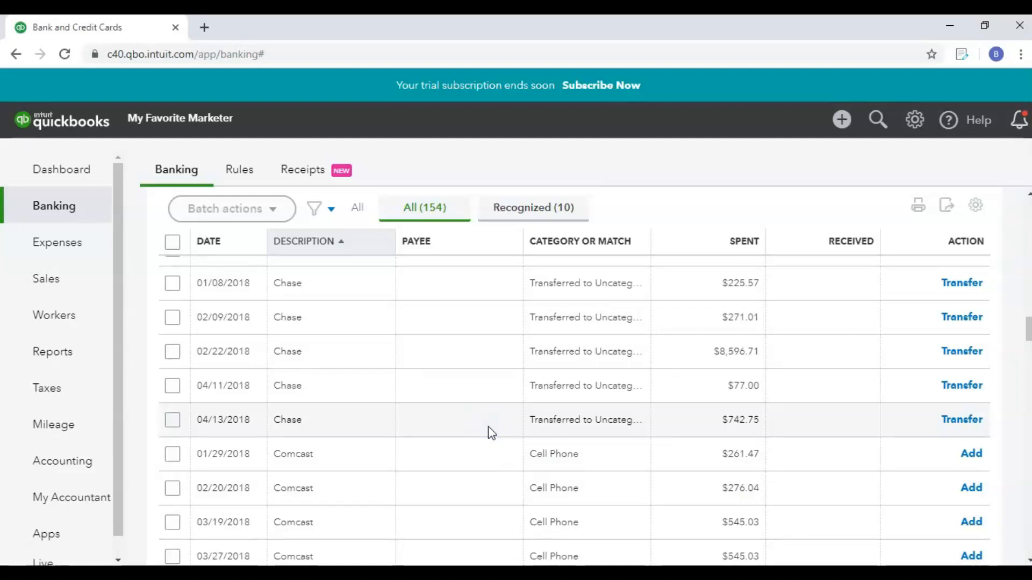
pyautogui.click(489, 430)
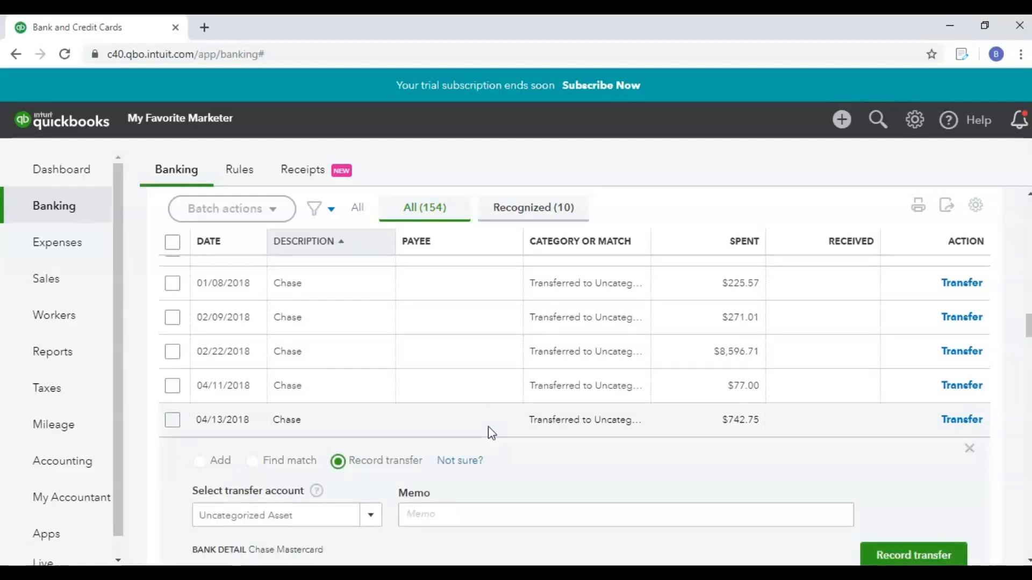
pyautogui.click(235, 471)
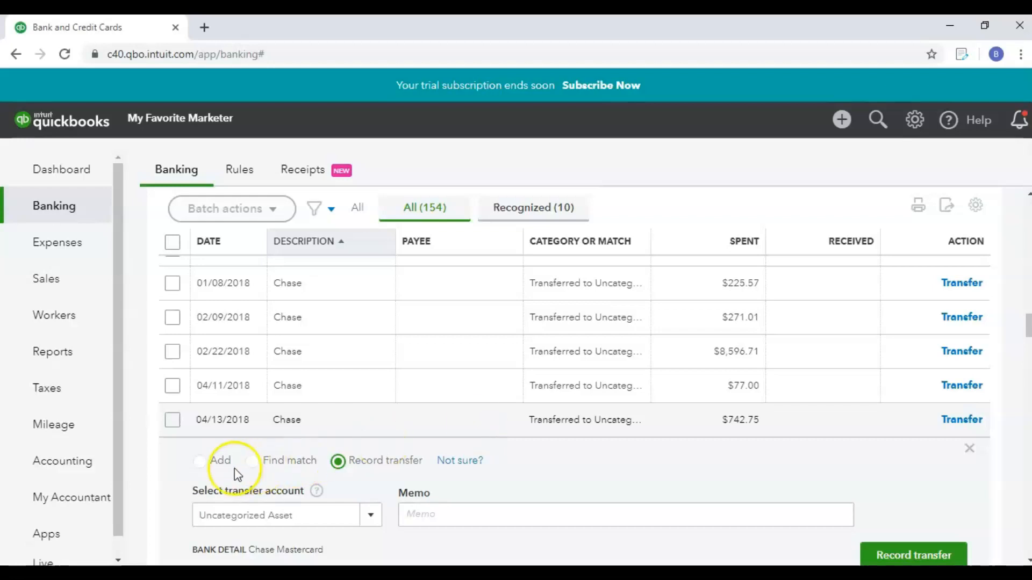
pyautogui.click(200, 463)
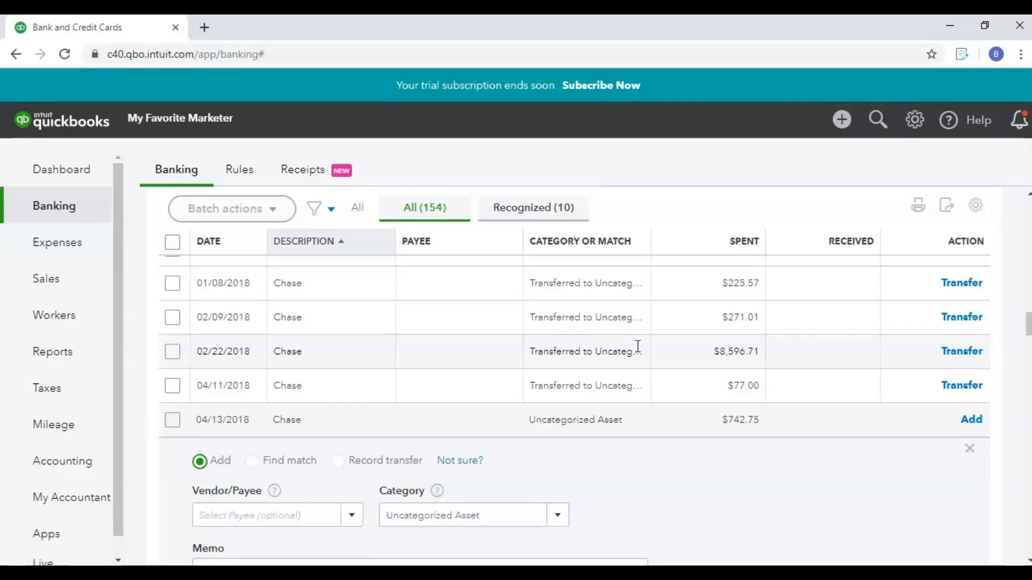
# Step: Give the Chase charge the new vendor Chase and category Uncategorized Expense
pyautogui.click(267, 515)
pyautogui.write('Chase')
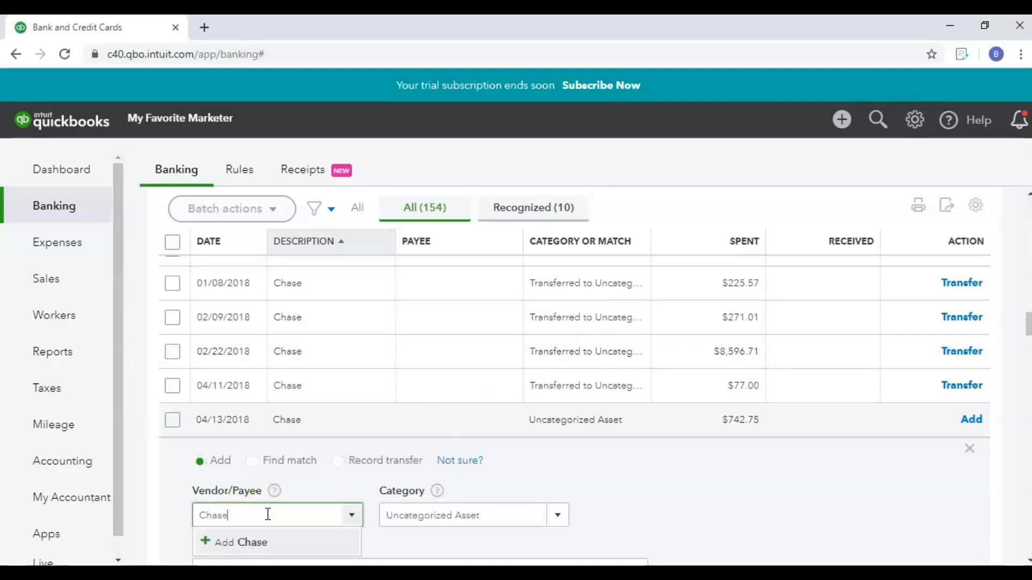
pyautogui.click(266, 542)
pyautogui.click(369, 380)
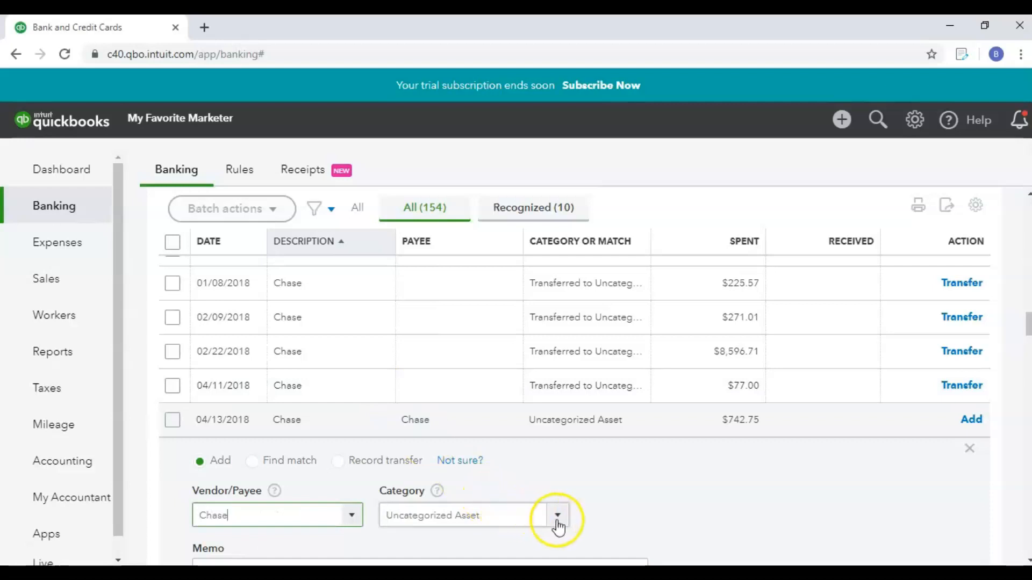
pyautogui.click(558, 524)
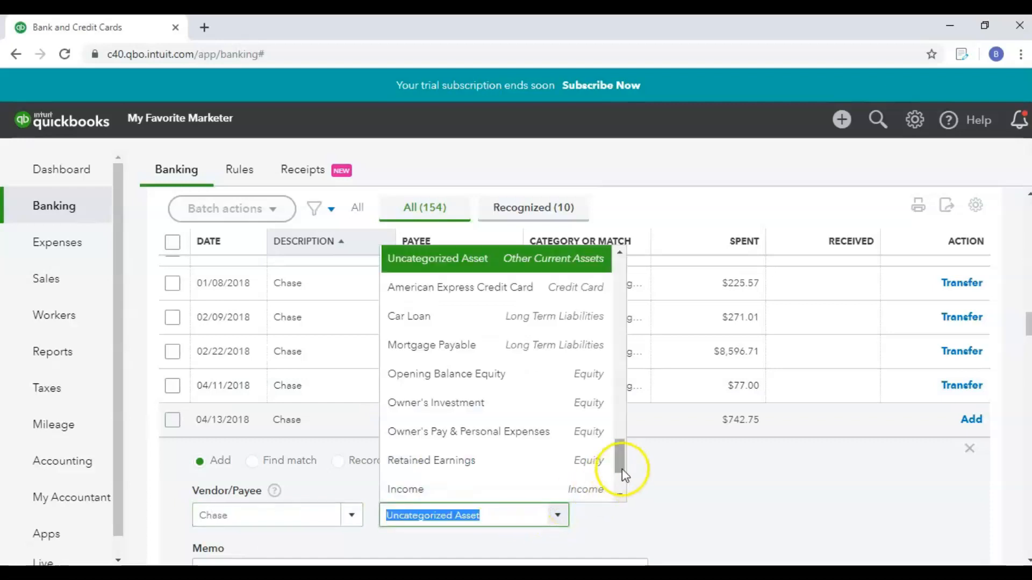
pyautogui.moveTo(622, 459); pyautogui.dragTo(621, 412)
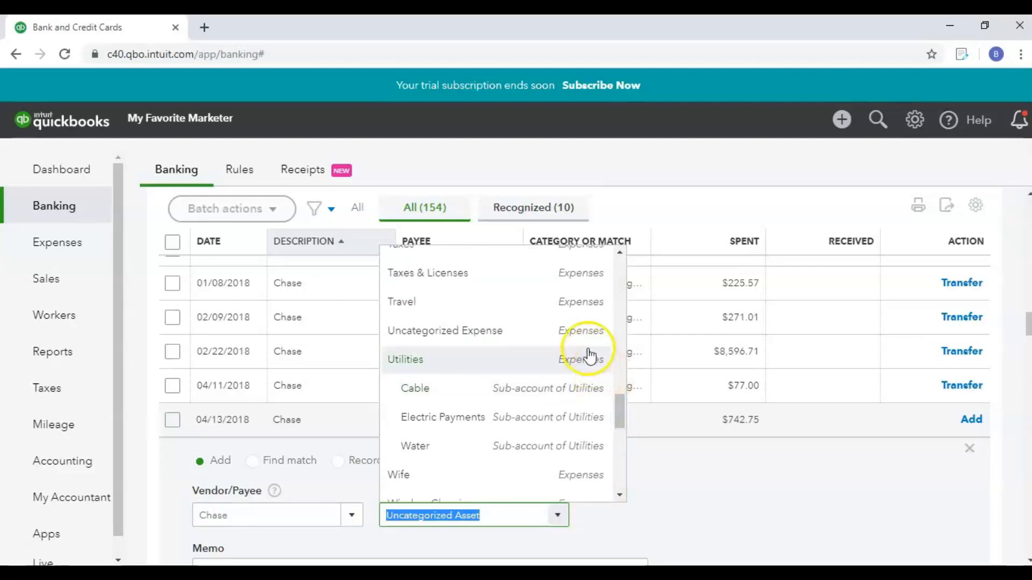
pyautogui.click(589, 330)
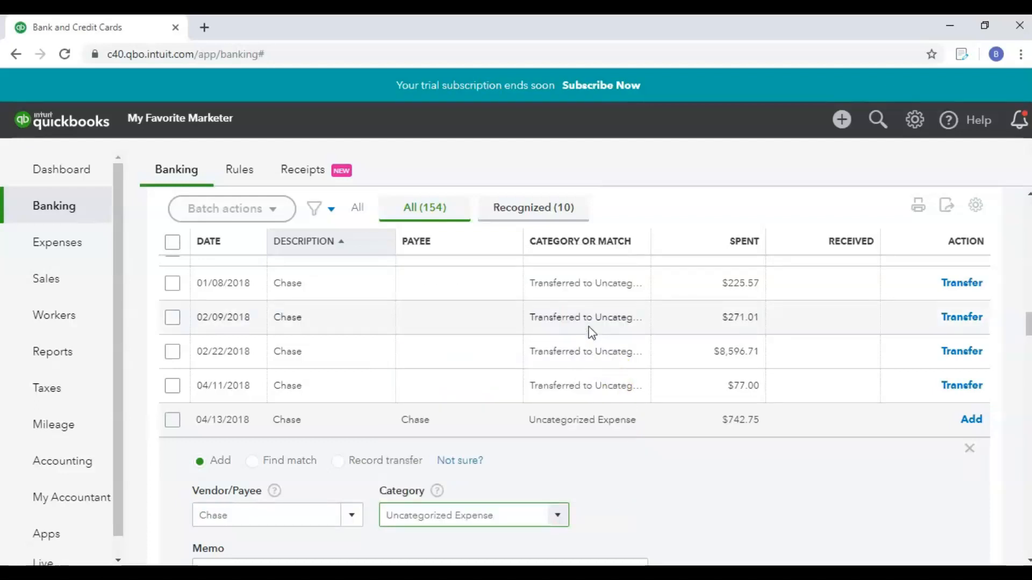
pyautogui.click(460, 389)
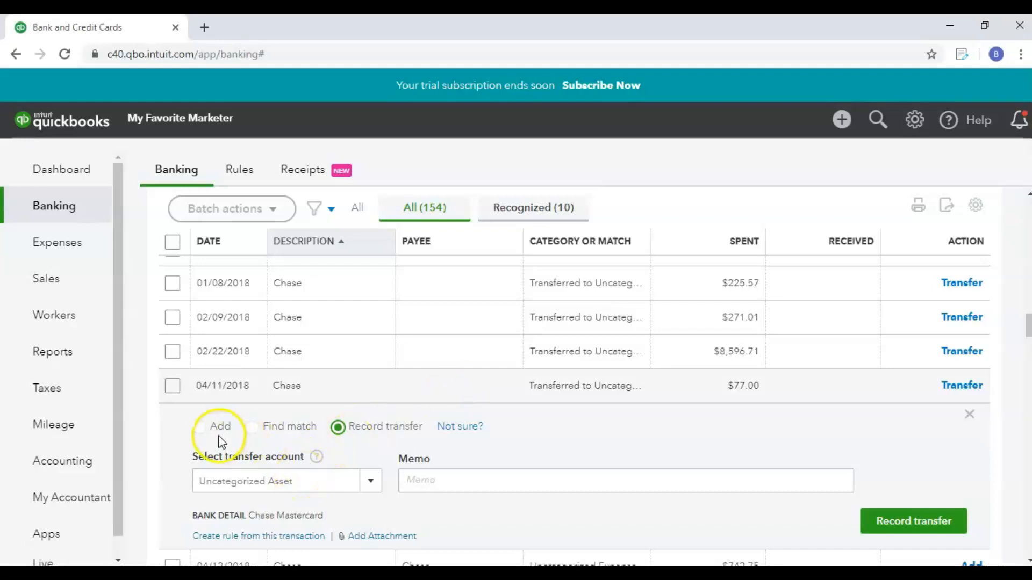
# Step: Add the 04/11/2018 $77.00 Chase charge as an expense under Uncategorized Expense
pyautogui.click(200, 428)
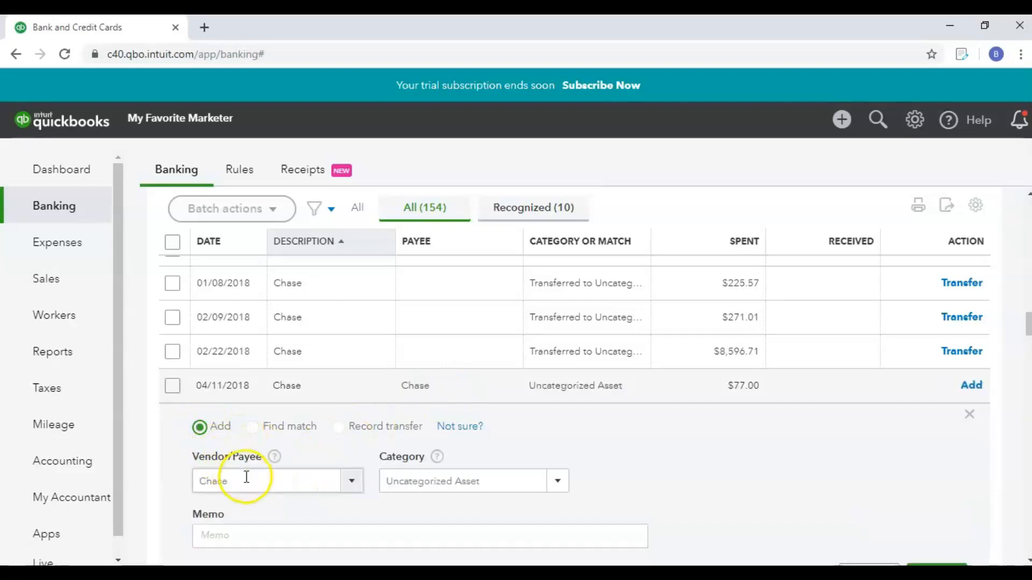
pyautogui.click(412, 485)
pyautogui.write('un')
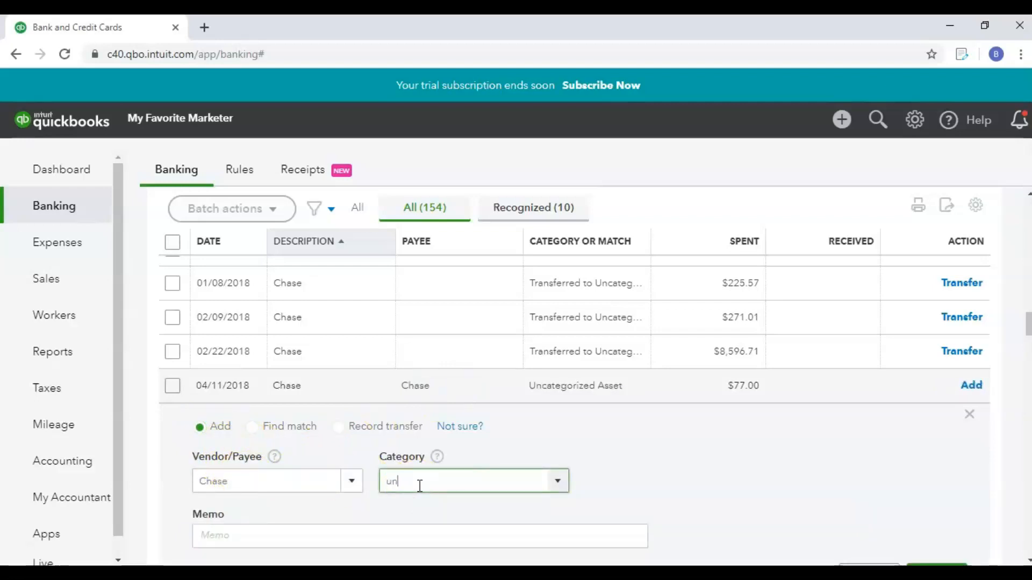
pyautogui.write('c')
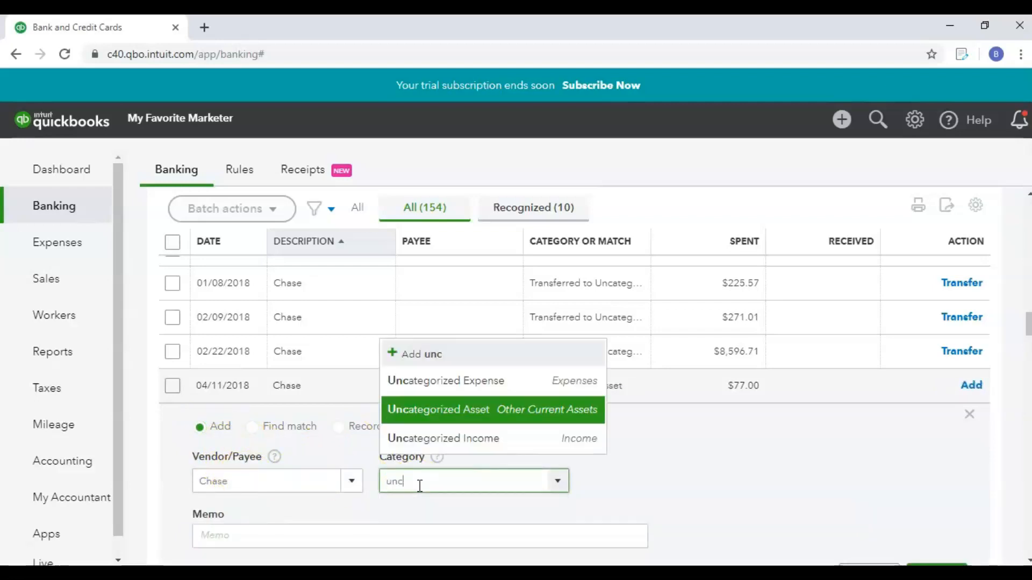
pyautogui.write('vategorized Expense')
pyautogui.click(450, 370)
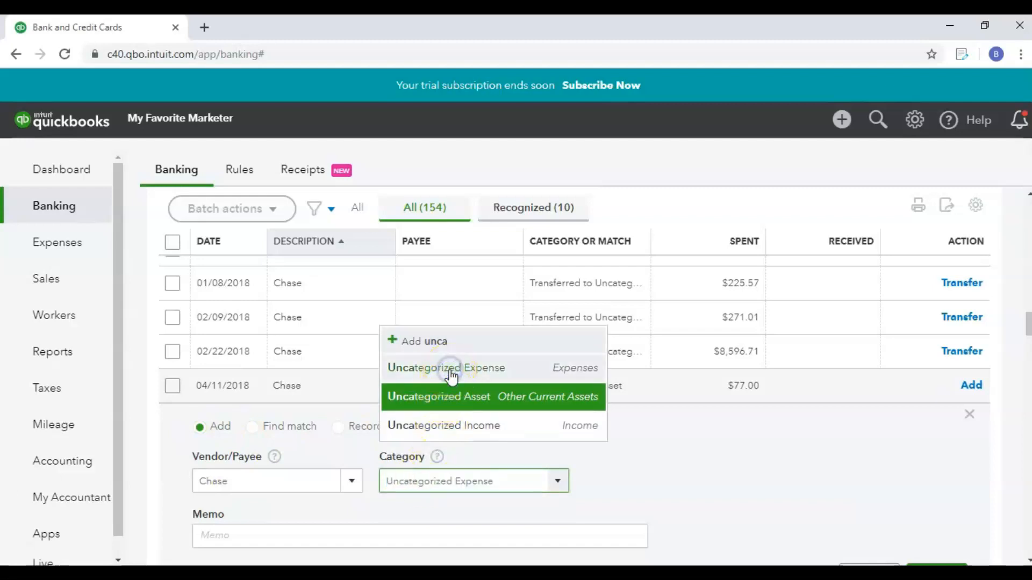
pyautogui.click(965, 388)
pyautogui.click(973, 392)
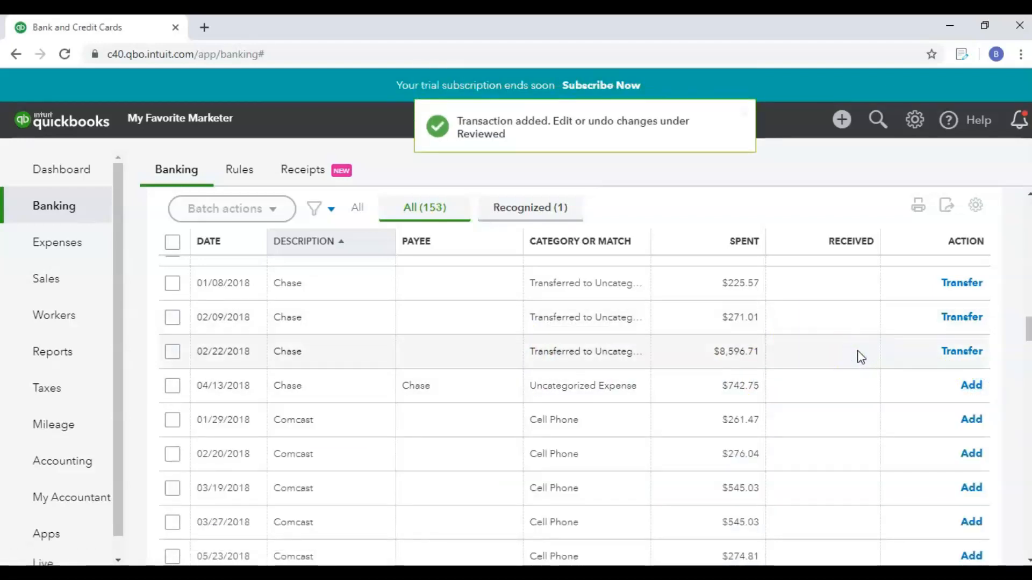
# Step: Expand the 02/22/2018 Chase charge and set it to Add as an expense
pyautogui.click(330, 349)
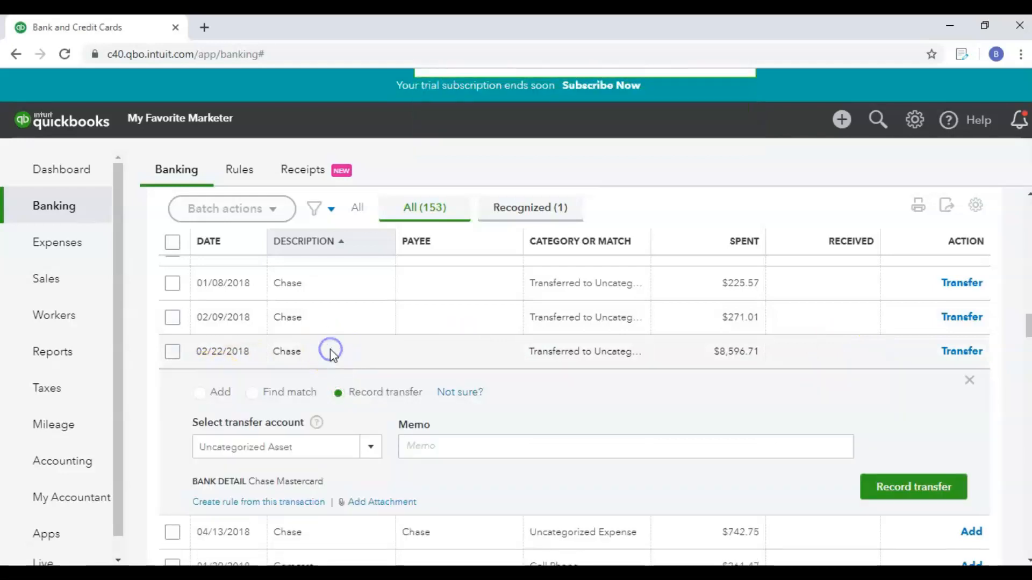
pyautogui.click(329, 349)
pyautogui.click(288, 360)
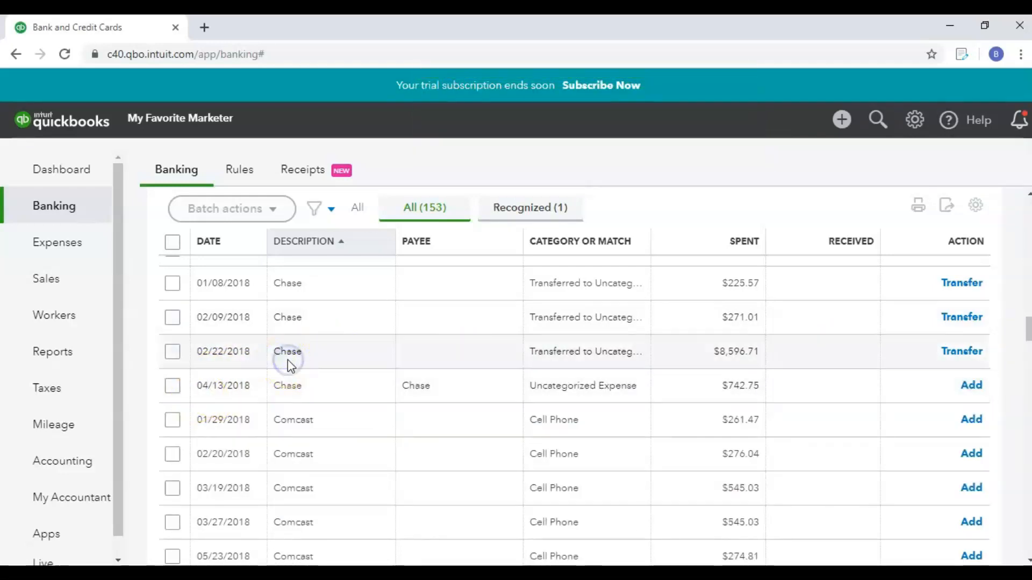
pyautogui.click(261, 363)
pyautogui.click(198, 394)
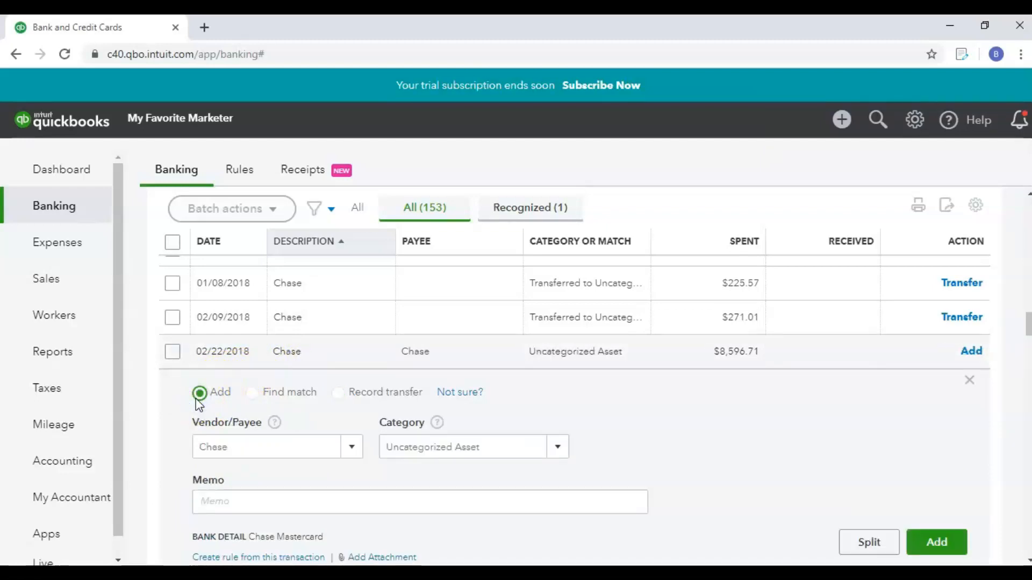
pyautogui.click(35, 532)
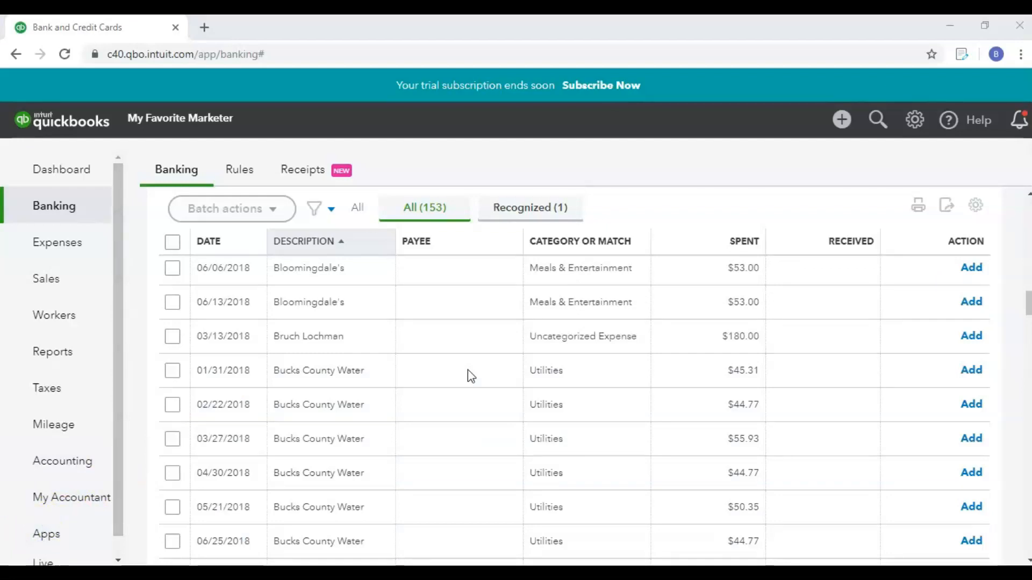
# Step: Add the $165.00 Tilghman Builders charge under House Repair
pyautogui.click(292, 520)
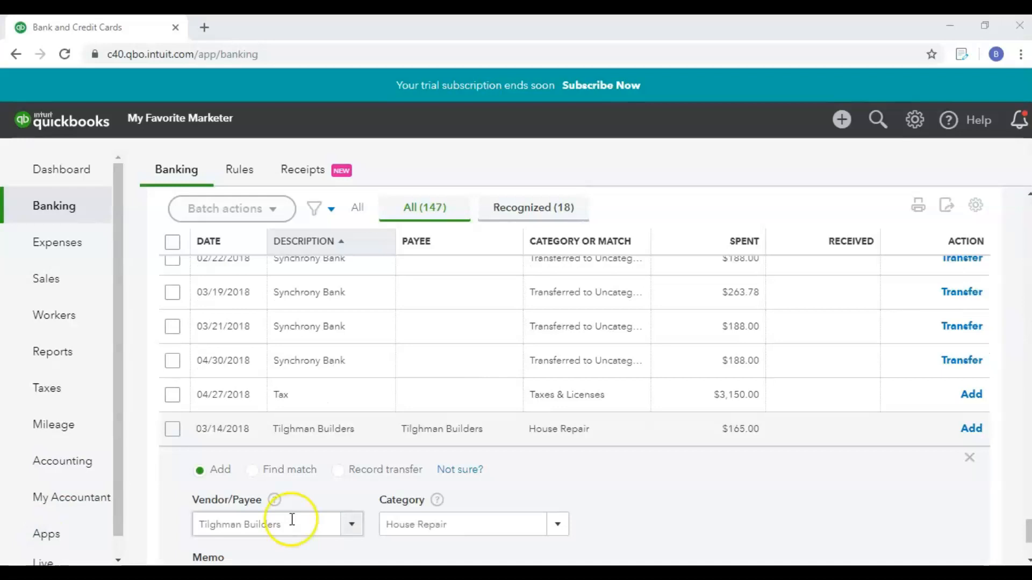
pyautogui.click(437, 525)
pyautogui.click(460, 525)
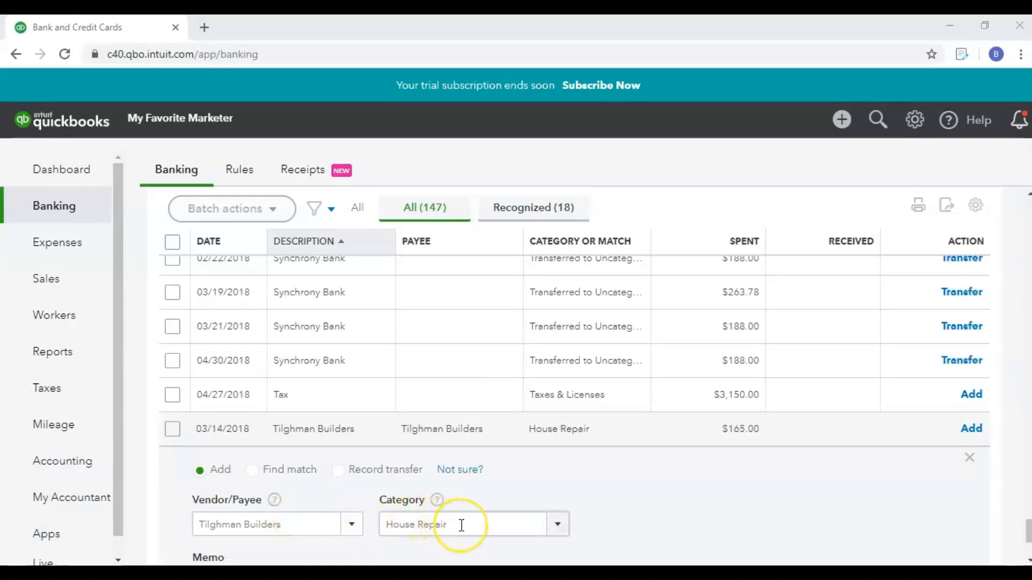
pyautogui.click(334, 428)
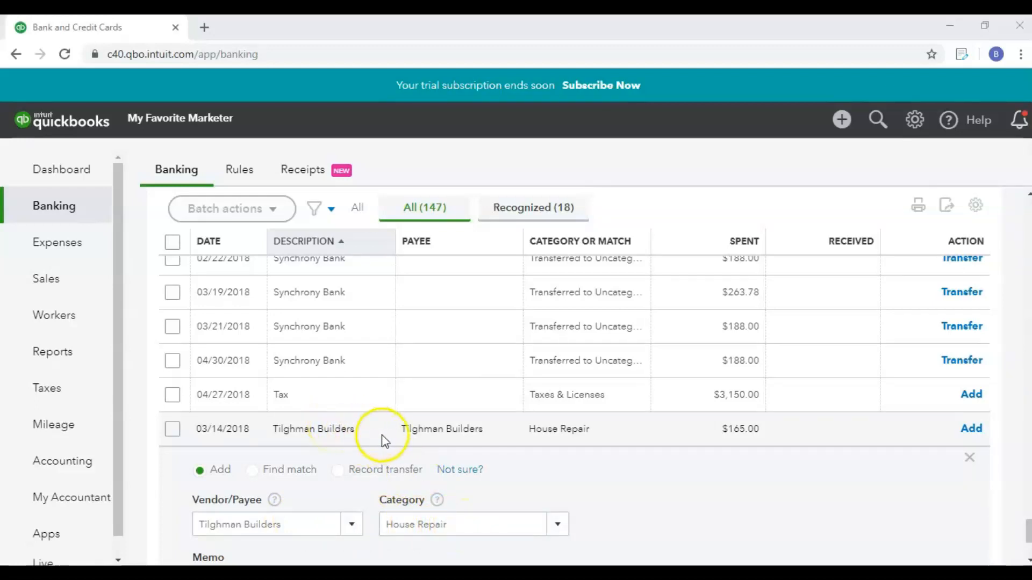
pyautogui.click(288, 529)
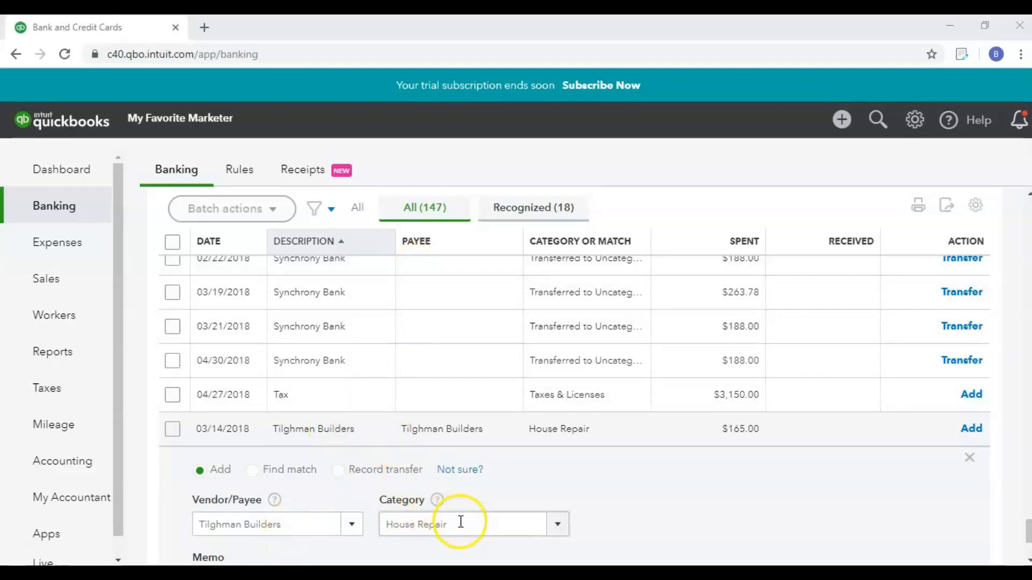
# Step: Set the 04/27/2018 $3,150.00 Tax payment's payee to US Treasury
pyautogui.click(437, 398)
pyautogui.click(310, 492)
pyautogui.write('US Treasury')
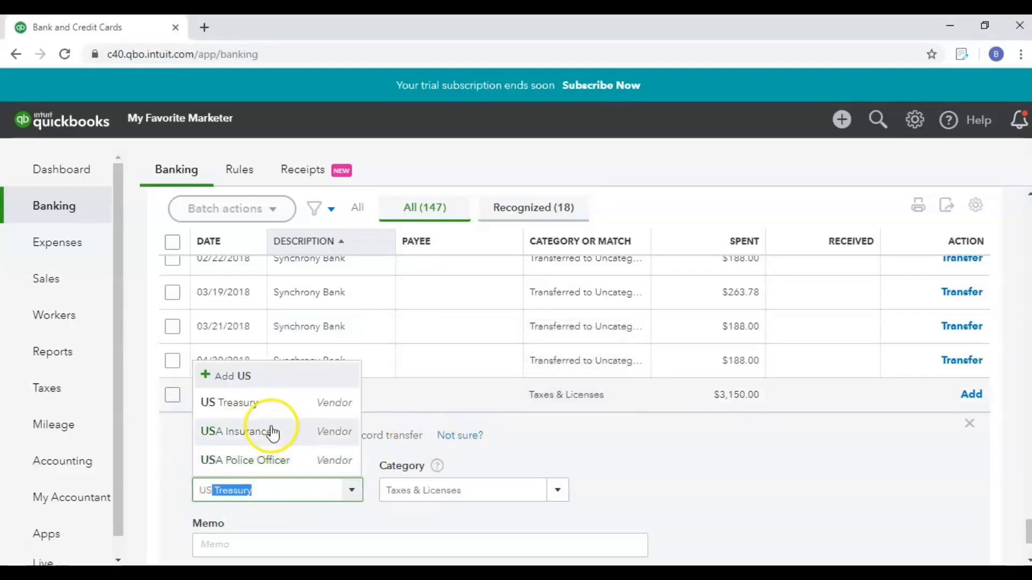
pyautogui.click(269, 409)
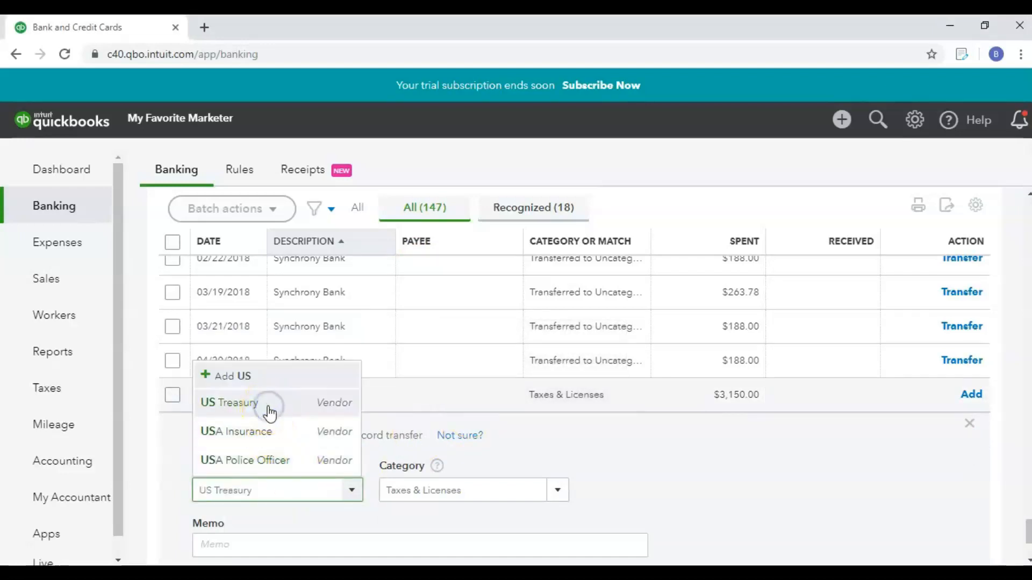
pyautogui.click(488, 485)
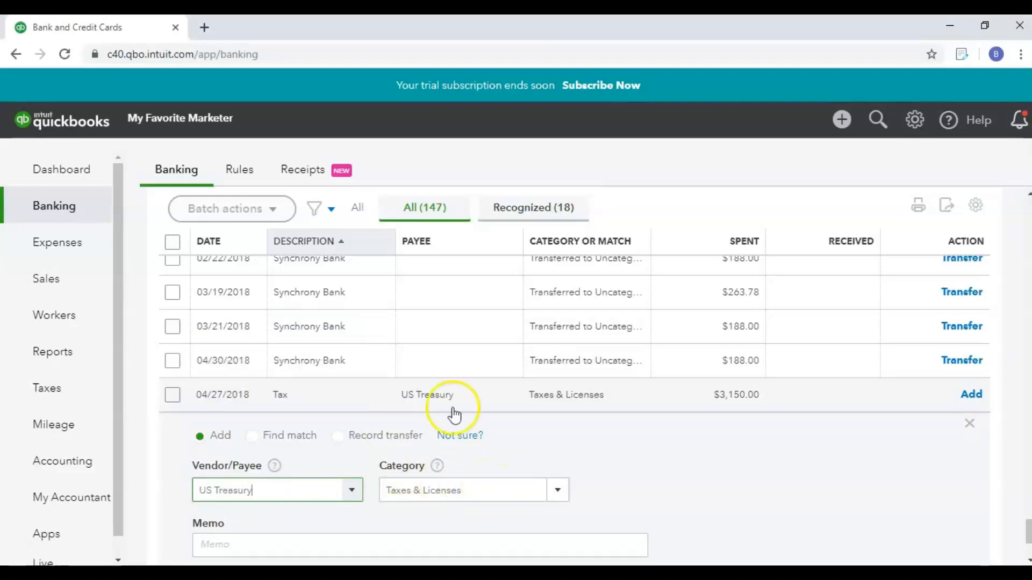
pyautogui.click(450, 365)
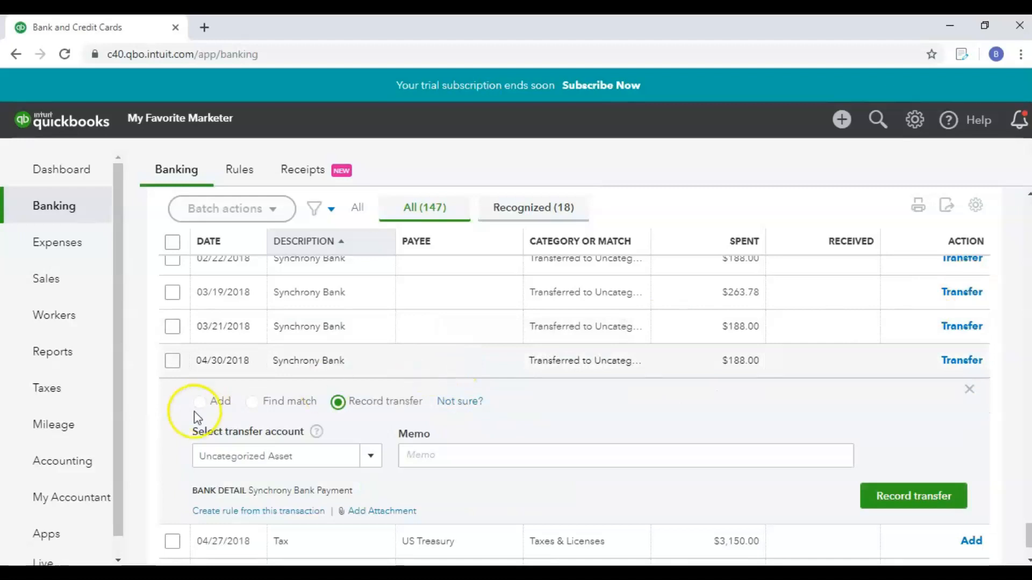
# Step: Set the 04/30/2018 $188.00 Synchrony Bank payment to Add with payee Synchrony Bank and category Shopping
pyautogui.click(201, 404)
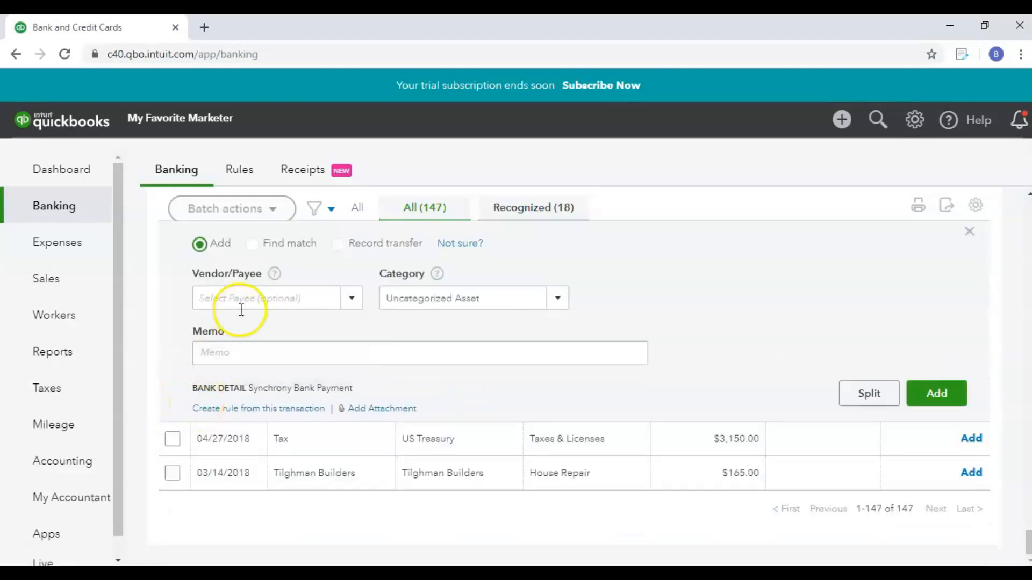
pyautogui.click(245, 298)
pyautogui.write('s')
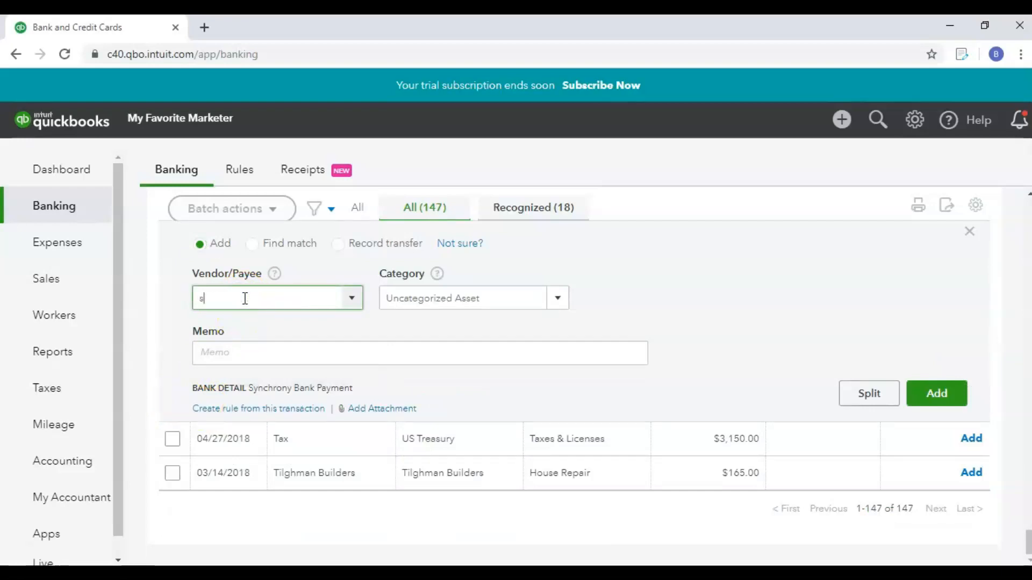
pyautogui.click(249, 352)
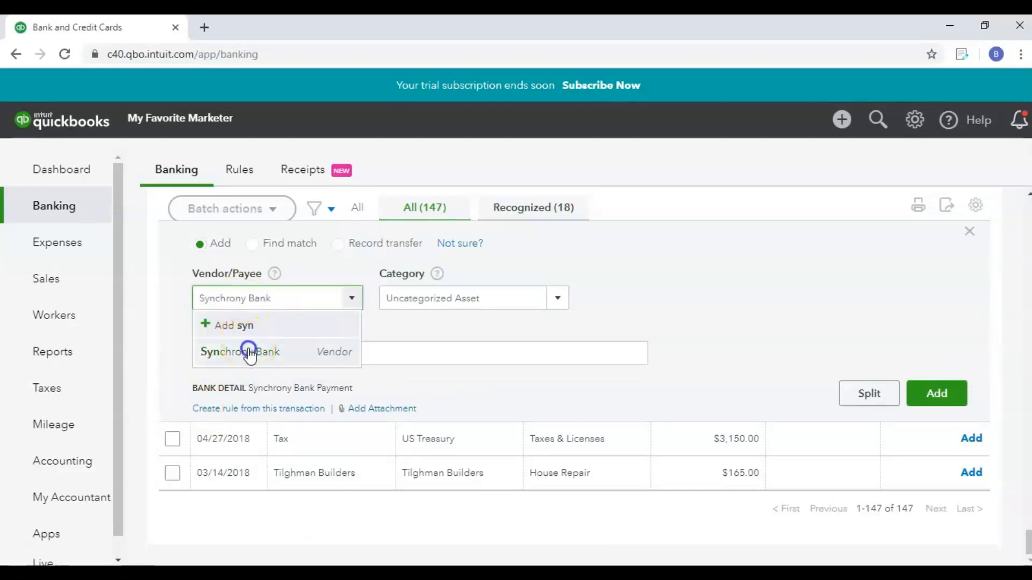
pyautogui.click(425, 302)
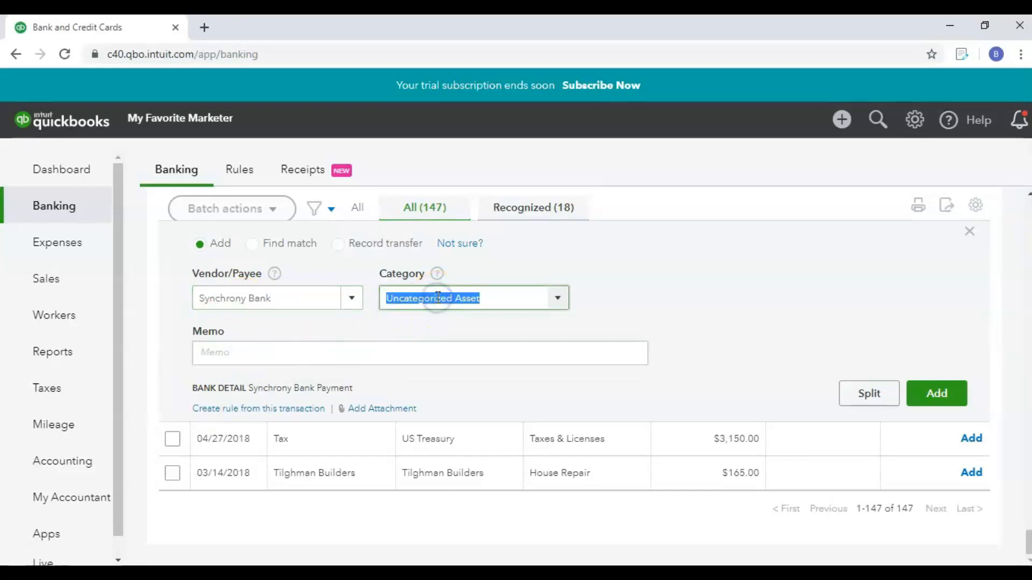
pyautogui.write('sh')
pyautogui.click(432, 350)
pyautogui.click(969, 231)
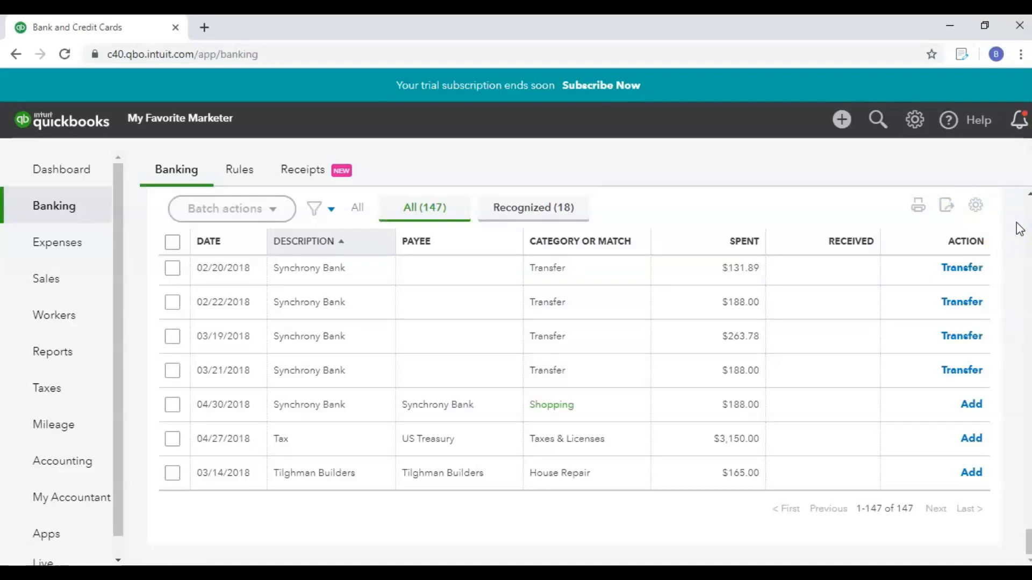
# Step: Set the 03/21/2018 Synchrony Bank payment to Add, replacing its American Express category with Shopping
pyautogui.click(475, 365)
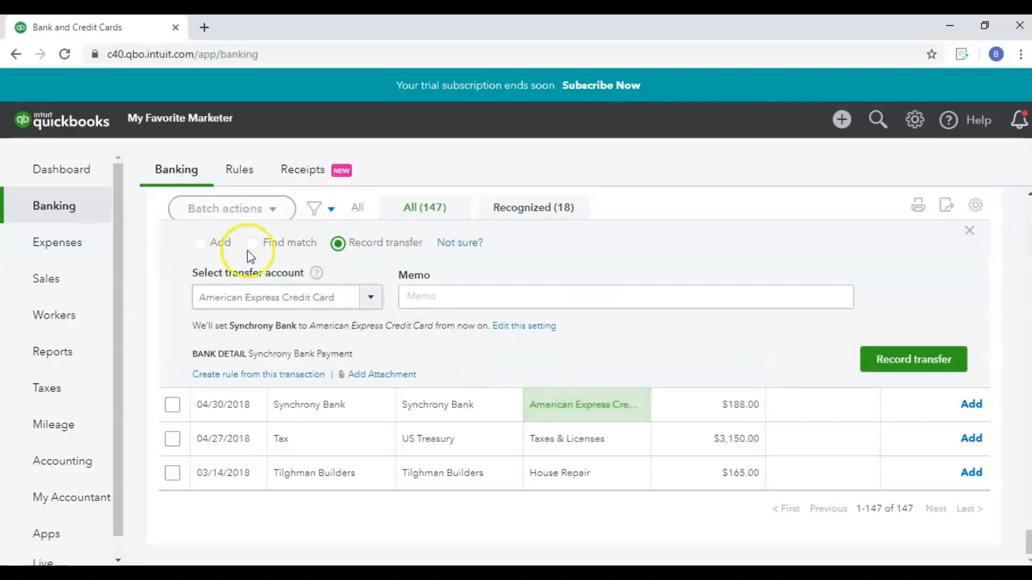
pyautogui.click(202, 245)
pyautogui.click(249, 241)
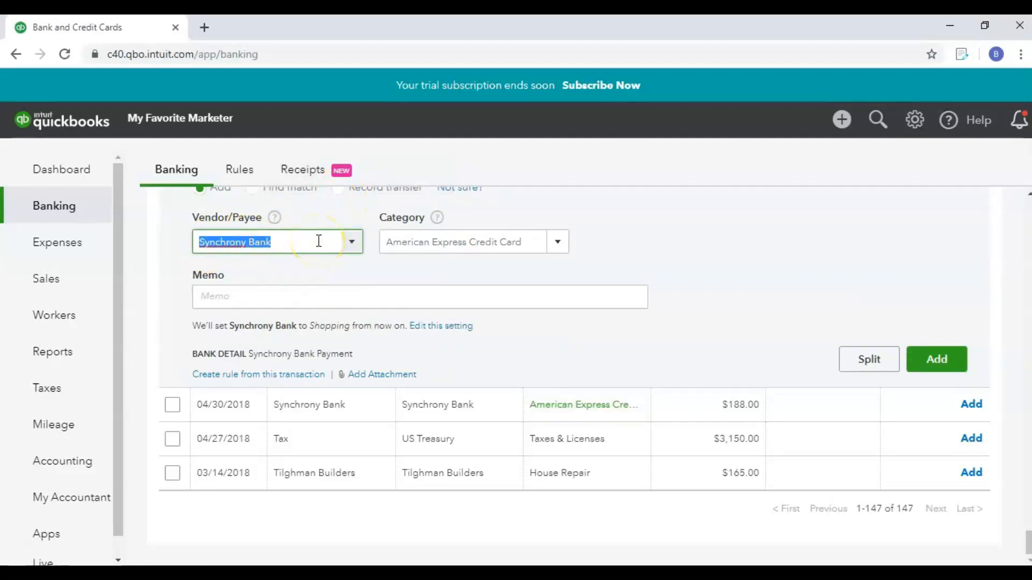
pyautogui.click(457, 239)
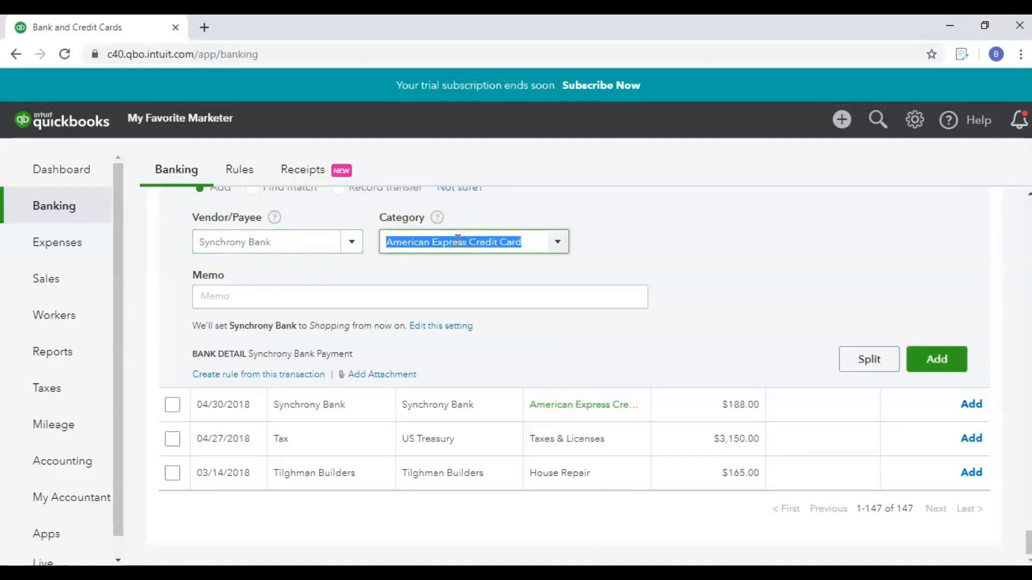
pyautogui.write('shop')
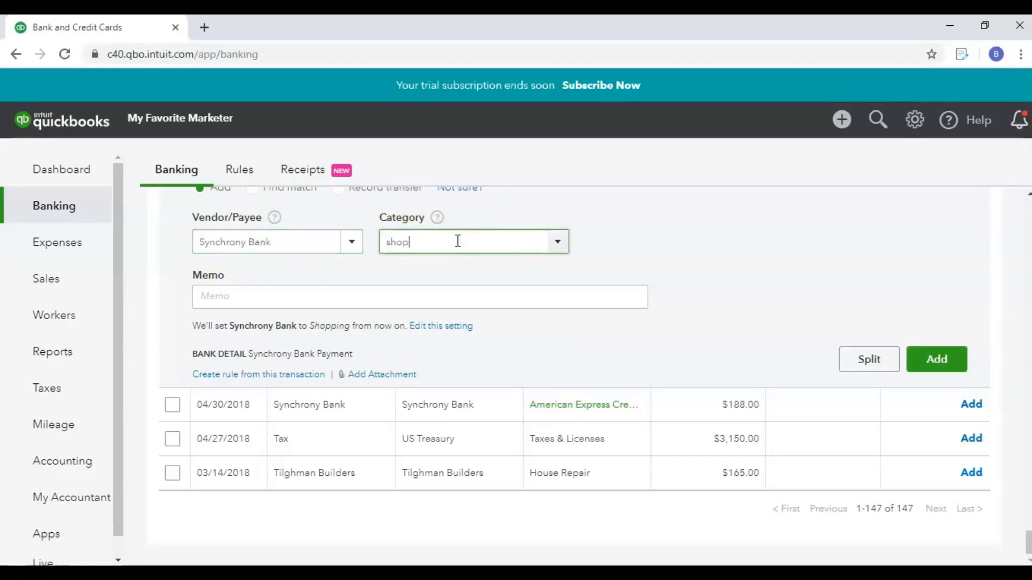
pyautogui.click(458, 301)
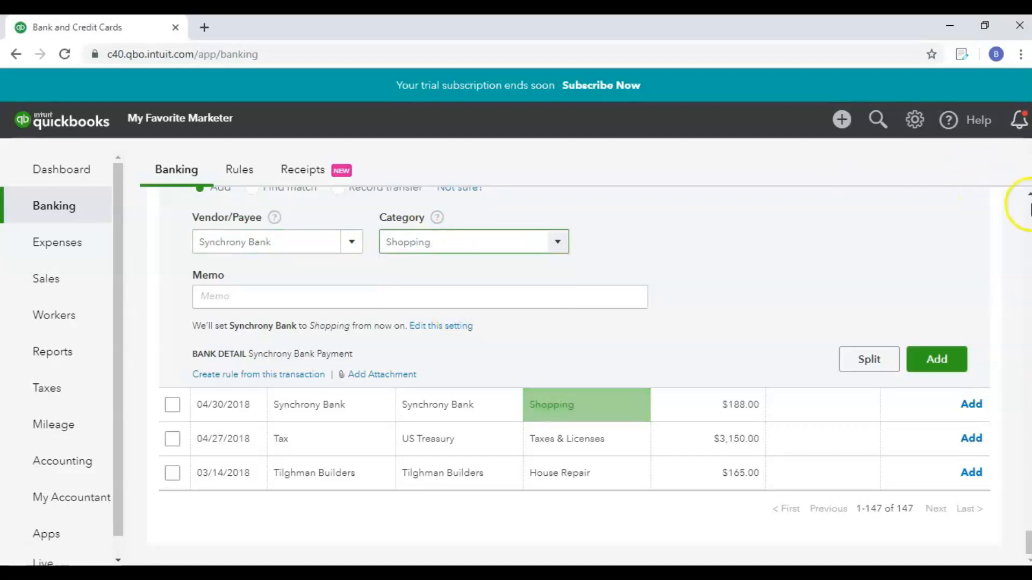
# Step: Record the 03/19 and 02/22 Synchrony Bank payments as expenses categorized Shopping
pyautogui.scroll(5, 1028, 202)
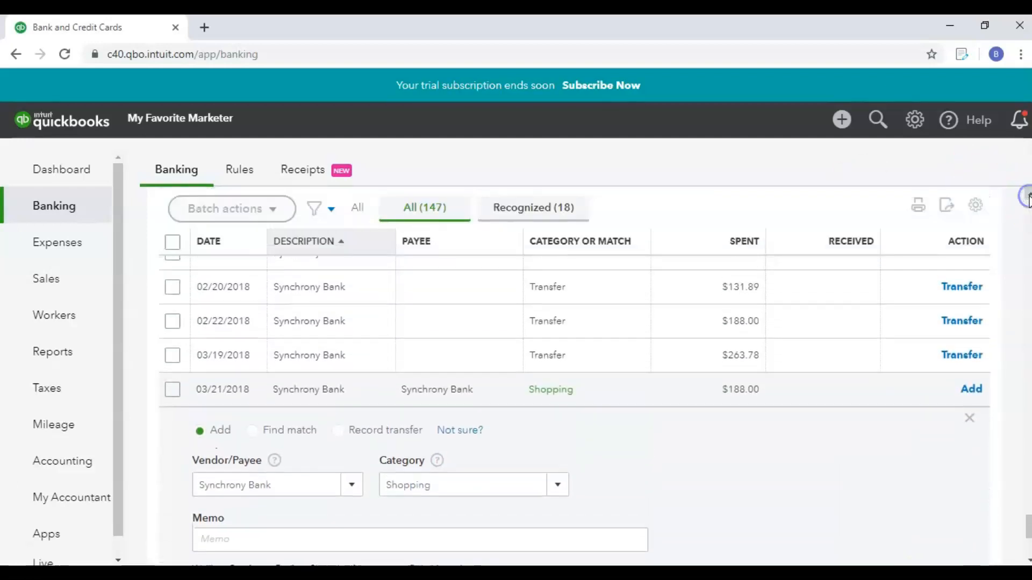
pyautogui.click(453, 355)
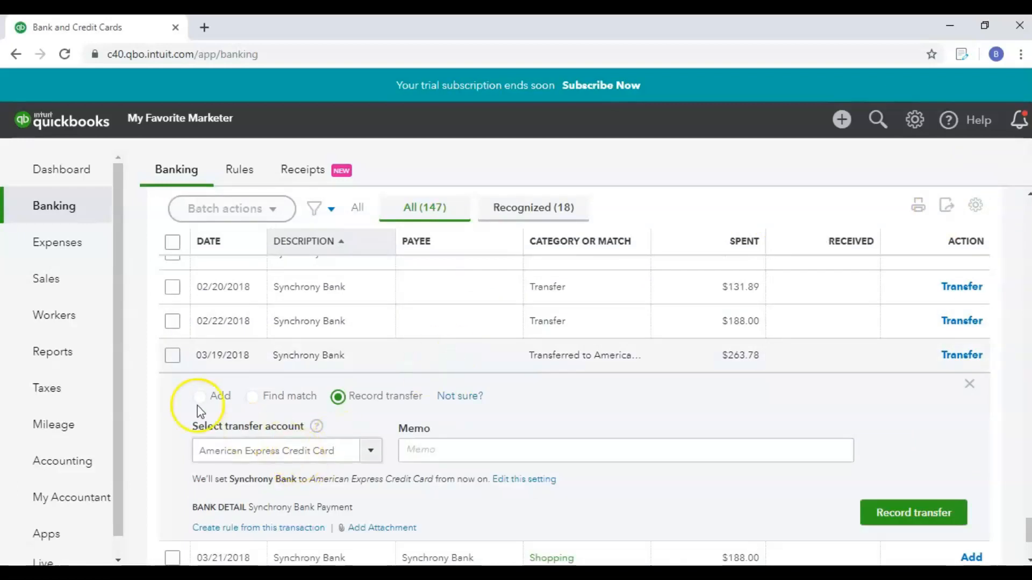
pyautogui.click(199, 397)
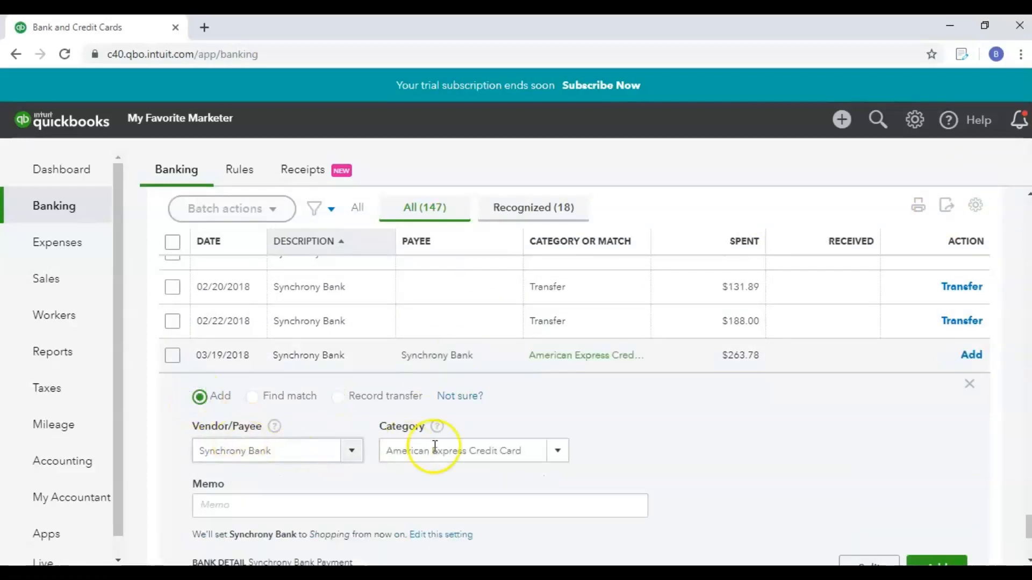
pyautogui.click(436, 447)
pyautogui.write('sh')
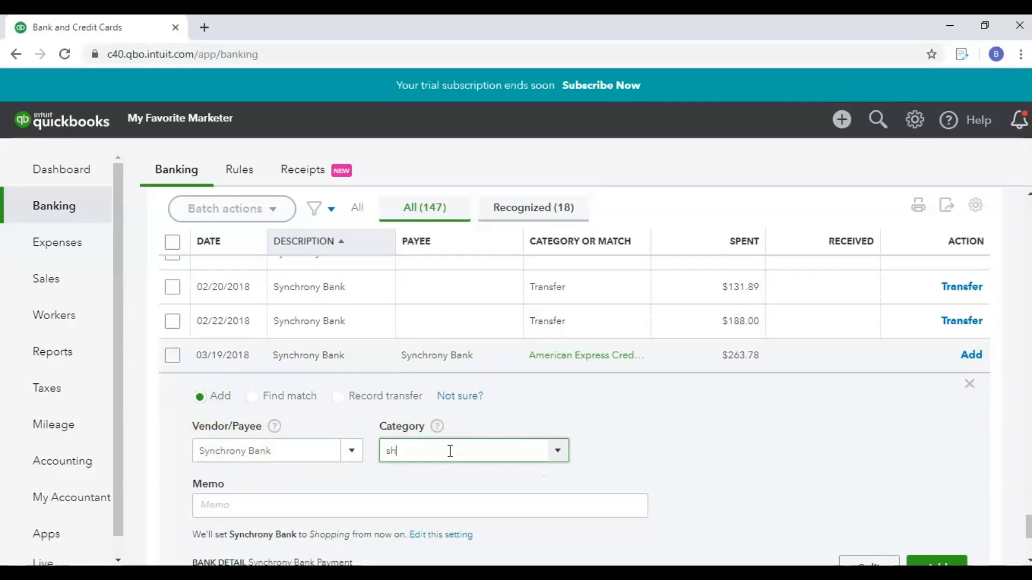
pyautogui.write('opping')
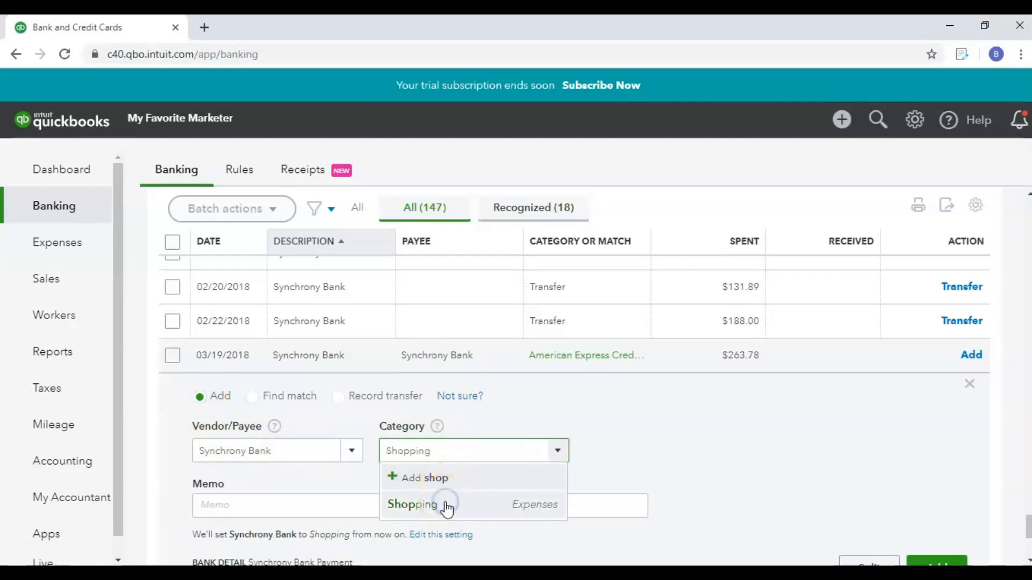
pyautogui.click(444, 500)
pyautogui.click(437, 322)
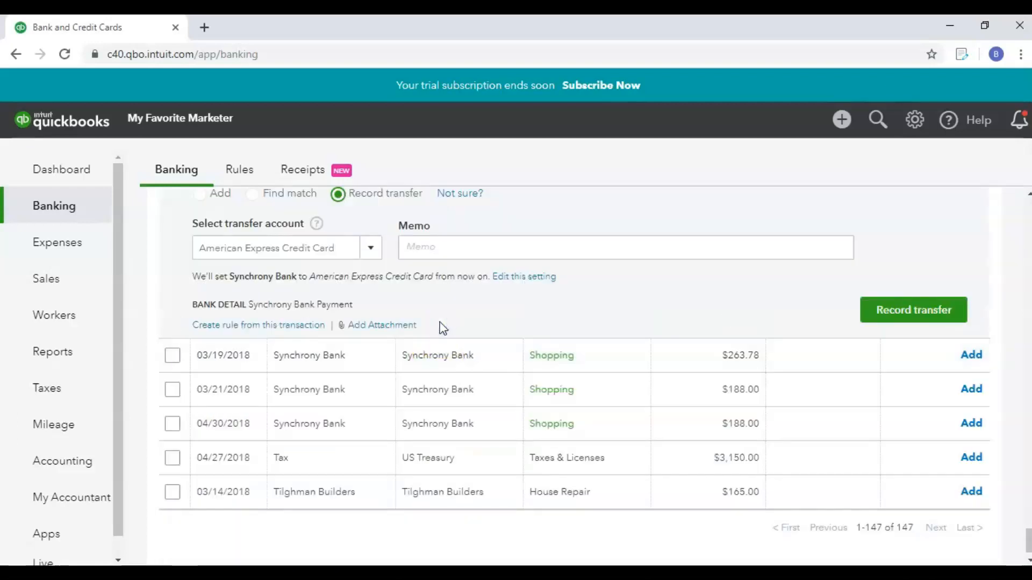
pyautogui.click(201, 196)
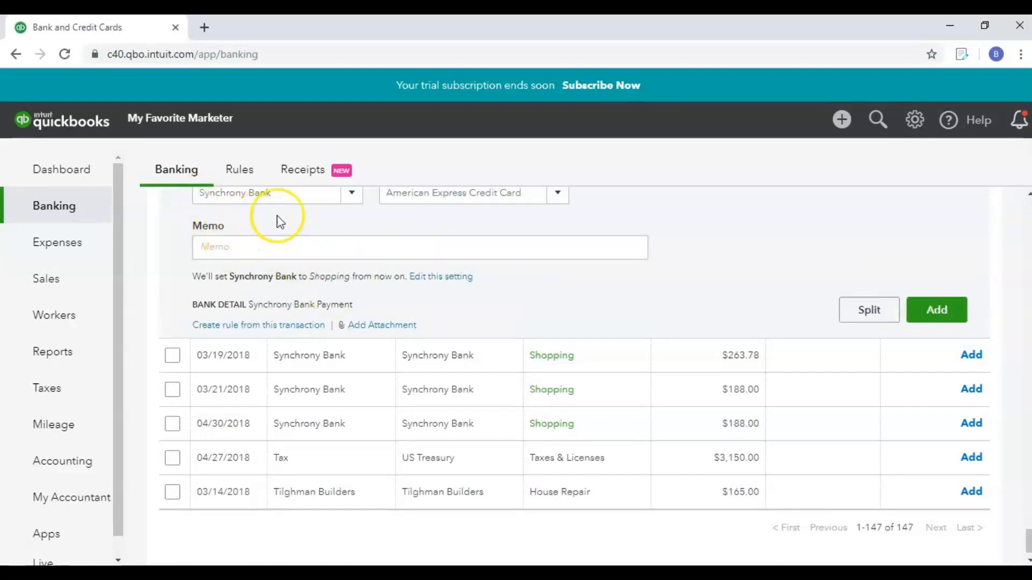
pyautogui.click(441, 198)
pyautogui.write('s')
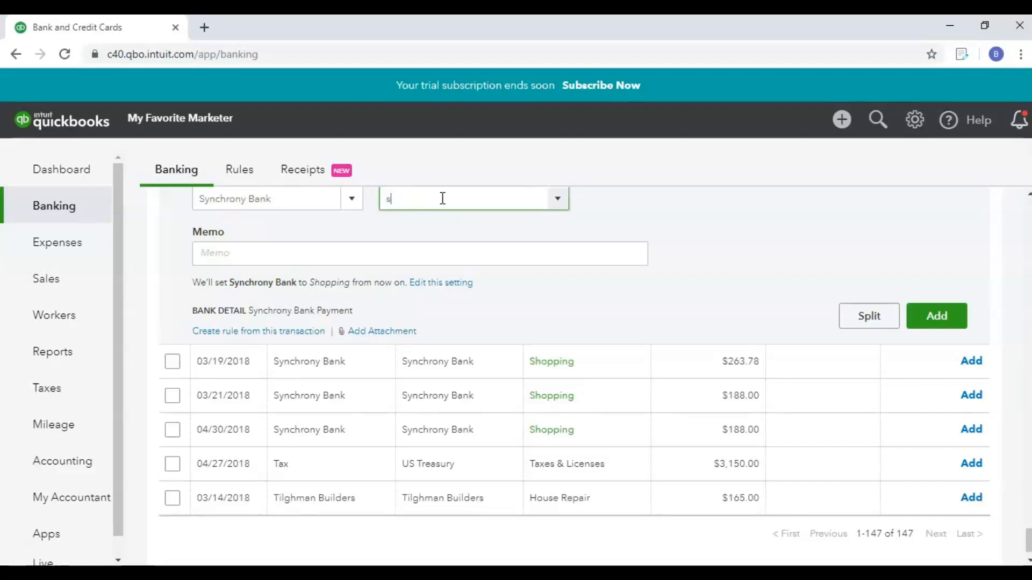
pyautogui.write('hopping')
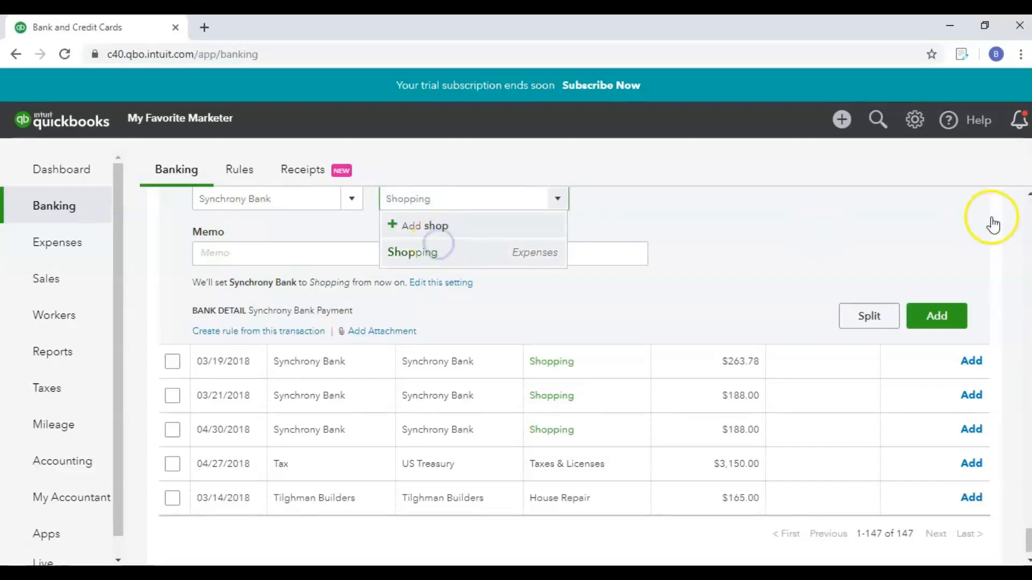
pyautogui.click(1018, 230)
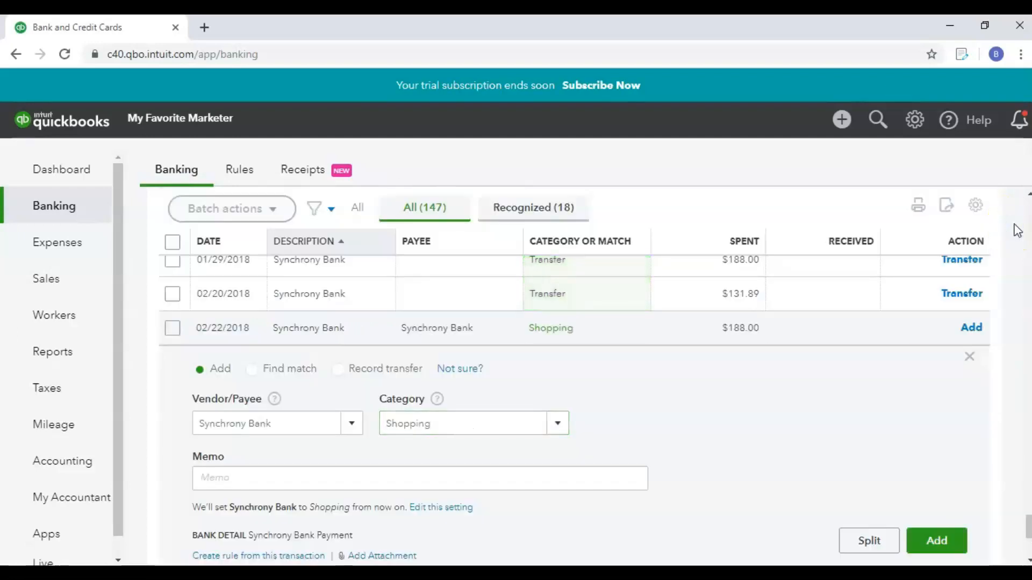
pyautogui.click(1027, 195)
pyautogui.click(1027, 196)
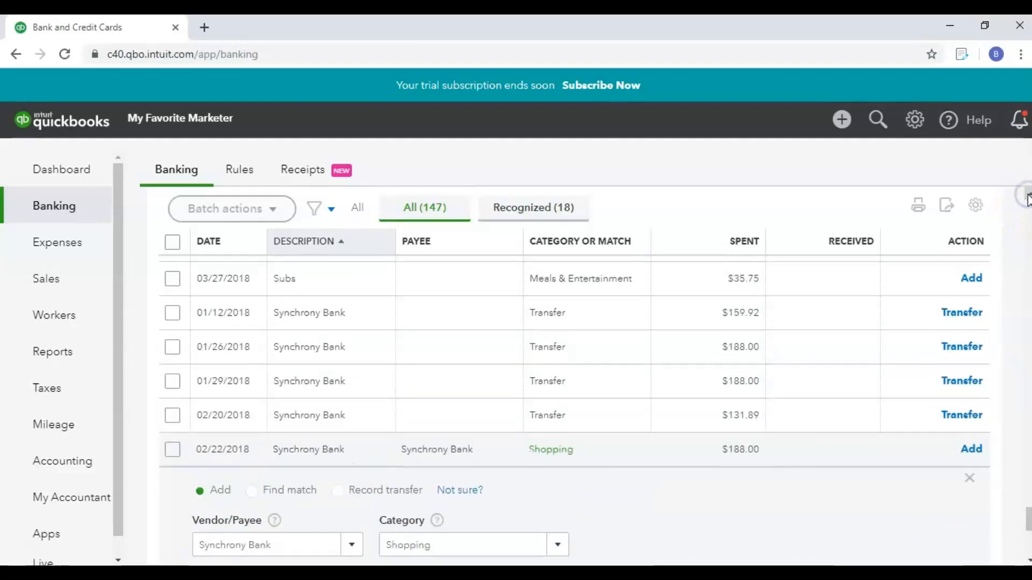
# Step: Record the 02/20 and 01/29 Synchrony Bank payments as Shopping expenses instead of transfers
pyautogui.click(438, 422)
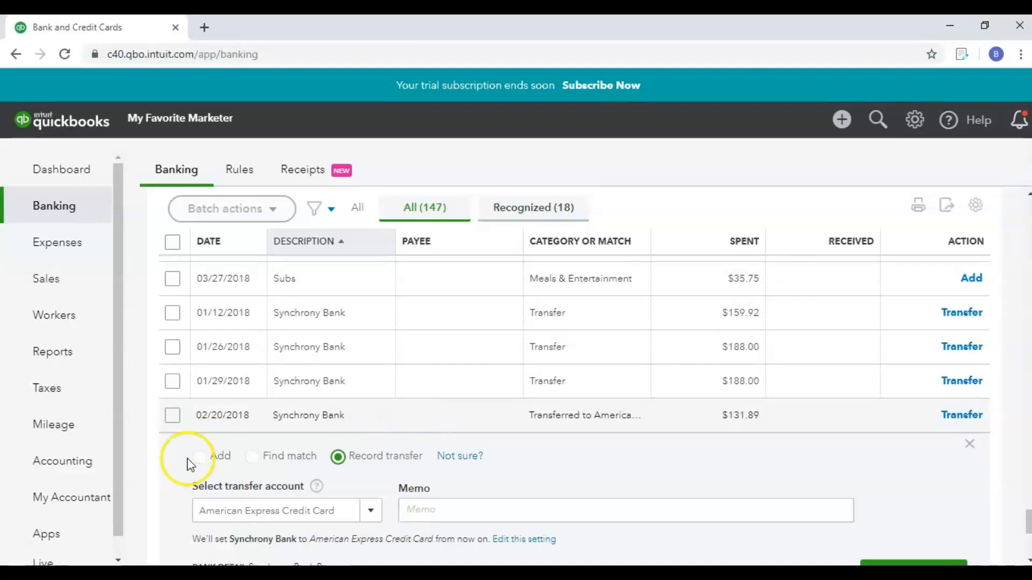
pyautogui.click(198, 457)
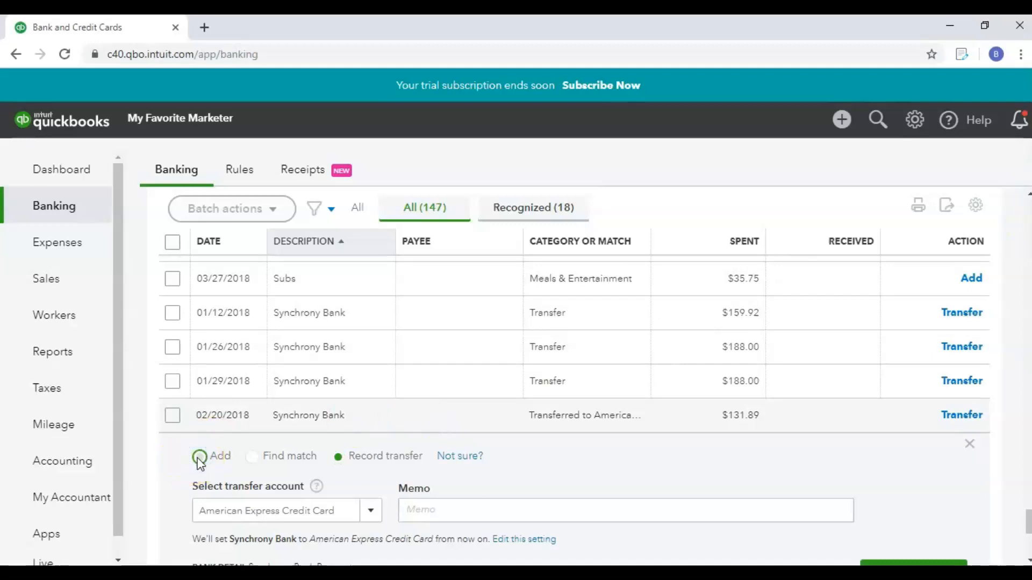
pyautogui.click(398, 508)
pyautogui.write('shop')
pyautogui.click(410, 487)
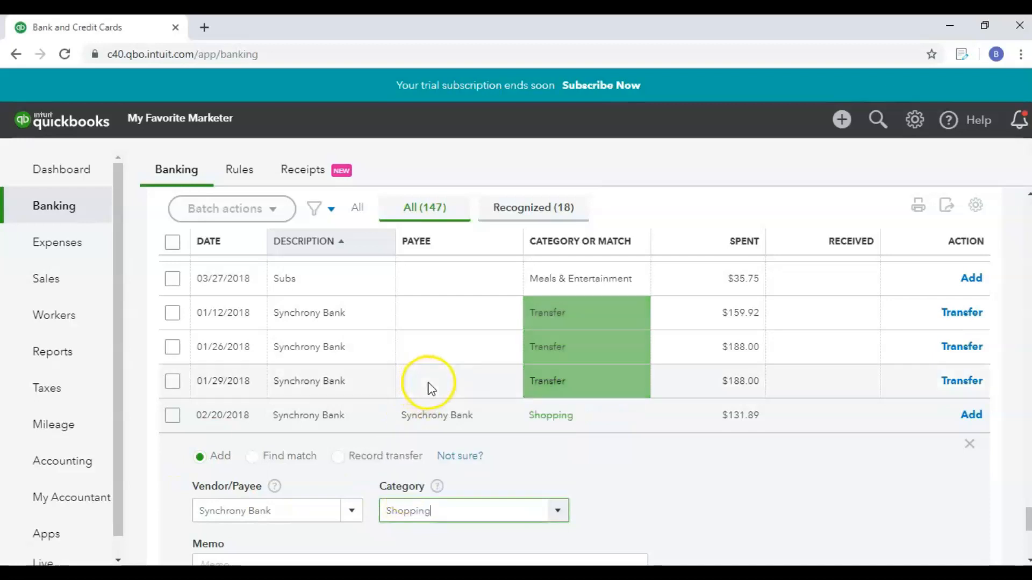
pyautogui.click(429, 383)
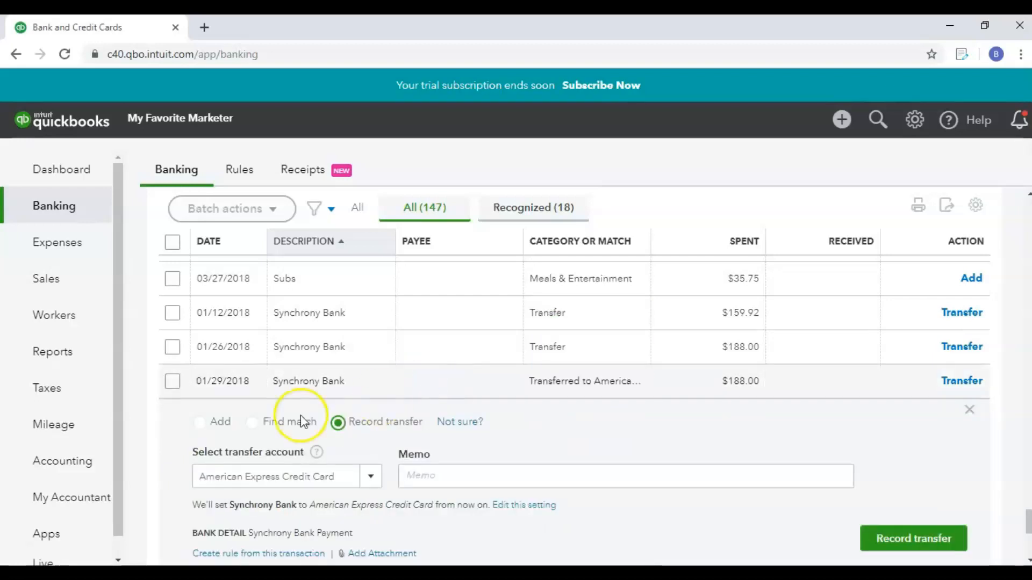
pyautogui.click(199, 423)
pyautogui.click(437, 477)
pyautogui.write('shop')
pyautogui.click(436, 528)
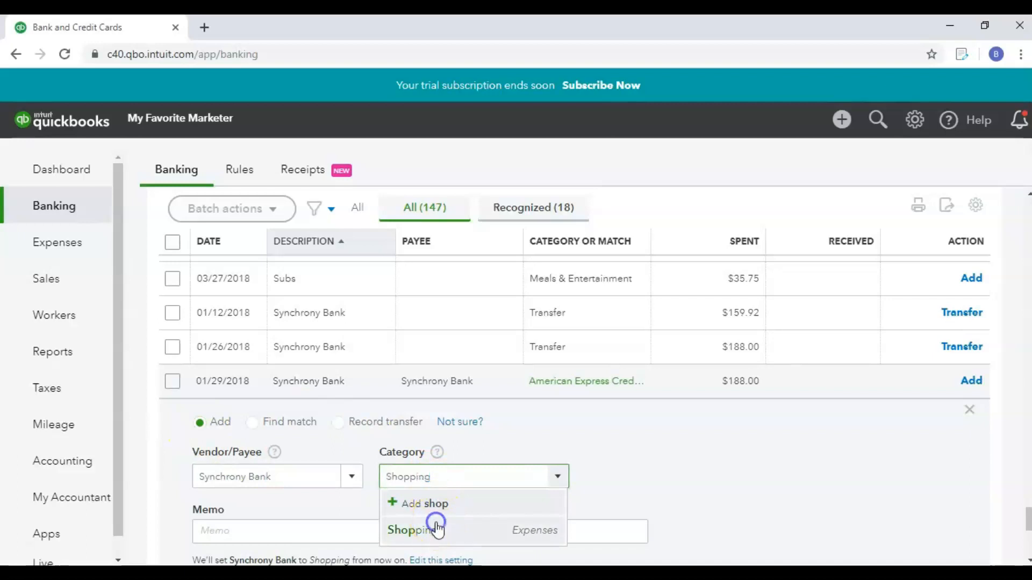
# Step: Record the 01/26 $188.00 and 01/12 $159.92 Synchrony Bank payments as Shopping expenses
pyautogui.click(429, 348)
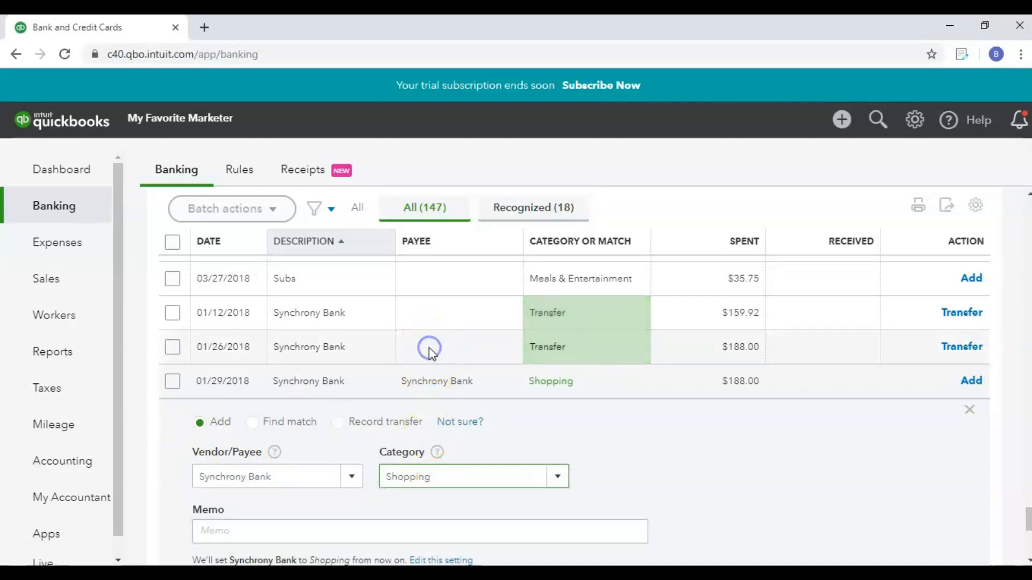
pyautogui.click(200, 389)
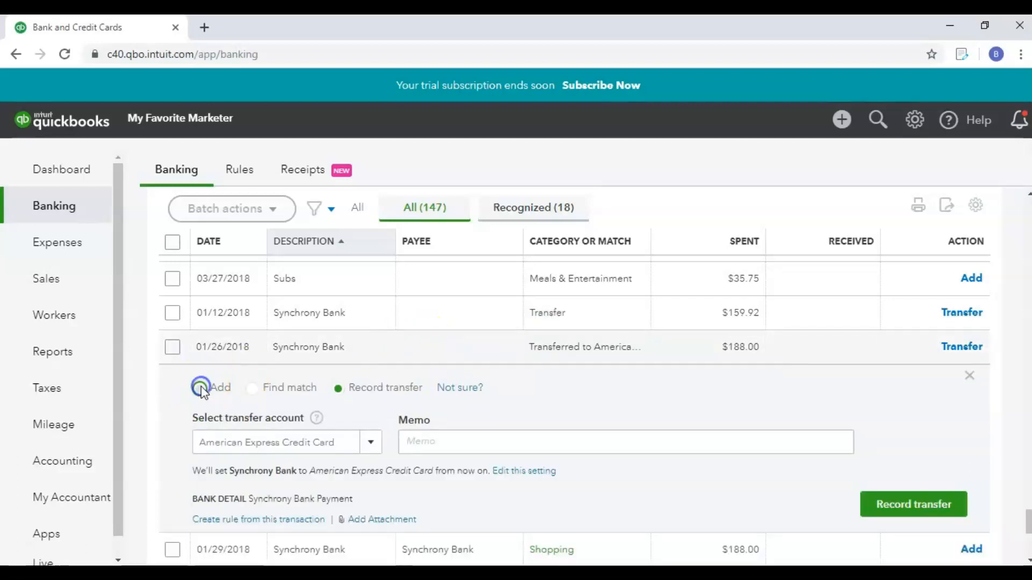
pyautogui.click(404, 436)
pyautogui.write('shop')
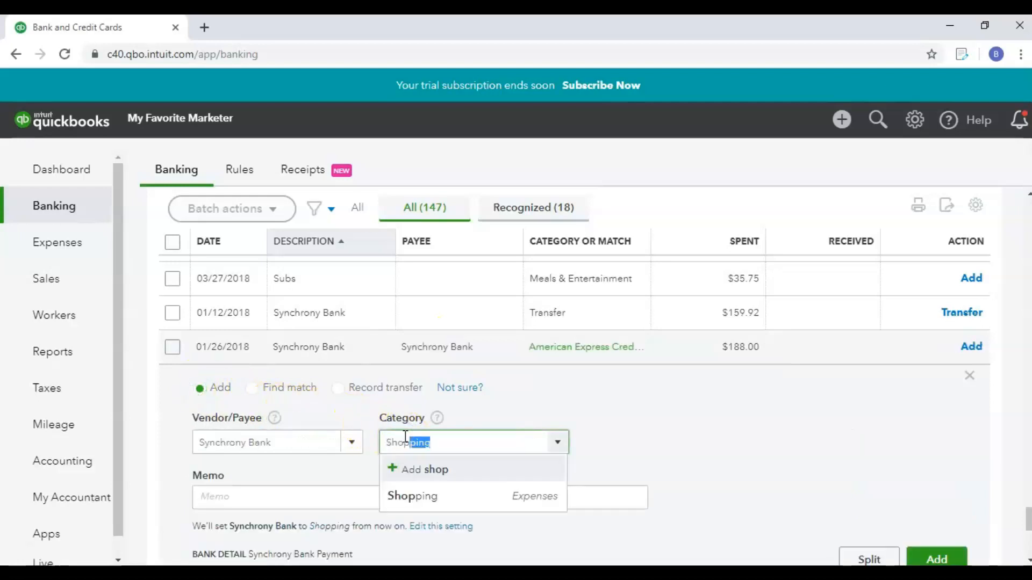
pyautogui.click(417, 495)
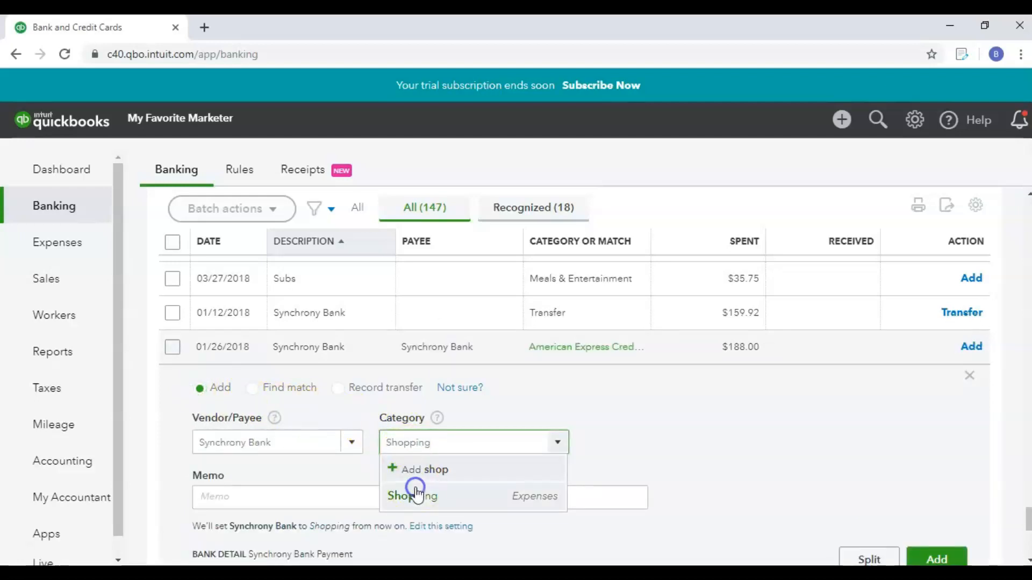
pyautogui.click(427, 311)
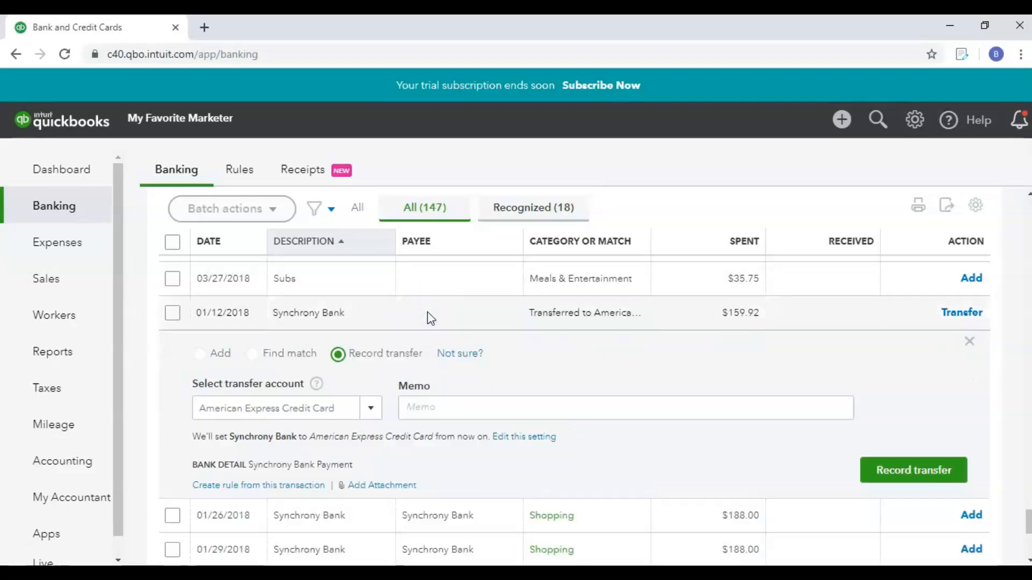
pyautogui.click(202, 356)
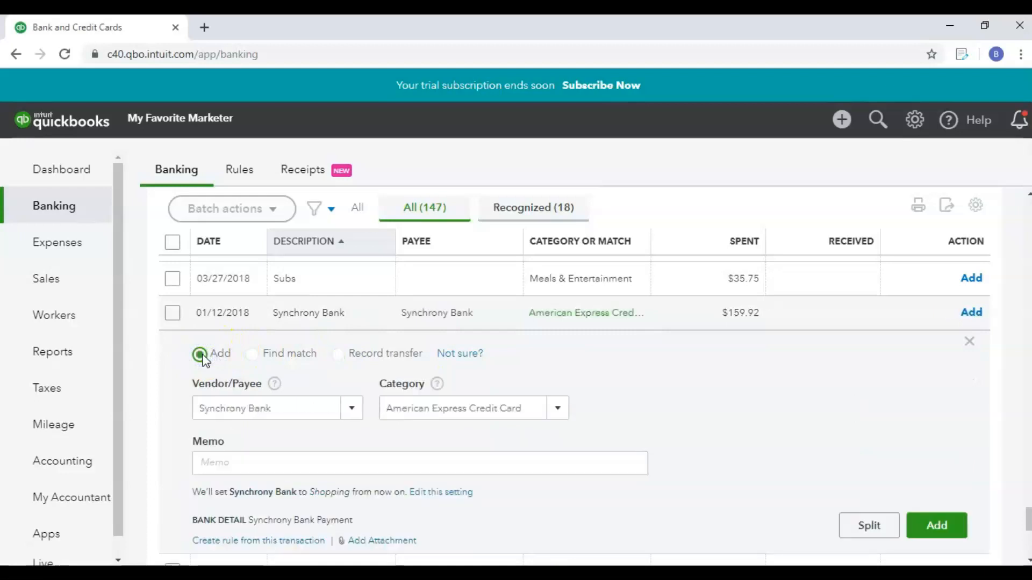
pyautogui.click(416, 404)
pyautogui.write('shop')
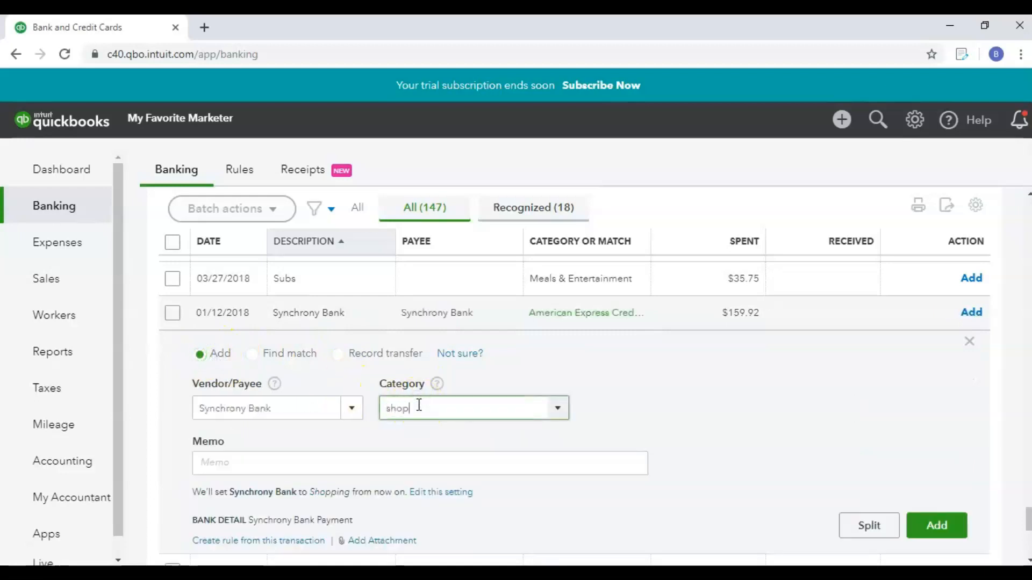
pyautogui.click(424, 464)
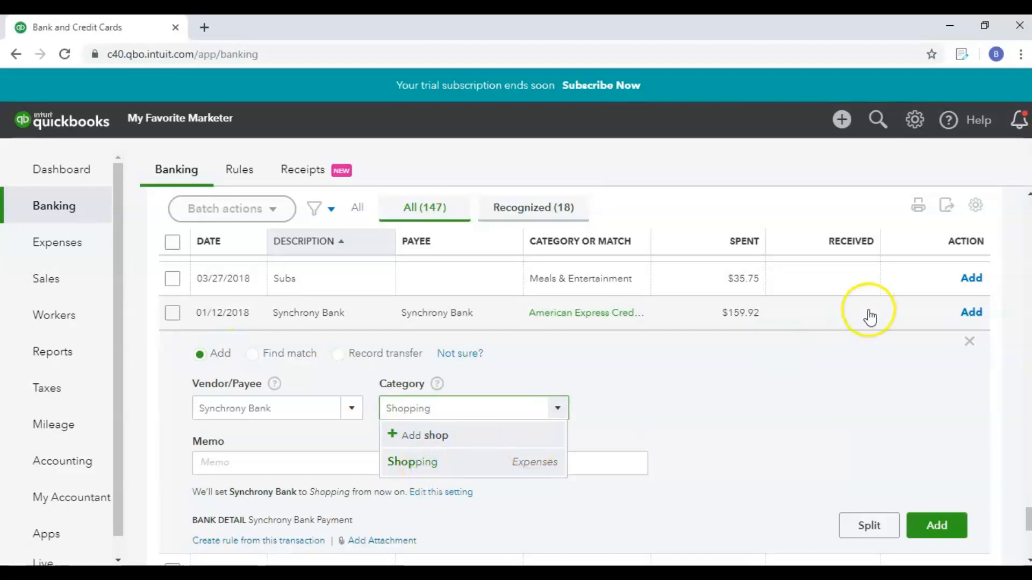
pyautogui.click(1027, 194)
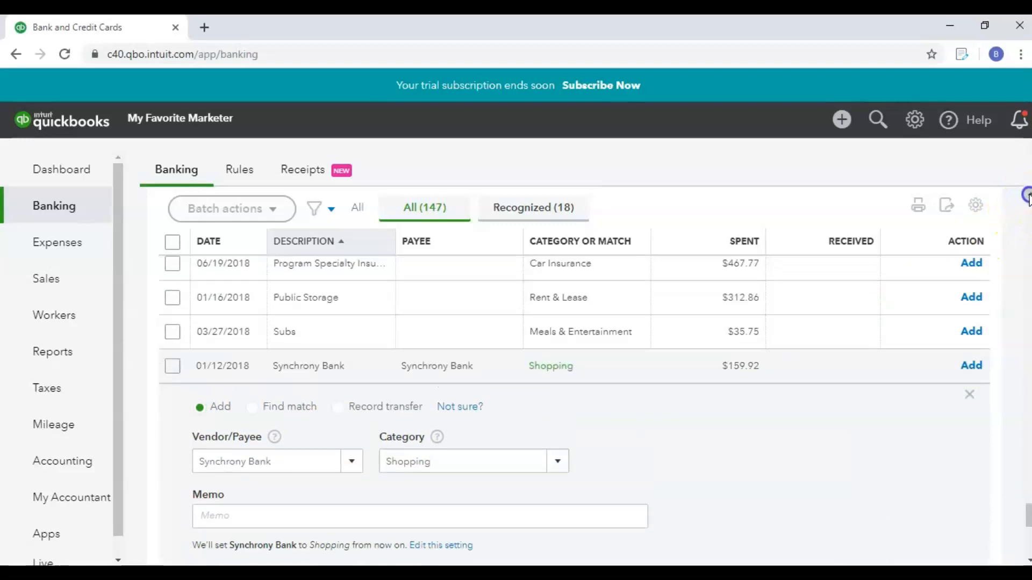
pyautogui.click(1028, 194)
pyautogui.click(1027, 194)
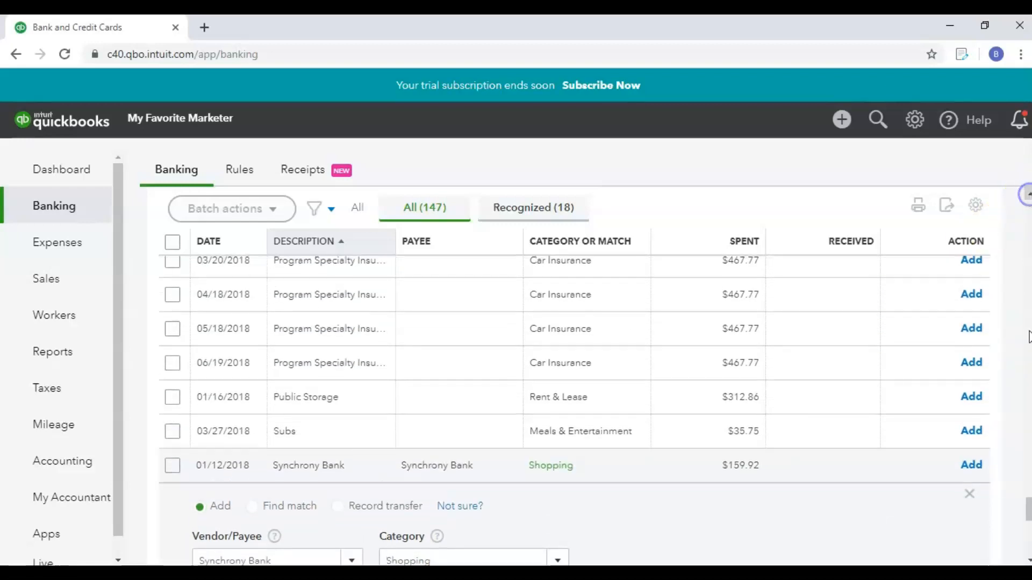
pyautogui.click(1028, 195)
# Step: Set the 04/13 Chase payment to Add with payee Chase and category Uncategorized Expense
pyautogui.scroll(3, 1027, 497)
pyautogui.scroll(4, 1026, 495)
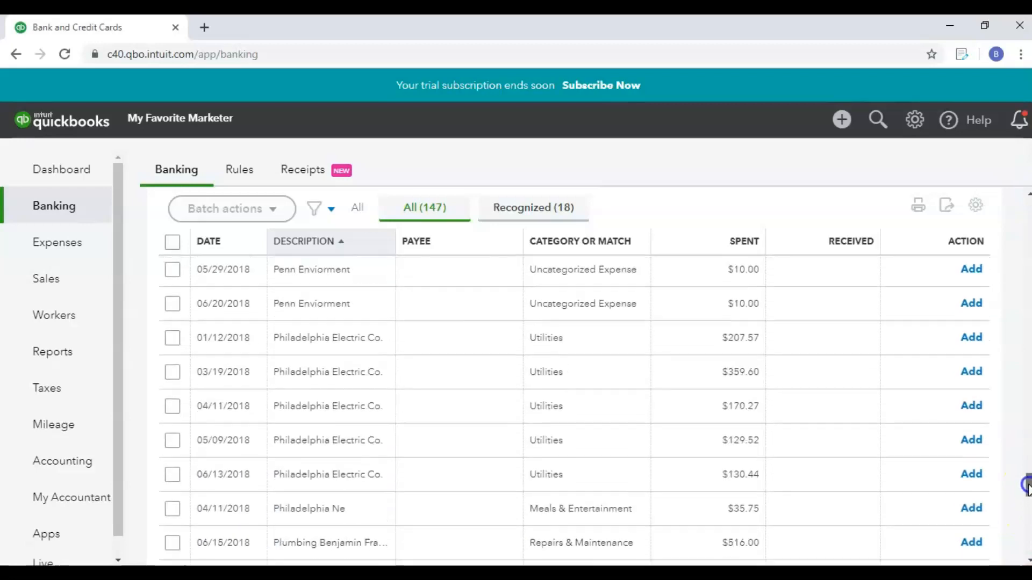
pyautogui.moveTo(1023, 479); pyautogui.dragTo(1024, 312)
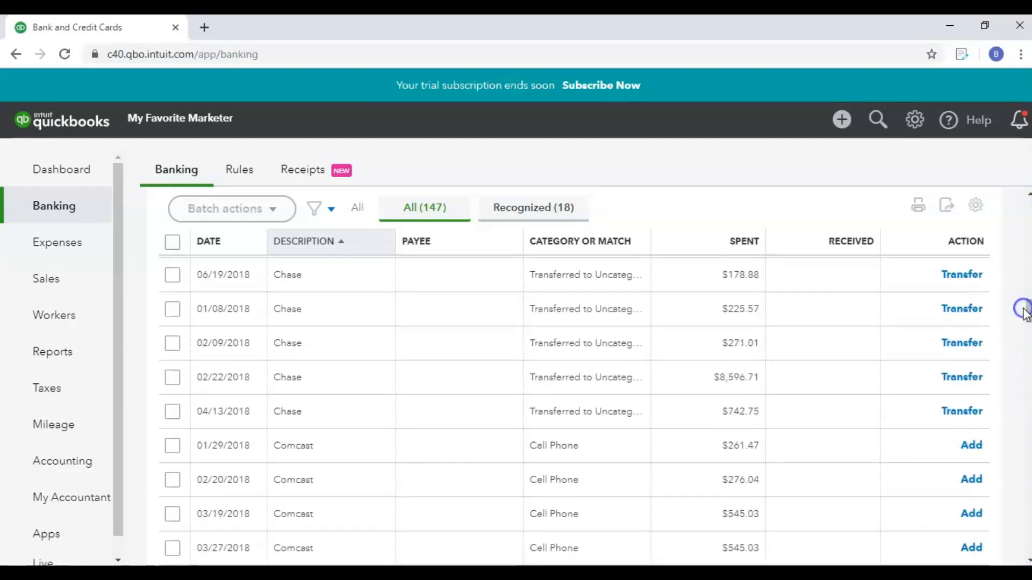
pyautogui.click(454, 414)
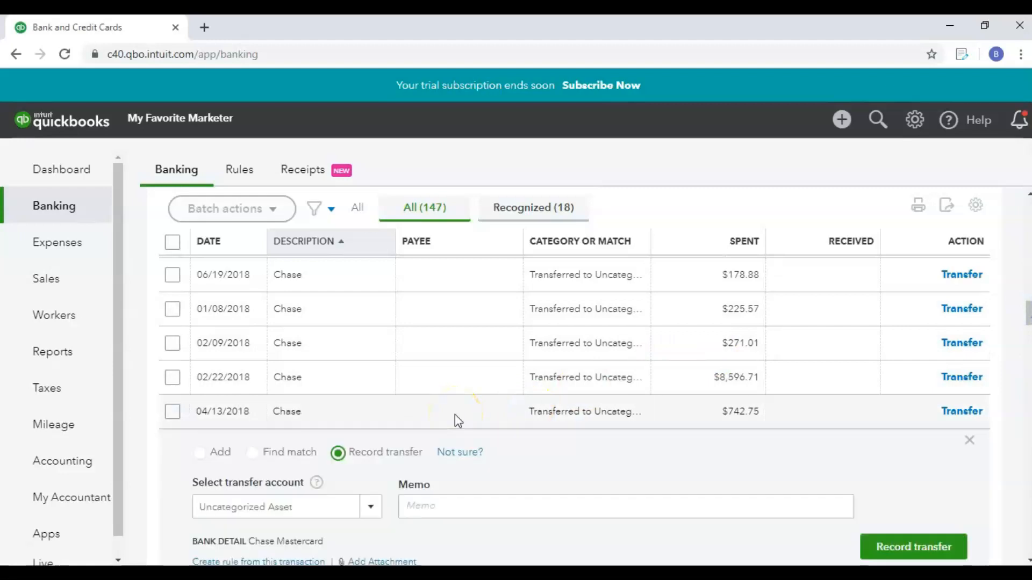
pyautogui.click(200, 454)
pyautogui.click(242, 506)
pyautogui.write('cha')
pyautogui.click(243, 485)
pyautogui.click(413, 508)
pyautogui.write('unc')
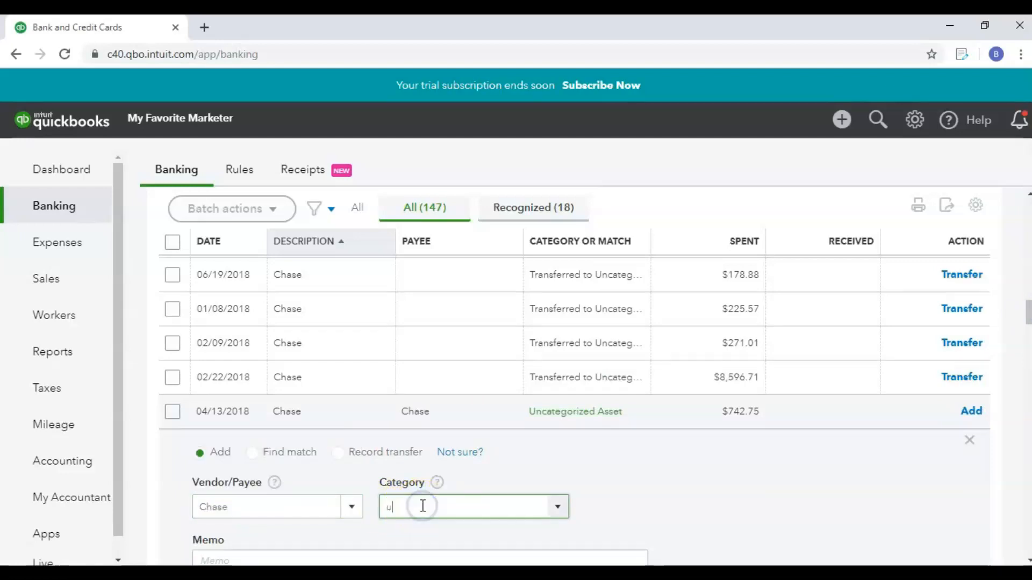
pyautogui.click(434, 409)
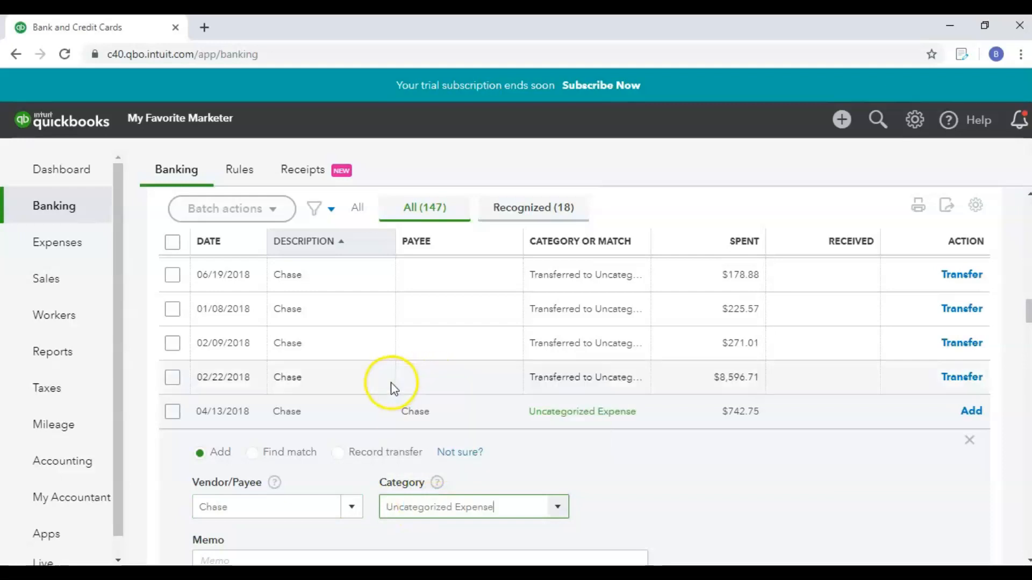
# Step: Switch the 02/22 Chase row from transfer to Add with category Uncategorized Expense
pyautogui.click(449, 376)
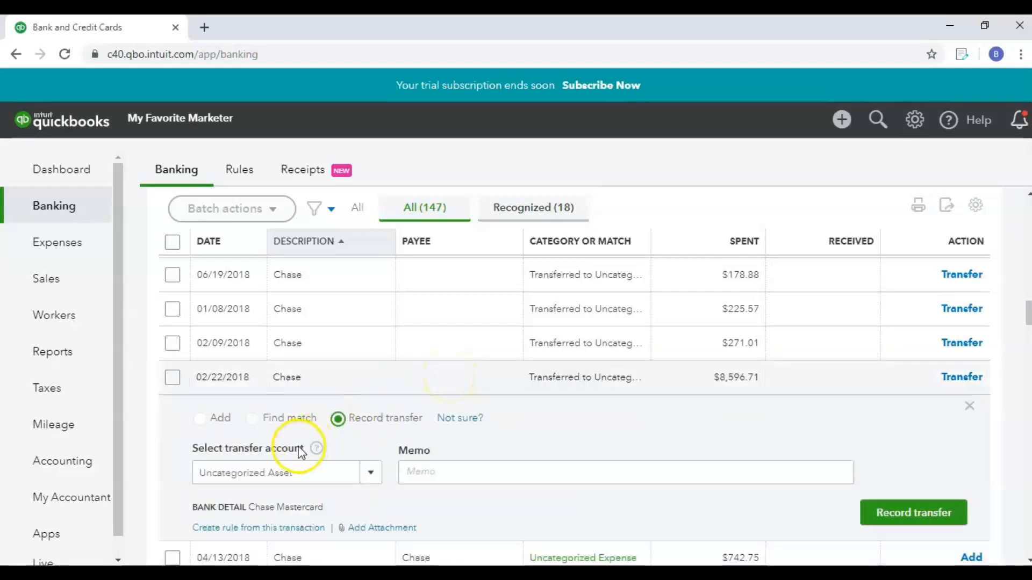
pyautogui.click(289, 470)
pyautogui.write('chas')
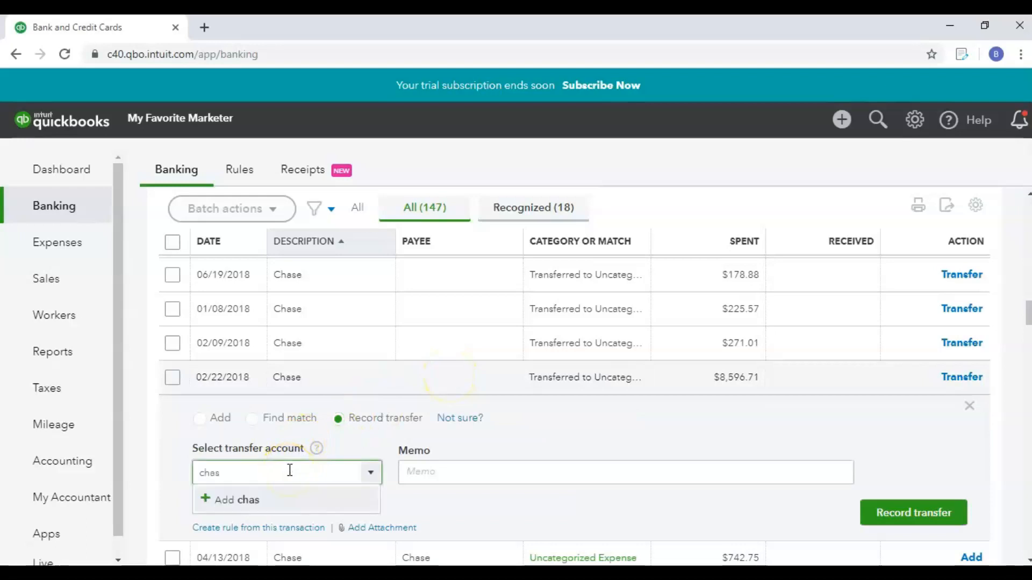
pyautogui.click(199, 421)
pyautogui.click(292, 501)
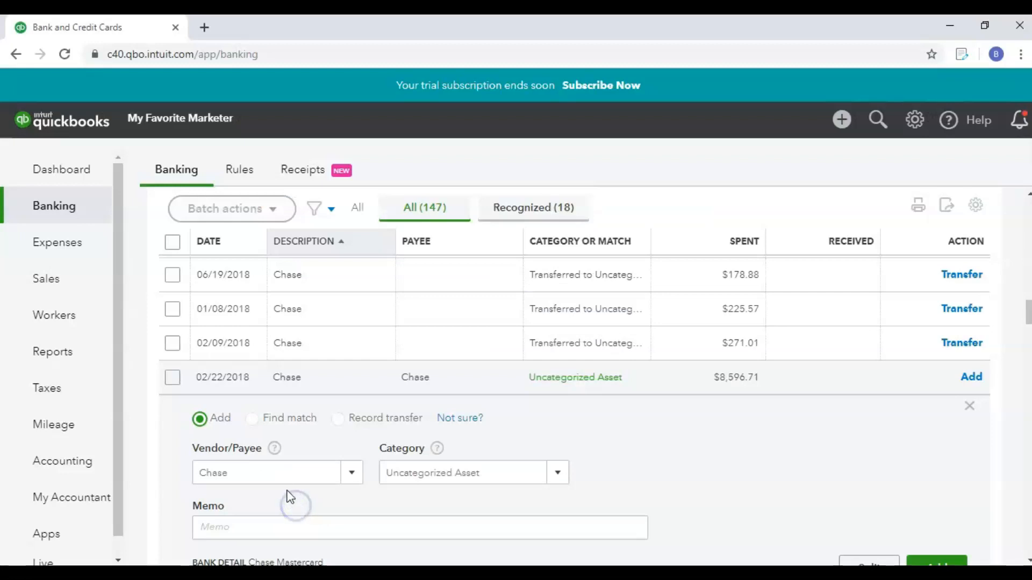
pyautogui.click(412, 476)
pyautogui.write('un')
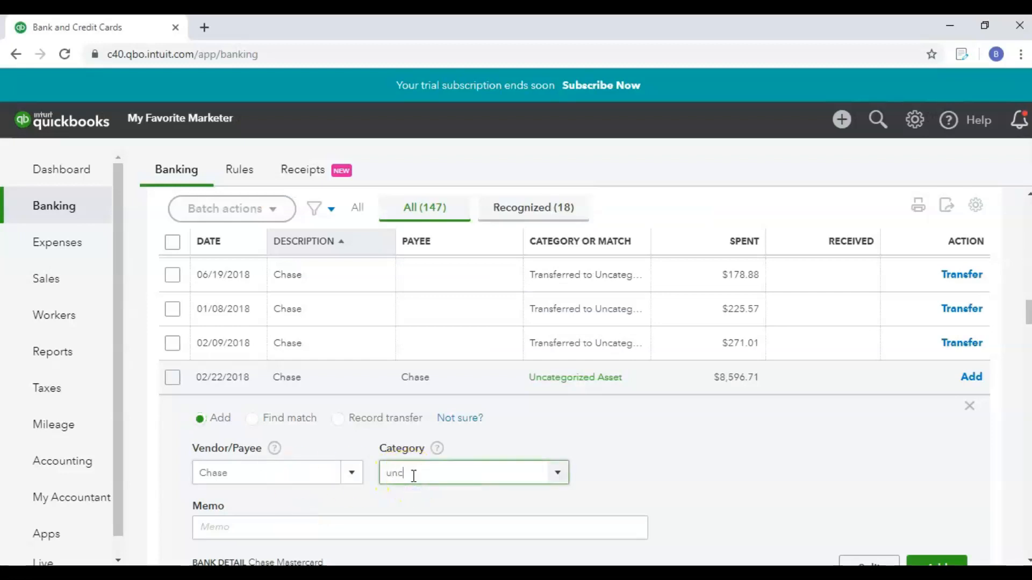
pyautogui.write('categorized Expense')
pyautogui.click(431, 387)
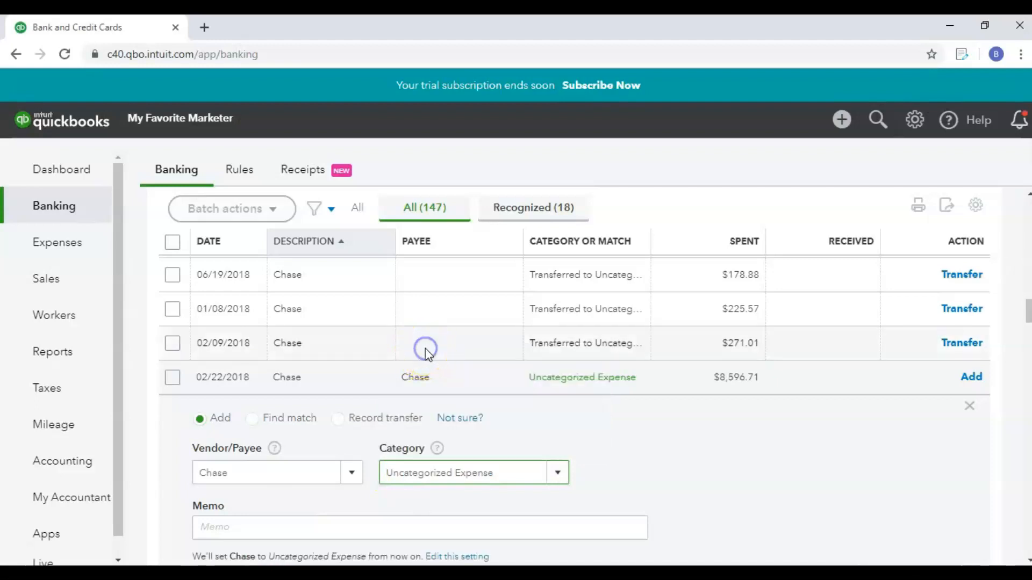
# Step: Change the 02/09/2018 $271.01 Chase charge to Add, category Uncategorized Expense
pyautogui.click(424, 348)
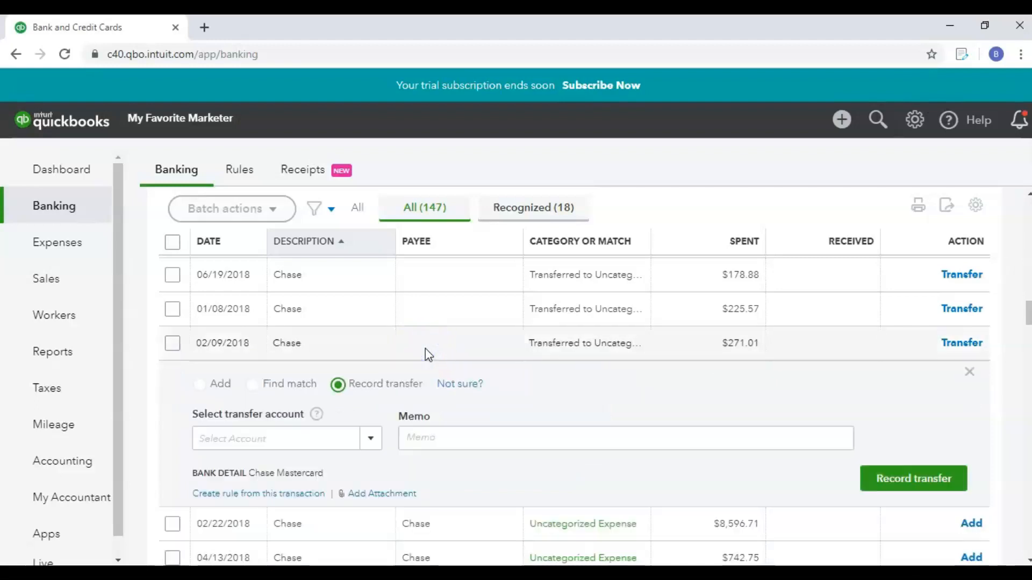
pyautogui.click(200, 385)
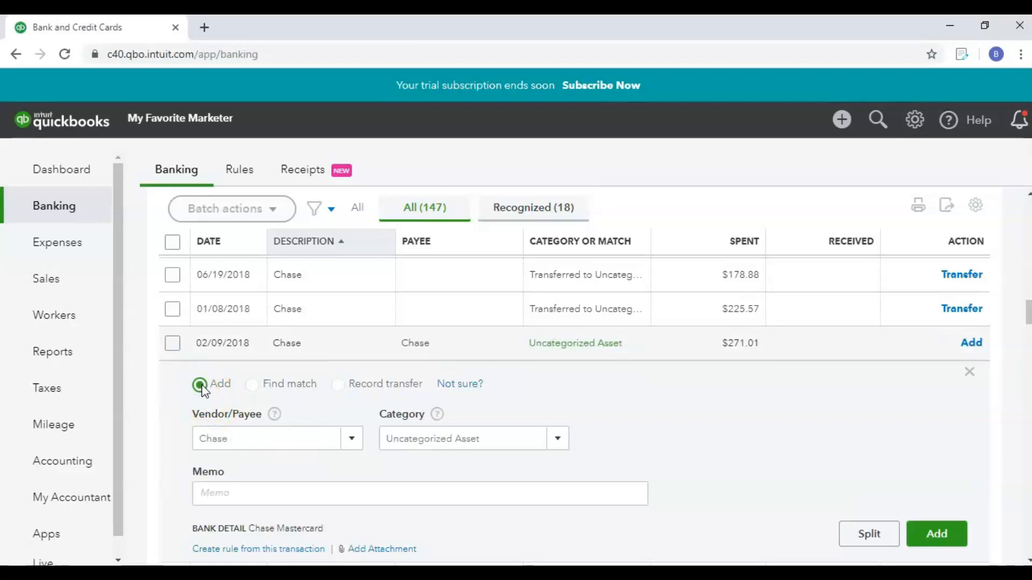
pyautogui.click(437, 439)
pyautogui.write('unca')
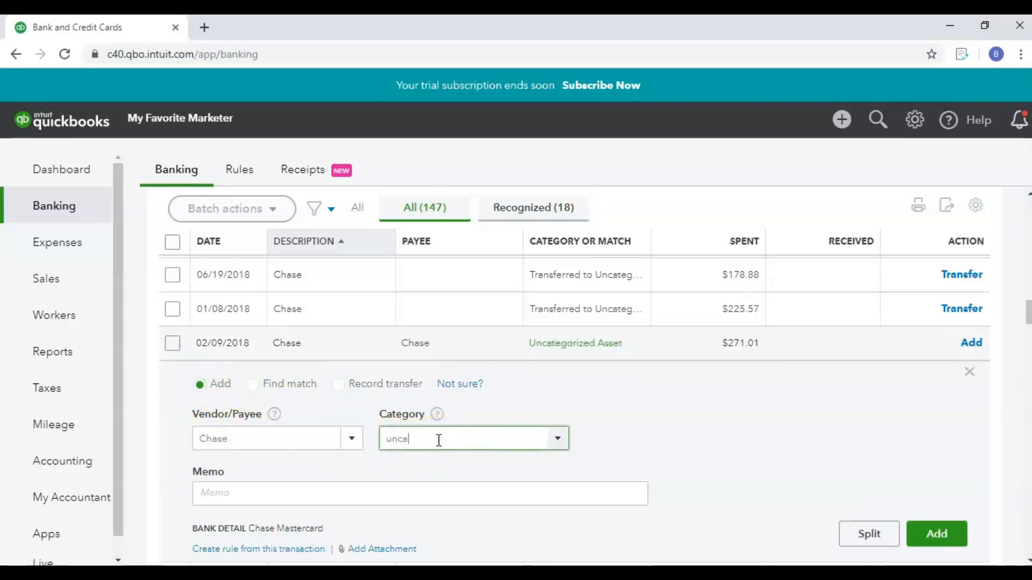
pyautogui.click(468, 360)
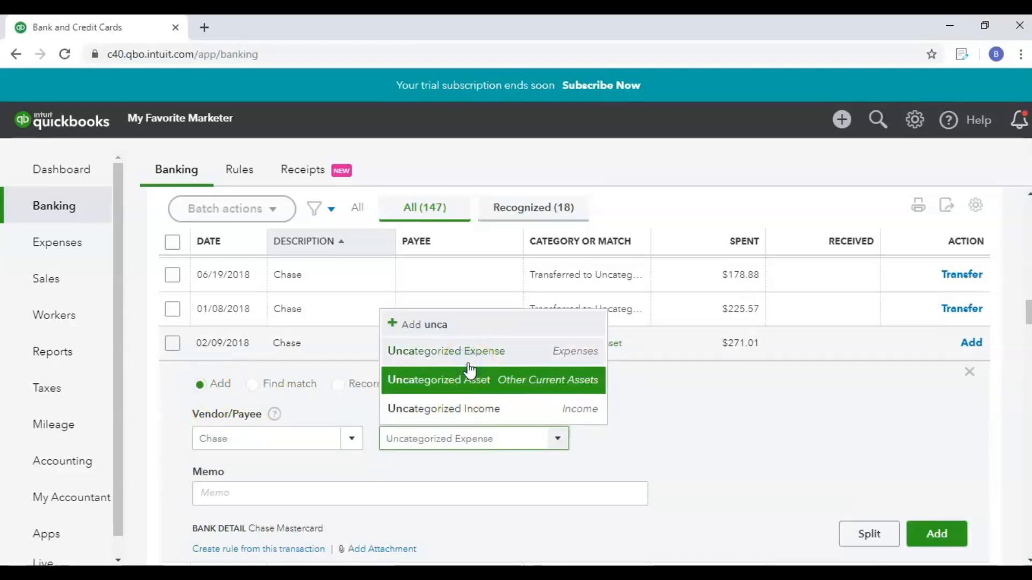
# Step: Change the 01/08/2018 $225.57 Chase charge to Add, category Uncategorized Expense
pyautogui.click(449, 306)
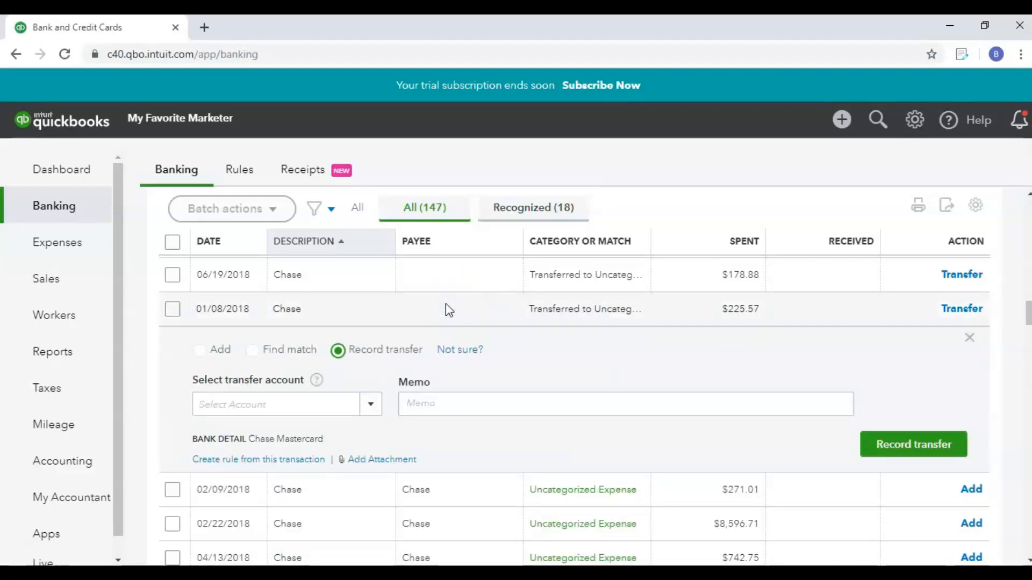
pyautogui.click(253, 404)
pyautogui.click(200, 354)
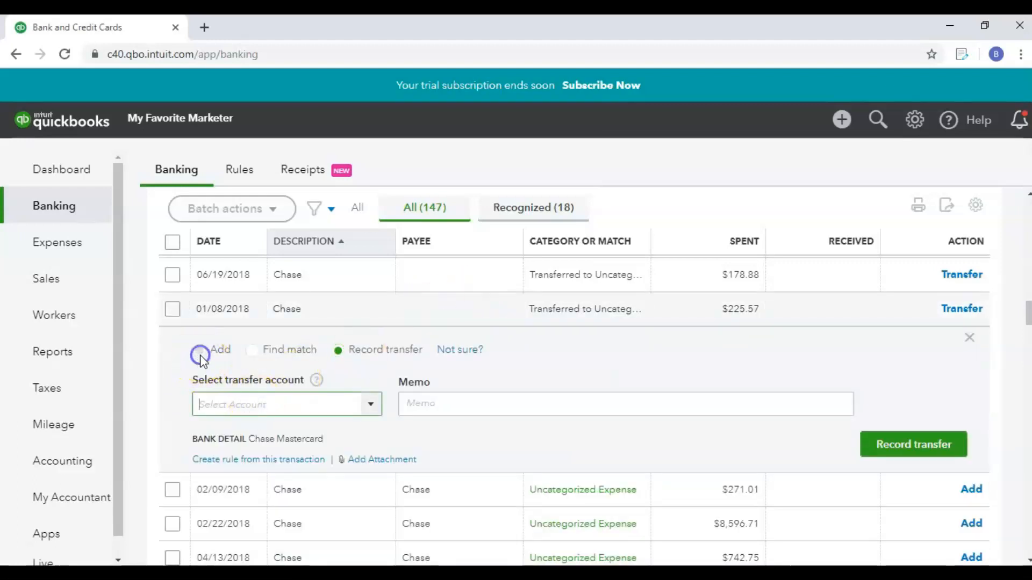
pyautogui.click(445, 408)
pyautogui.write('unca')
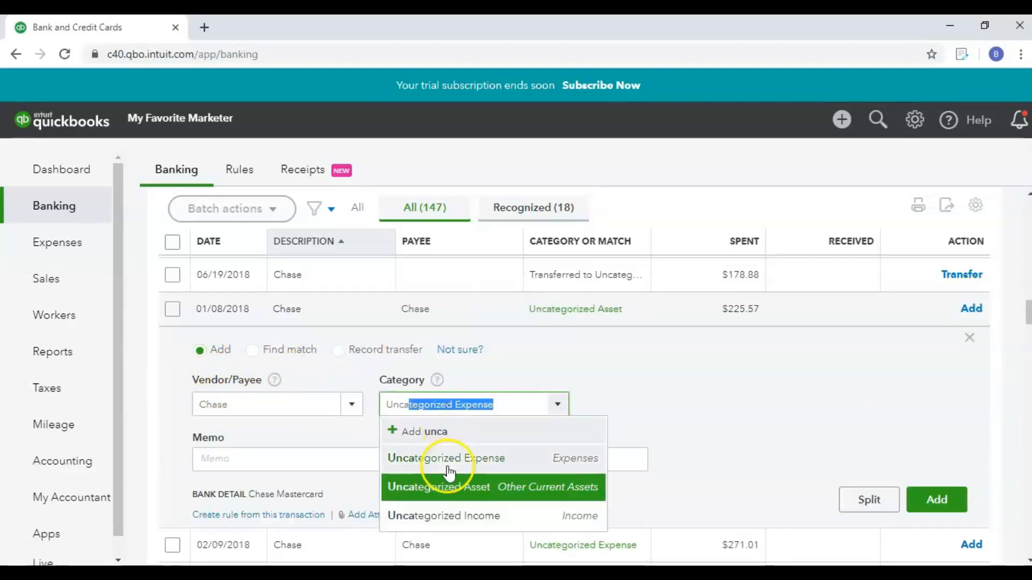
pyautogui.click(1028, 194)
pyautogui.click(1029, 194)
pyautogui.click(1029, 194)
pyautogui.click(1028, 194)
pyautogui.click(1029, 194)
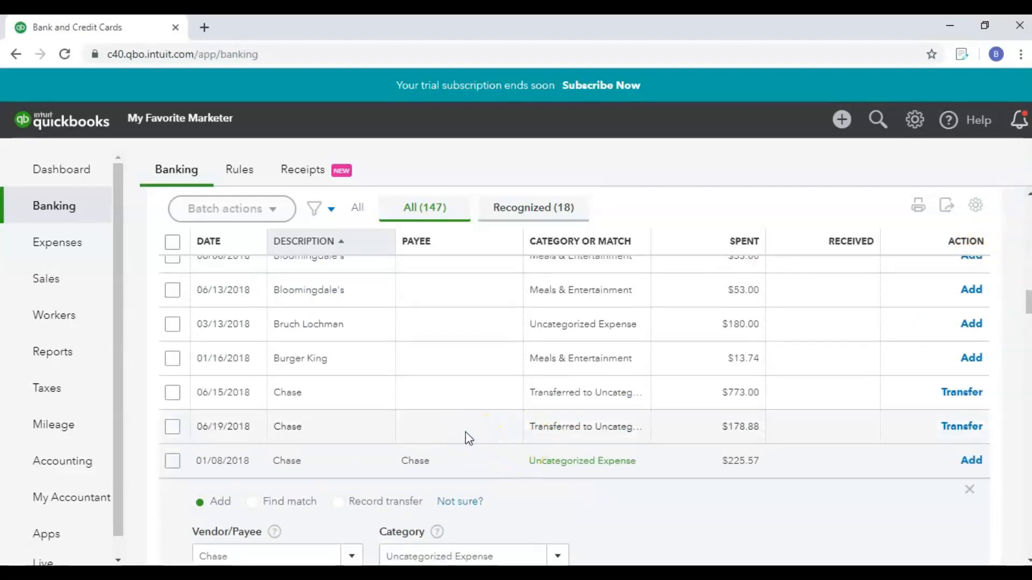
# Step: Change the 06/19/2018 $178.88 Chase row to Add with category Uncategorized Expense
pyautogui.click(217, 520)
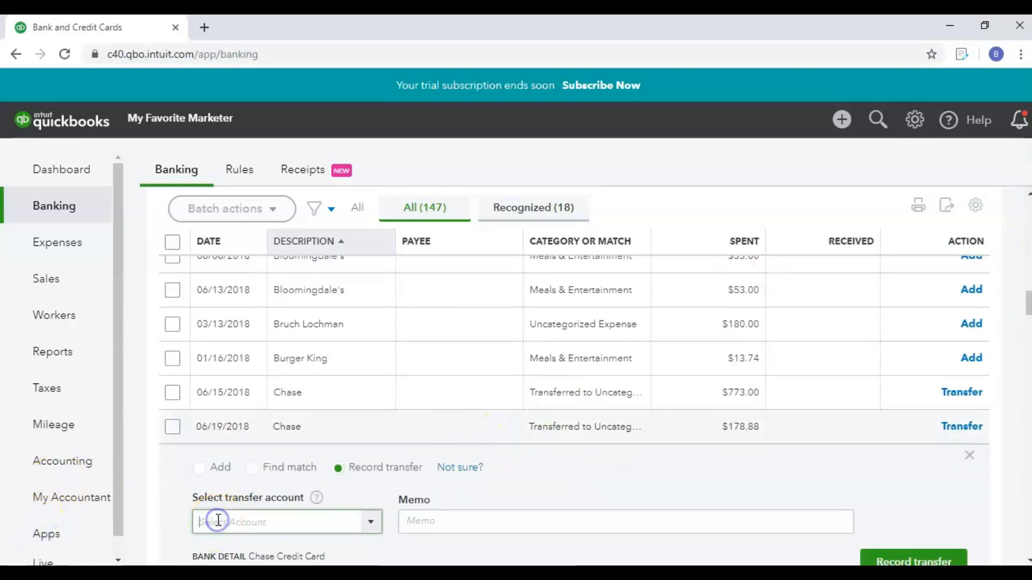
pyautogui.write('c')
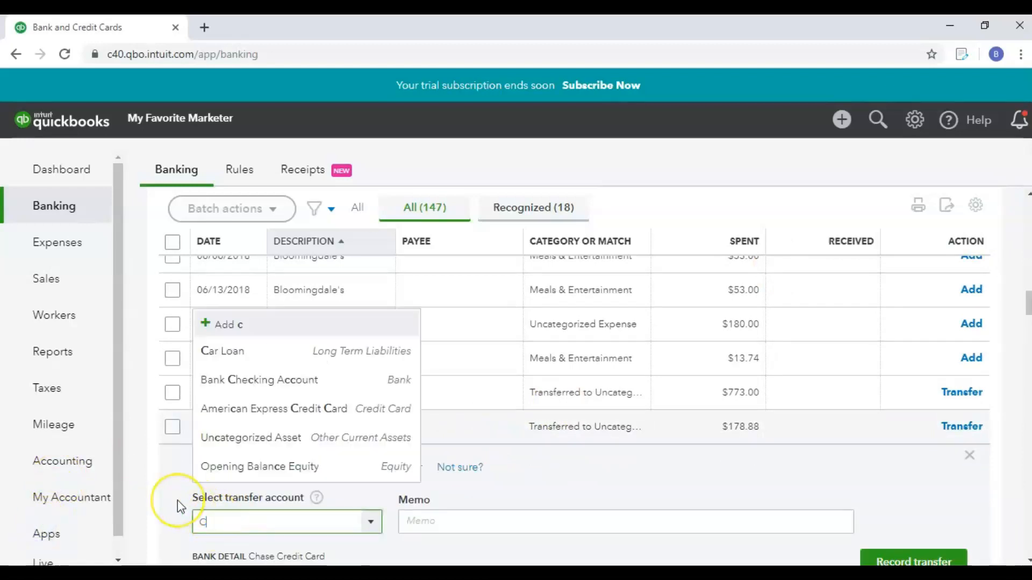
pyautogui.press('BackSpace')
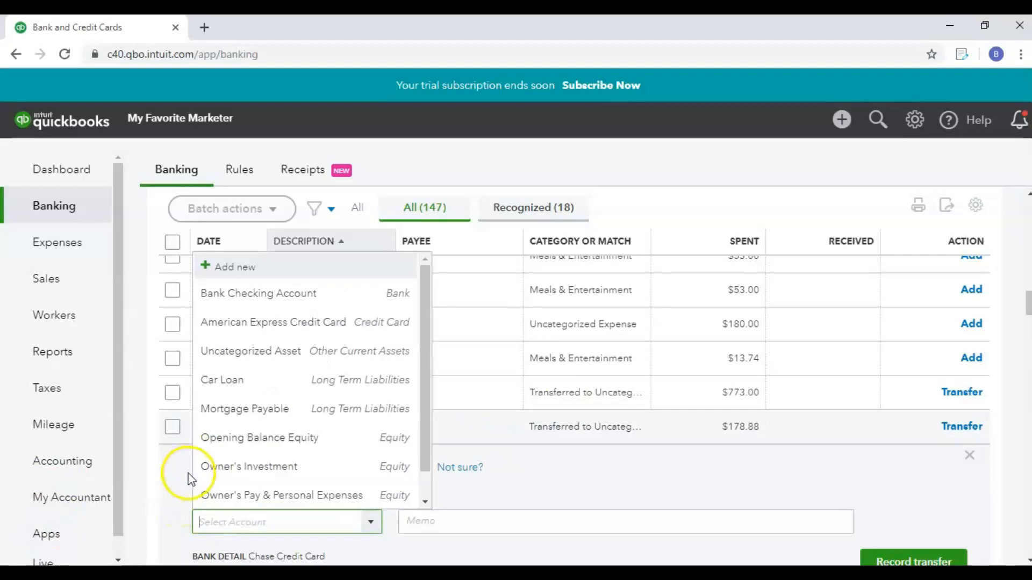
pyautogui.click(189, 477)
pyautogui.click(199, 469)
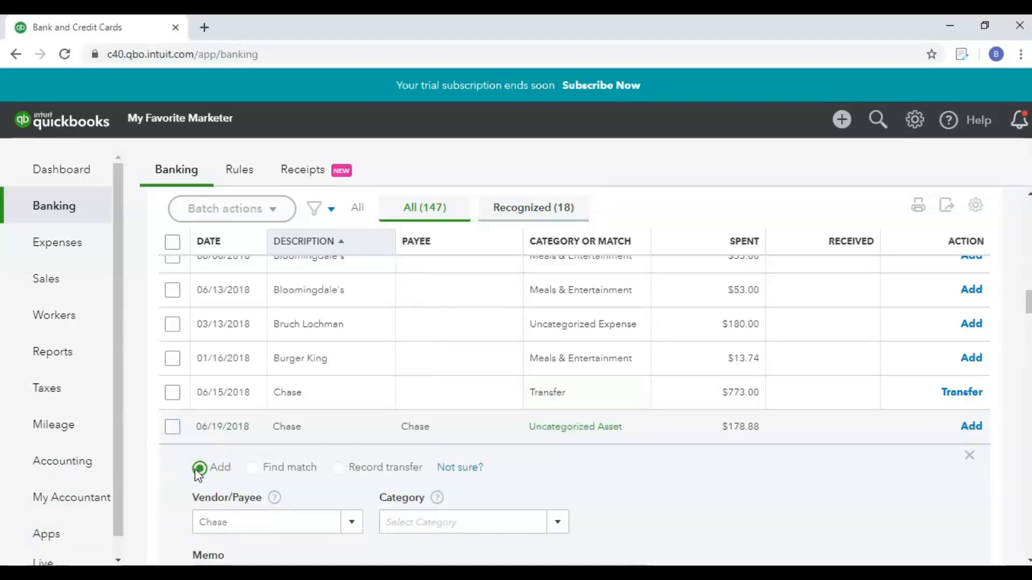
pyautogui.click(398, 524)
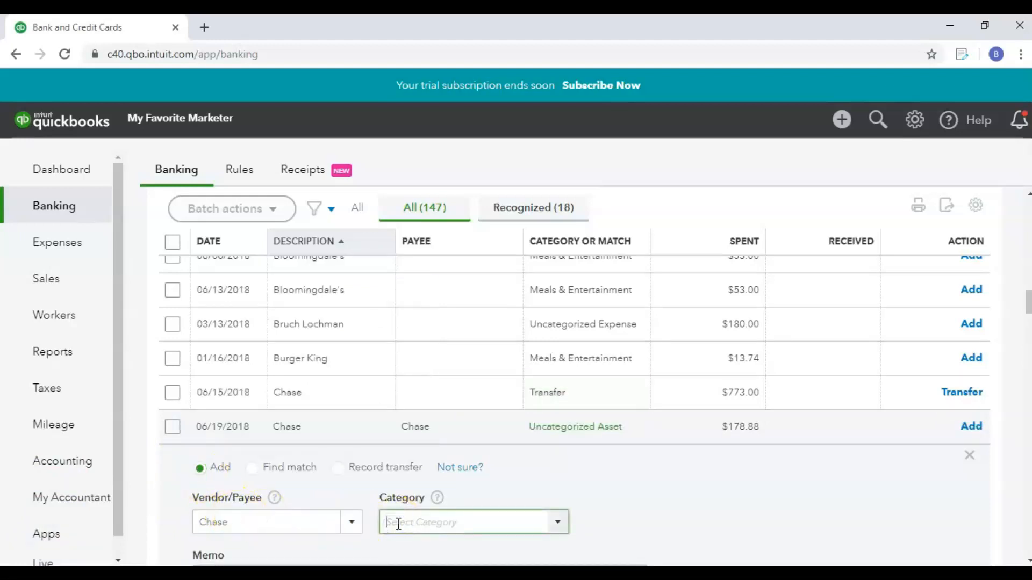
pyautogui.write('unc')
pyautogui.click(442, 439)
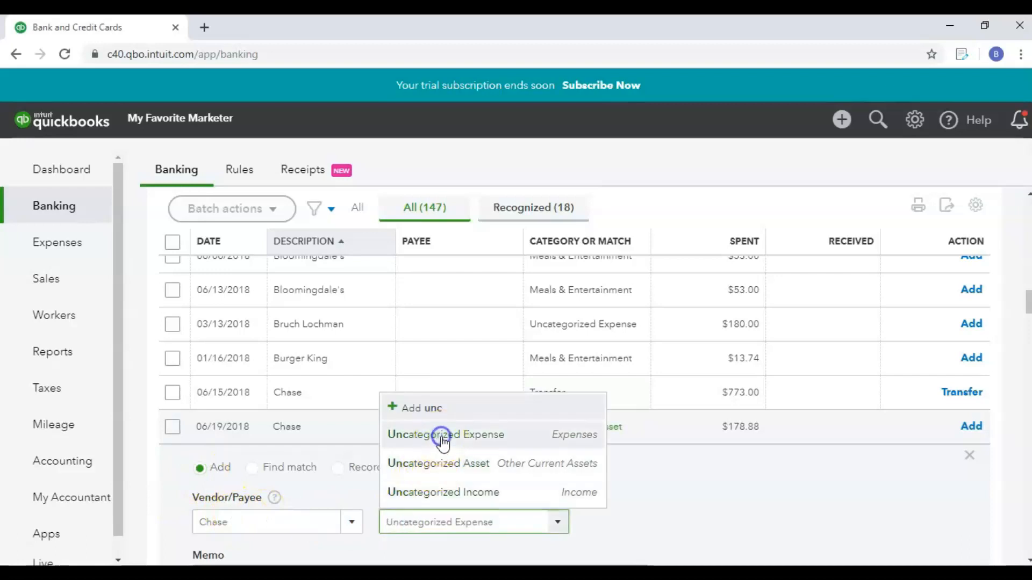
pyautogui.click(436, 404)
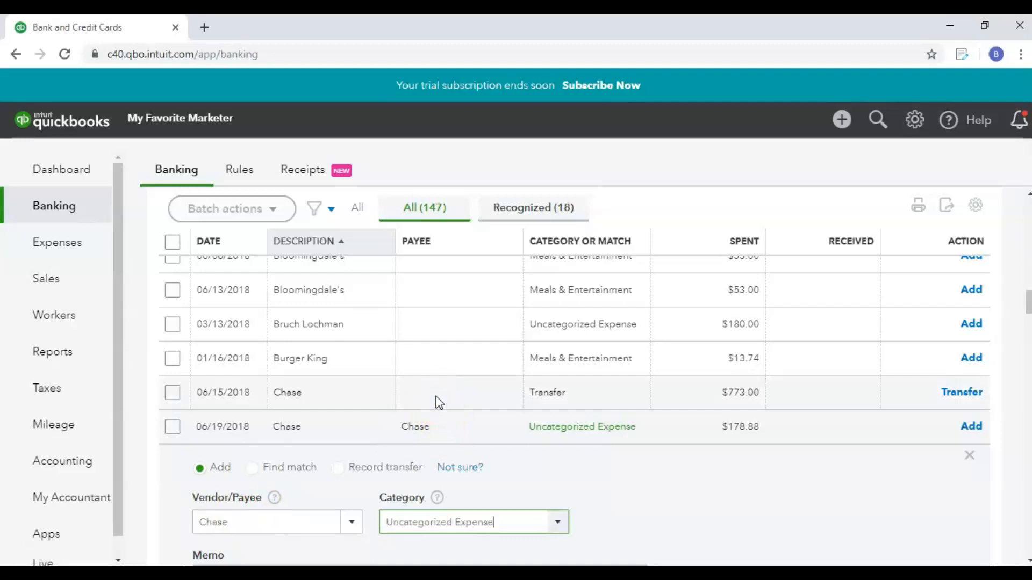
# Step: Change the 06/15/2018 $773.00 Chase row to Add, replacing American Express with Uncategorized Expense
pyautogui.click(436, 404)
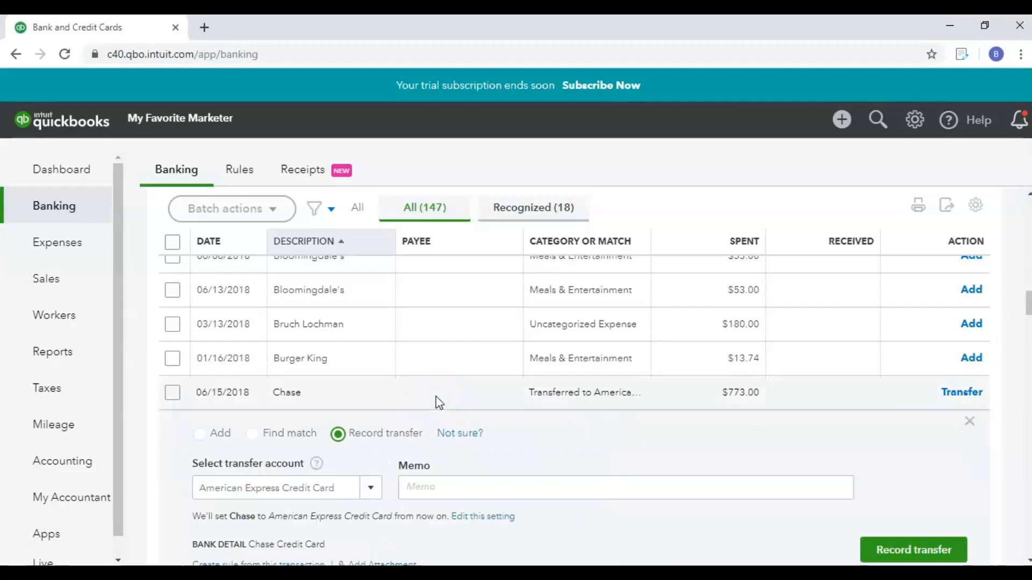
pyautogui.click(200, 436)
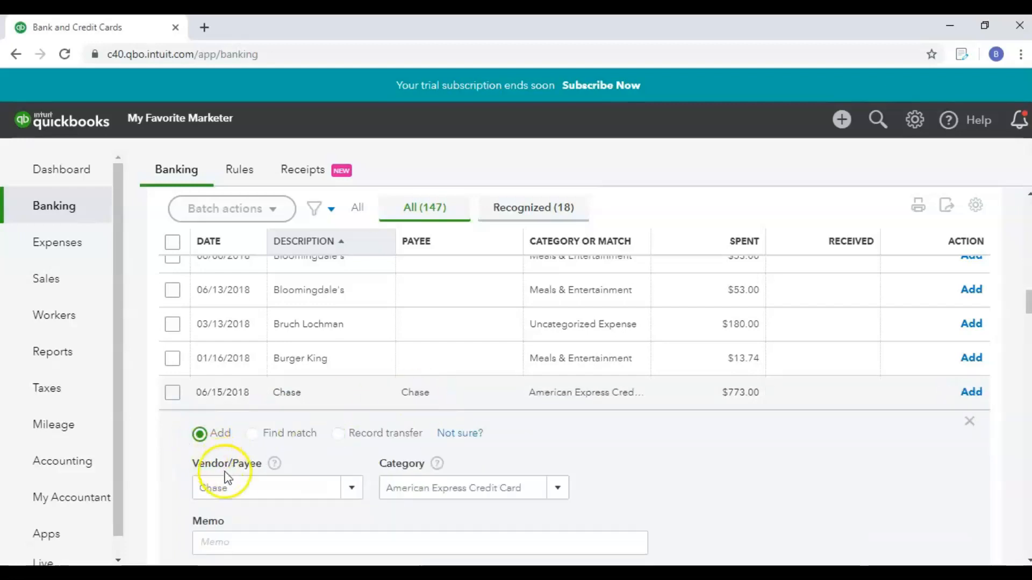
pyautogui.click(404, 490)
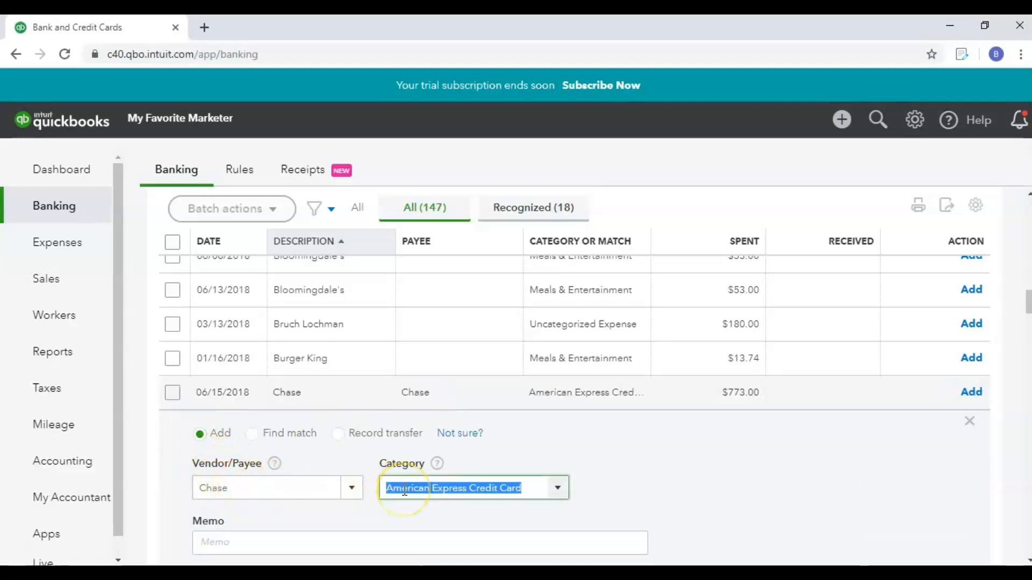
pyautogui.write('unca')
pyautogui.click(497, 399)
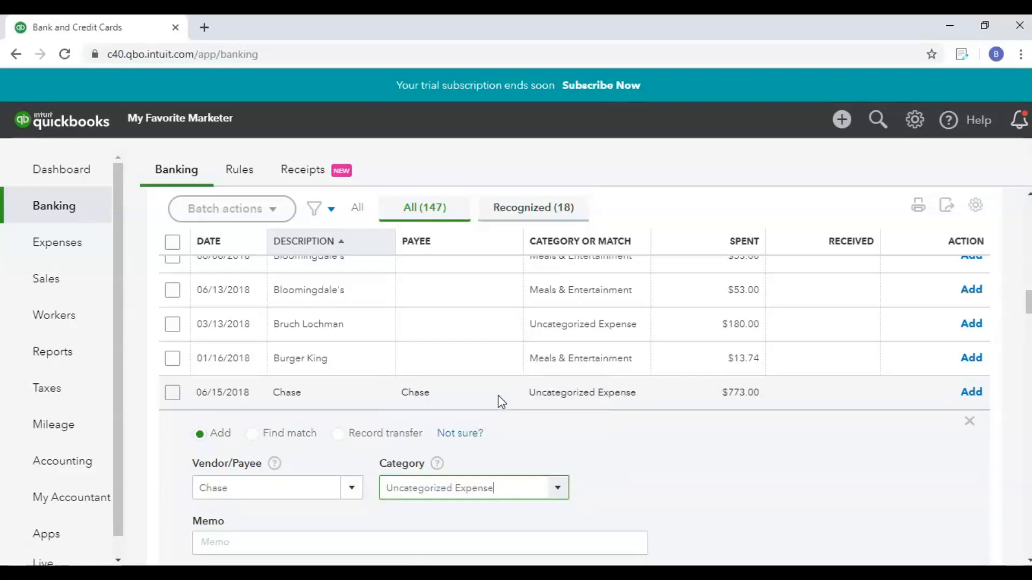
pyautogui.click(537, 393)
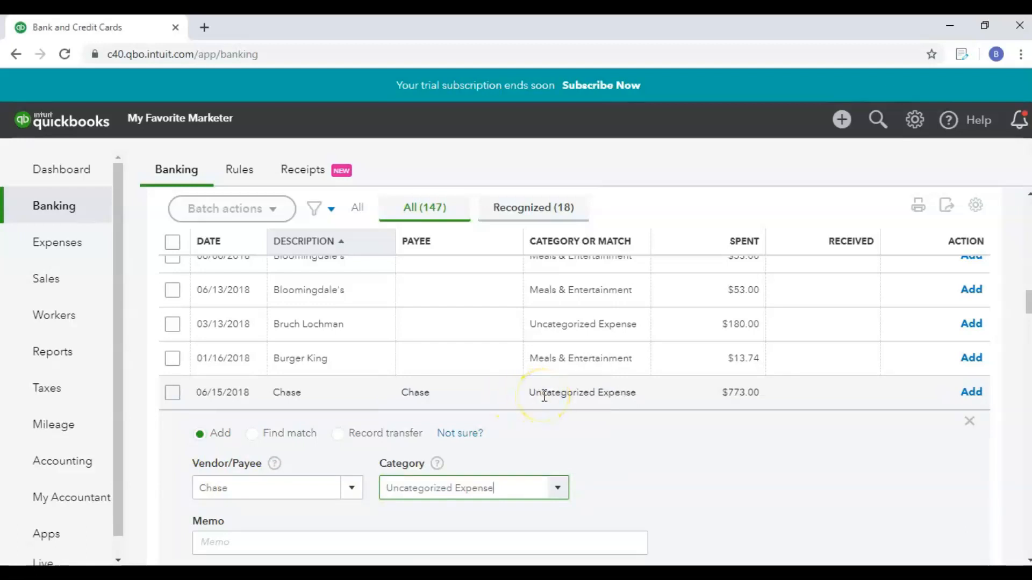
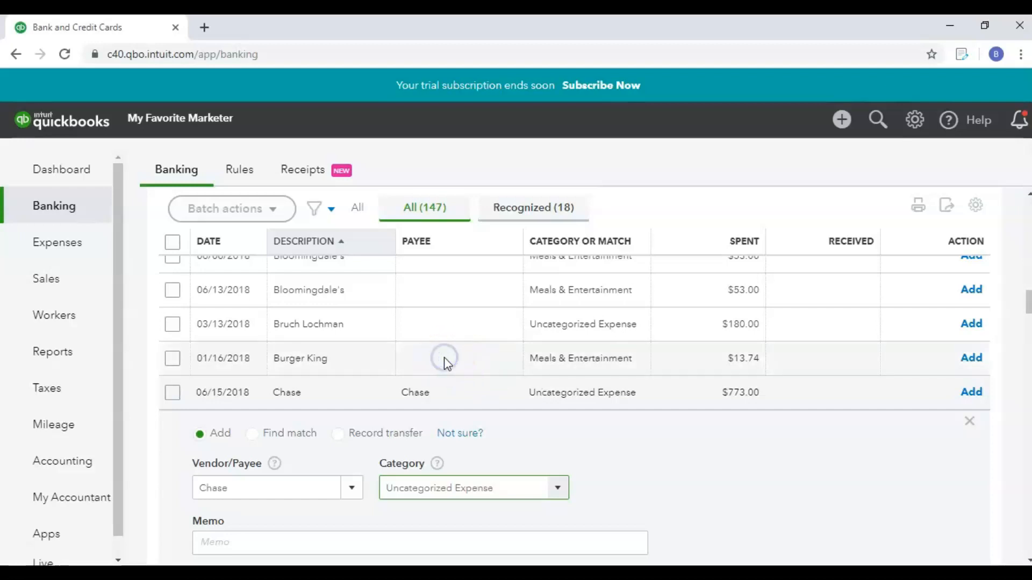
# Step: Open the Burger King row, then scroll up until the Bank America transactions show
pyautogui.click(510, 352)
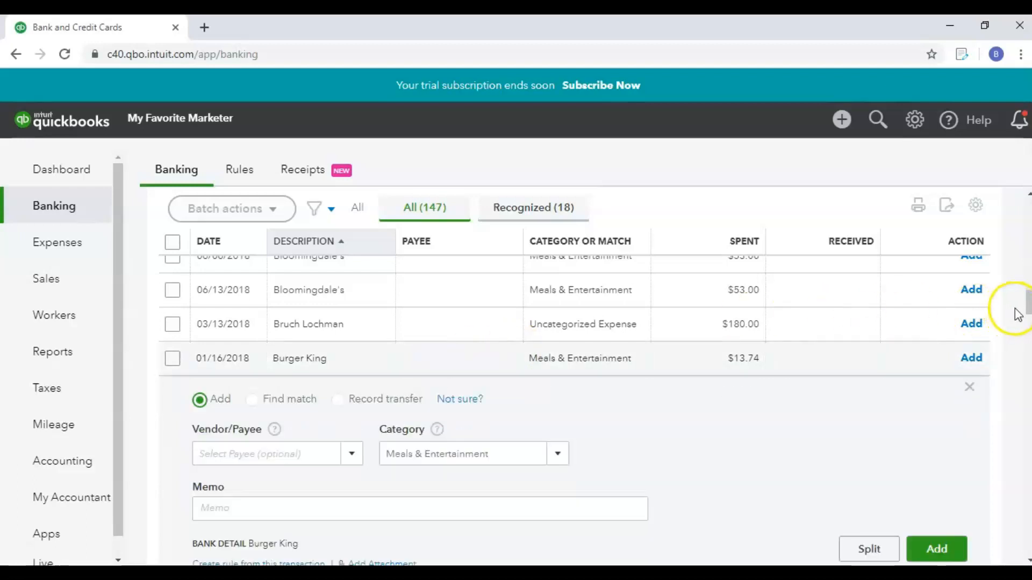
pyautogui.moveTo(1027, 307)
pyautogui.mouseDown()
pyautogui.moveTo(1027, 277)
pyautogui.moveTo(1026, 289)
pyautogui.mouseUp()
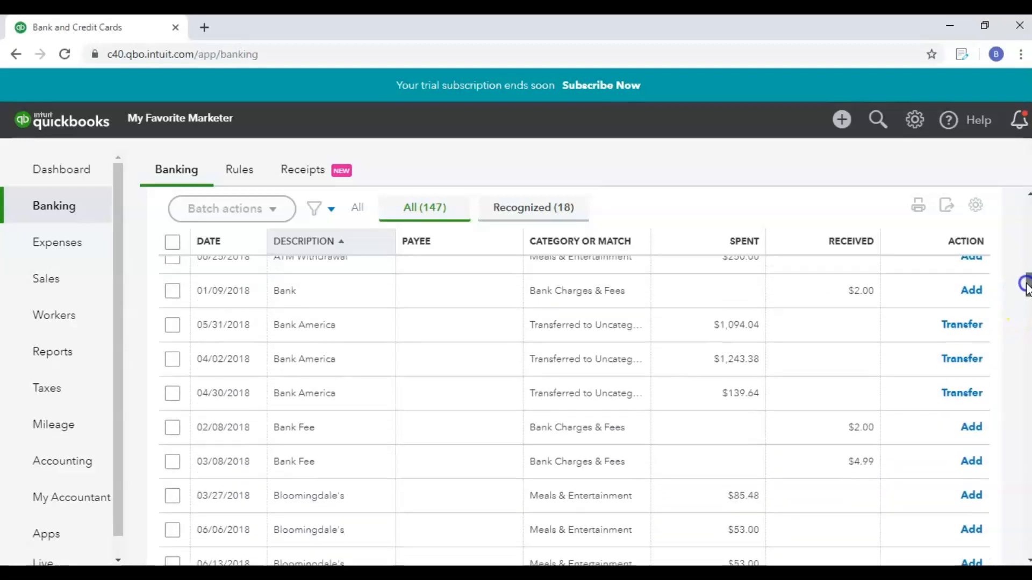
# Step: Set the 04/30 Bank America row to Add with new vendor Bank of America, Uncategorized Expense
pyautogui.click(452, 409)
pyautogui.click(203, 439)
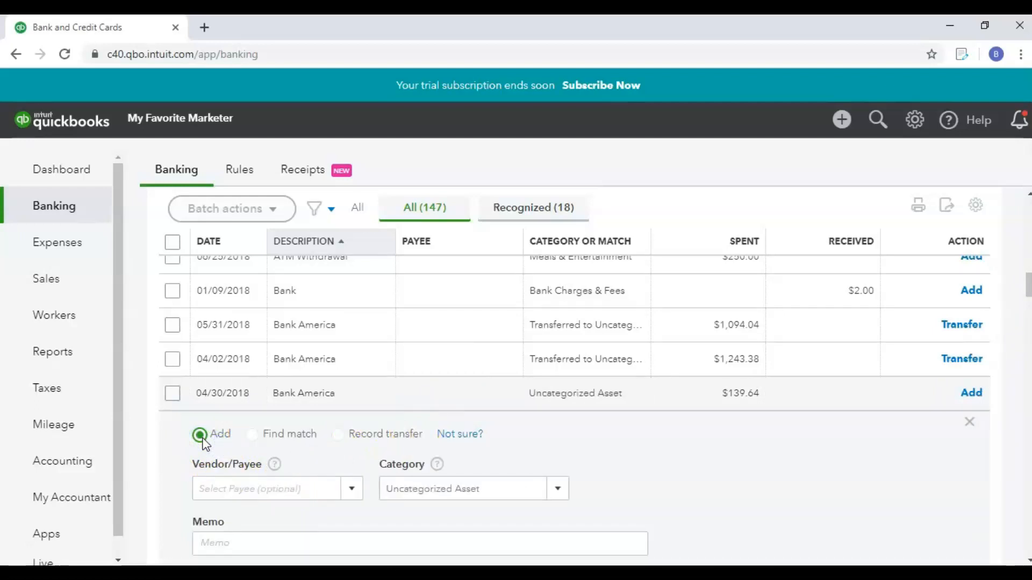
pyautogui.click(237, 490)
pyautogui.write('Ban')
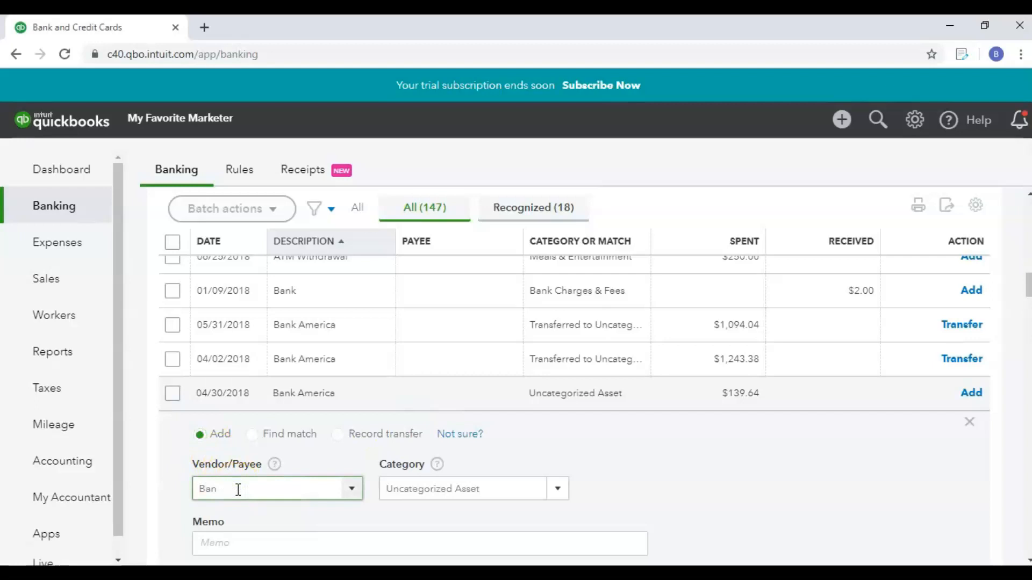
pyautogui.write('k of Amerivca')
pyautogui.press('BackSpace')
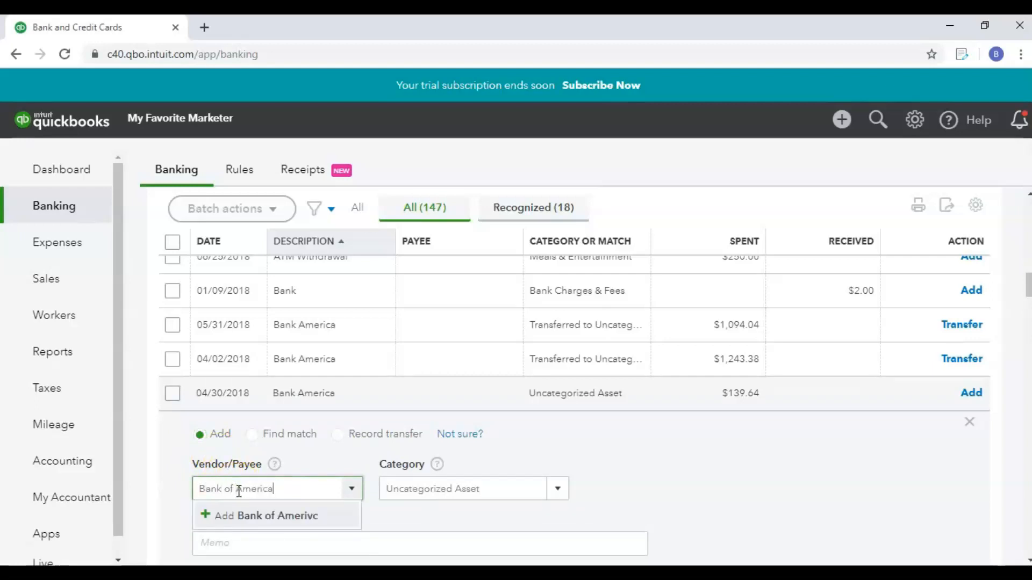
pyautogui.click(265, 517)
pyautogui.click(385, 350)
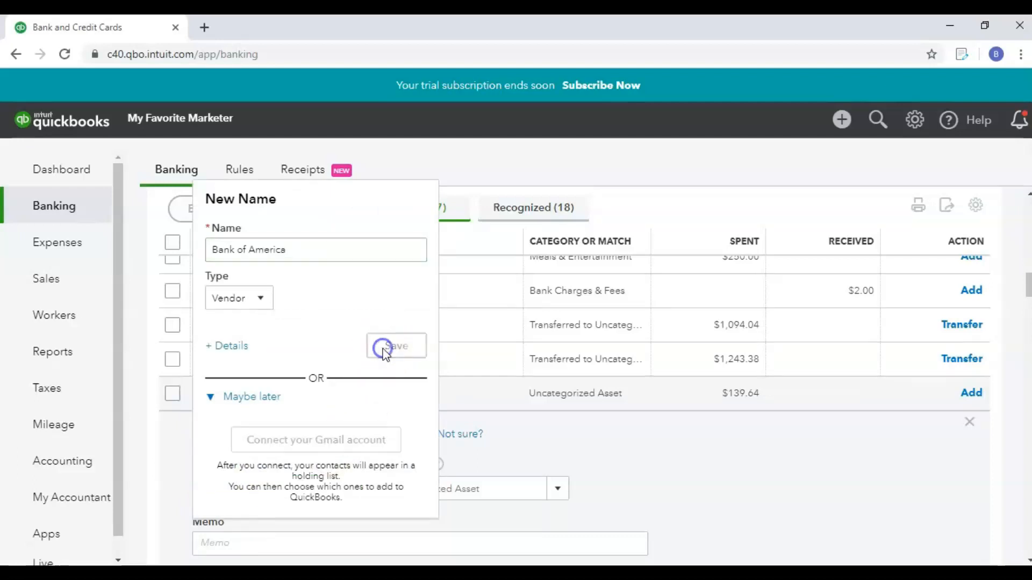
pyautogui.click(437, 485)
pyautogui.write('u')
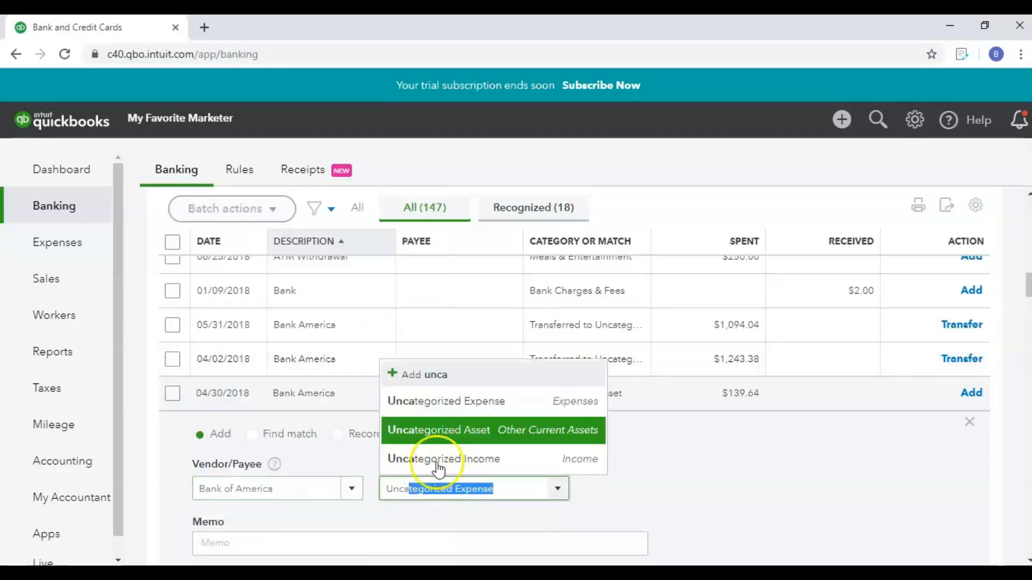
pyautogui.click(456, 404)
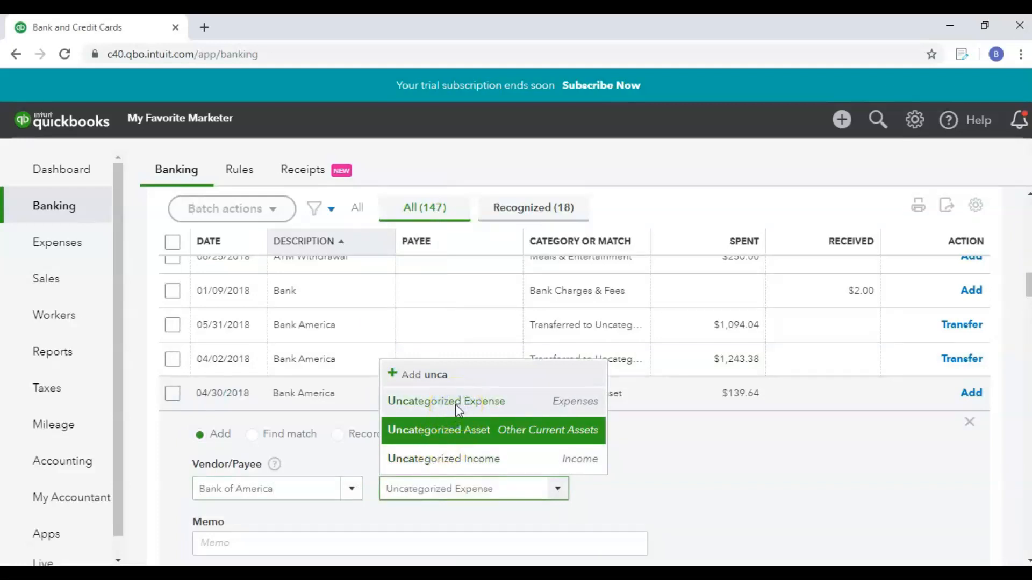
# Step: Change the 04/02 Bank America row to Add with category Uncategorized Expense
pyautogui.click(456, 357)
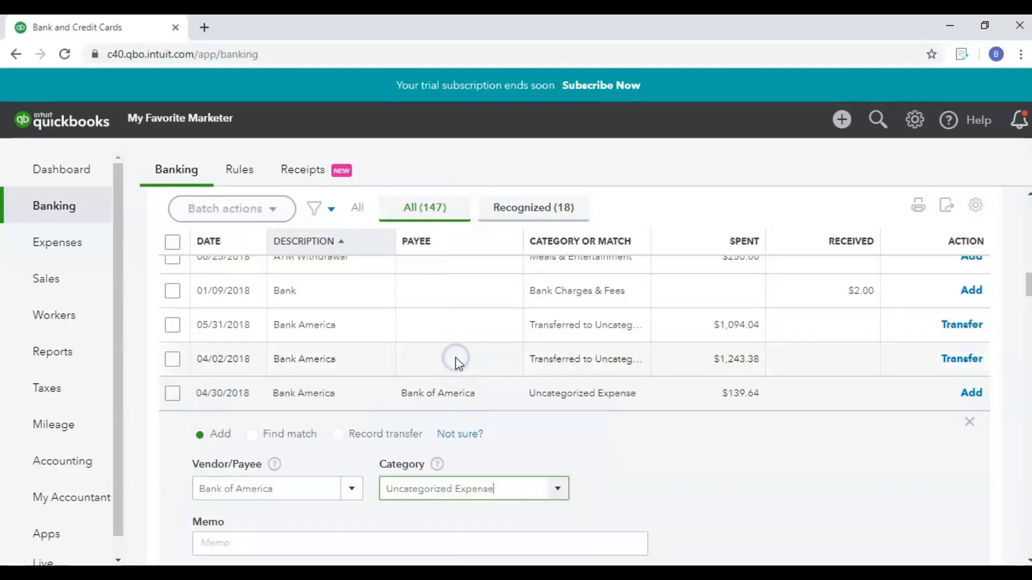
pyautogui.click(201, 431)
pyautogui.click(198, 401)
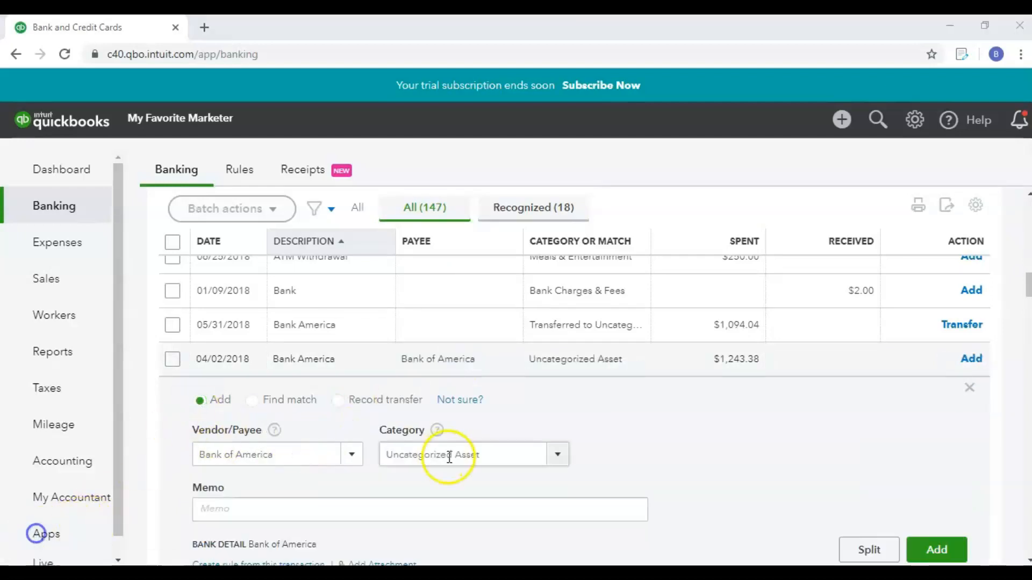
pyautogui.click(450, 455)
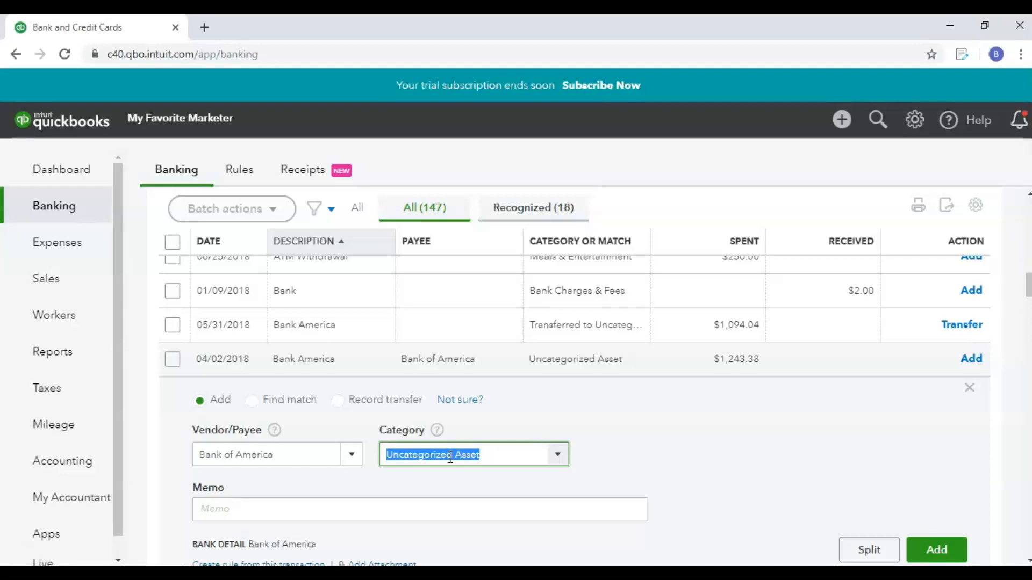
pyautogui.write('unc')
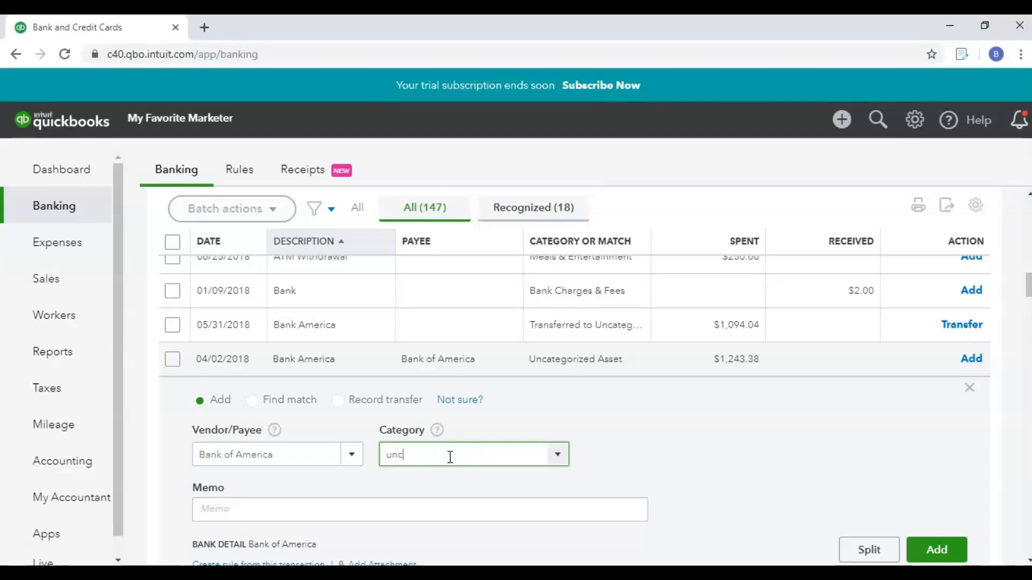
pyautogui.click(473, 378)
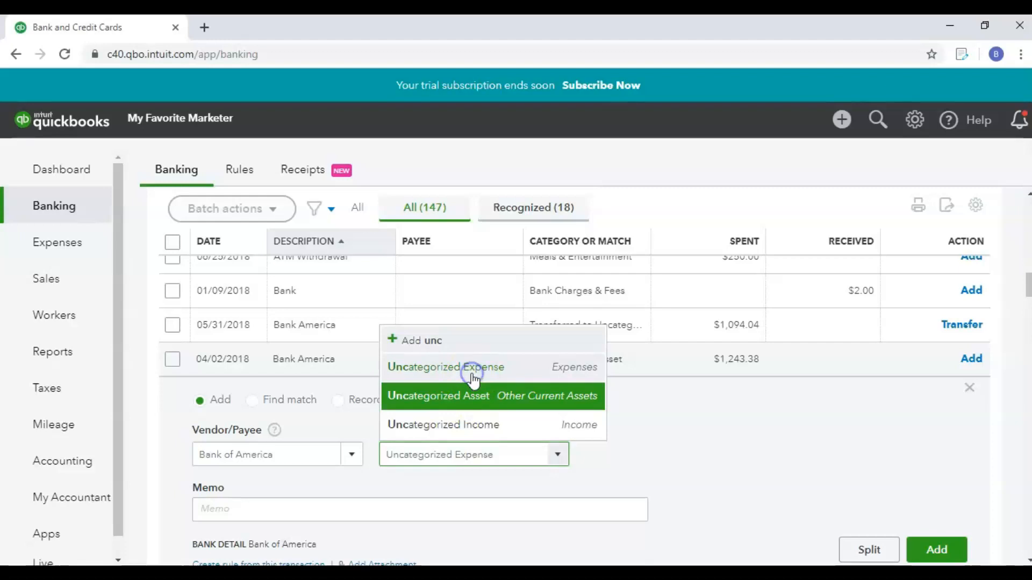
pyautogui.click(472, 373)
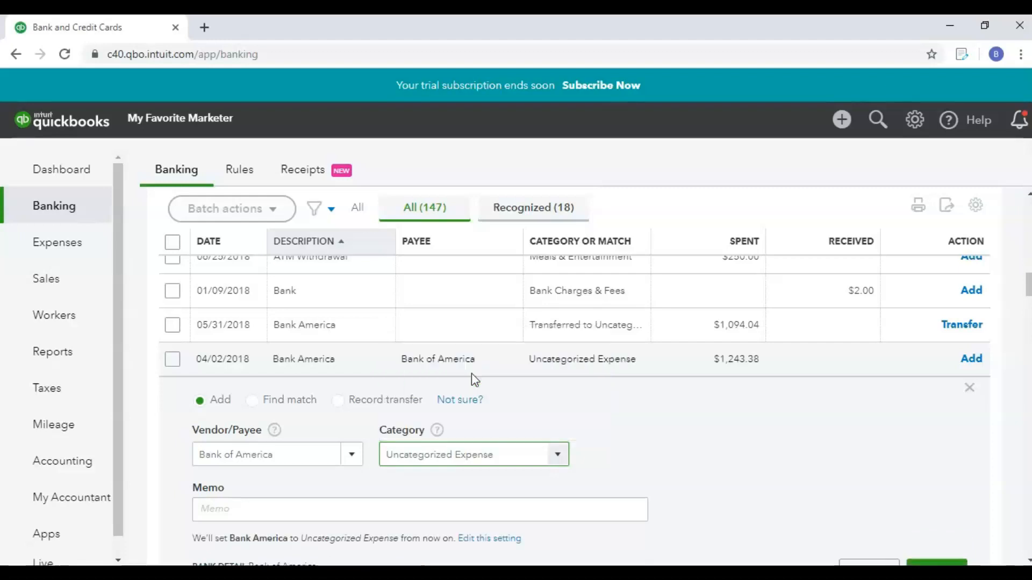
# Step: Change the 05/31 Bank America row to Add, replacing Uncategorized Asset with Uncategorized Expense
pyautogui.click(472, 323)
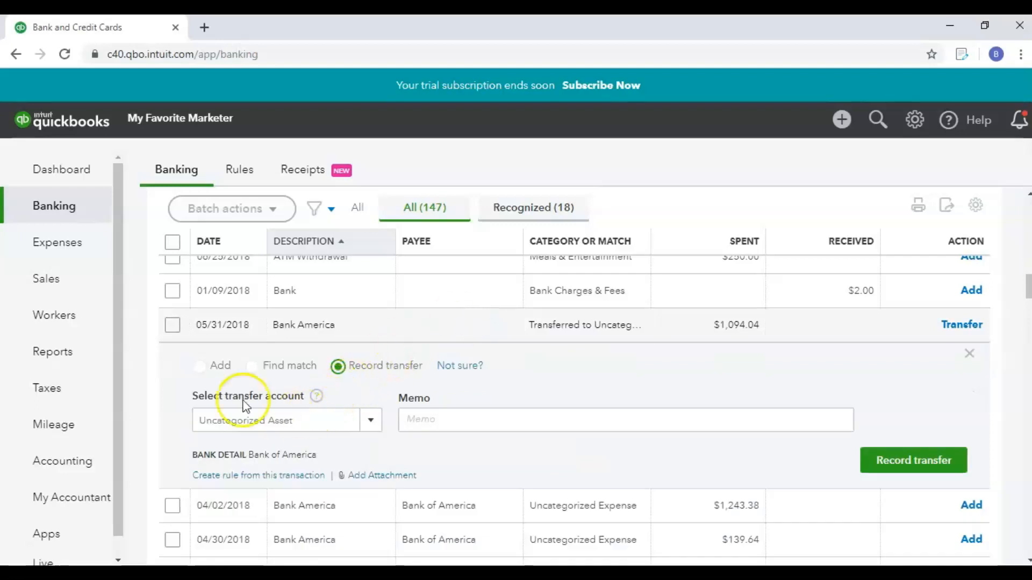
pyautogui.click(200, 368)
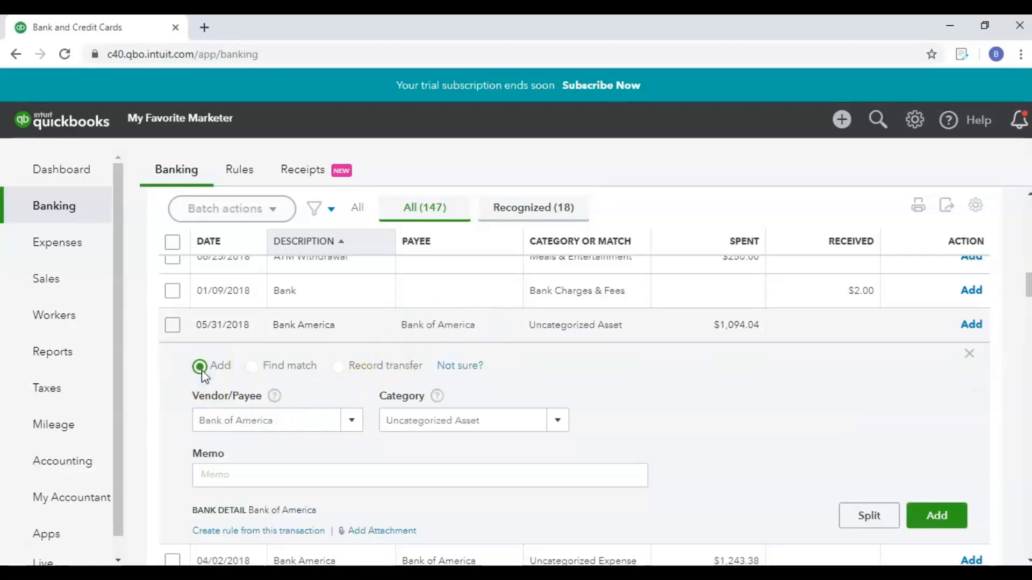
pyautogui.click(403, 418)
pyautogui.write('unca')
pyautogui.click(431, 473)
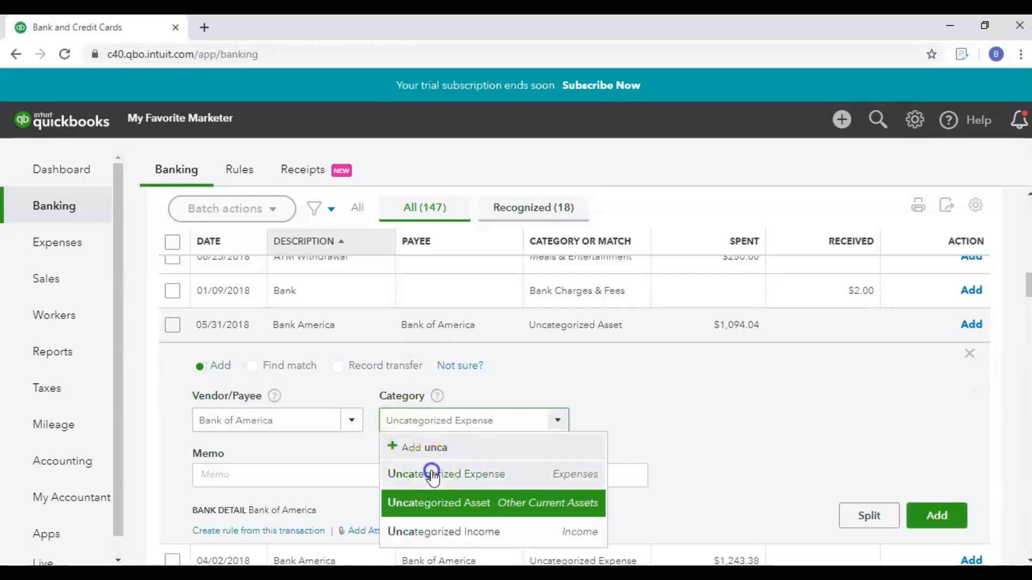
pyautogui.click(970, 356)
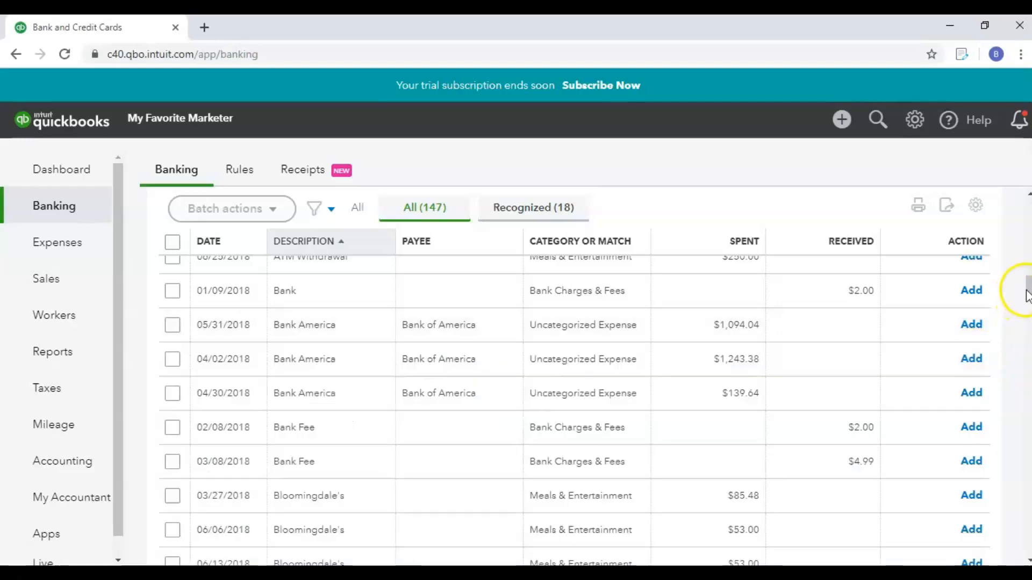
# Step: Scroll to the 03/27/2018 Subs row, add new vendor Subs, and categorize it Eating Out
pyautogui.moveTo(1026, 290); pyautogui.dragTo(1027, 527)
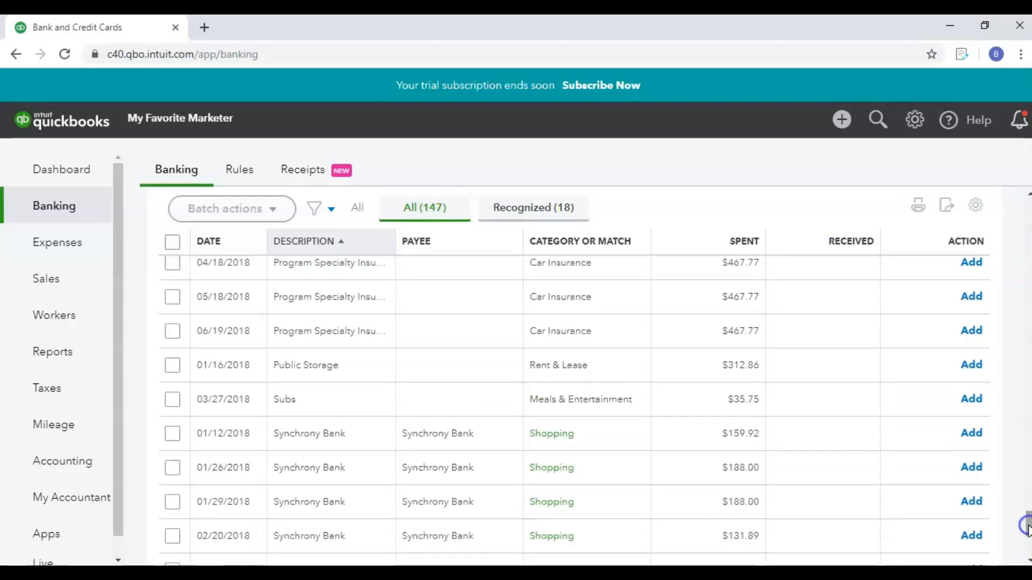
pyautogui.click(431, 399)
pyautogui.click(263, 495)
pyautogui.write('Subs')
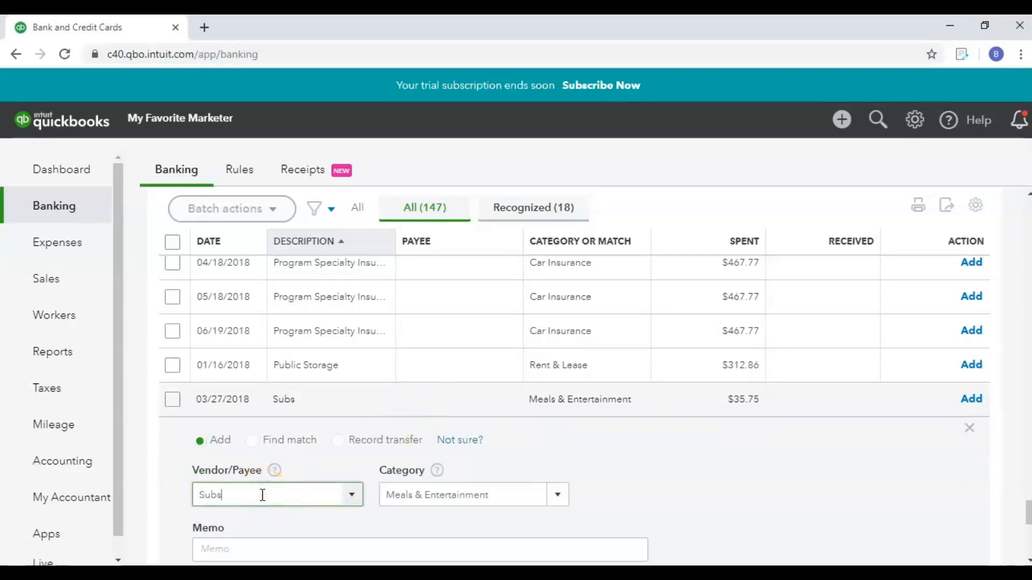
pyautogui.click(244, 522)
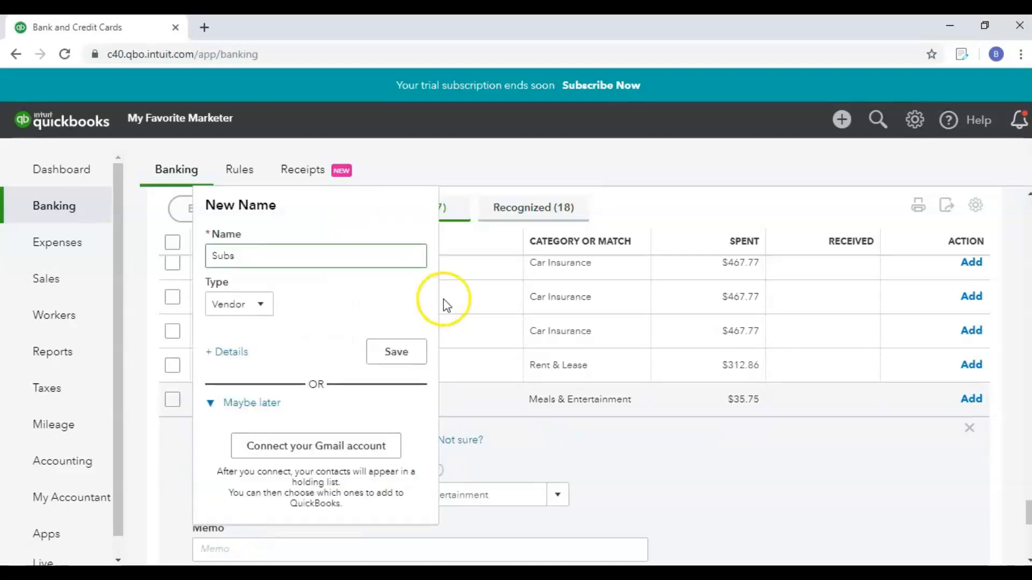
pyautogui.click(402, 352)
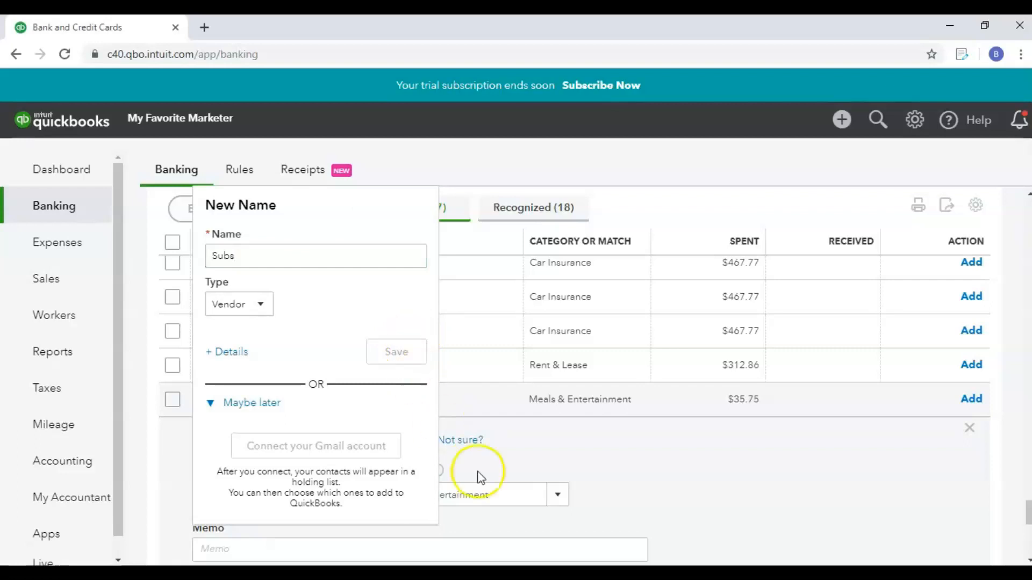
pyautogui.click(482, 497)
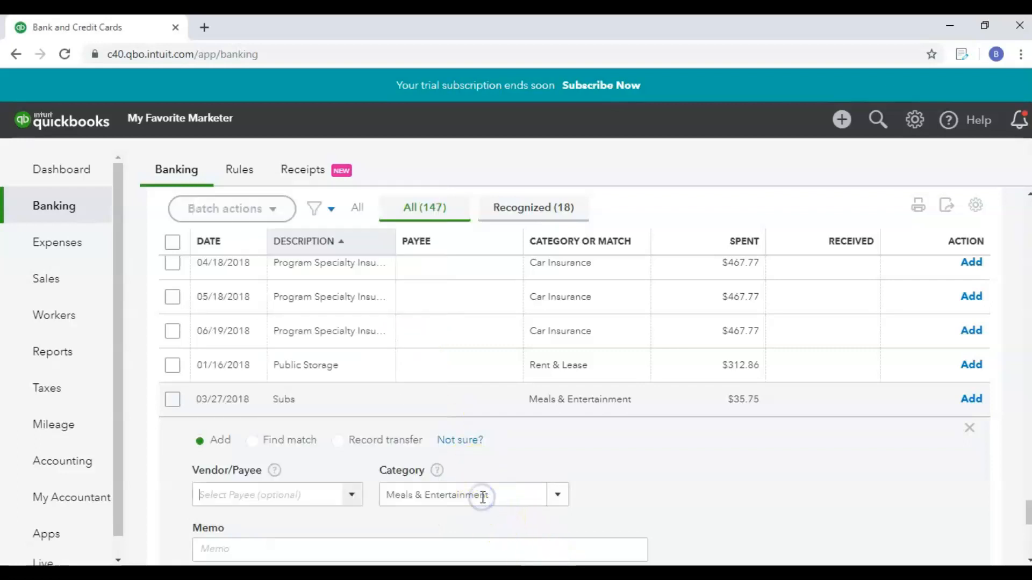
pyautogui.write('eating Out')
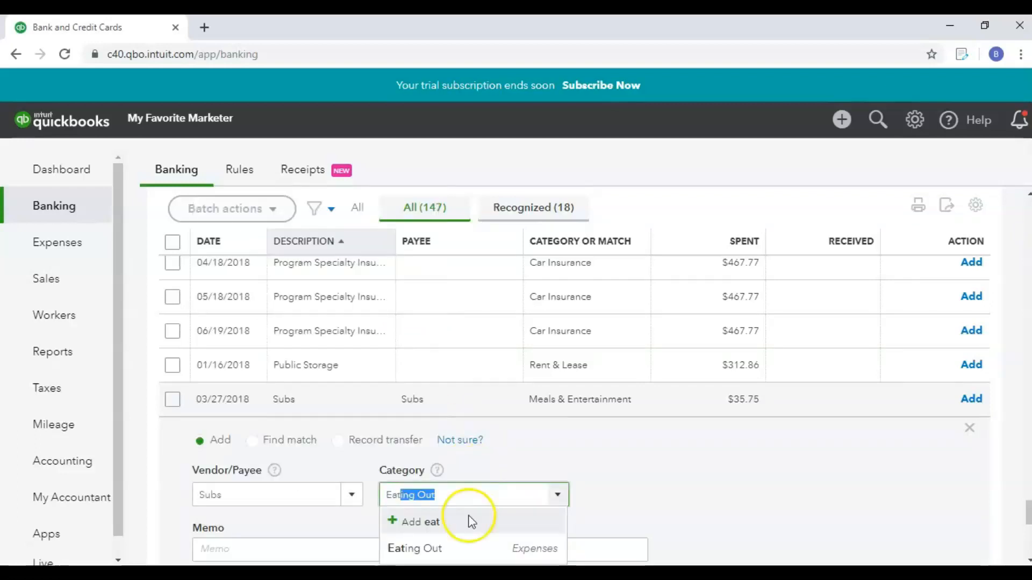
pyautogui.click(460, 545)
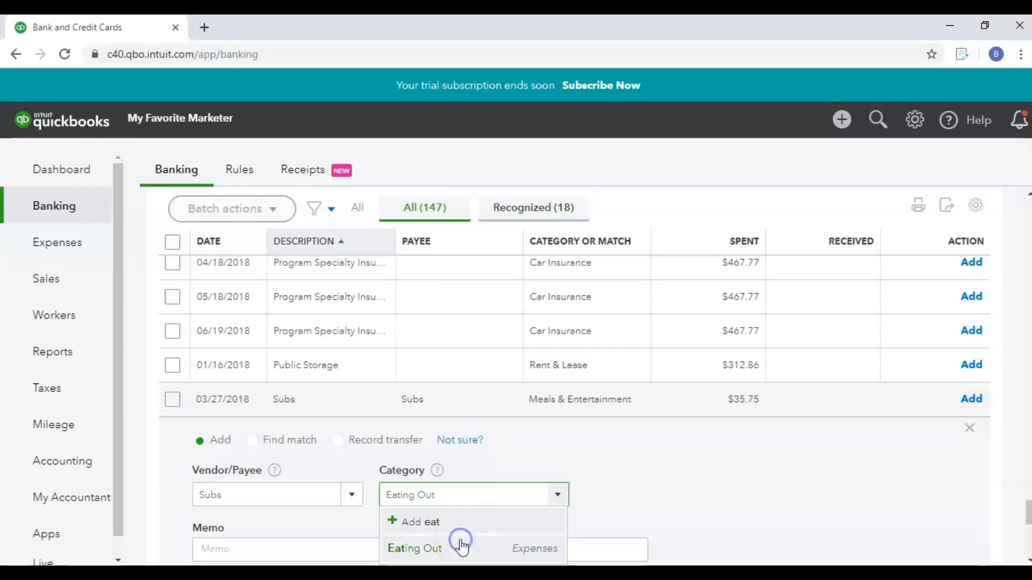
pyautogui.click(430, 367)
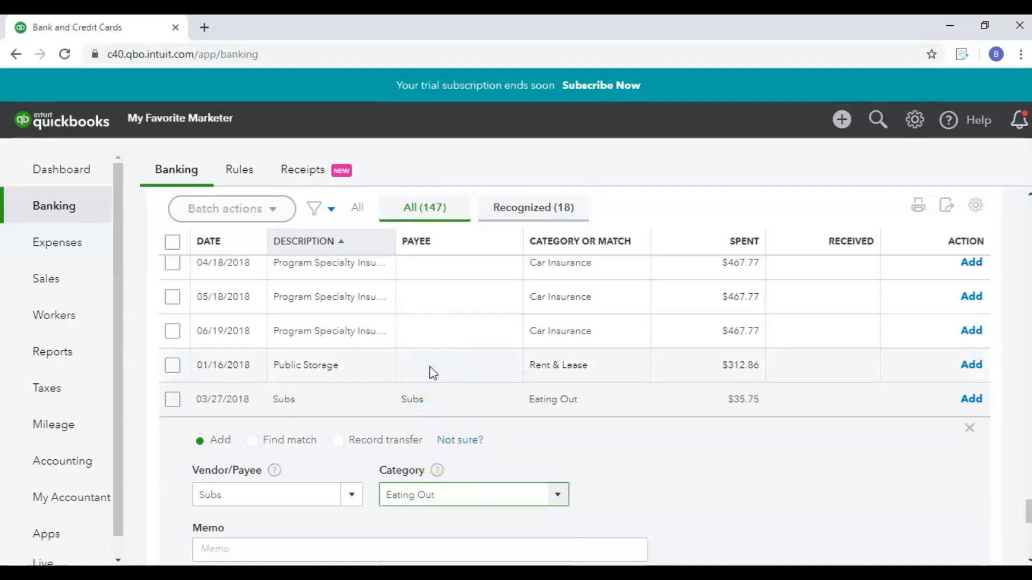
# Step: Create Public Storage as a new vendor payee for its transaction
pyautogui.click(251, 460)
pyautogui.write('Public S')
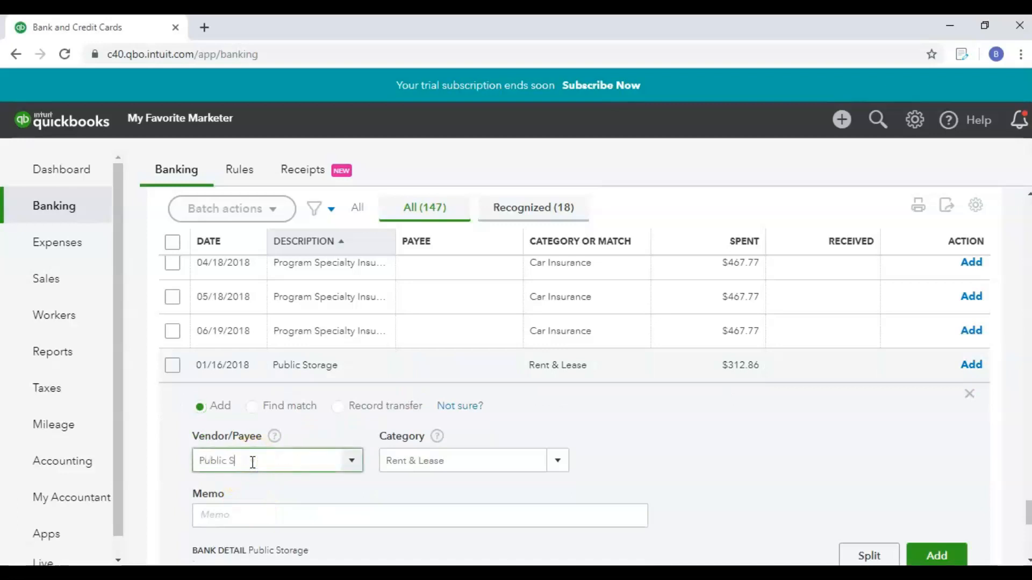
pyautogui.write('torage')
pyautogui.click(252, 487)
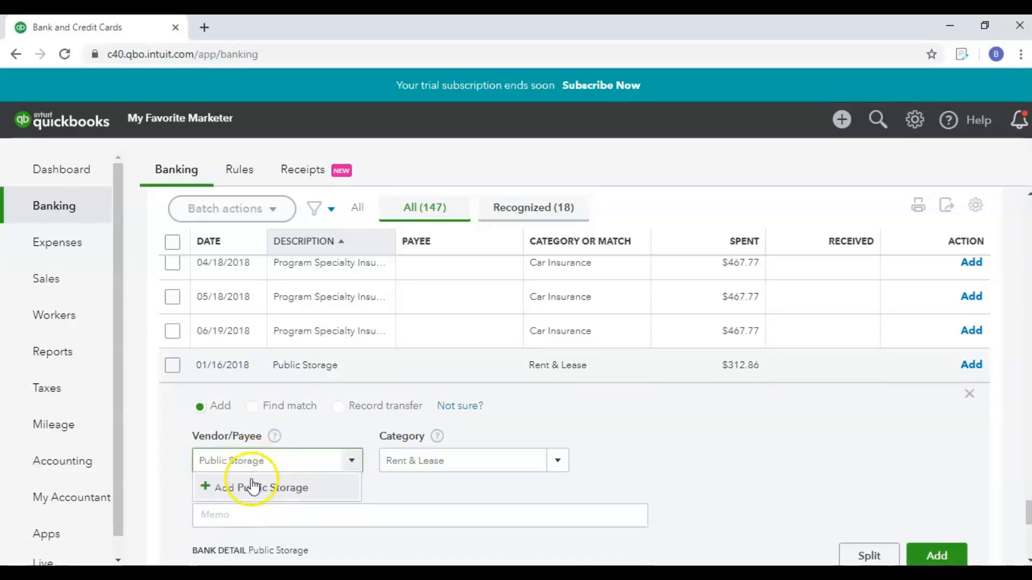
pyautogui.click(382, 321)
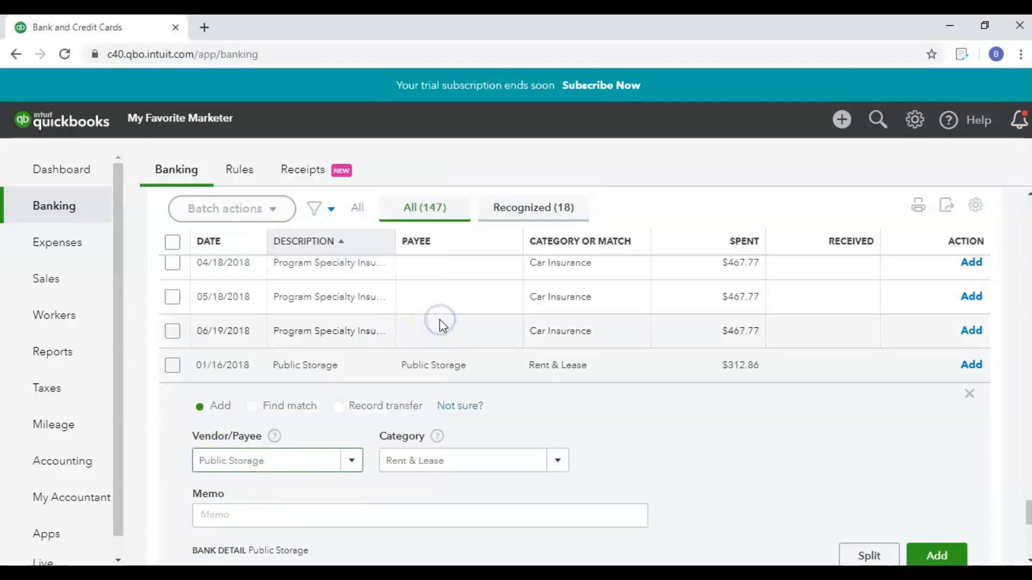
# Step: Add vendor Program Specialty Insurance to the 06/19/2018 row, then switch to the Checking Account Real workbook
pyautogui.click(441, 325)
pyautogui.click(314, 420)
pyautogui.write('Program Specialty Insurance')
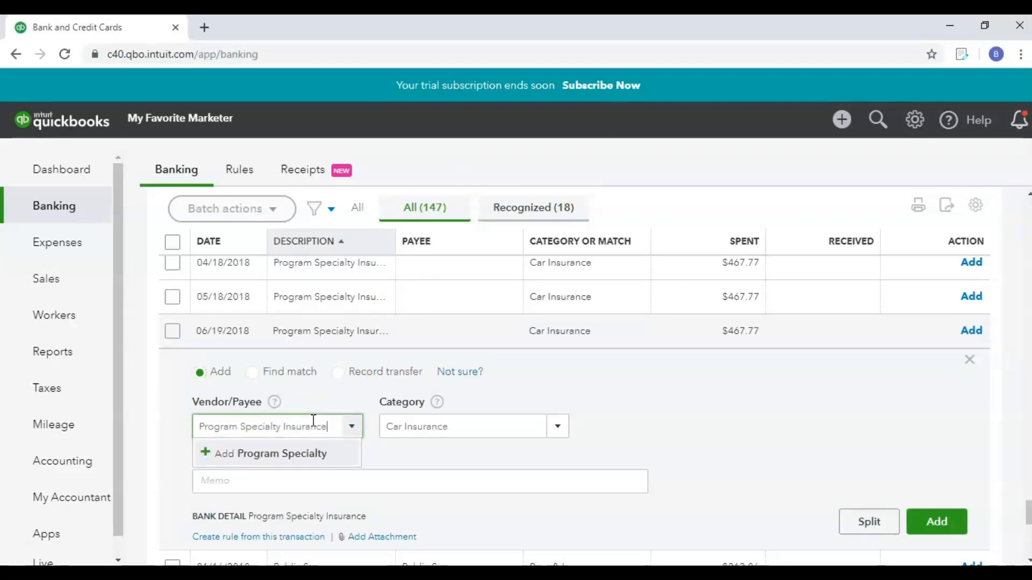
pyautogui.click(300, 454)
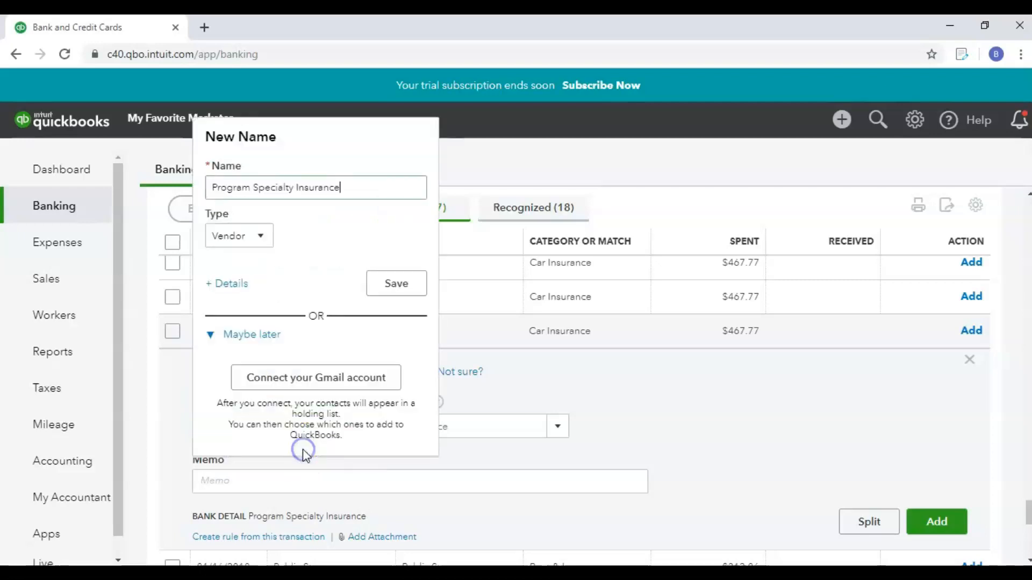
pyautogui.click(414, 283)
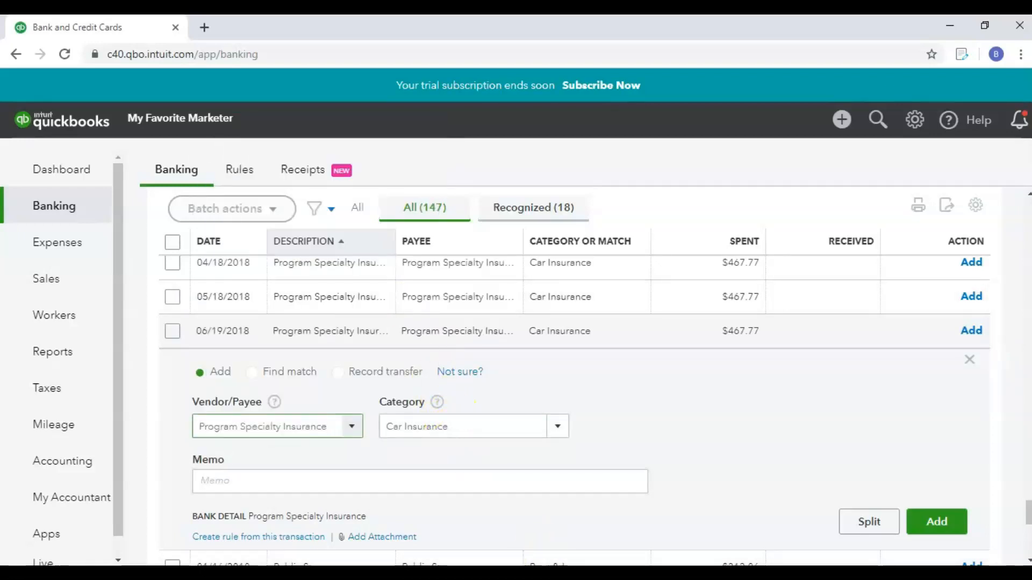
pyautogui.moveTo(550, 561)
pyautogui.click(372, 518)
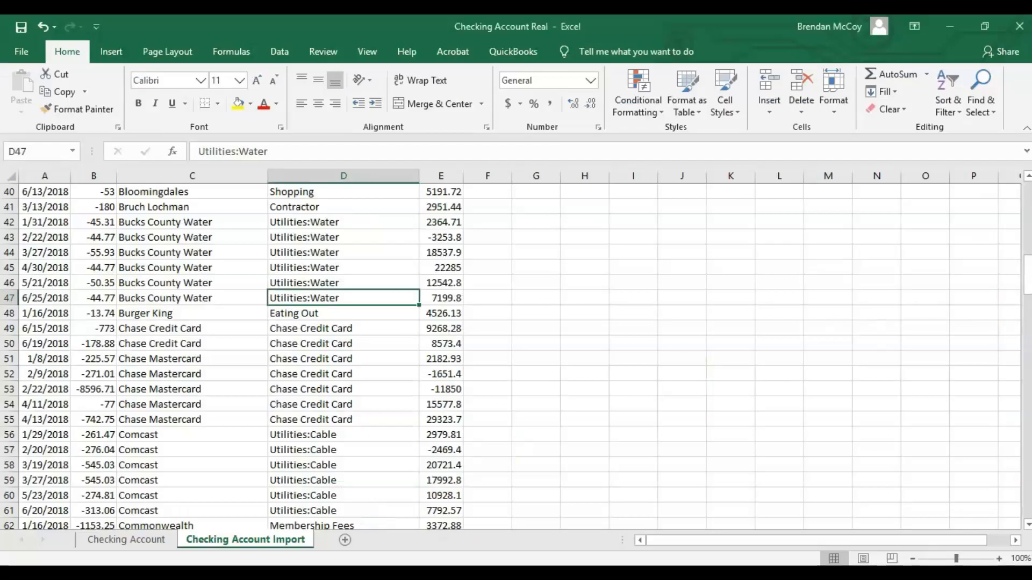
# Step: Check that the Program Specialty Insurance rows near row 128 are Car Insurance, then return to QuickBooks
pyautogui.moveTo(1026, 283); pyautogui.dragTo(1016, 414)
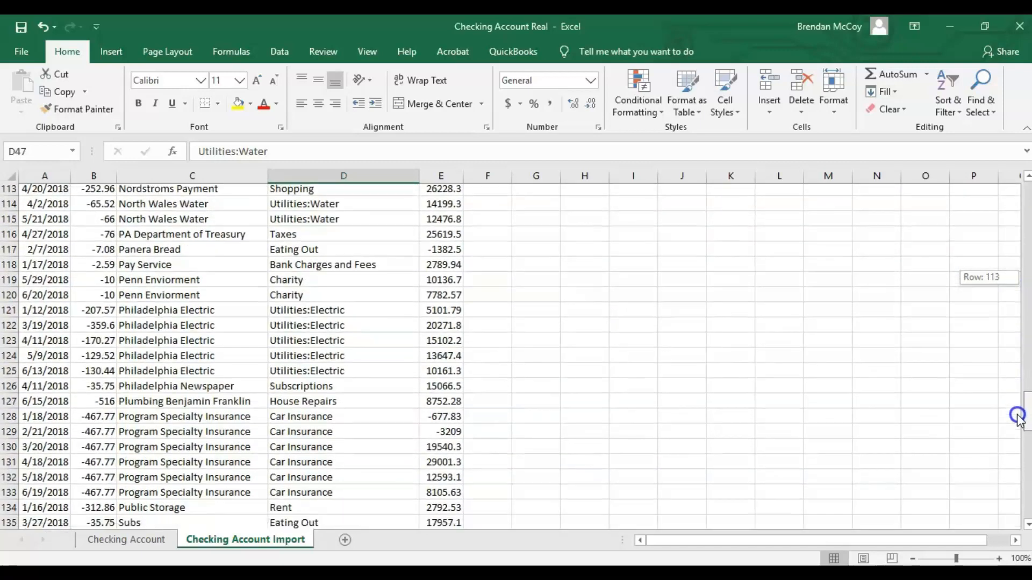
pyautogui.click(301, 420)
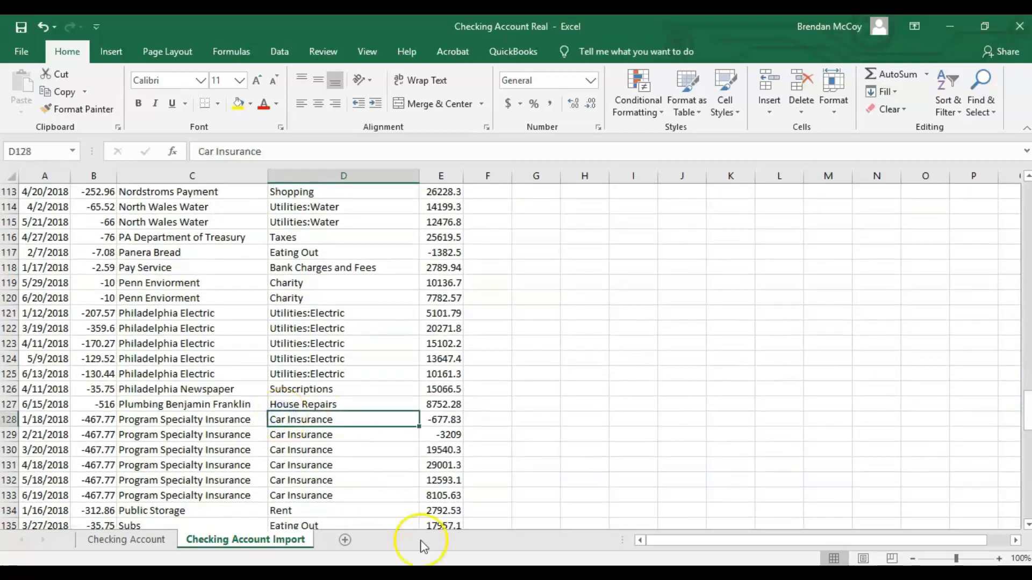
pyautogui.click(443, 573)
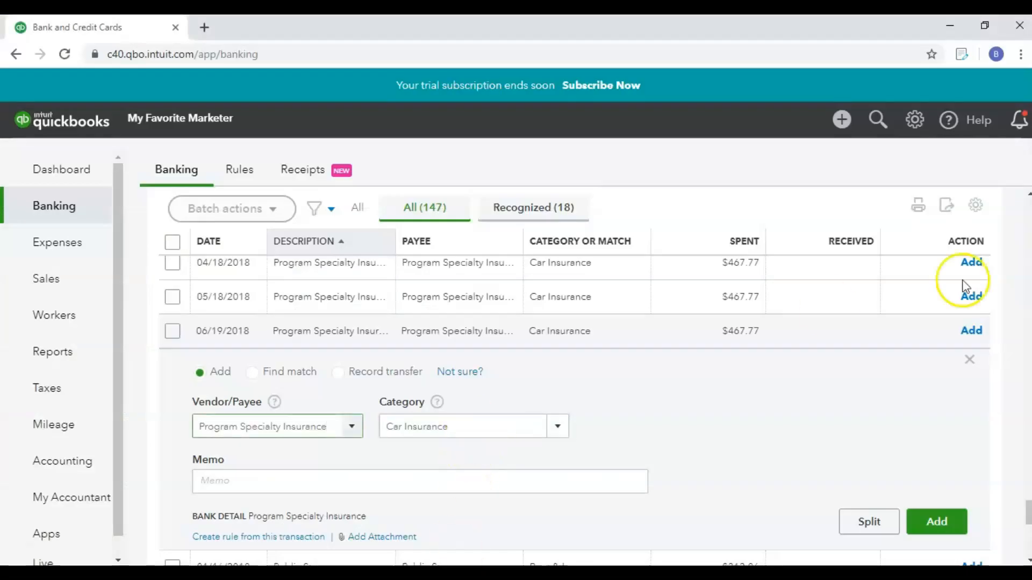